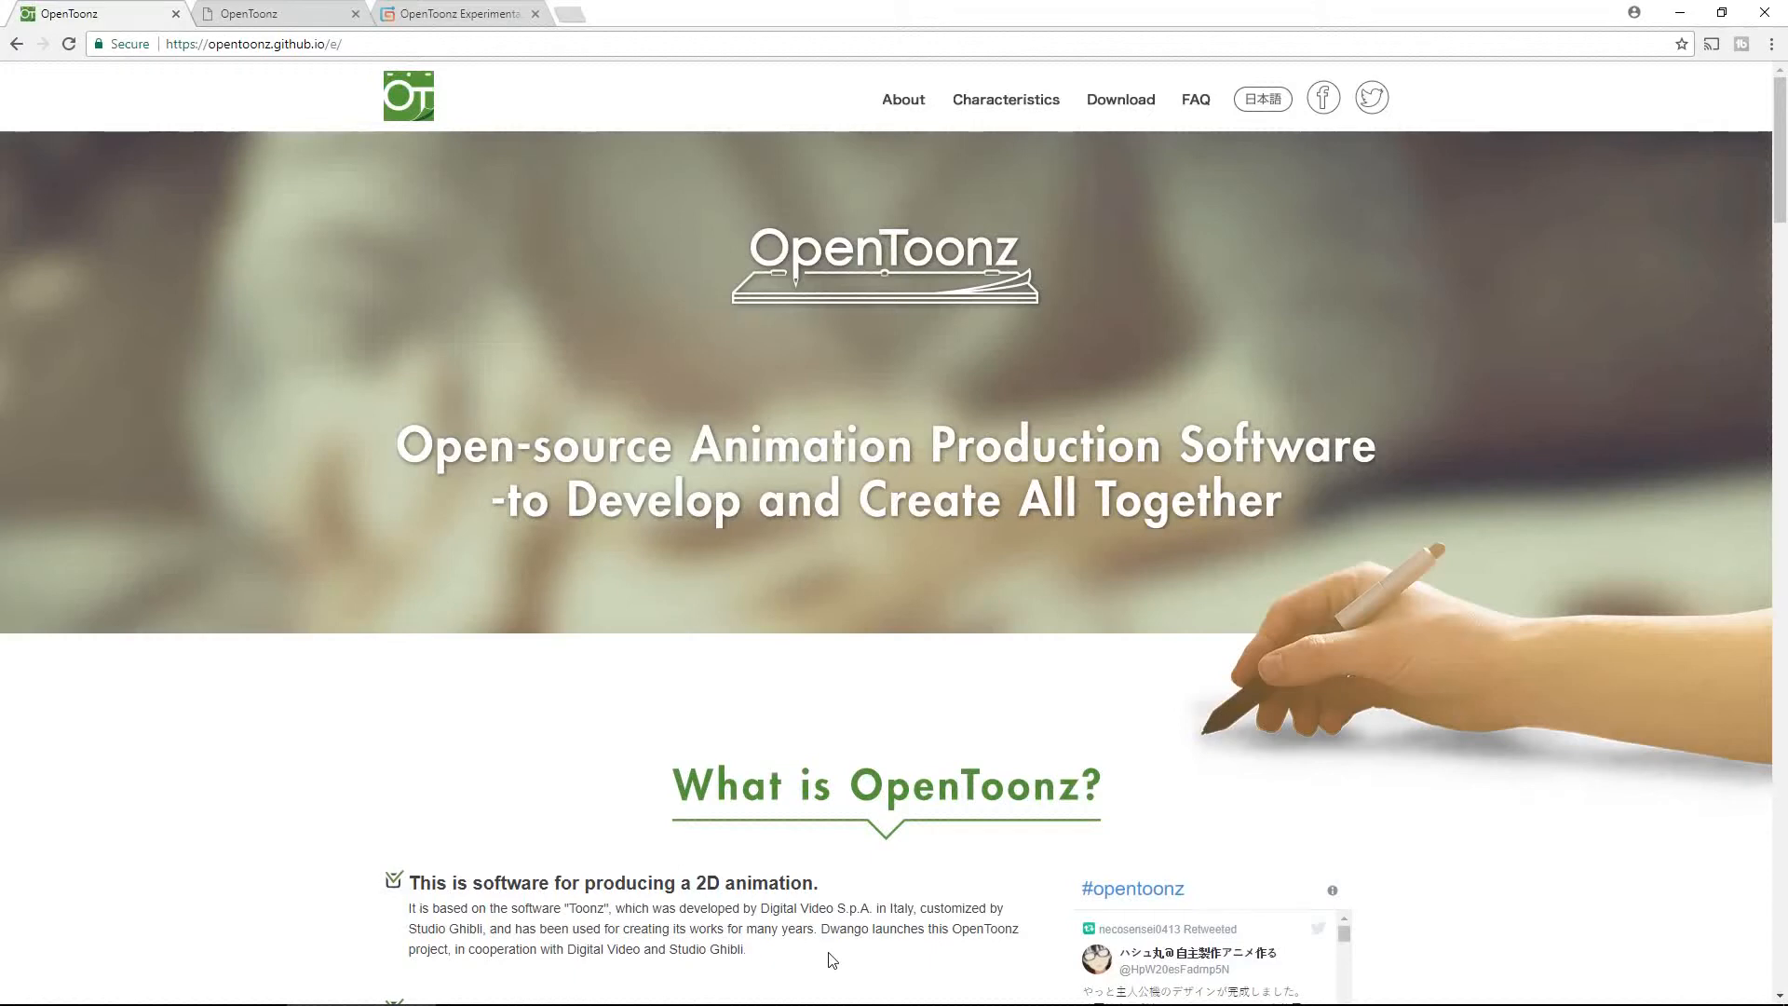
Look through the open browser pages for the OpenToonz website and its download editions
key(ctrl+Tab)
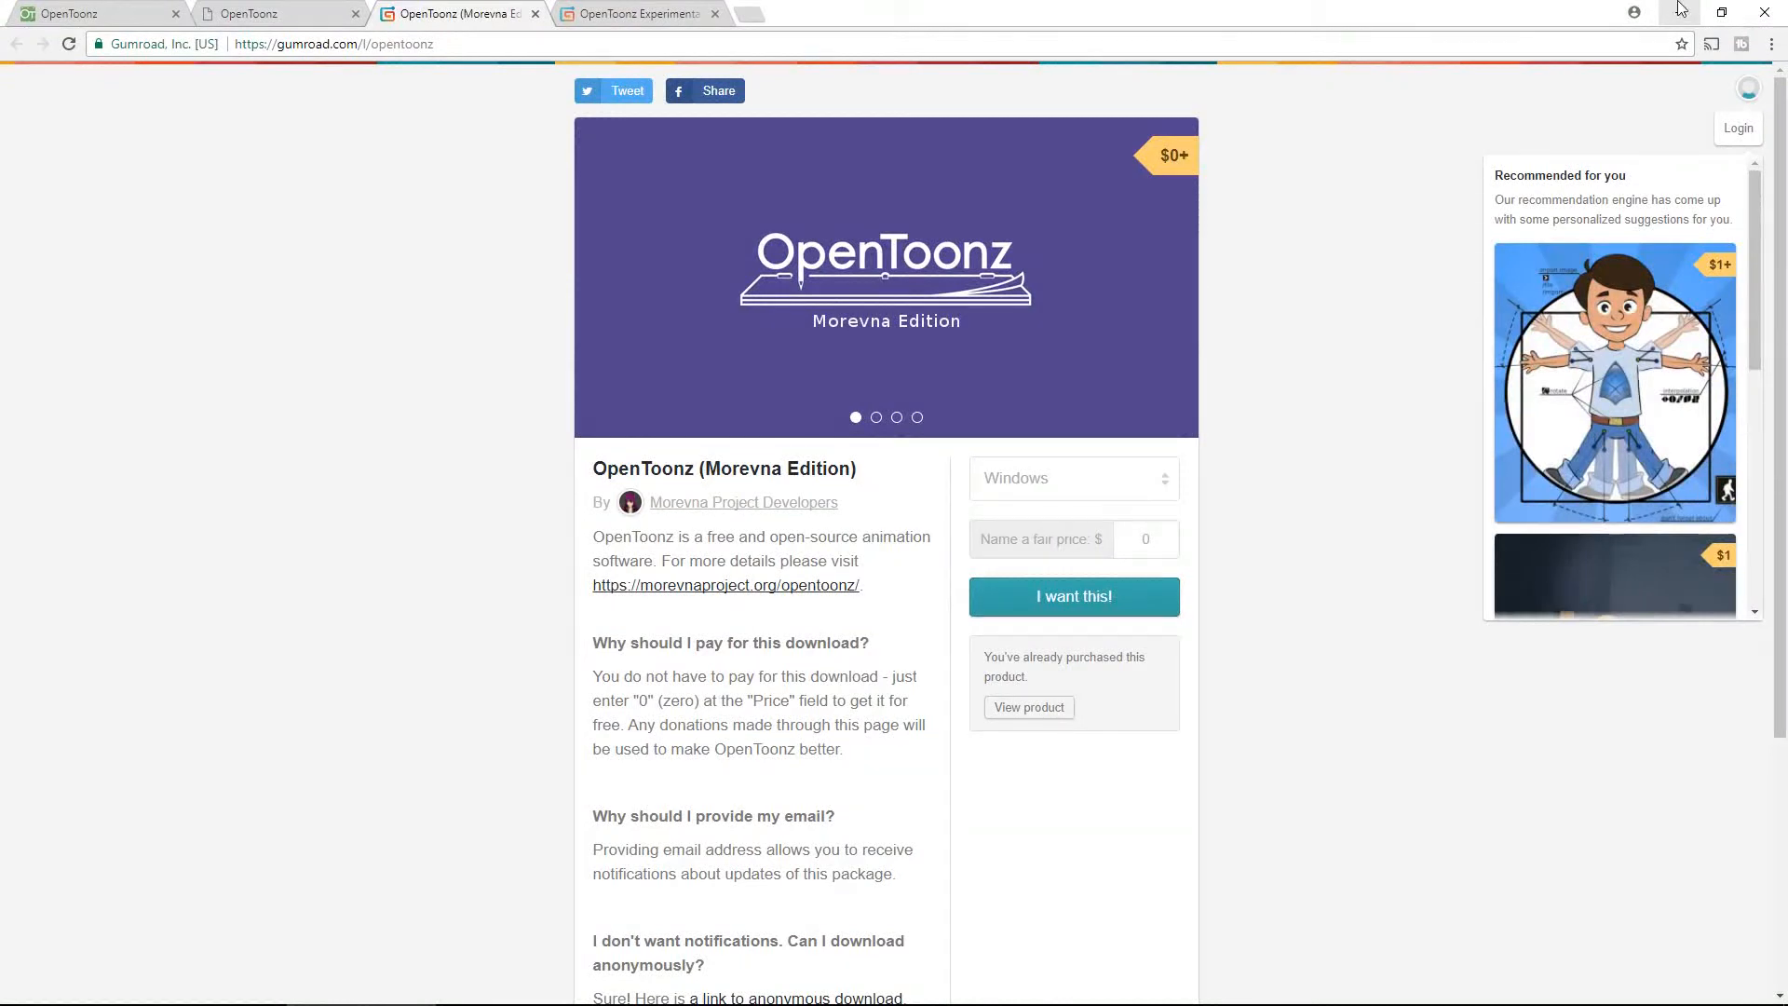
key(ctrl+Tab)
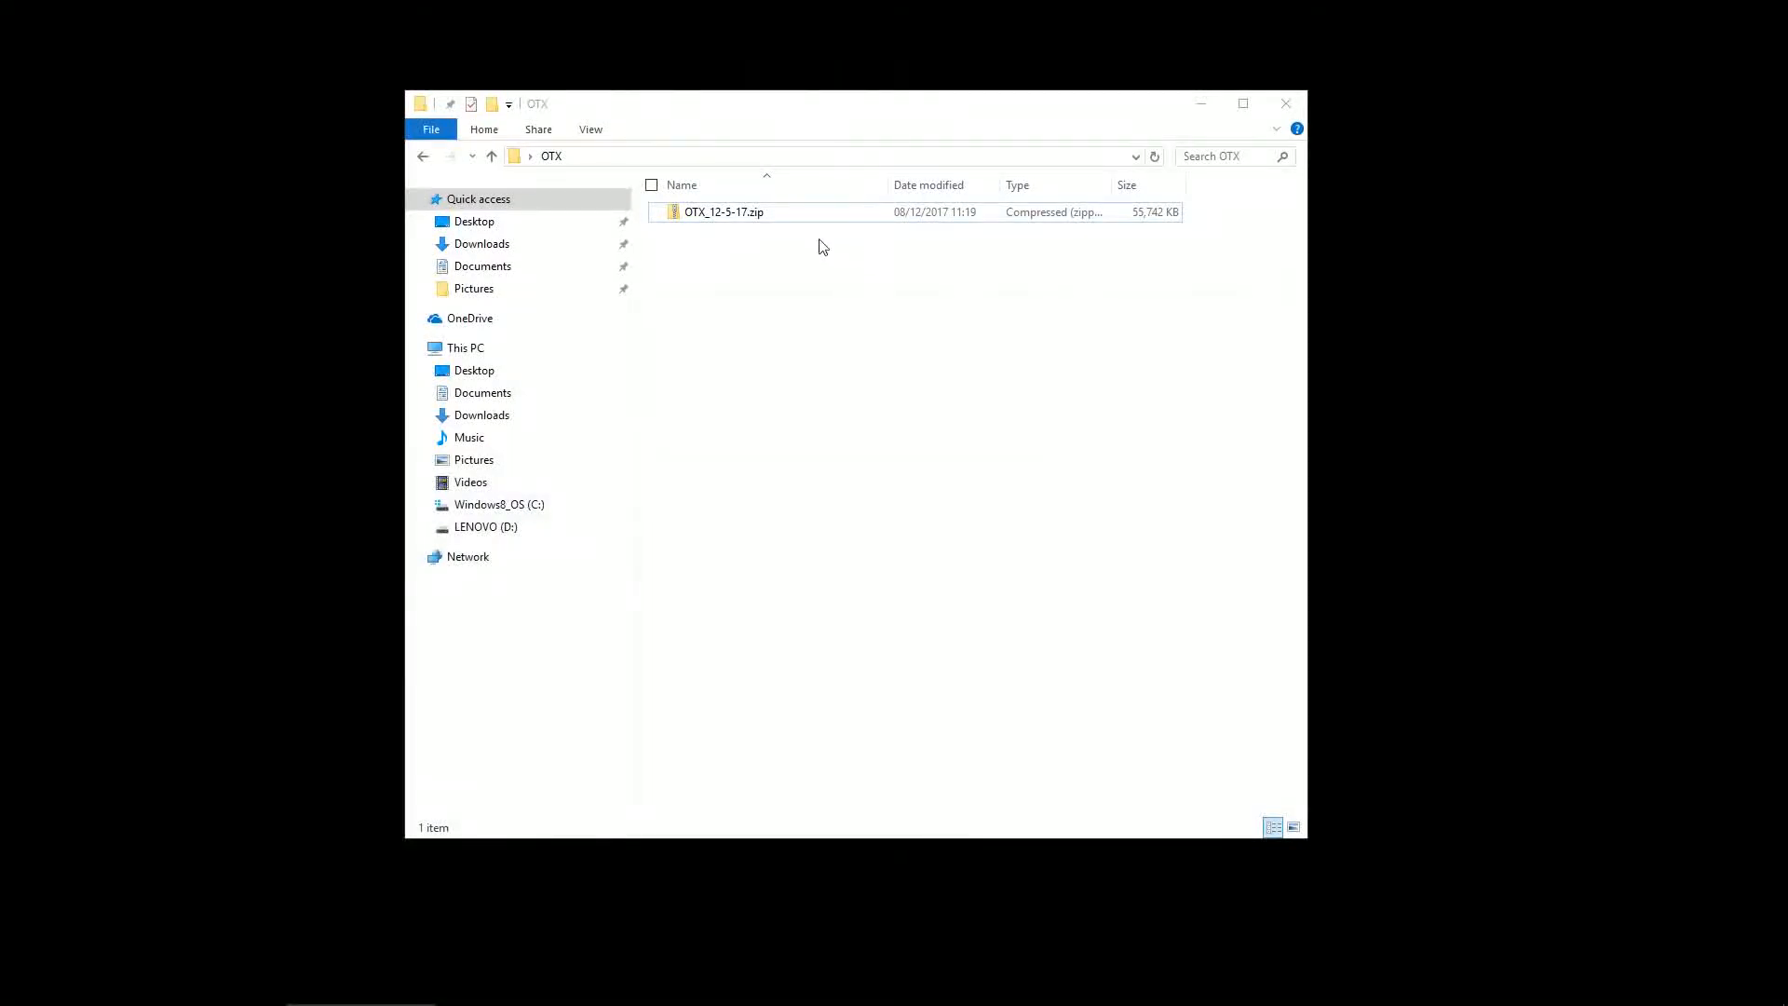
Extract OTX_12-5-17.zip in the OTX folder to the suggested destination folder
click(762, 216)
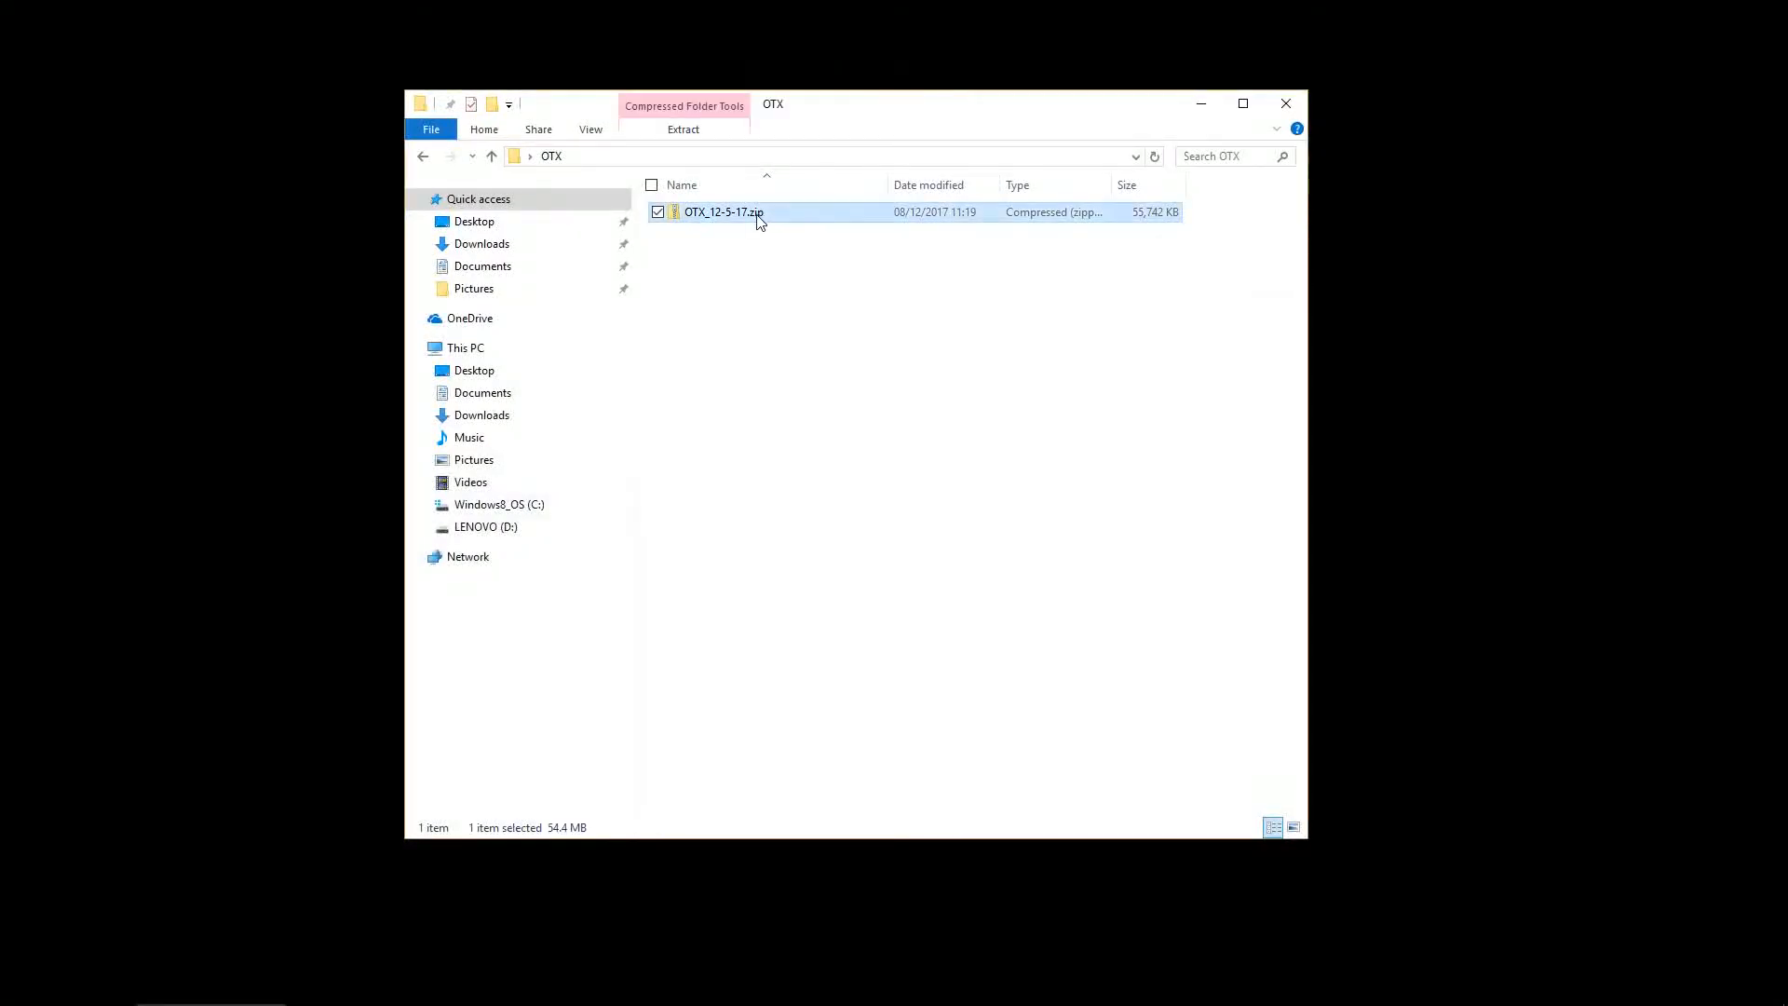
right_click(756, 217)
click(698, 317)
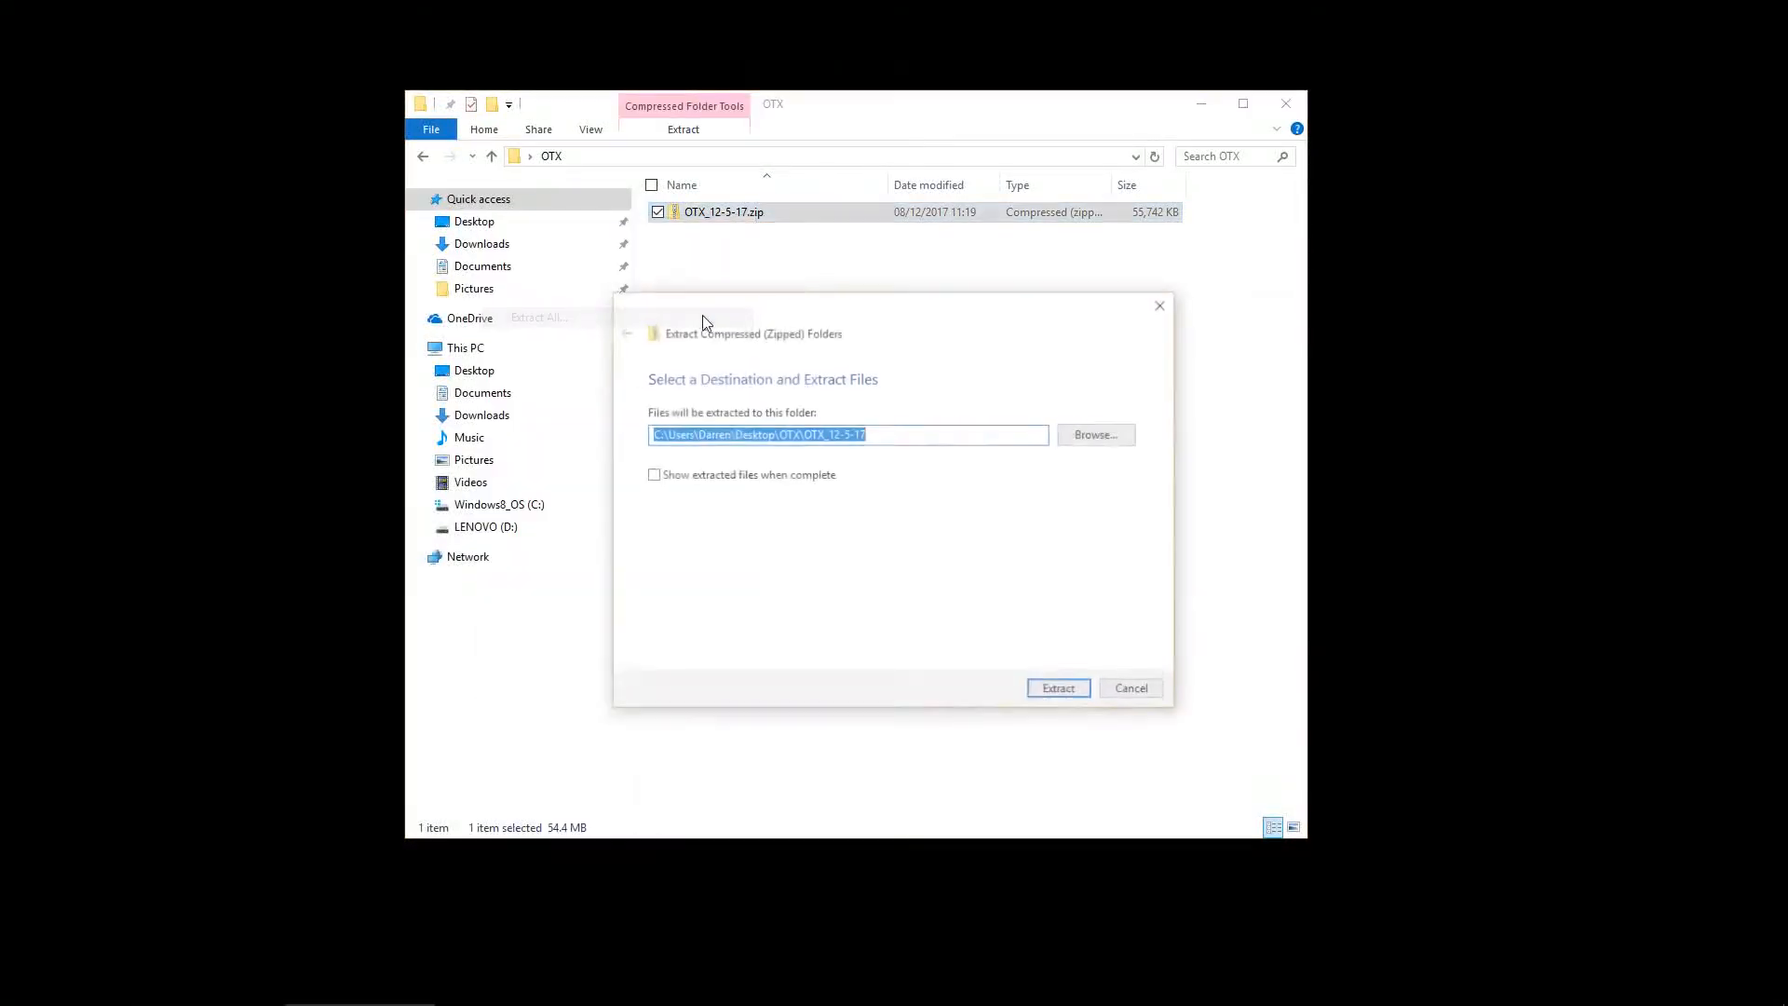
click(1061, 691)
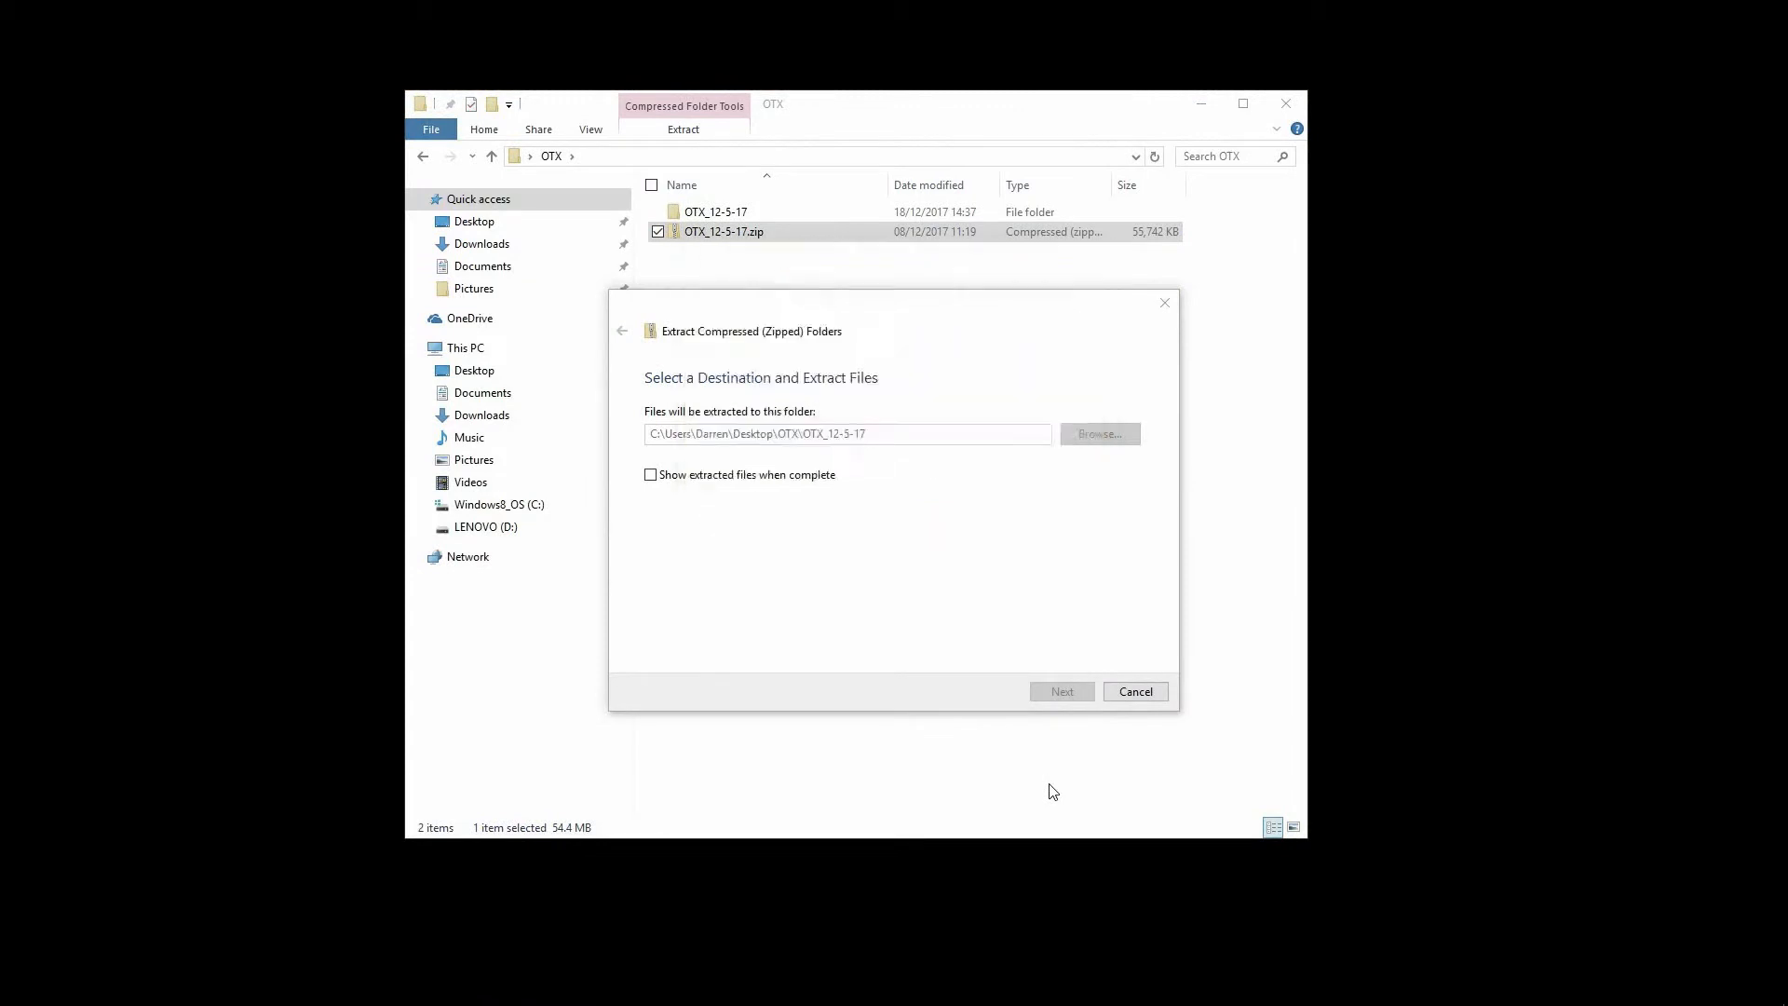
Open the extracted OTX_12-5-17 folder and launch OpenToonz_1.1.exe
double_click(715, 214)
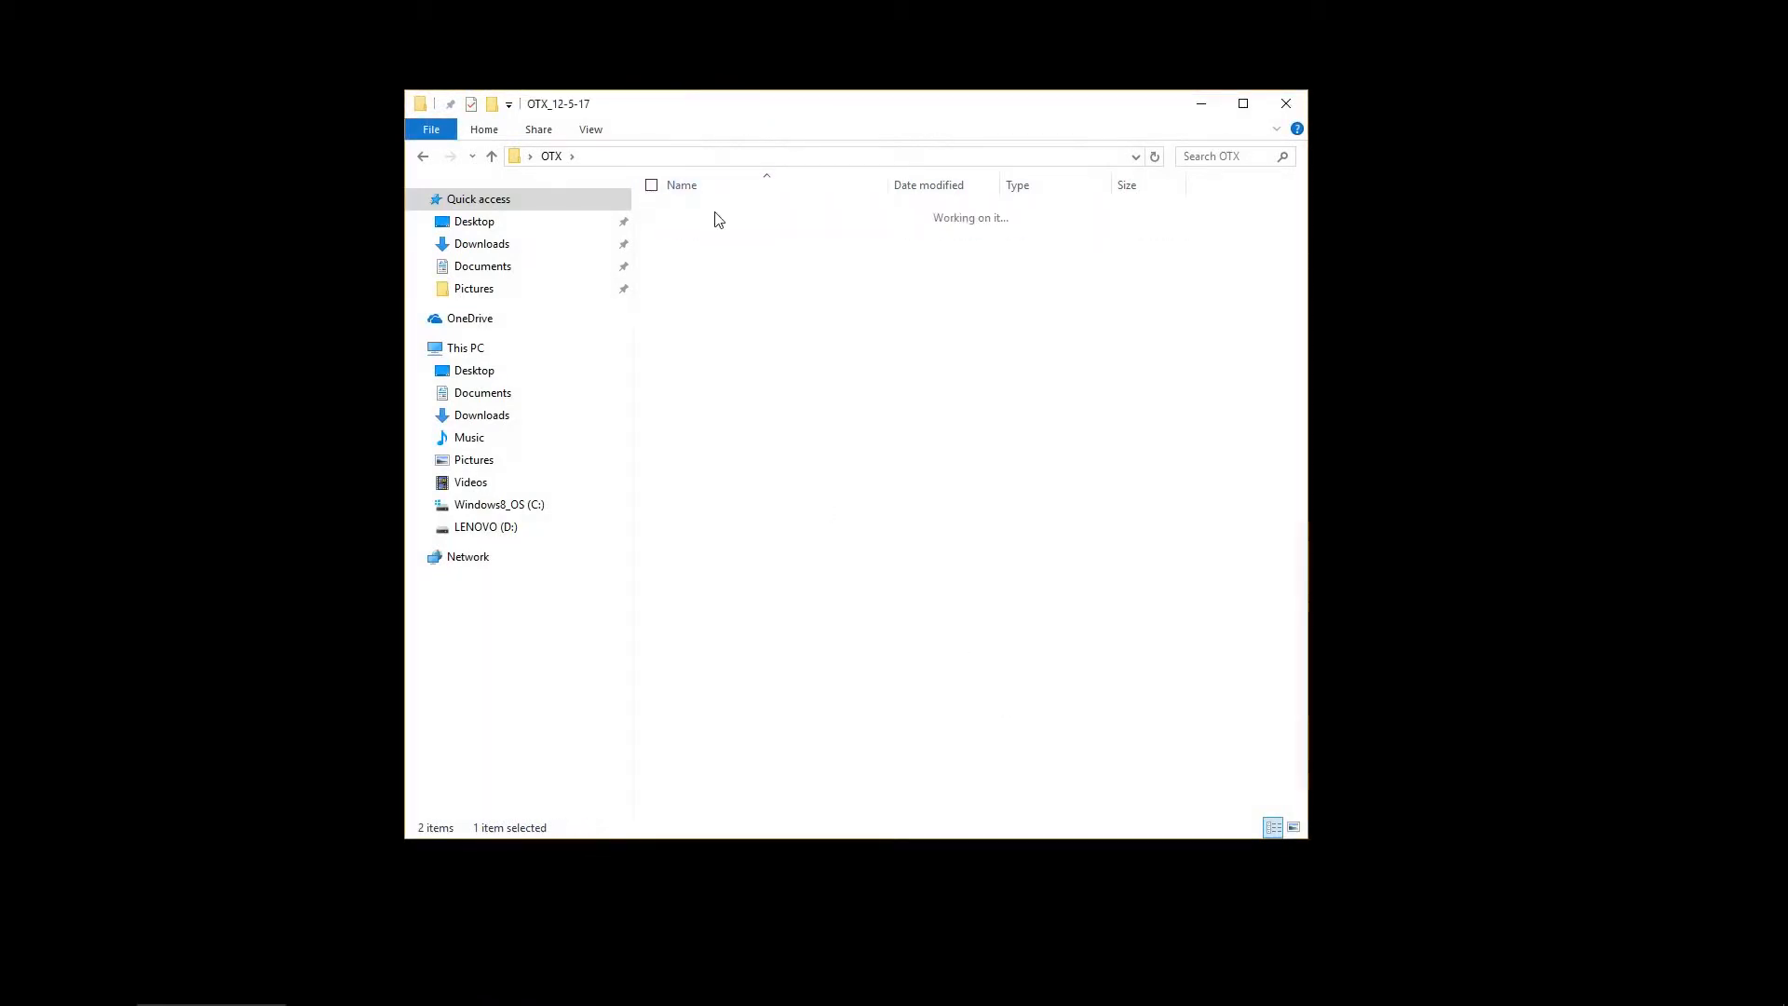
click(778, 780)
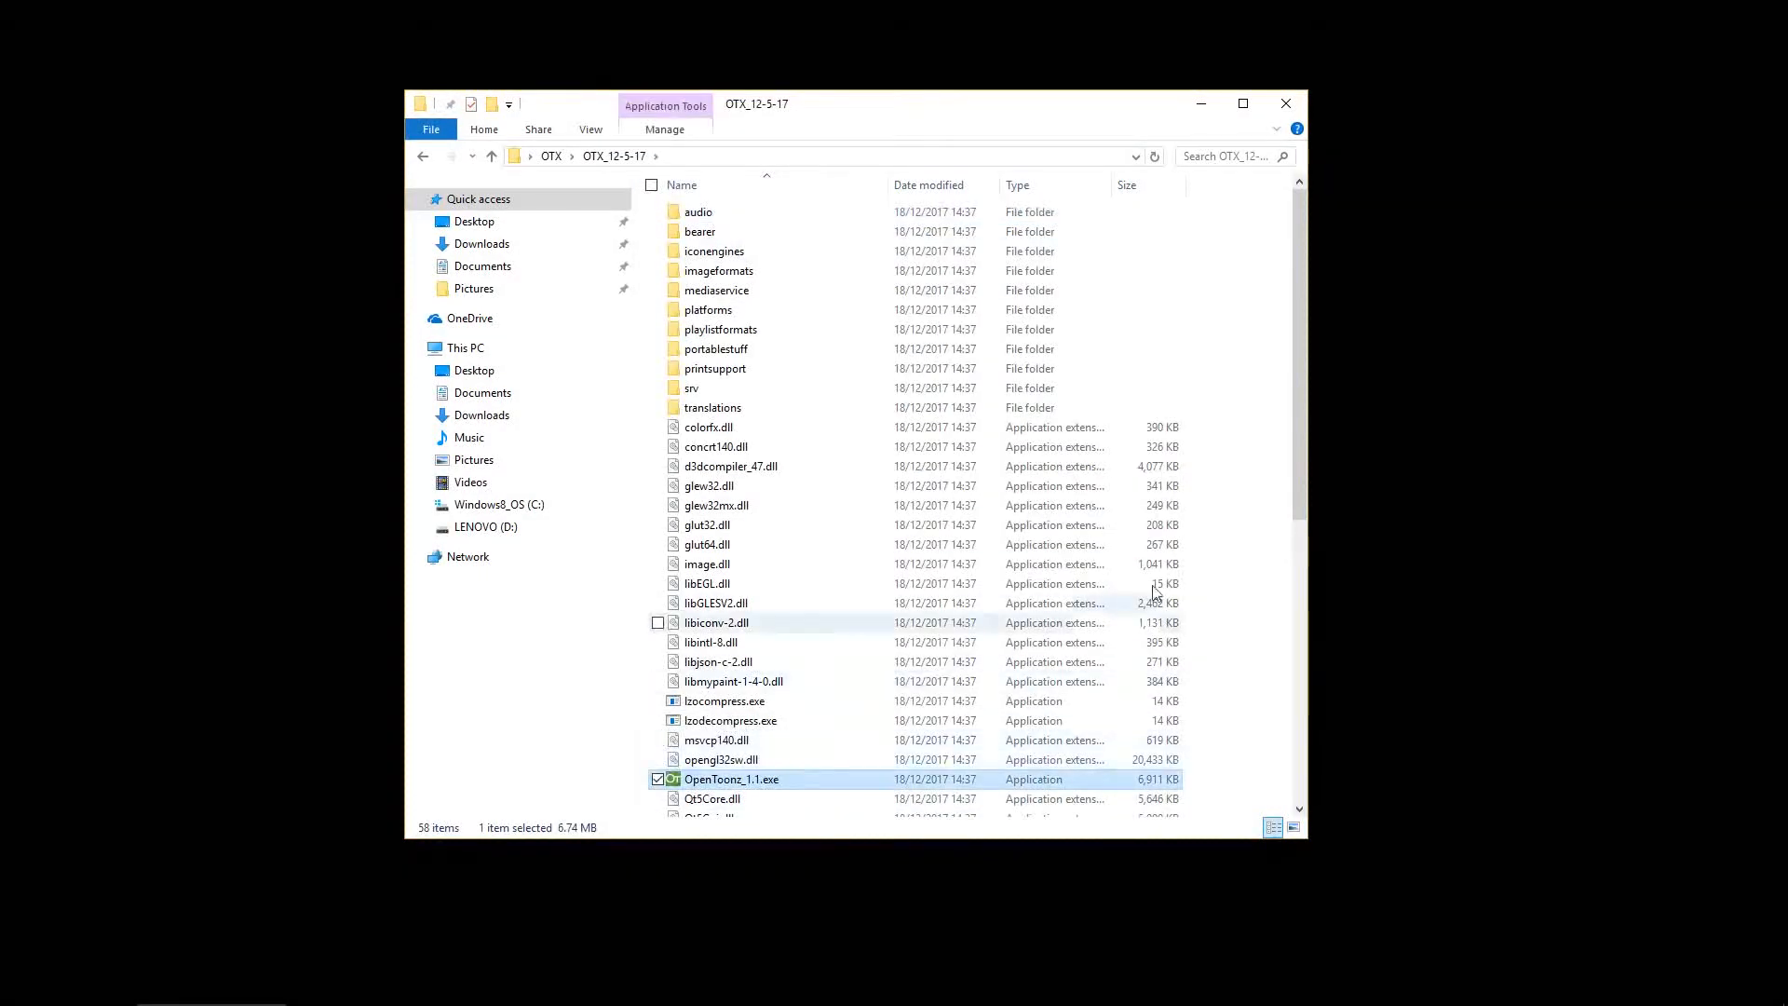
double_click(779, 780)
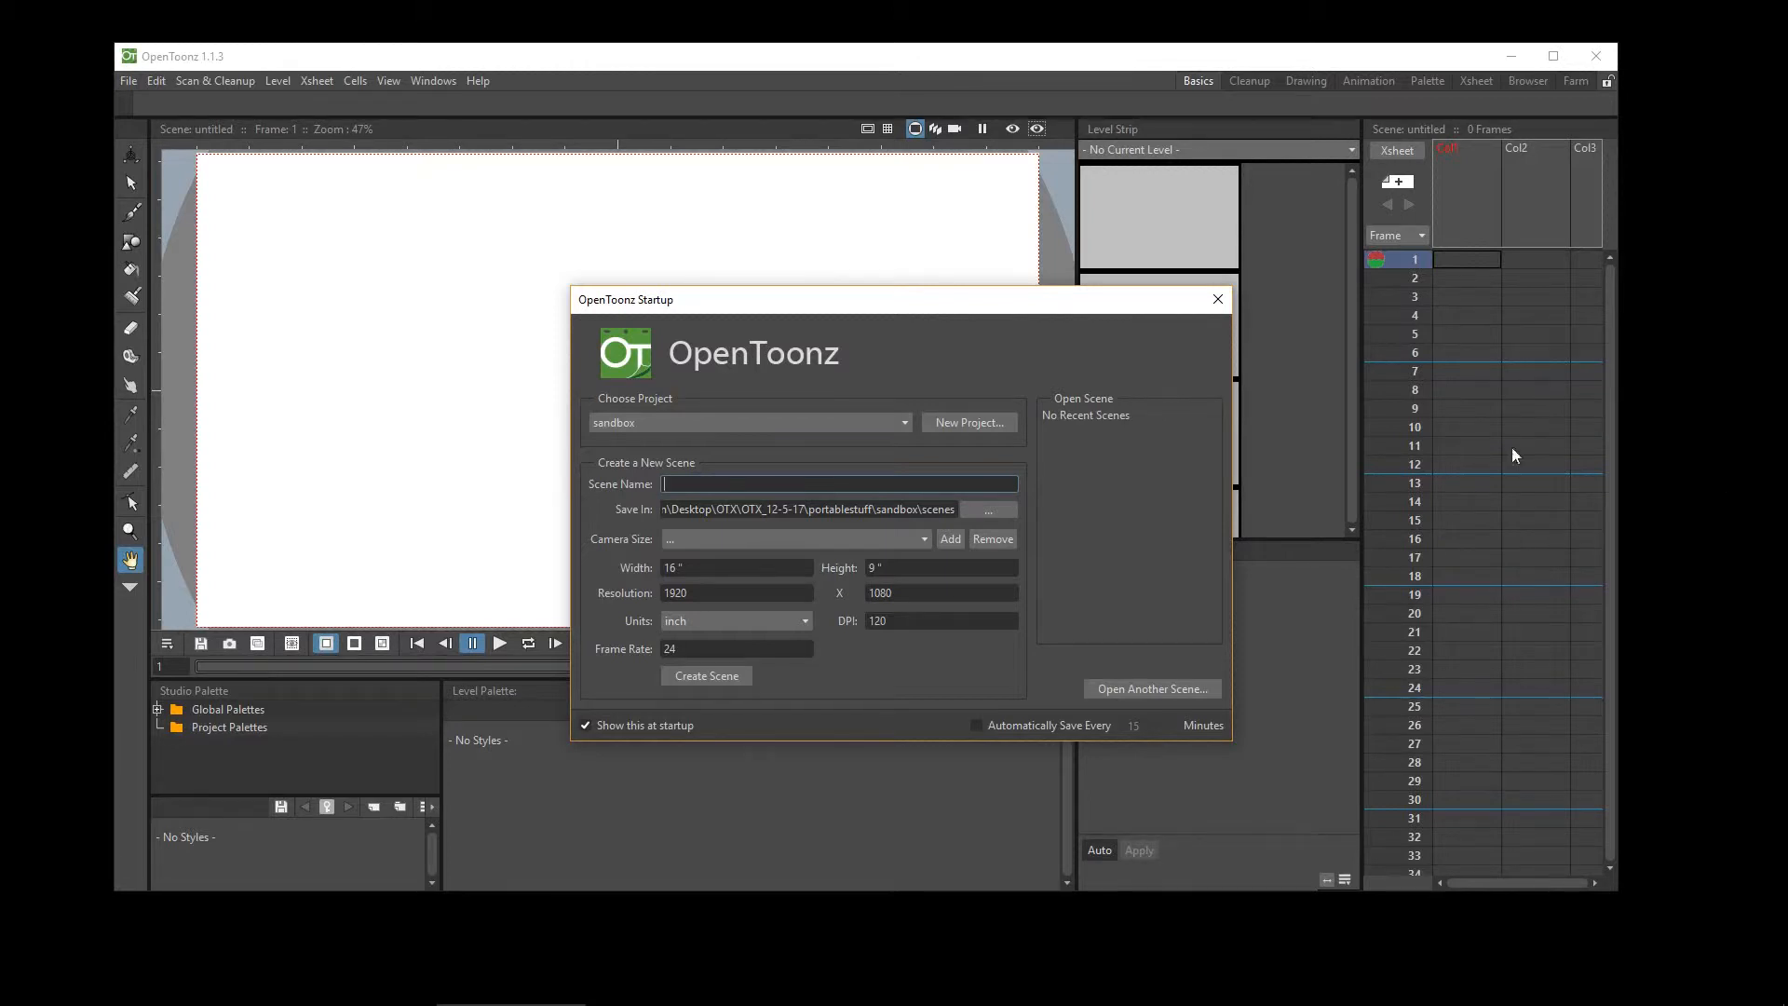
click(764, 422)
click(763, 424)
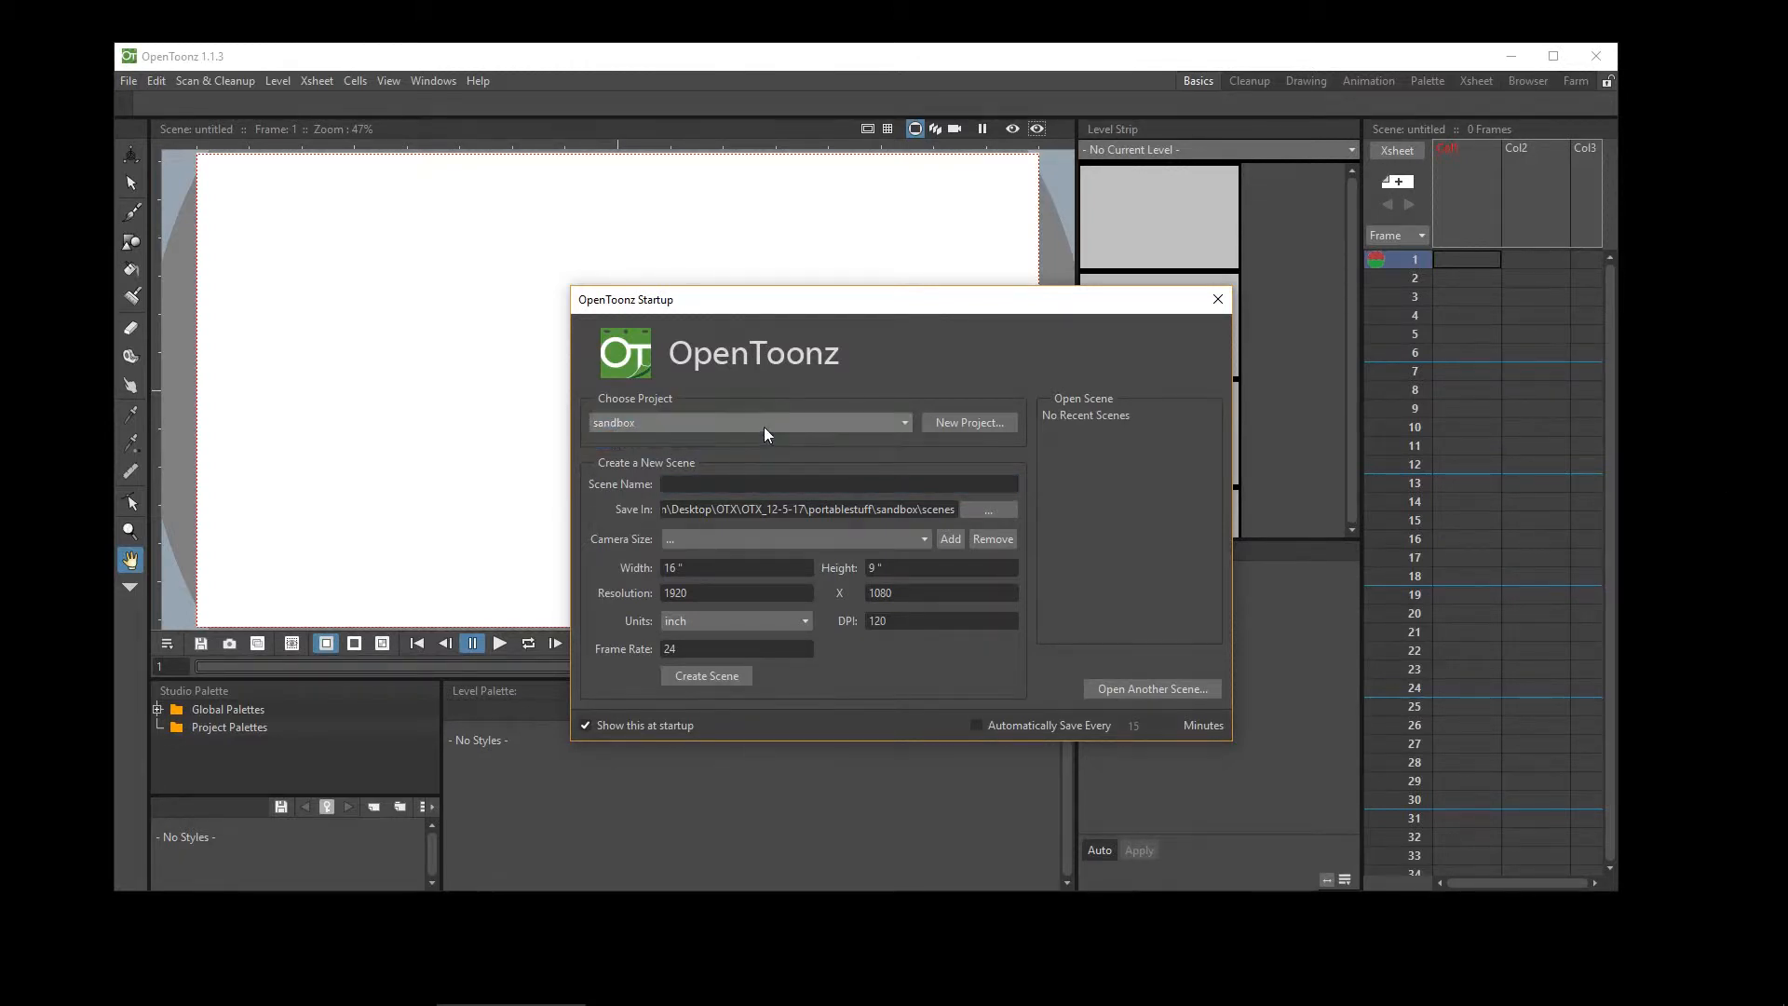
click(710, 484)
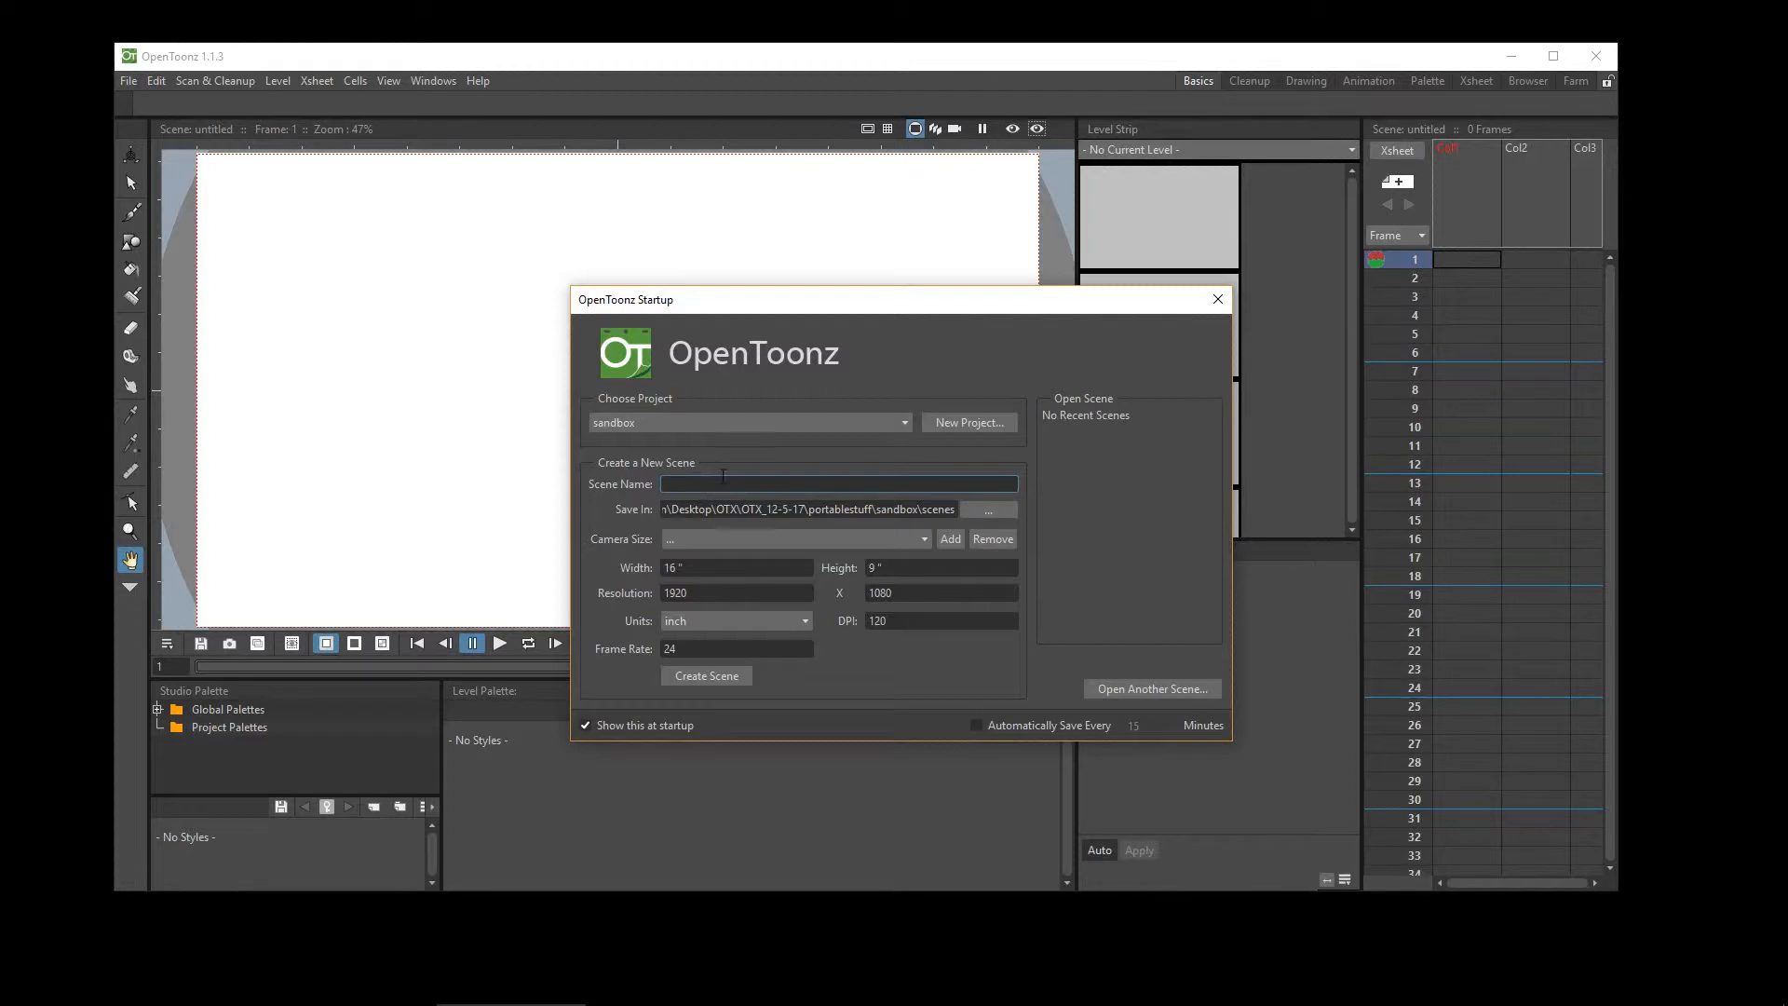
Create a new project named BouncingBall, keeping the default subfolder names
click(958, 425)
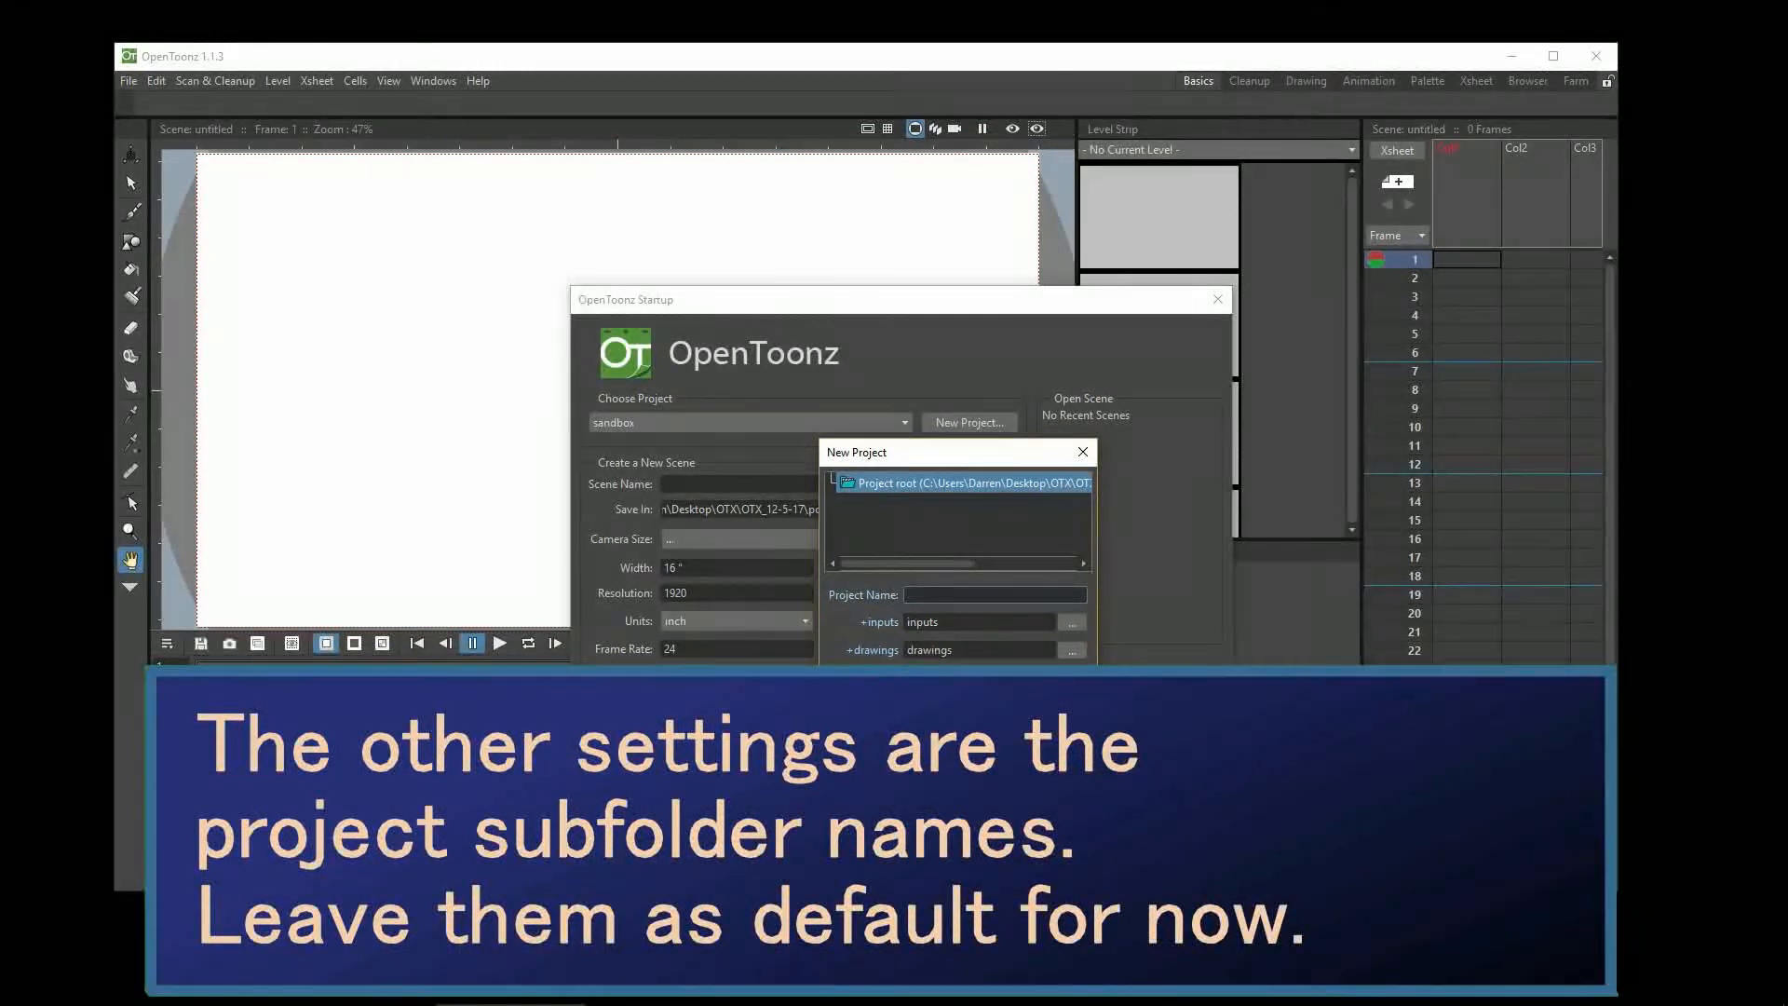
text(BouncingBall)
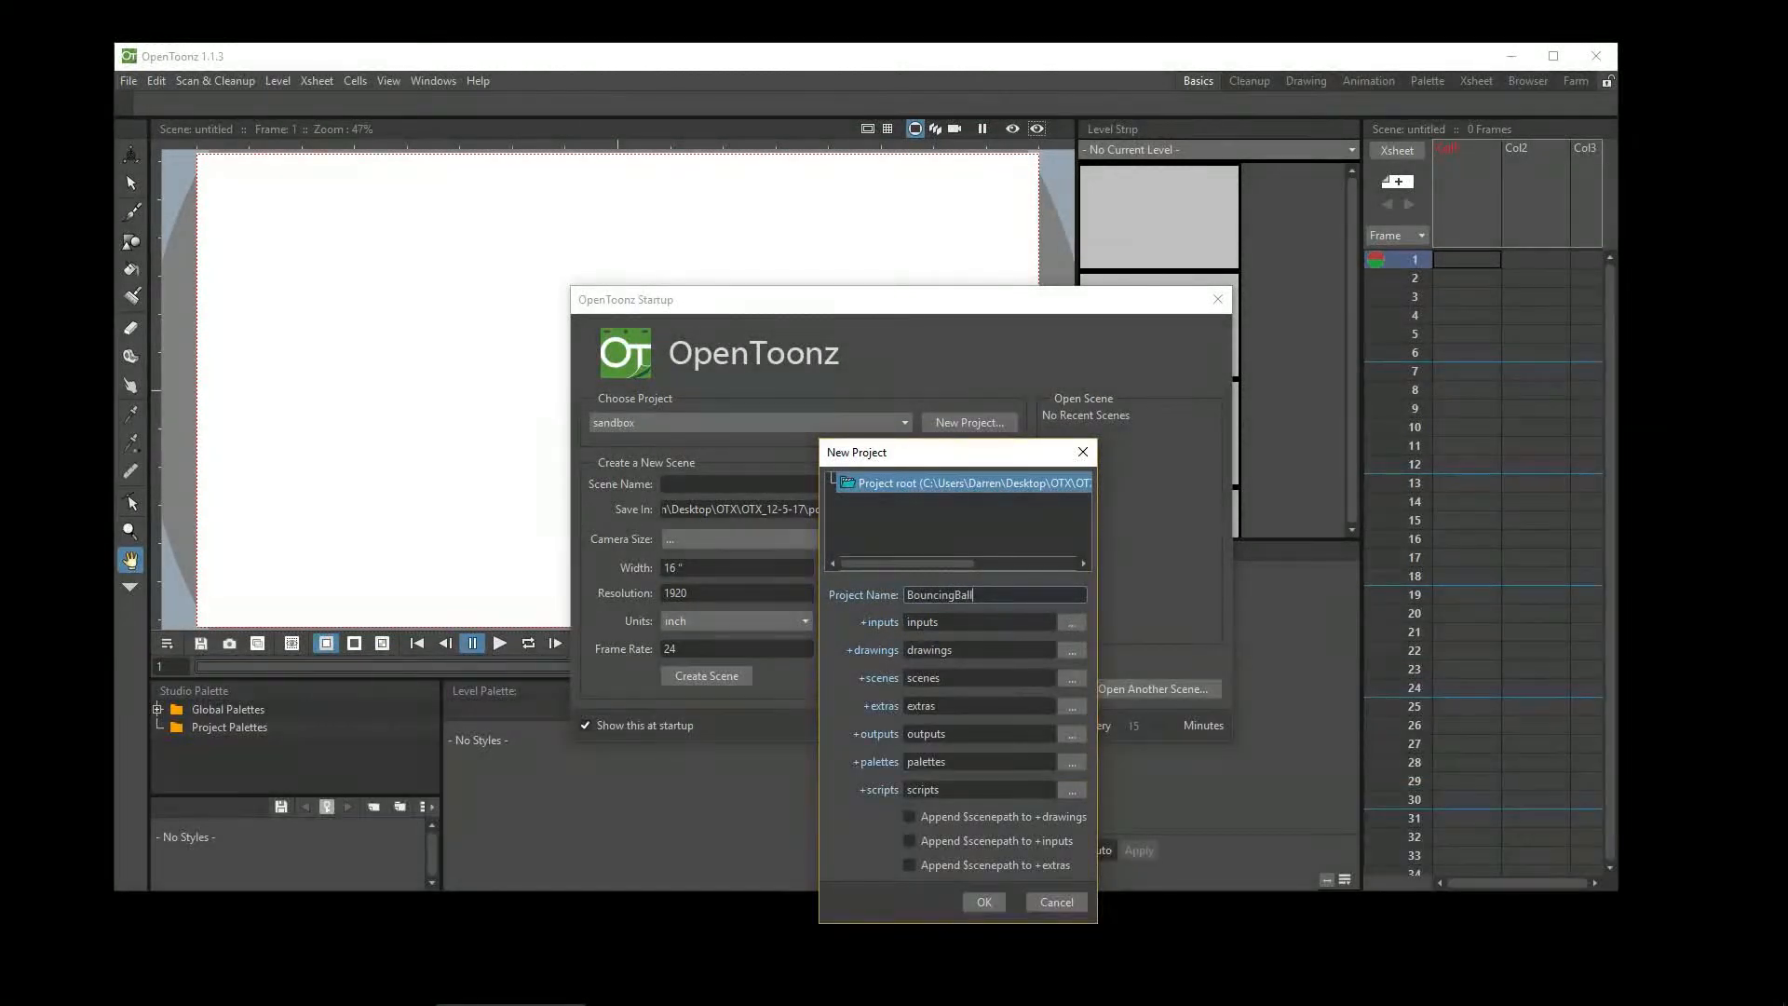
click(983, 903)
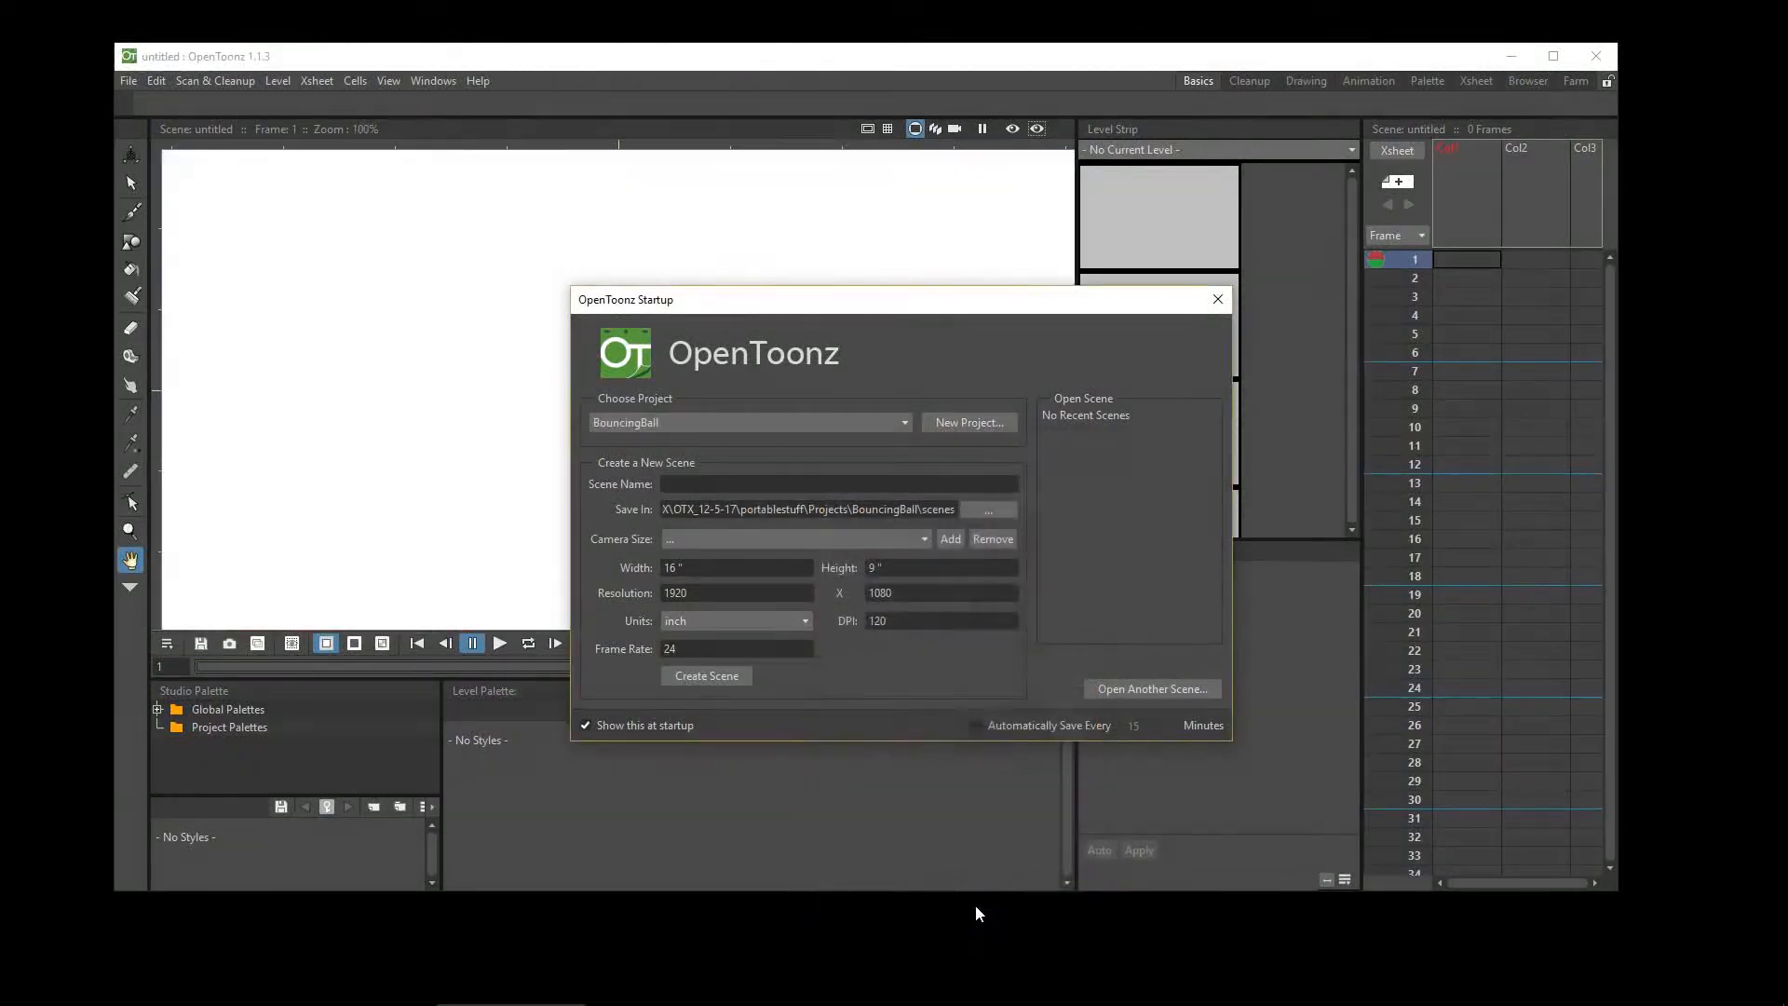
Create a new scene named BBScene1, keeping the default camera size and frame rate
click(768, 486)
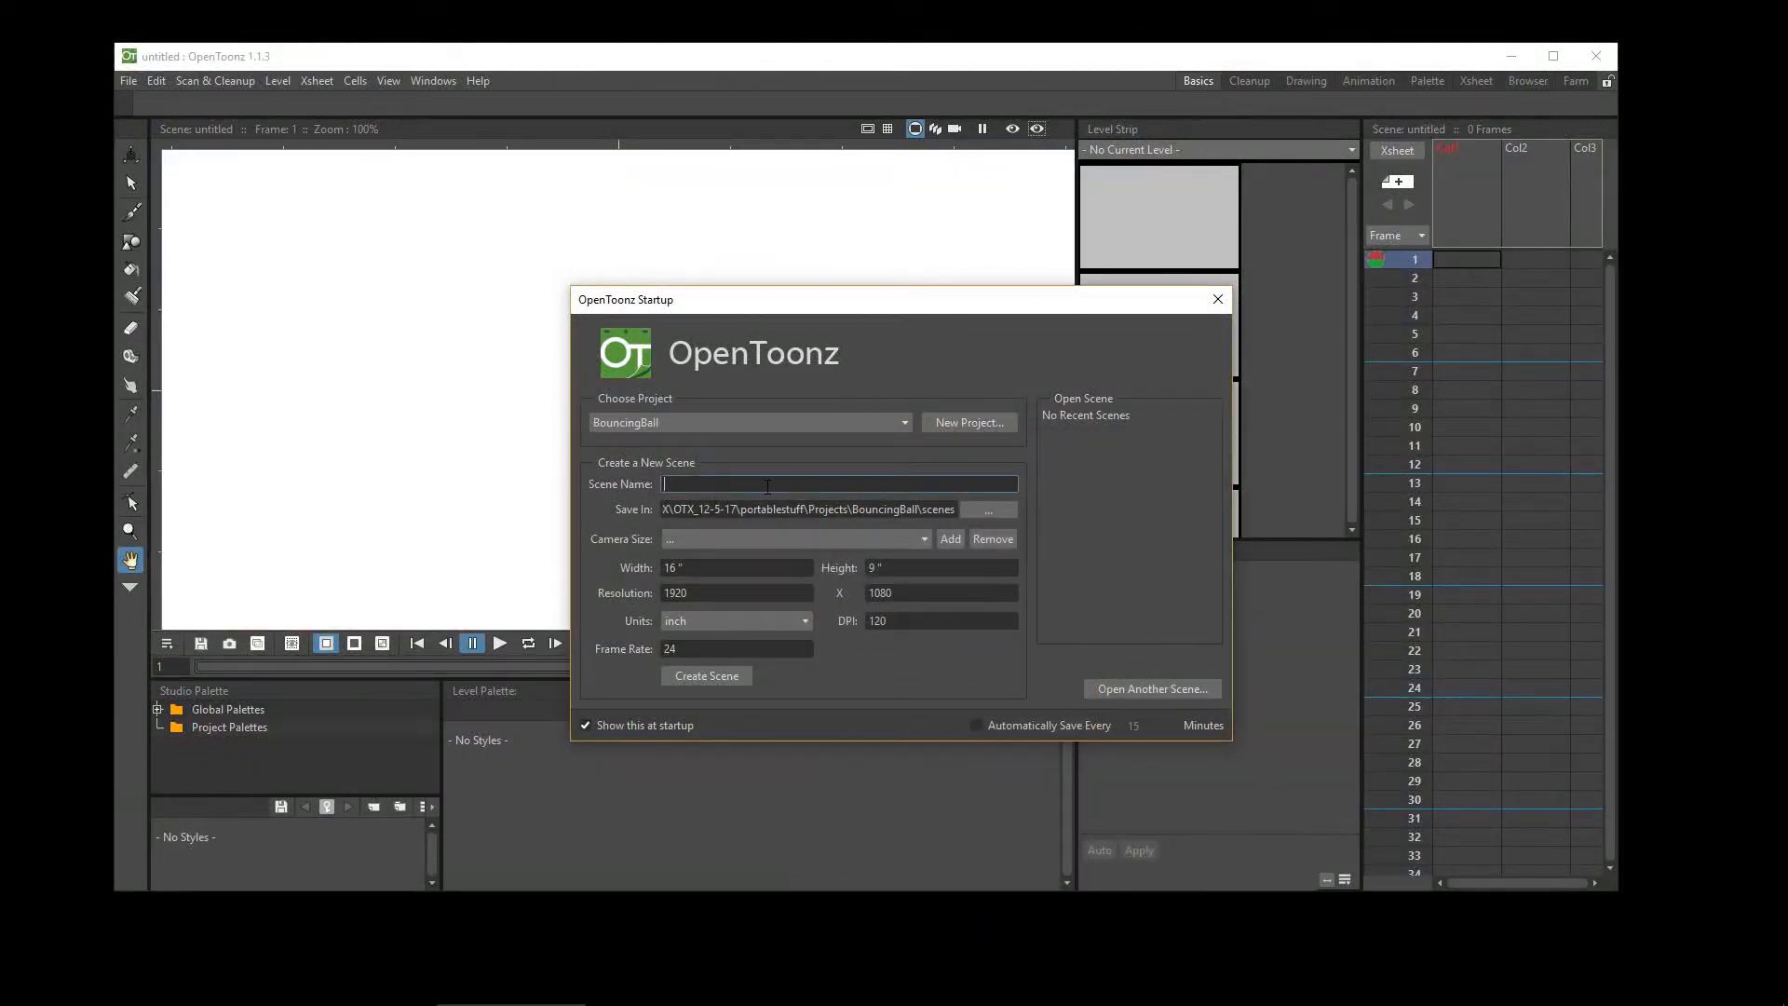
text(BBScene1)
click(917, 538)
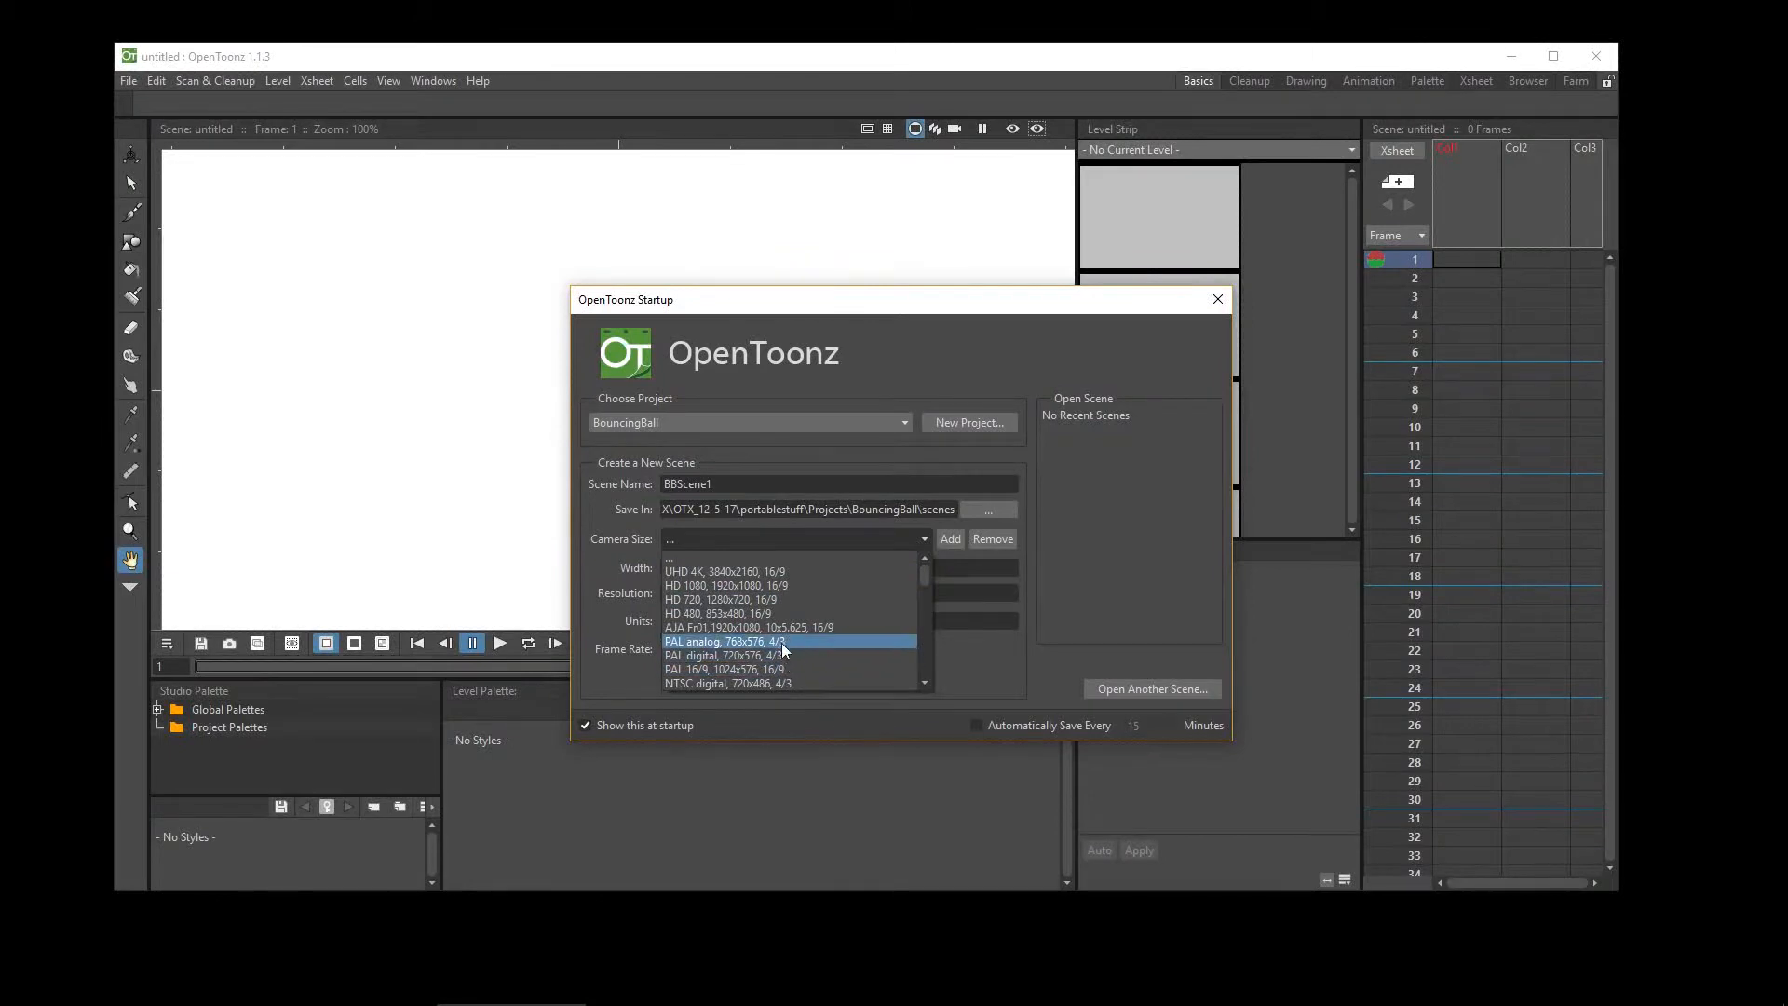
click(926, 538)
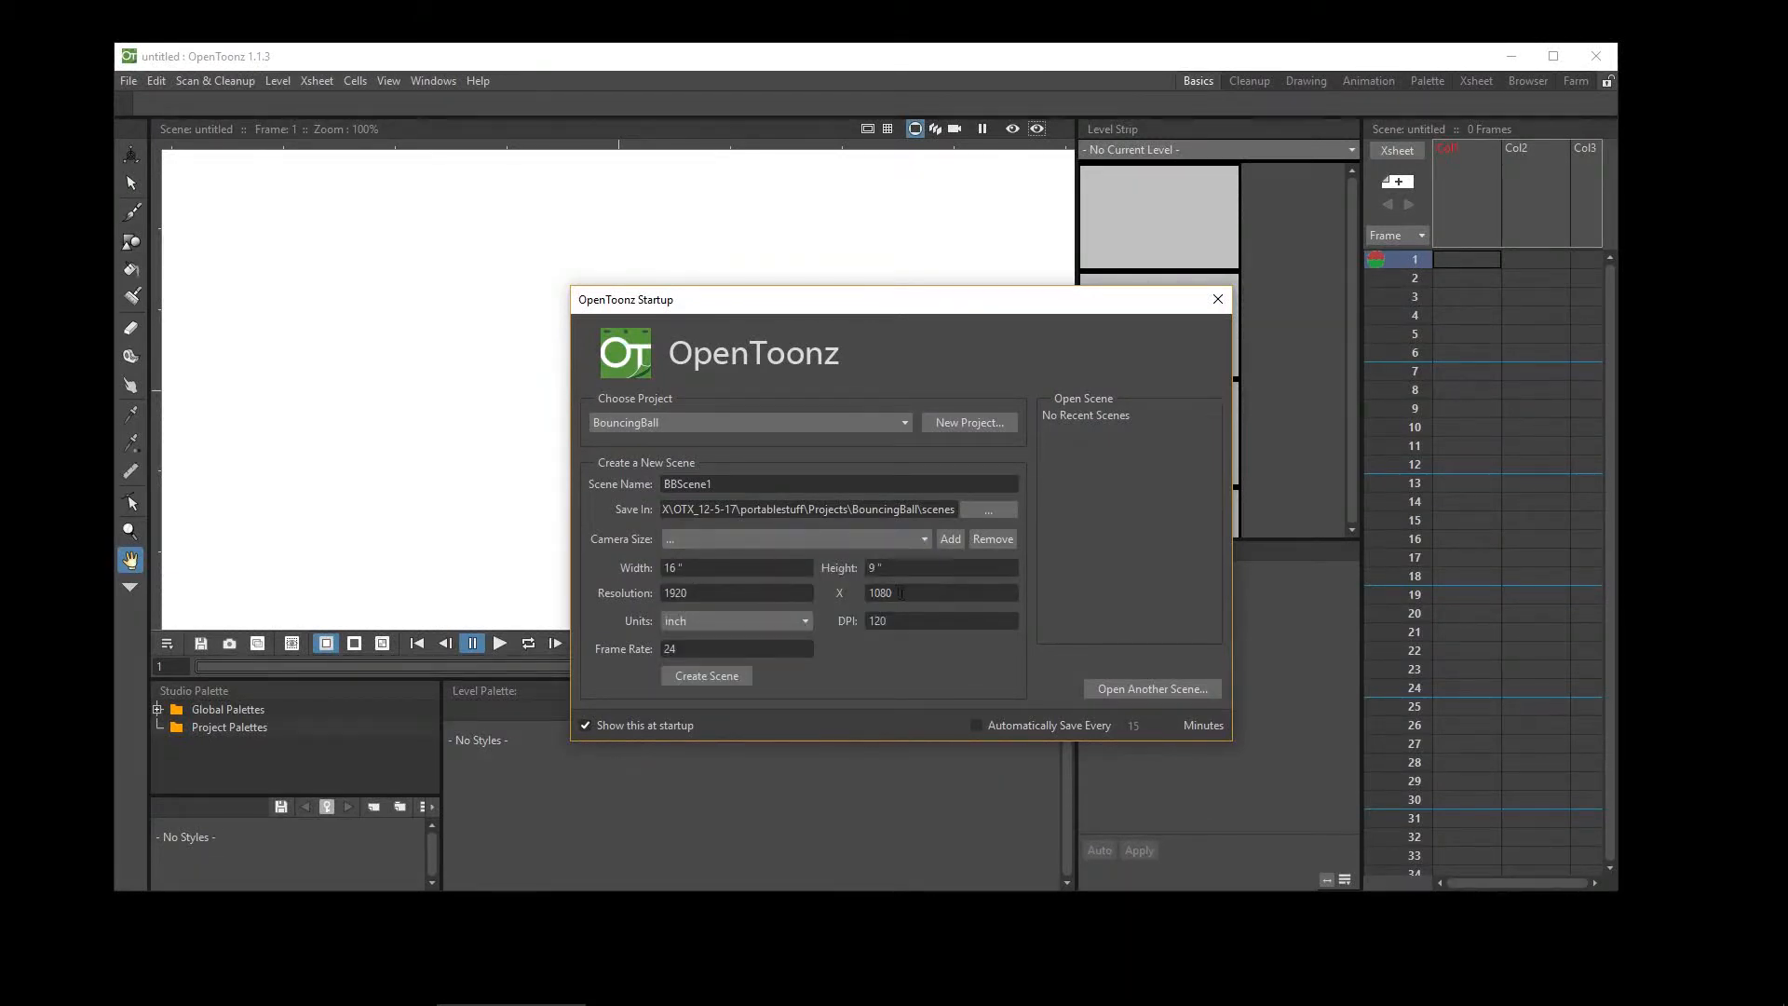
double_click(692, 648)
click(711, 676)
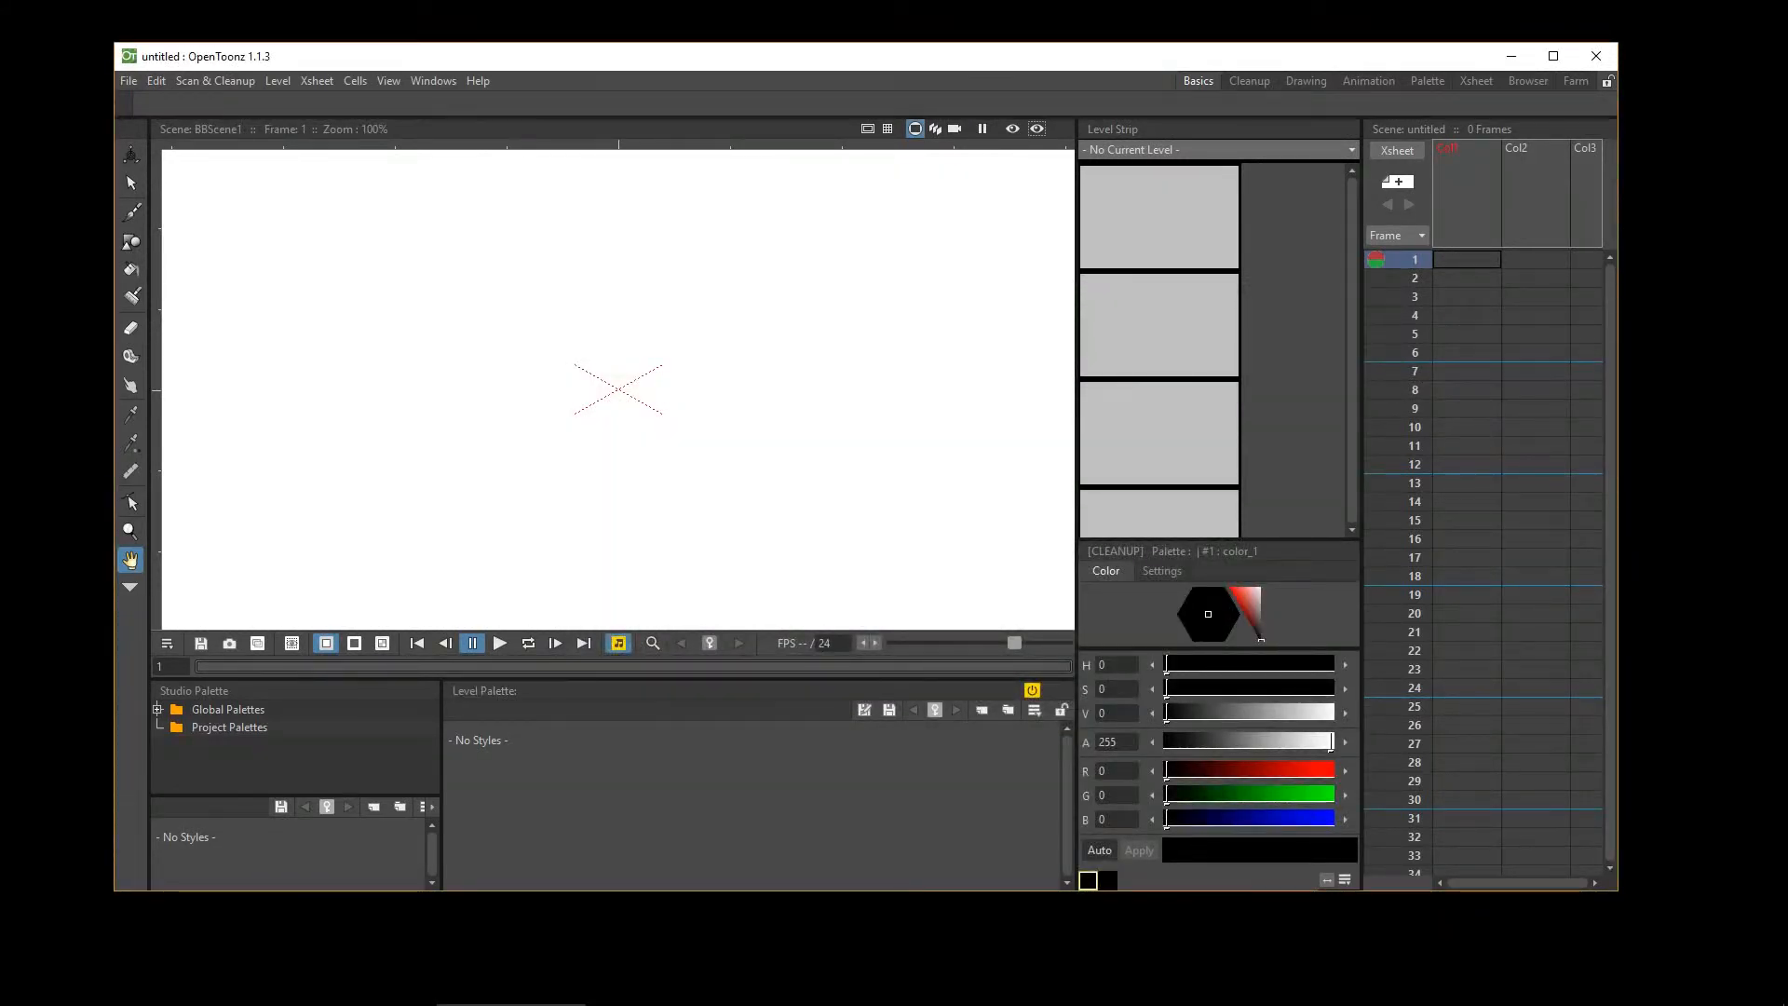
Look through the Cleanup, Drawing and Animation rooms and the Cleanup room's options, and return to the Basics room
click(1249, 80)
click(1308, 81)
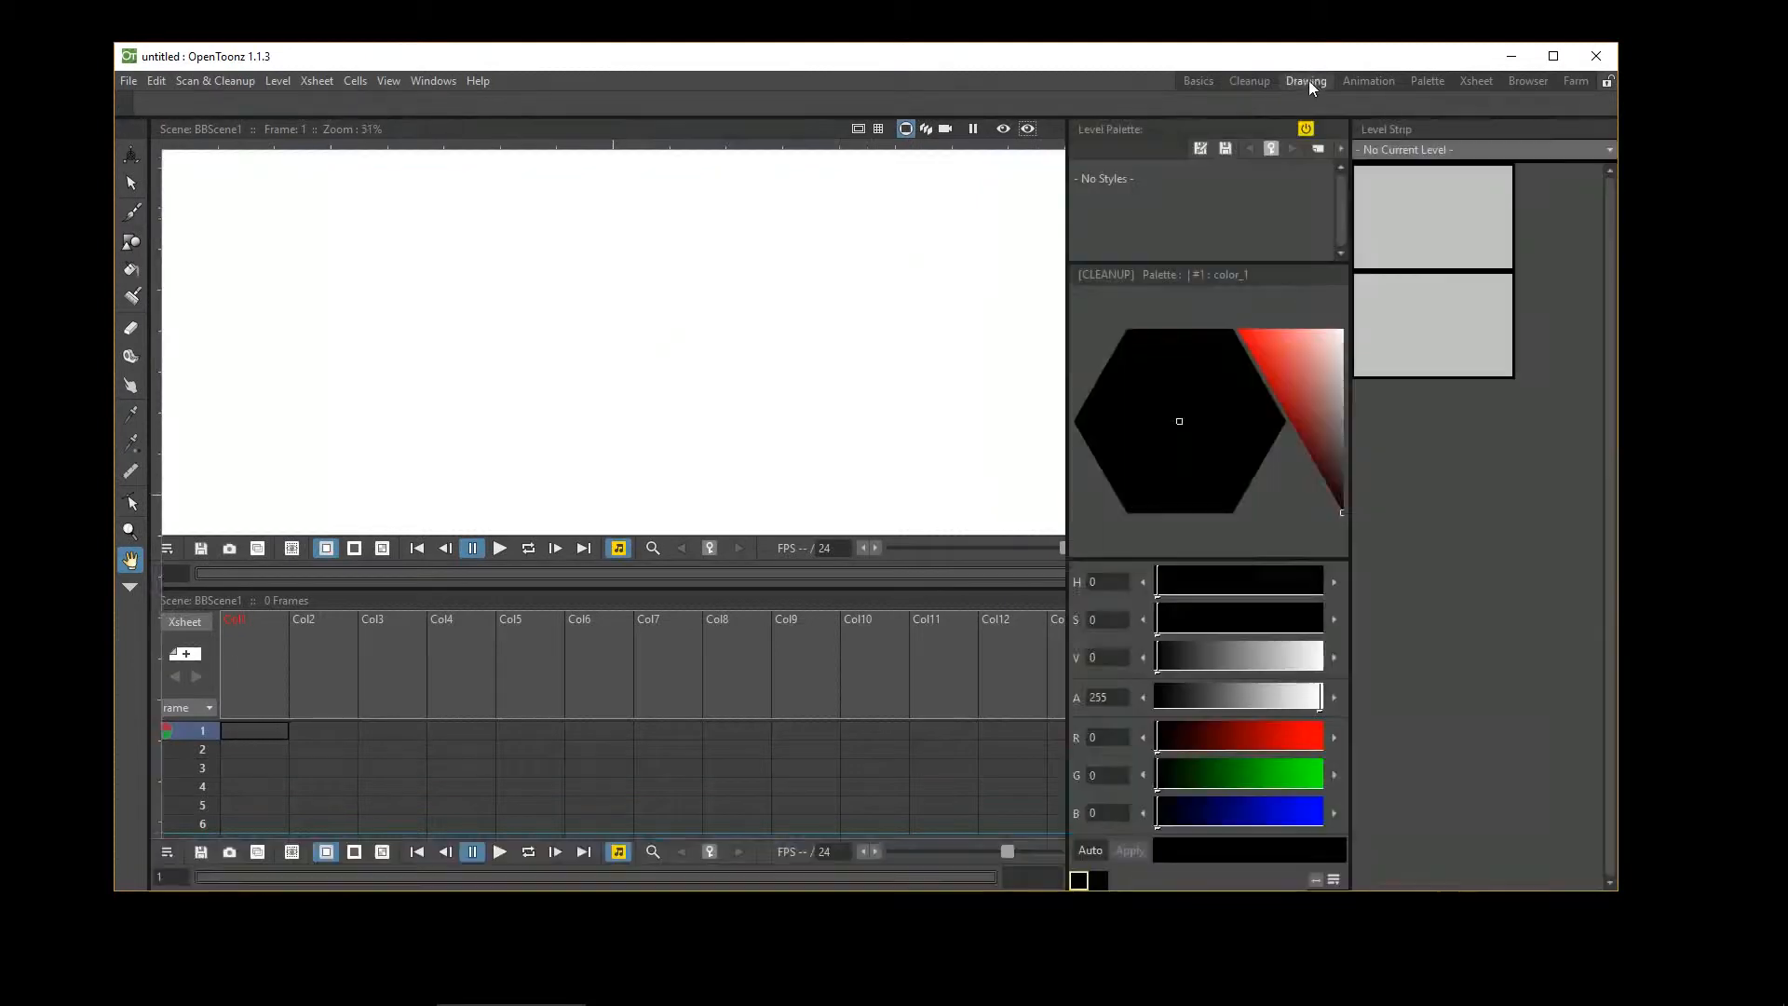
click(1369, 81)
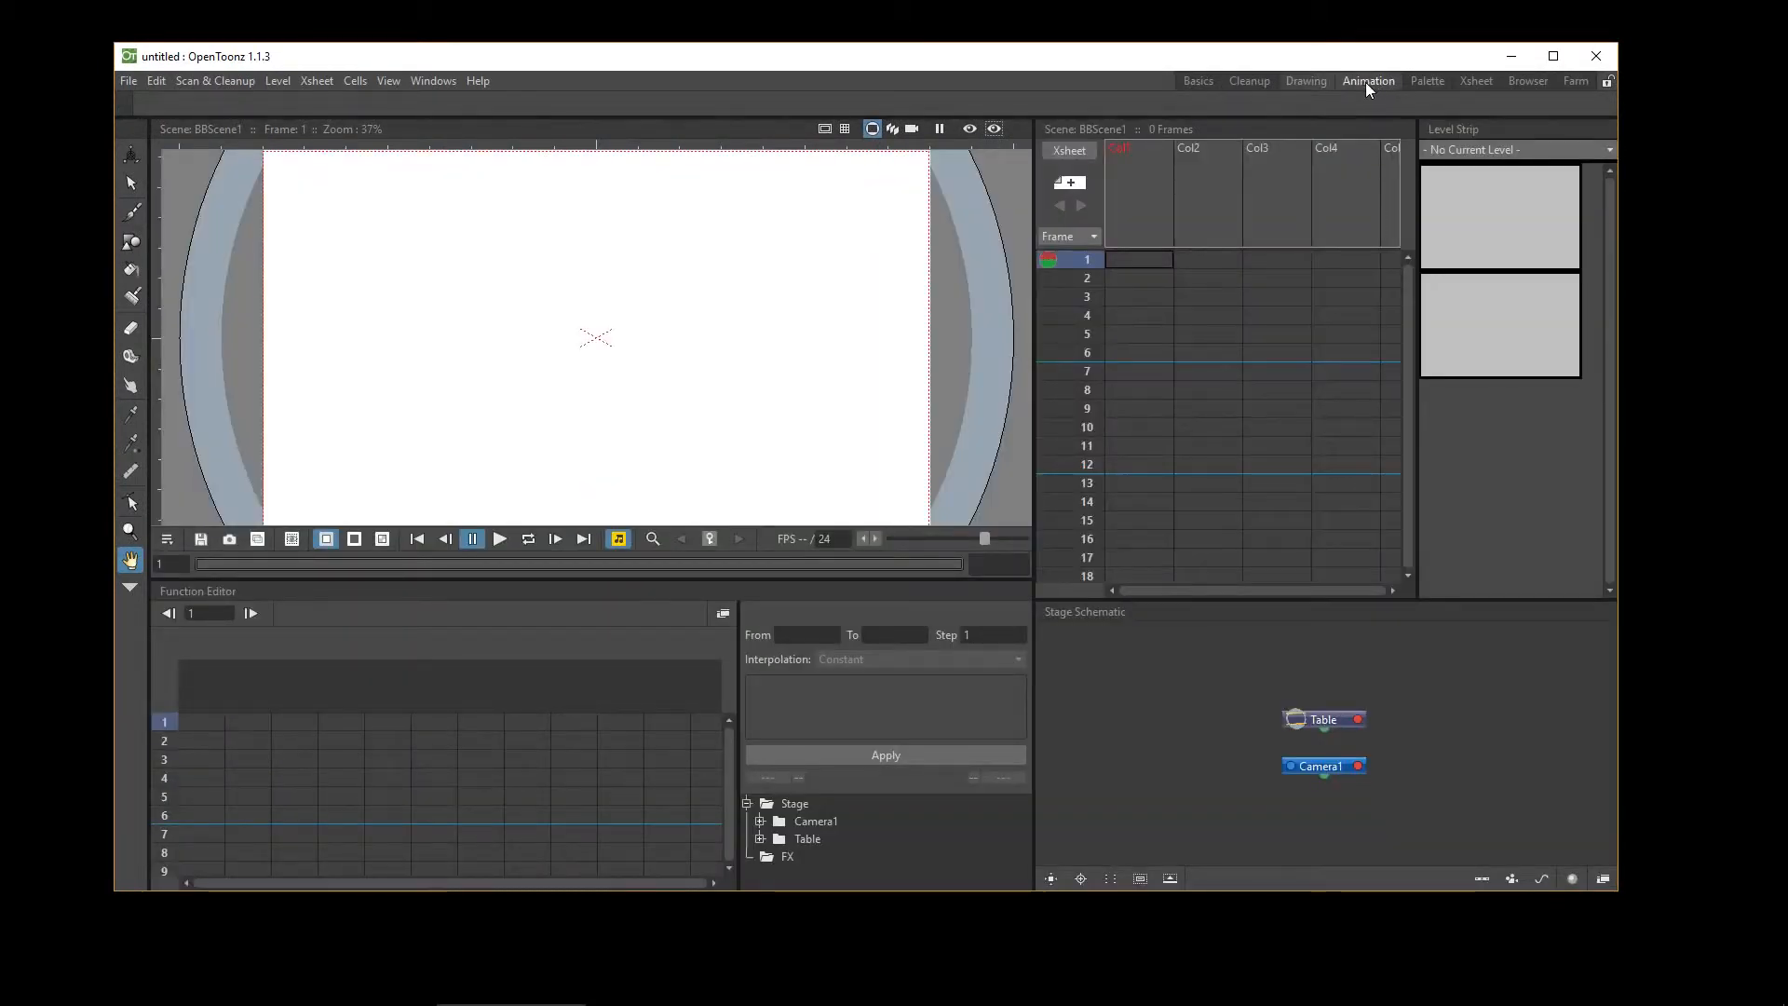
right_click(1252, 80)
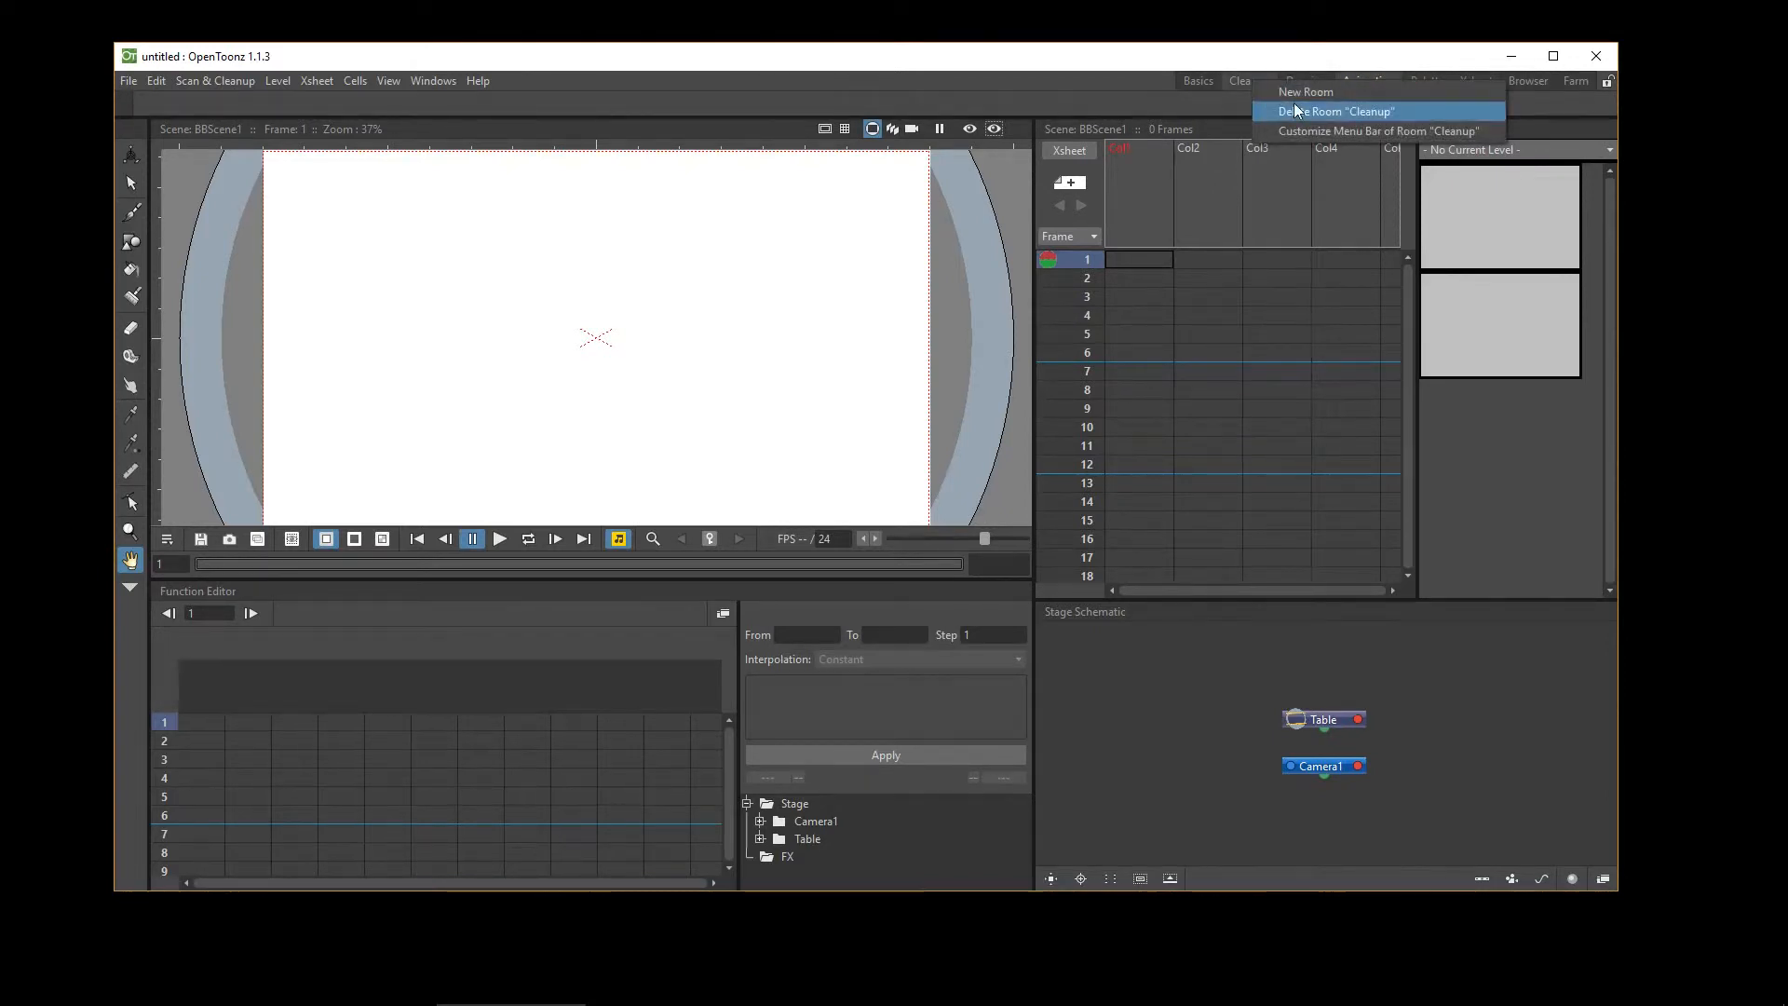
click(1248, 67)
click(1199, 80)
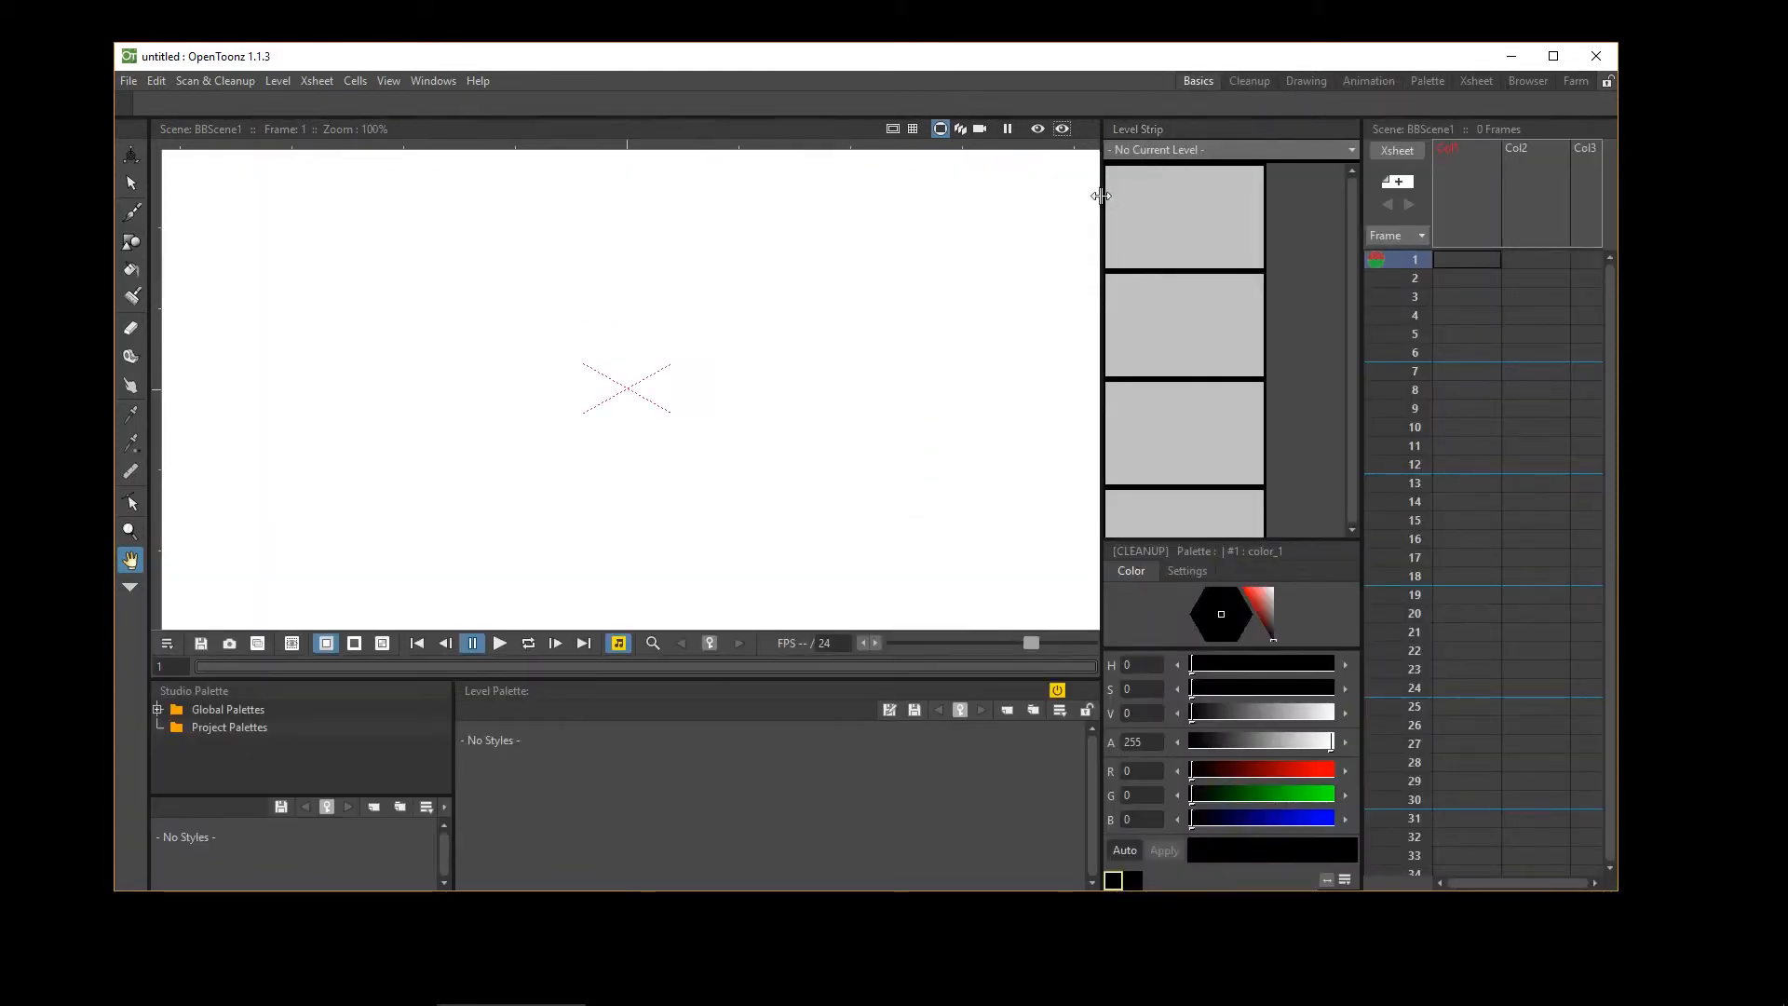
Widen the Level Strip and color panels at the viewer's expense, and remove the Studio Palette from the Basics room
drag(1102, 191, 1021, 247)
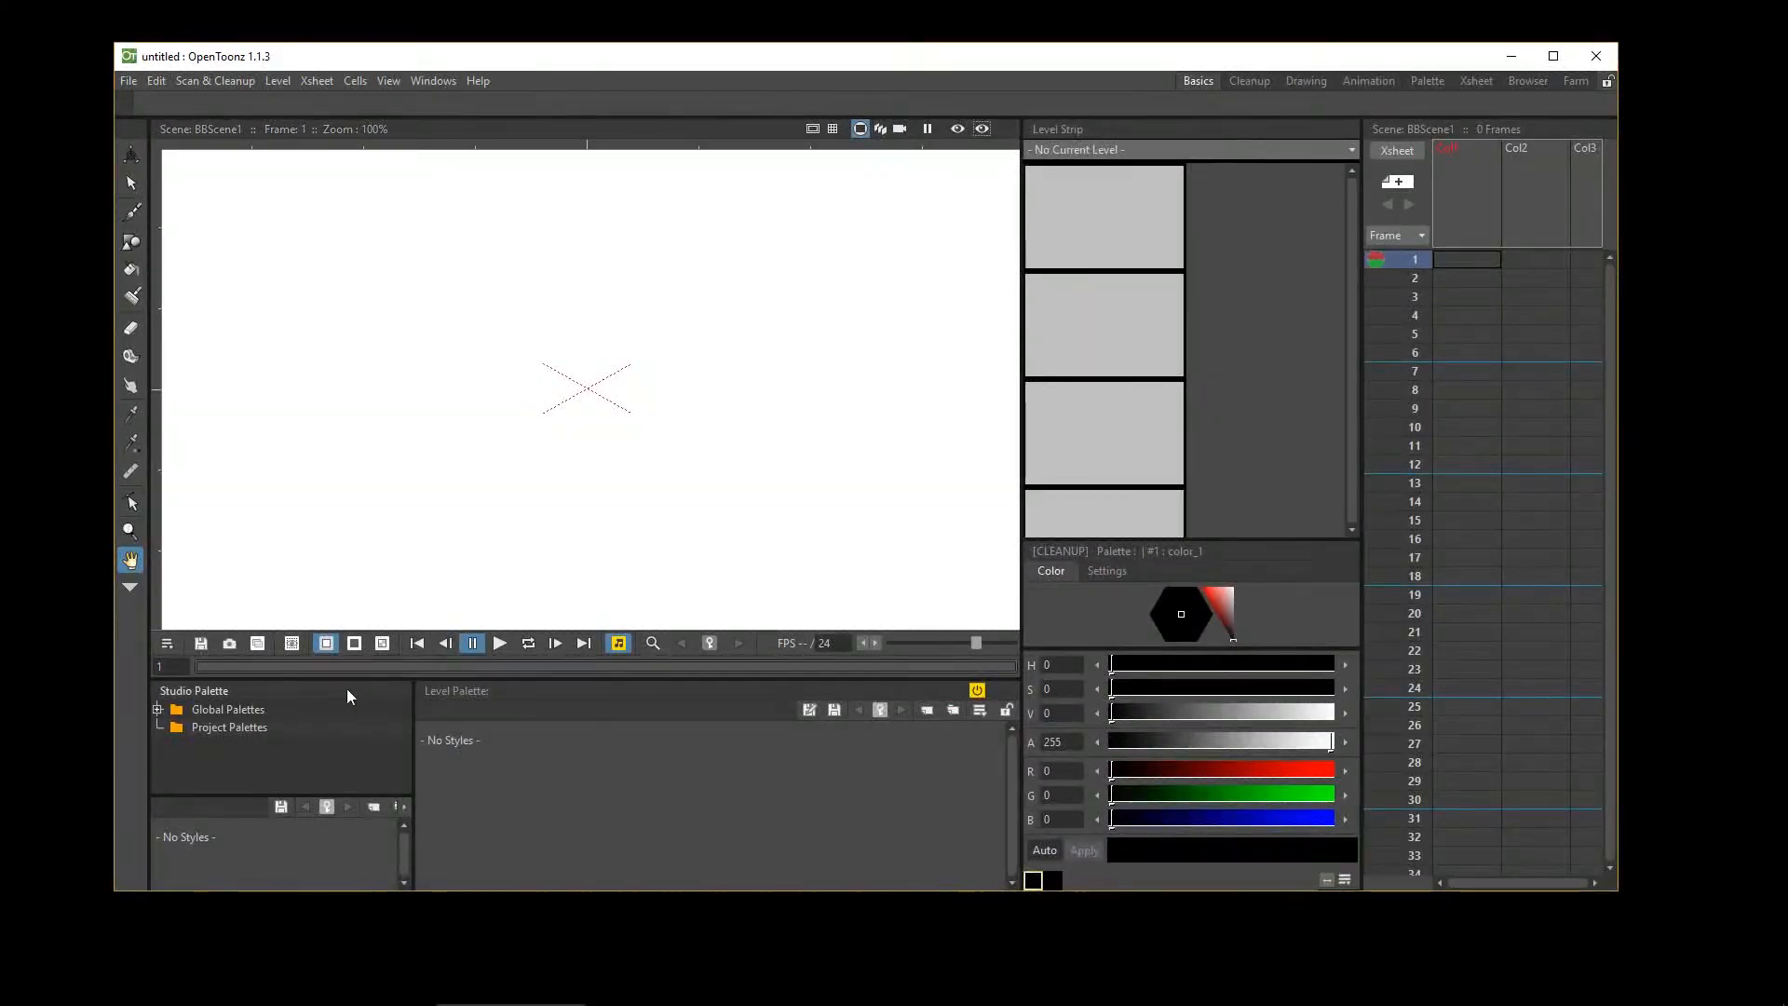
drag(344, 691, 623, 371)
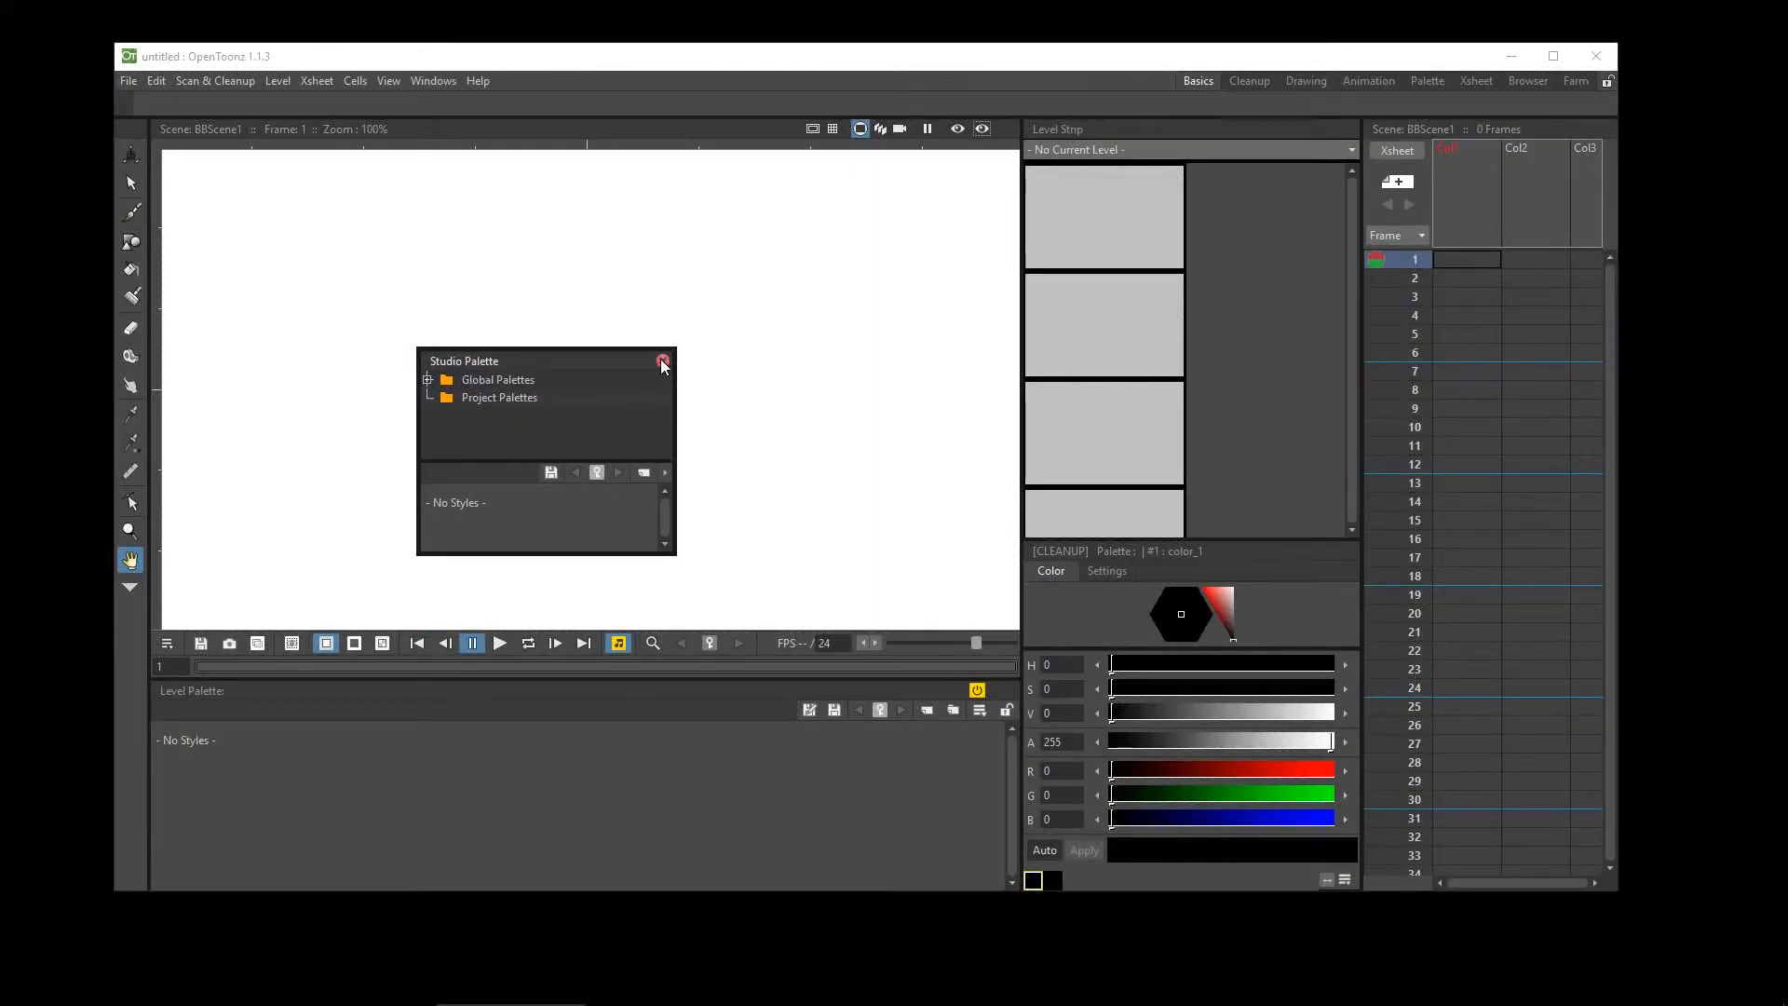
click(662, 360)
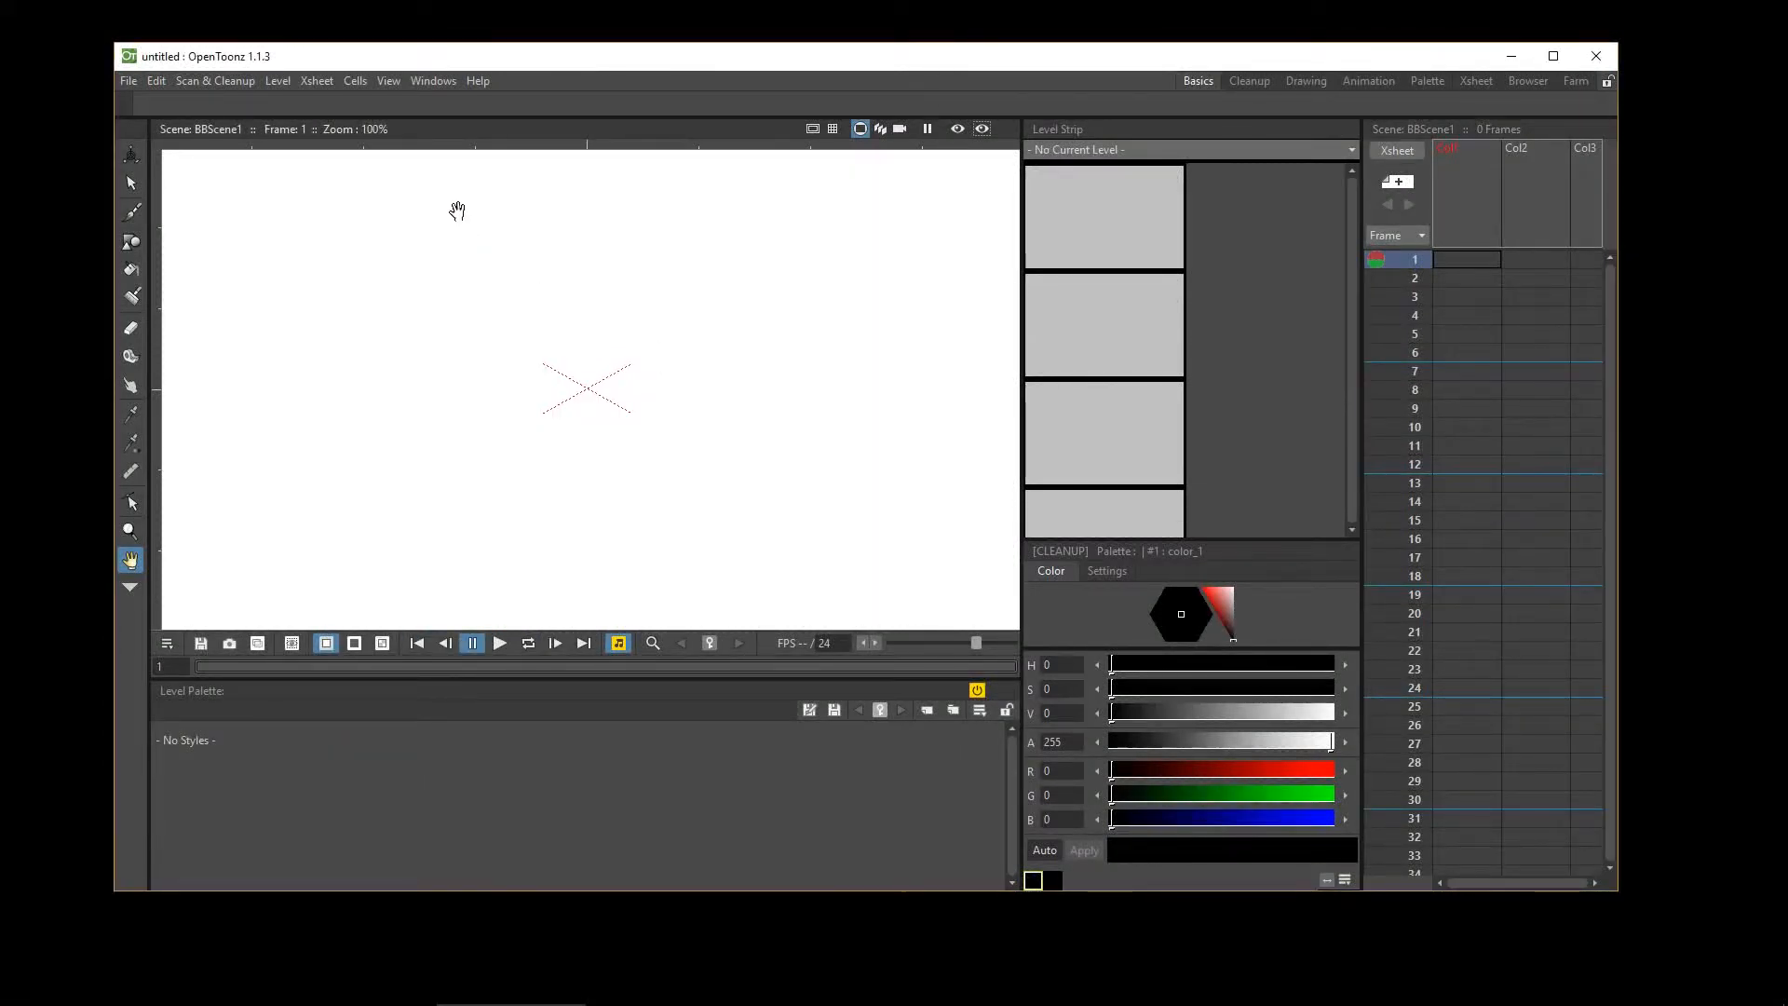
Reopen the Studio Palette as a floating panel and close it again
click(431, 81)
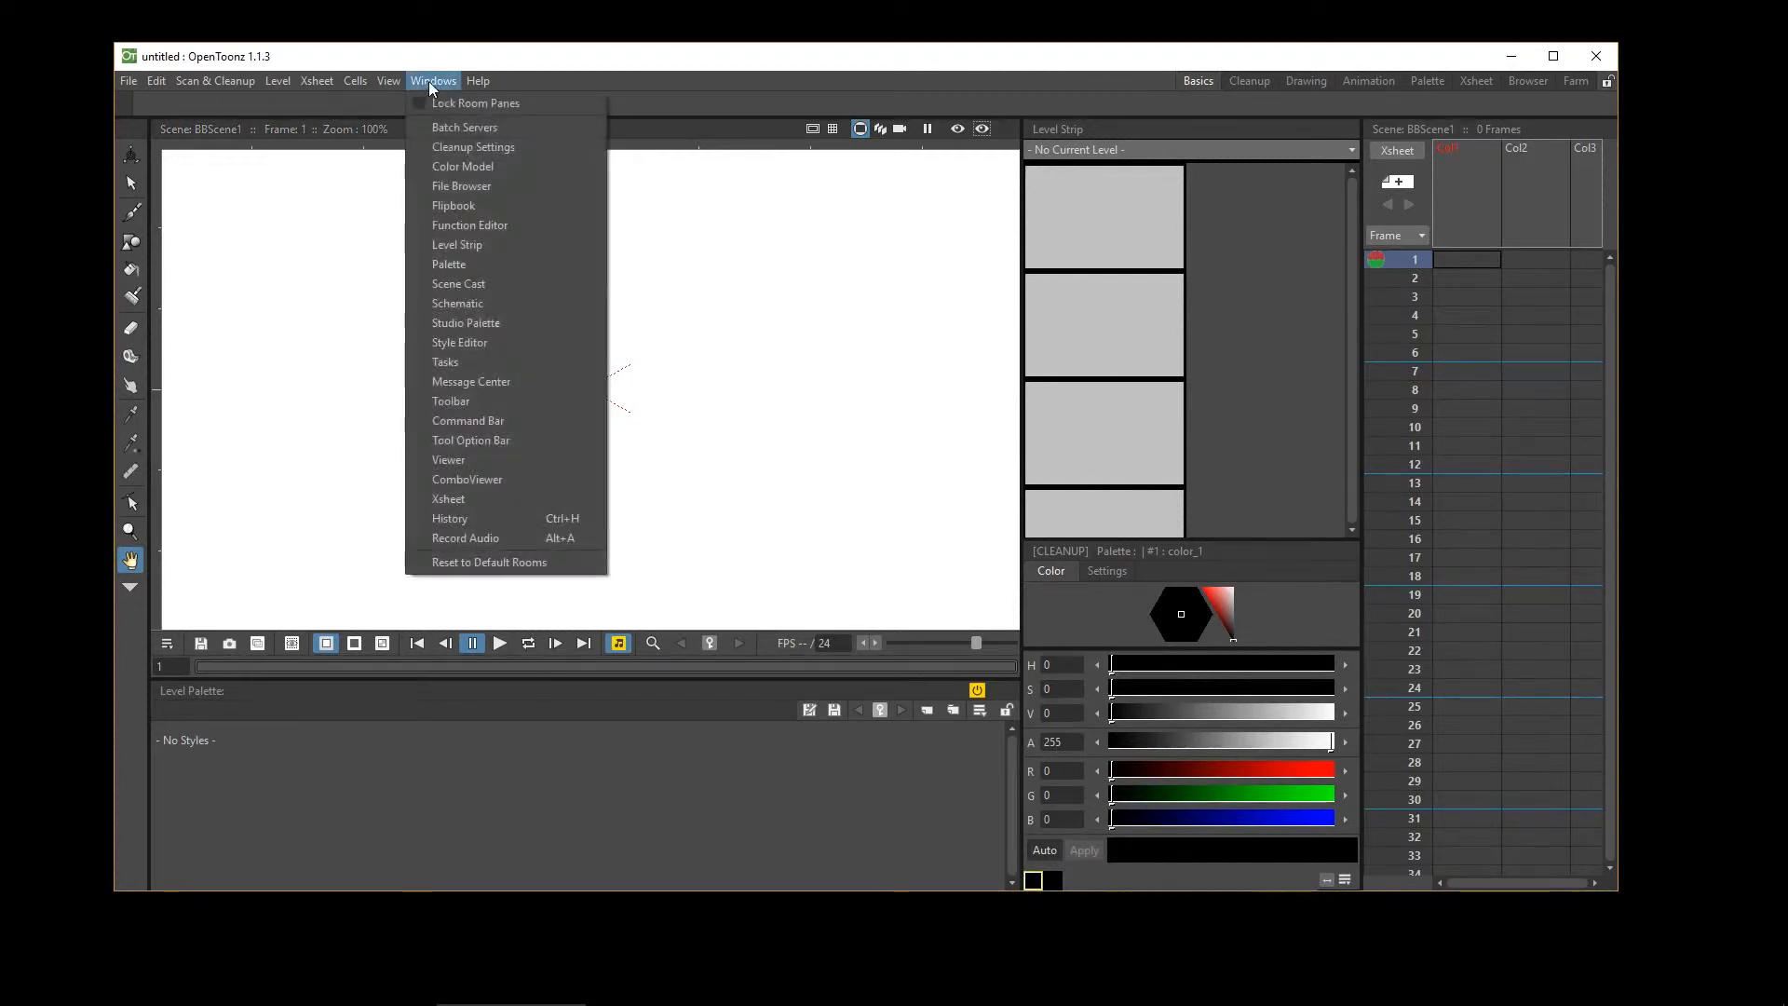
click(483, 323)
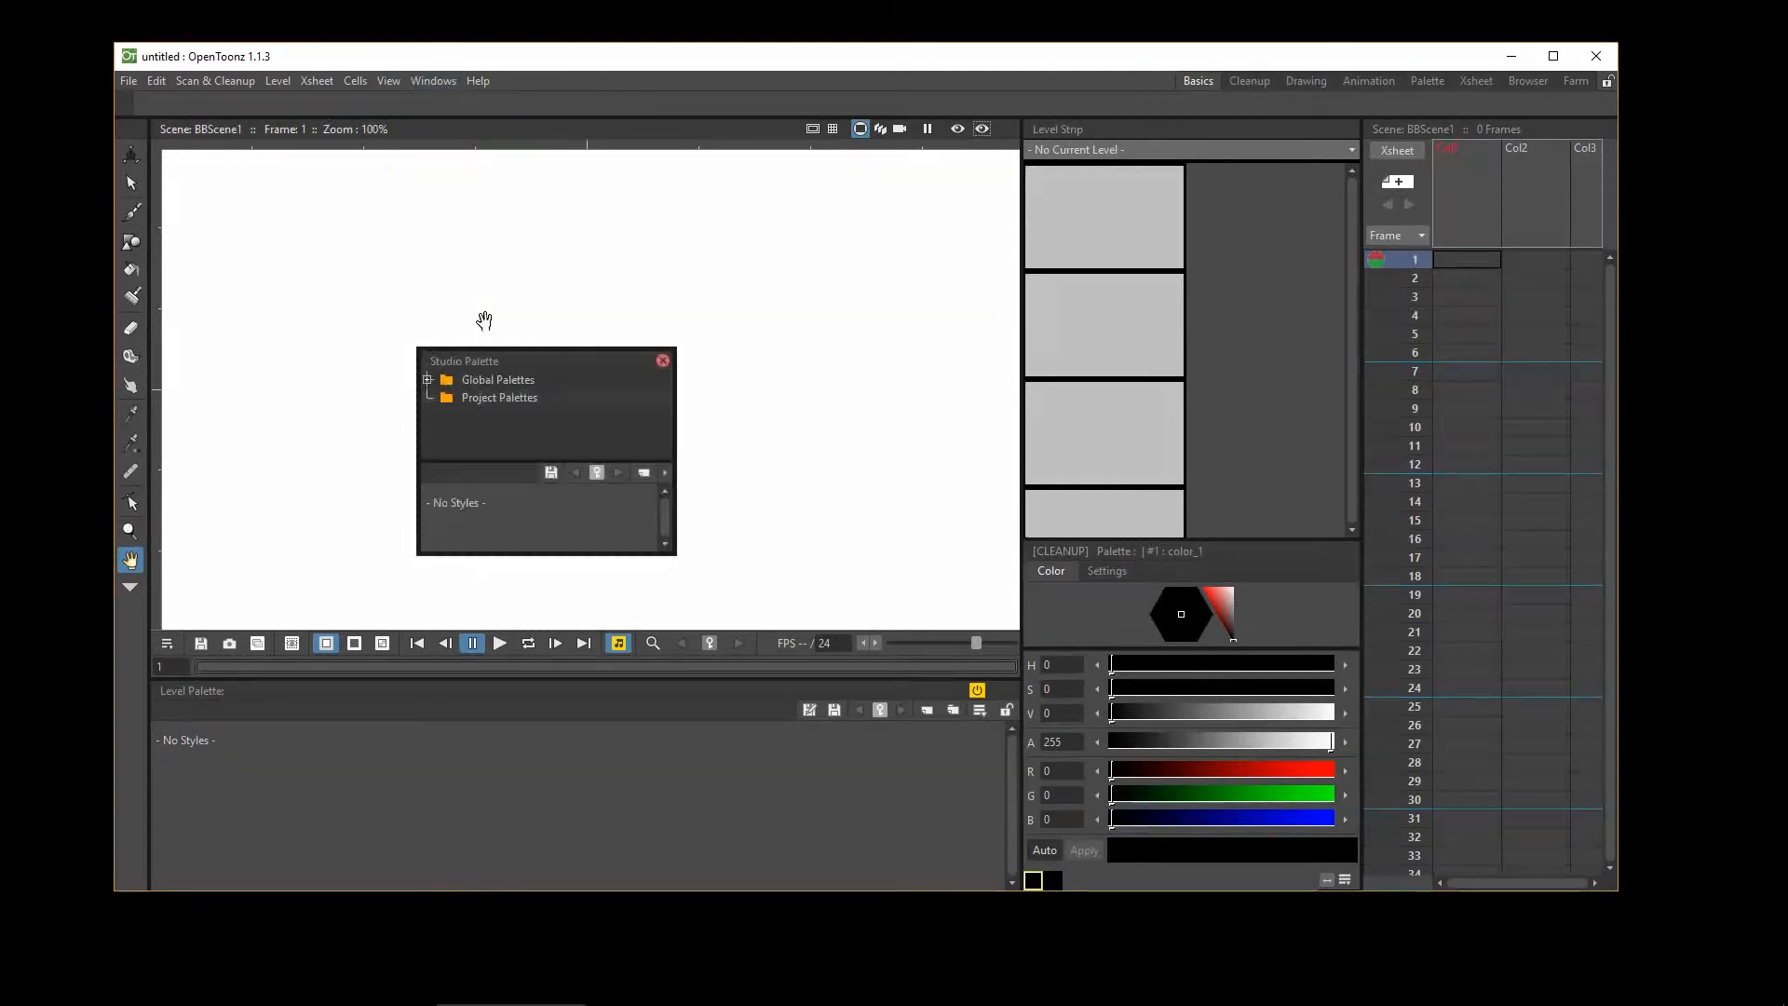
click(662, 360)
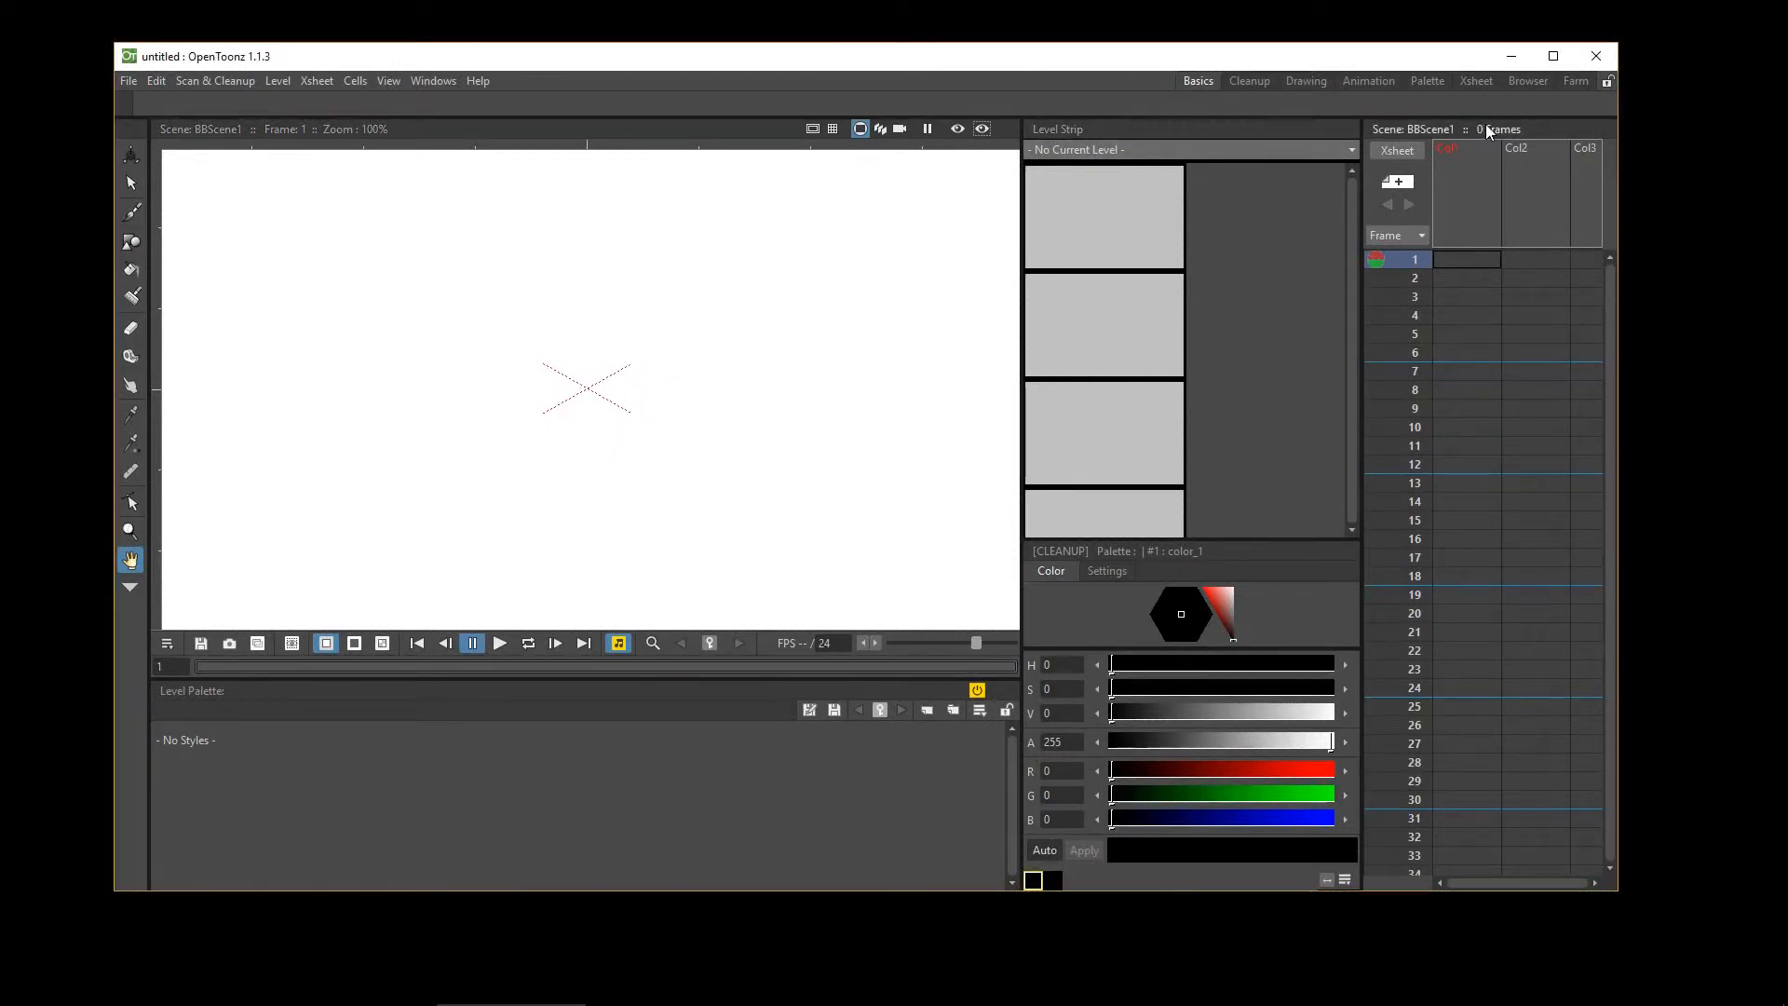
Dock the Xsheet panel at full width above the viewer and display it as a timeline with reduced height
drag(1493, 130, 482, 123)
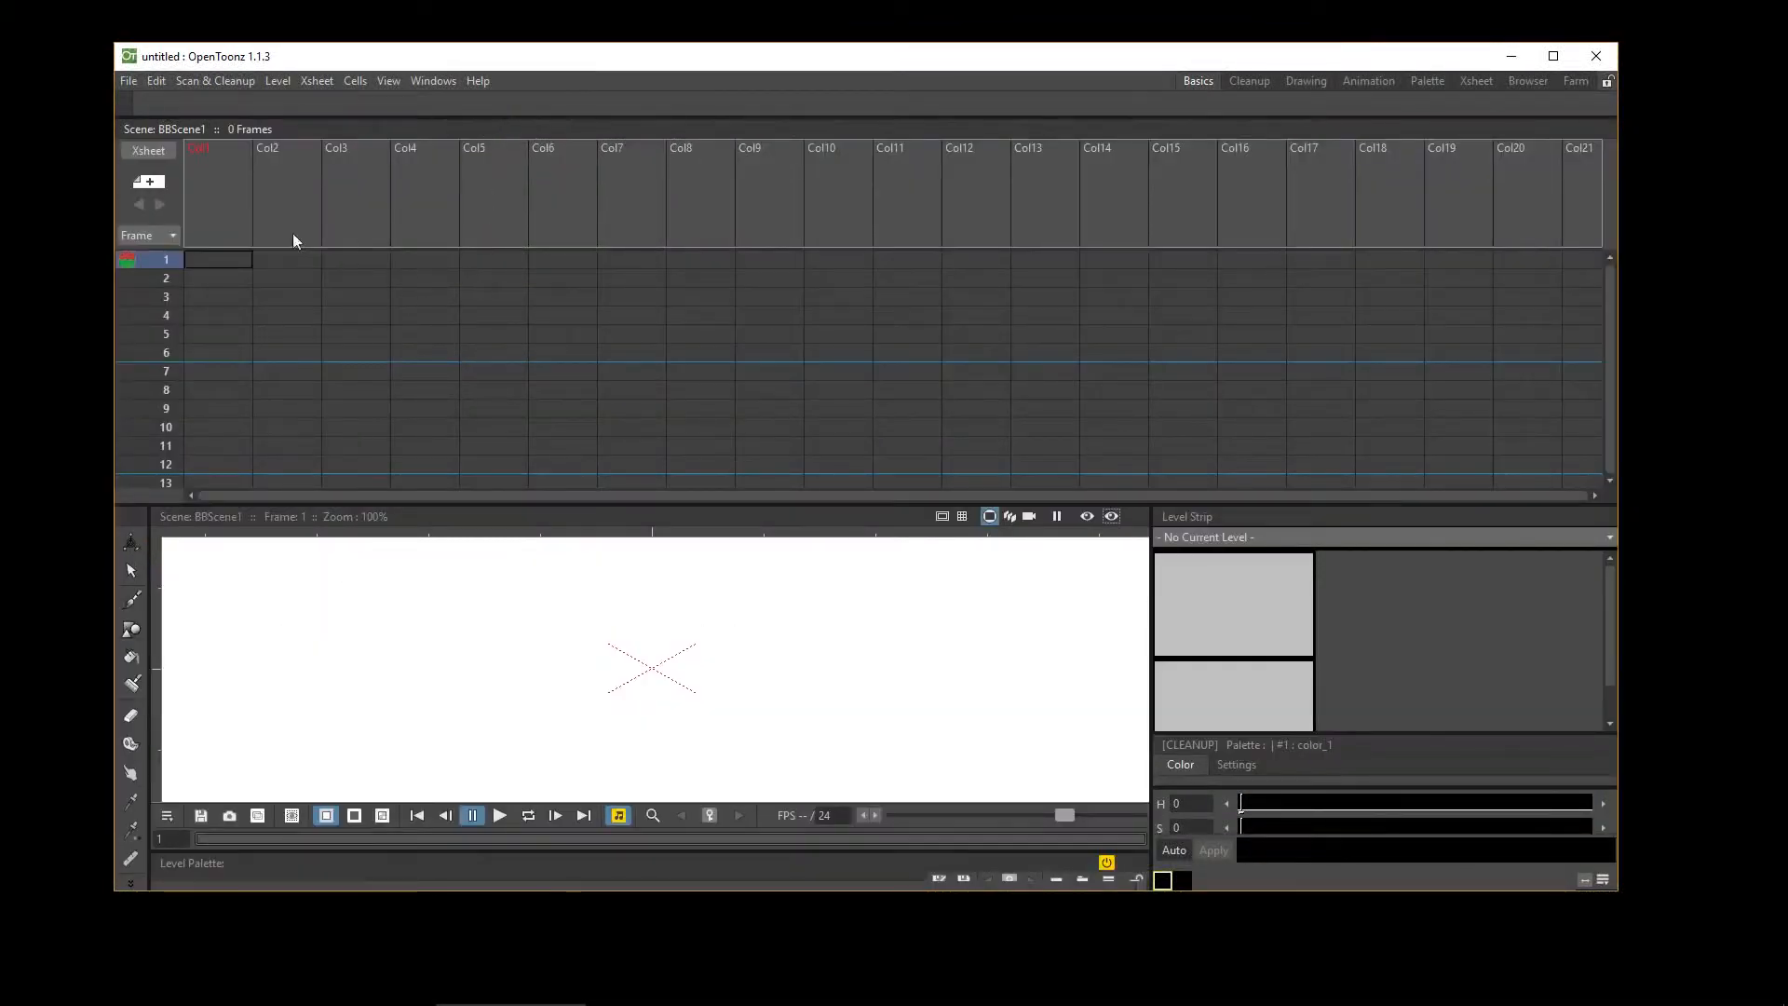
click(147, 151)
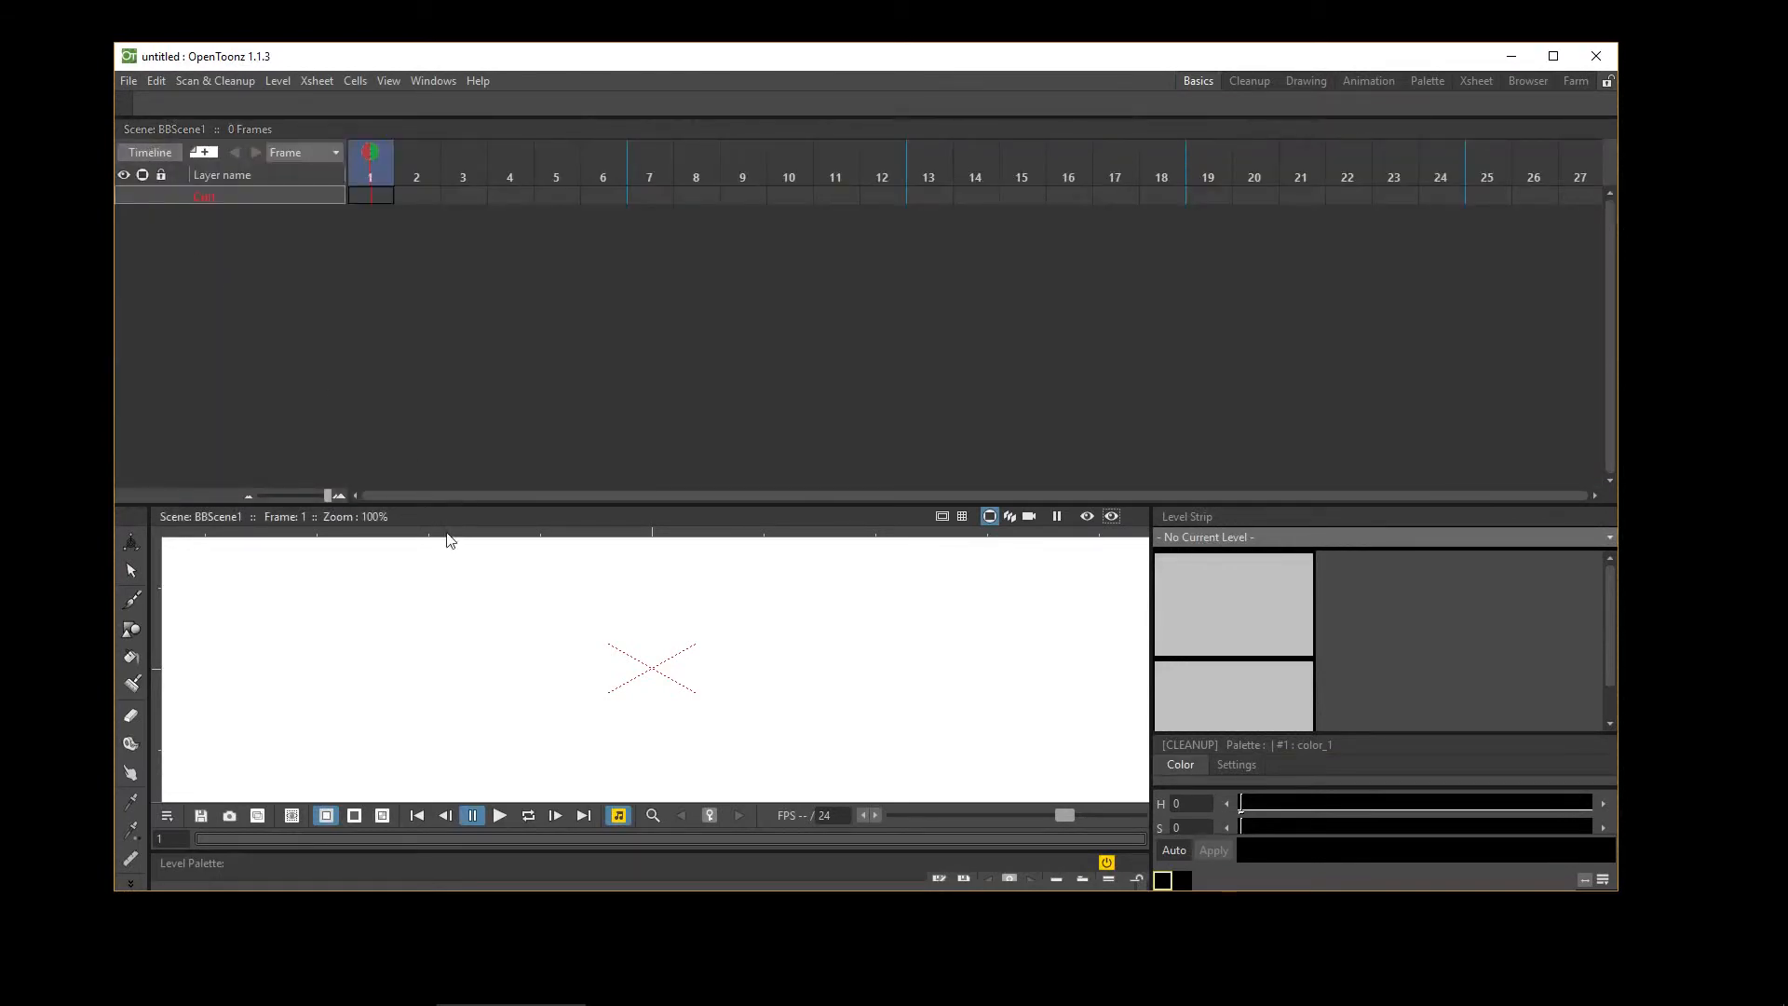
drag(447, 500, 408, 292)
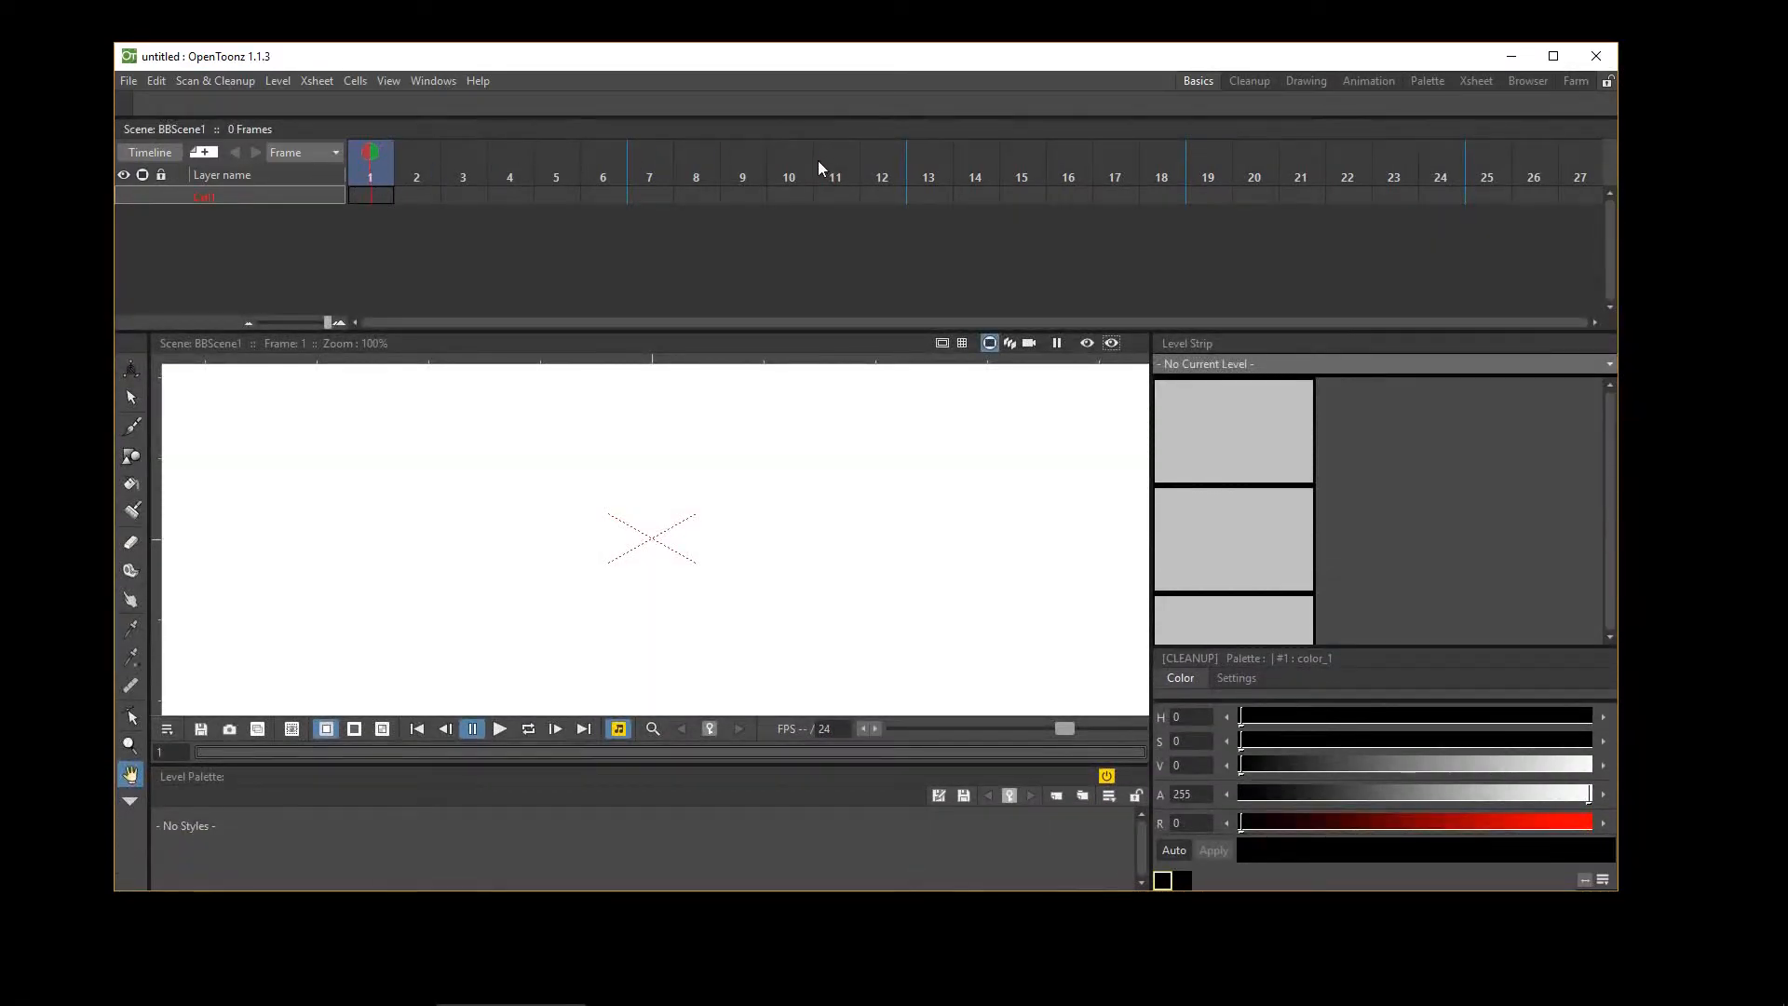
Toggle the docked panel between the Xsheet and timeline layouts, finishing on the timeline
click(149, 152)
click(145, 150)
click(145, 152)
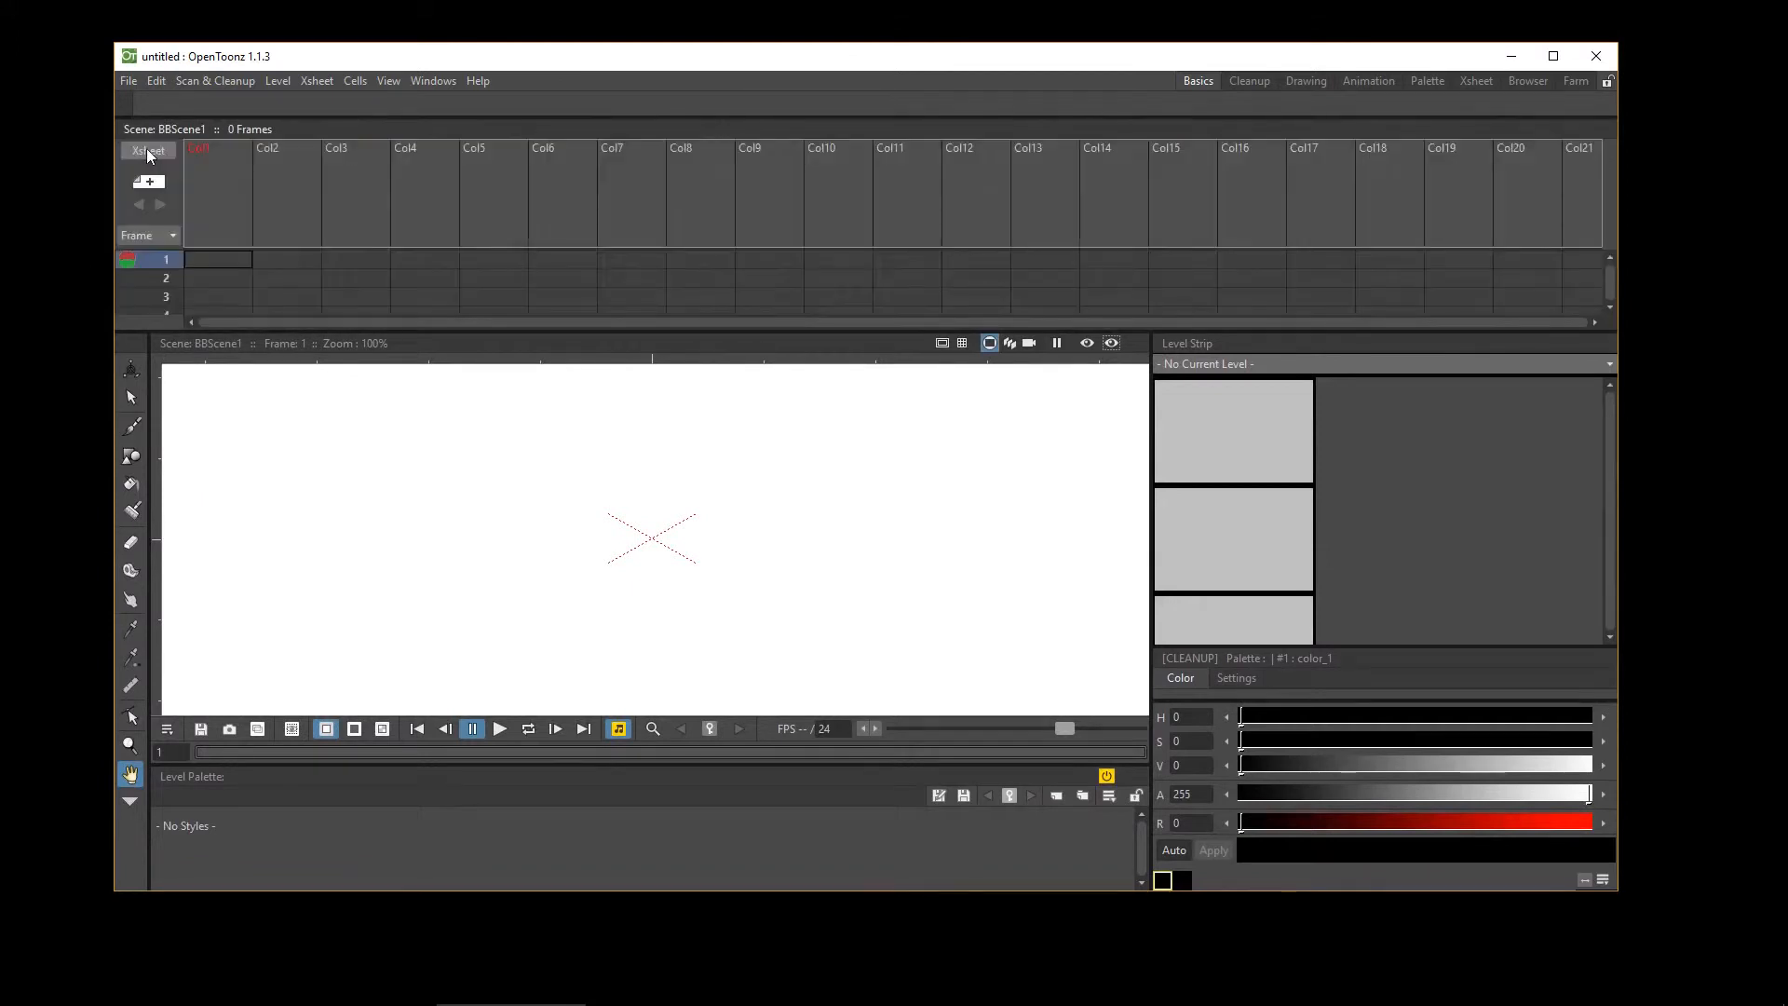
click(147, 153)
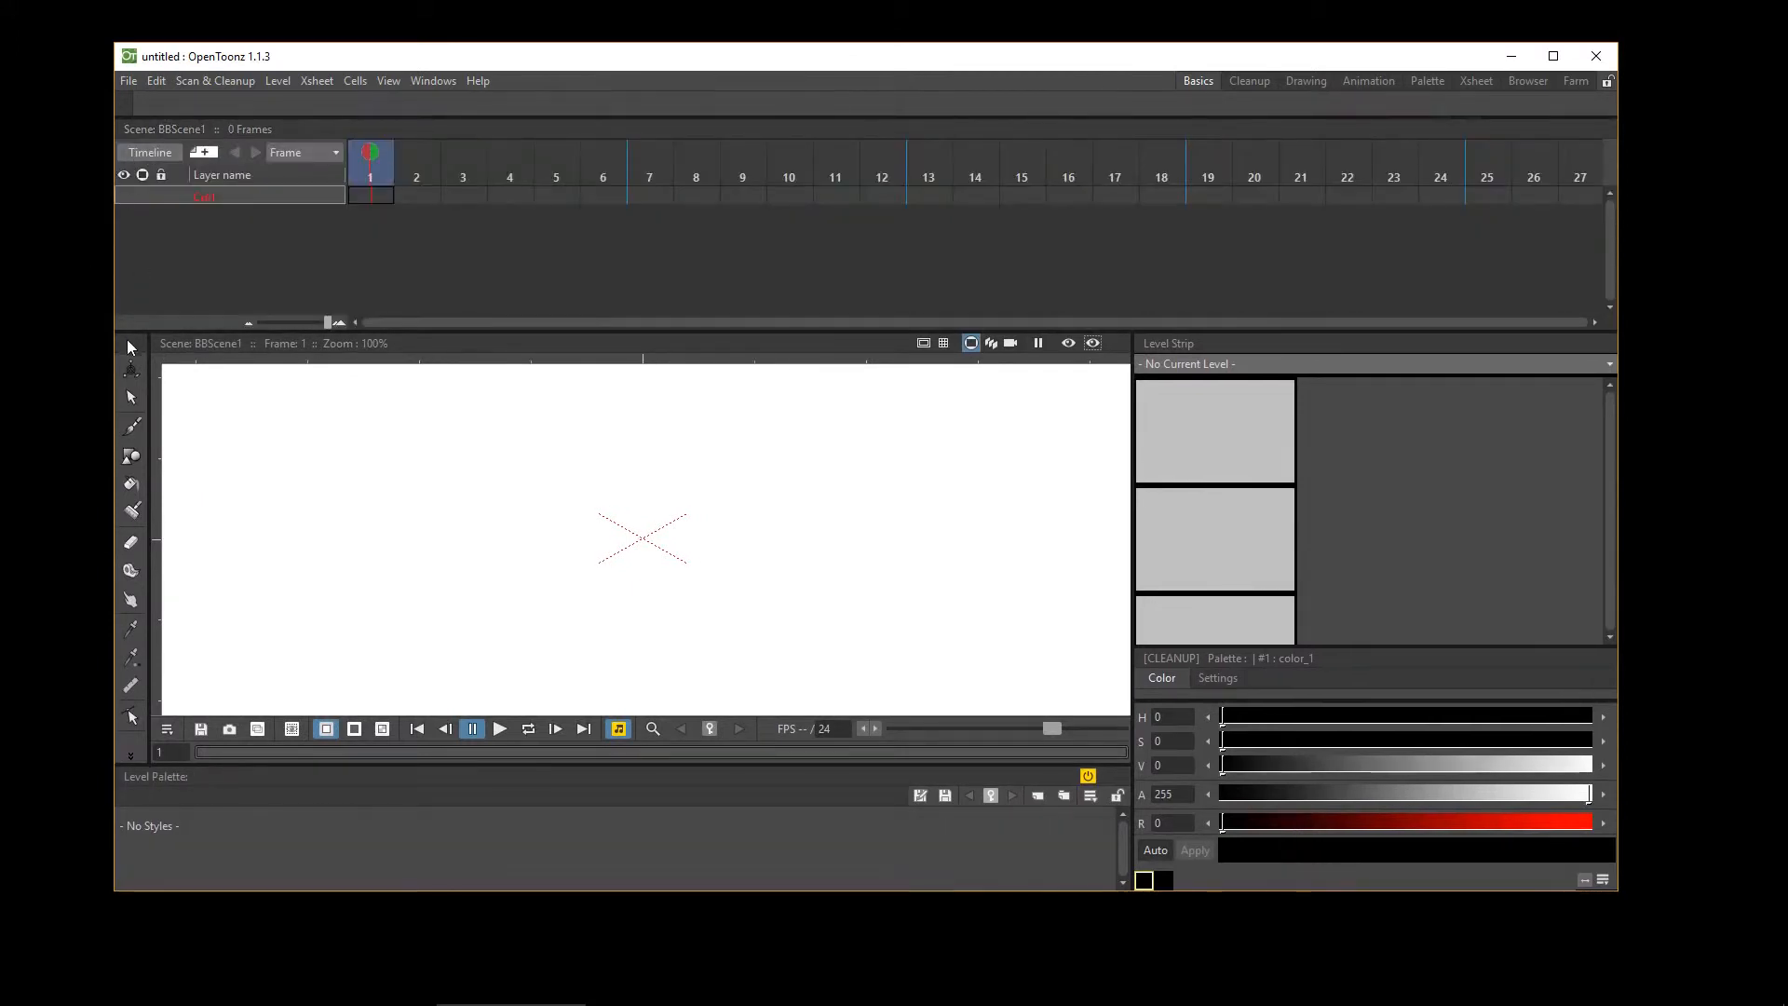
Rearrange the docked panels: toolbar at full height beside the timeline, Level Strip beside the Style Editor, and Level Palette above the Style Editor
drag(126, 339, 110, 251)
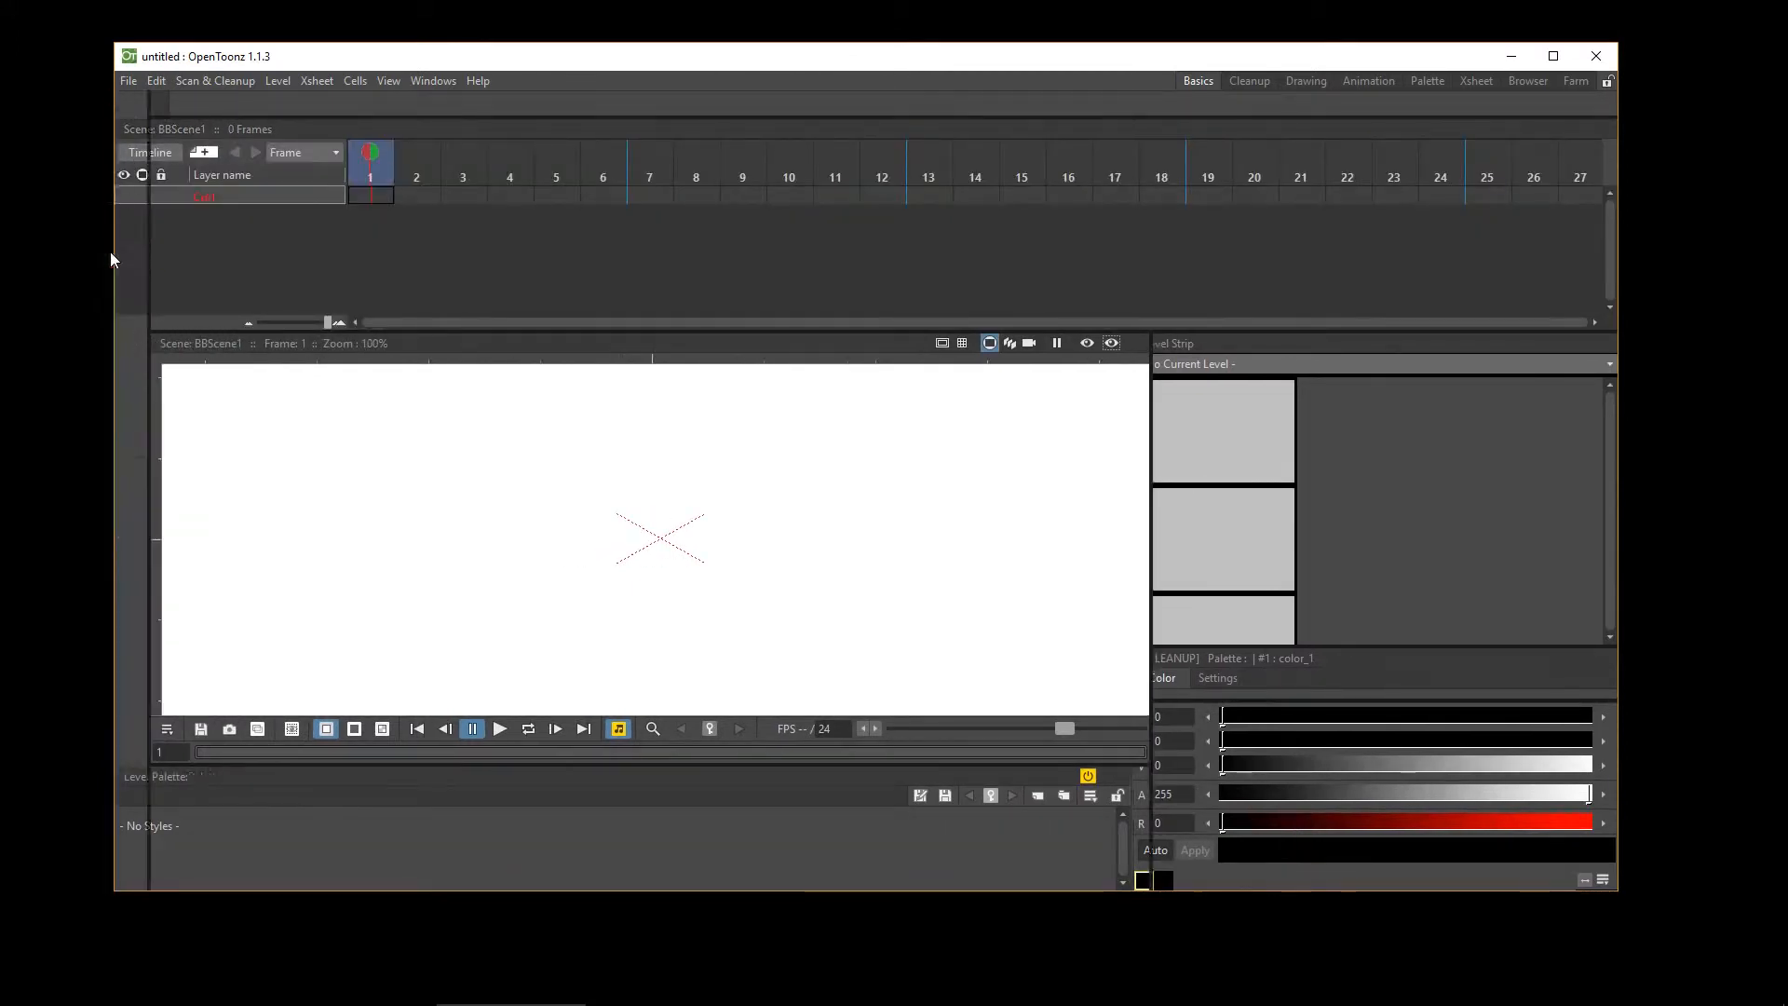
drag(1278, 342, 1603, 406)
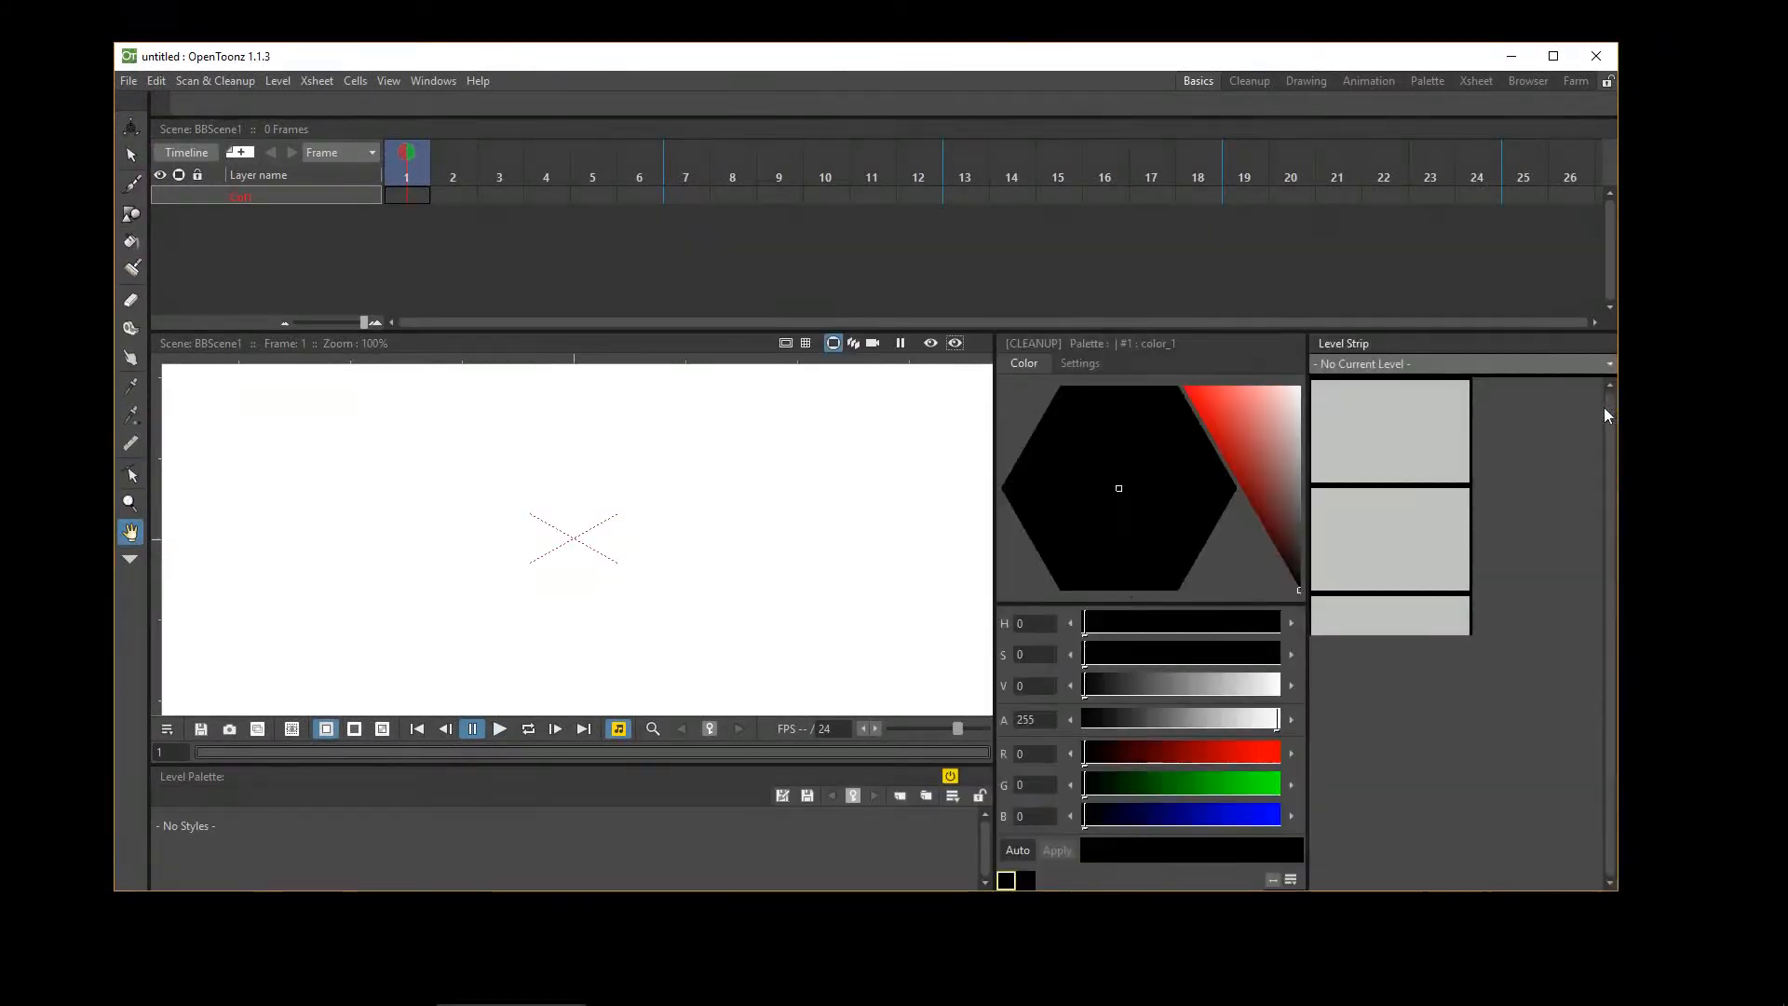
drag(596, 775, 1098, 335)
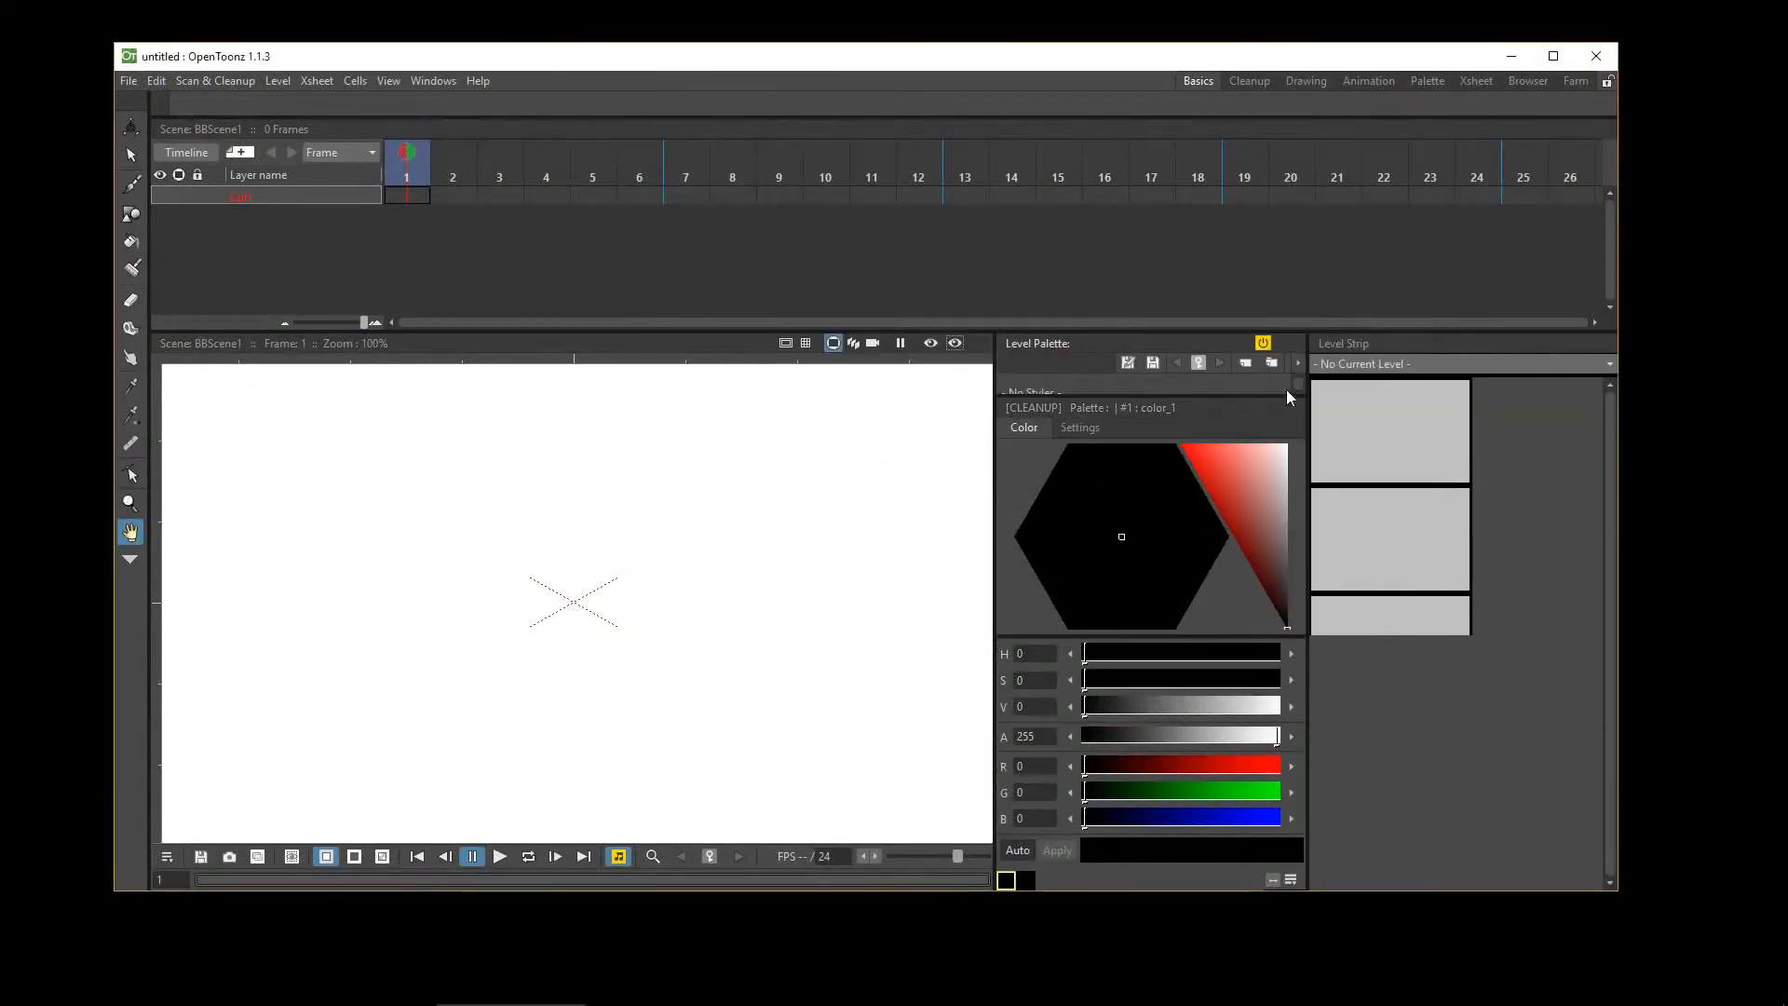
Maximise the window and resize the panels to give a shorter timeline, a narrower Level Strip and a wider viewer
click(1556, 58)
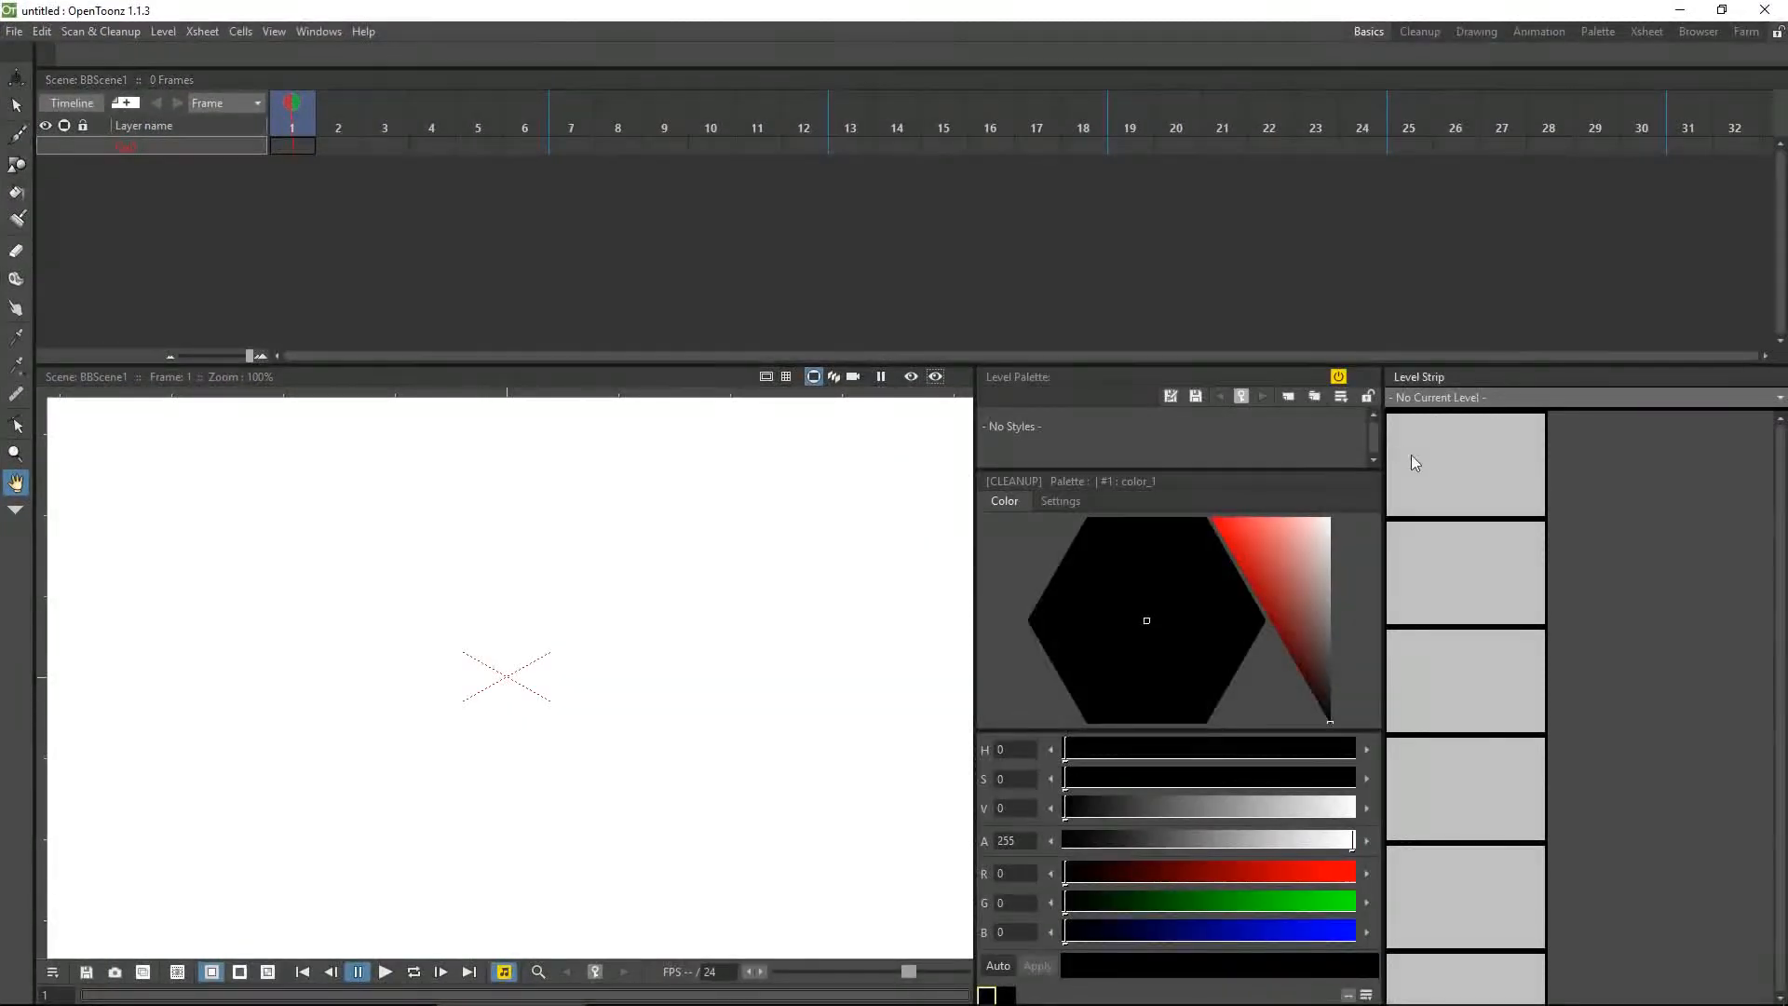
drag(1382, 448, 1572, 448)
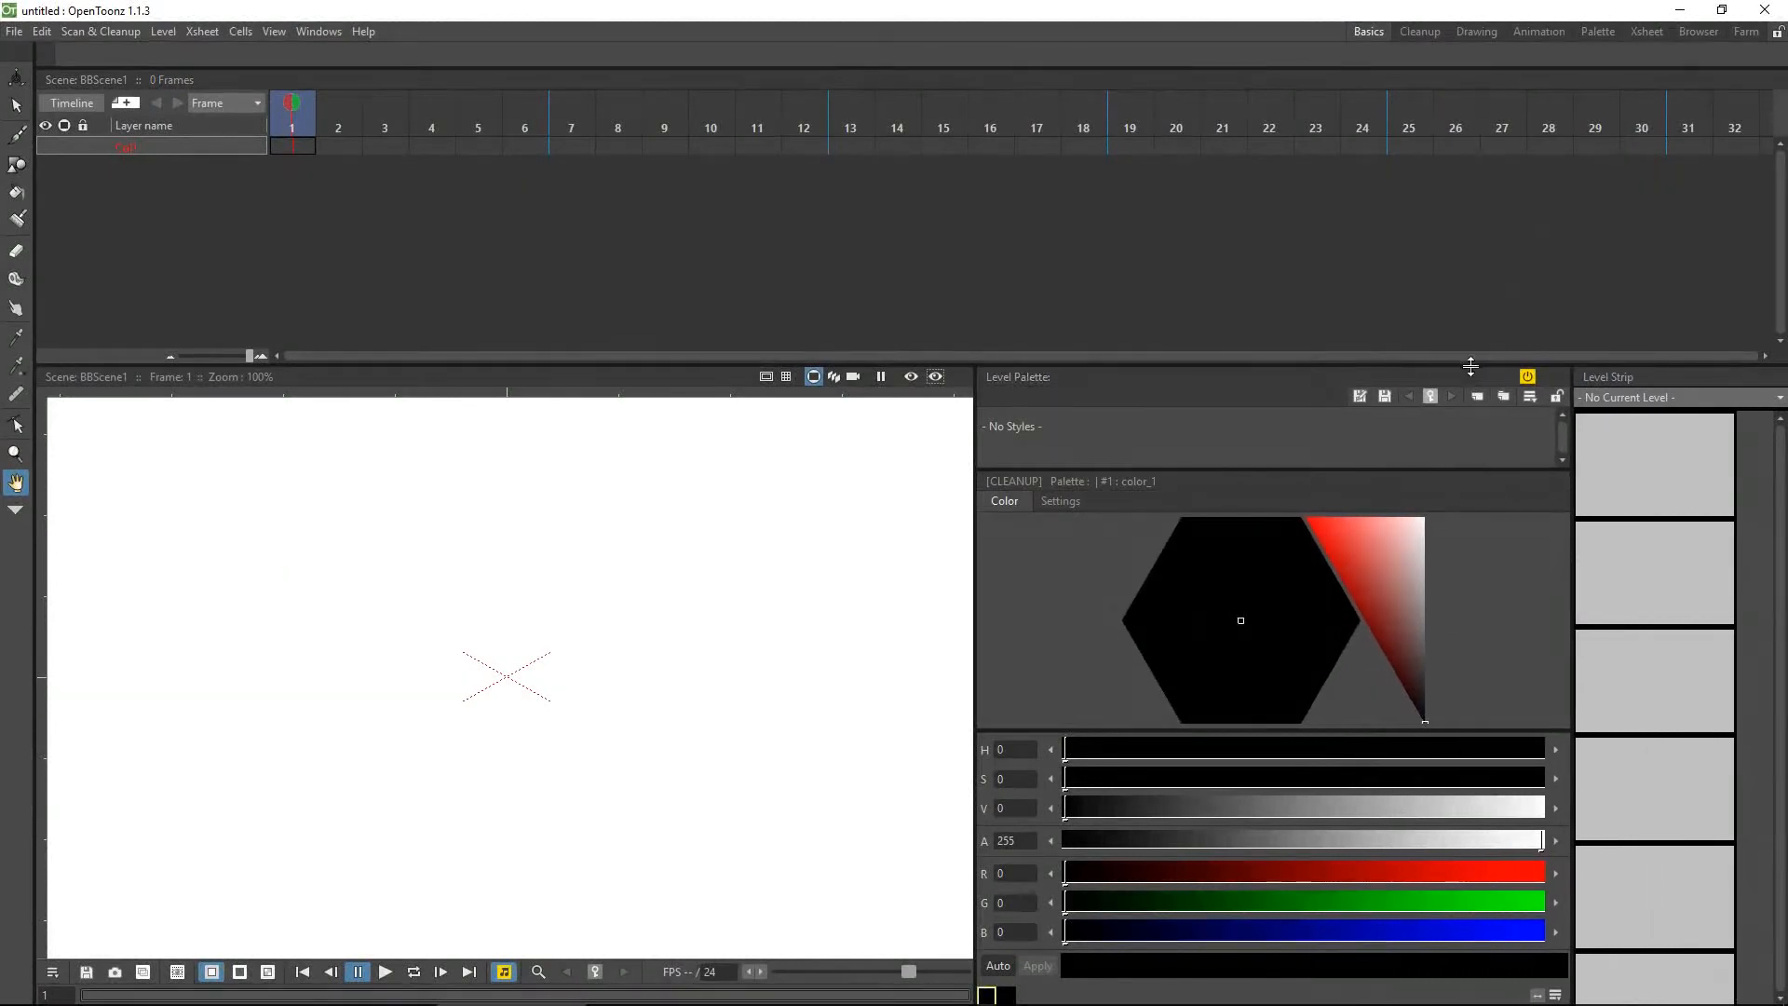
drag(1469, 367, 1457, 228)
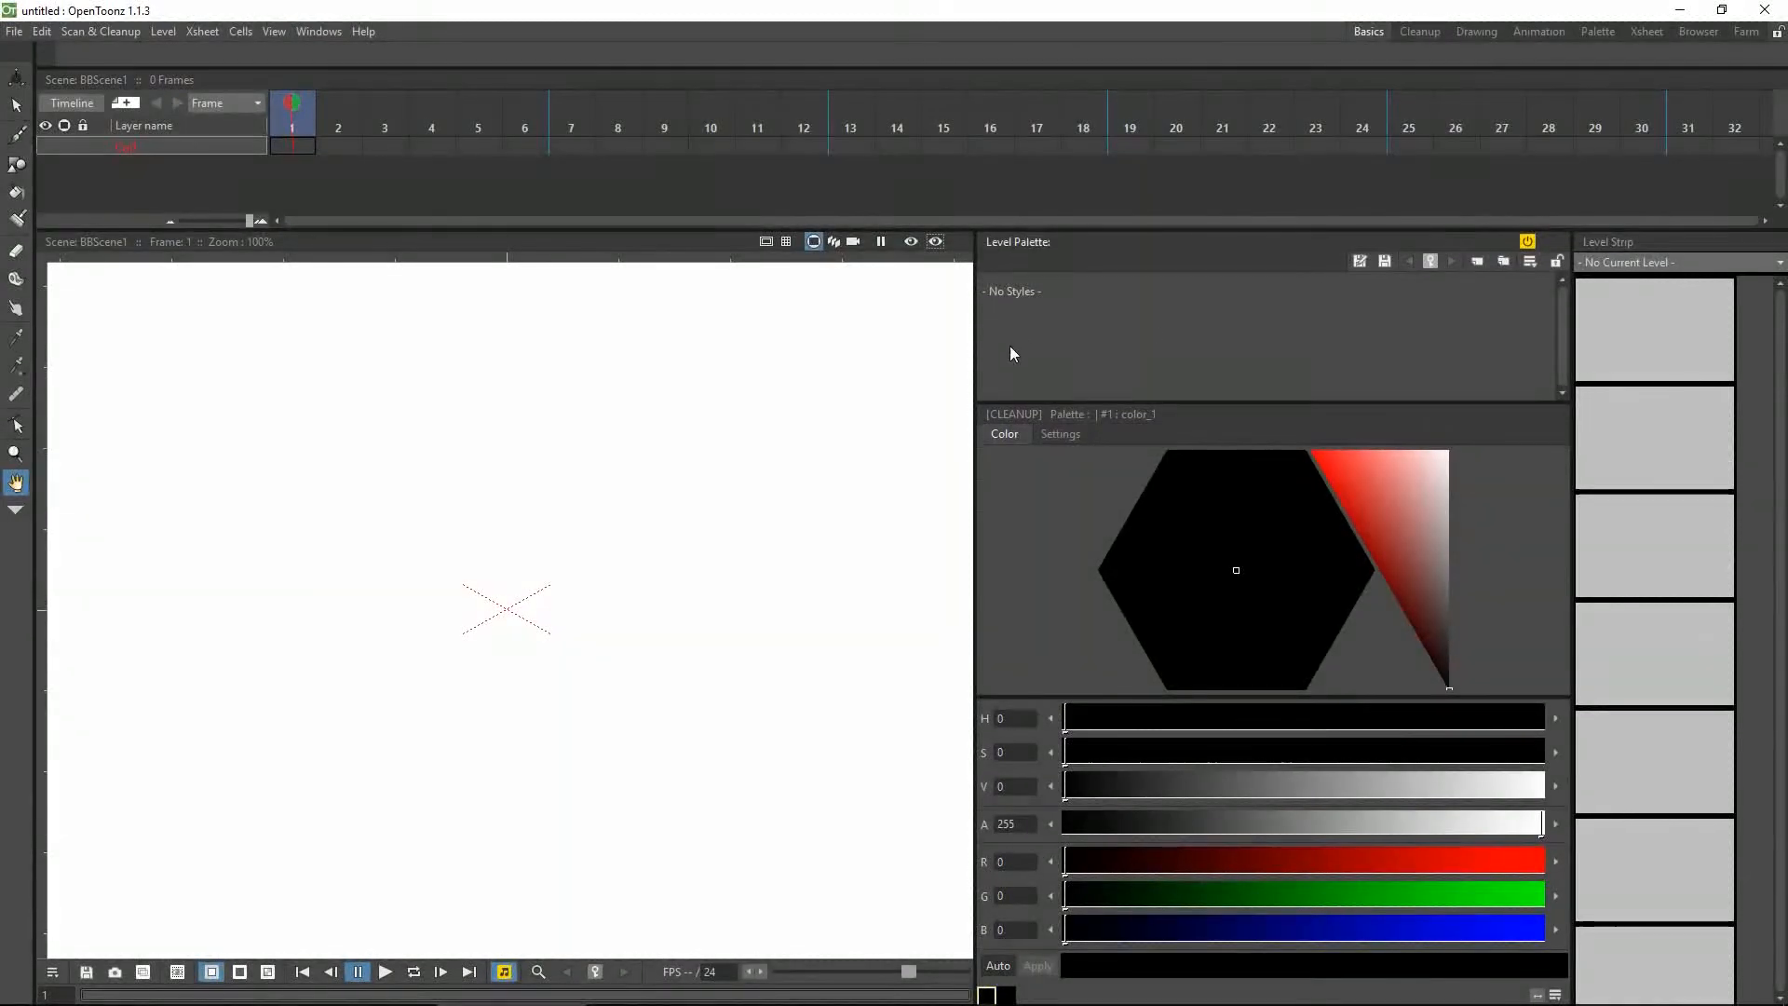
drag(974, 344, 1250, 351)
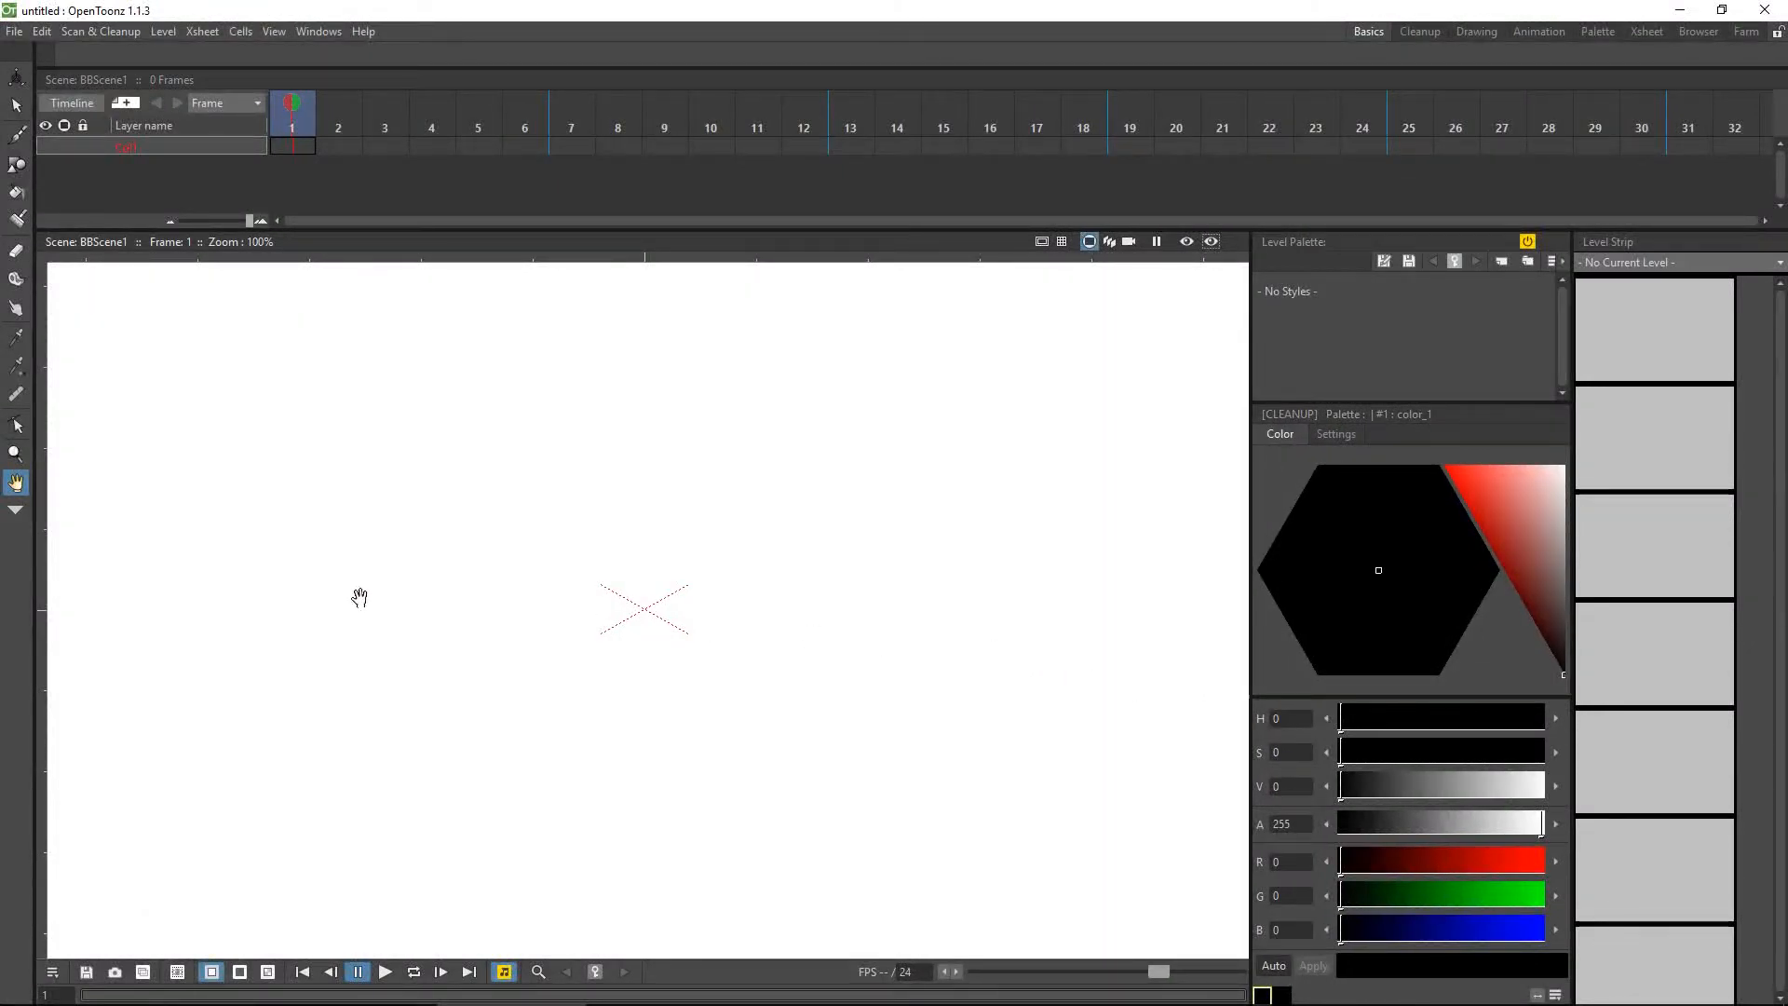
Expand the toolbar to show every tool, and fit the whole camera frame in the viewer using the Zoom, Rotate and Pan tools
click(15, 513)
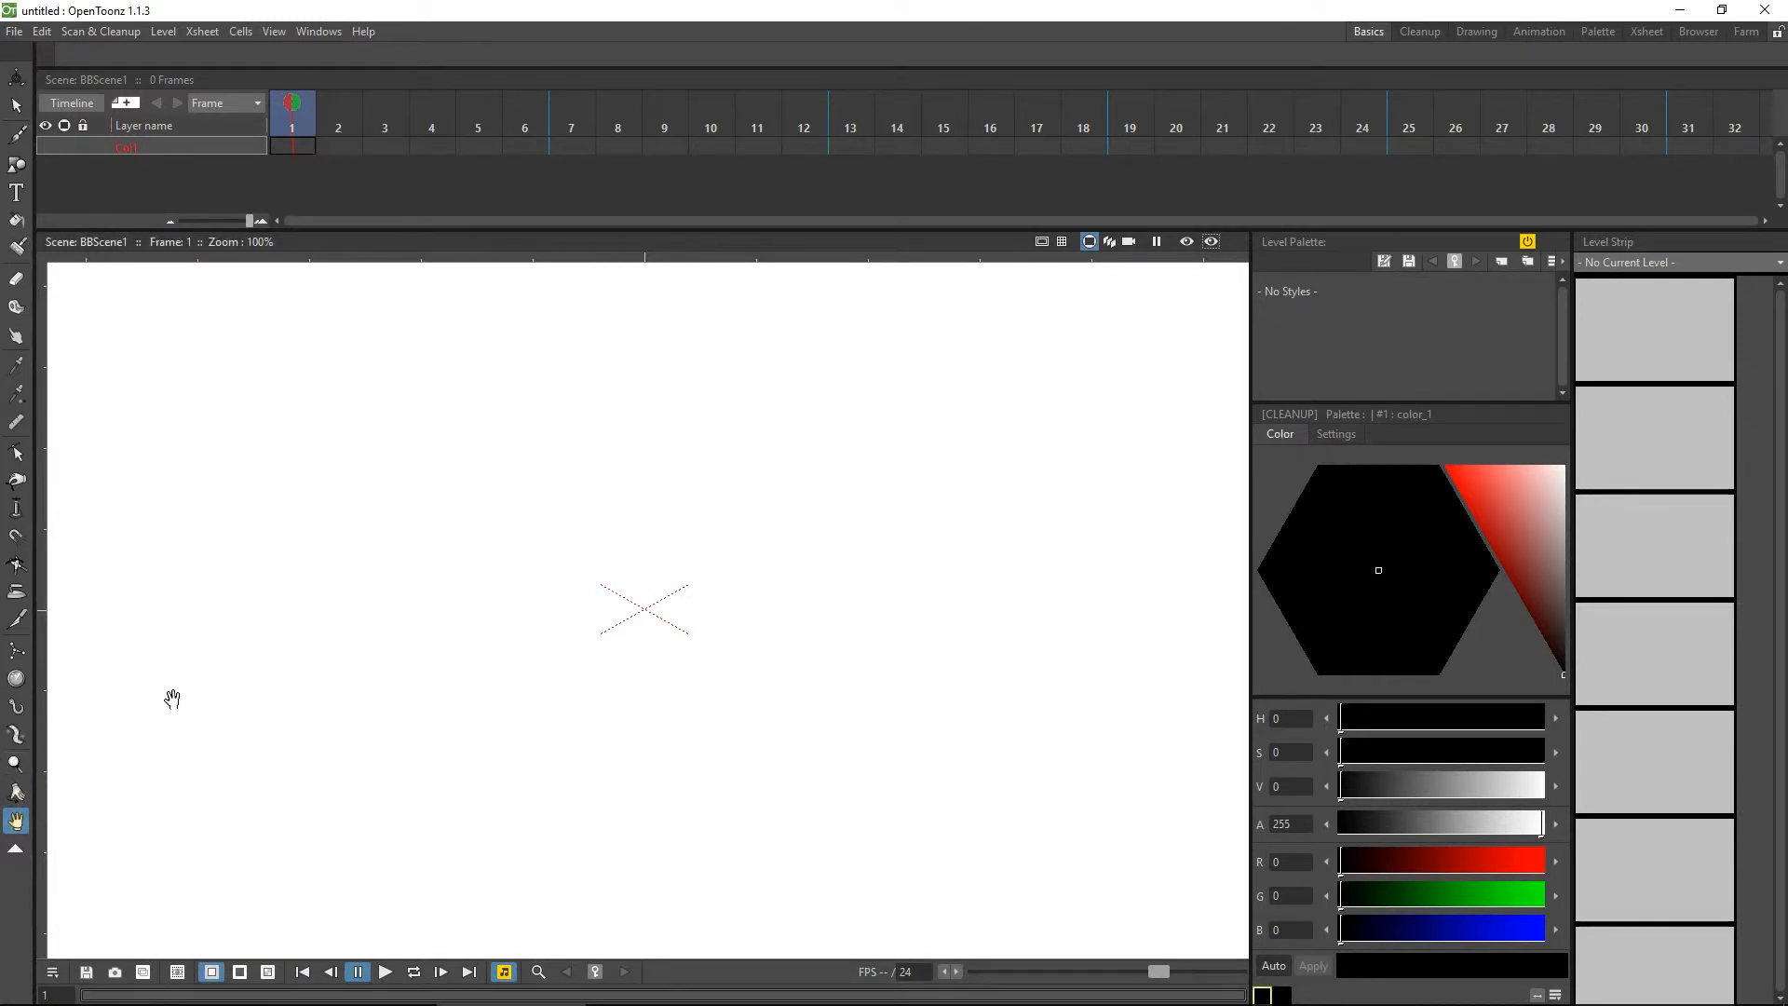
click(16, 765)
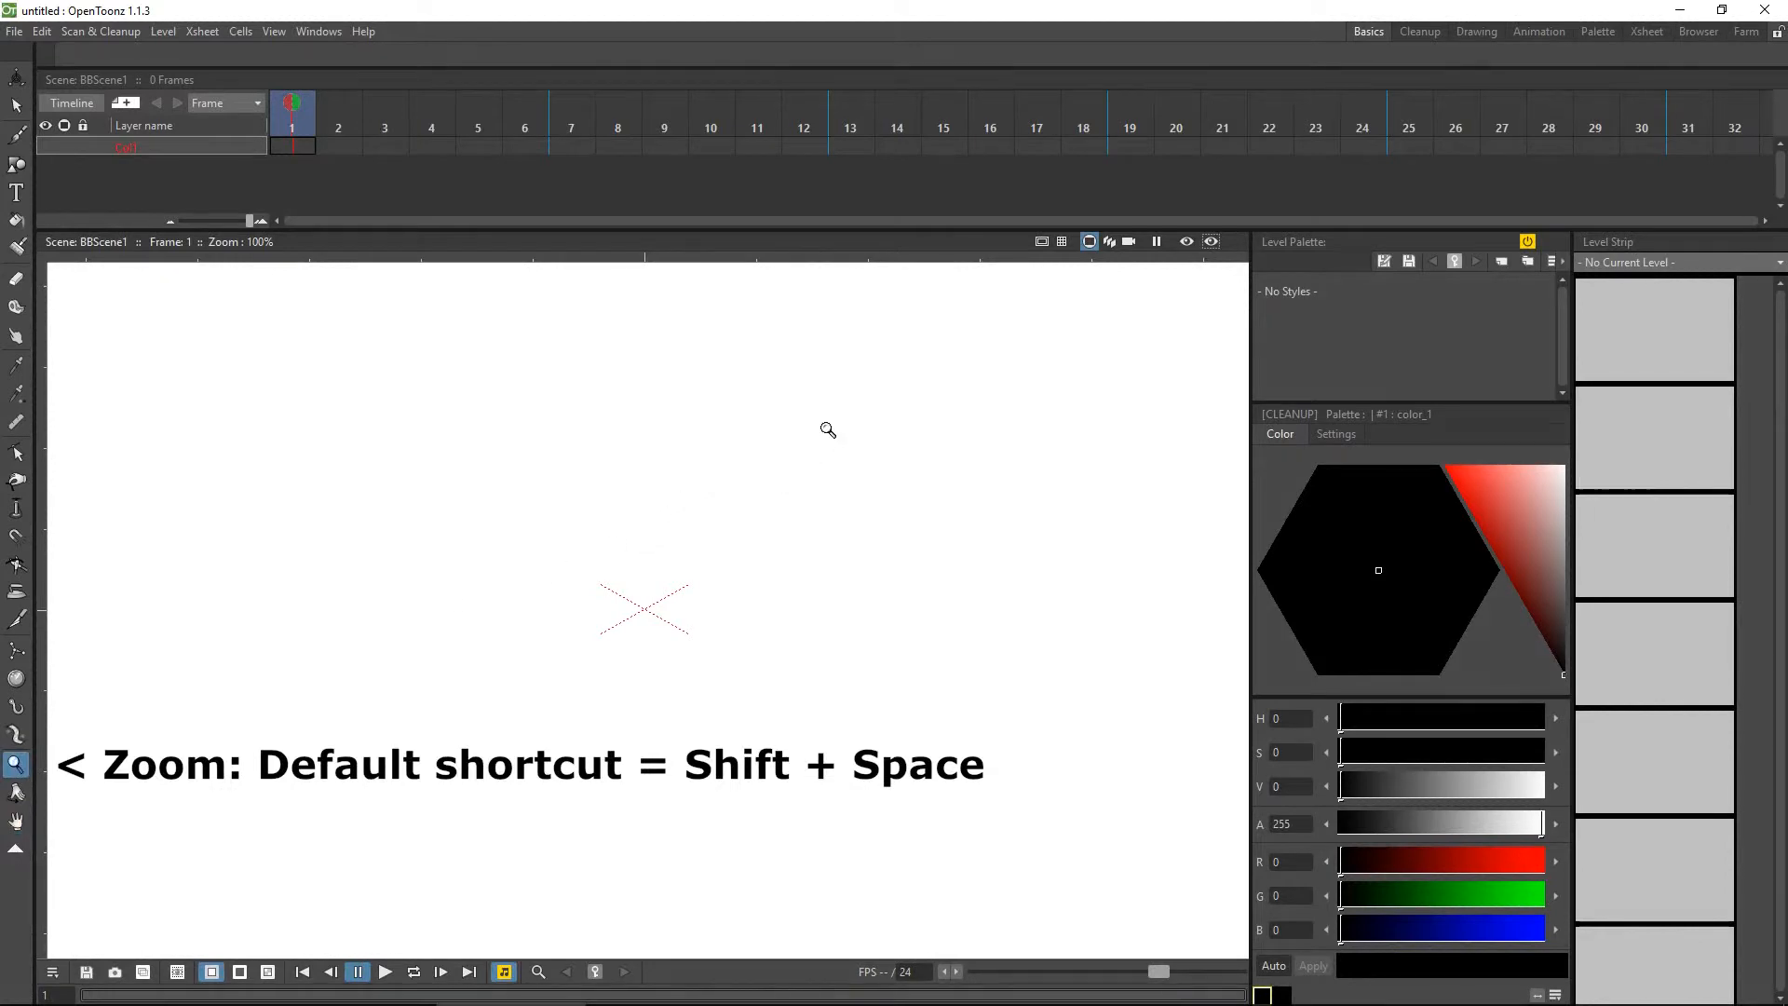
drag(826, 425, 770, 483)
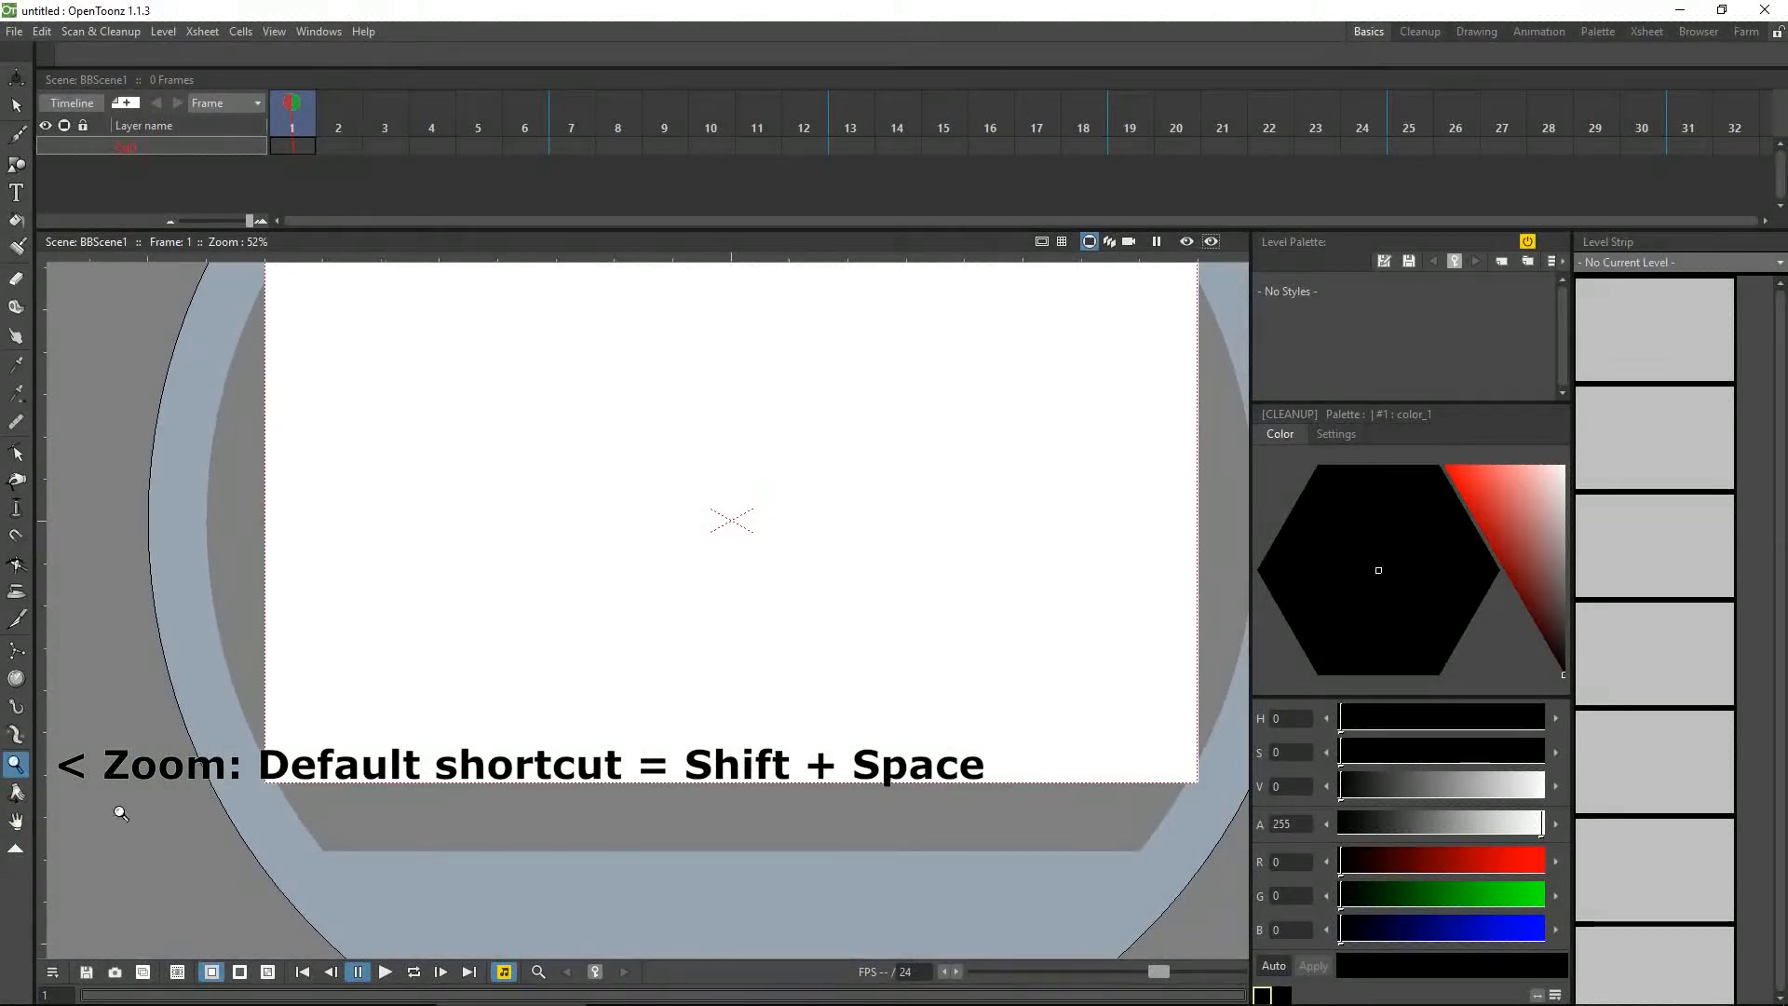
click(17, 793)
mouse_move(396, 520)
mouse_down()
mouse_move(387, 569)
mouse_move(411, 627)
mouse_move(388, 503)
mouse_move(479, 404)
mouse_move(391, 519)
mouse_up()
click(17, 821)
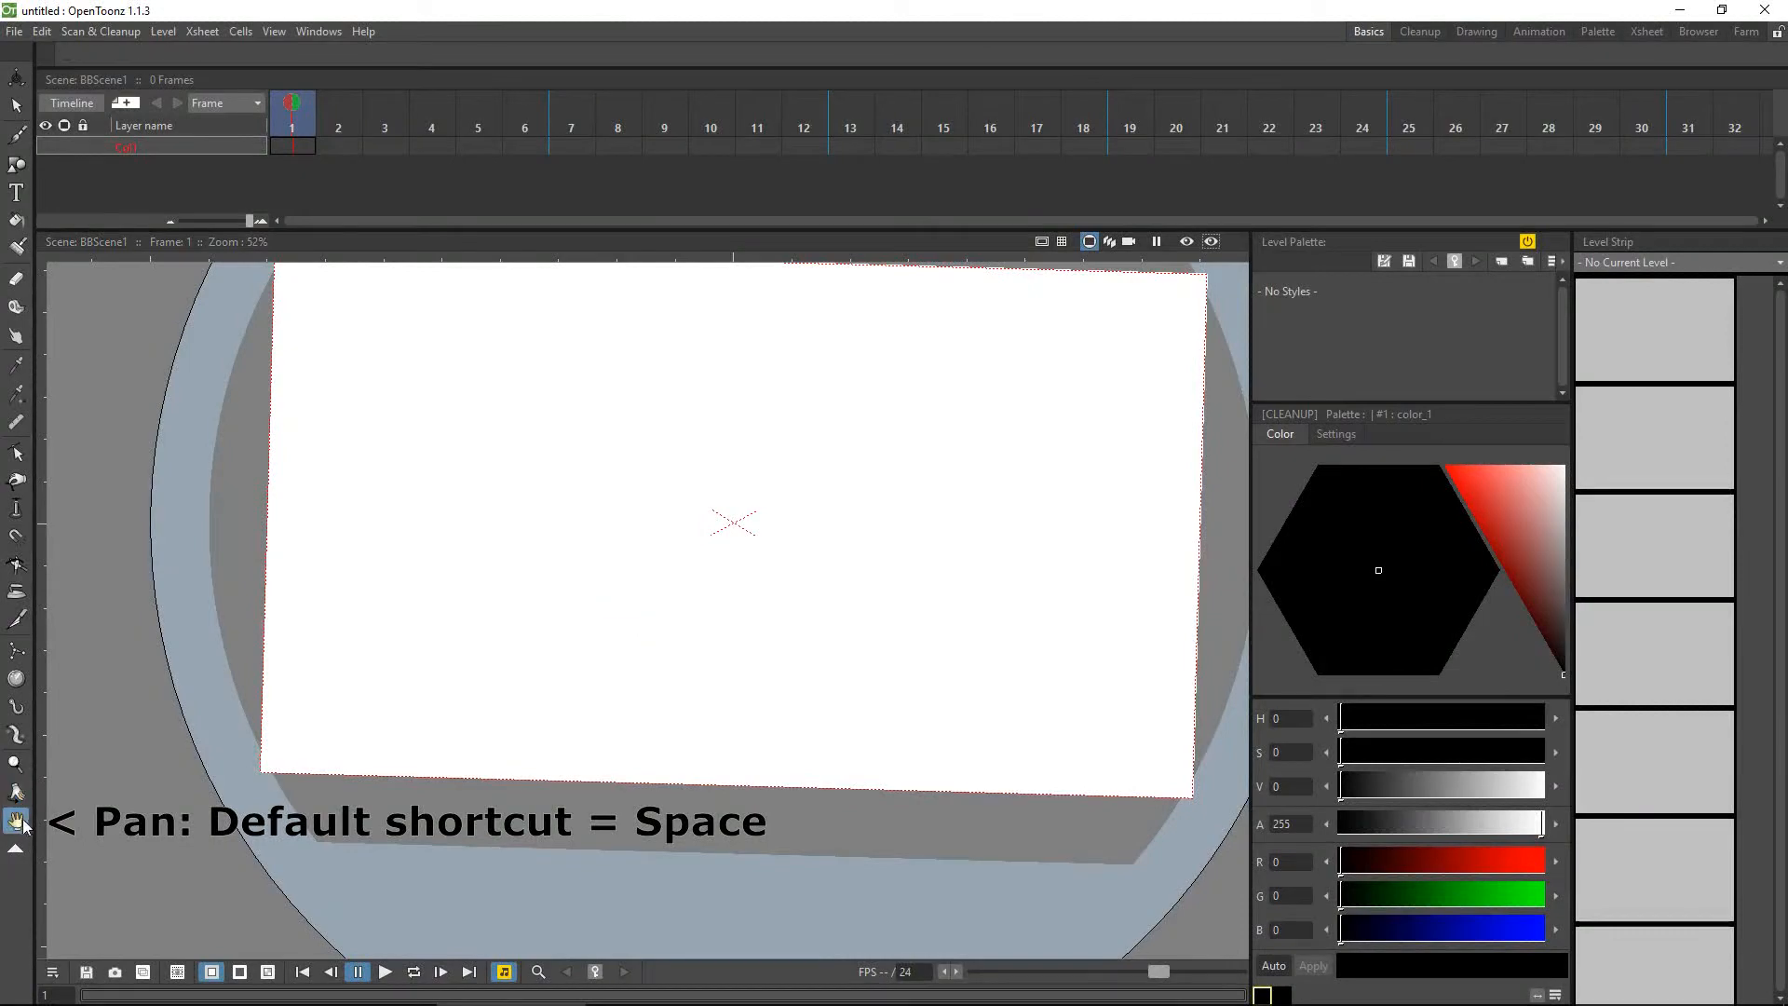
drag(718, 415, 649, 519)
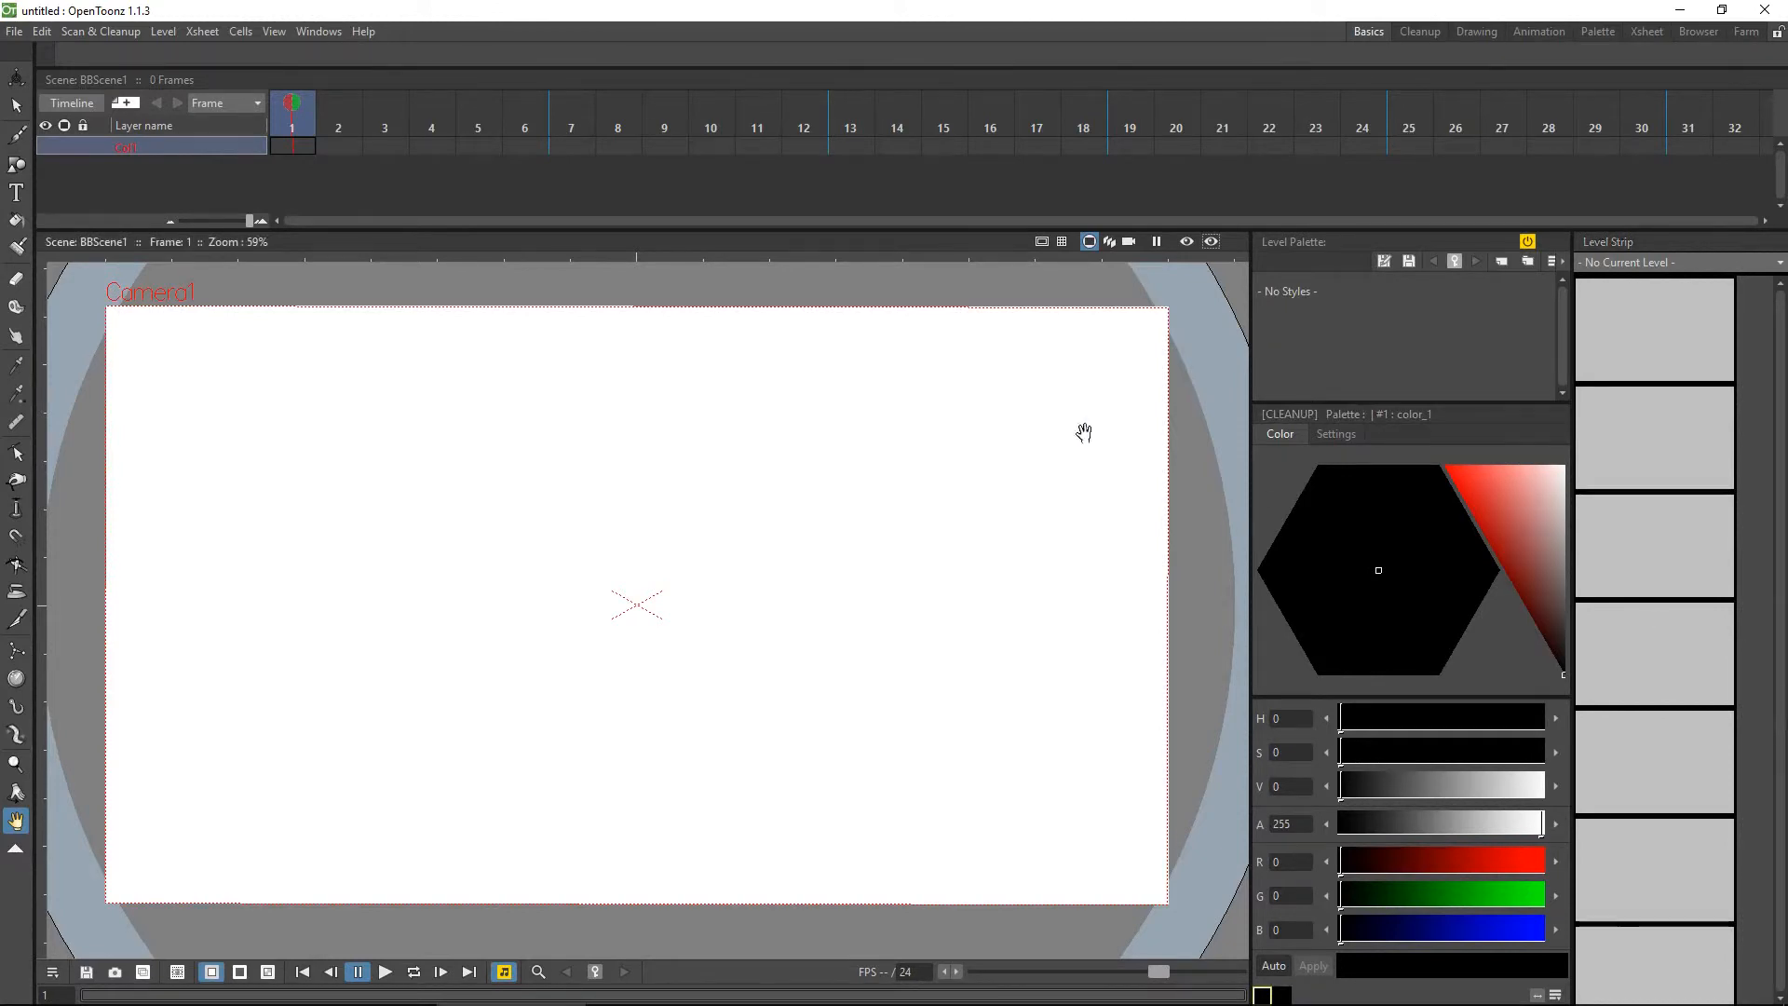
Show the Xsheet toolbar above the timeline and create a new raster level named Sketch
right_click(220, 147)
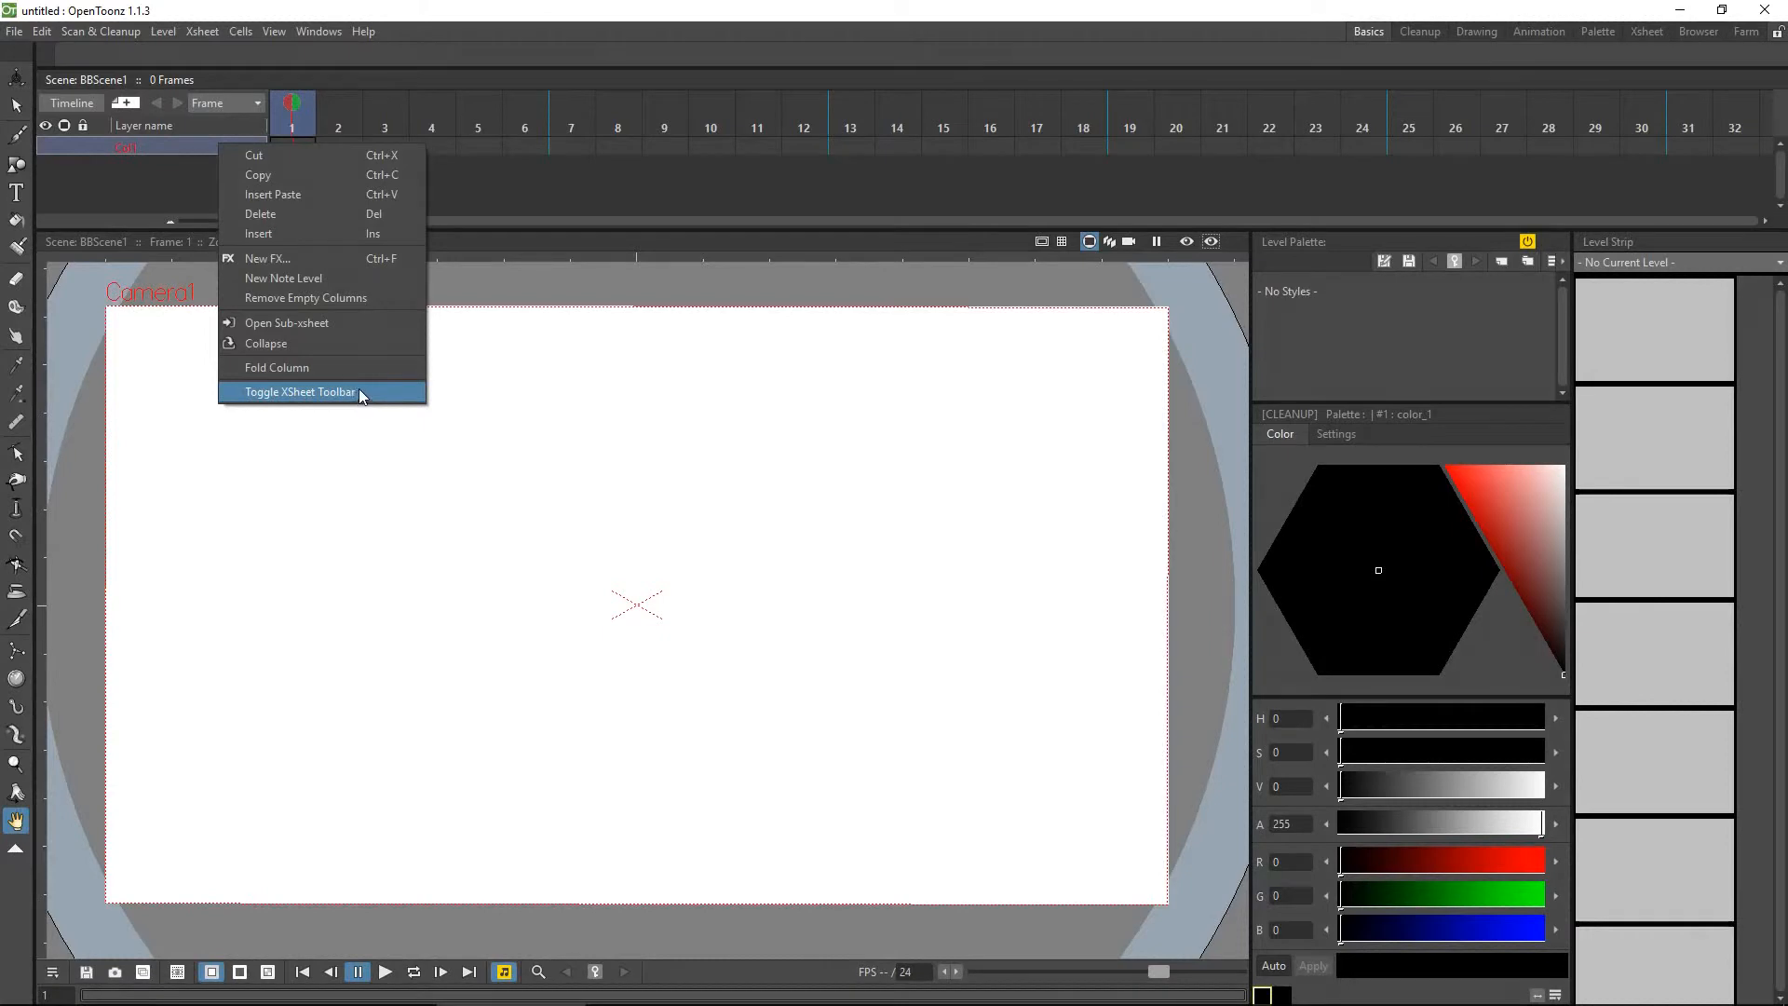
click(360, 392)
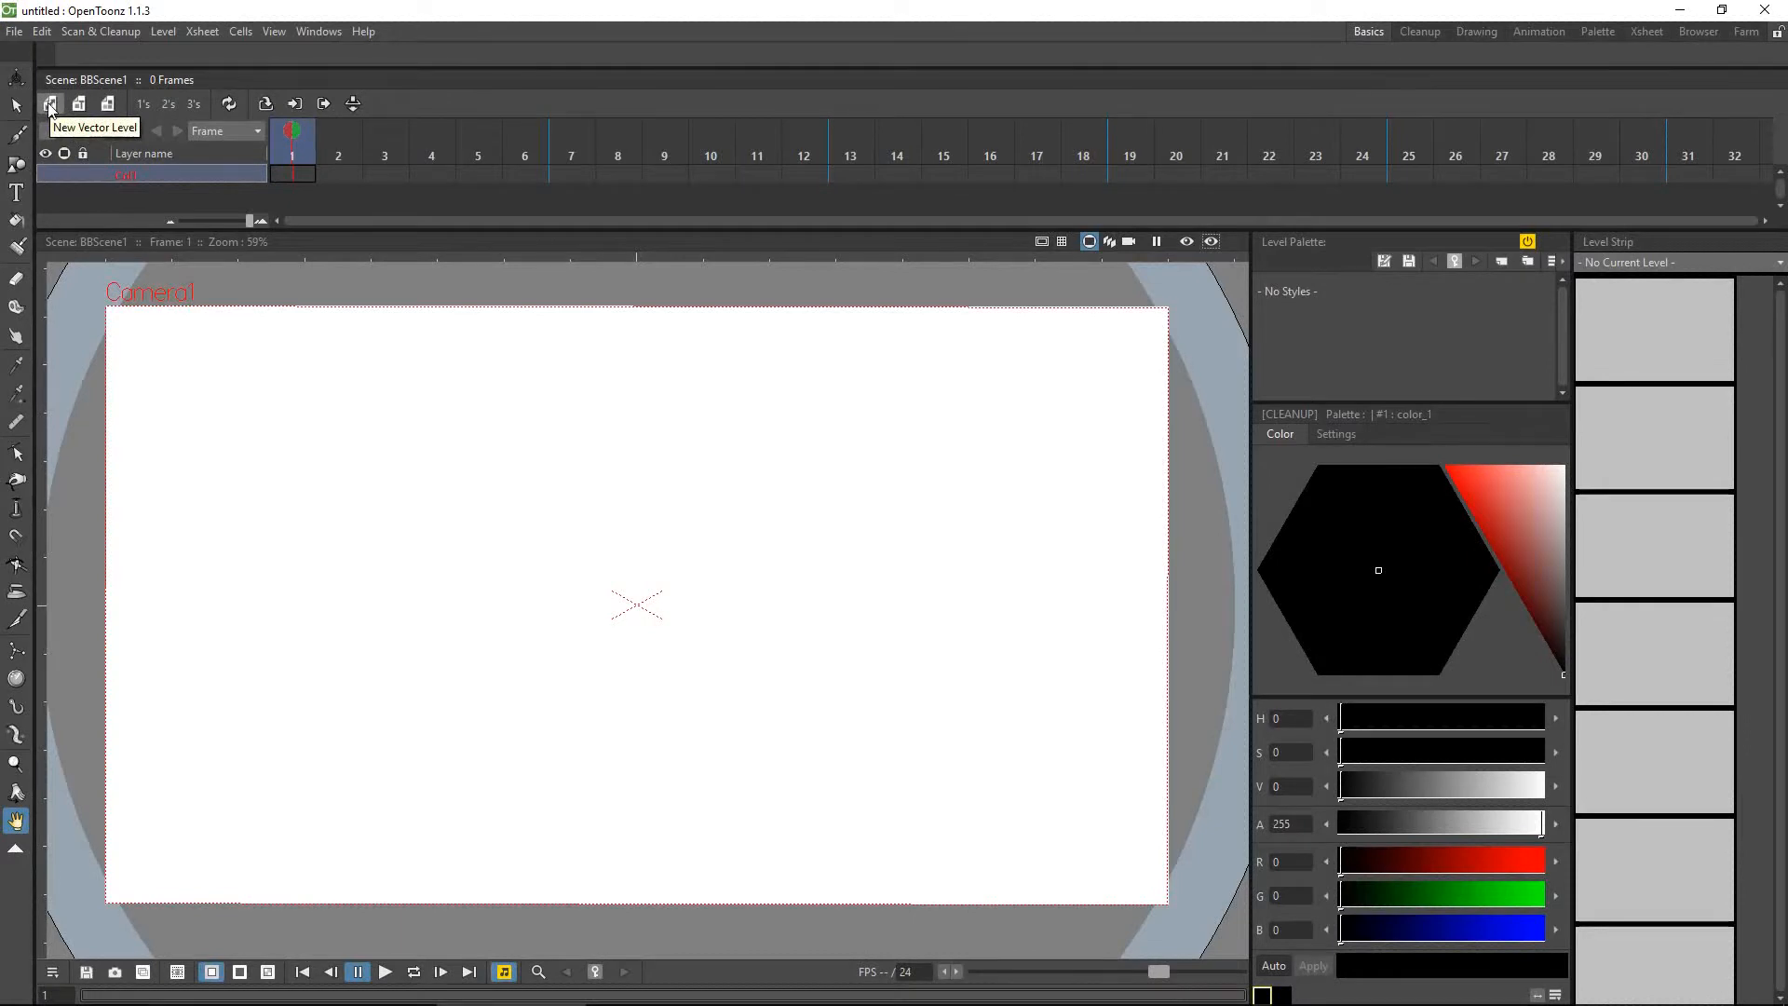
click(107, 105)
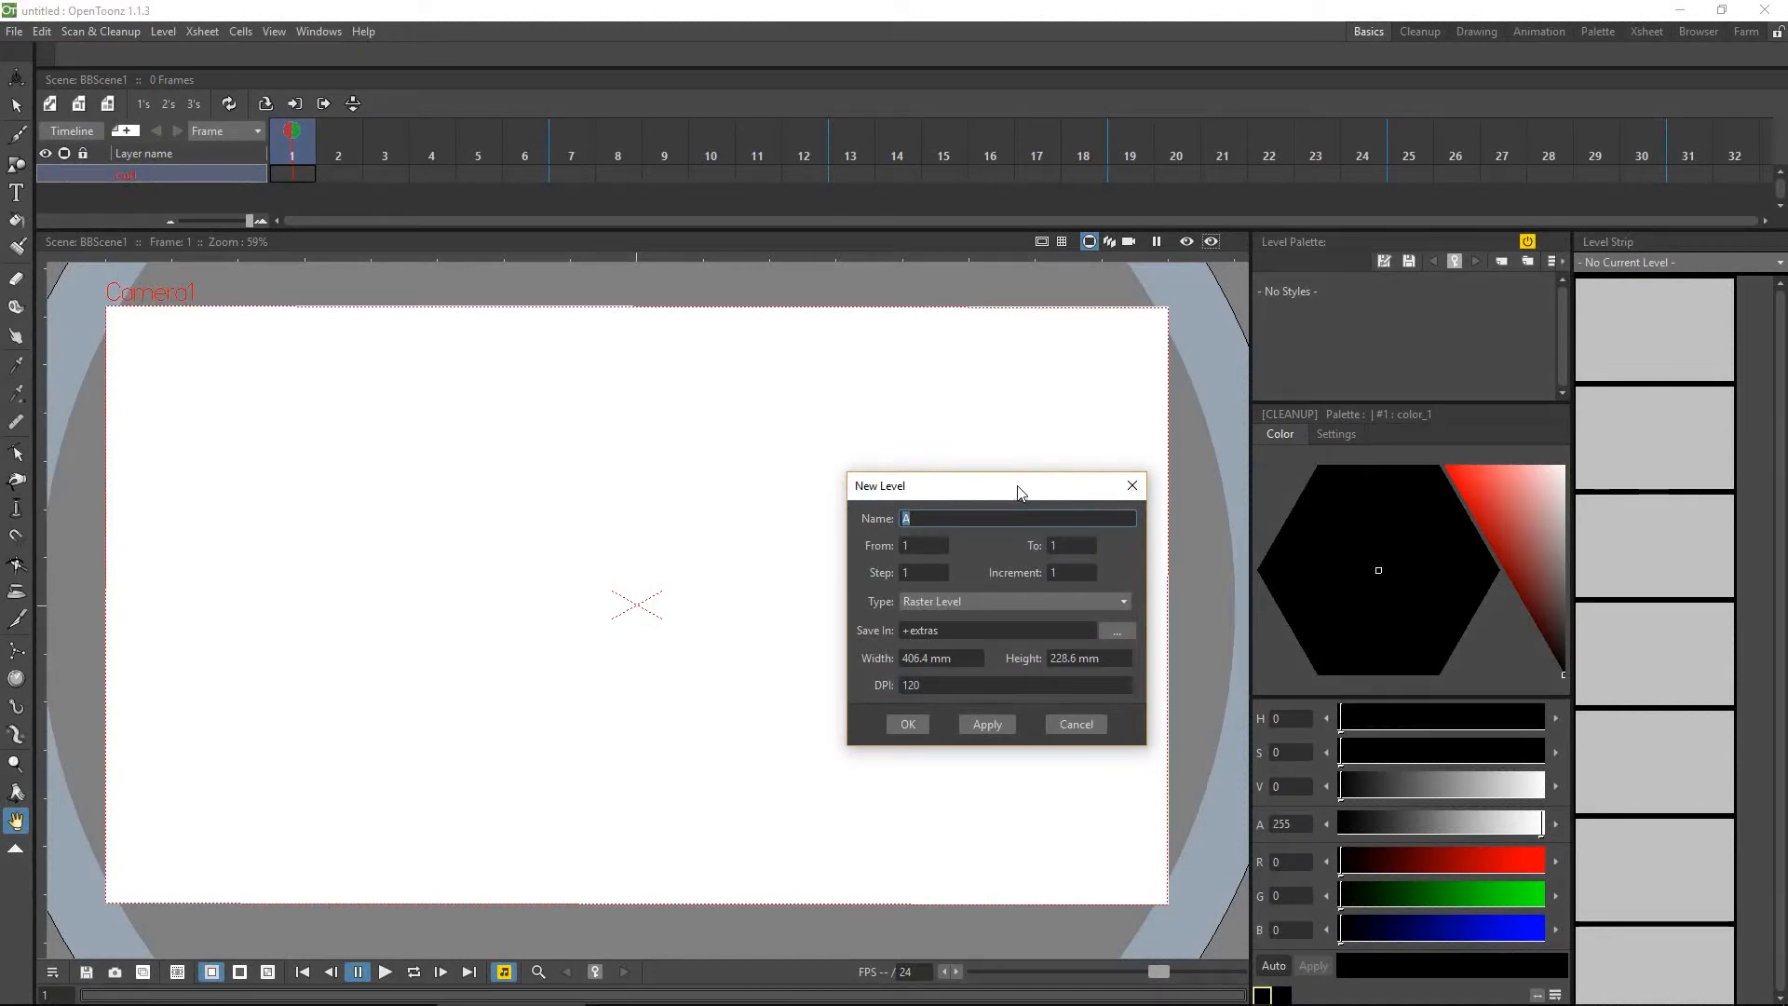
key(BackSpace)
click(915, 724)
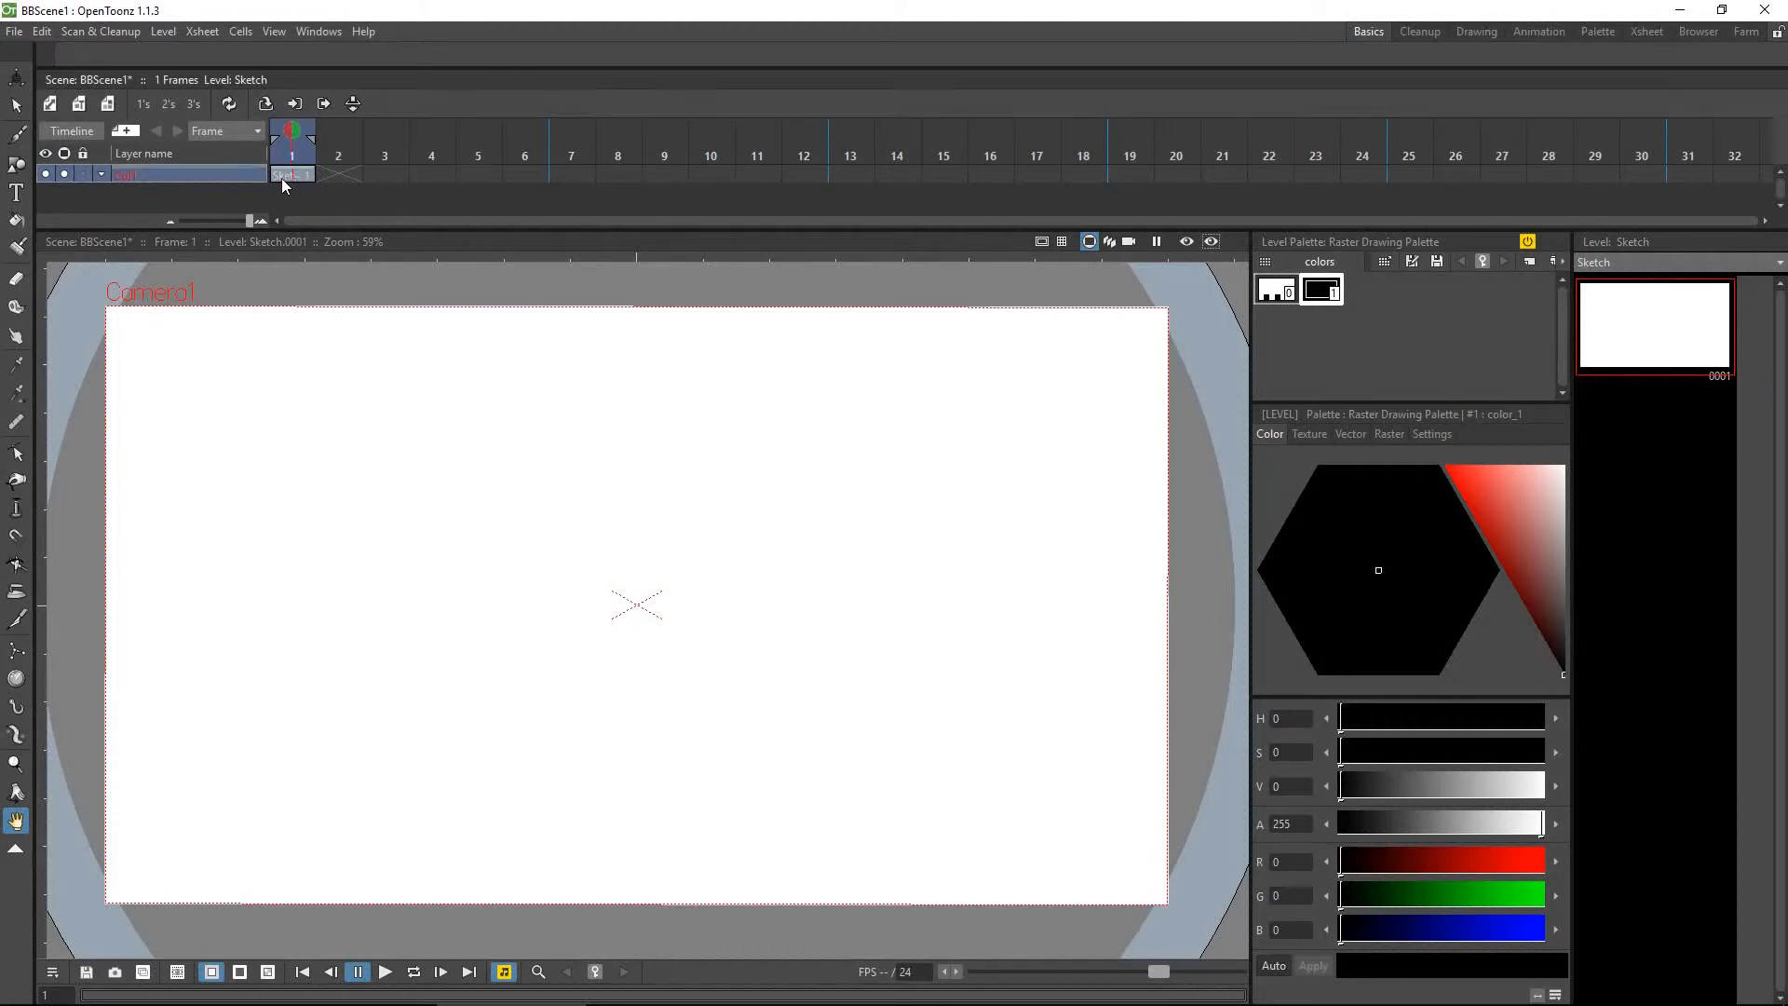
Rename the timeline layer Col1 to Sketch
double_click(136, 176)
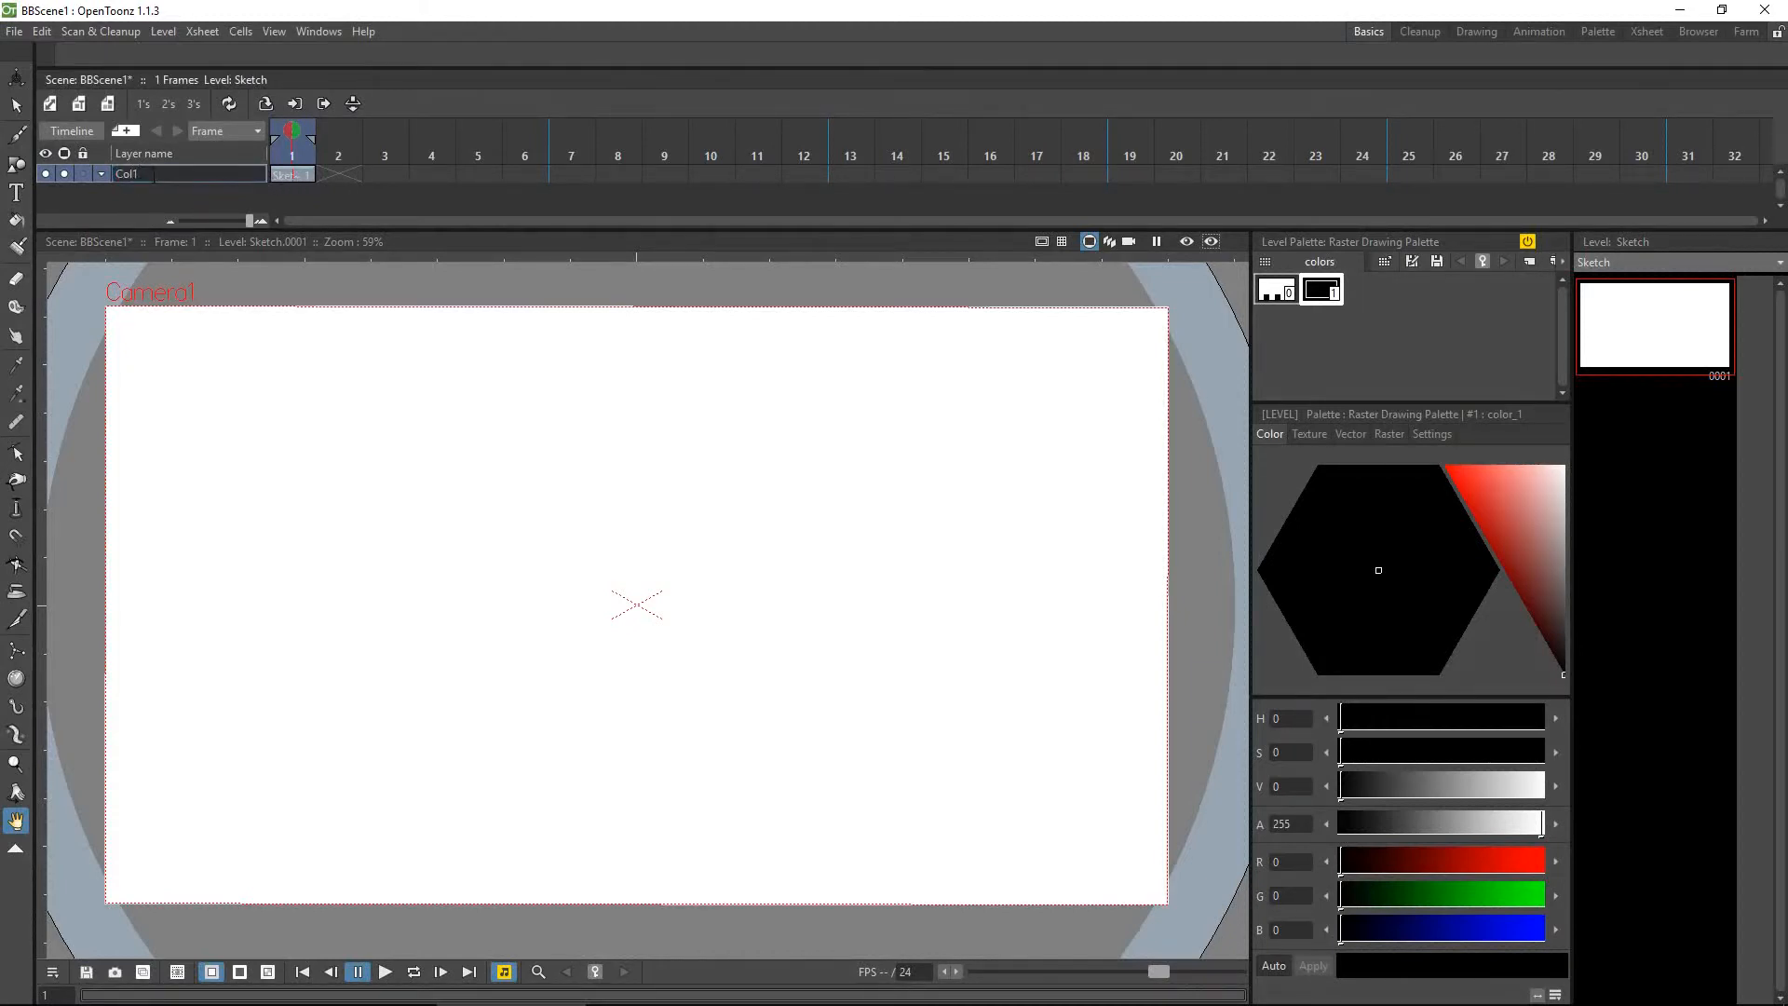
text(Sketch)
key(Return)
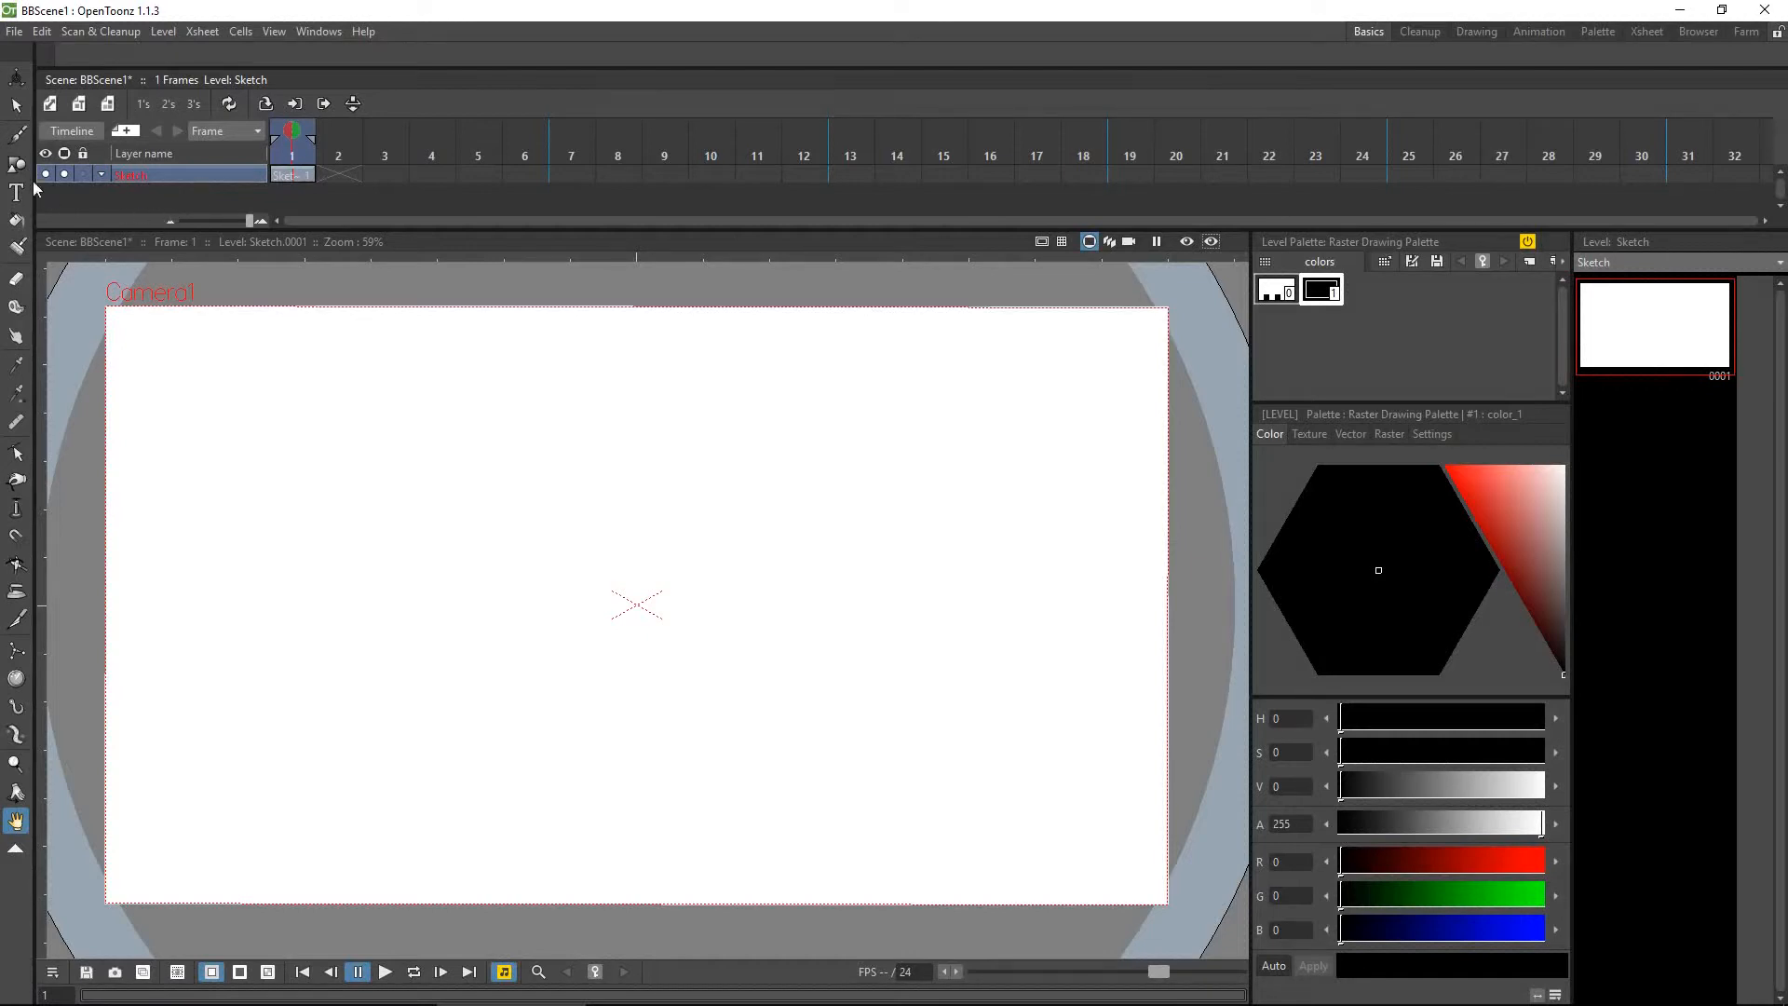
Select the Brush tool and add a new style to the level palette using the dark pencil raster brush
click(16, 138)
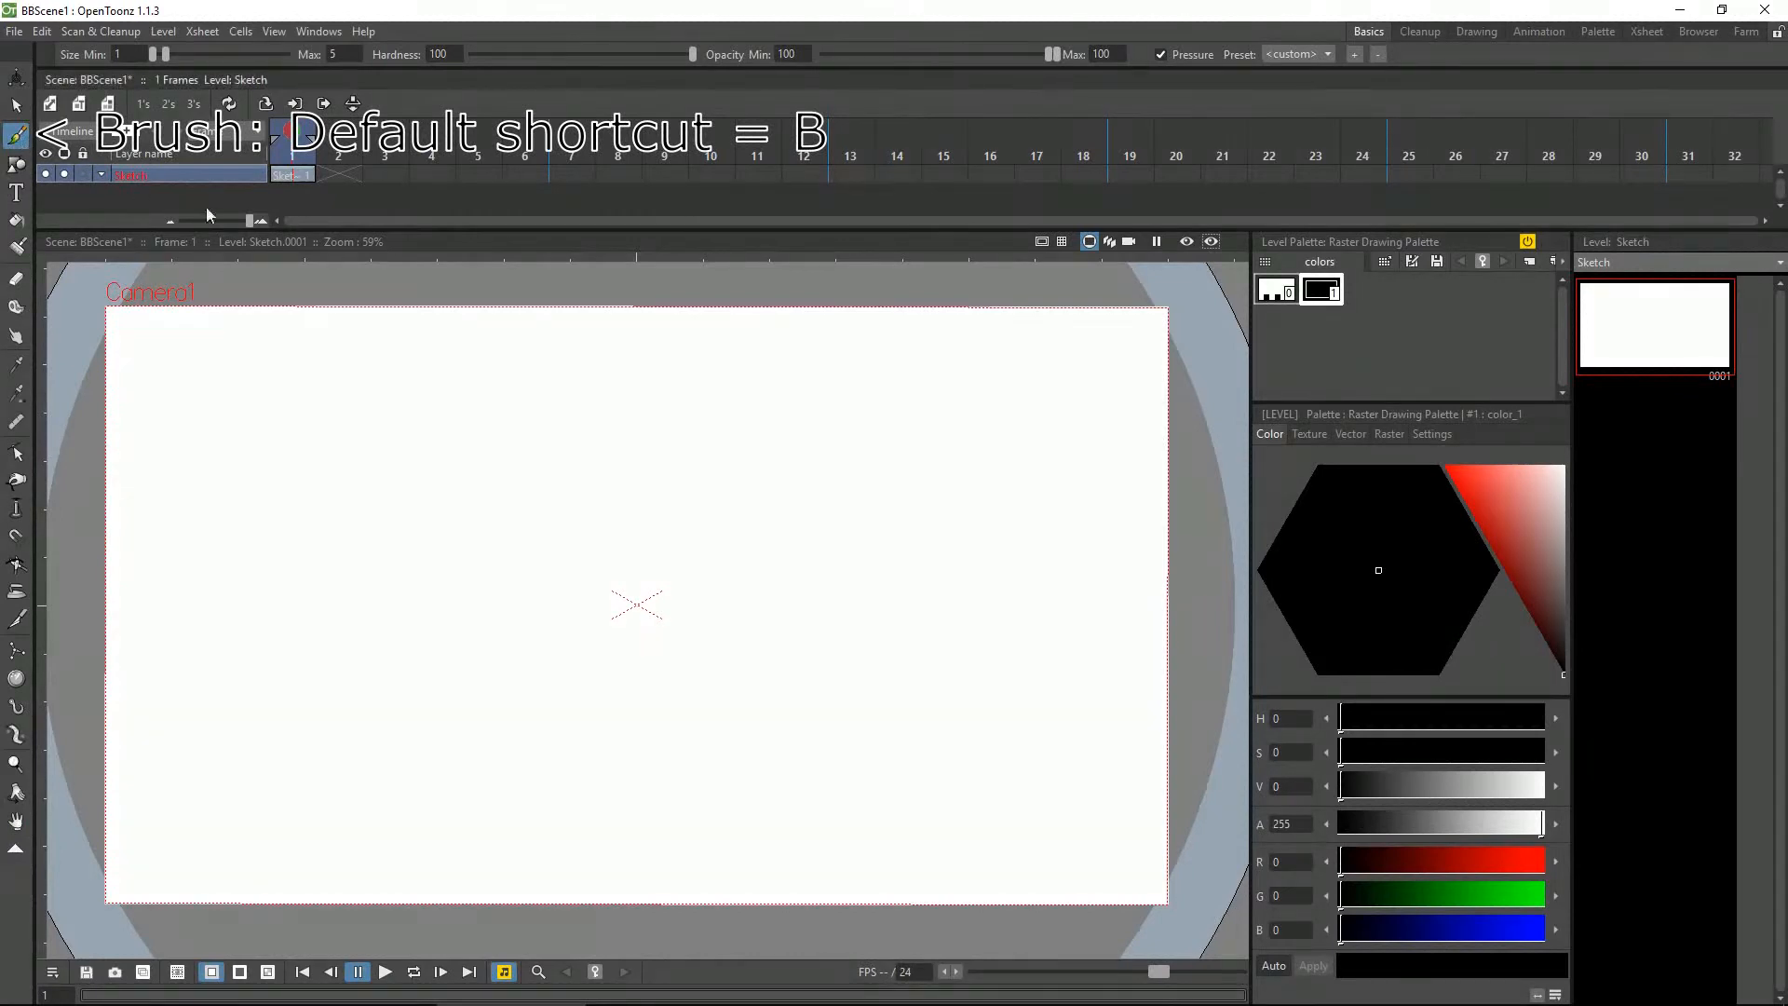
right_click(1386, 307)
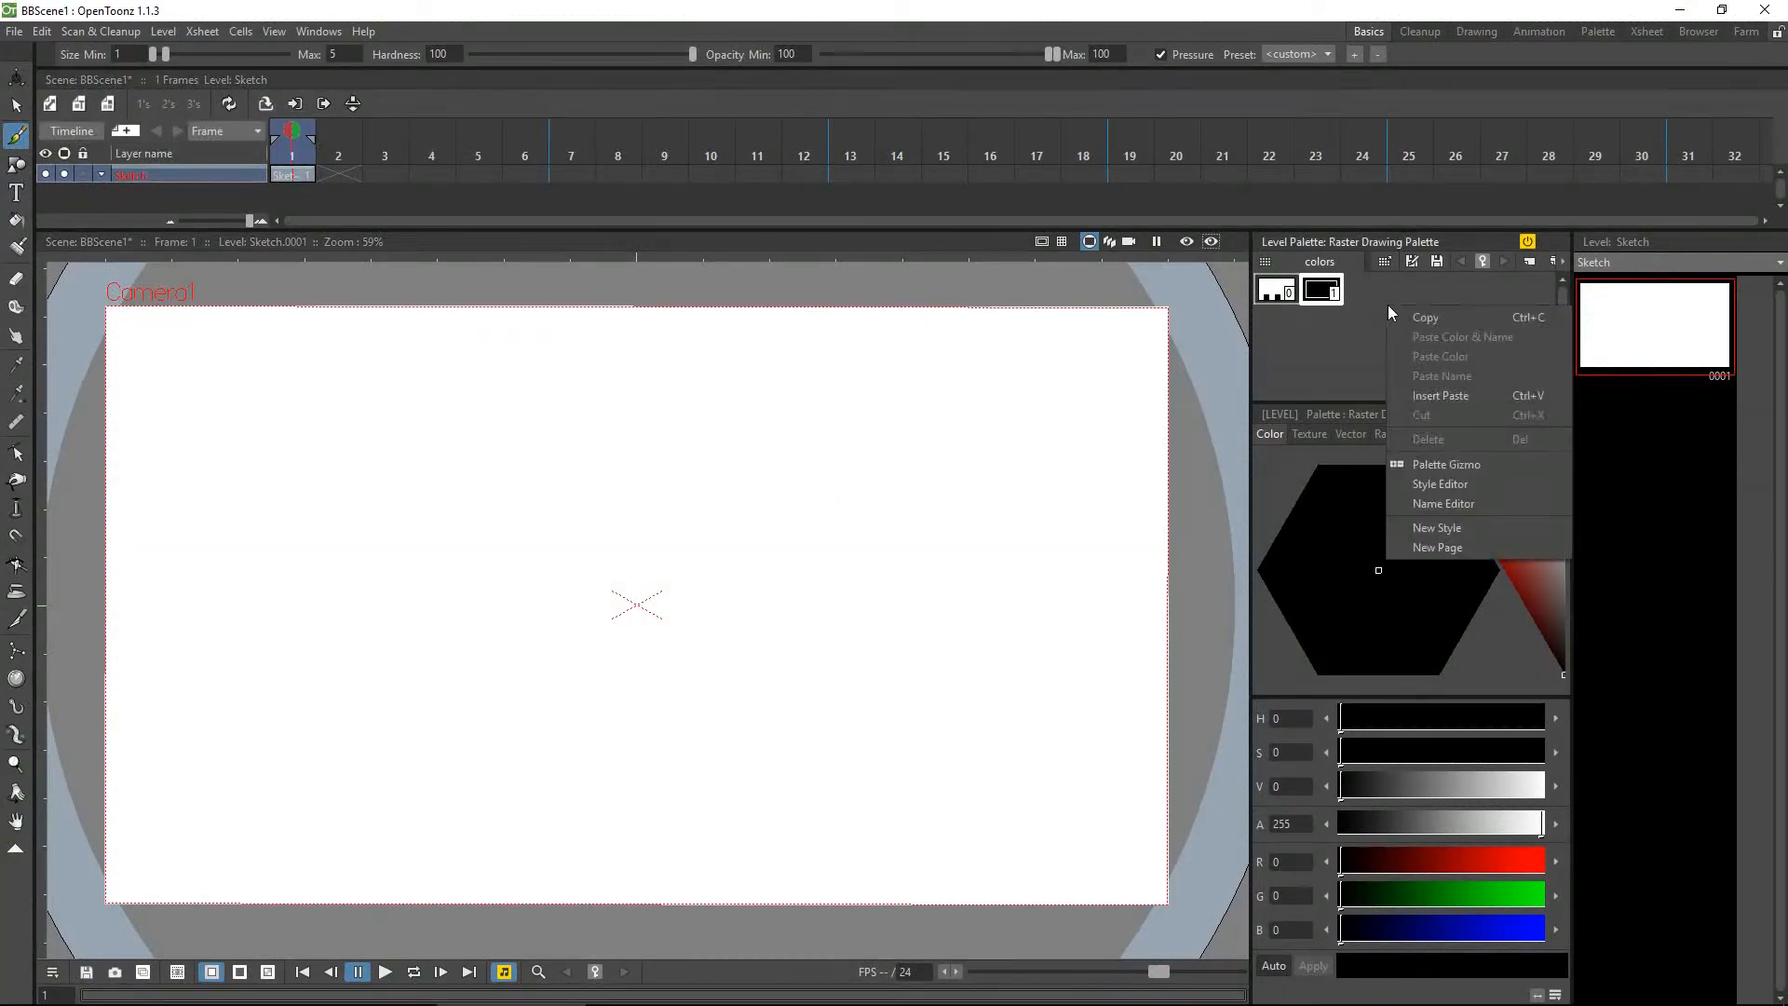
click(1439, 528)
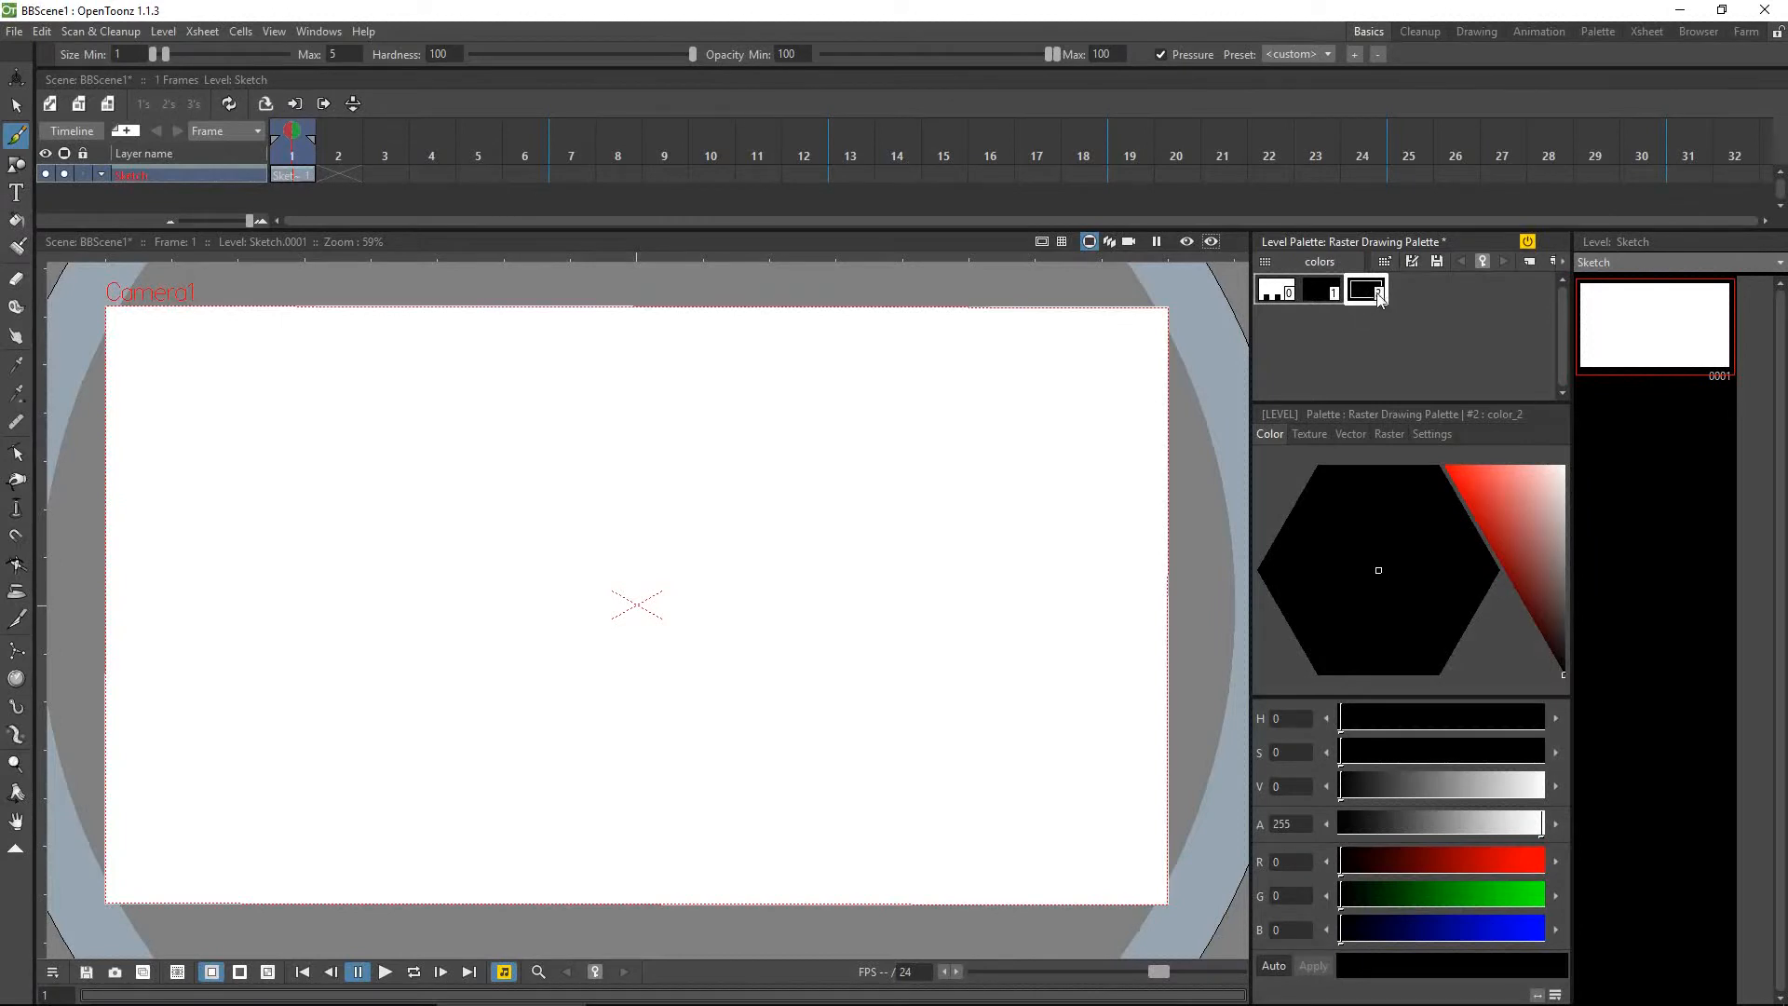
click(1386, 434)
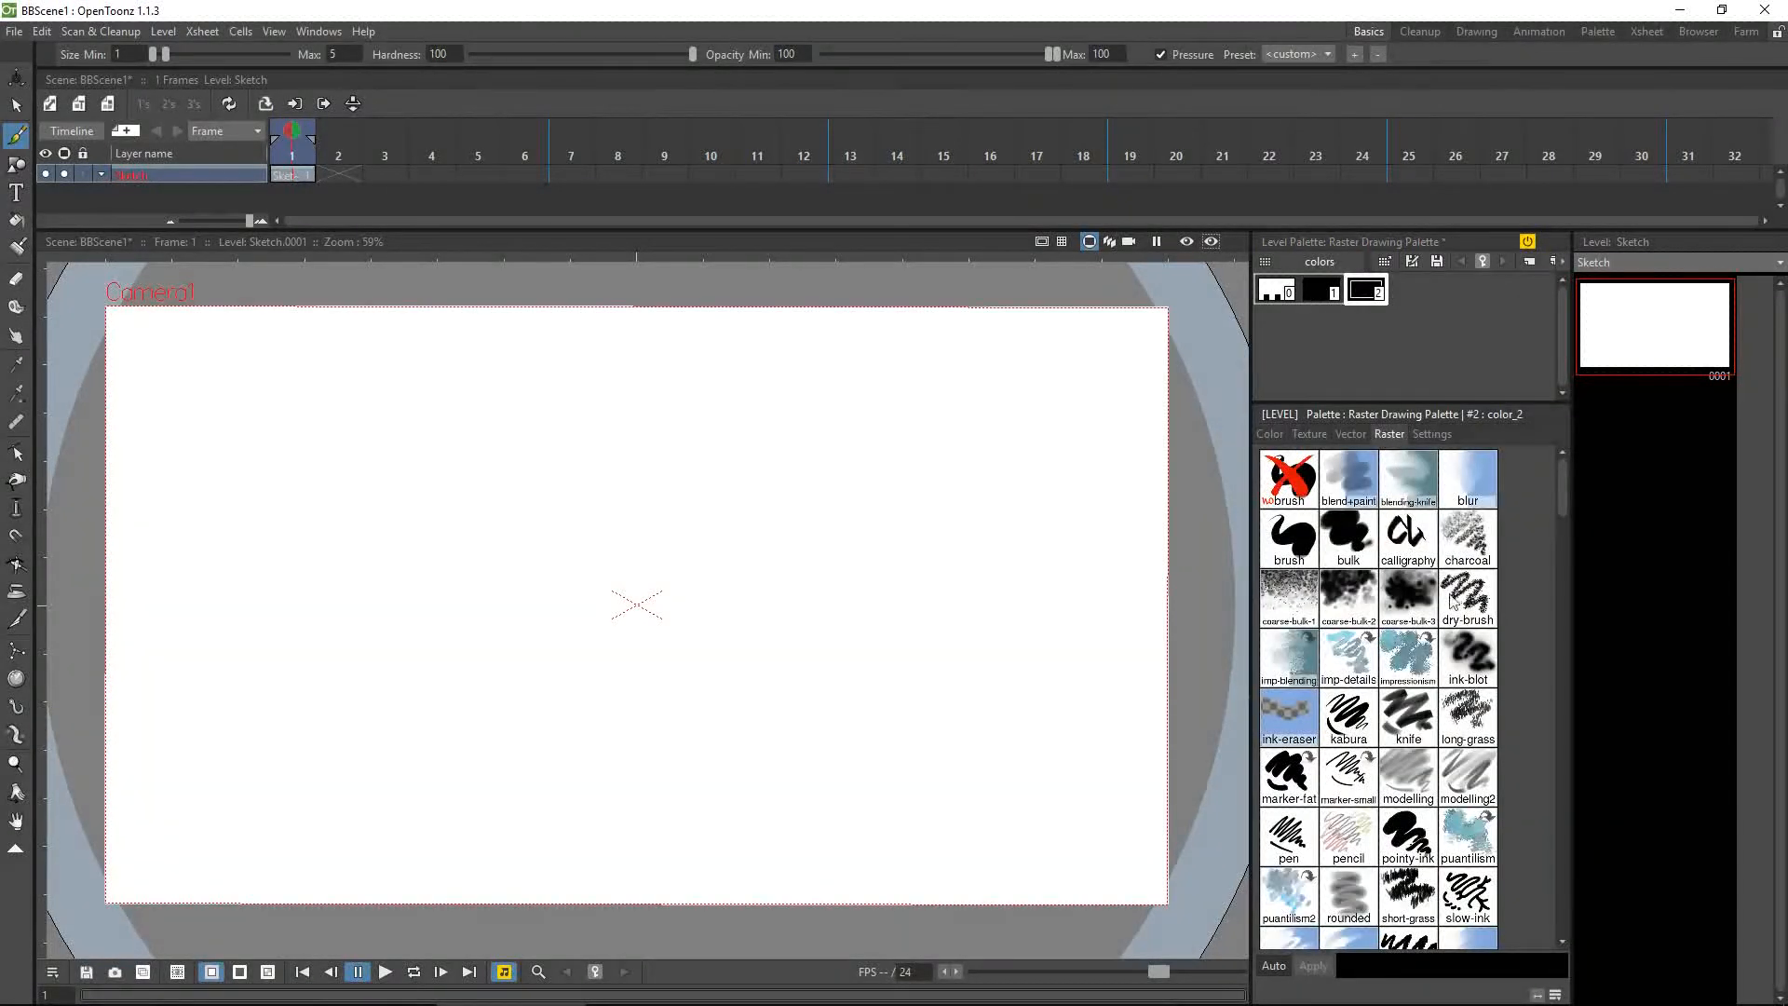
drag(1561, 481, 1573, 562)
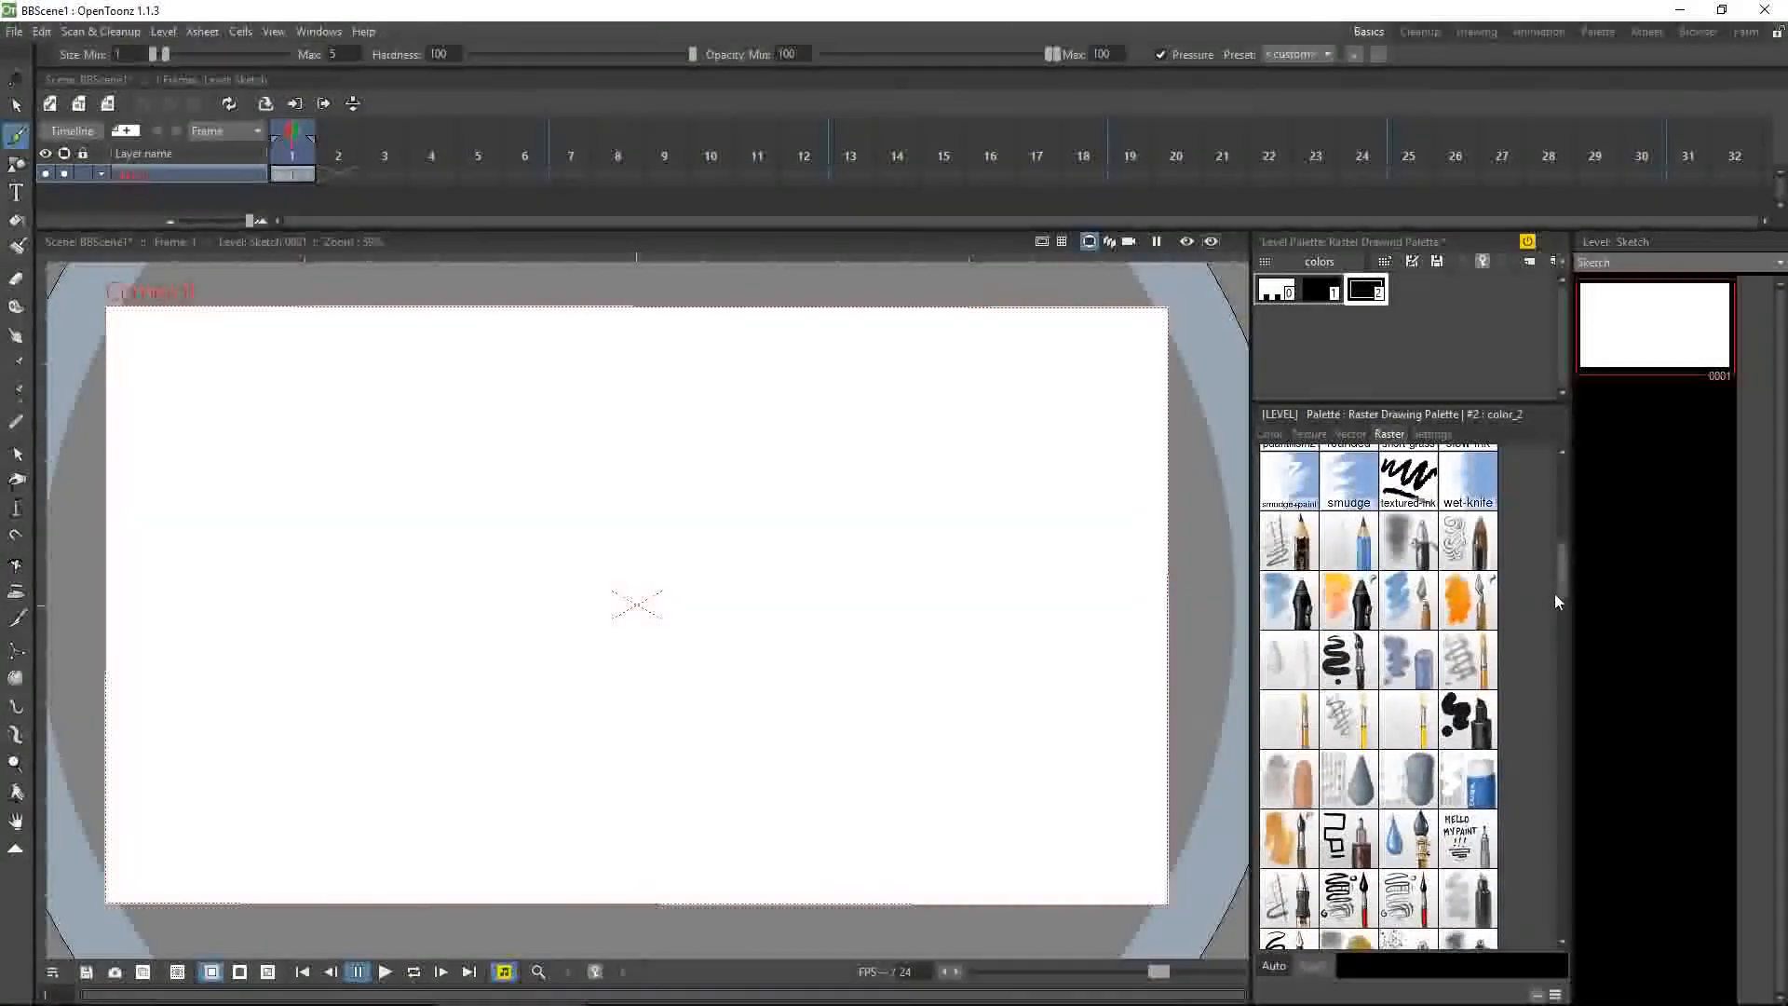
click(1294, 544)
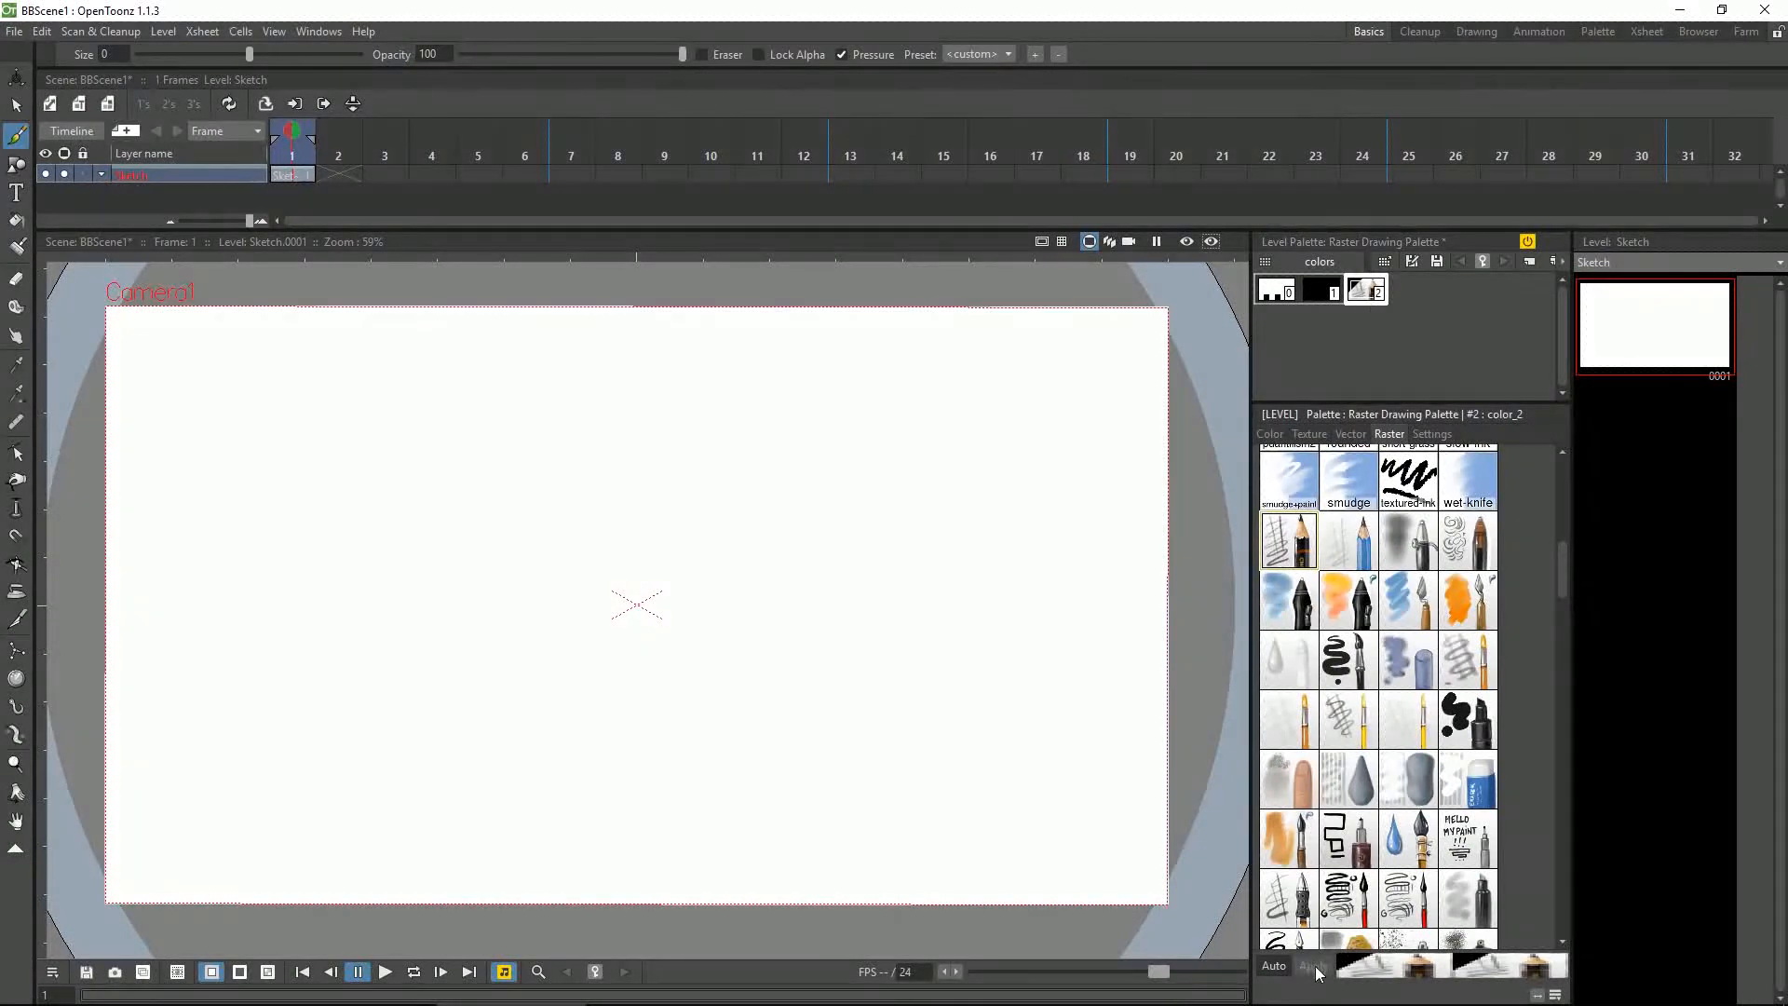
Test the pencil brush with a wavy stroke across the canvas and undo it
click(179, 452)
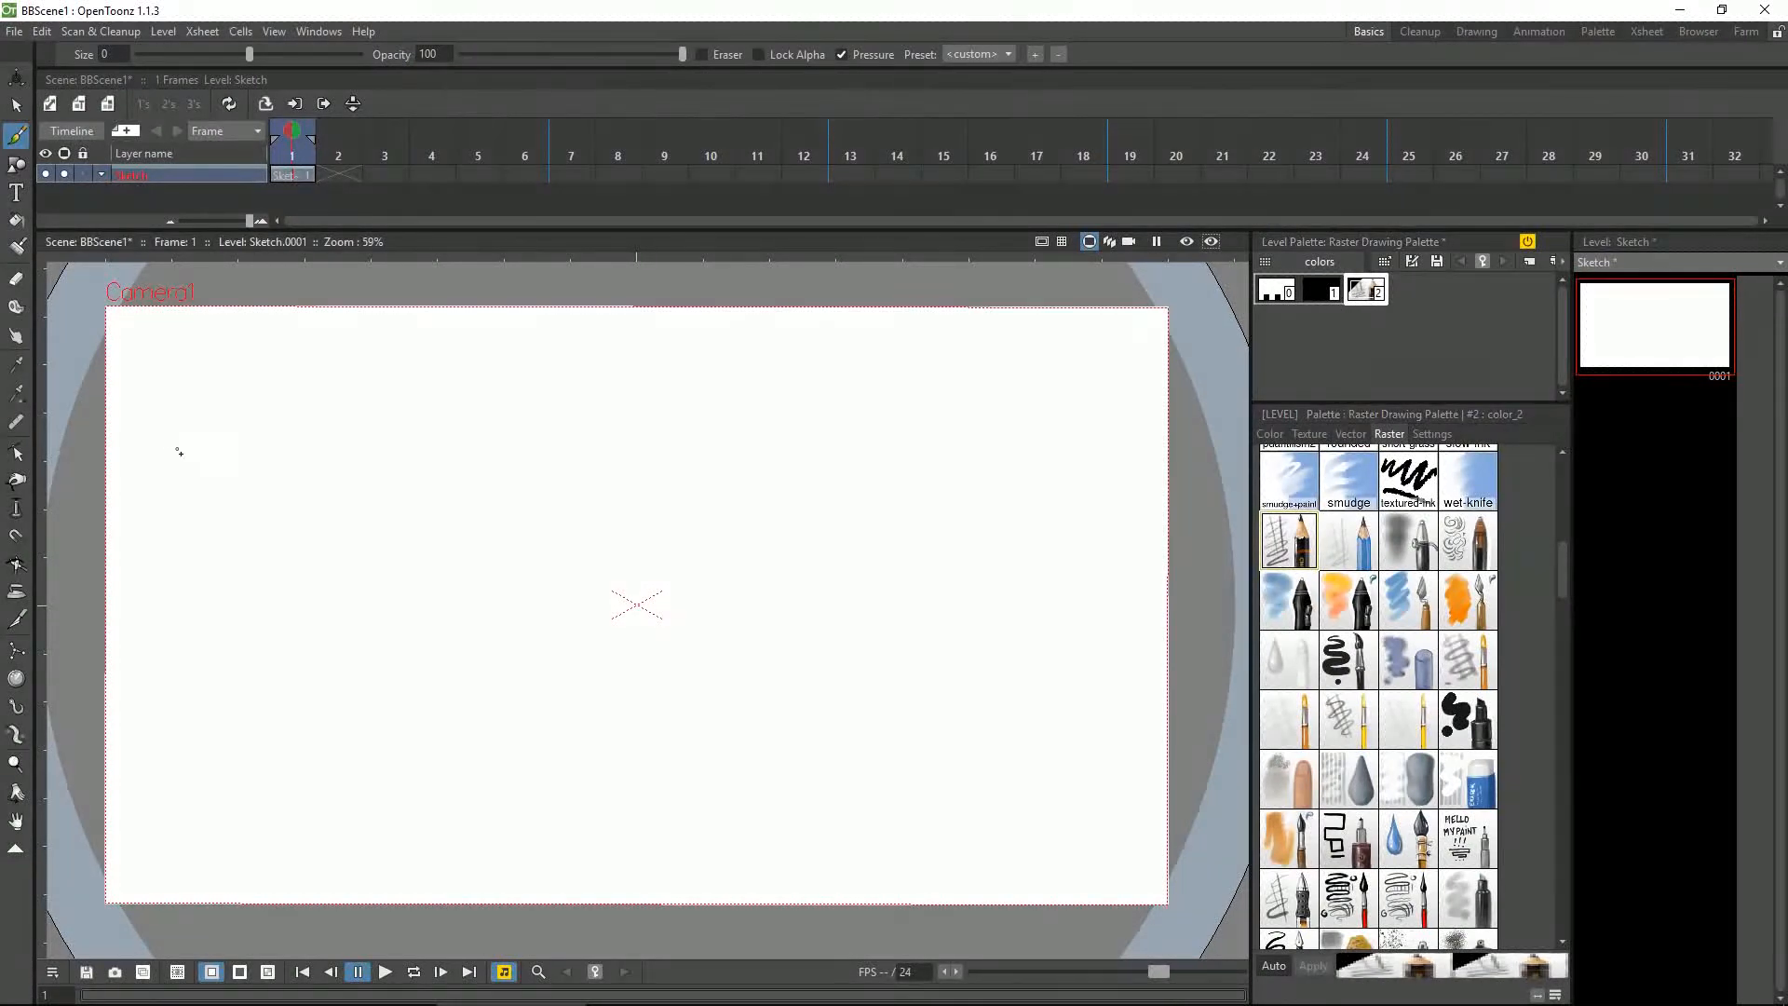
mouse_move(180, 459)
mouse_down()
mouse_move(480, 587)
mouse_move(961, 595)
mouse_up()
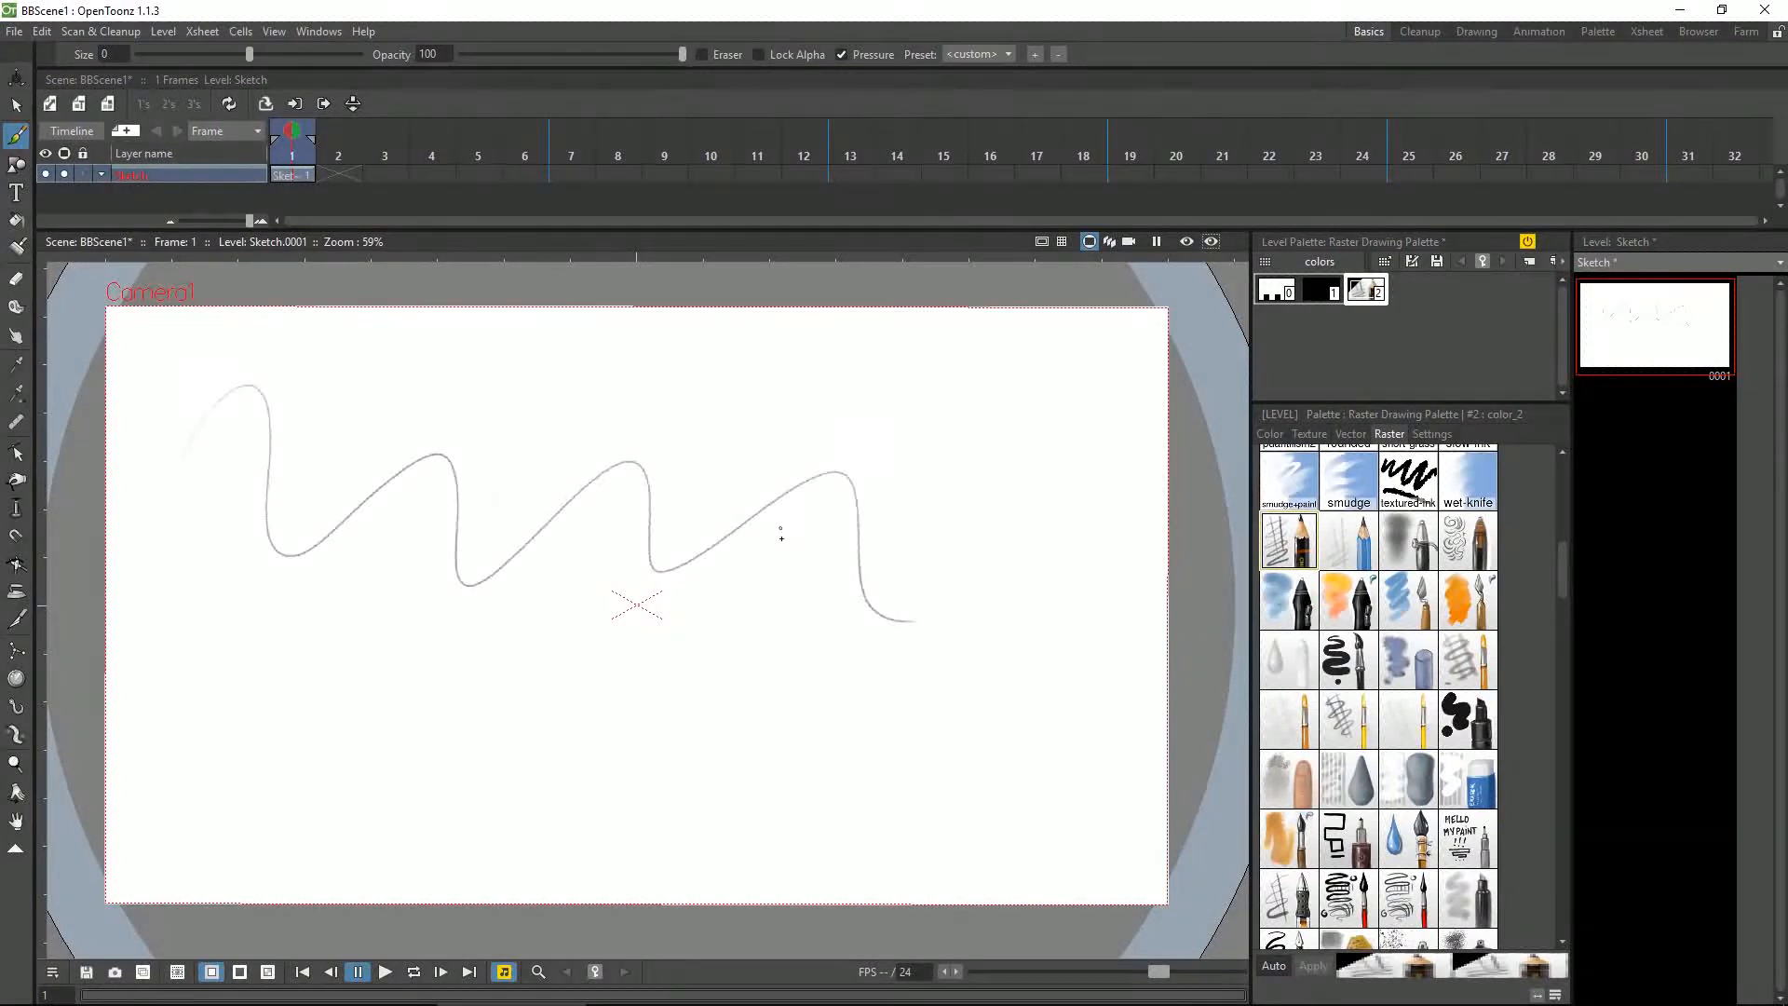
key(ctrl+z)
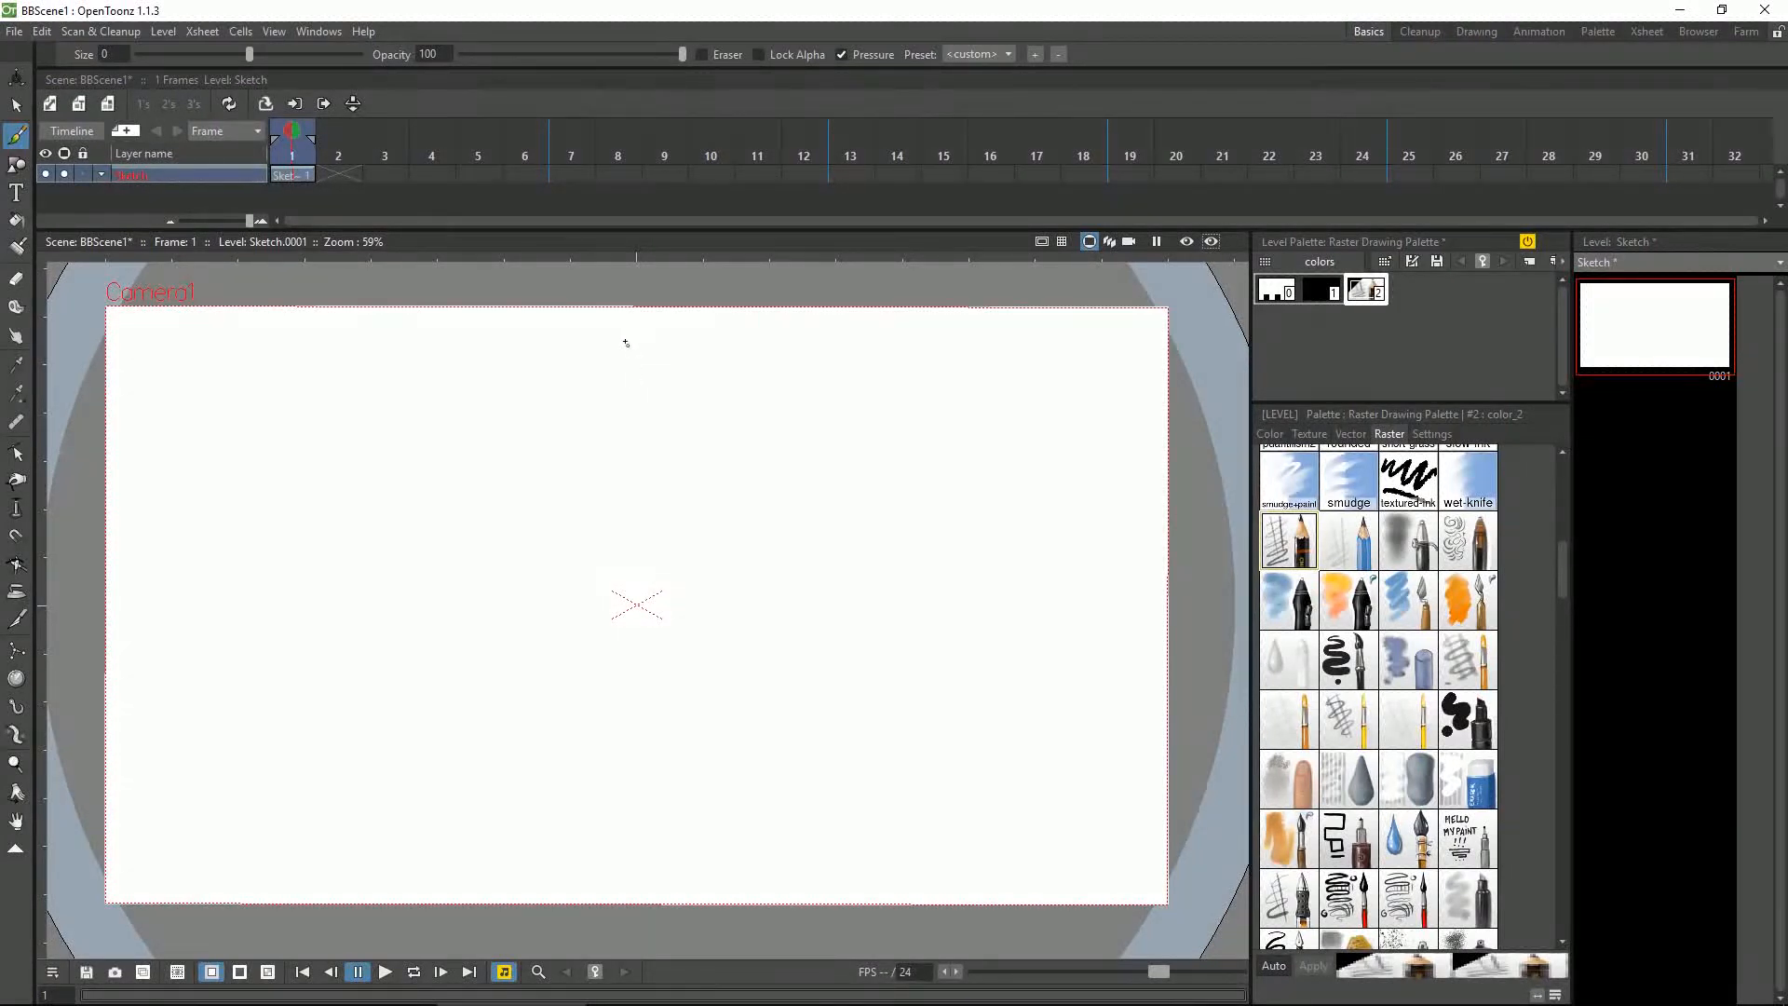
Sketch a circle near the frame's top and another near its bottom with down and up arrows between them, and undo all these strokes
mouse_move(610, 330)
mouse_down()
mouse_move(666, 377)
mouse_move(635, 332)
mouse_up()
mouse_move(609, 761)
mouse_down()
mouse_move(629, 836)
mouse_move(630, 763)
mouse_up()
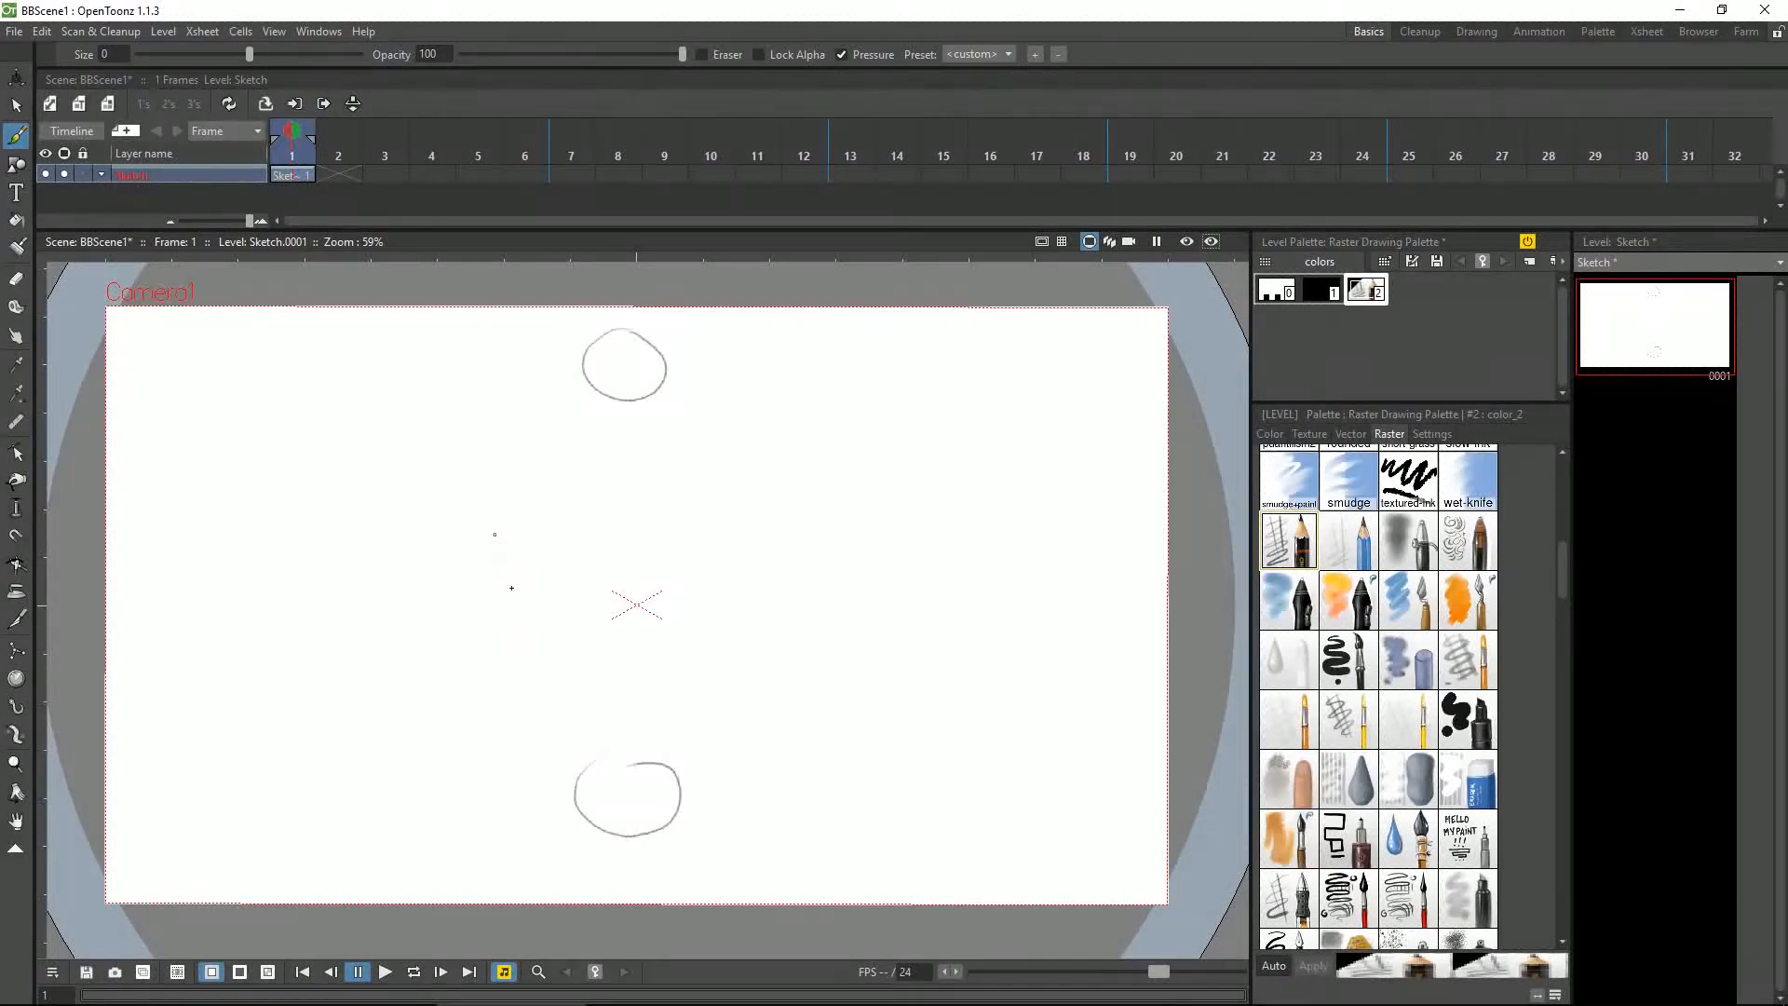
mouse_move(494, 535)
mouse_down()
mouse_move(559, 687)
mouse_move(521, 654)
mouse_move(587, 641)
mouse_up()
mouse_move(713, 704)
mouse_down()
mouse_move(716, 529)
mouse_move(681, 521)
mouse_move(750, 514)
mouse_up()
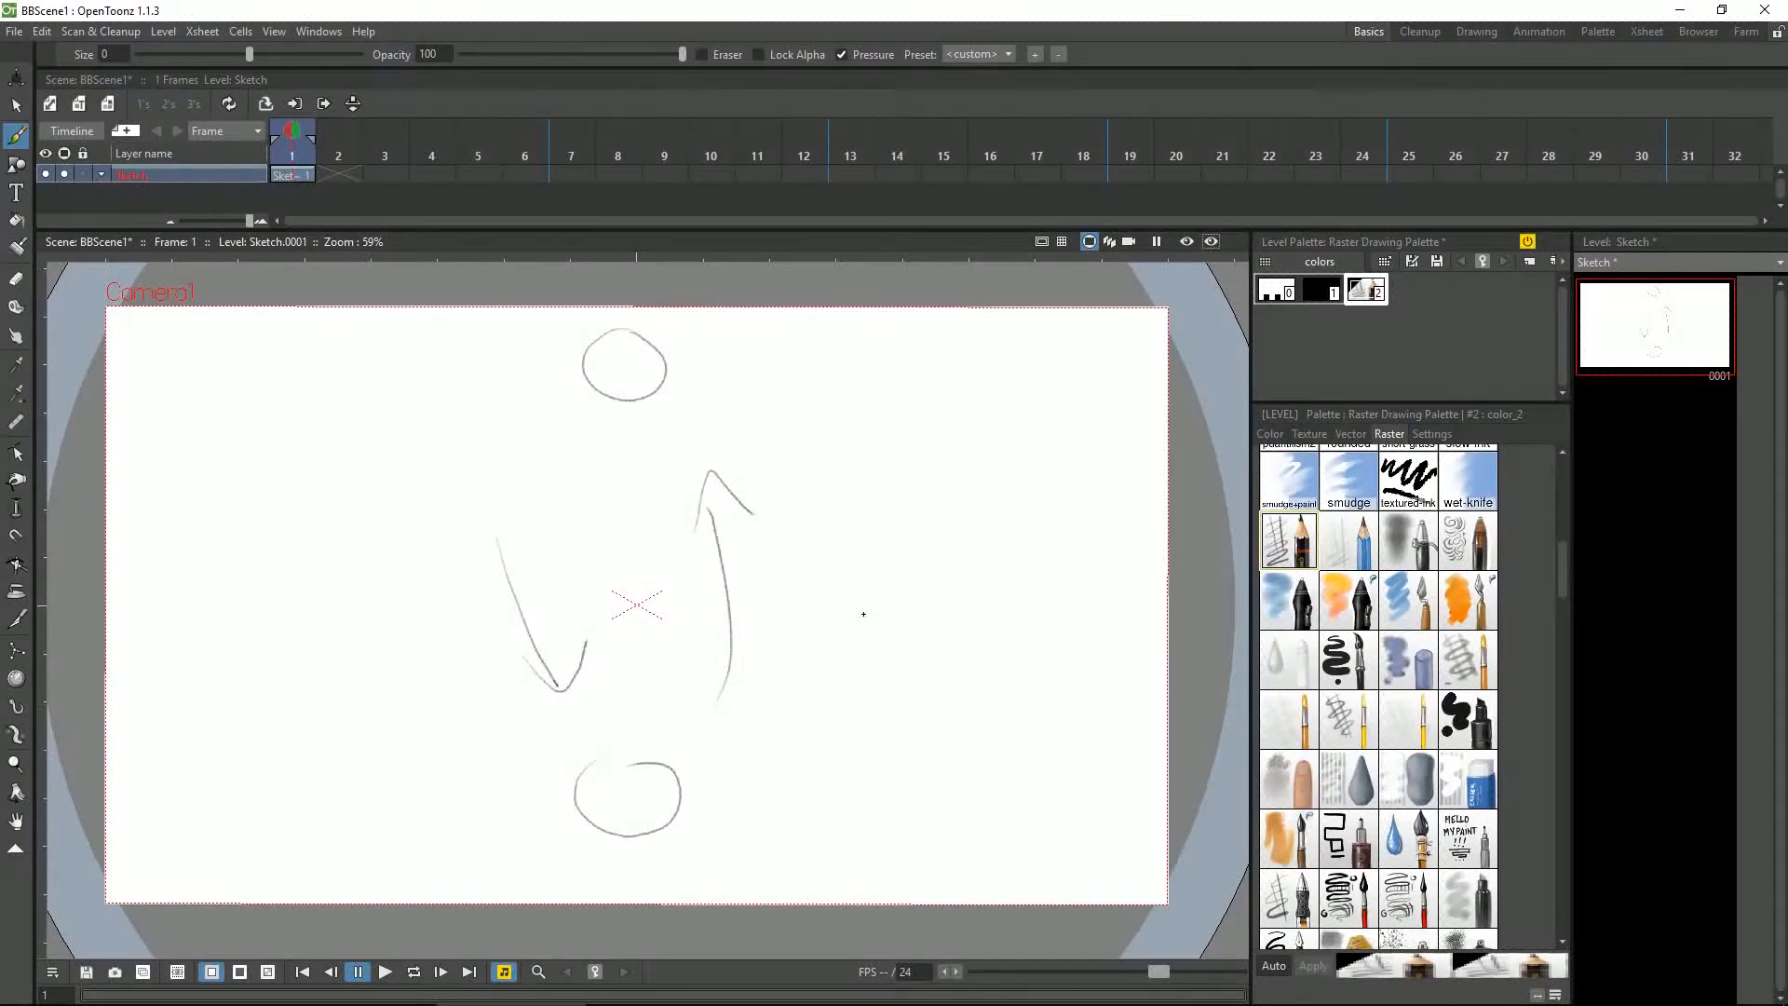
key(ctrl+z)
key(ctrl+z)
key(ctrl+z)
key(ctrl+z)
key(ctrl+z)
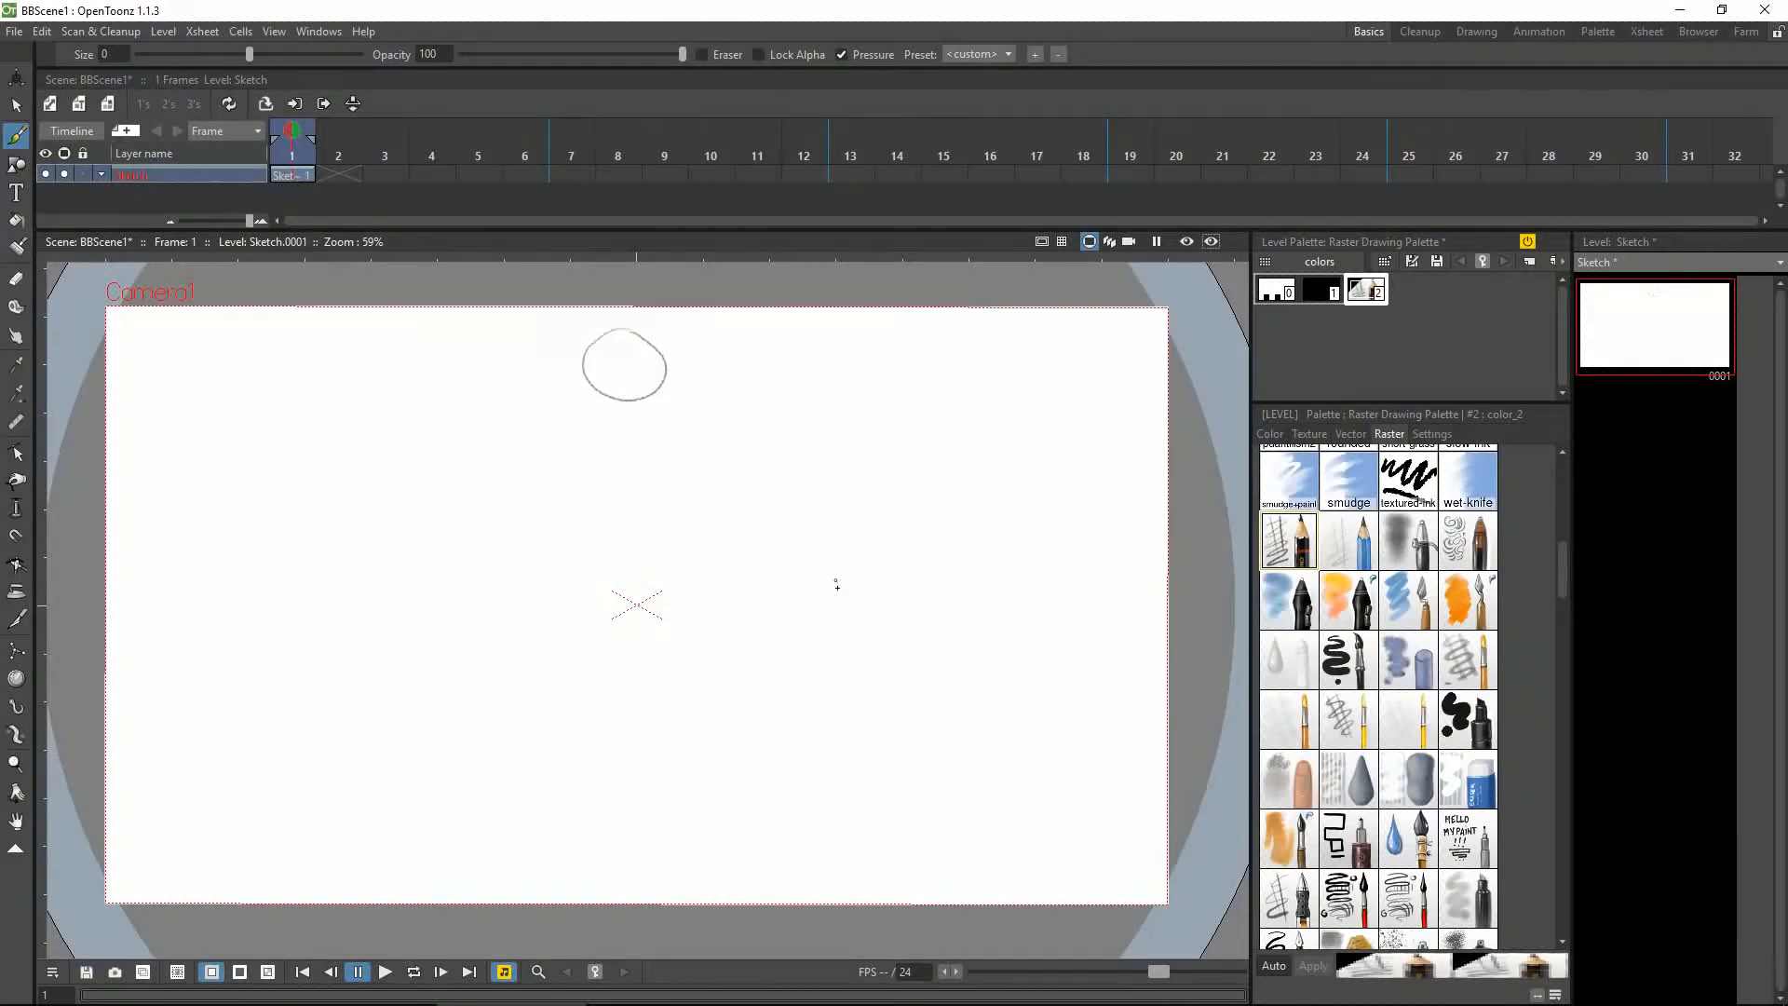
key(ctrl+z)
Draw a ground line across the lower part of frame 1 and a round ball at the top centre
mouse_move(120, 779)
mouse_down()
mouse_move(379, 751)
mouse_move(819, 746)
mouse_move(1187, 772)
mouse_up()
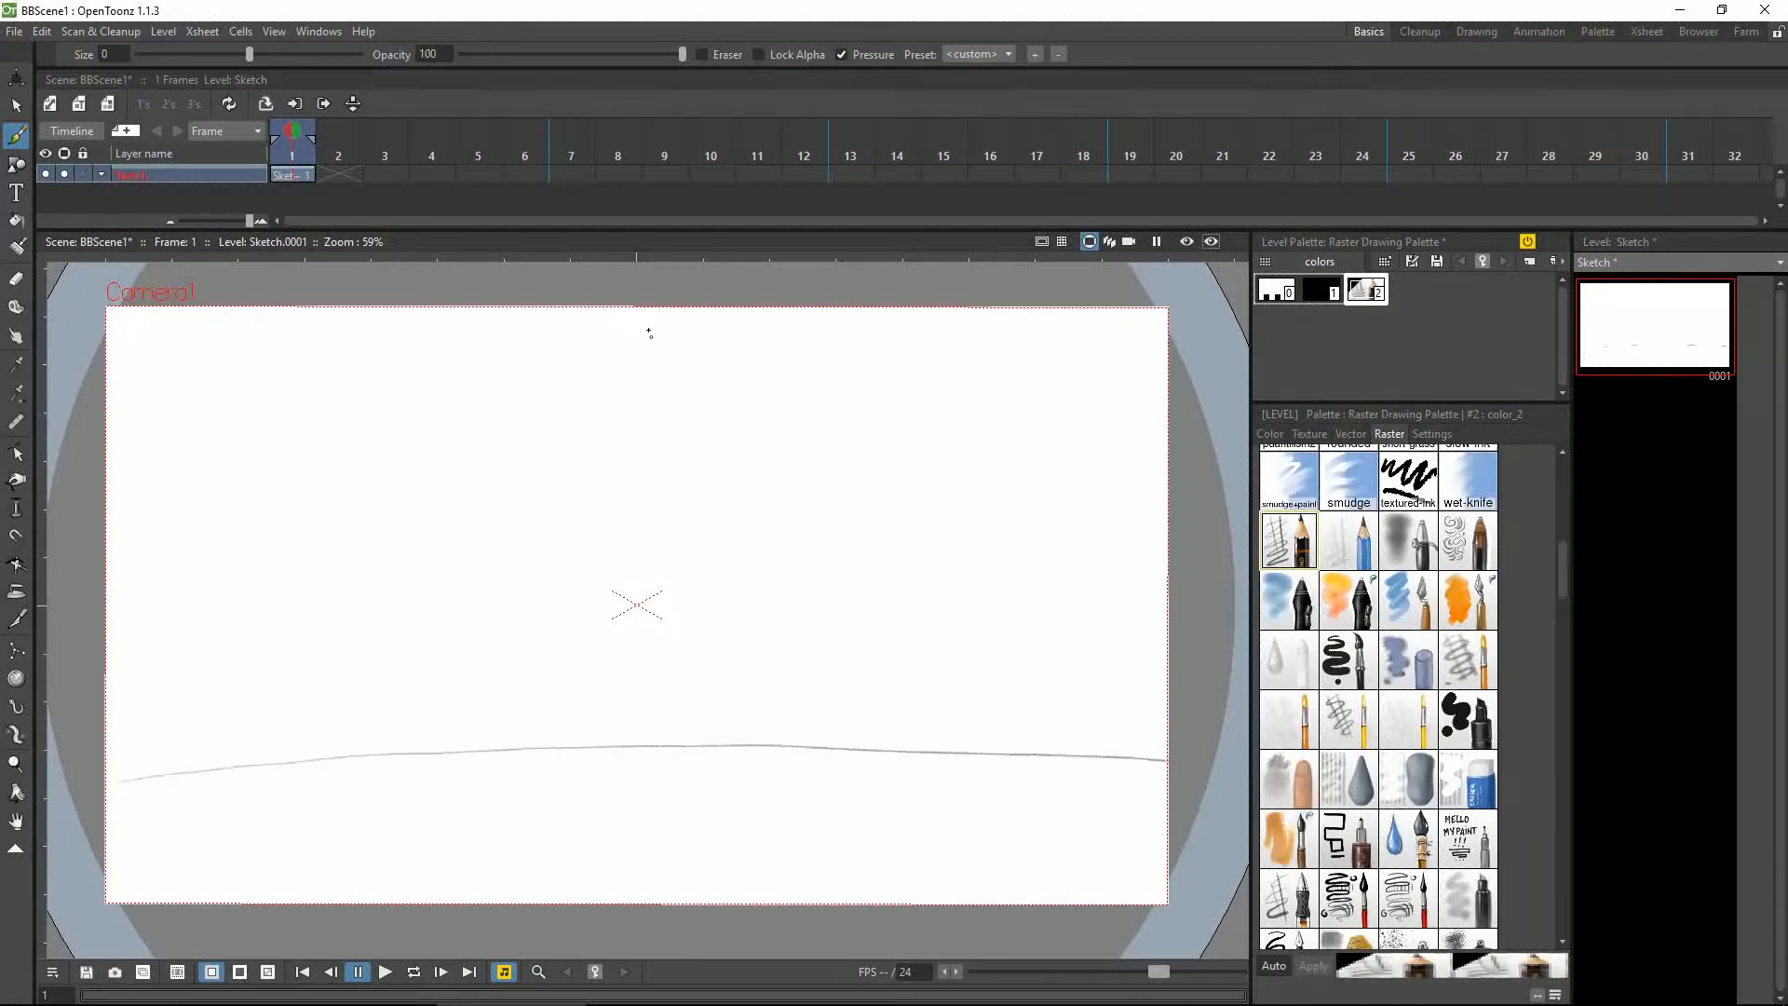
mouse_move(610, 336)
mouse_down()
mouse_move(597, 395)
mouse_move(676, 393)
mouse_move(664, 336)
mouse_move(596, 337)
mouse_up()
From frame 2, turn on relative onion skin for the previous frame and check how it follows on frames 3 and 4
click(341, 173)
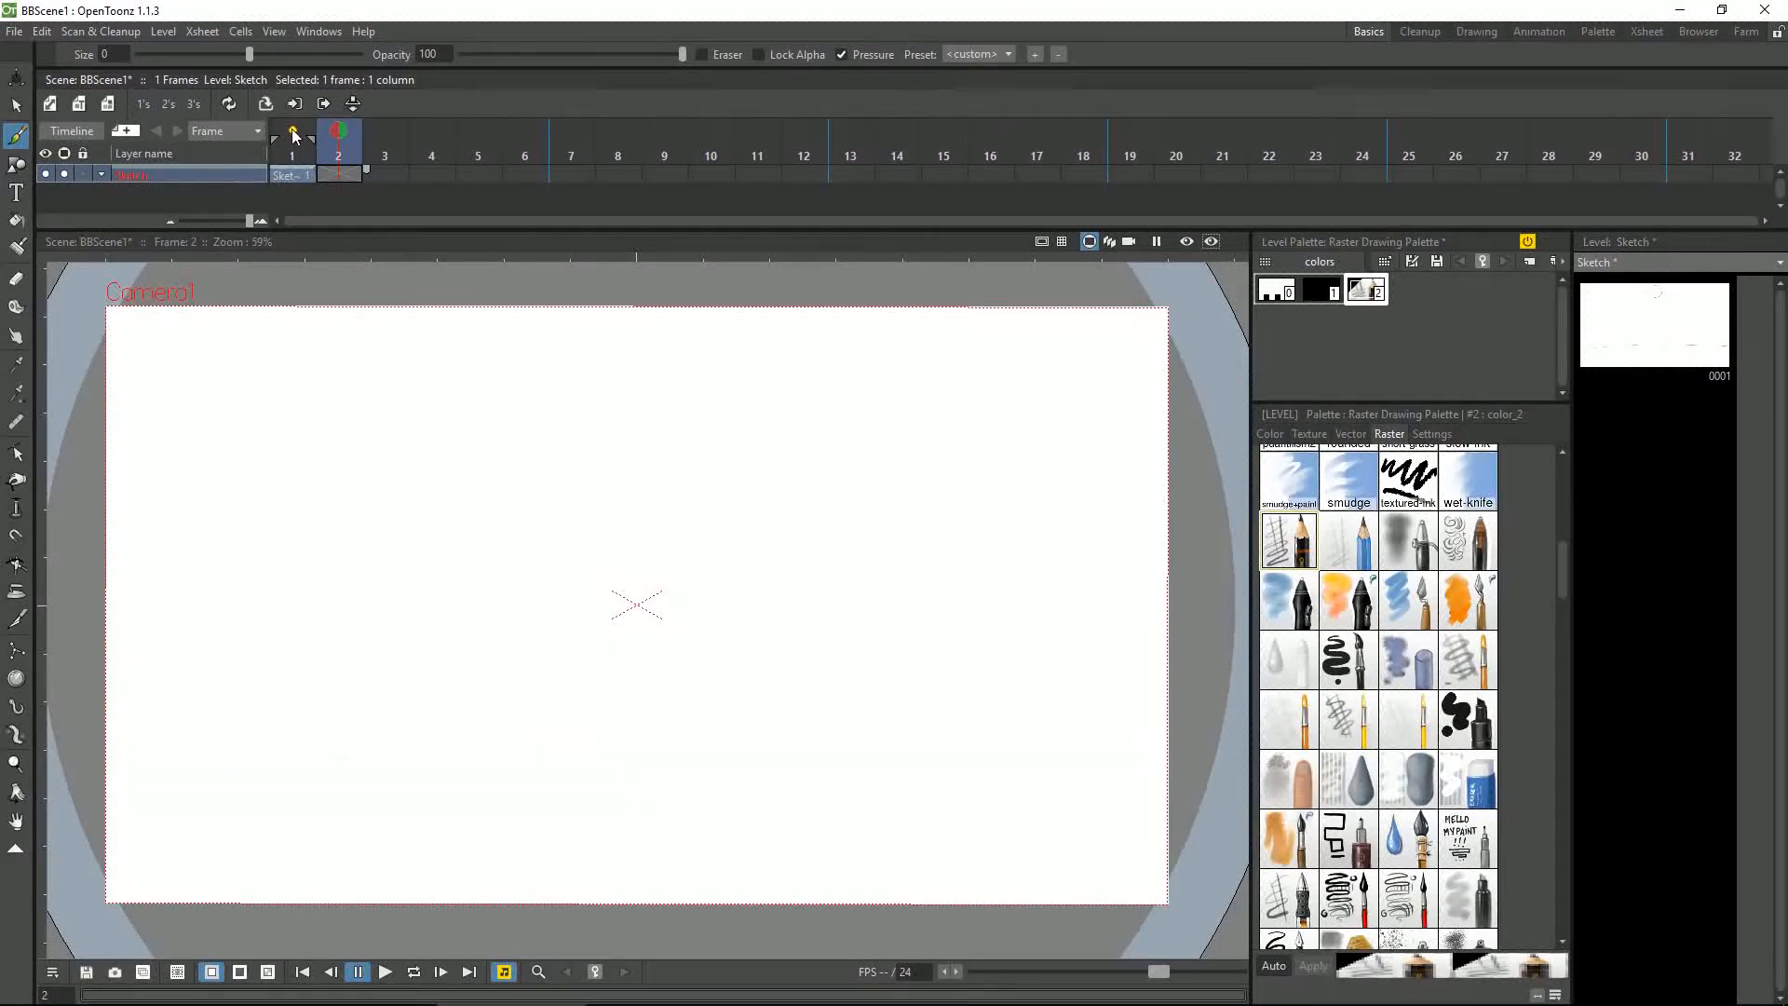
click(291, 131)
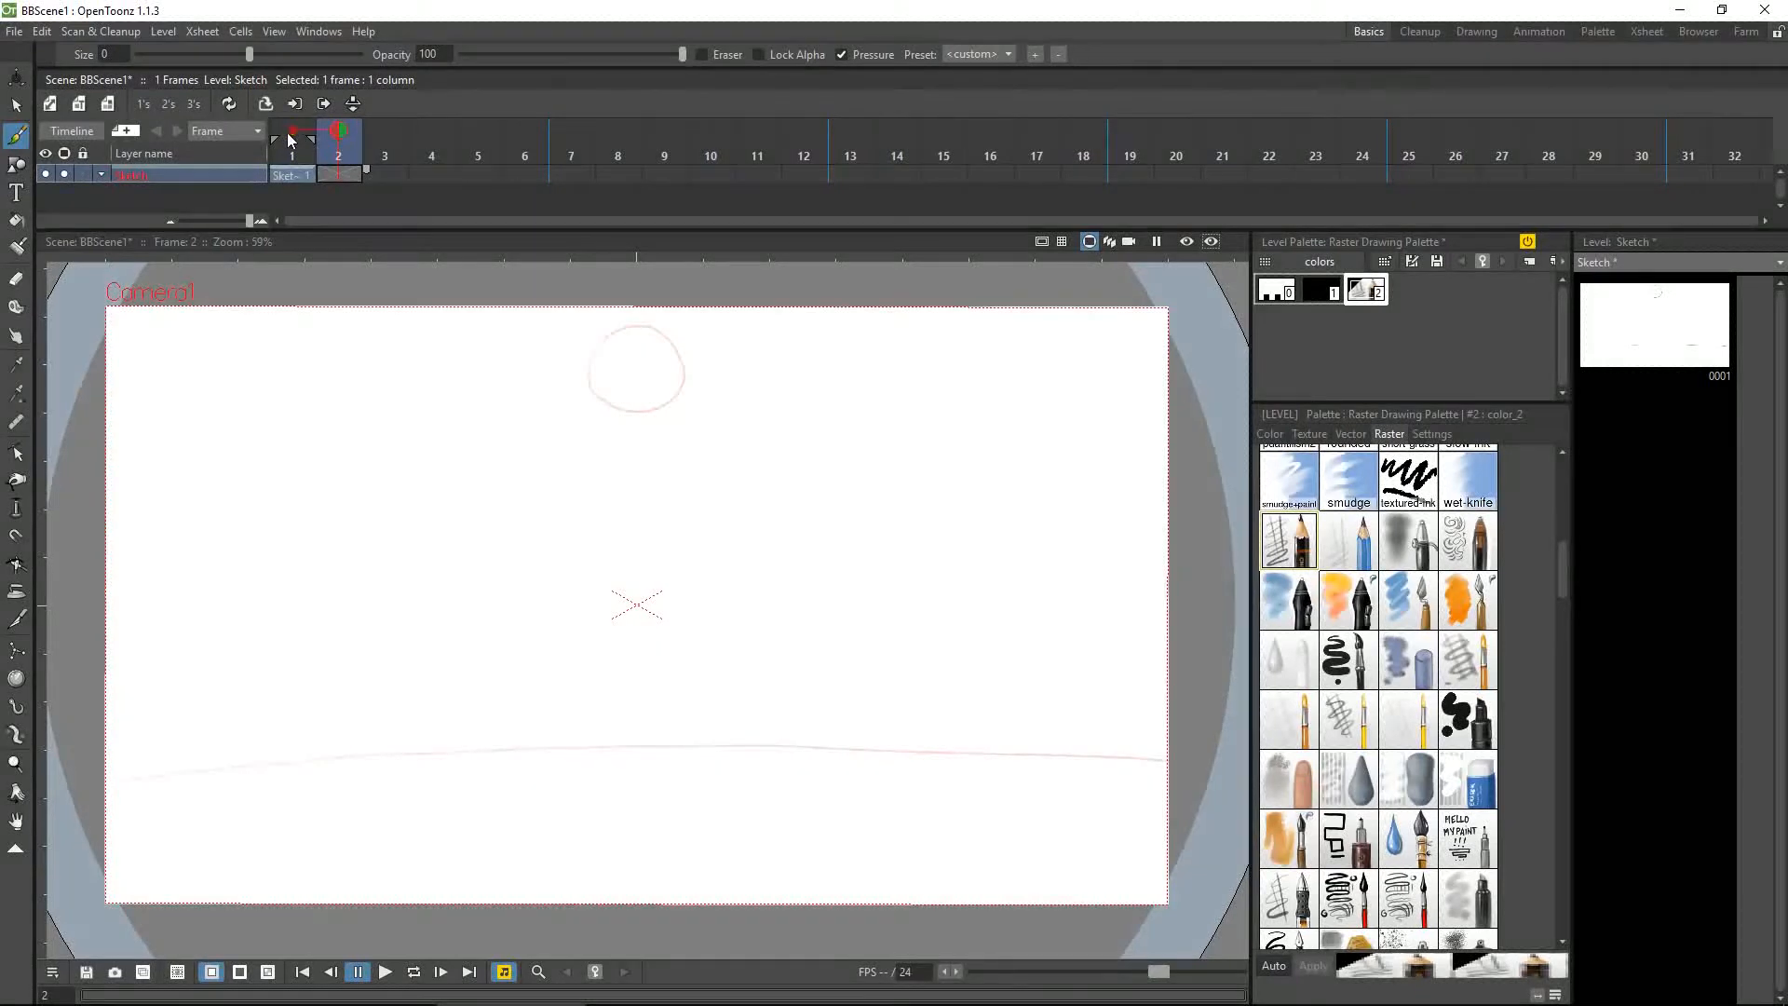
click(383, 155)
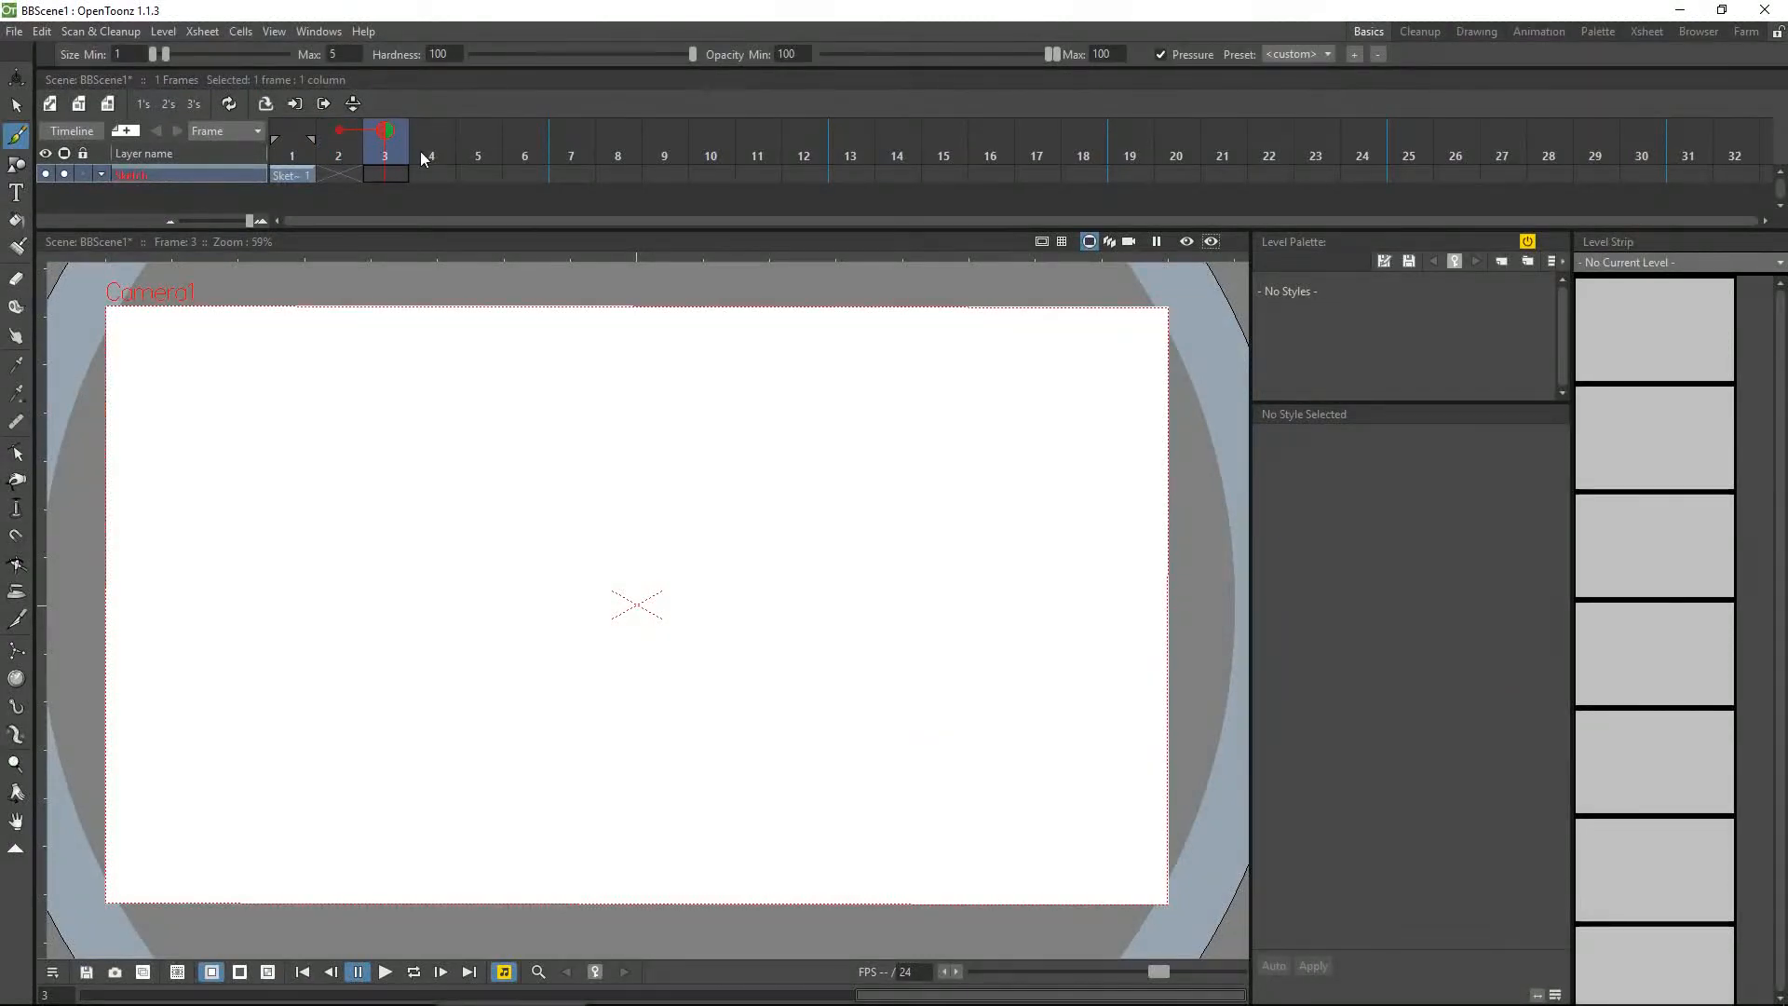
click(431, 153)
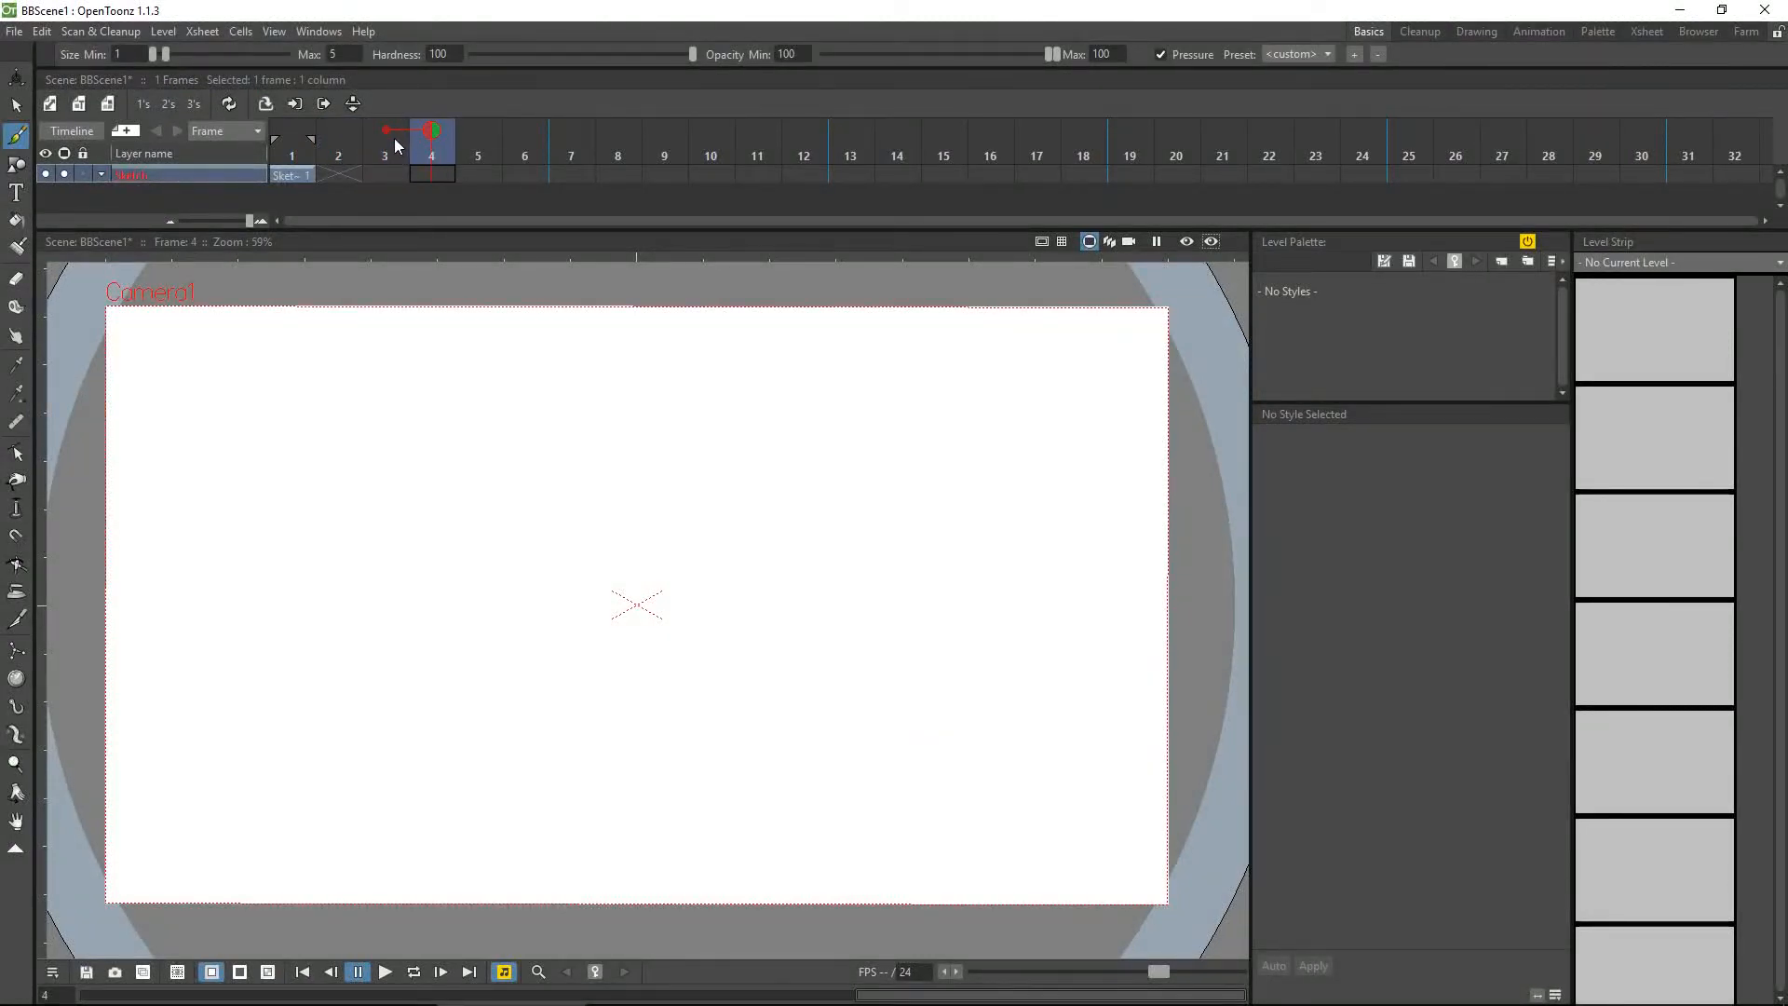
Return to frame 2, switch frame 1's onion skin from relative to fixed, and turn the relative marker back on
click(338, 156)
click(293, 131)
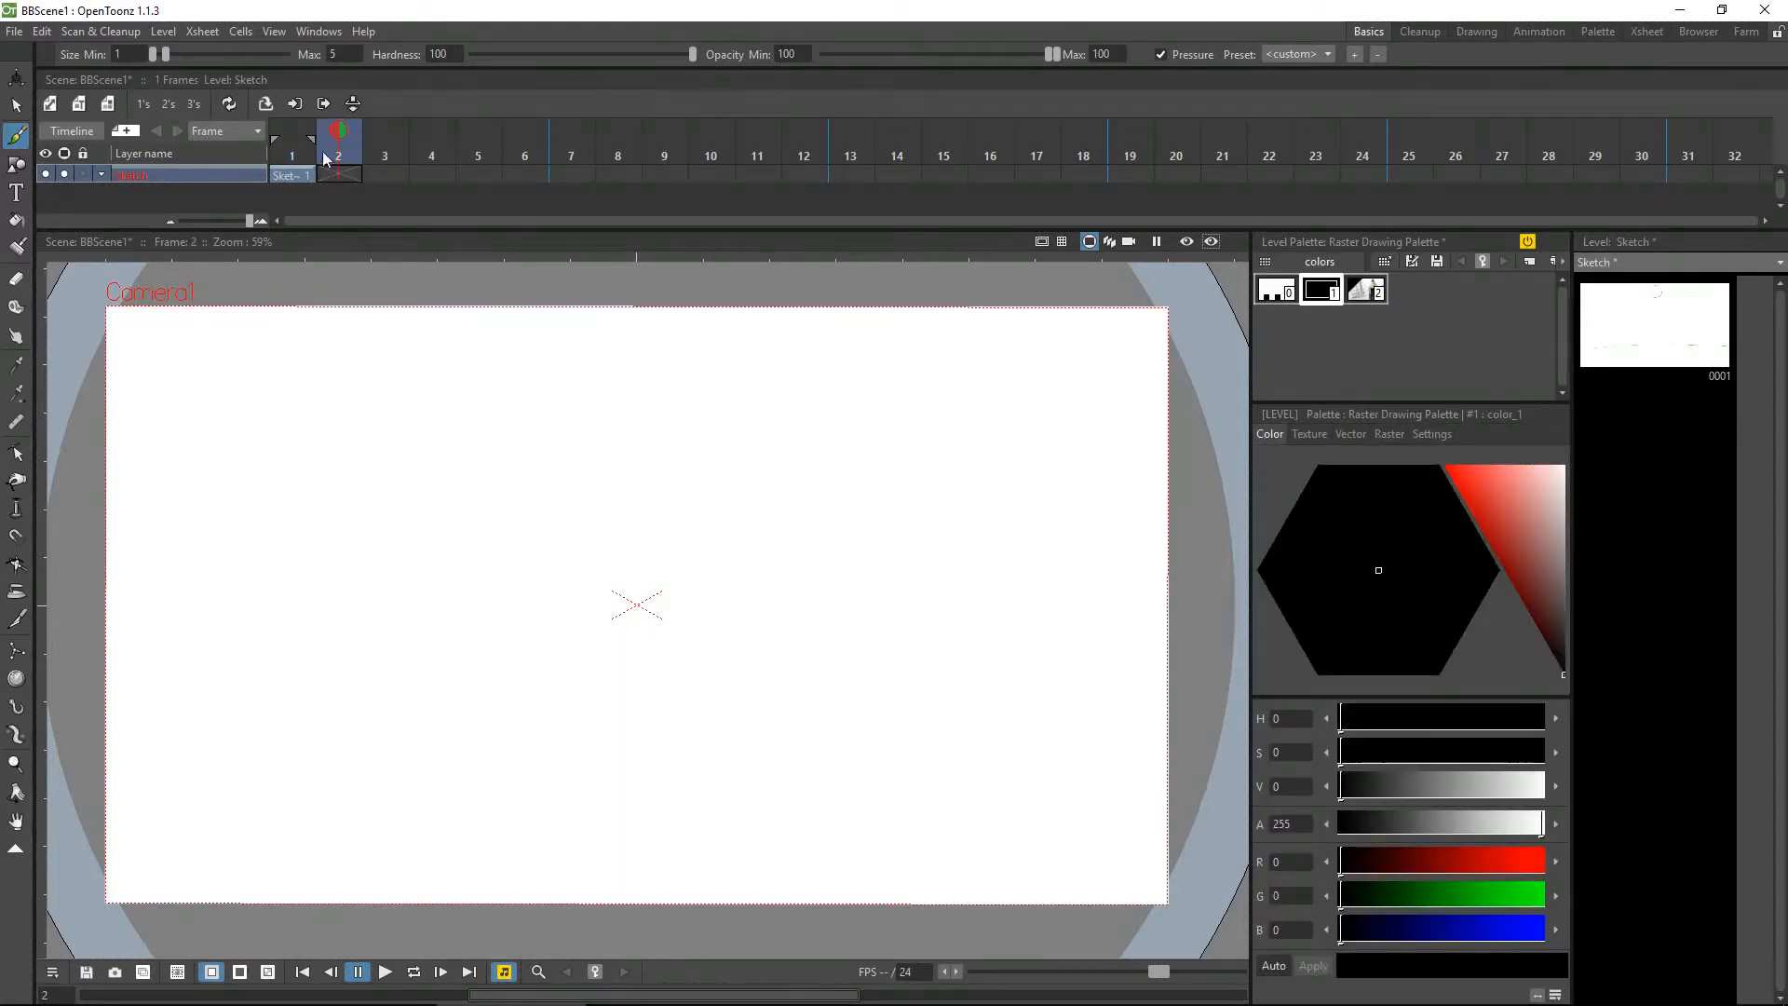
click(293, 129)
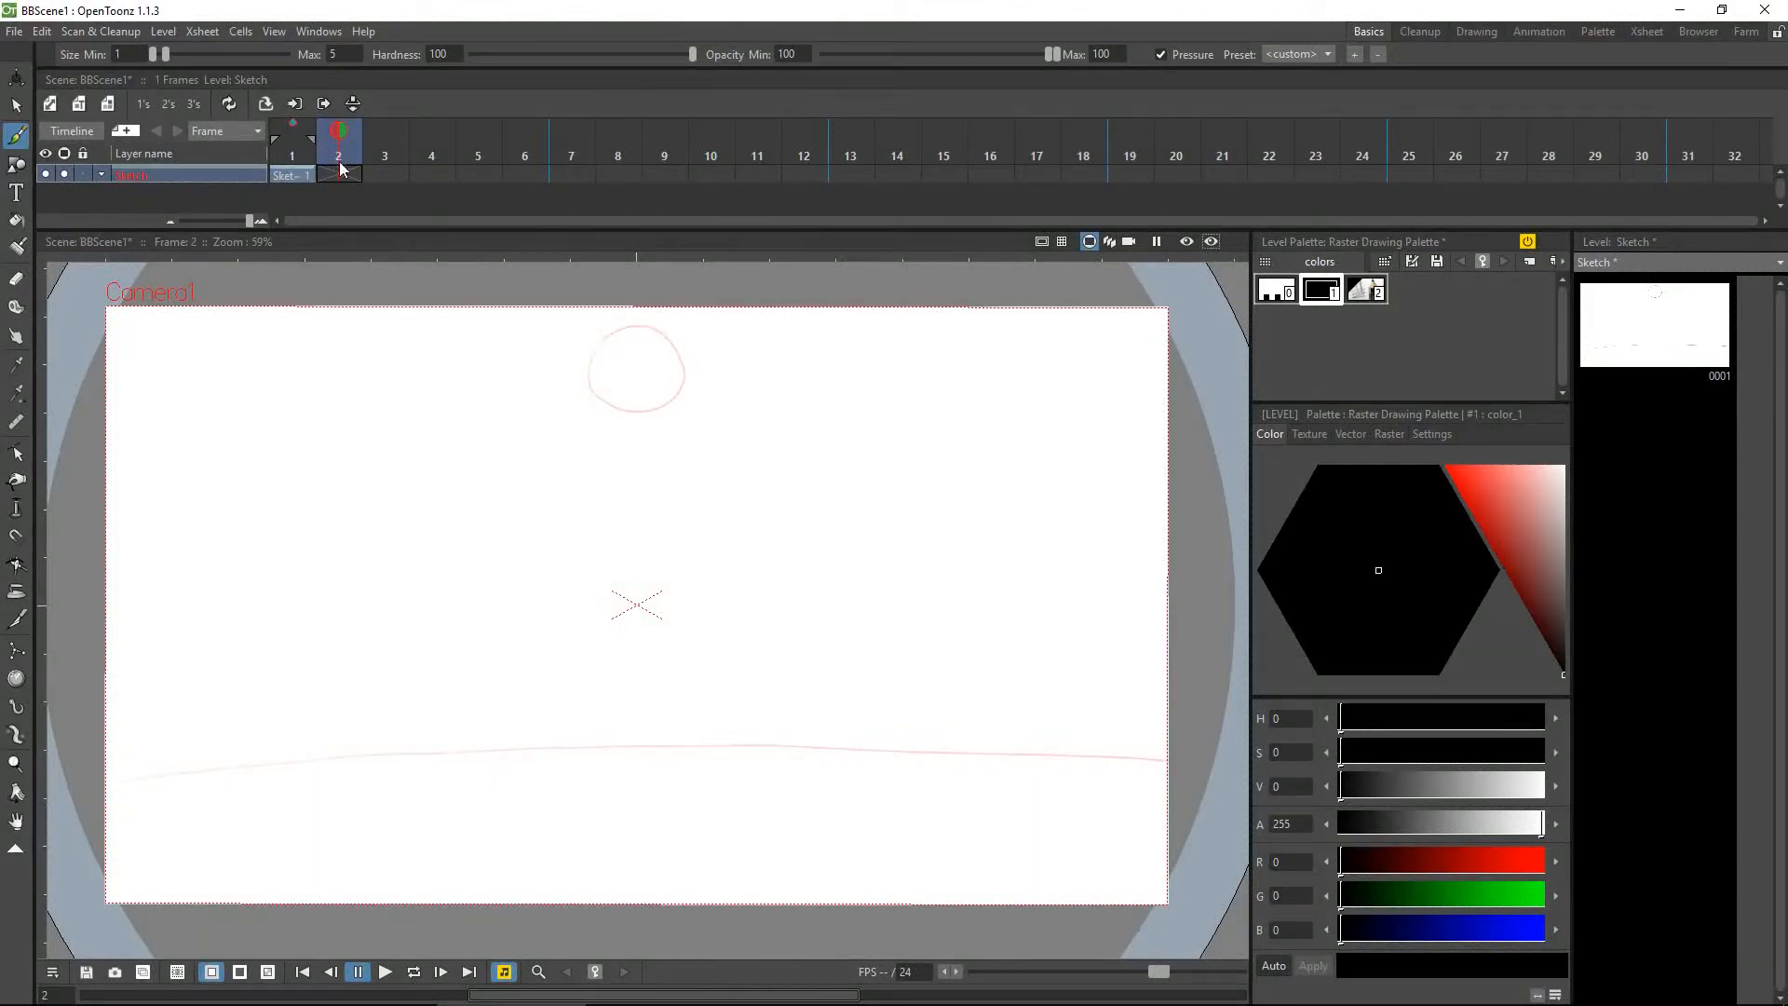
mouse_move(343, 158)
mouse_down()
mouse_move(533, 152)
mouse_move(341, 160)
mouse_up()
click(296, 132)
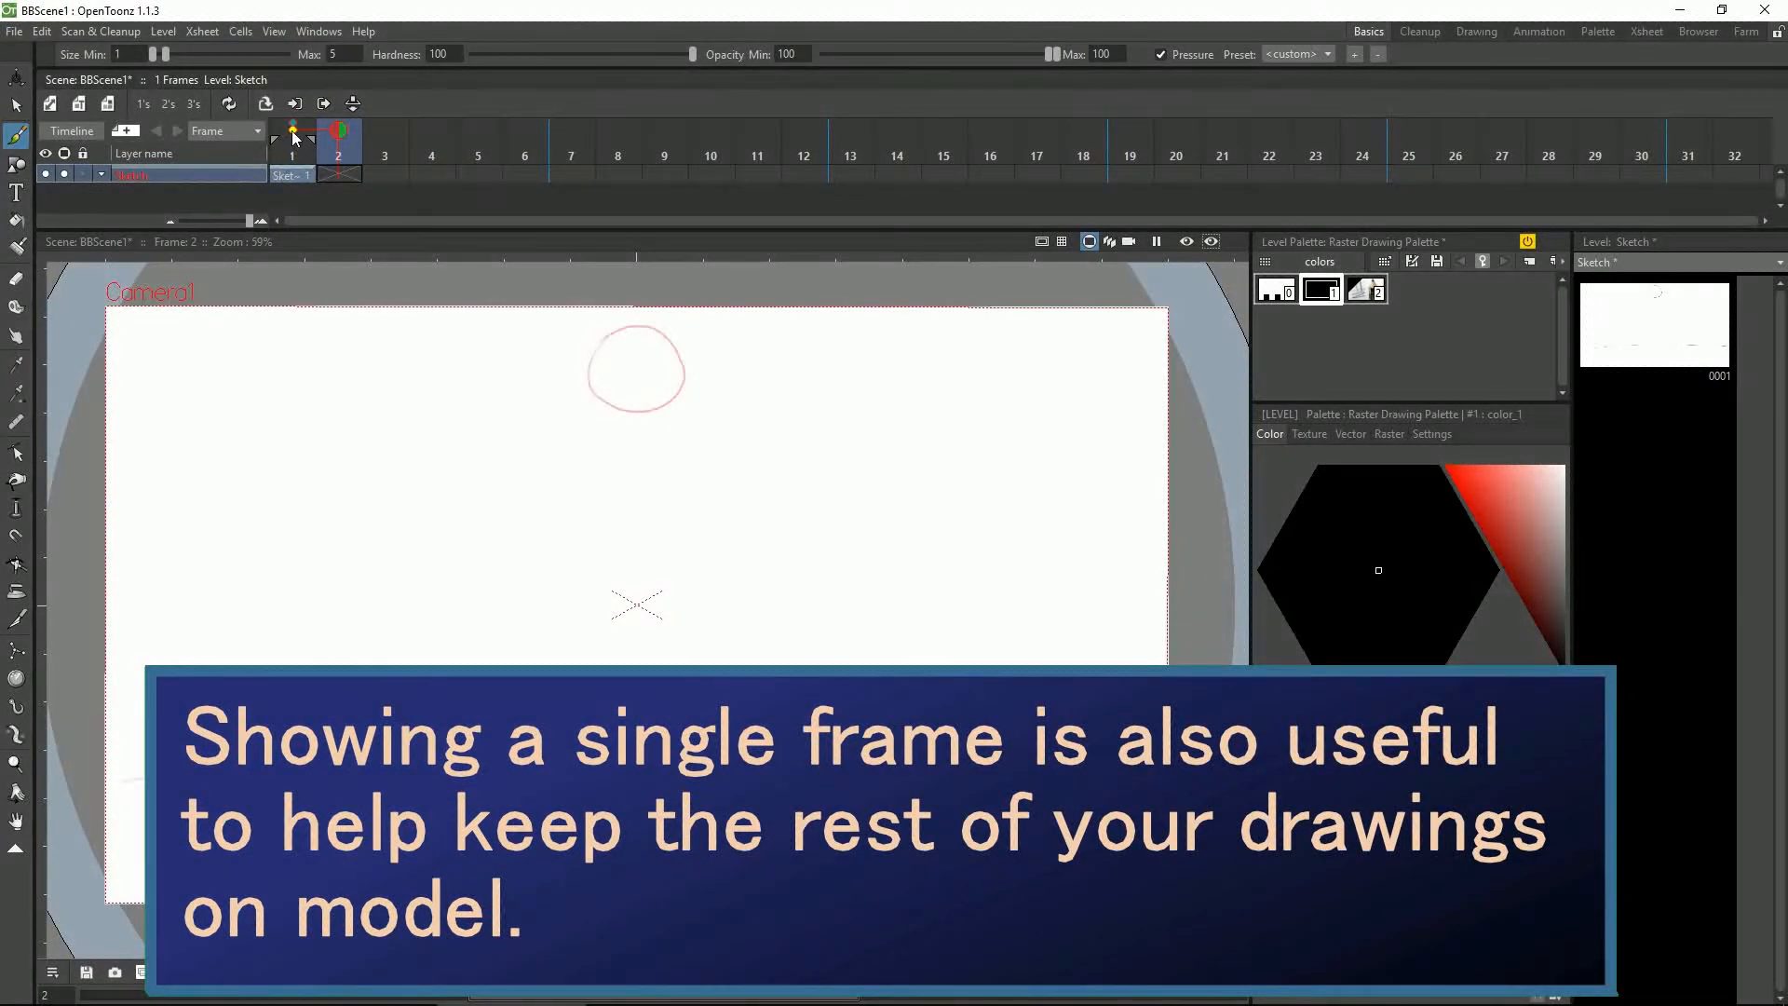
Draw the ball on frame 2 slightly below the onion-skinned one and shift it about 5.6 mm left to line up with it
click(341, 176)
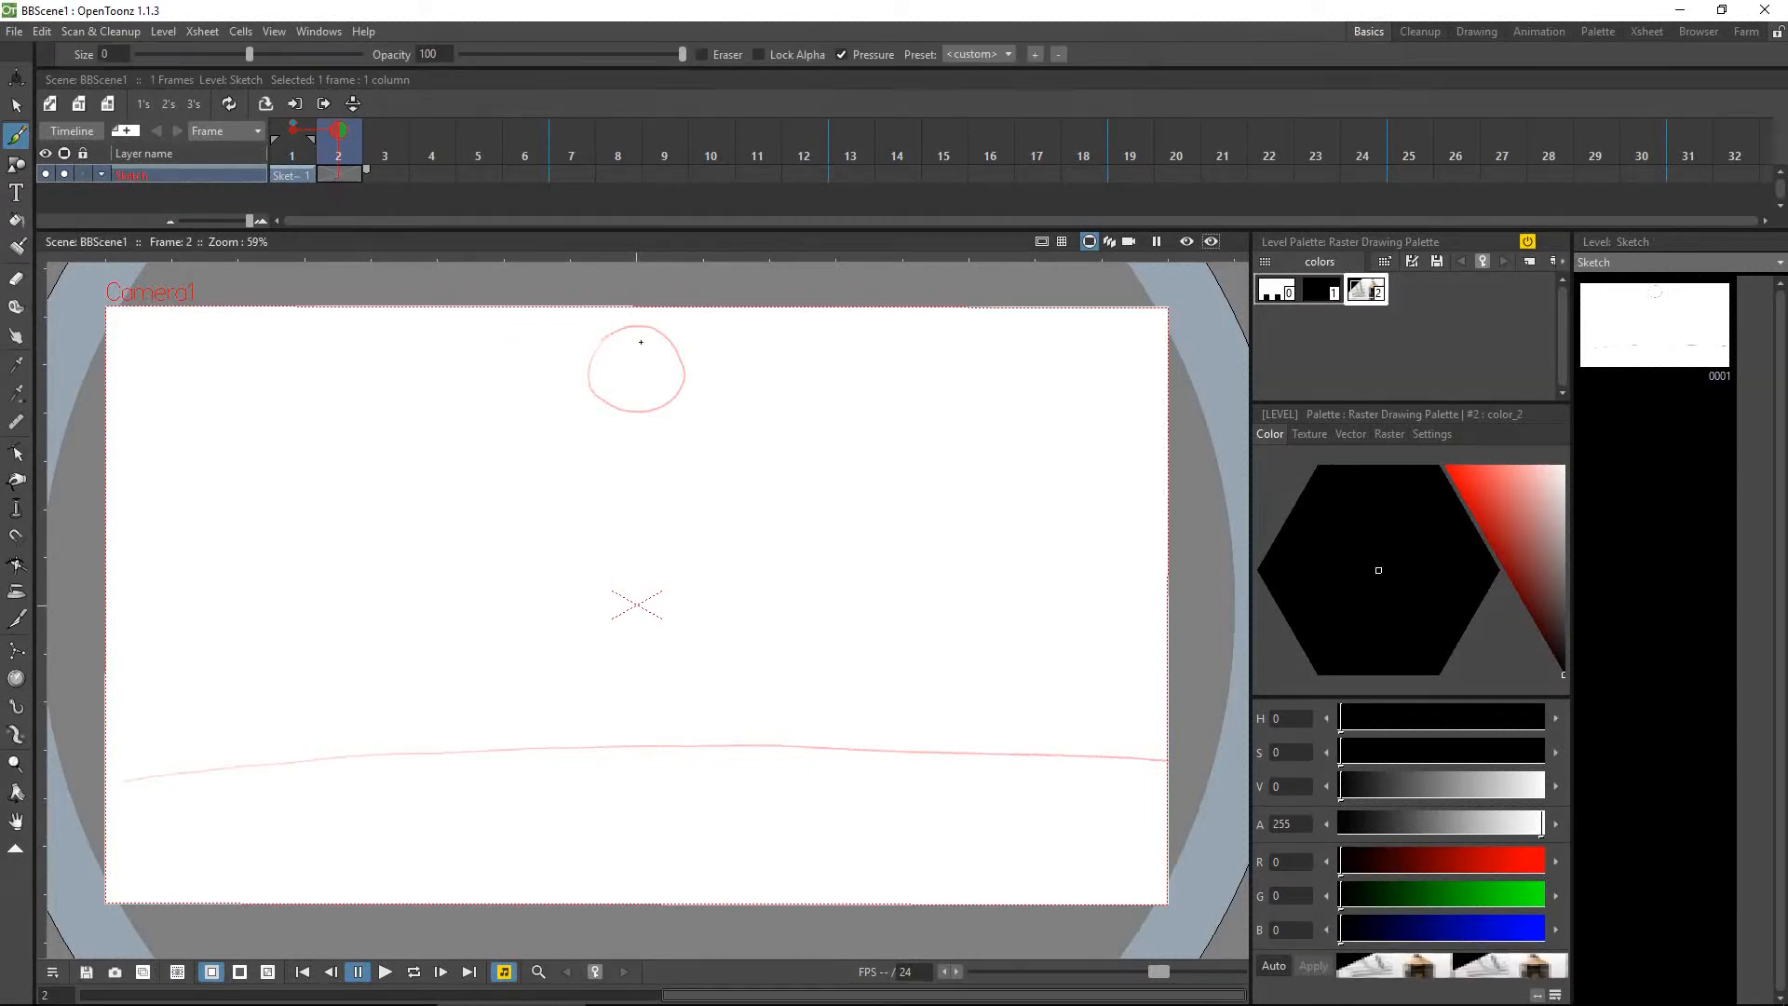
mouse_move(636, 341)
mouse_down()
mouse_move(598, 364)
mouse_move(637, 424)
mouse_move(647, 343)
mouse_up()
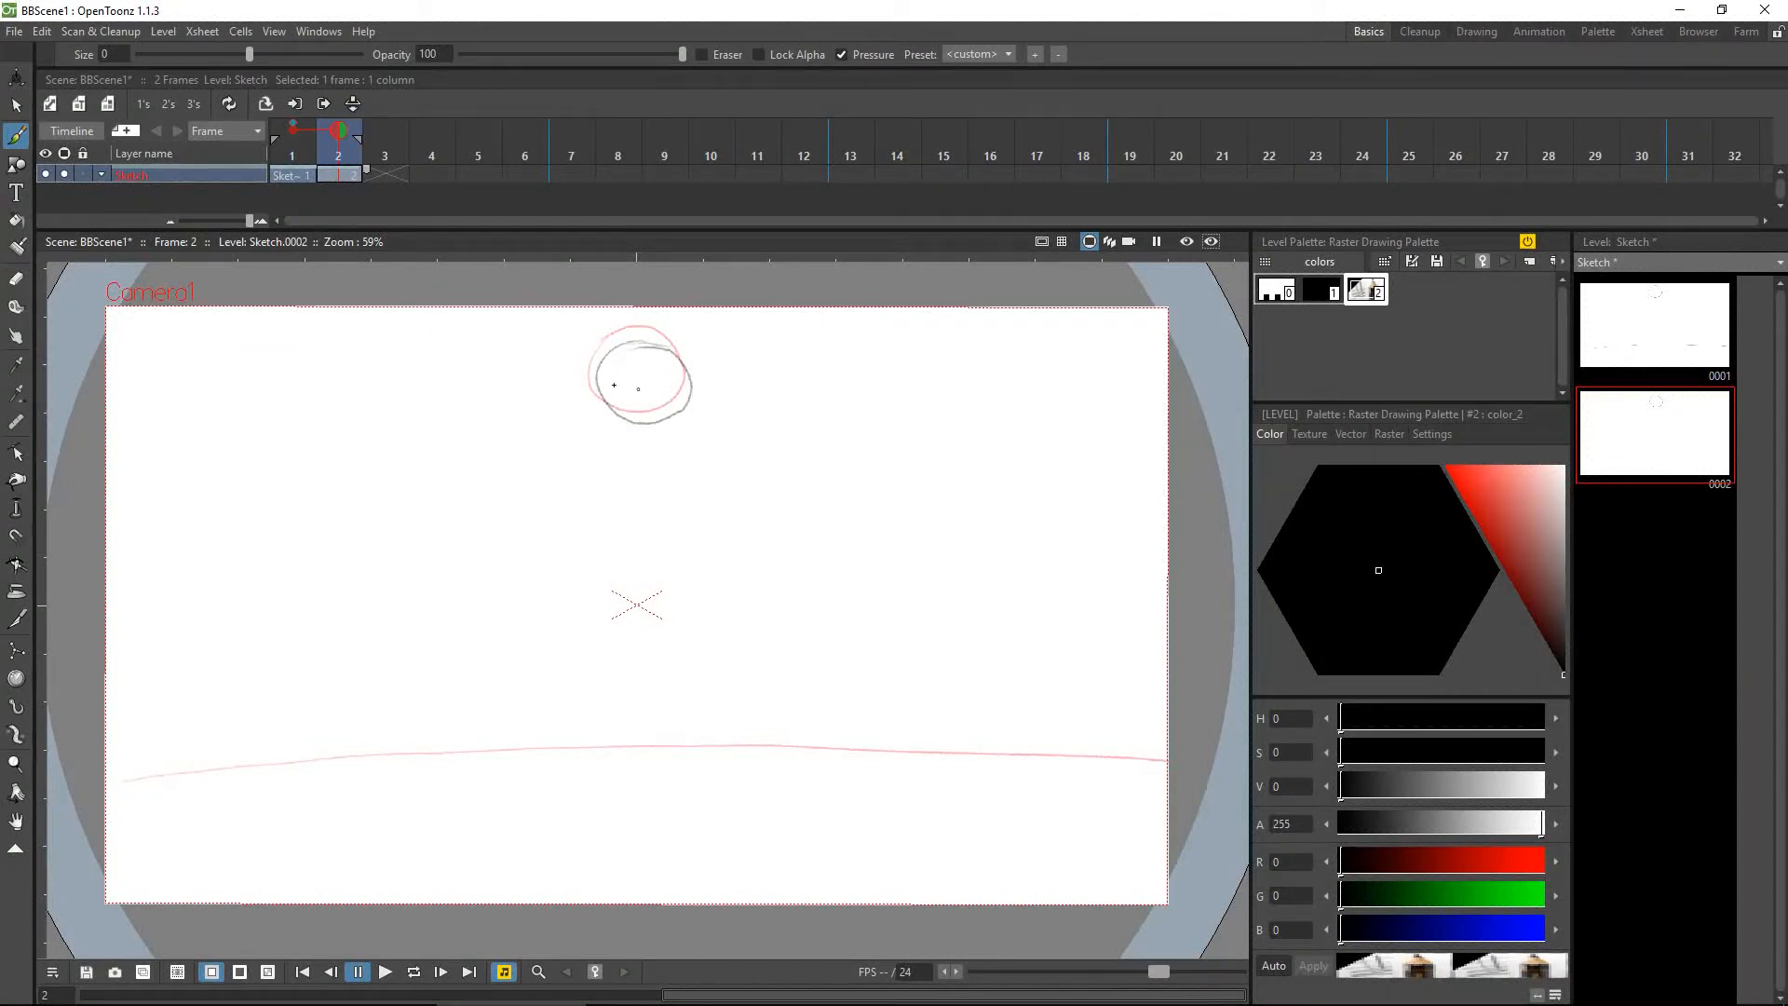
click(17, 107)
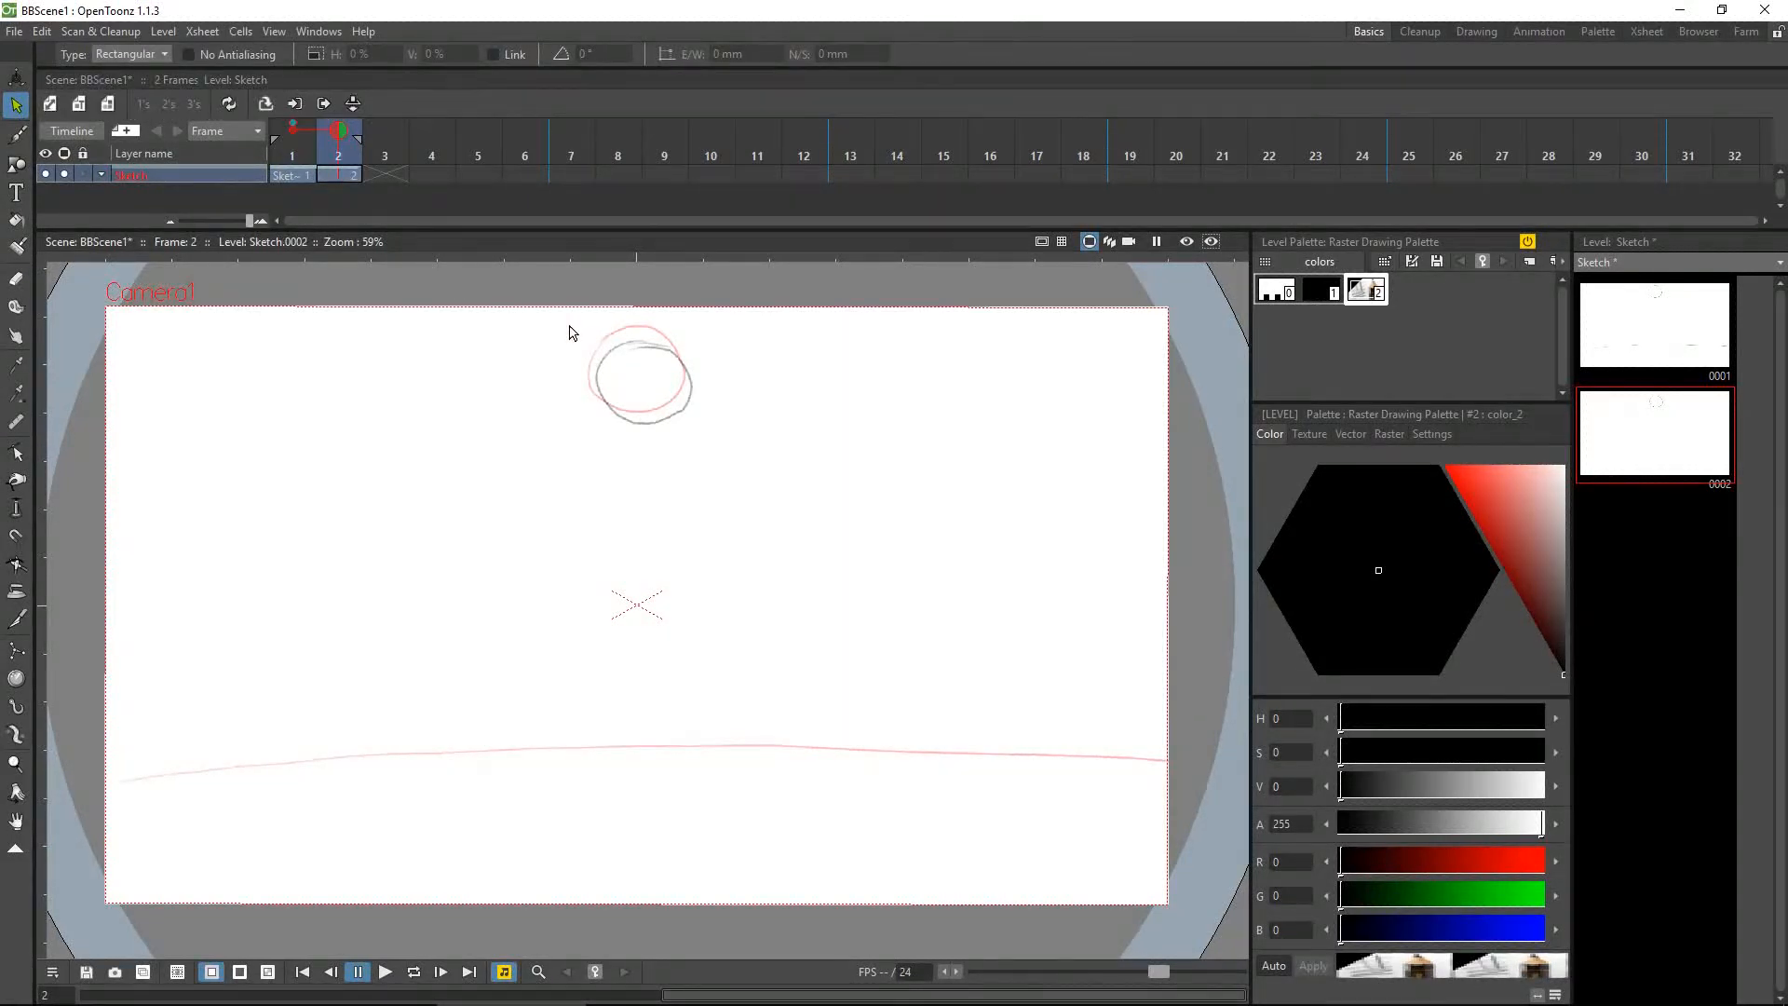
mouse_move(575, 327)
mouse_down()
mouse_move(714, 442)
mouse_move(670, 395)
mouse_up()
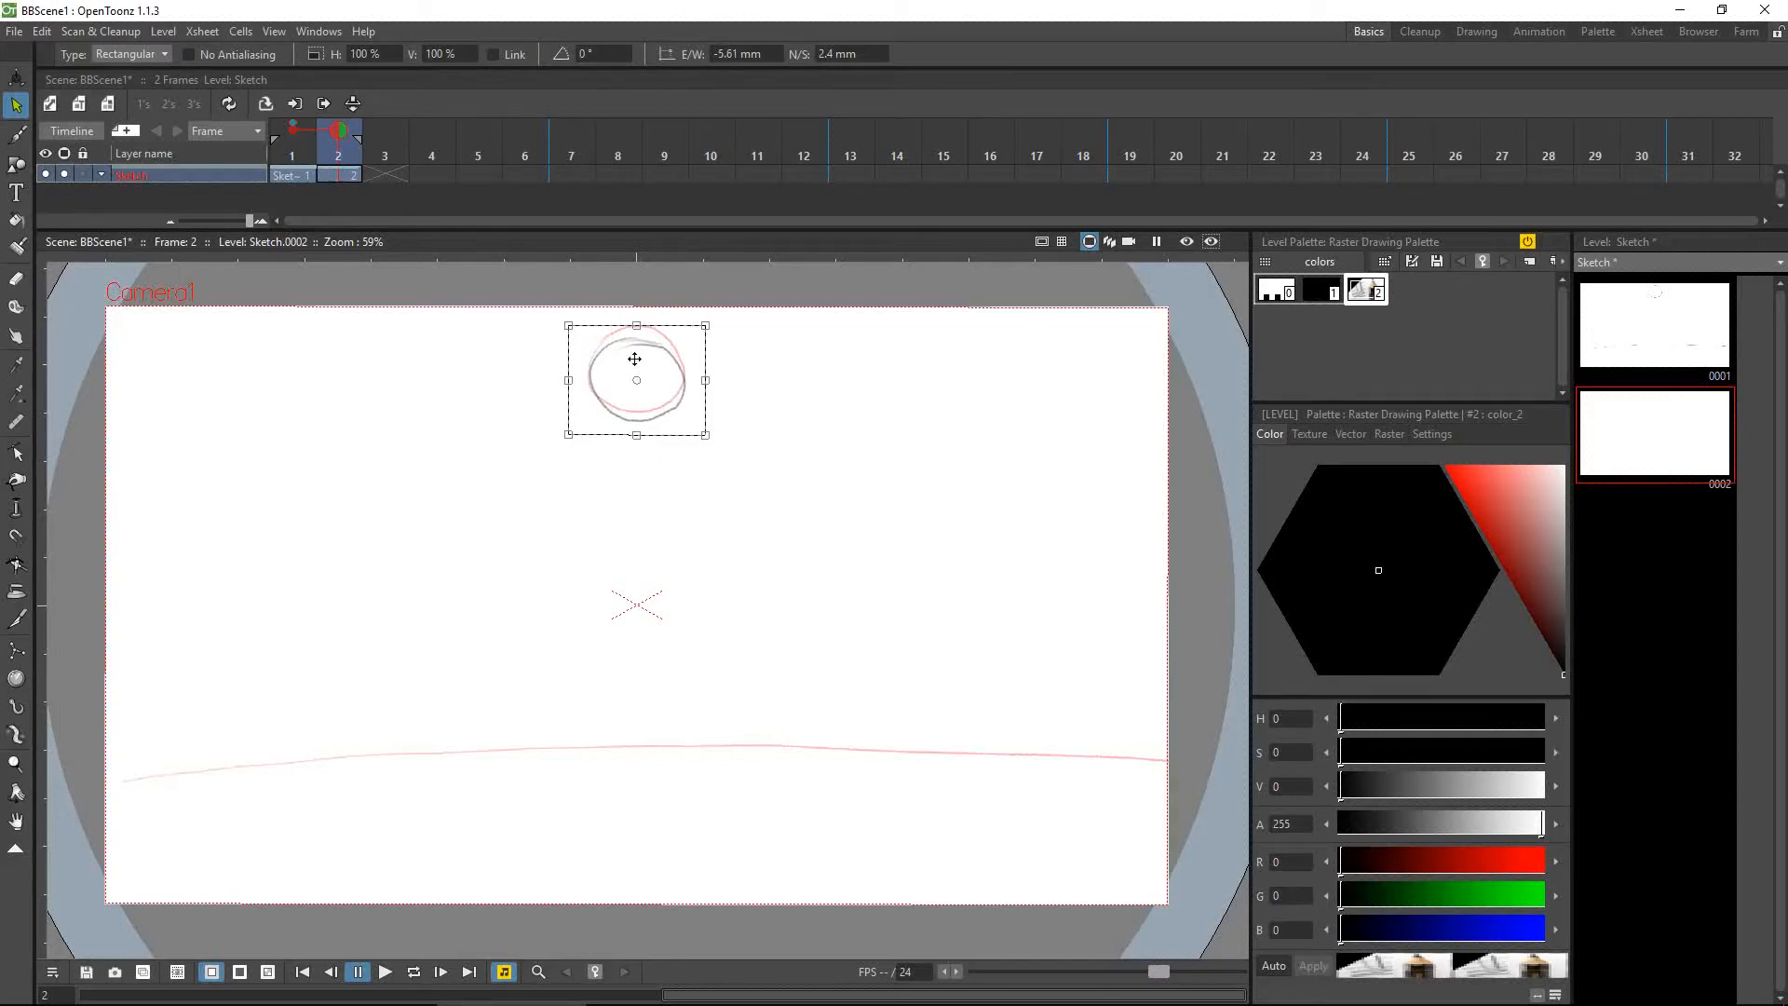
mouse_move(637, 435)
mouse_down()
mouse_move(630, 495)
mouse_move(634, 436)
mouse_up()
click(615, 478)
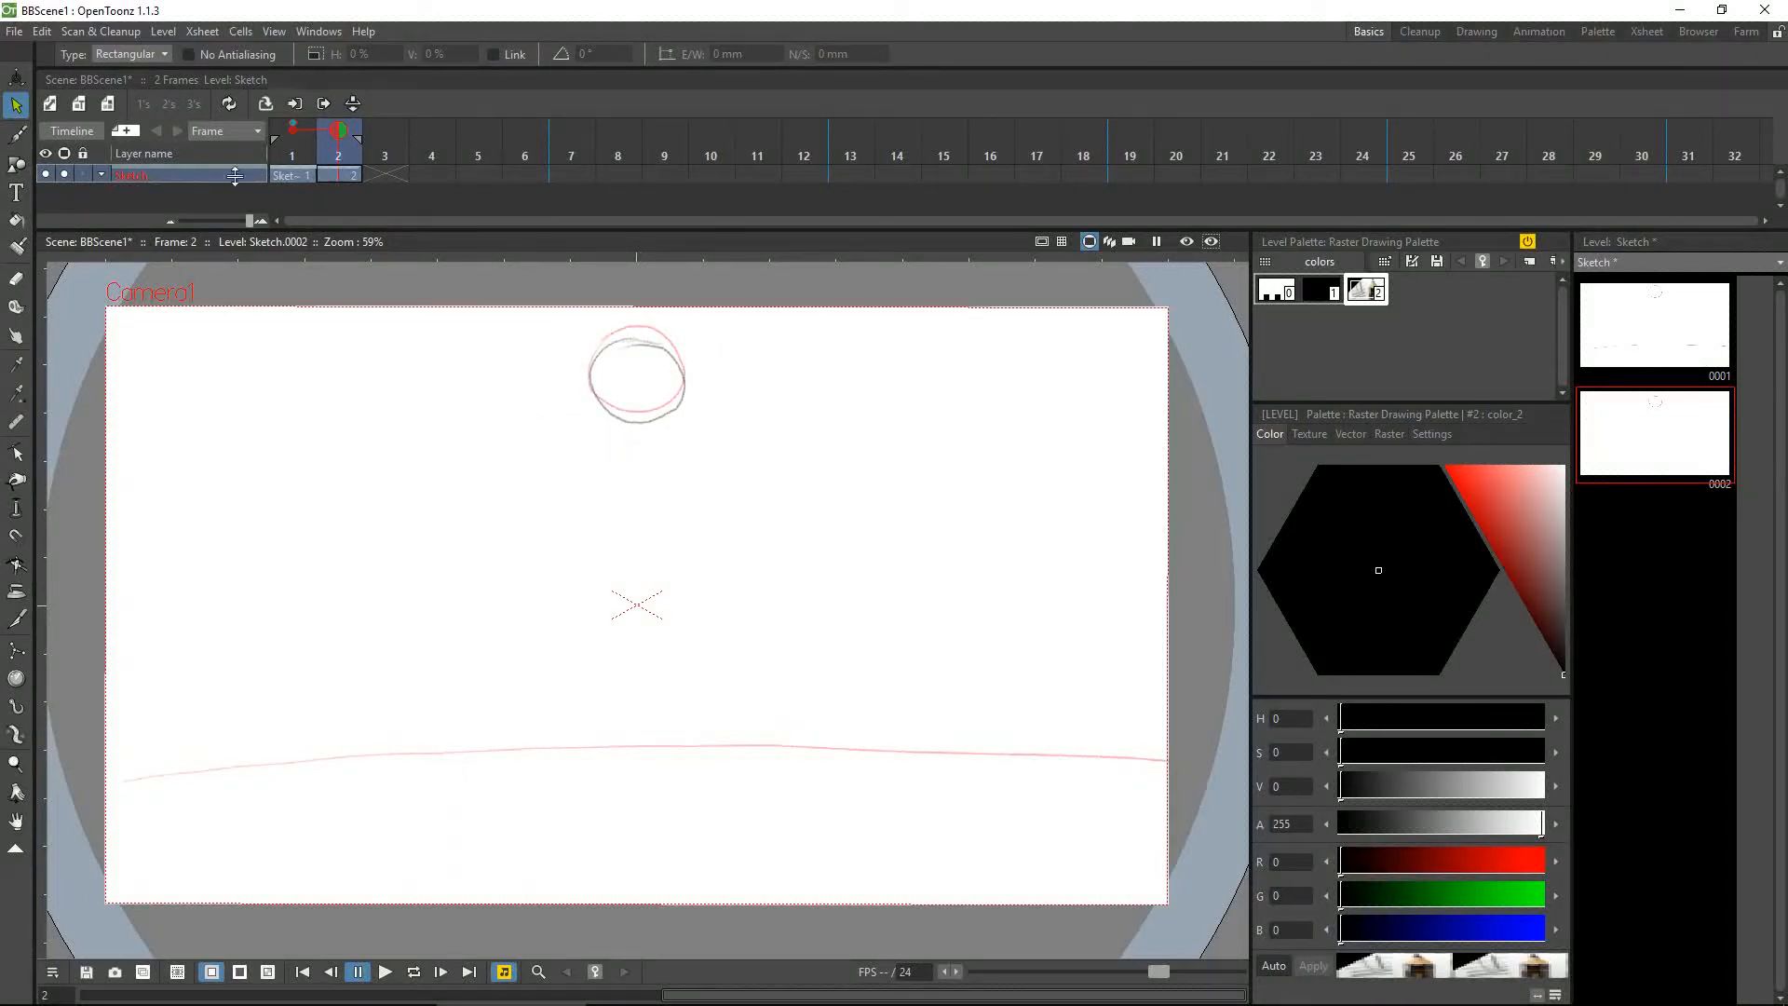
Try a Freehand selection around the ball on frame 2 and clear it
click(149, 54)
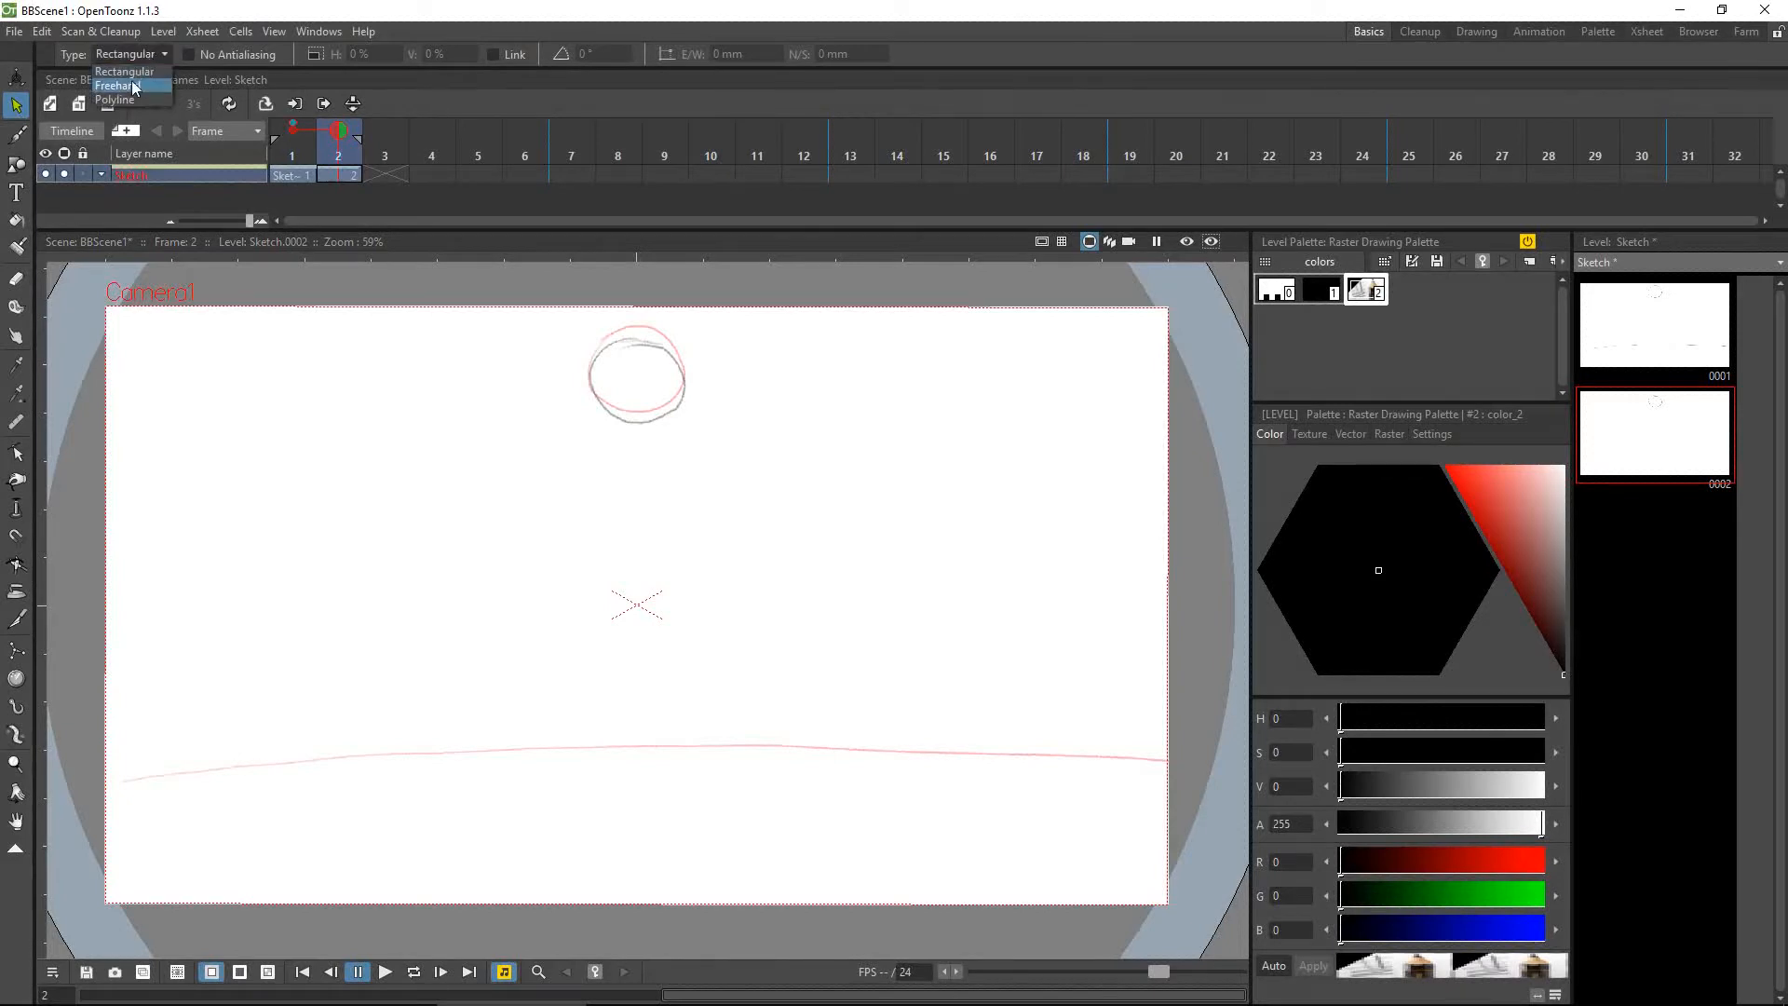
click(131, 81)
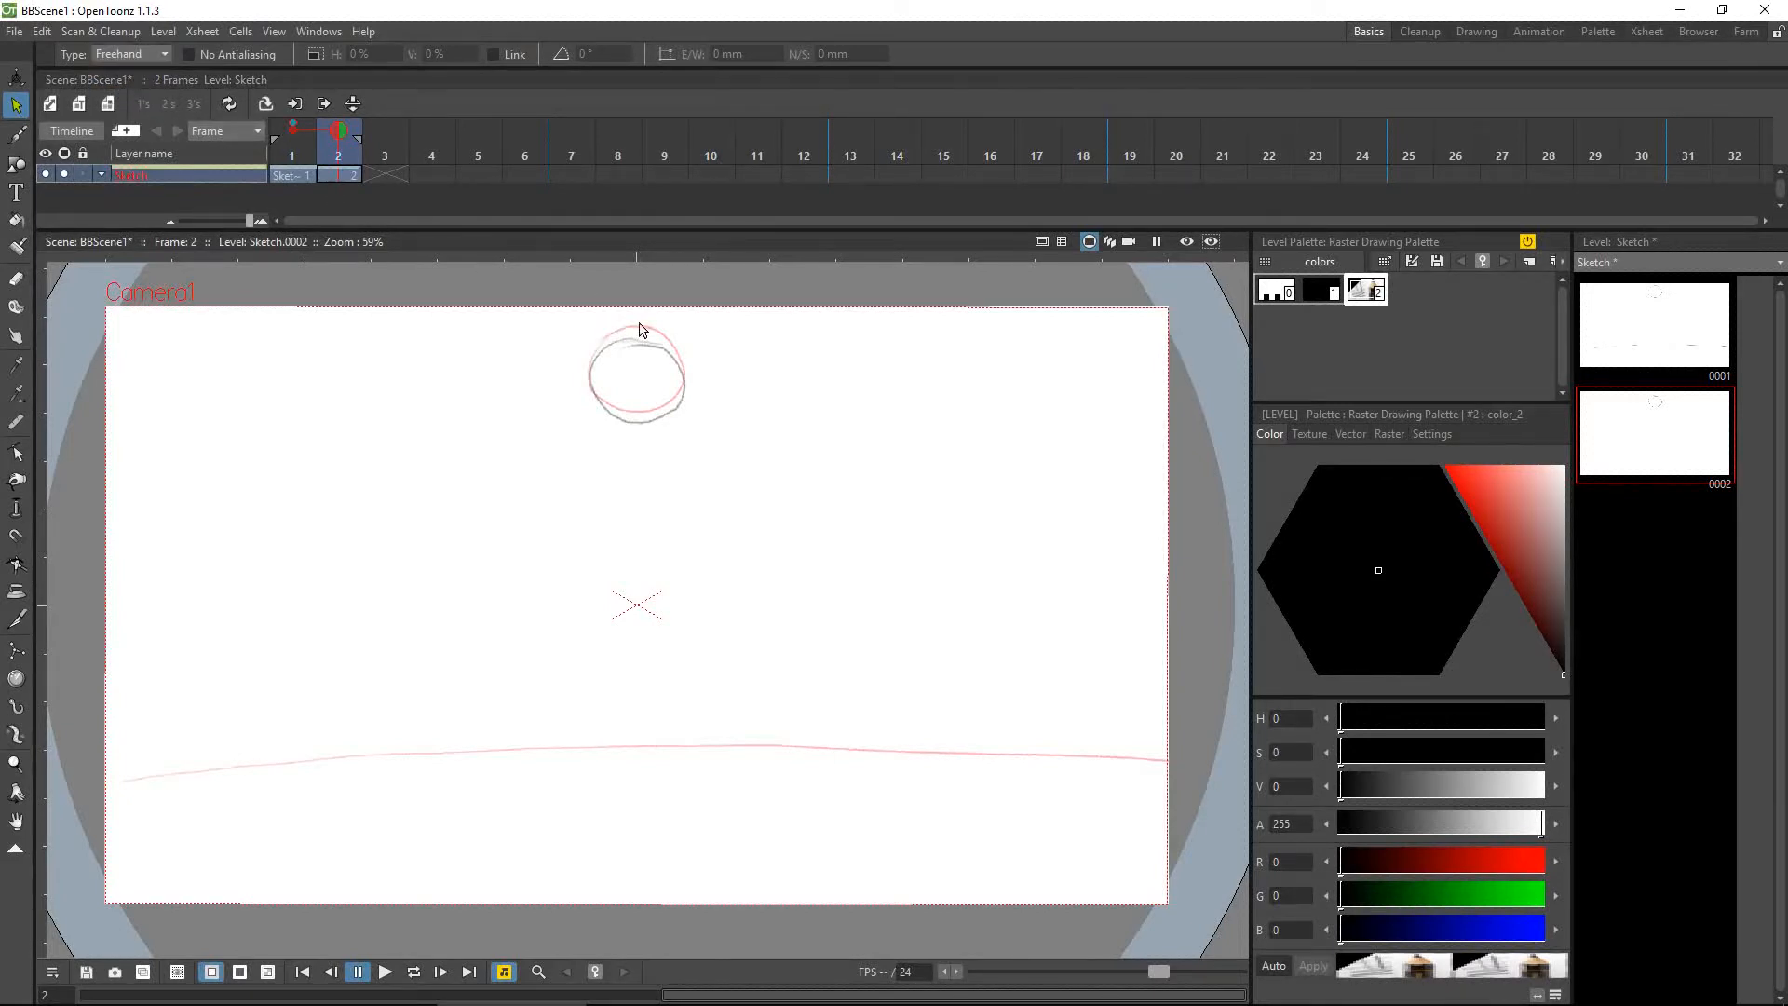
mouse_move(650, 322)
mouse_down()
mouse_move(573, 374)
mouse_move(587, 439)
mouse_move(548, 518)
mouse_move(637, 568)
mouse_move(726, 499)
mouse_move(757, 419)
mouse_move(737, 332)
mouse_move(655, 324)
mouse_up()
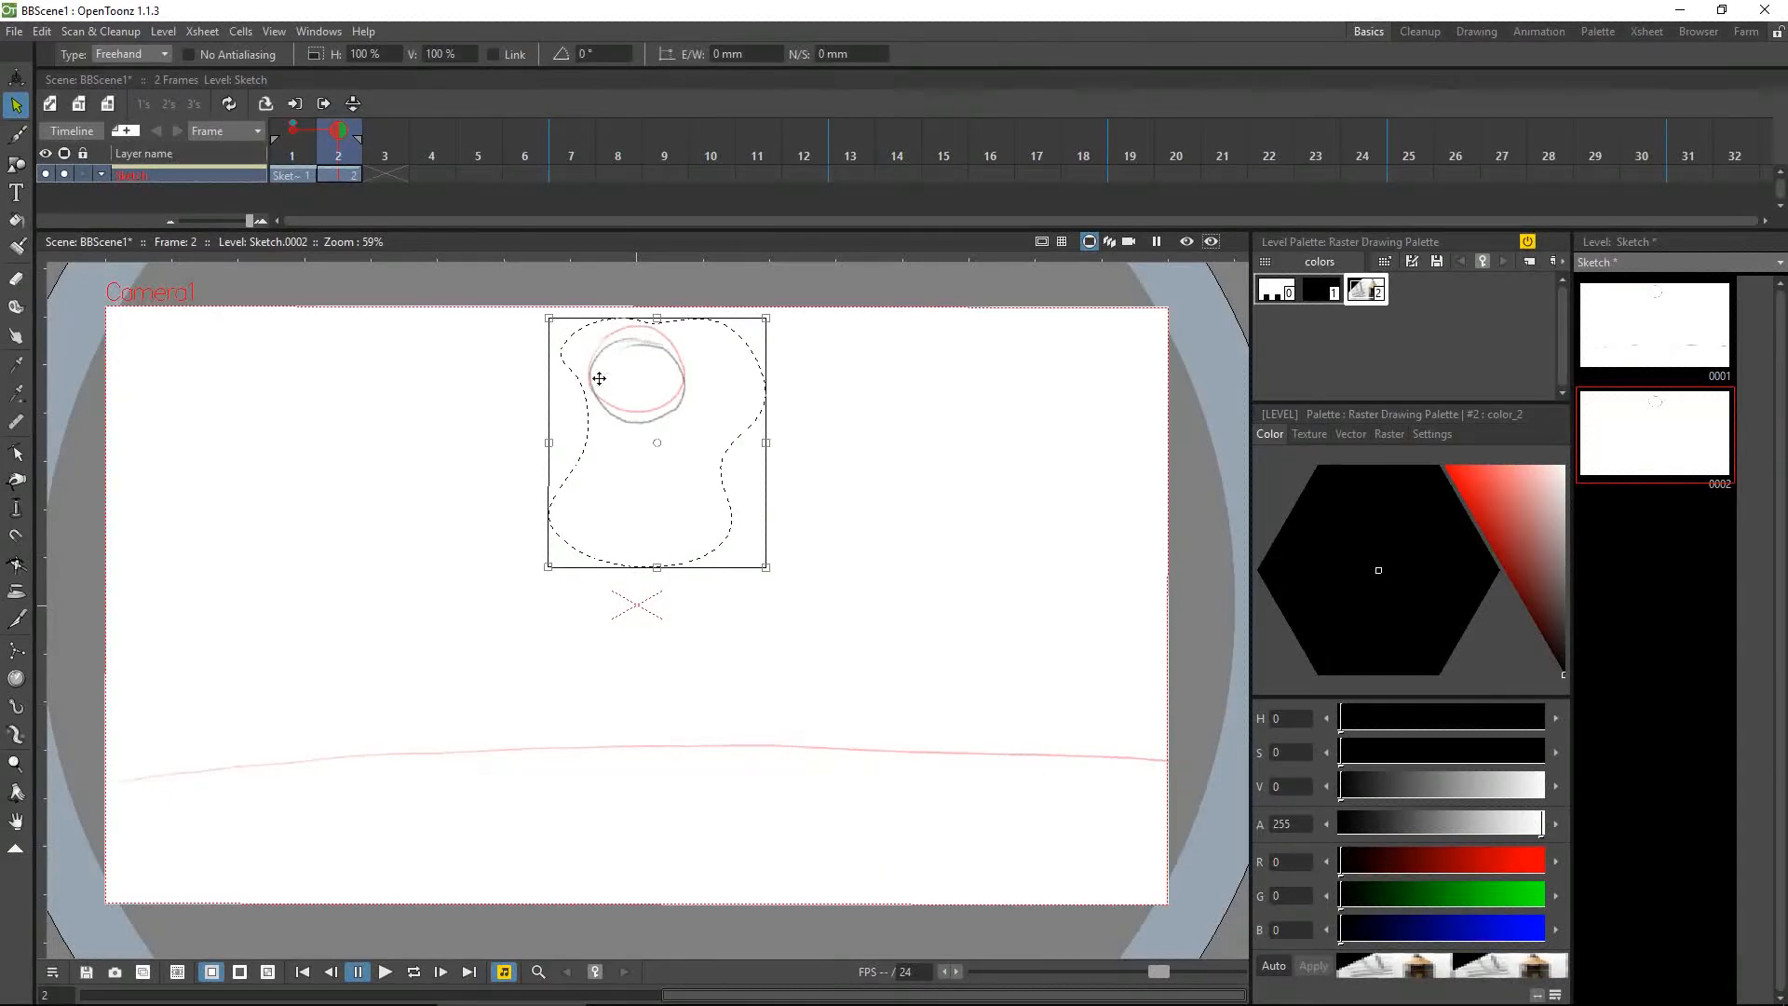
click(804, 391)
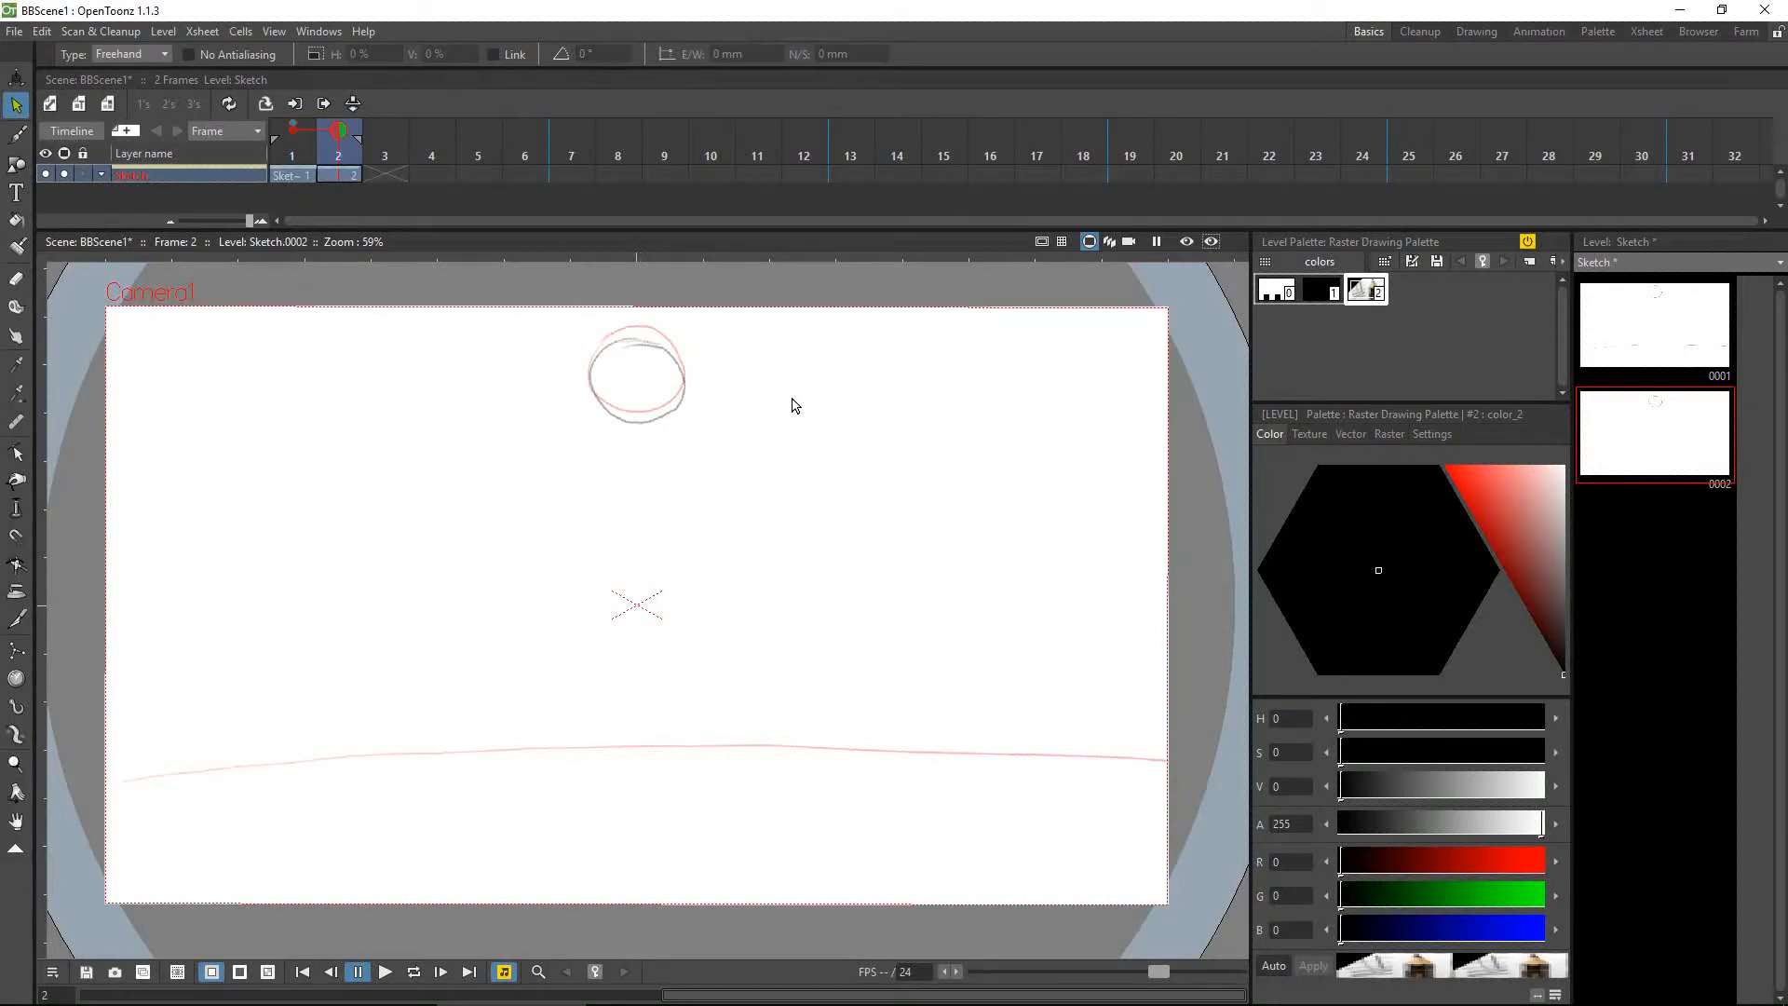
Draw the ball slightly lower on frame 3 and enclose it in a Rectangular selection
click(383, 175)
click(17, 135)
drag(596, 368, 652, 433)
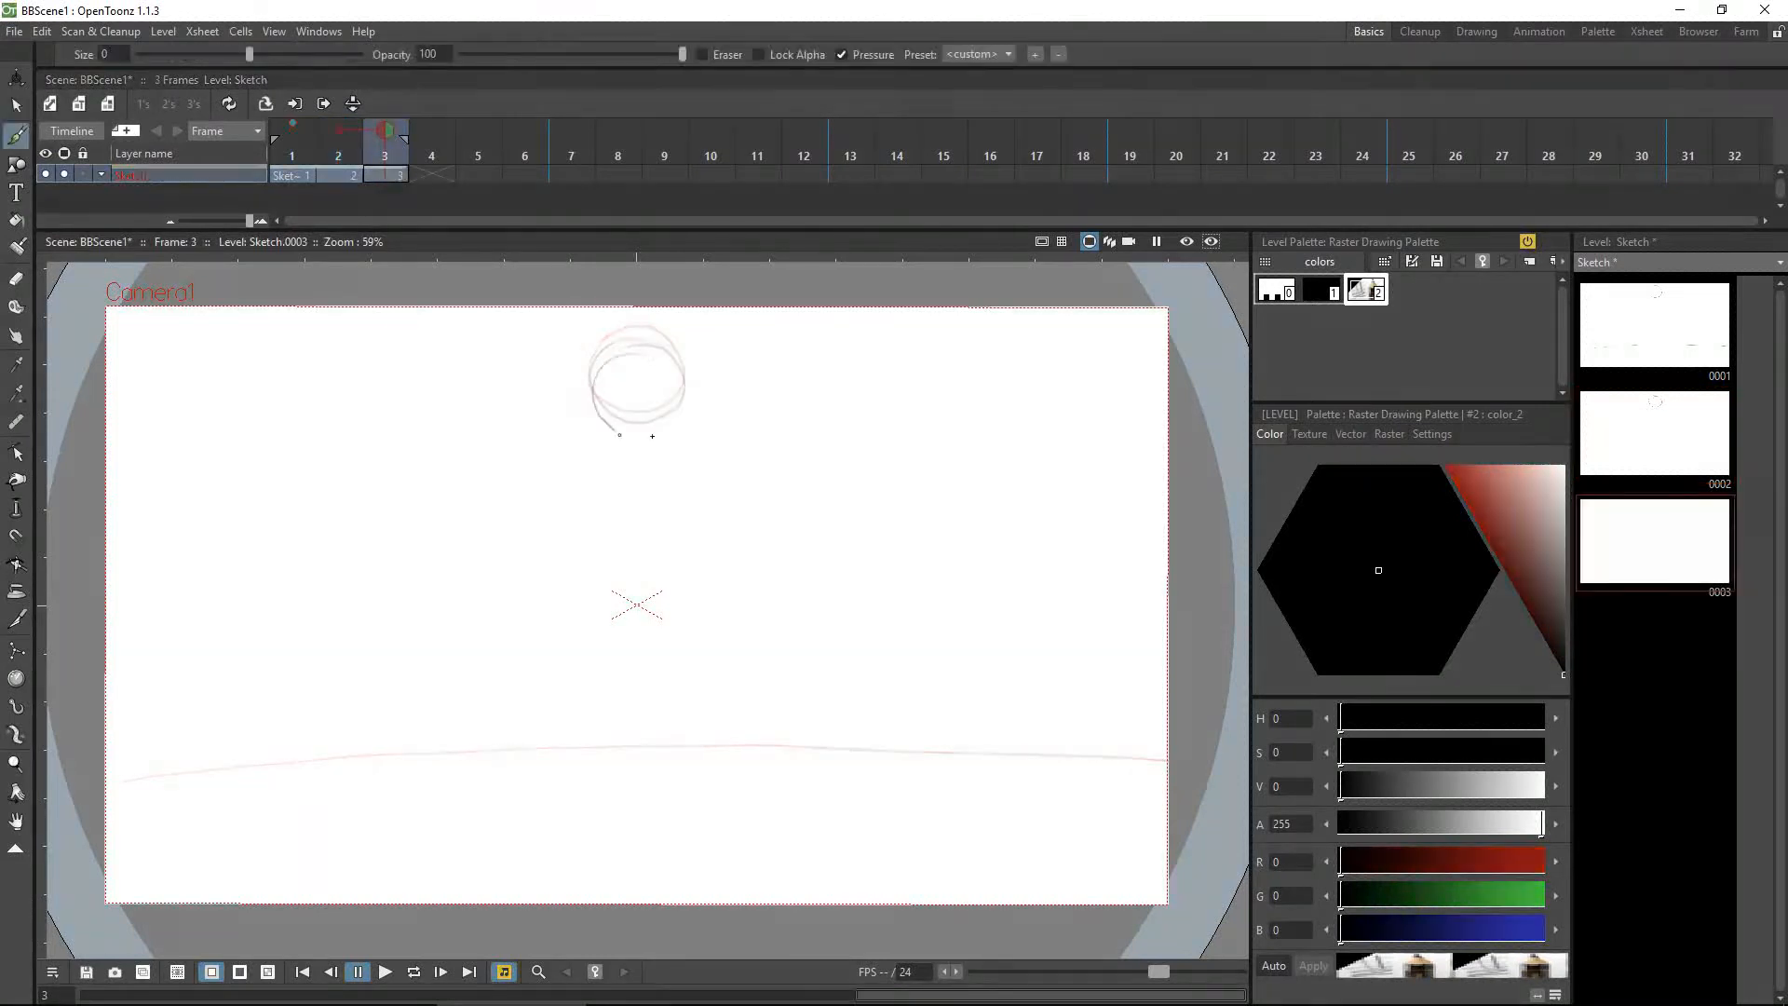
click(17, 106)
click(132, 54)
drag(557, 342, 714, 458)
Draw the ball a little lower on frame 4, select it with a rectangle and narrow it slightly
click(431, 175)
key(b)
mouse_move(638, 384)
mouse_down()
mouse_move(622, 386)
mouse_move(638, 383)
mouse_up()
key(s)
drag(552, 371, 794, 519)
drag(794, 443, 783, 443)
Draw the falling ball on frames 5 and 6, each time lower, undoing a stray stroke and selecting the ball for adjustment
key(b)
mouse_move(622, 444)
mouse_down()
mouse_move(674, 452)
mouse_move(643, 444)
mouse_move(642, 497)
mouse_up()
key(Right)
key(ctrl+z)
key(Right)
key(s)
drag(496, 464, 745, 629)
key(b)
key(Right)
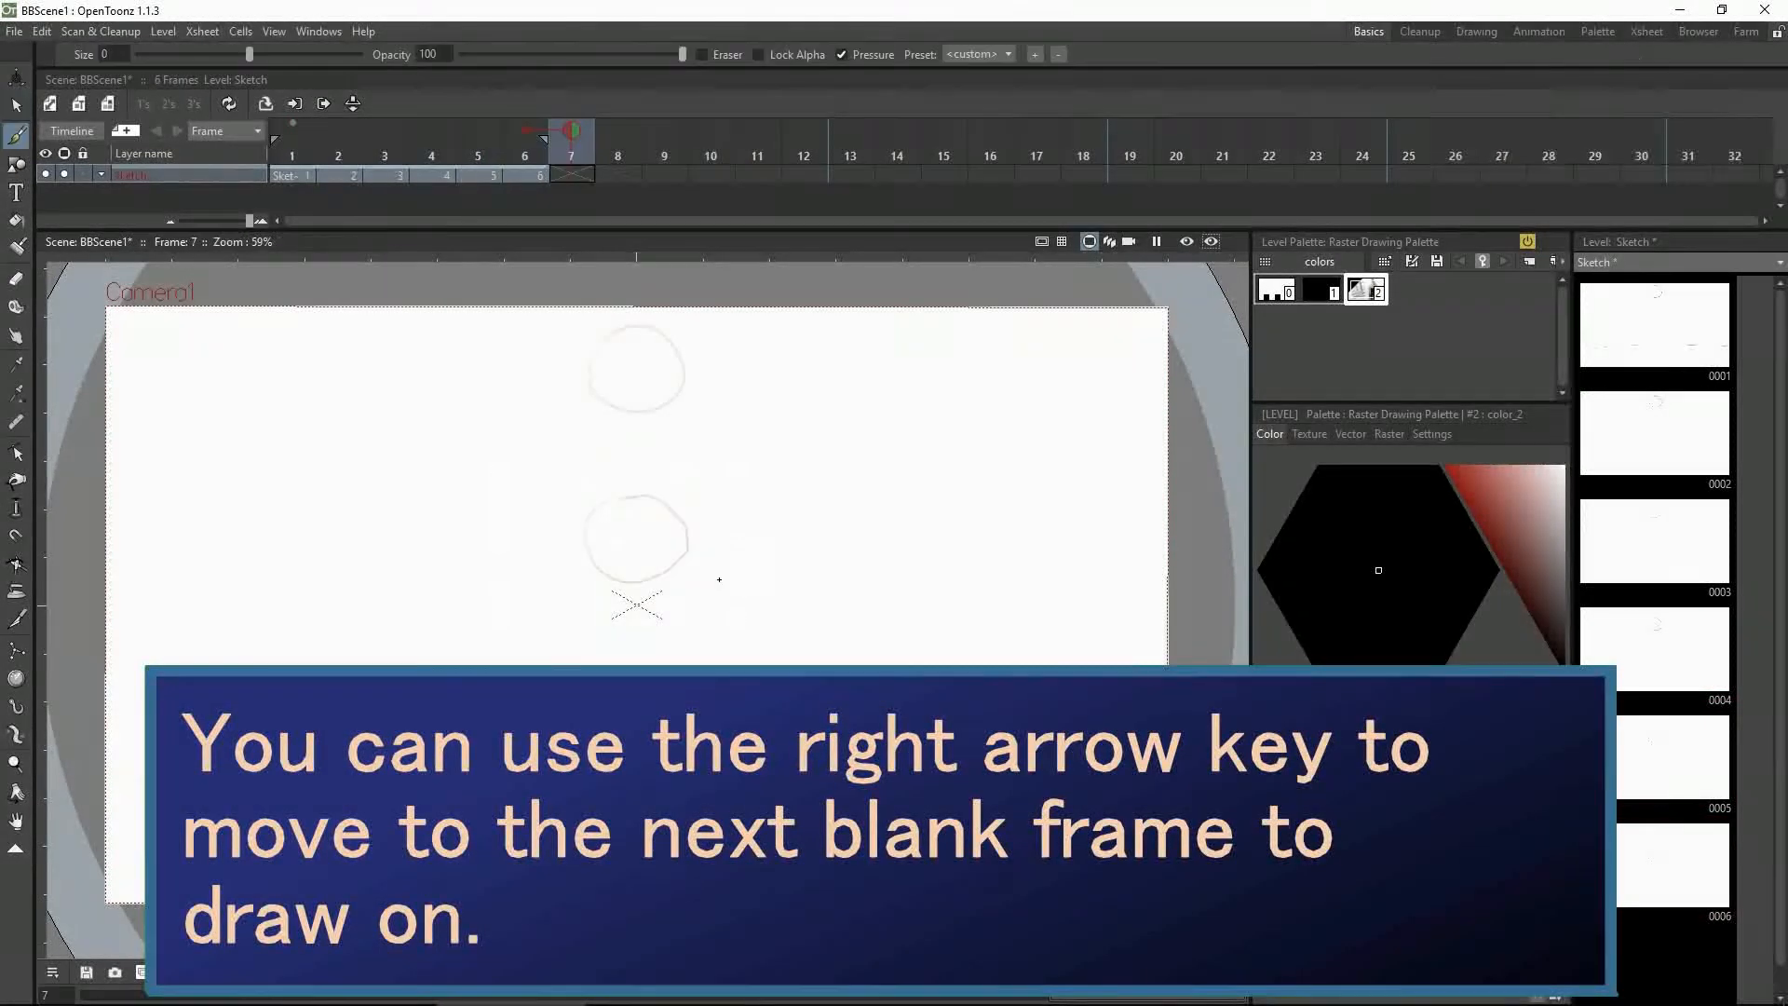
Draw the ball progressively lower on frames 7, 8 and 9, ending just below the ground line
drag(635, 563, 626, 564)
key(Right)
mouse_move(637, 640)
mouse_down()
mouse_move(605, 656)
mouse_move(626, 642)
mouse_up()
key(Right)
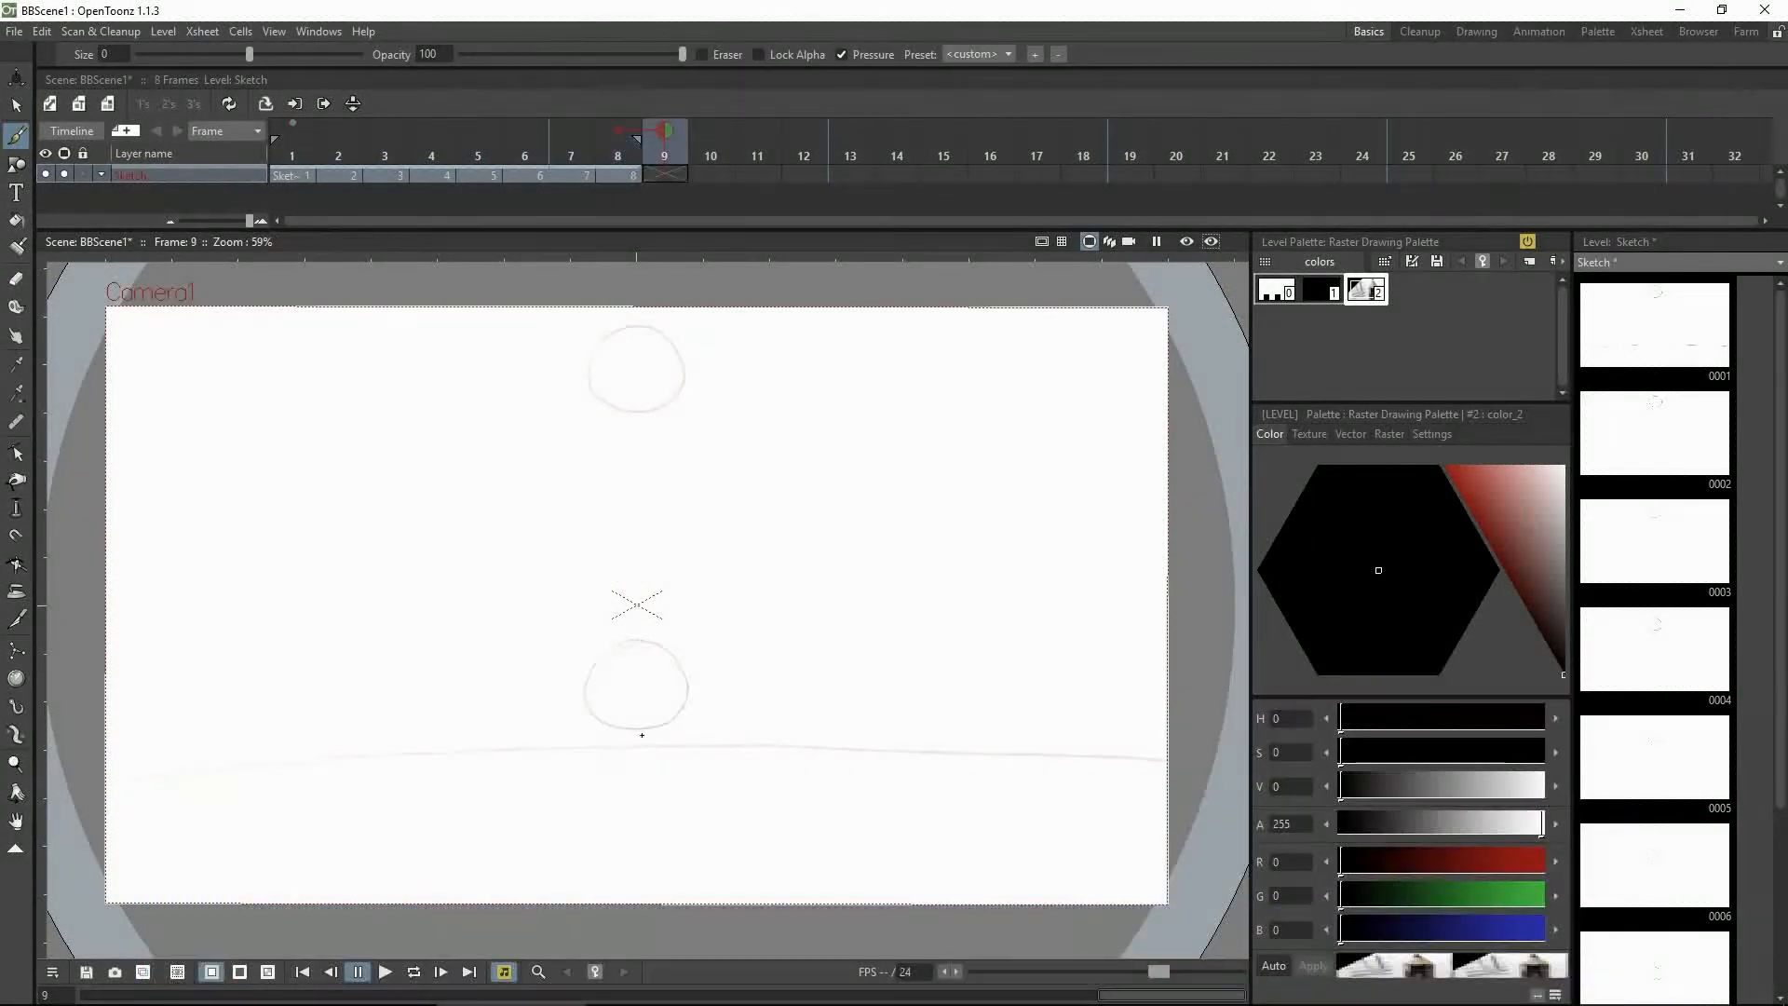
mouse_move(639, 739)
mouse_down()
mouse_move(589, 780)
mouse_move(623, 745)
mouse_up()
key(Right)
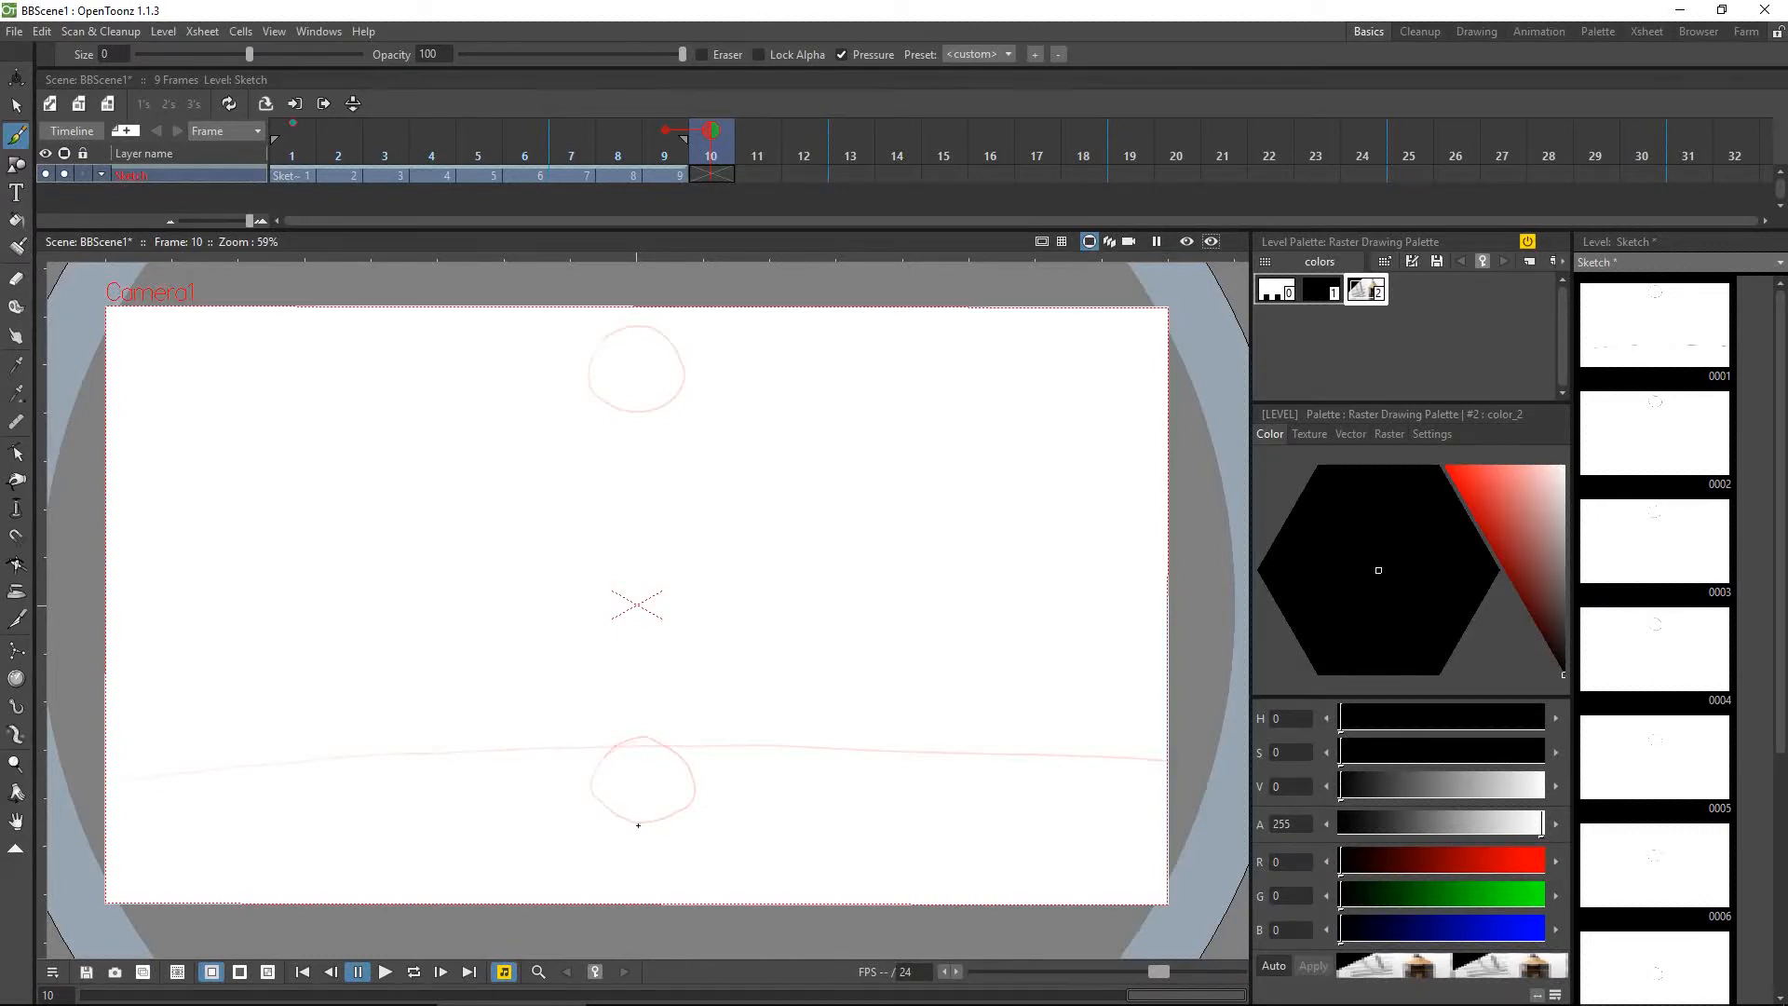
Draw the ball's impact on frames 10 to 12, flattening it into a wide ellipse on frame 12
mouse_move(638, 826)
mouse_down()
mouse_move(670, 818)
mouse_move(638, 827)
mouse_up()
key(period)
key(period)
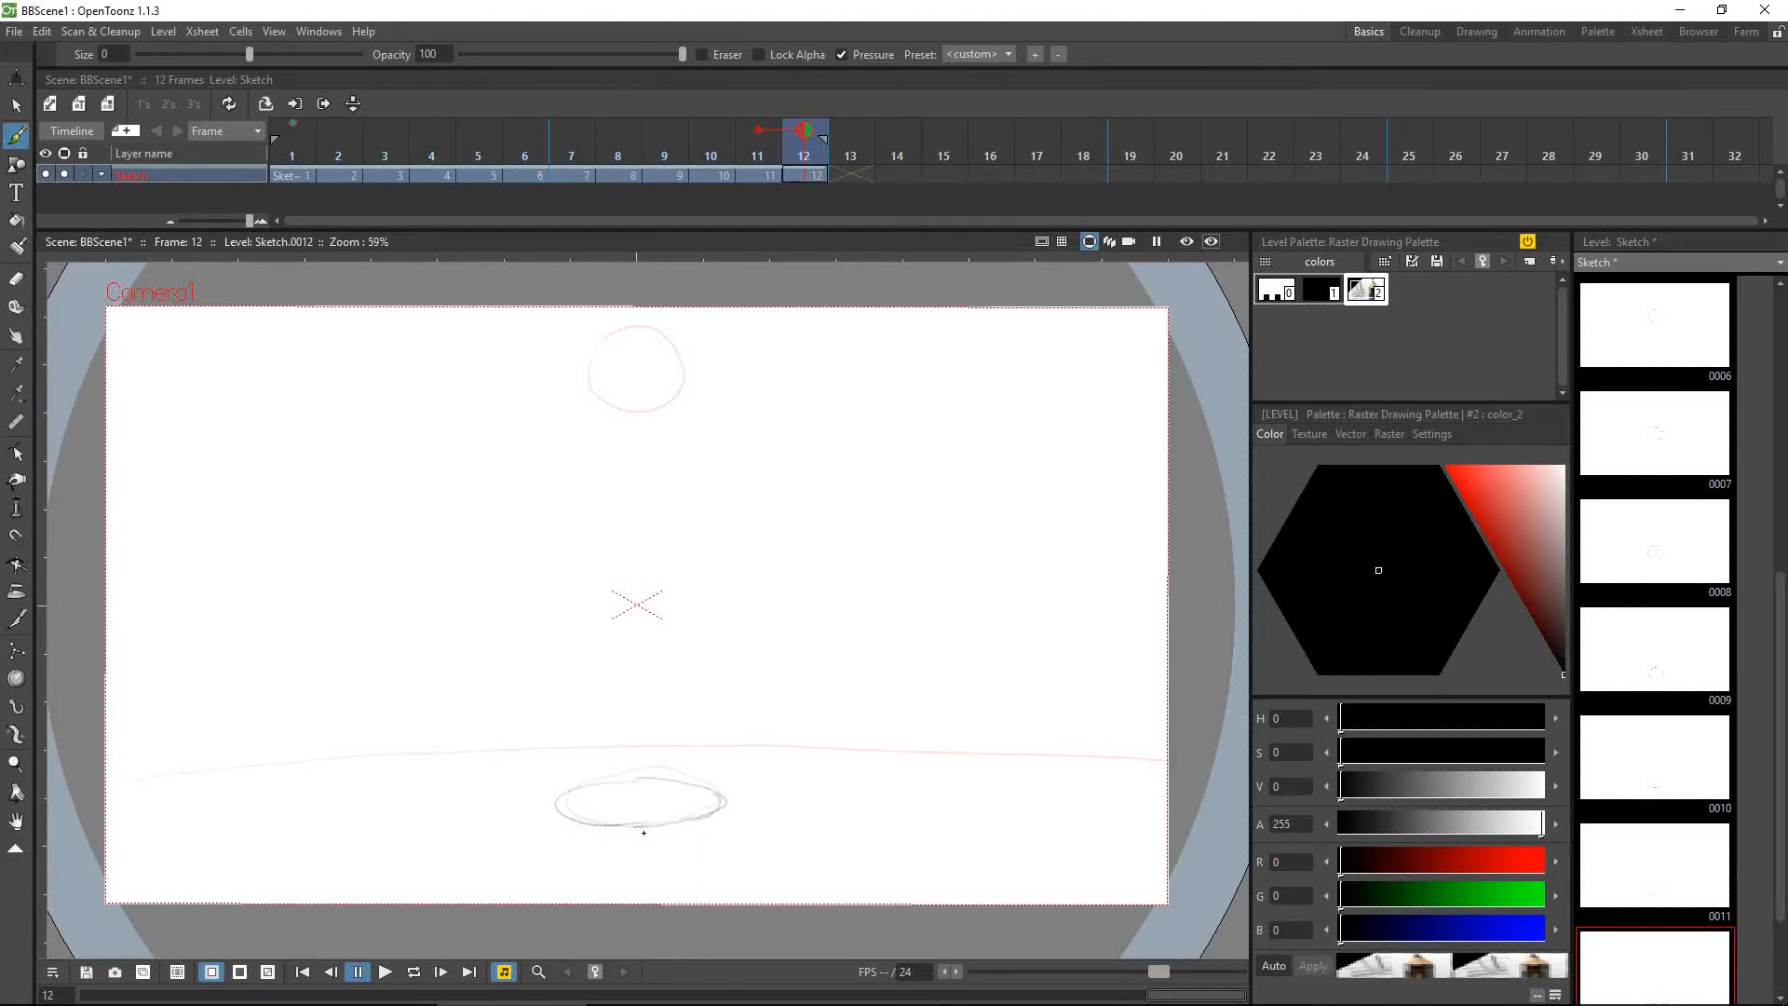
Draw a round ball over the onion-skinned squashed one on frame 13 and save the scene
key(period)
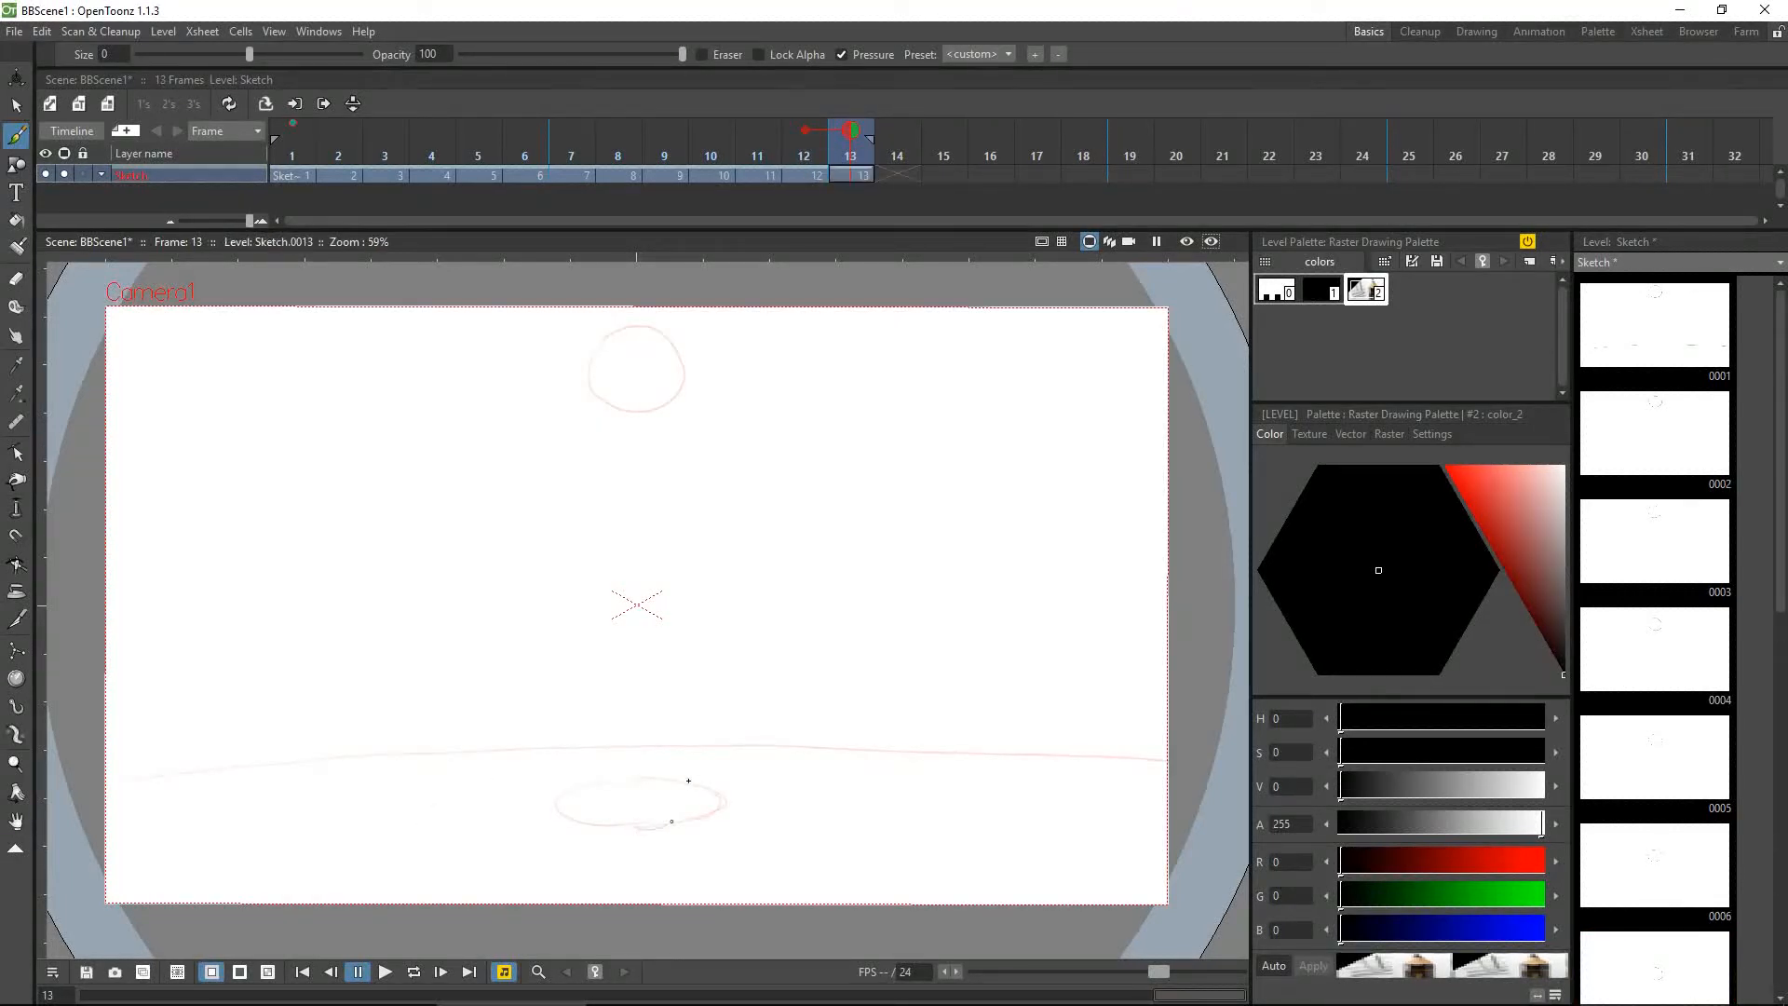
mouse_move(686, 782)
mouse_down()
mouse_move(597, 778)
mouse_move(654, 826)
mouse_up()
key(ctrl+s)
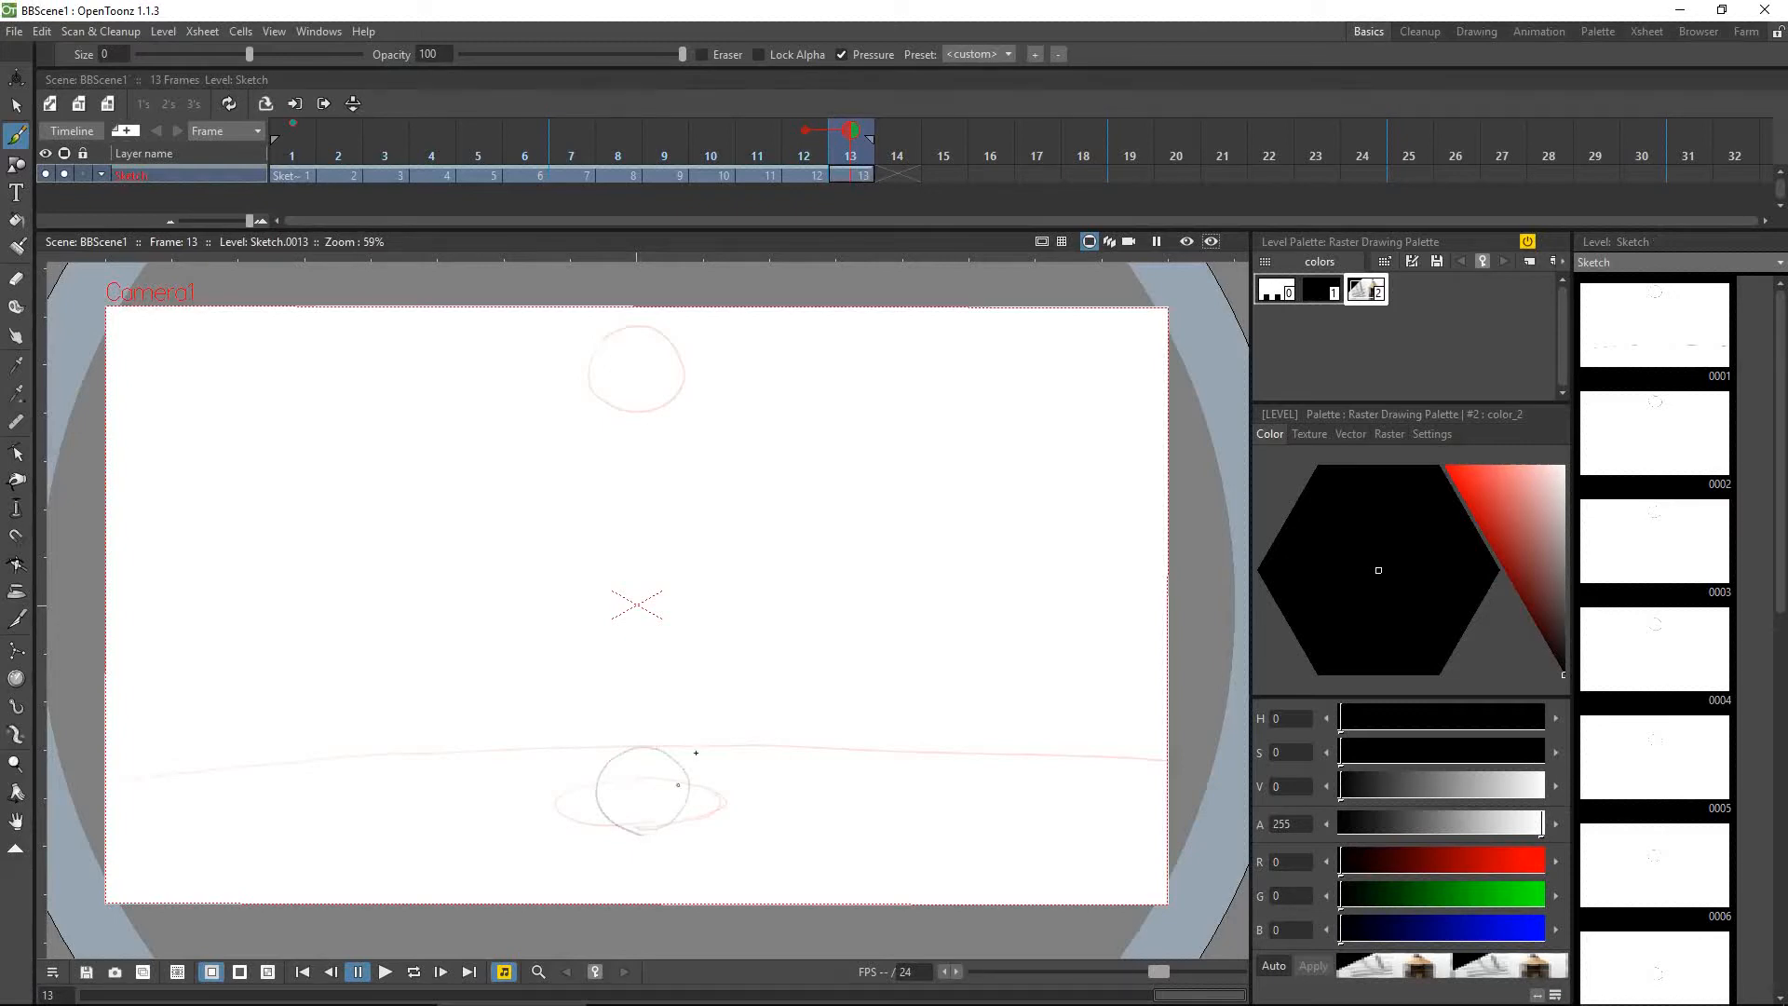
Insert an empty cell at frame 13 between the squashed and round balls, and turn on relative onion skin for the following frame
click(812, 174)
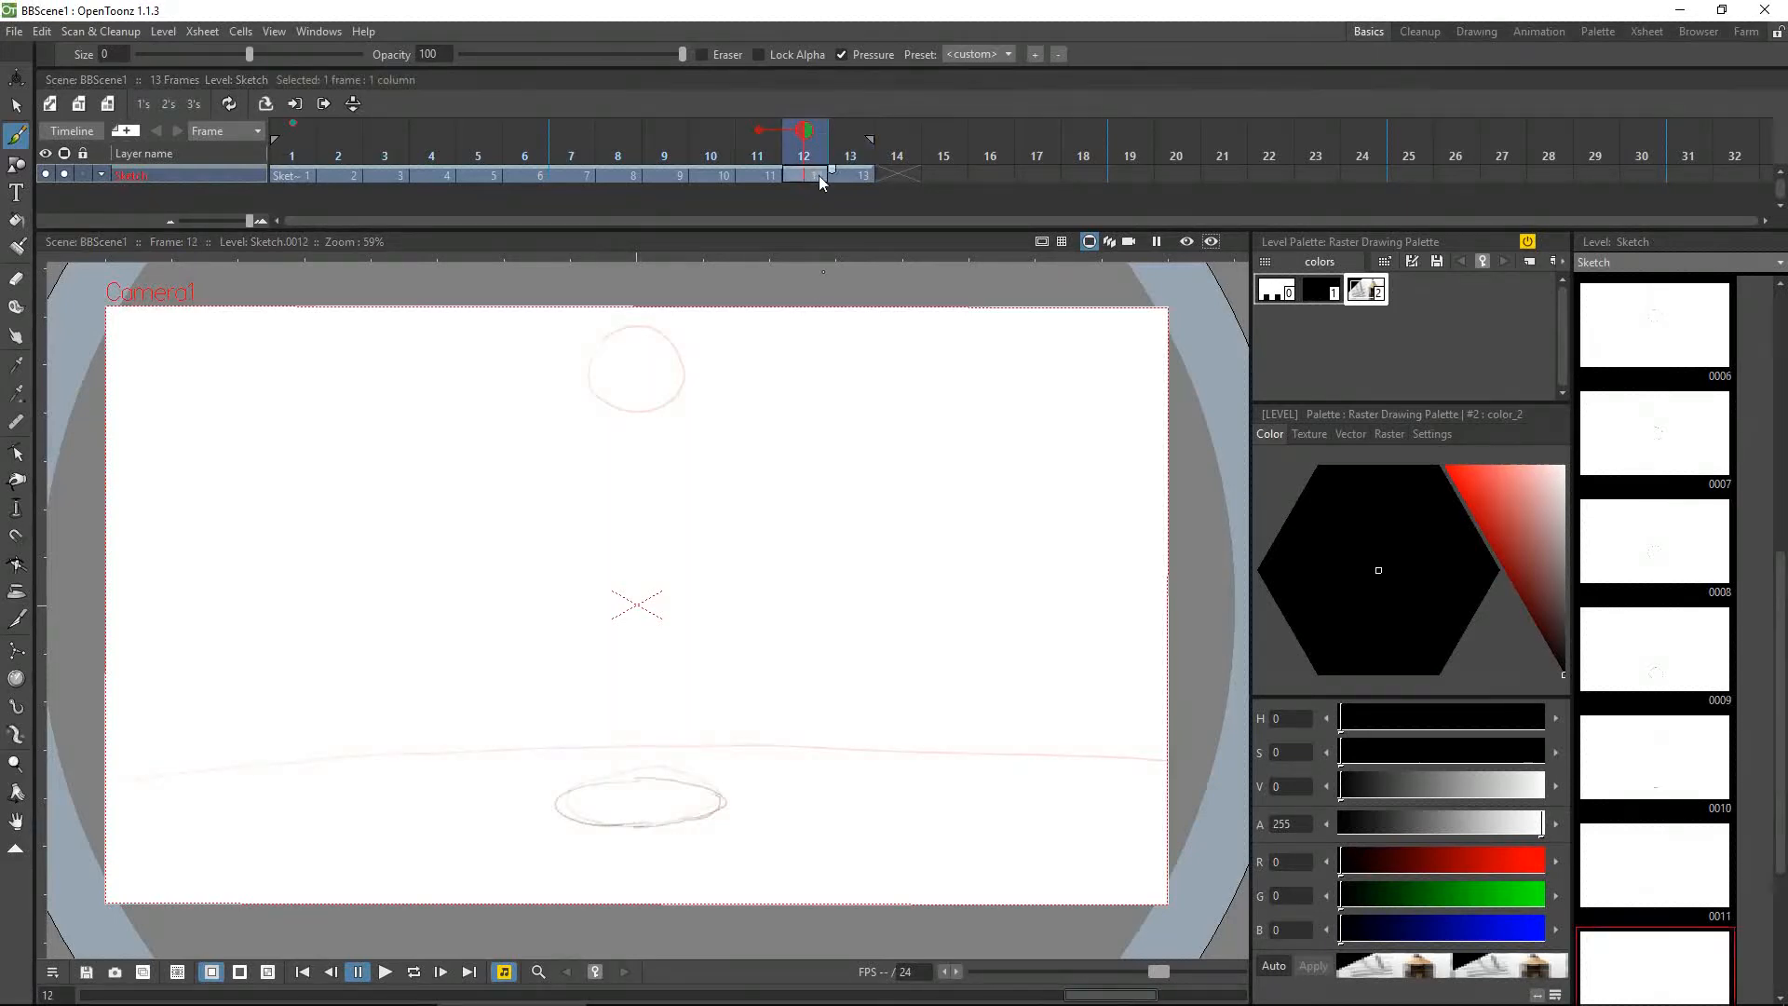
click(851, 173)
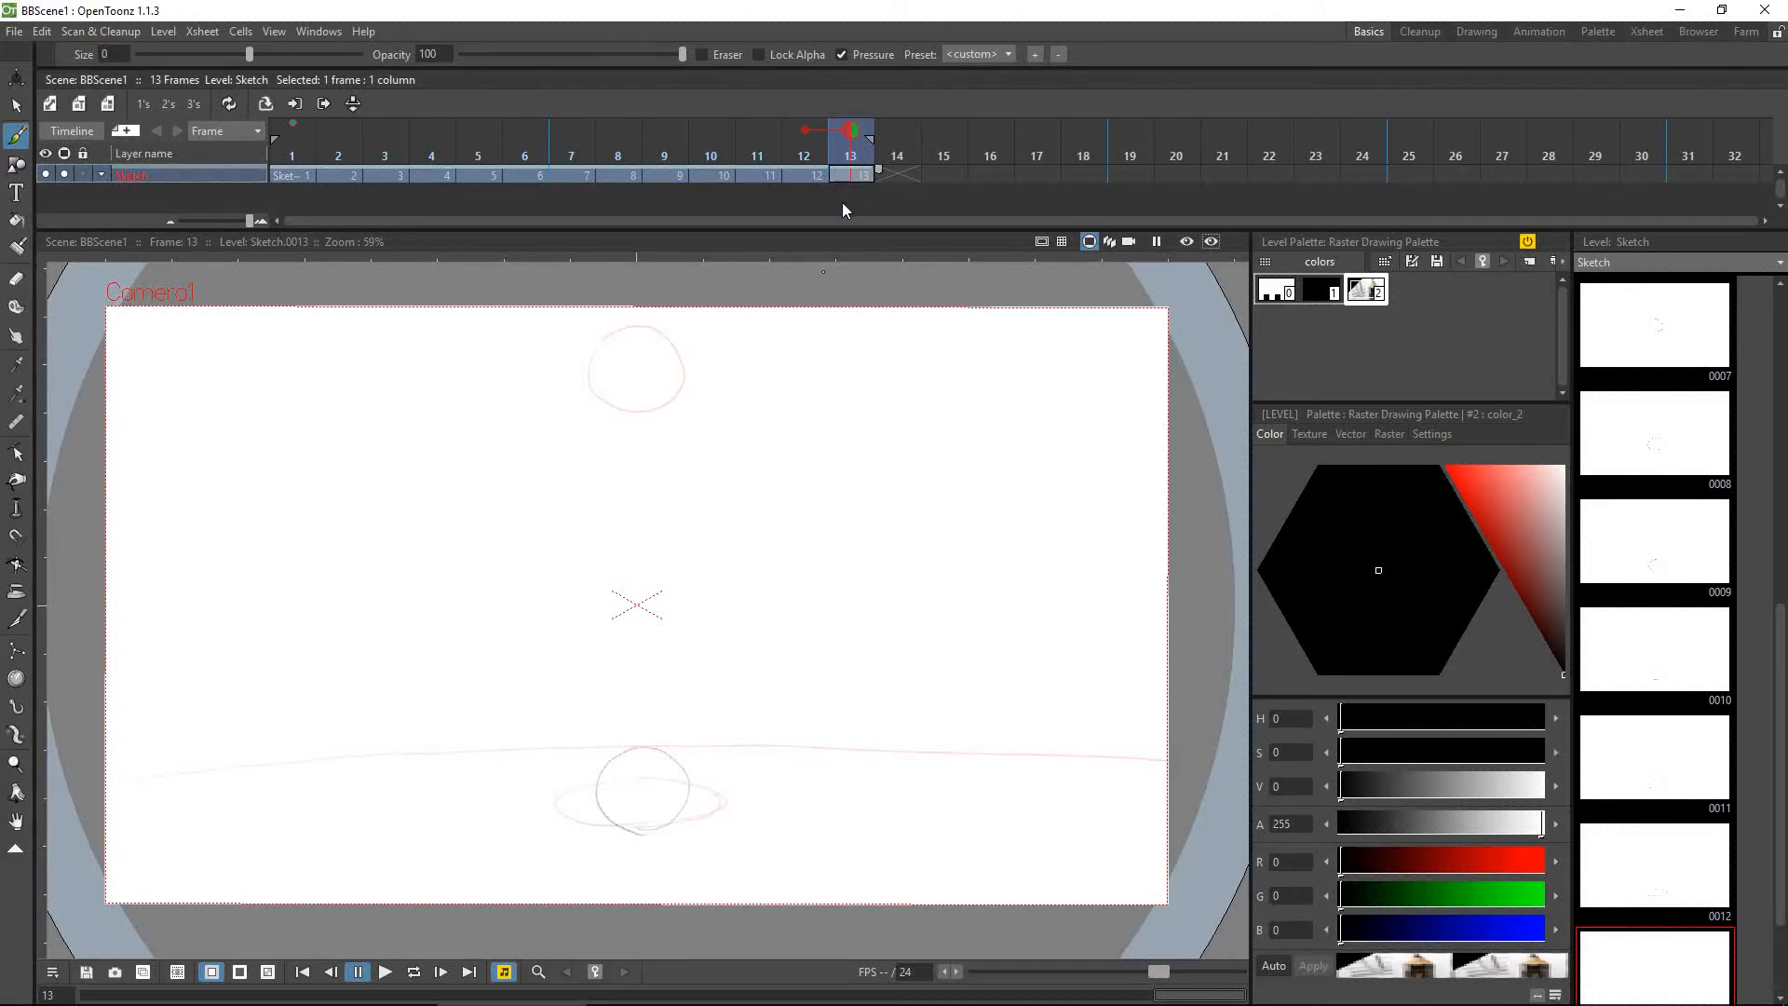
key(Insert)
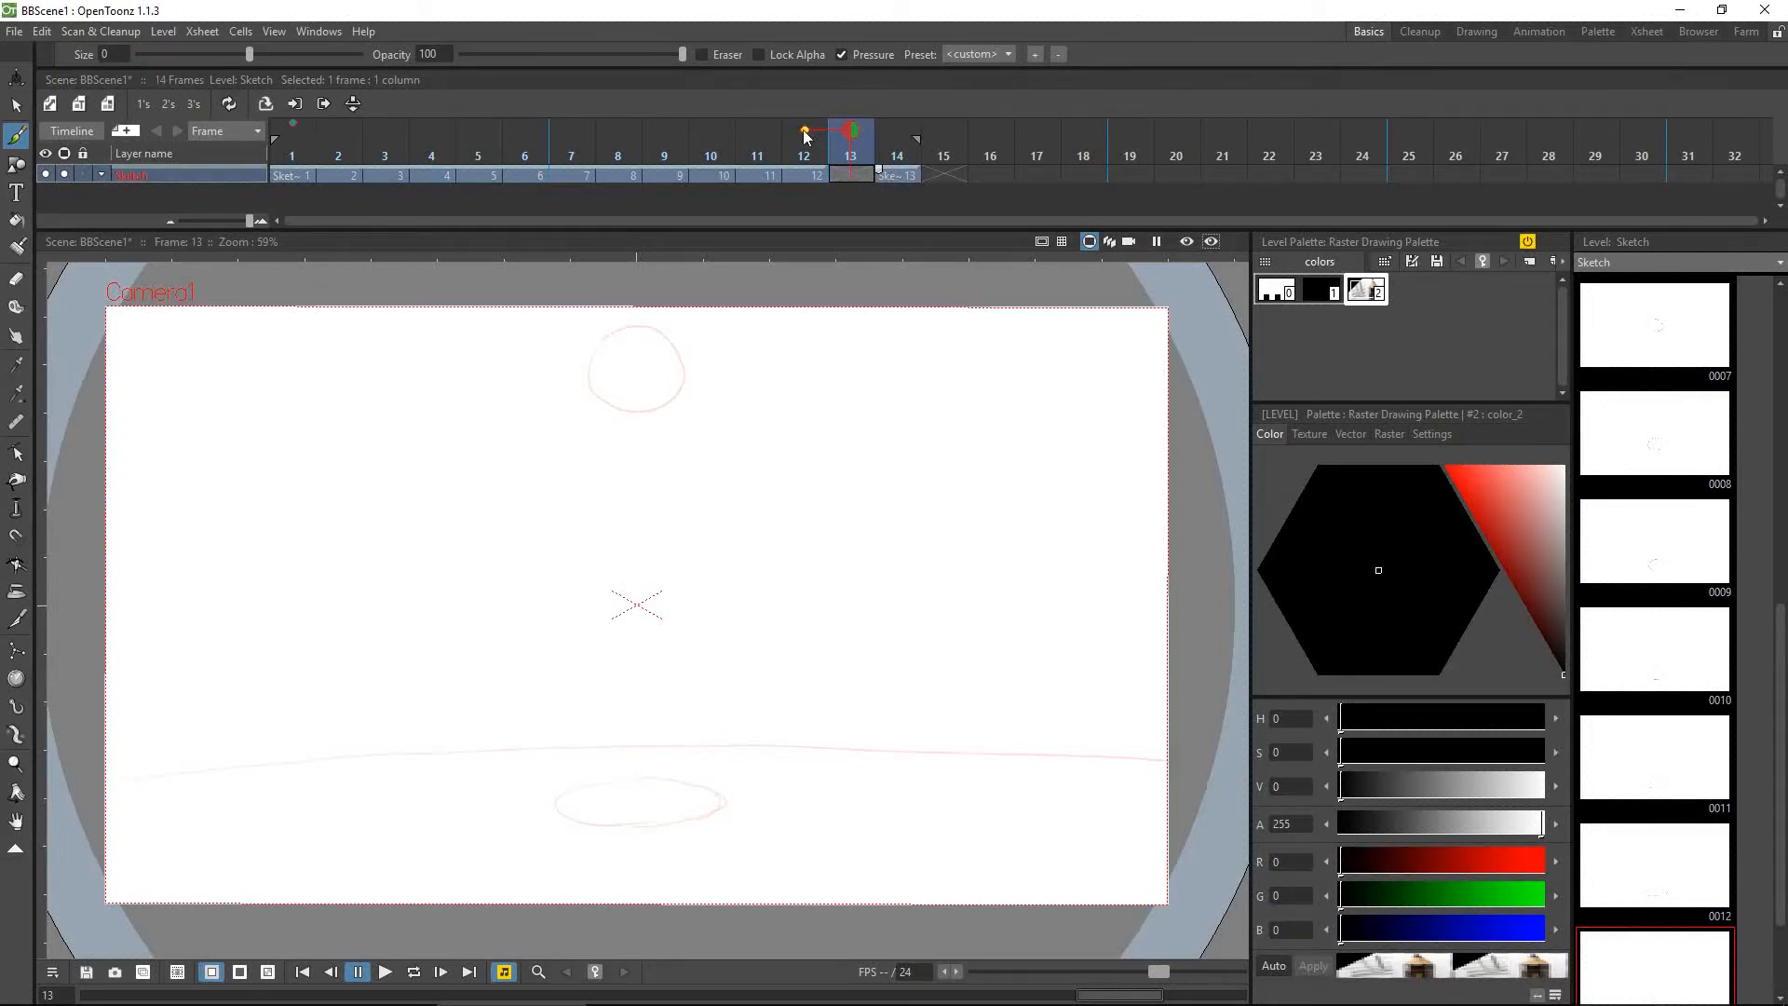
click(898, 135)
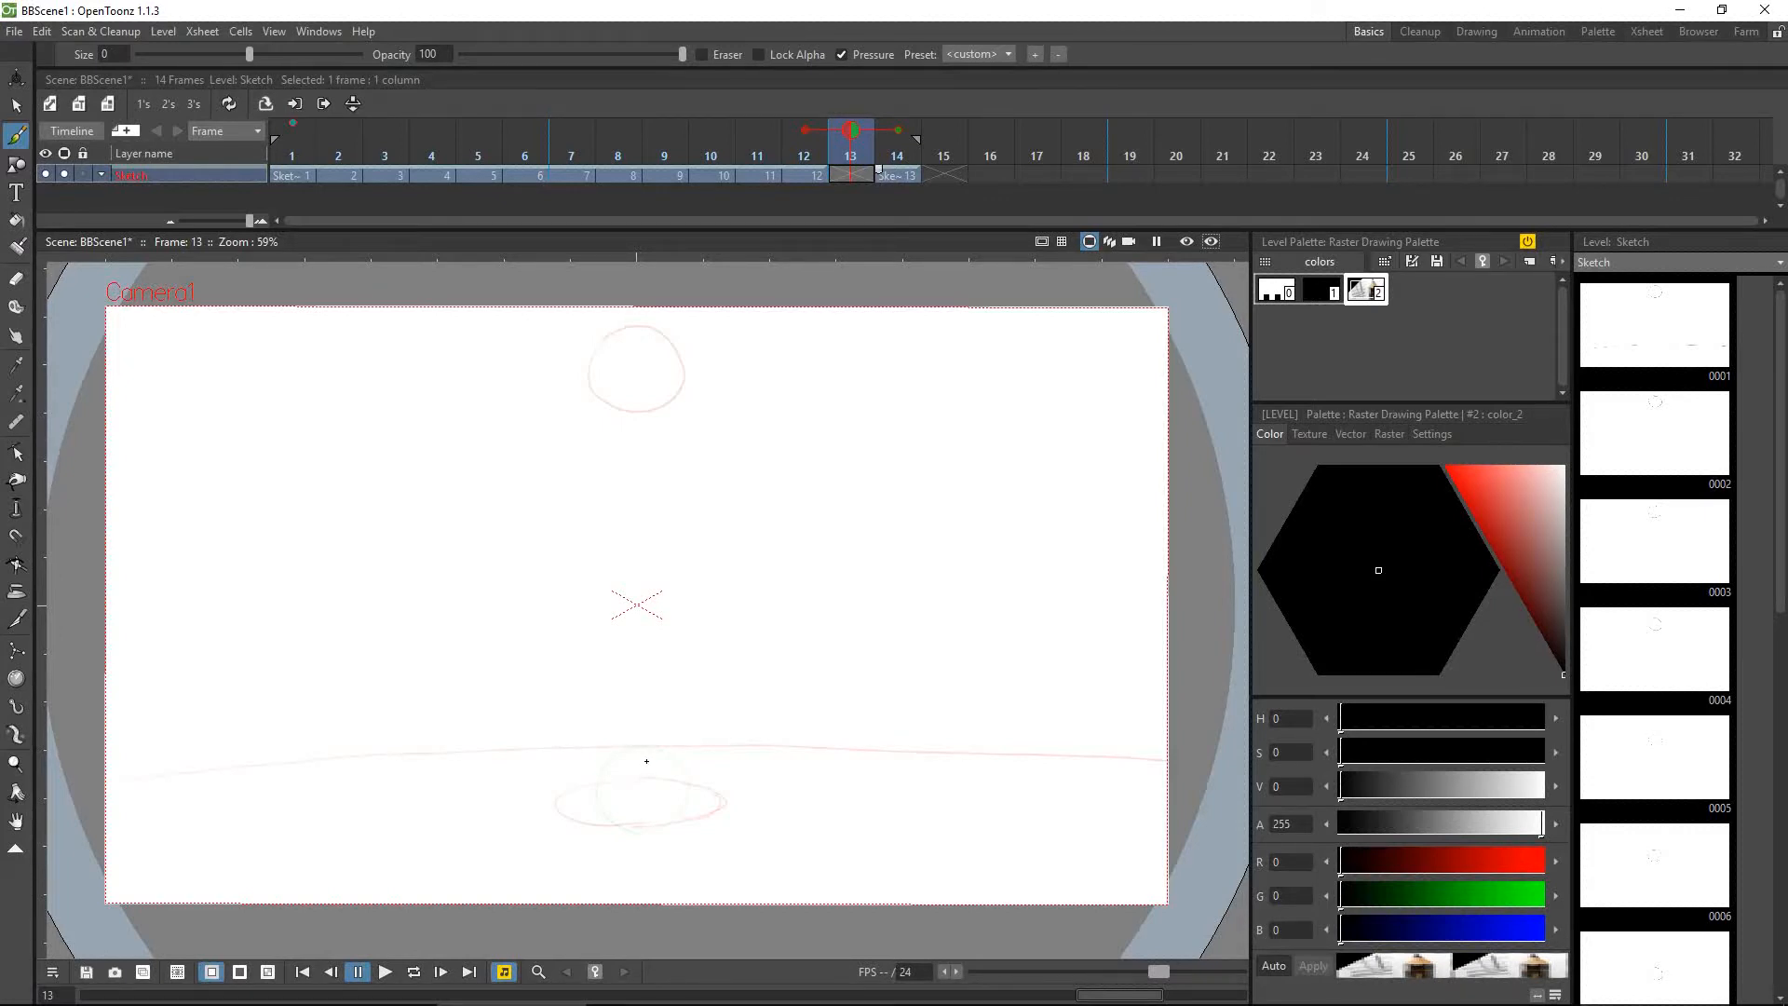
Draw a half-squashed in-between ball on frame 13 and scrub frames 11 to 14 to check the motion
drag(646, 761, 622, 762)
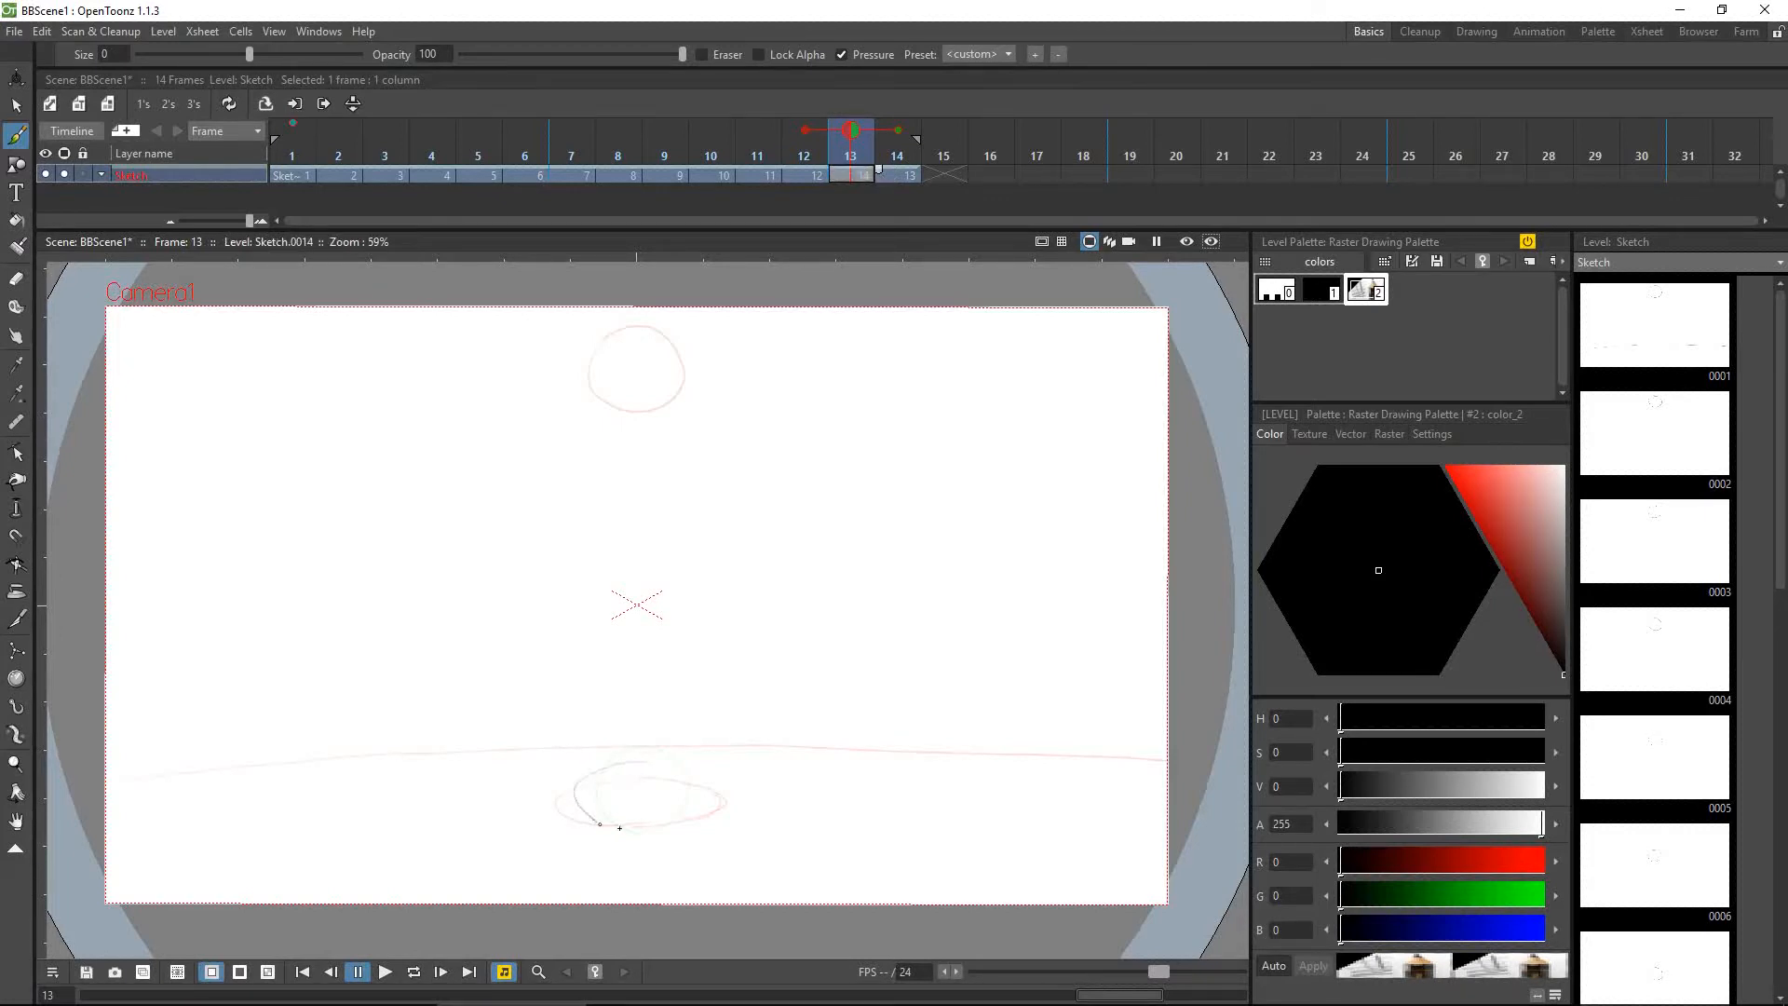
mouse_move(620, 827)
mouse_down()
mouse_move(706, 799)
mouse_move(689, 762)
mouse_move(644, 769)
mouse_up()
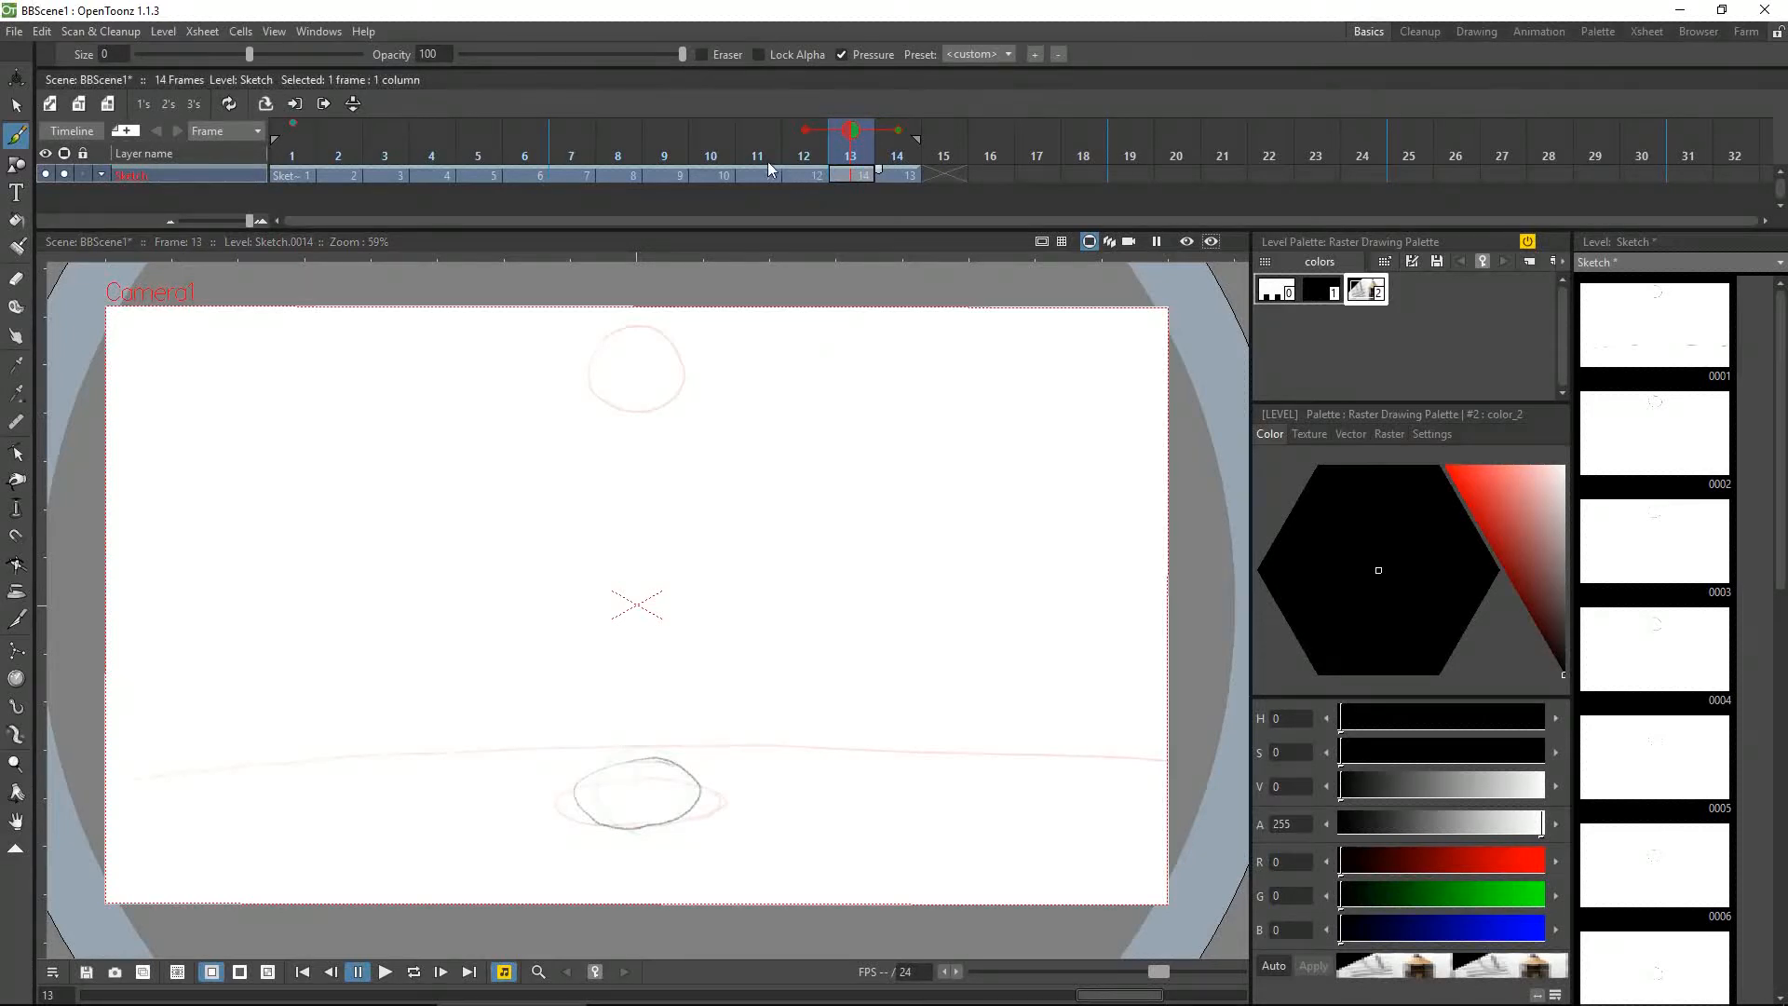
drag(760, 155, 908, 147)
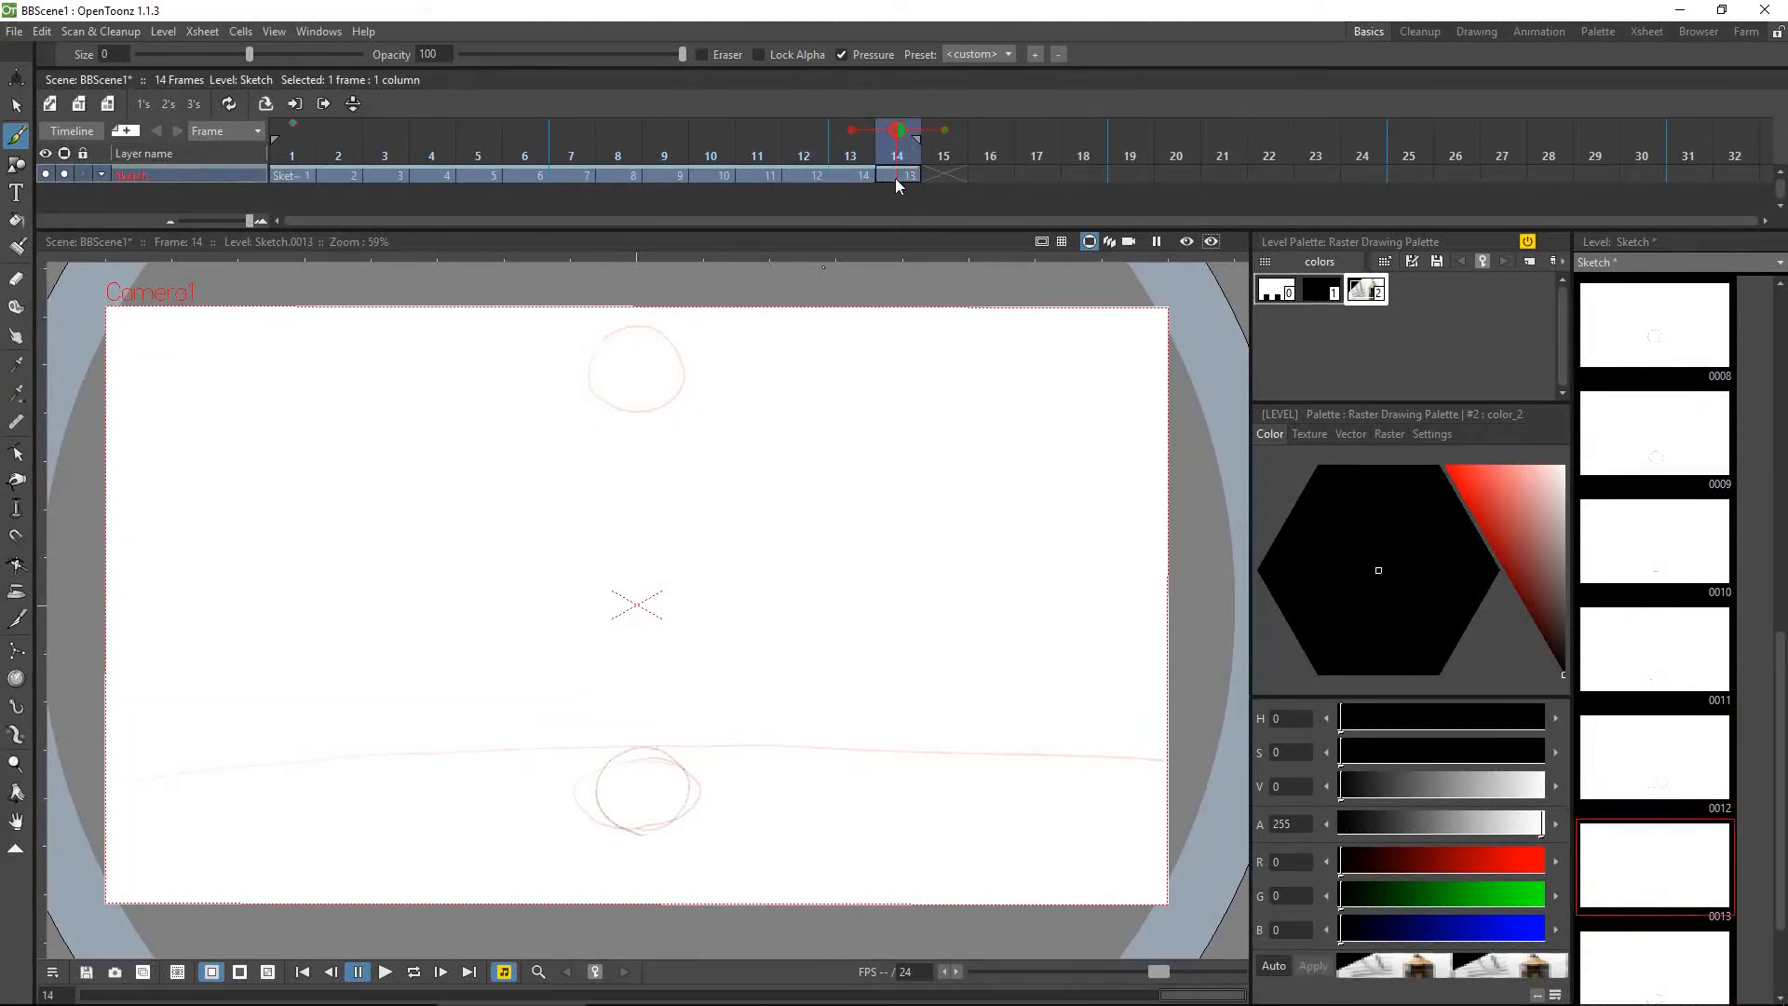
Autorenumber the Sketch level's cells on frames 1 to 14 and review frames 13 and 14
click(858, 171)
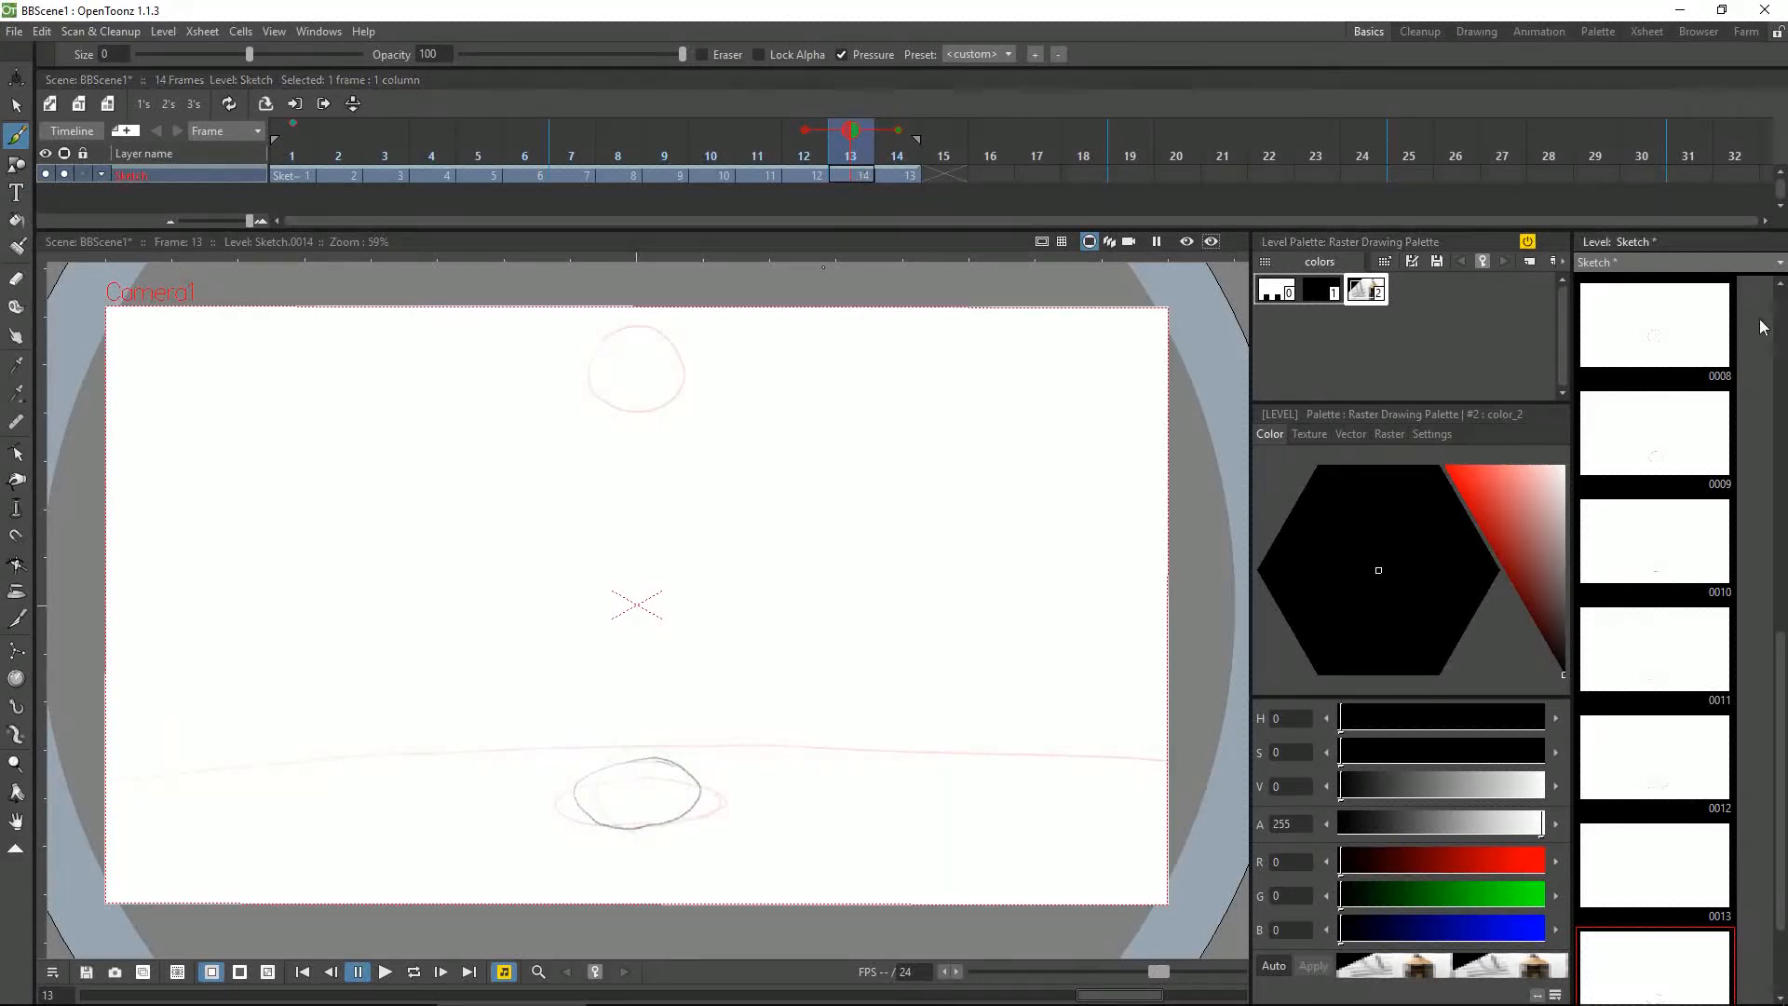
drag(1780, 665, 1786, 801)
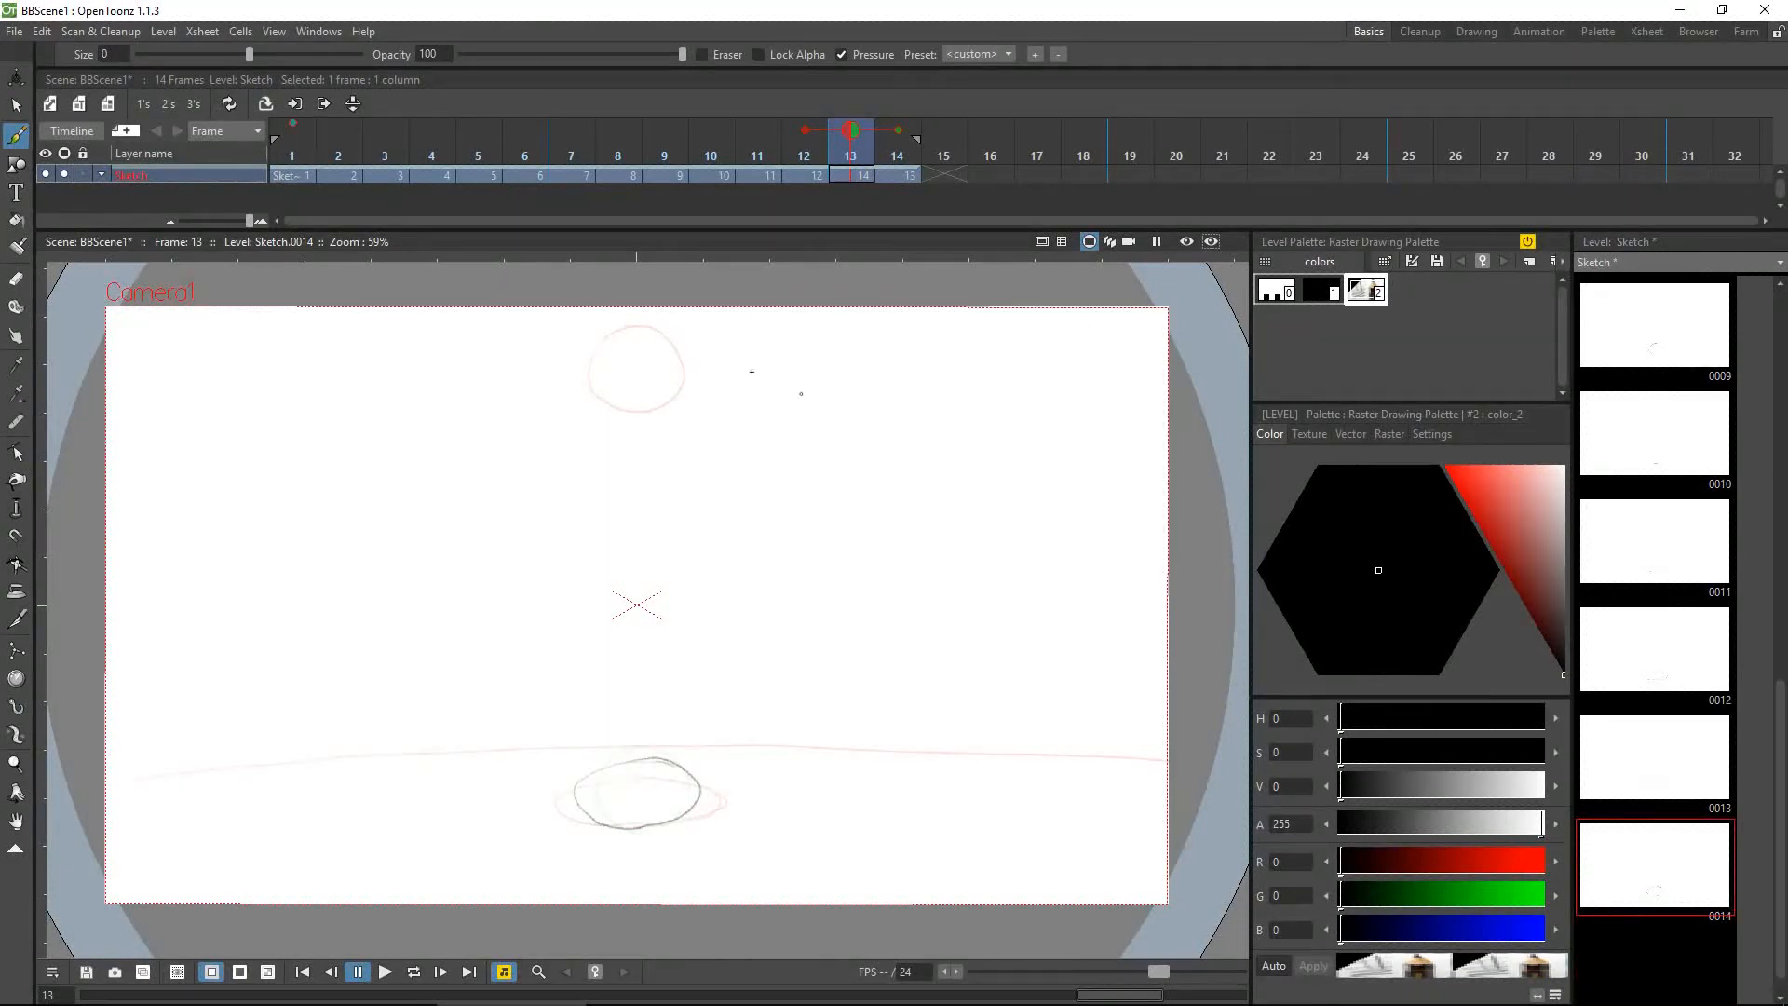
click(850, 153)
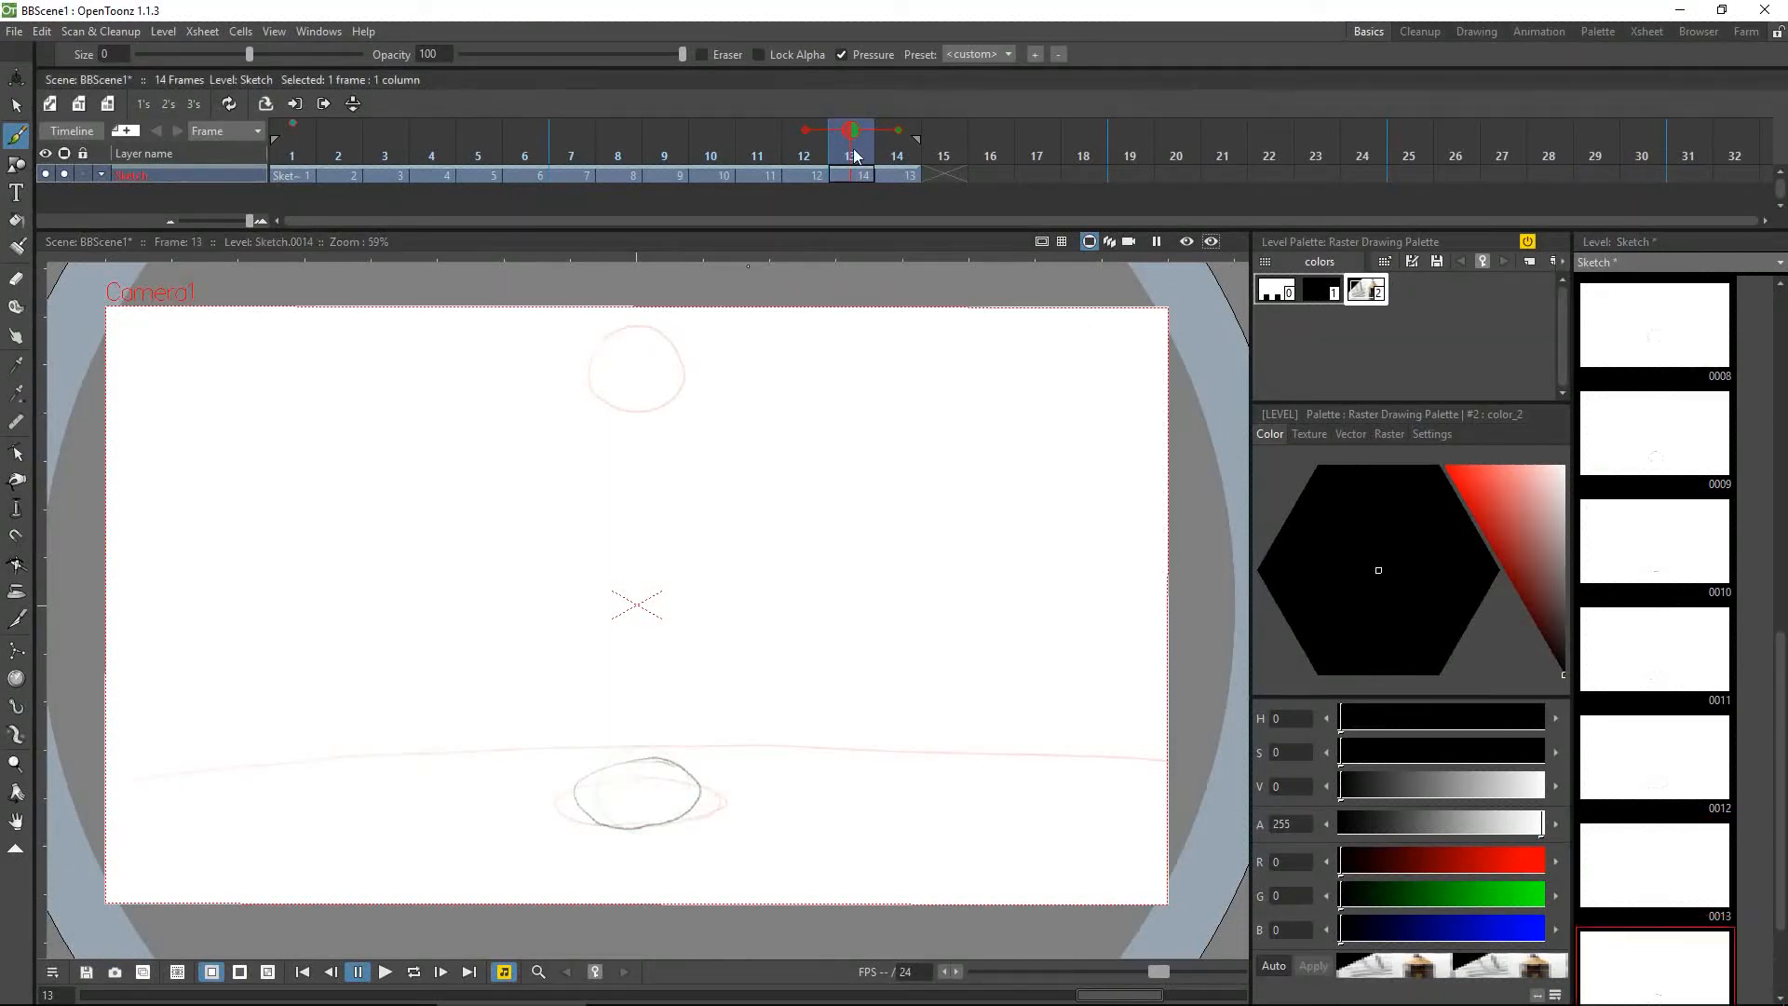
click(284, 177)
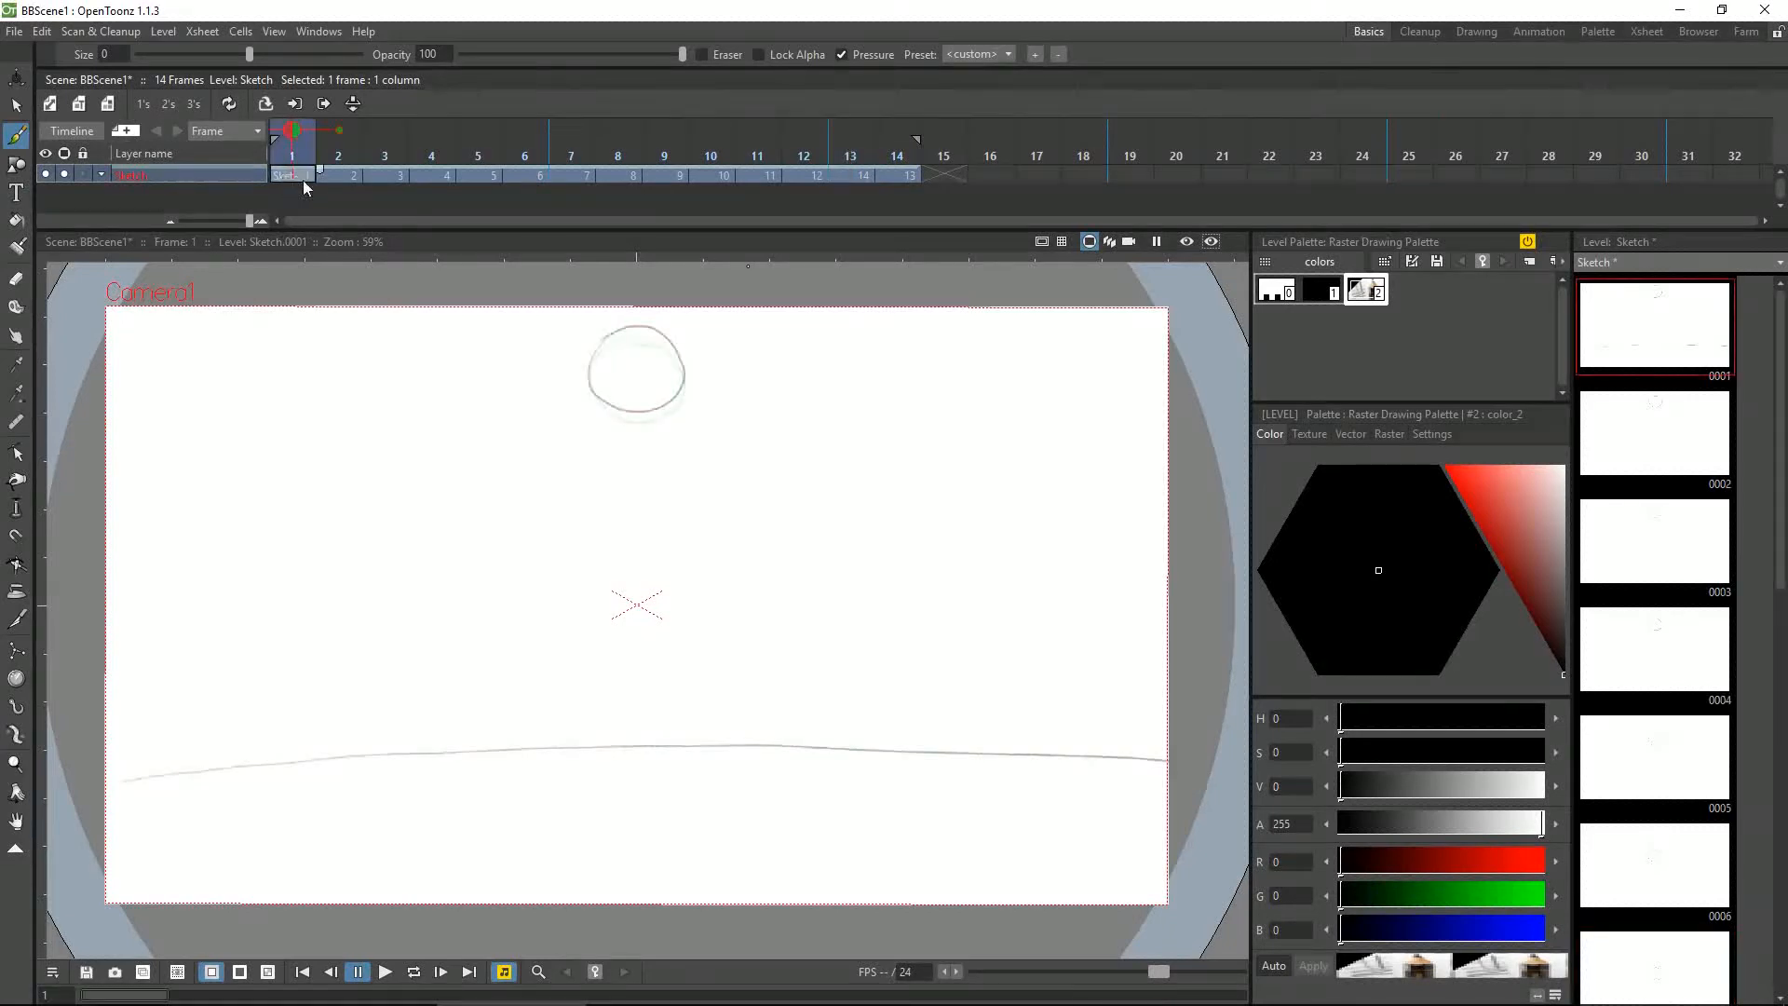
shift+click(898, 175)
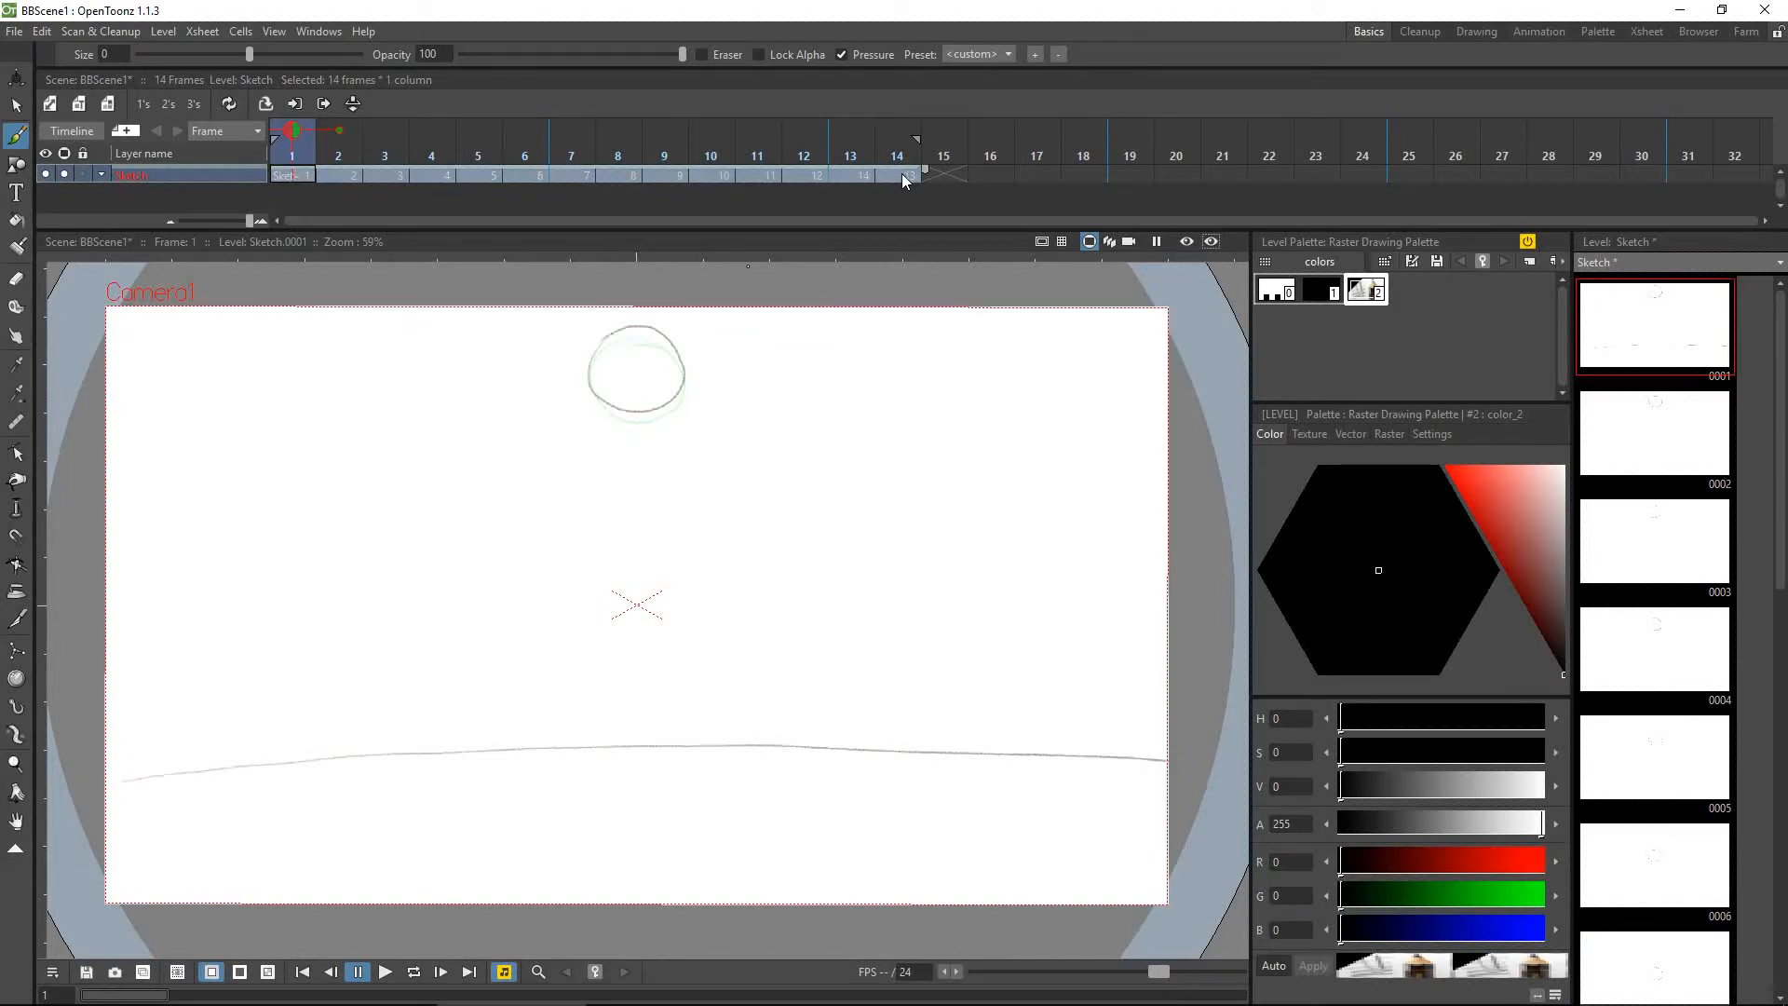
right_click(902, 175)
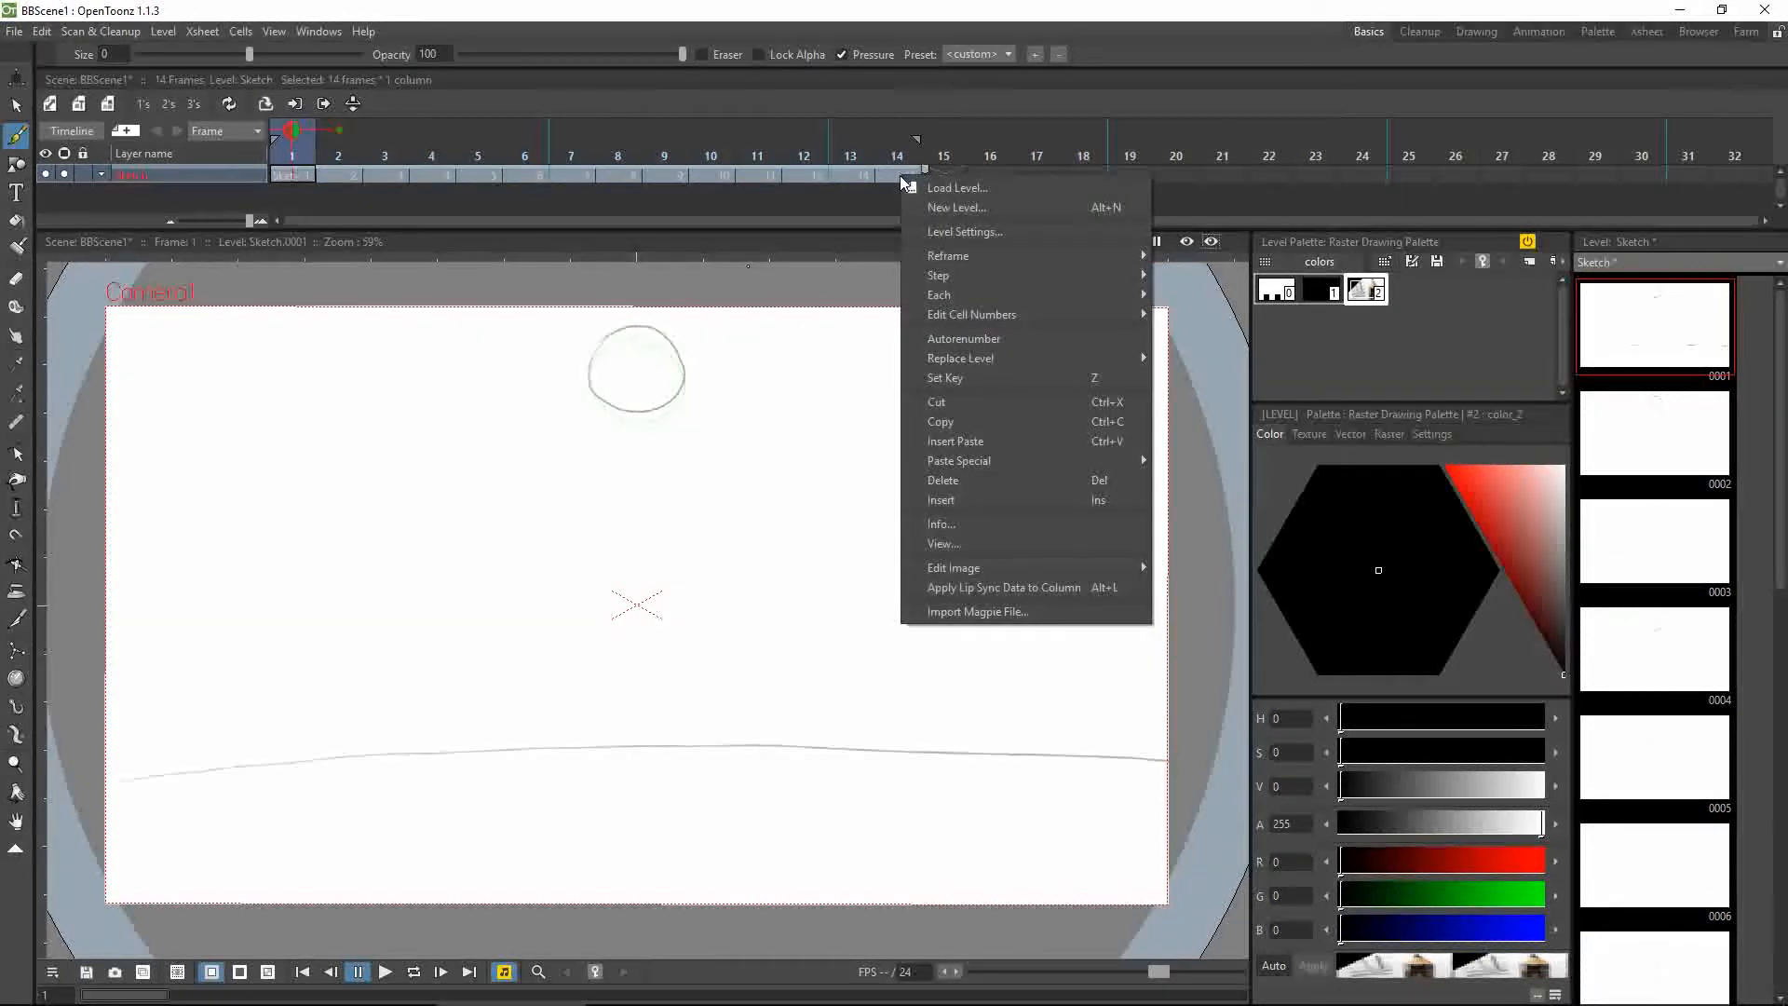
click(996, 338)
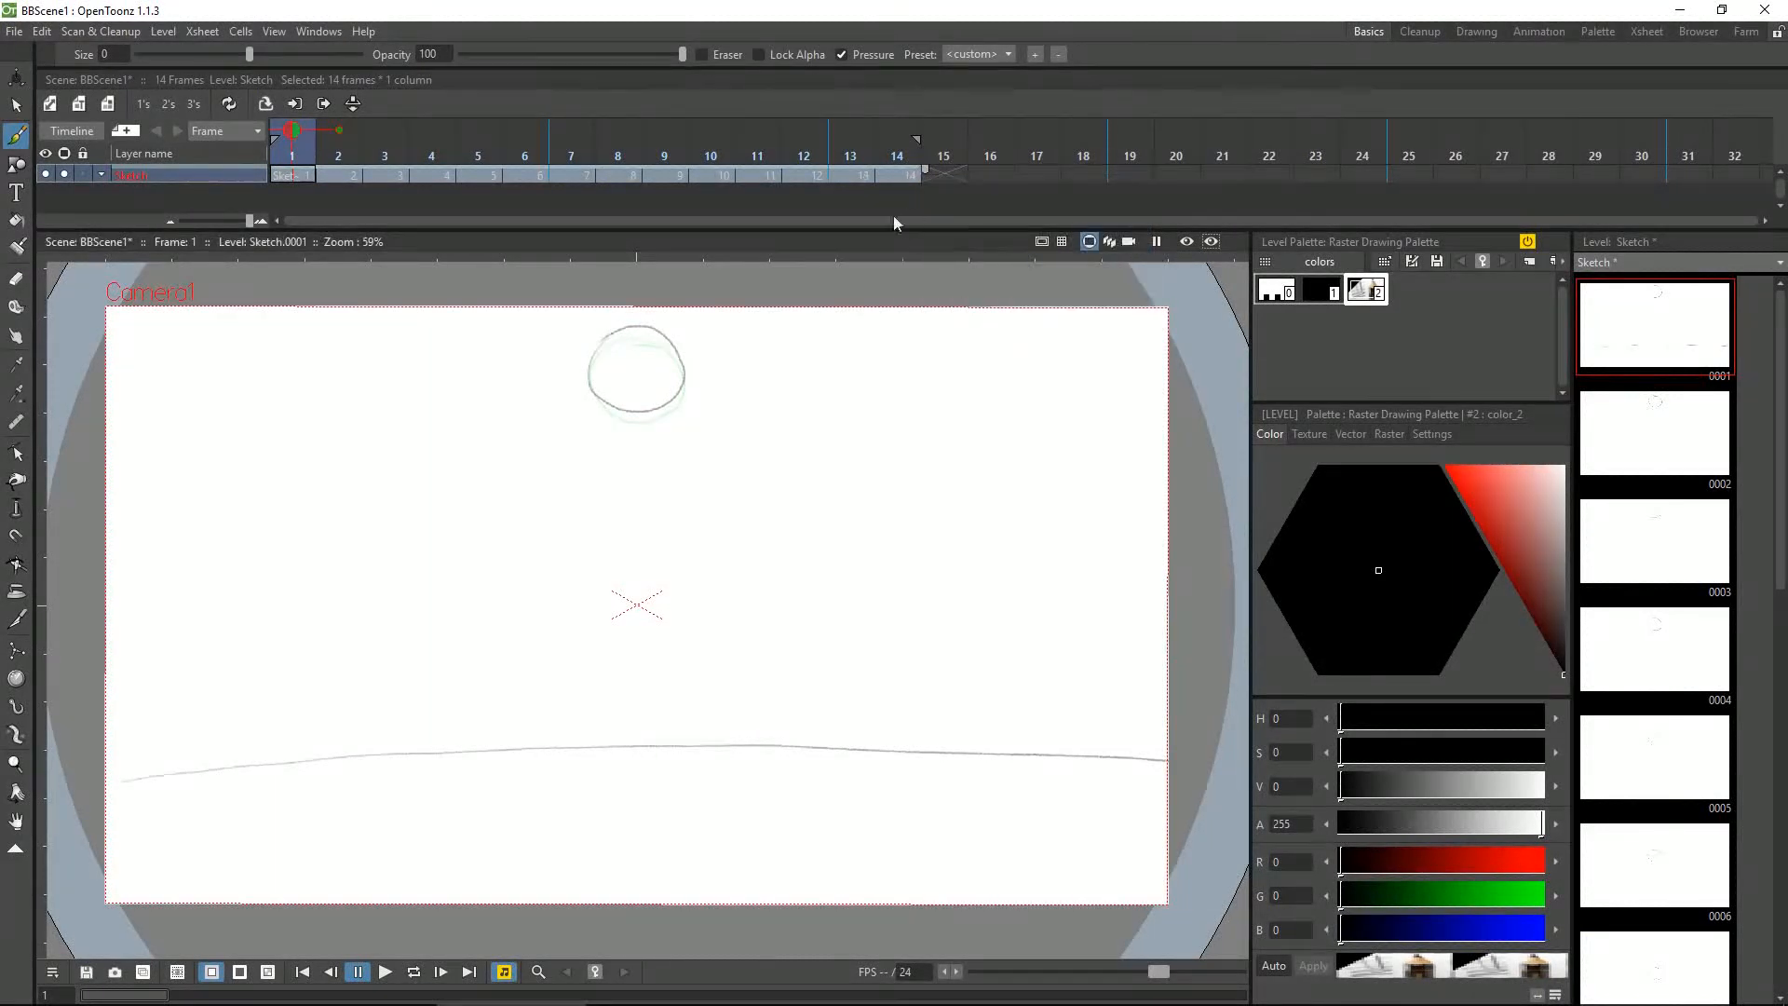
click(851, 157)
click(851, 175)
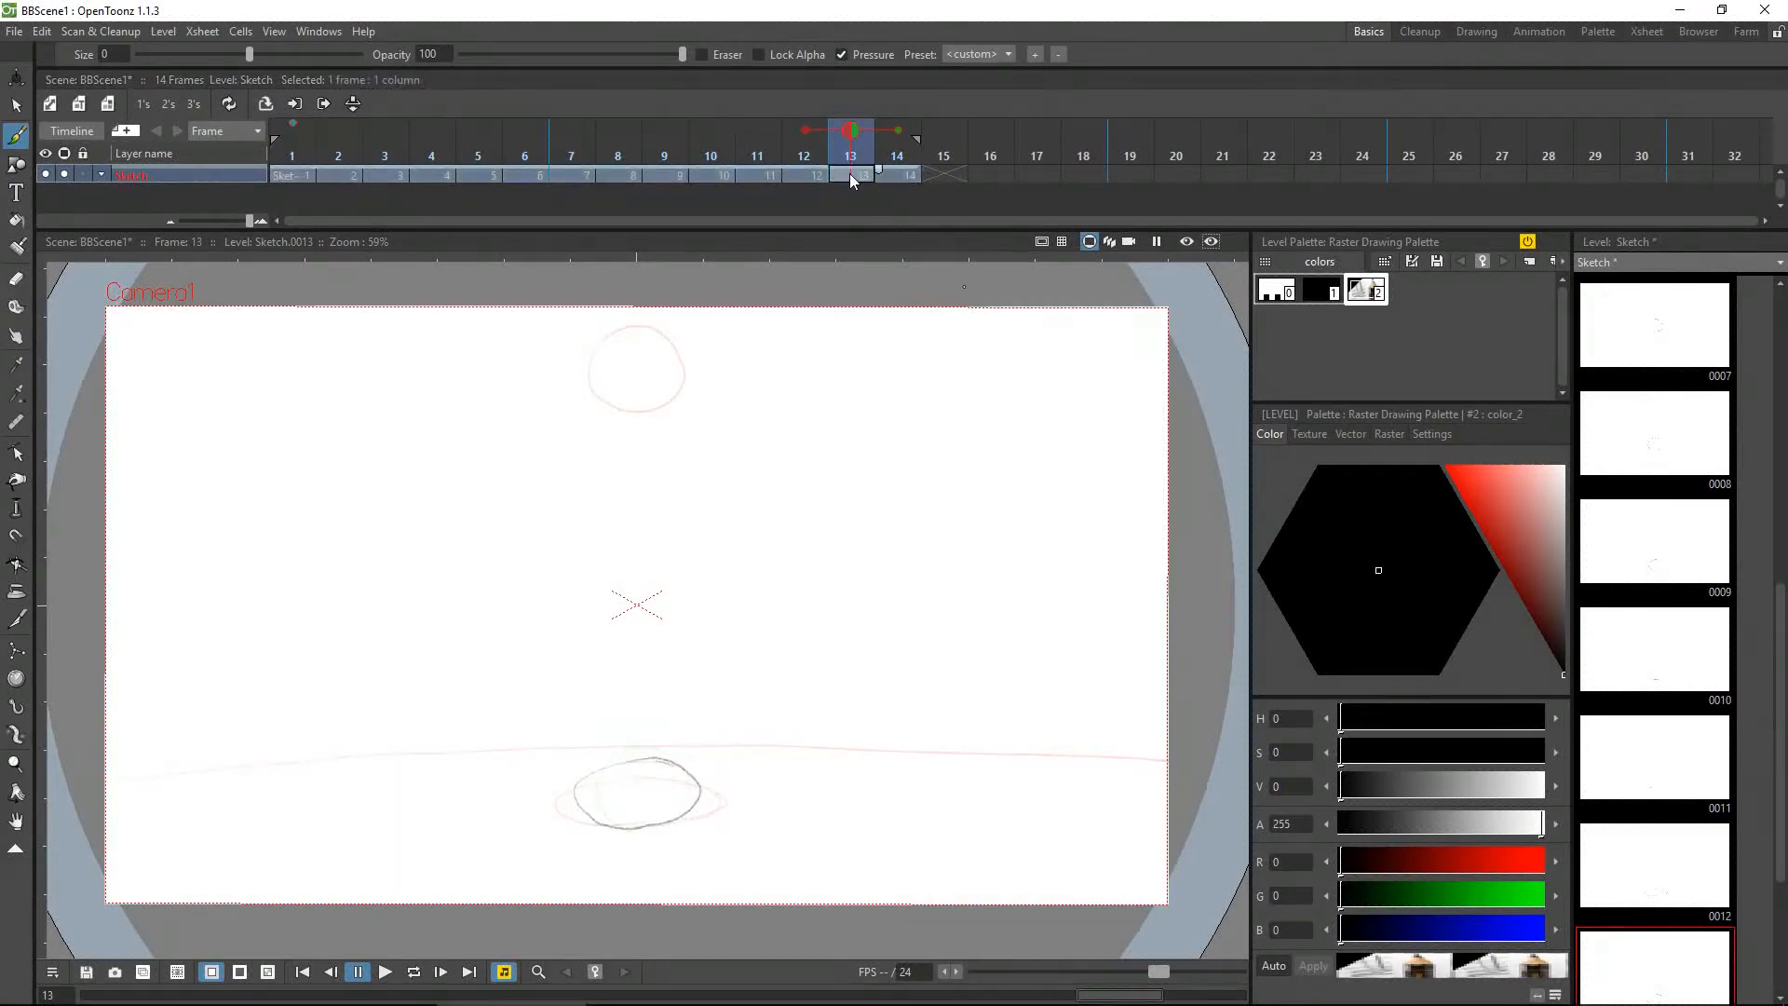
click(894, 156)
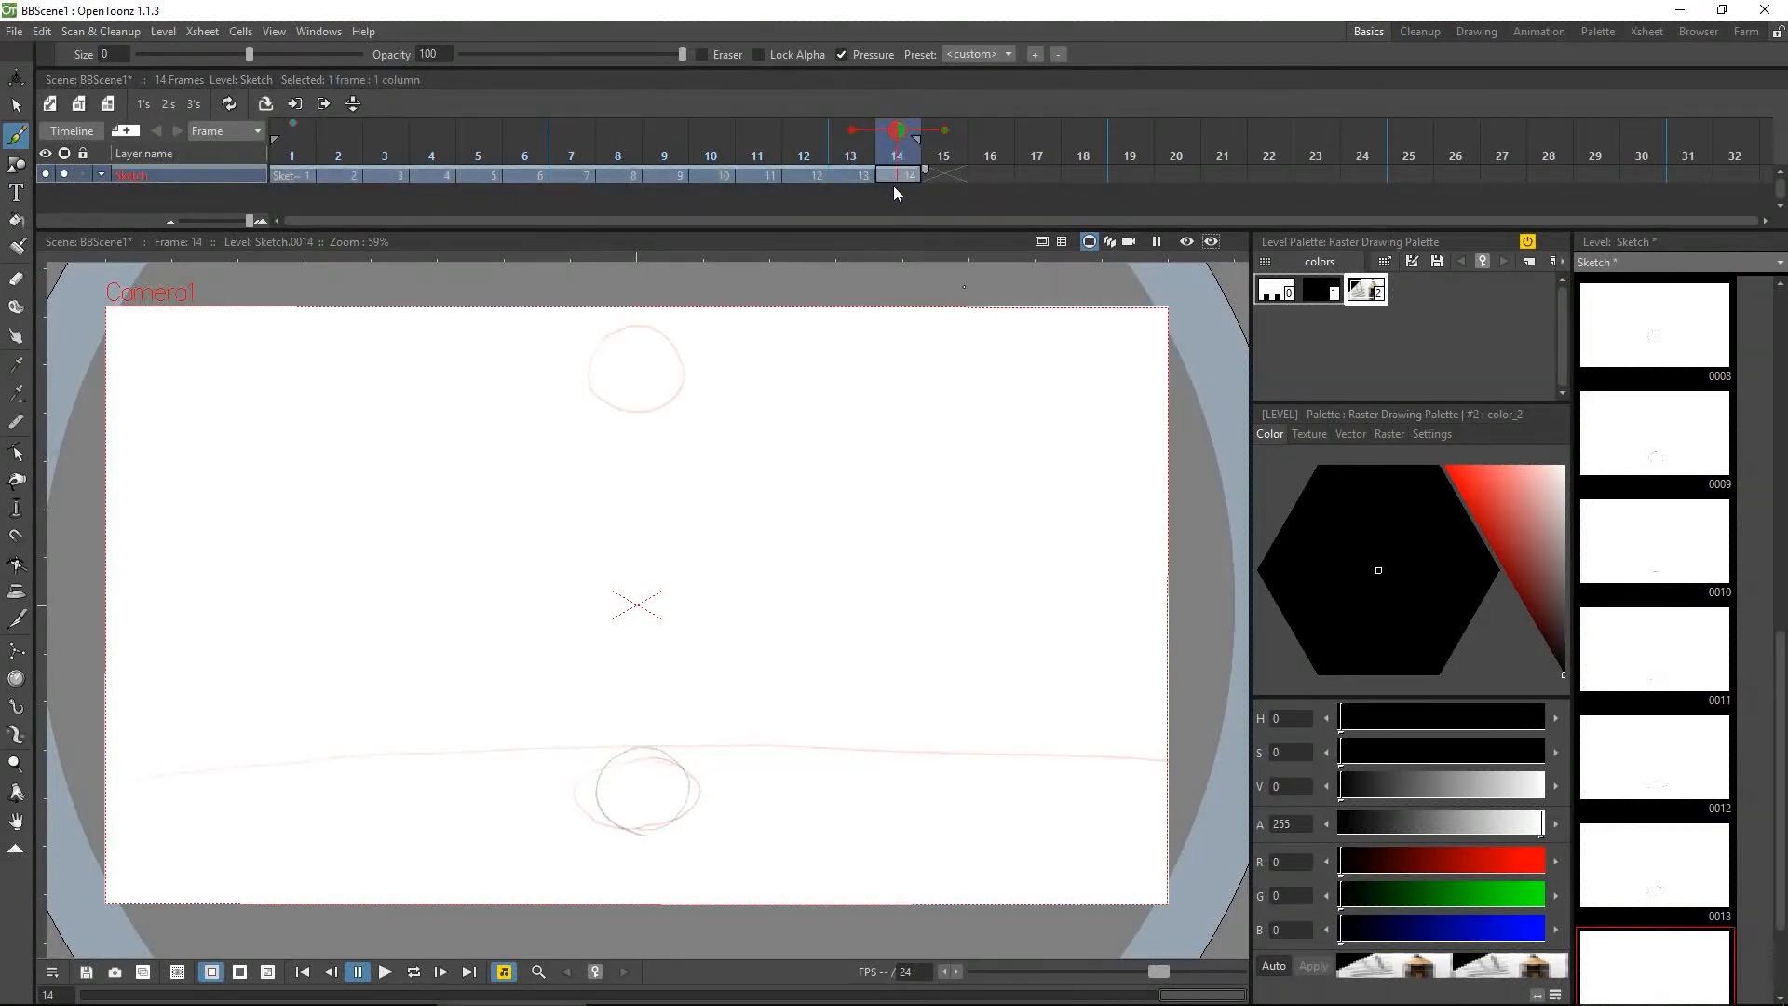
Draw the ball slightly higher on frame 15, select it and widen it to about 104% horizontally
click(943, 175)
drag(644, 816, 645, 817)
key(s)
drag(567, 699, 719, 825)
drag(567, 762, 563, 760)
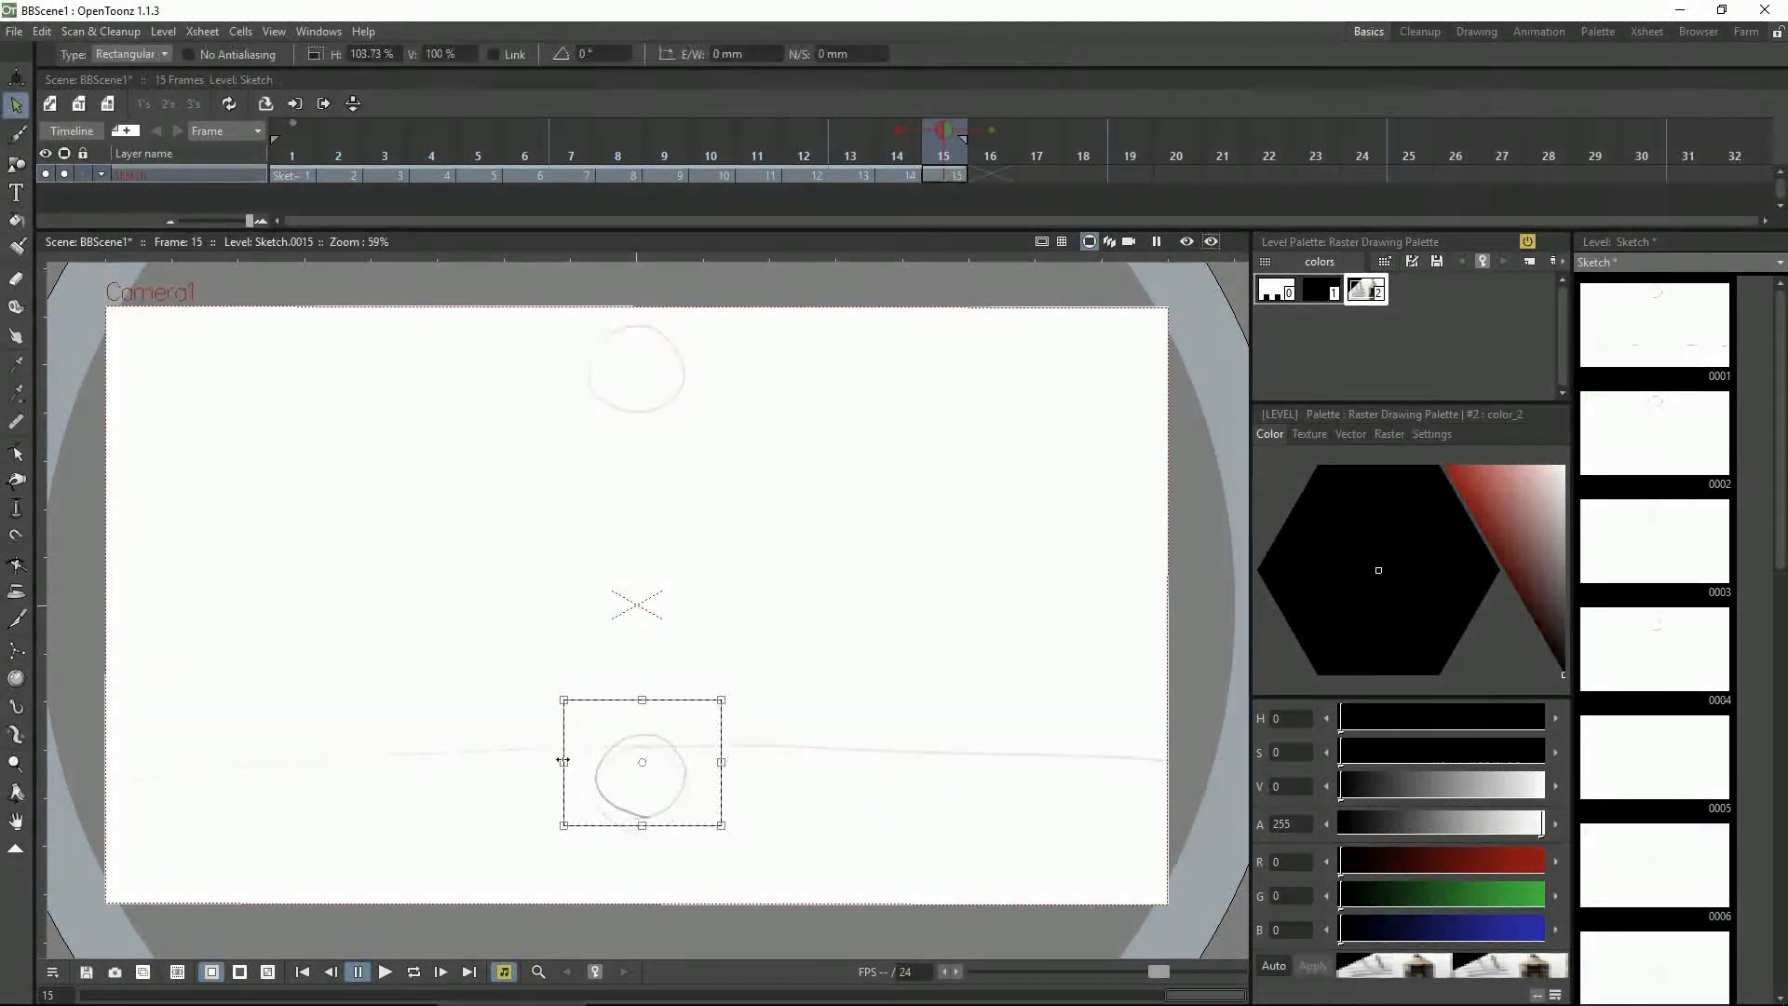
Draw the rising ball on frames 16 and 17, and narrow the one on frame 17 to about 97% horizontally
key(b)
click(989, 175)
click(1036, 175)
mouse_move(642, 719)
mouse_down()
mouse_move(652, 800)
mouse_move(670, 758)
mouse_up()
key(s)
drag(745, 658, 517, 784)
drag(518, 721, 526, 721)
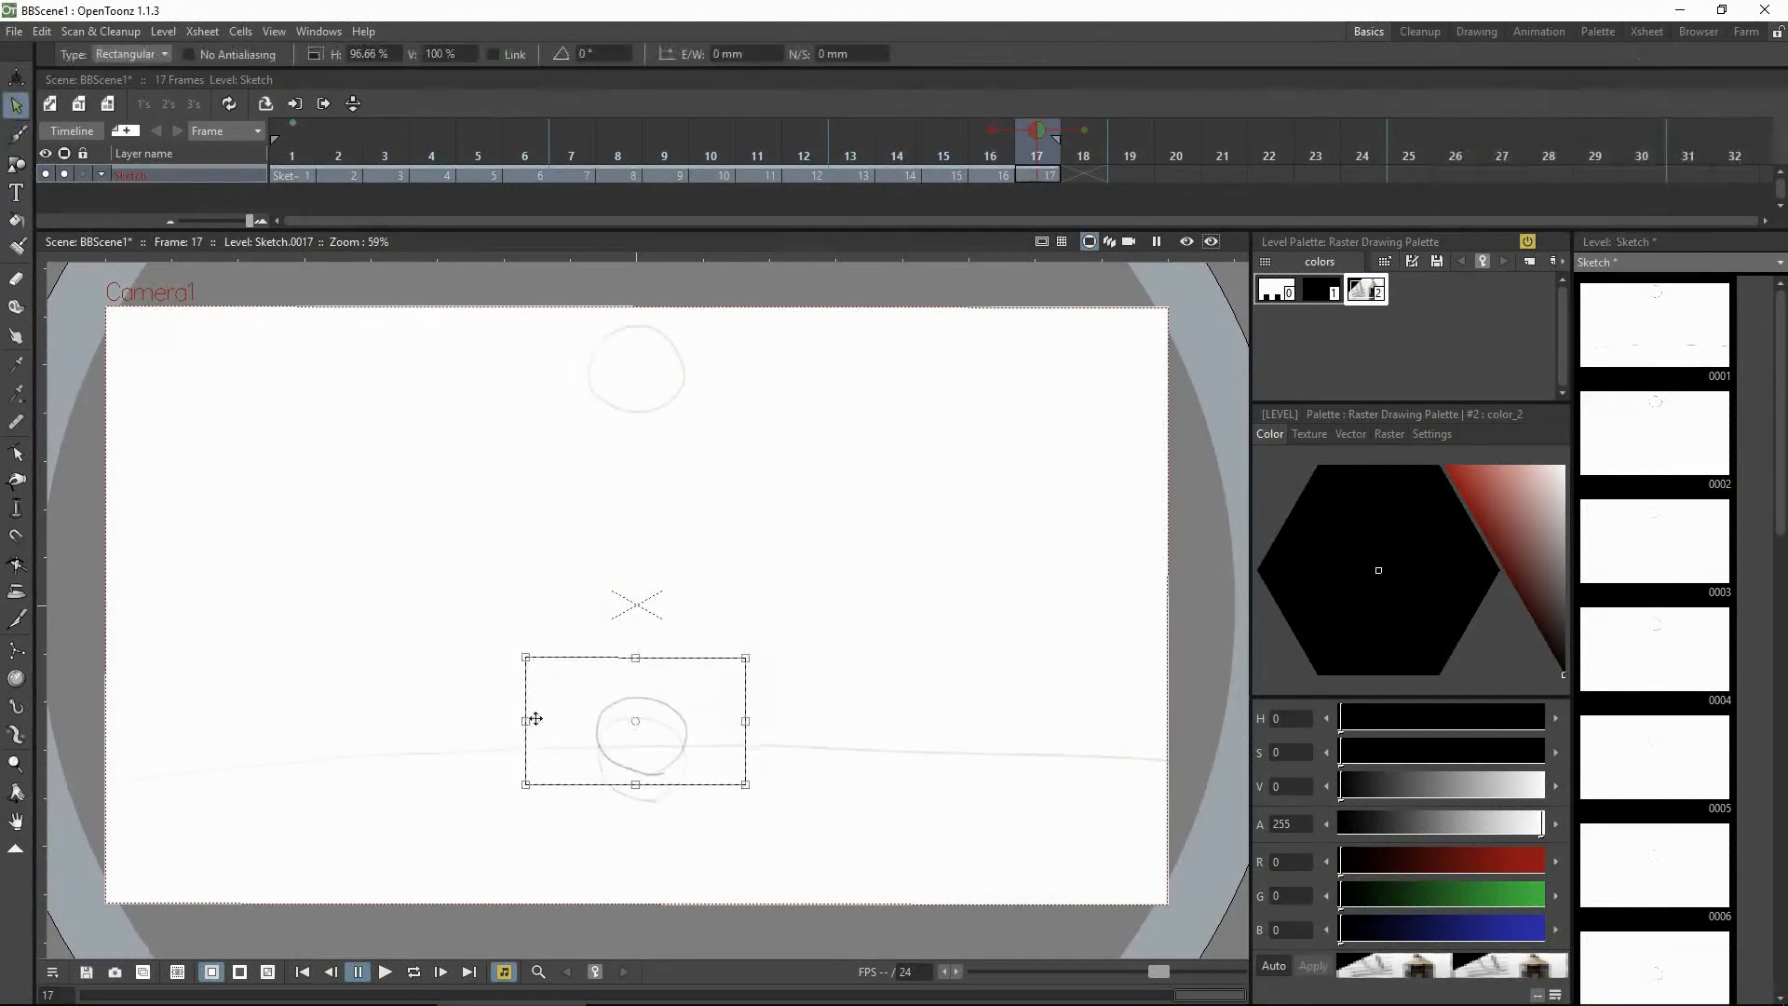
Draw the ball higher again on frames 18 and 19, undoing one misplaced stroke
key(b)
mouse_move(649, 723)
mouse_down()
mouse_move(635, 644)
mouse_move(654, 725)
mouse_up()
key(ctrl+z)
click(1083, 175)
click(1130, 175)
mouse_move(643, 673)
mouse_down()
mouse_move(630, 600)
mouse_move(647, 674)
mouse_up()
key(s)
key(b)
Draw the rising ball on frames 20 and 21, and shift the frame 21 ball slightly to the right
key(Right)
drag(643, 607, 649, 605)
drag(637, 531, 650, 532)
key(s)
drag(543, 448, 730, 562)
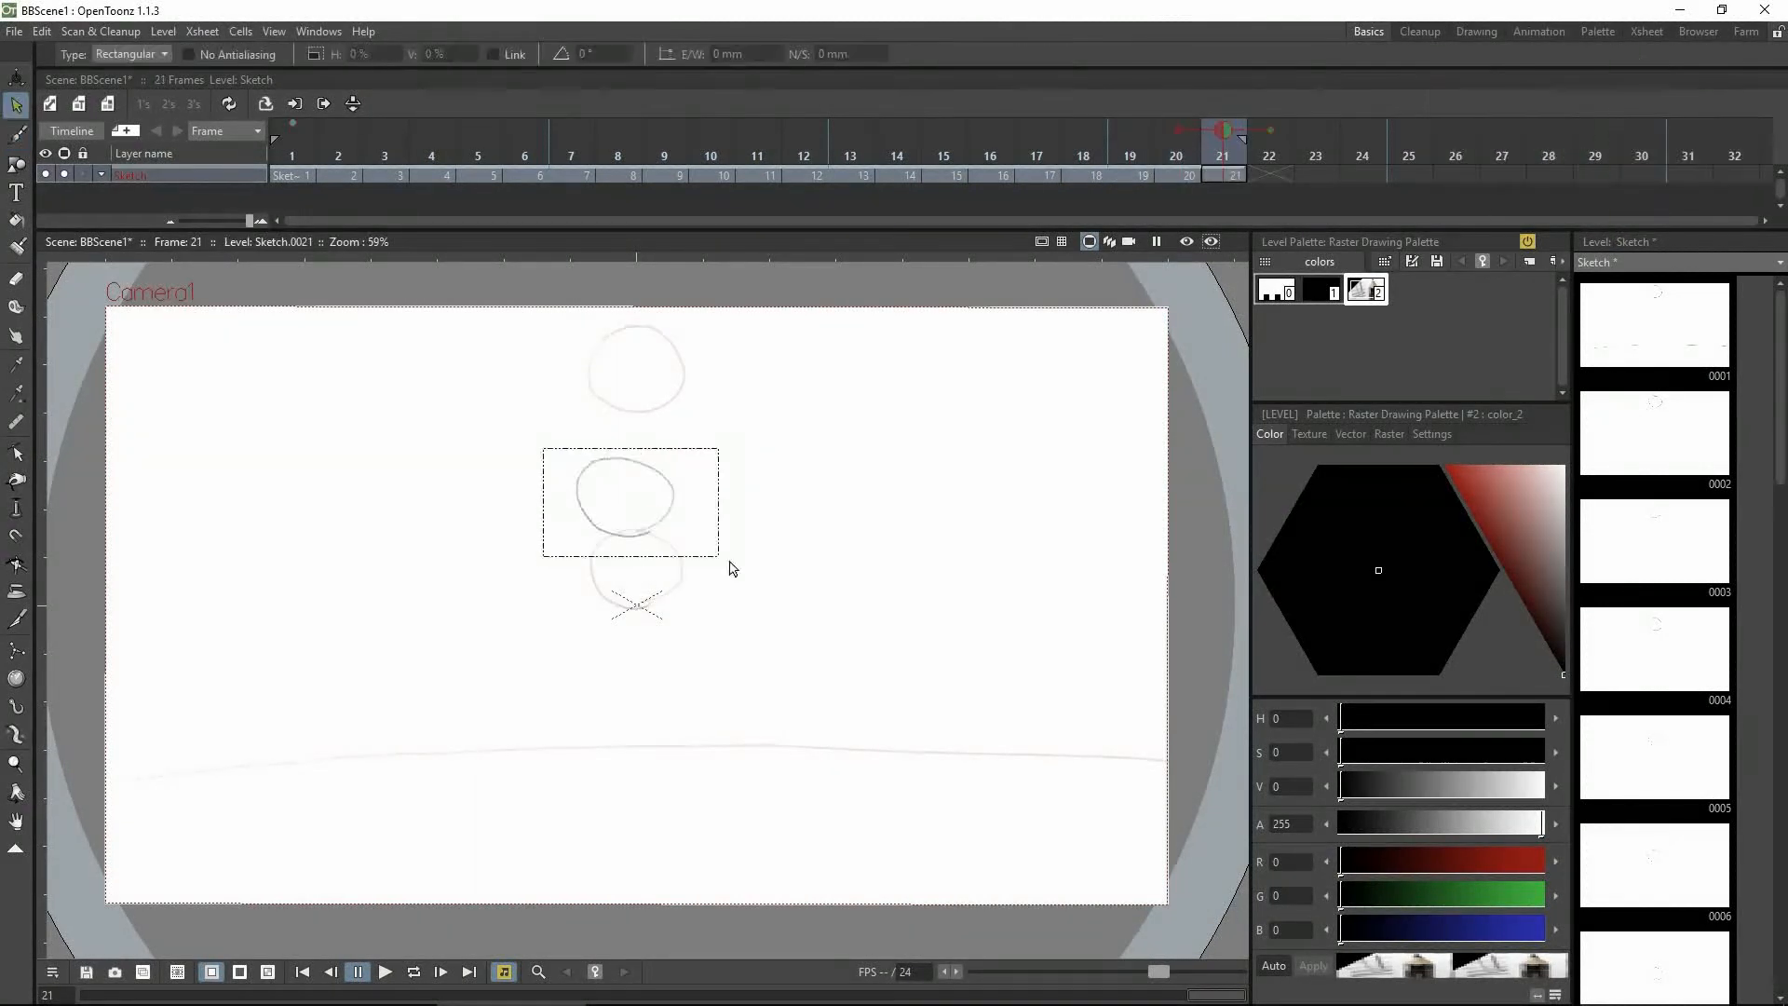
drag(543, 503, 555, 503)
key(b)
drag(637, 452, 648, 455)
key(s)
drag(562, 350, 707, 495)
key(Delete)
key(b)
Draw the ball close to its starting height on frames 22 and 23
key(Right)
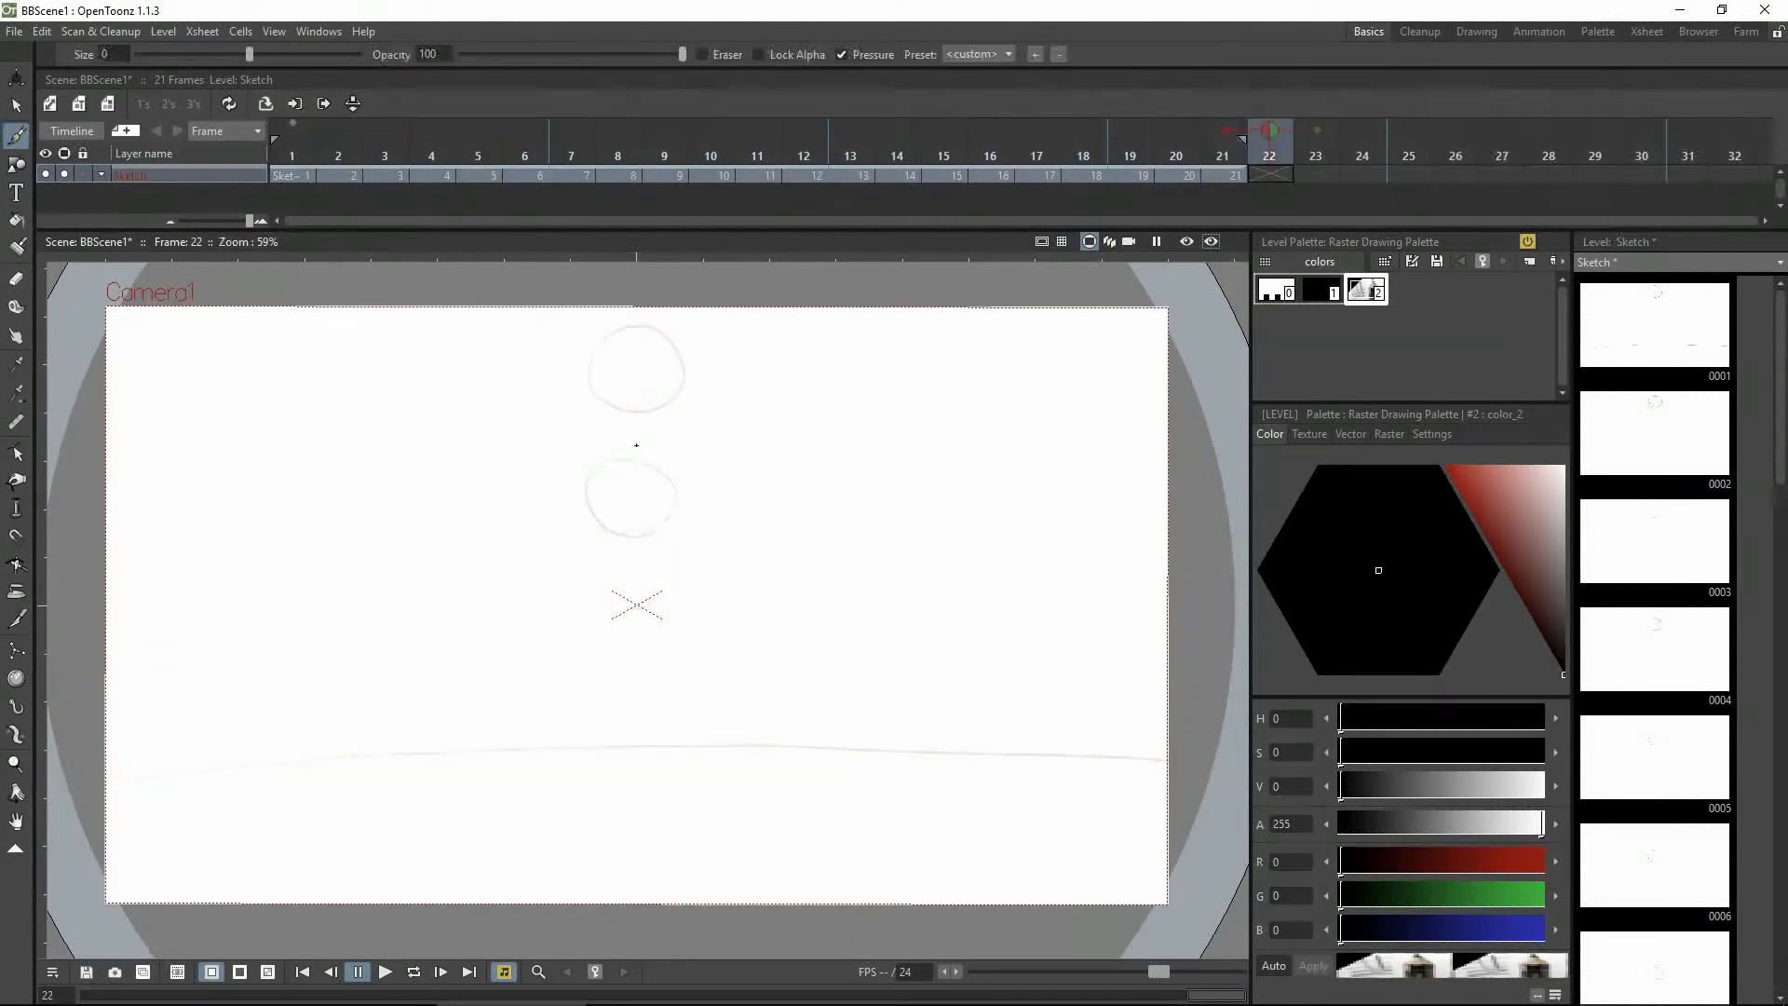
mouse_move(637, 380)
mouse_down()
mouse_move(680, 391)
mouse_move(646, 348)
mouse_up()
key(Right)
mouse_move(642, 339)
mouse_down()
mouse_move(627, 425)
mouse_move(645, 338)
mouse_up()
Delete the cell with drawing 13 from the Sketch layer and select the cell on frame 22
click(897, 175)
key(Delete)
click(1276, 176)
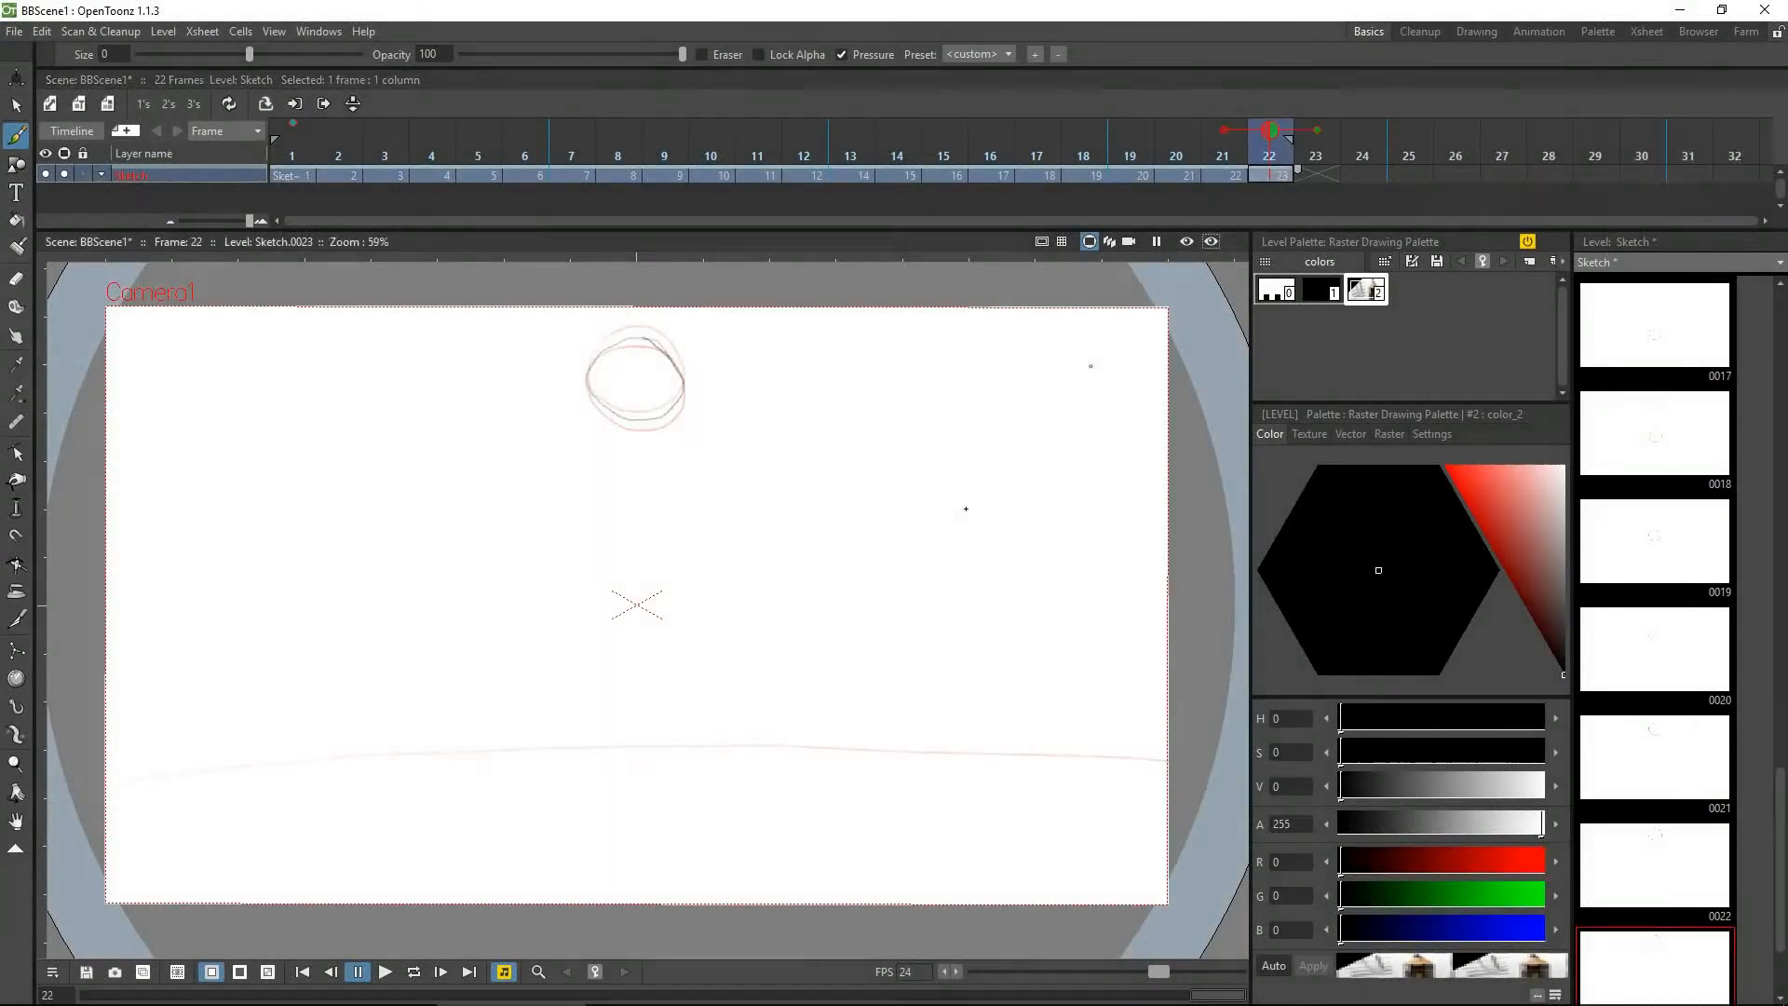
Play the bouncing-ball animation once and on a loop to check its timing
click(389, 973)
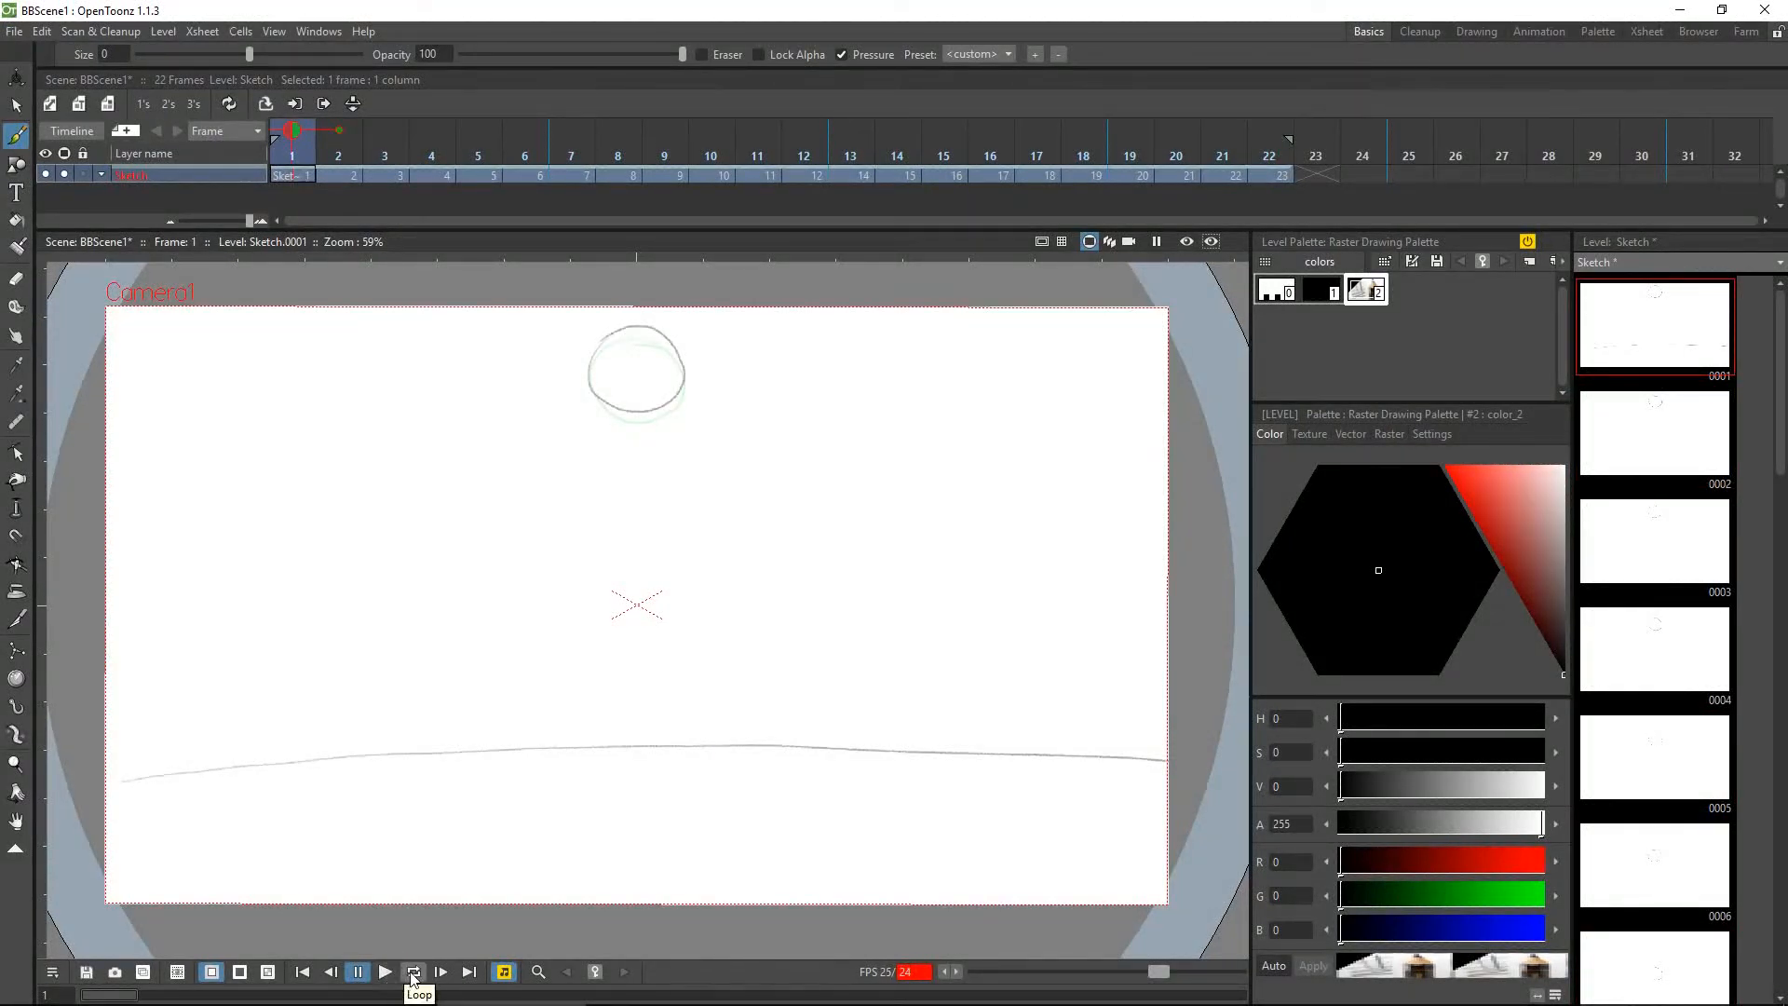
click(413, 973)
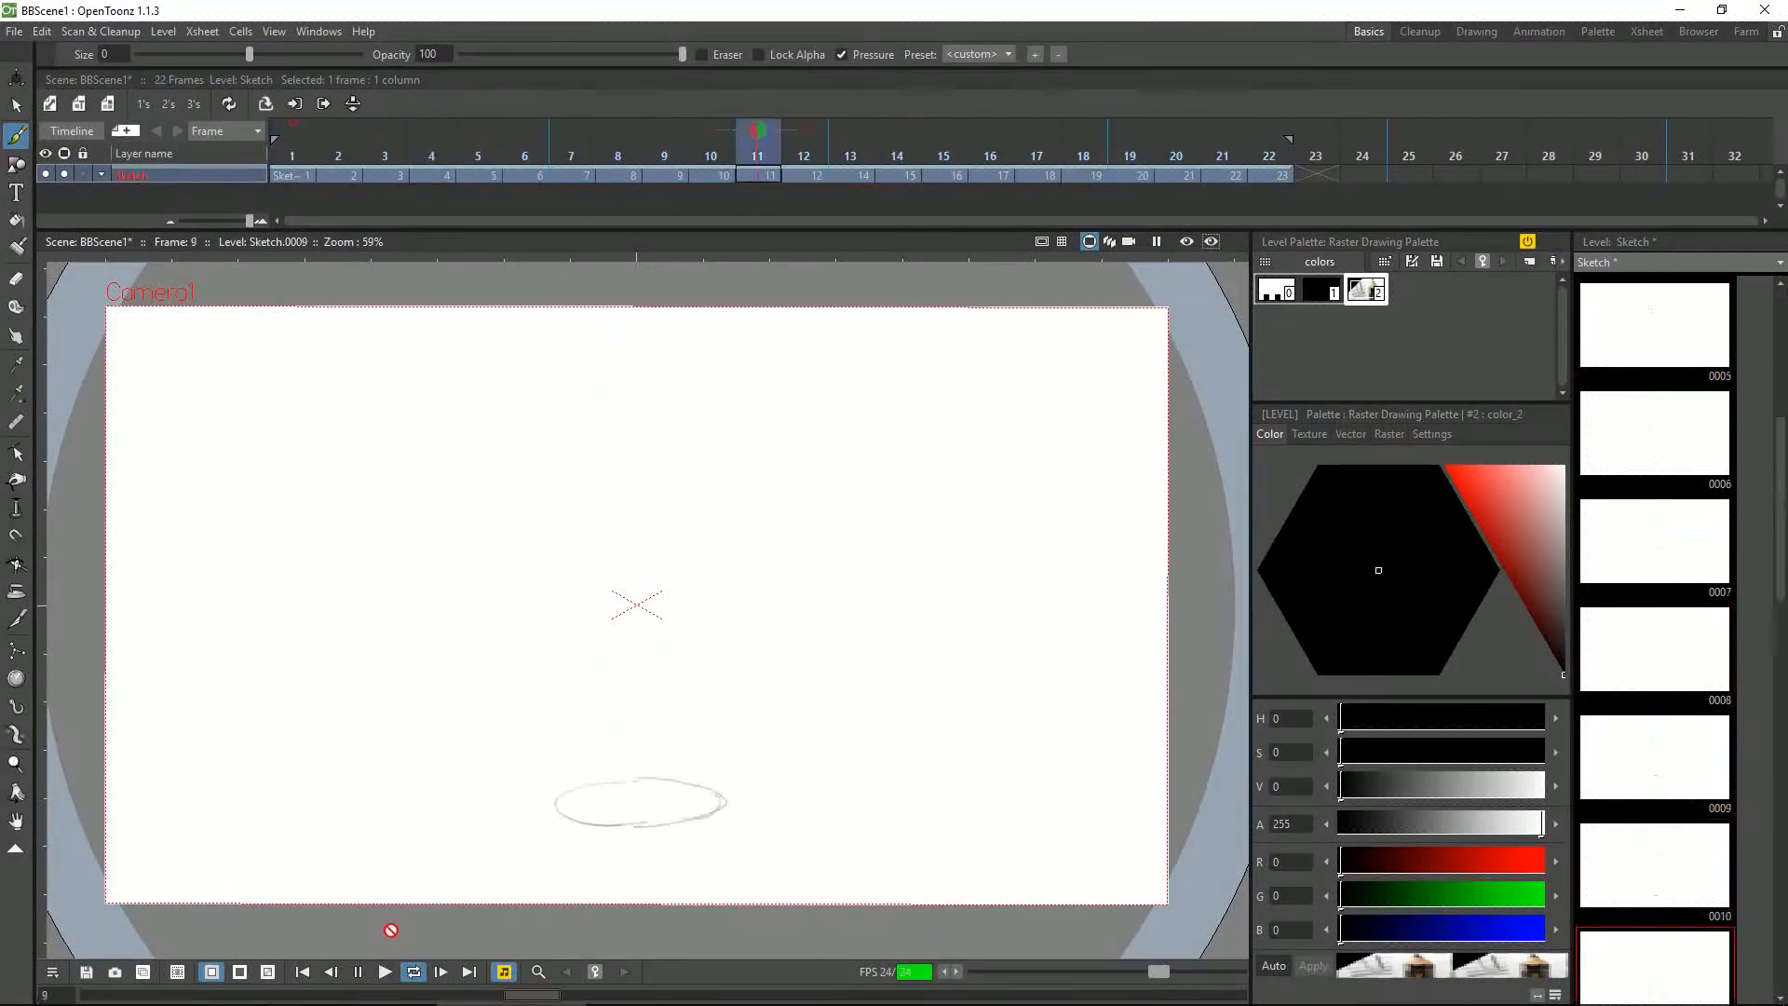
click(358, 971)
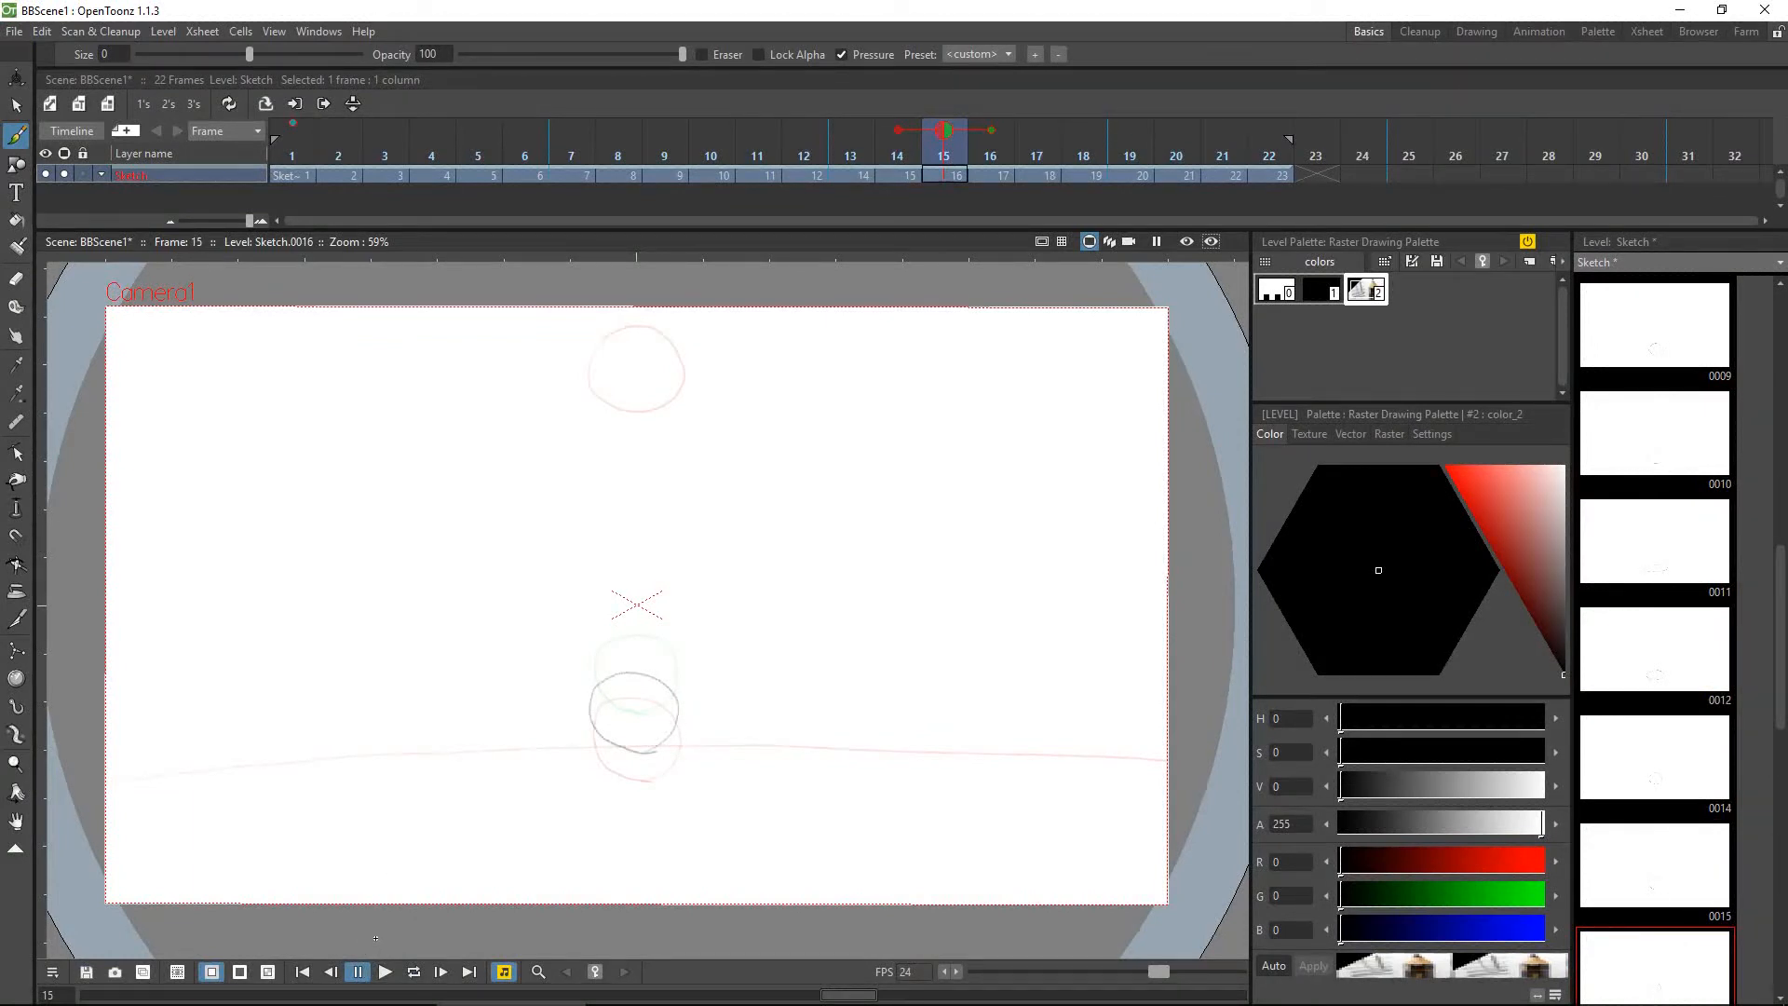
Hold drawing 1 and the squashed ball's drawing 11 for two frames each, and play the loop
click(294, 175)
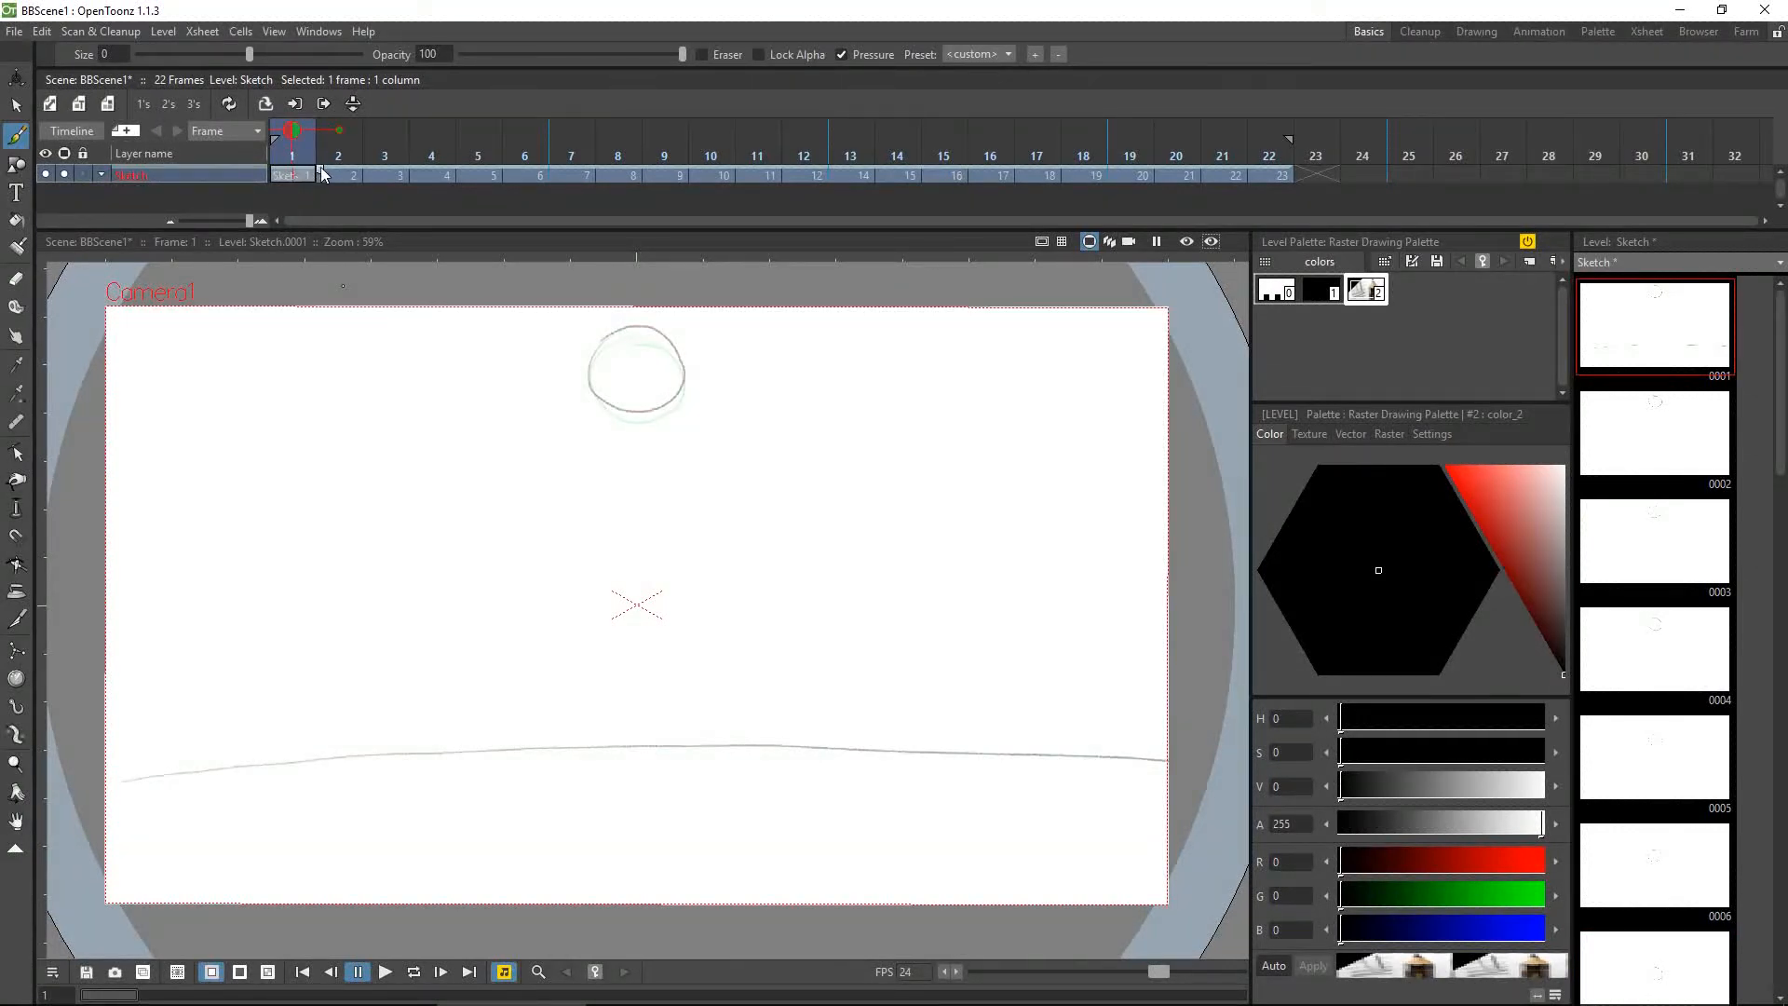
mouse_move(348, 175)
mouse_down()
mouse_move(362, 151)
mouse_move(386, 153)
mouse_move(343, 154)
mouse_move(847, 153)
mouse_move(808, 154)
mouse_up()
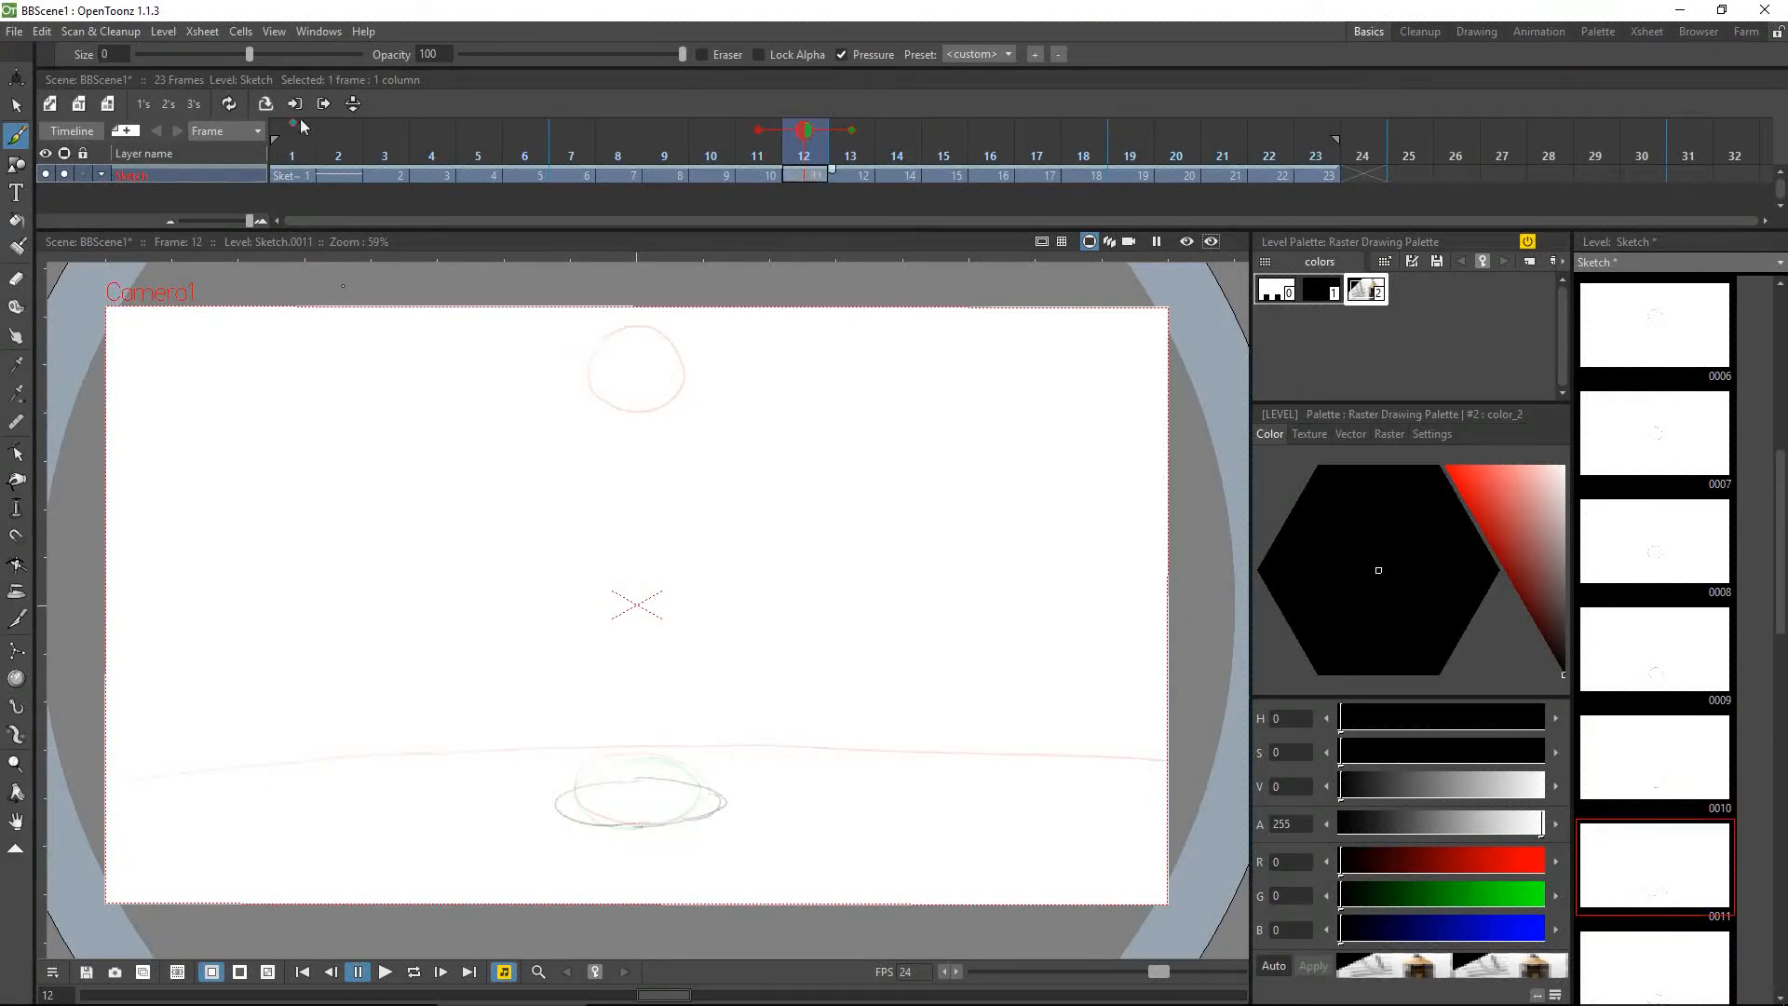
click(169, 105)
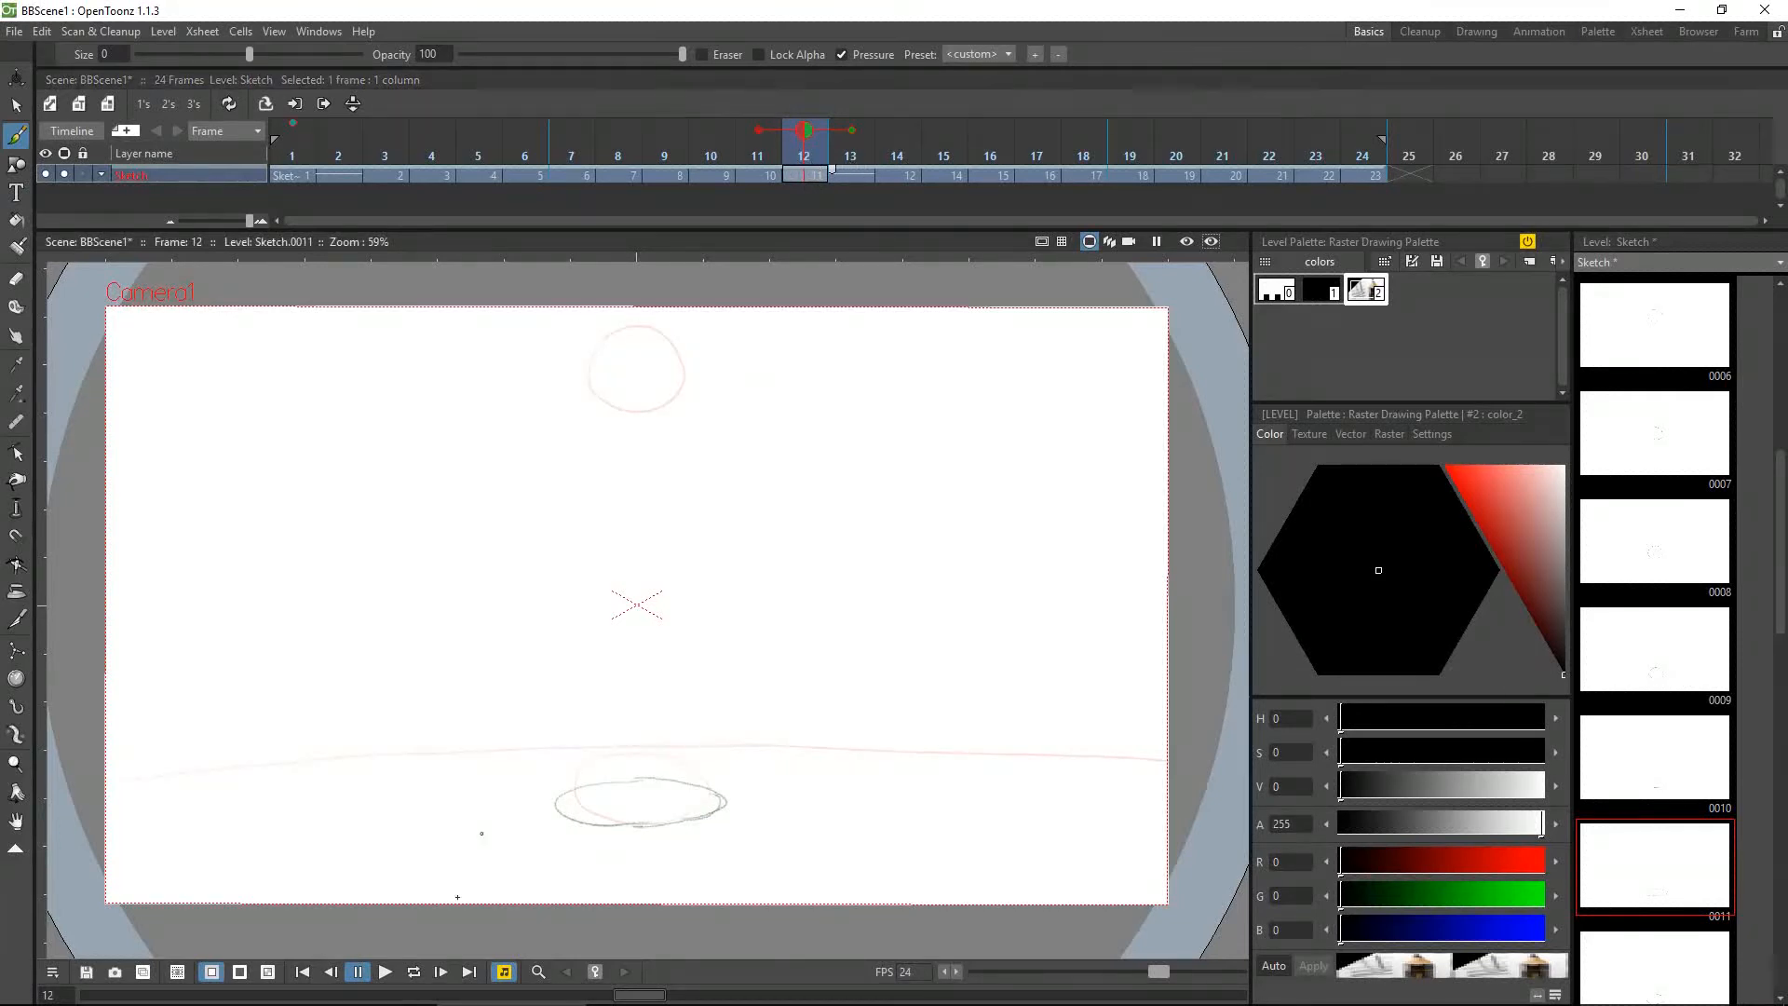
click(414, 971)
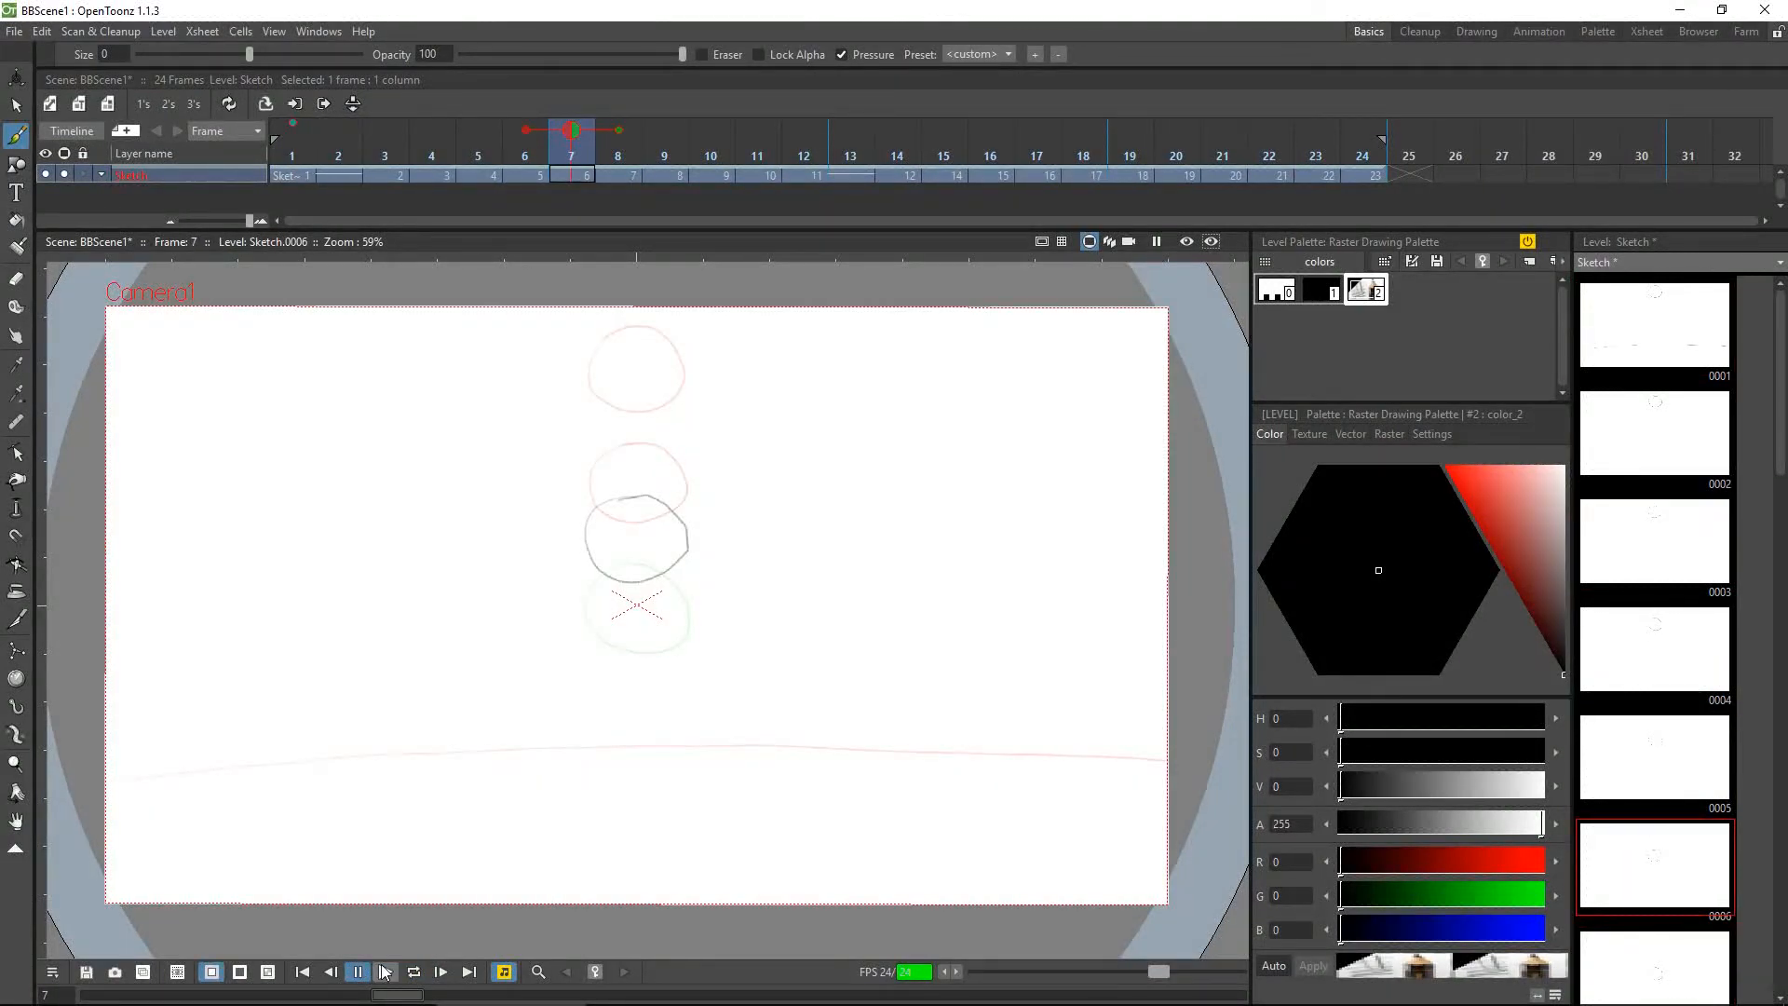
Create two Toonz Vector levels named Ground and Ball
click(50, 104)
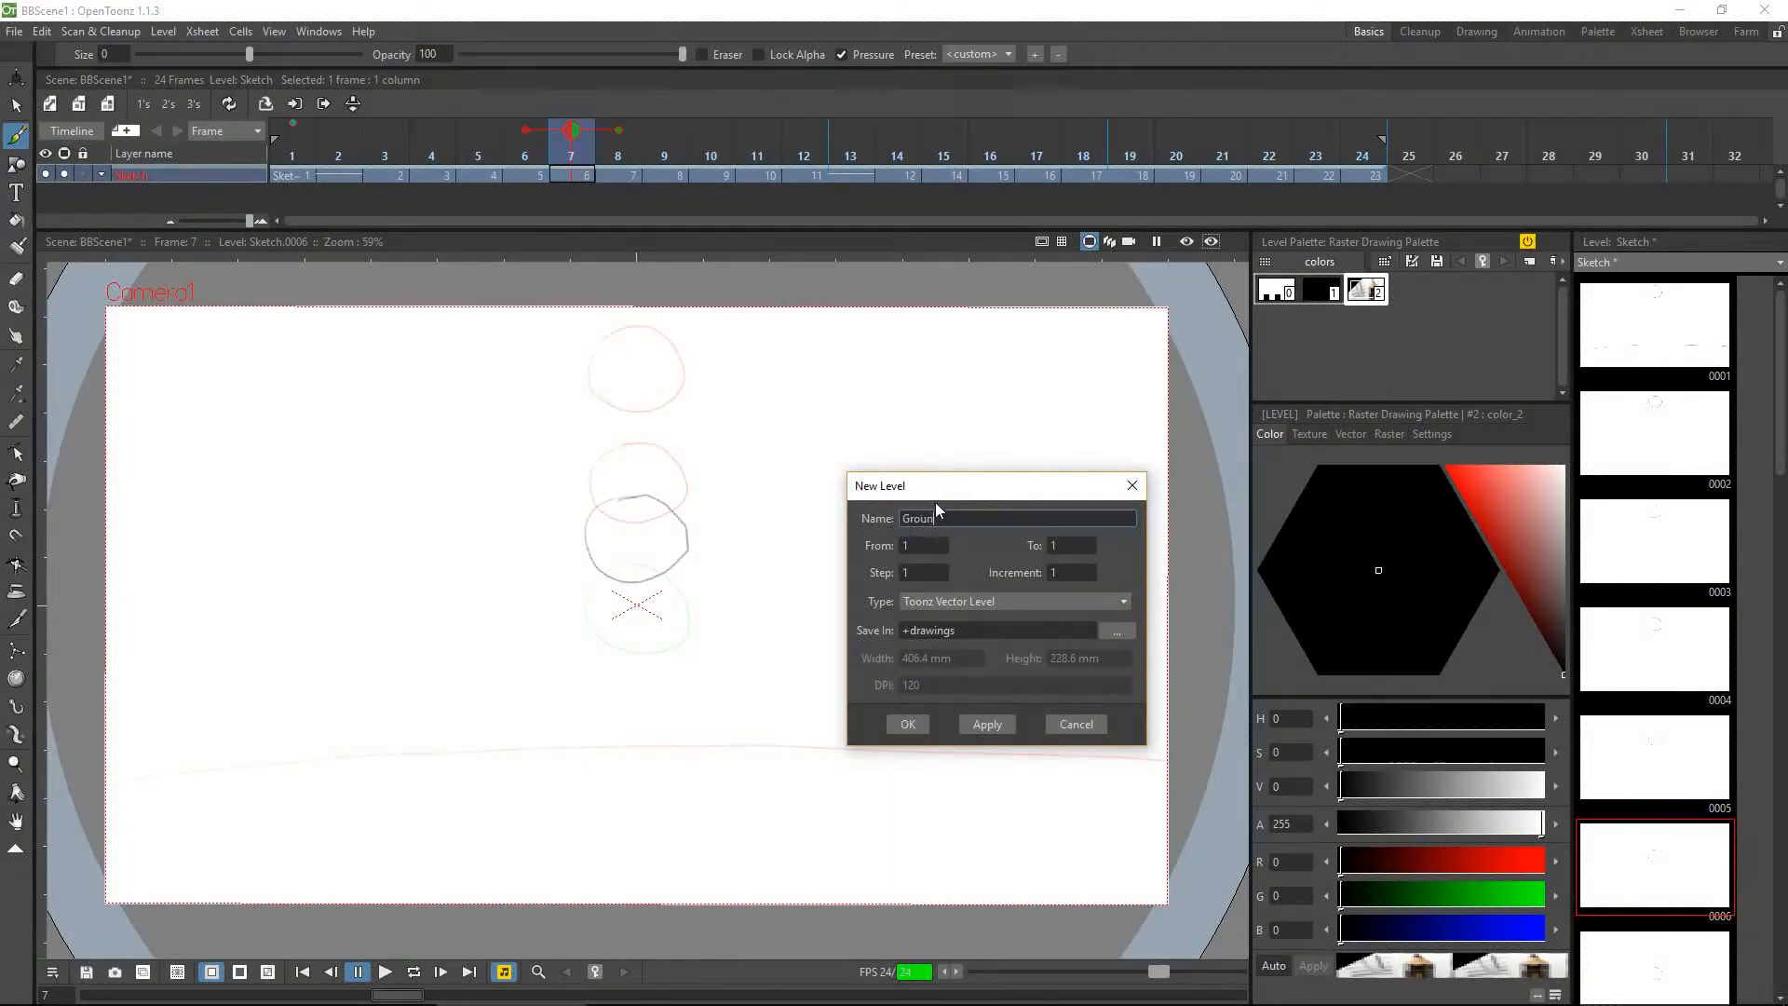
click(908, 724)
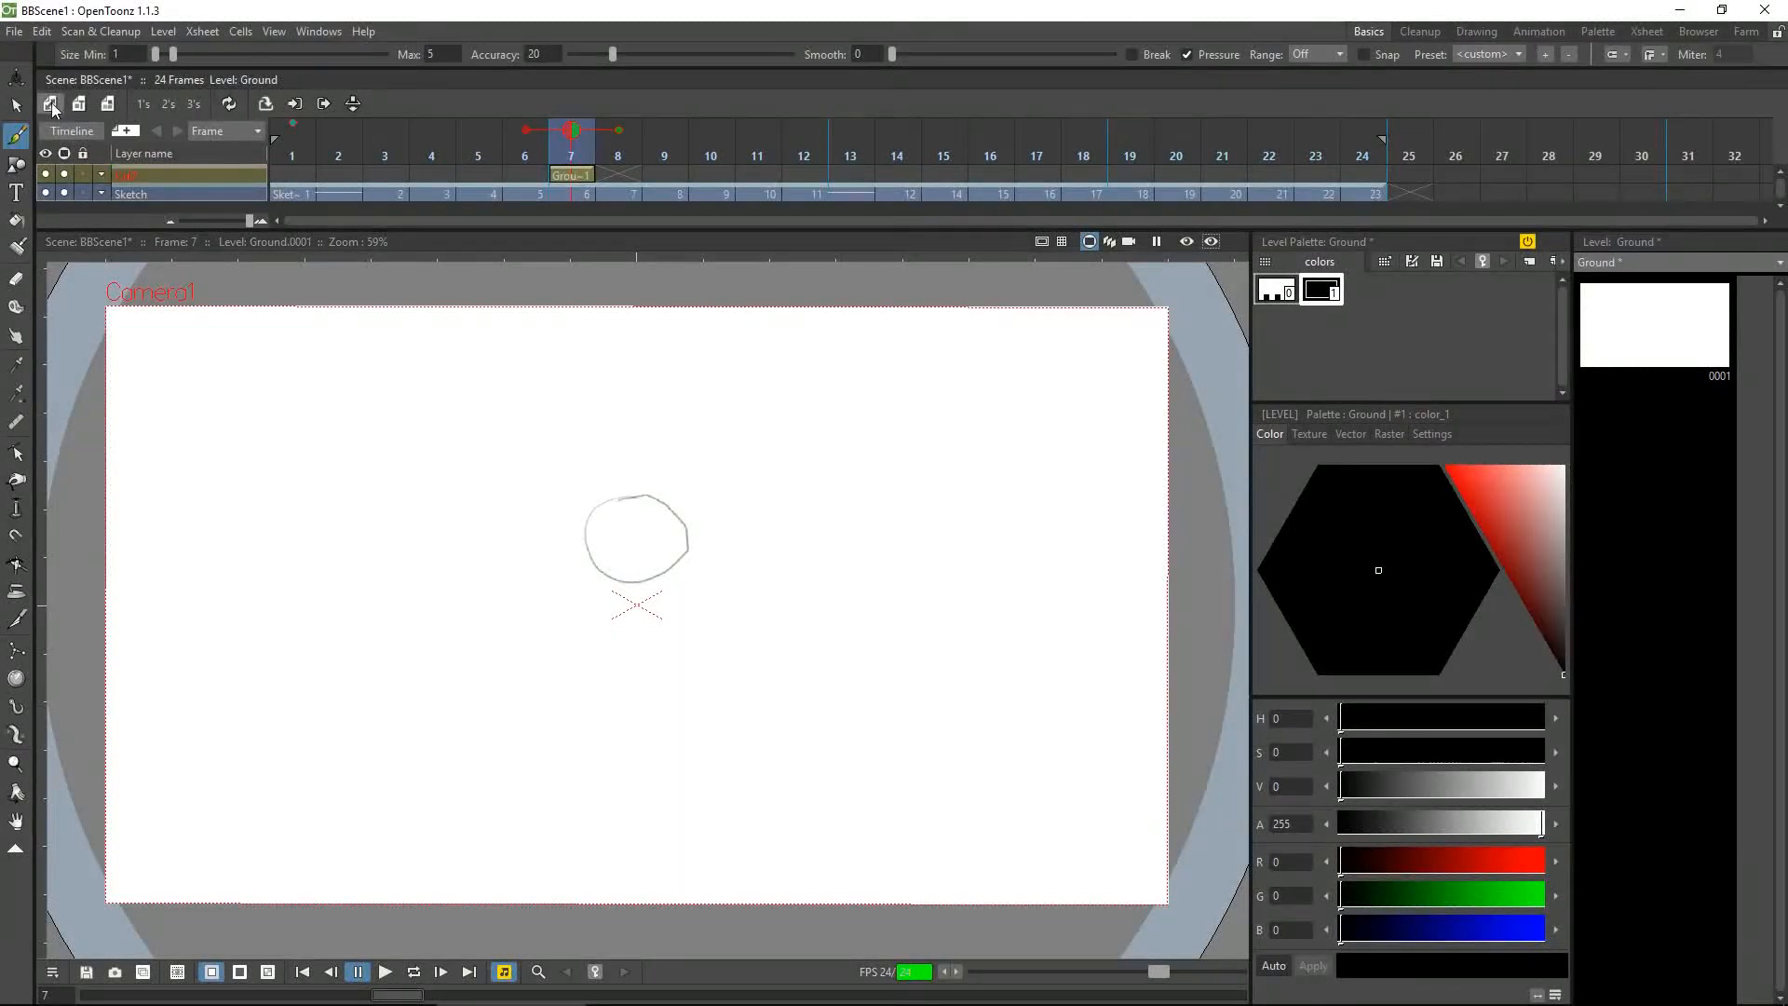
click(50, 104)
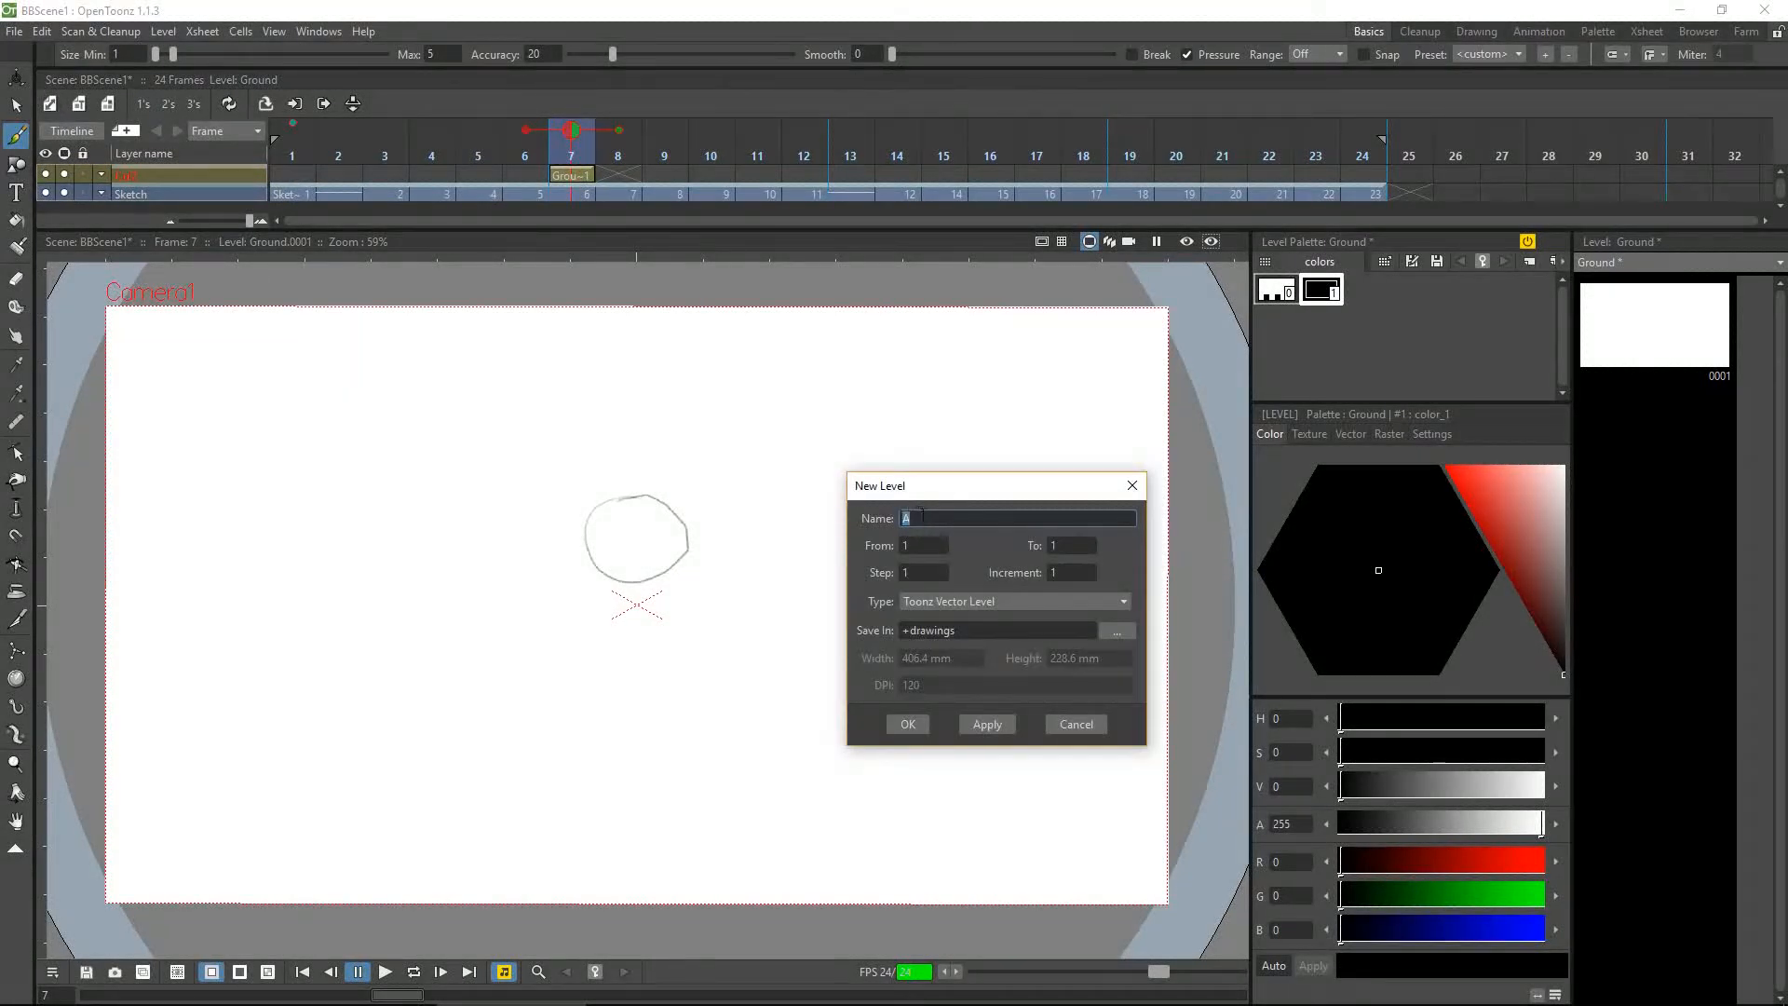
click(907, 724)
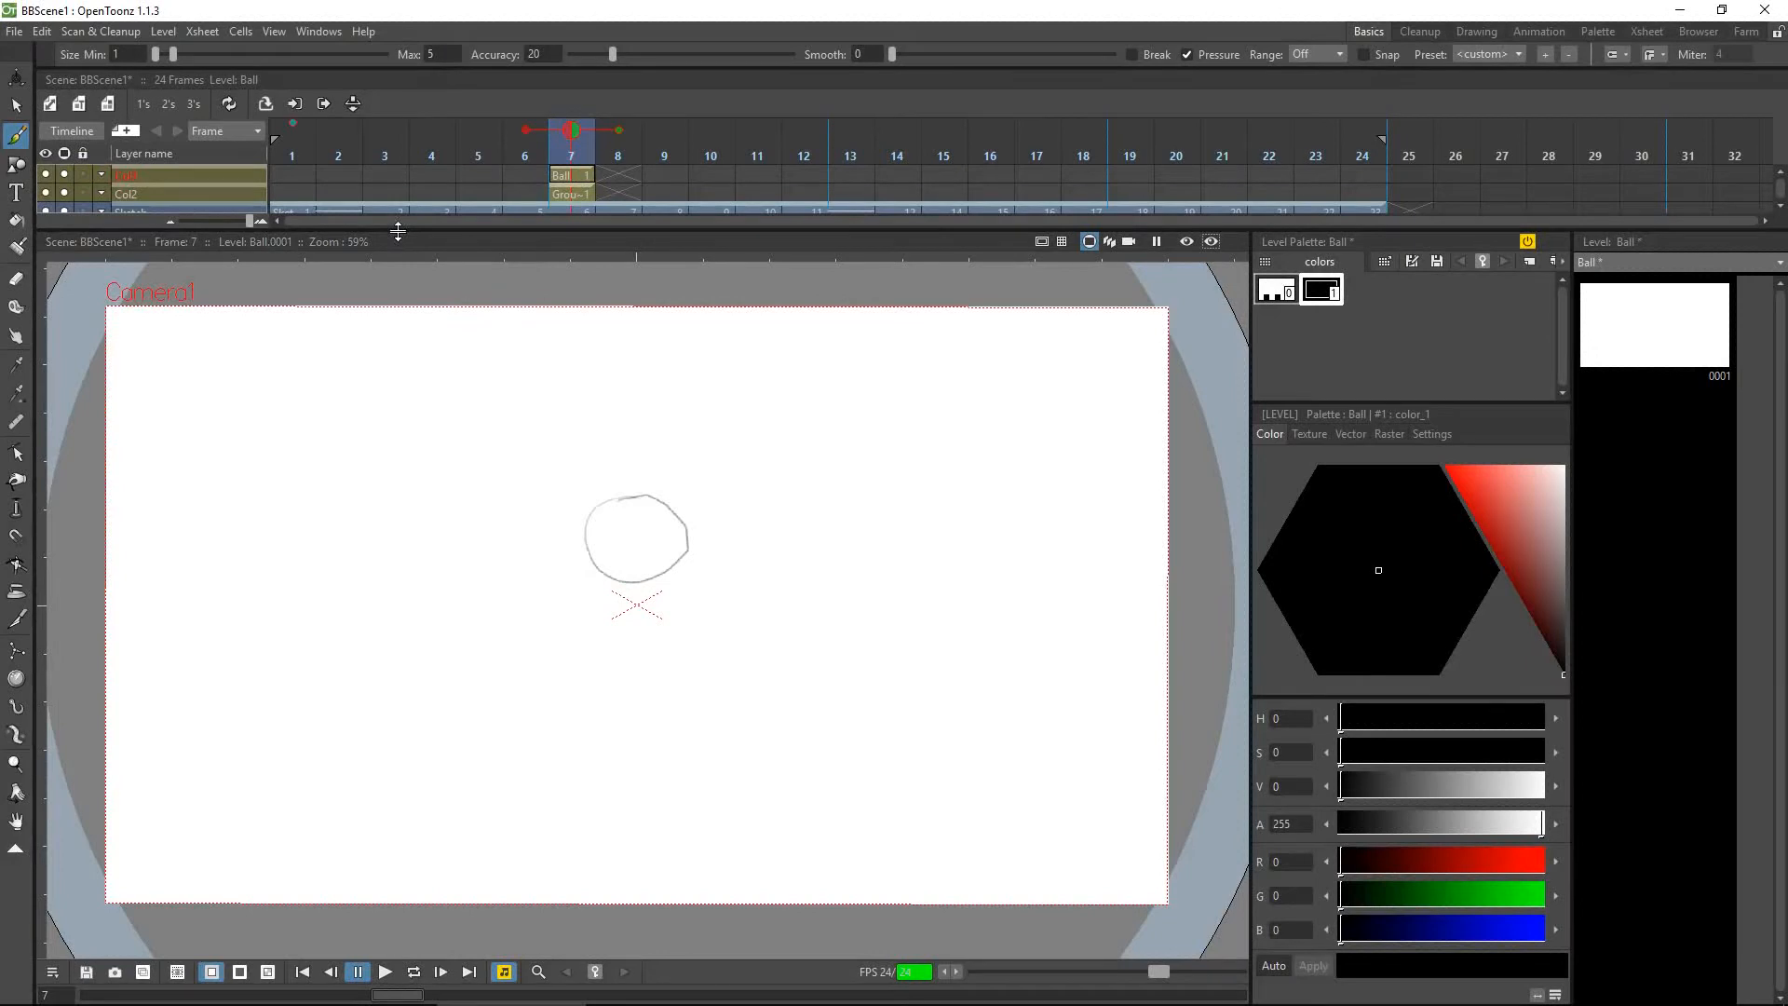
Enlarge the timeline area and move the Ground and Ball cells to frame 1, making frame 1 current
drag(398, 232, 398, 257)
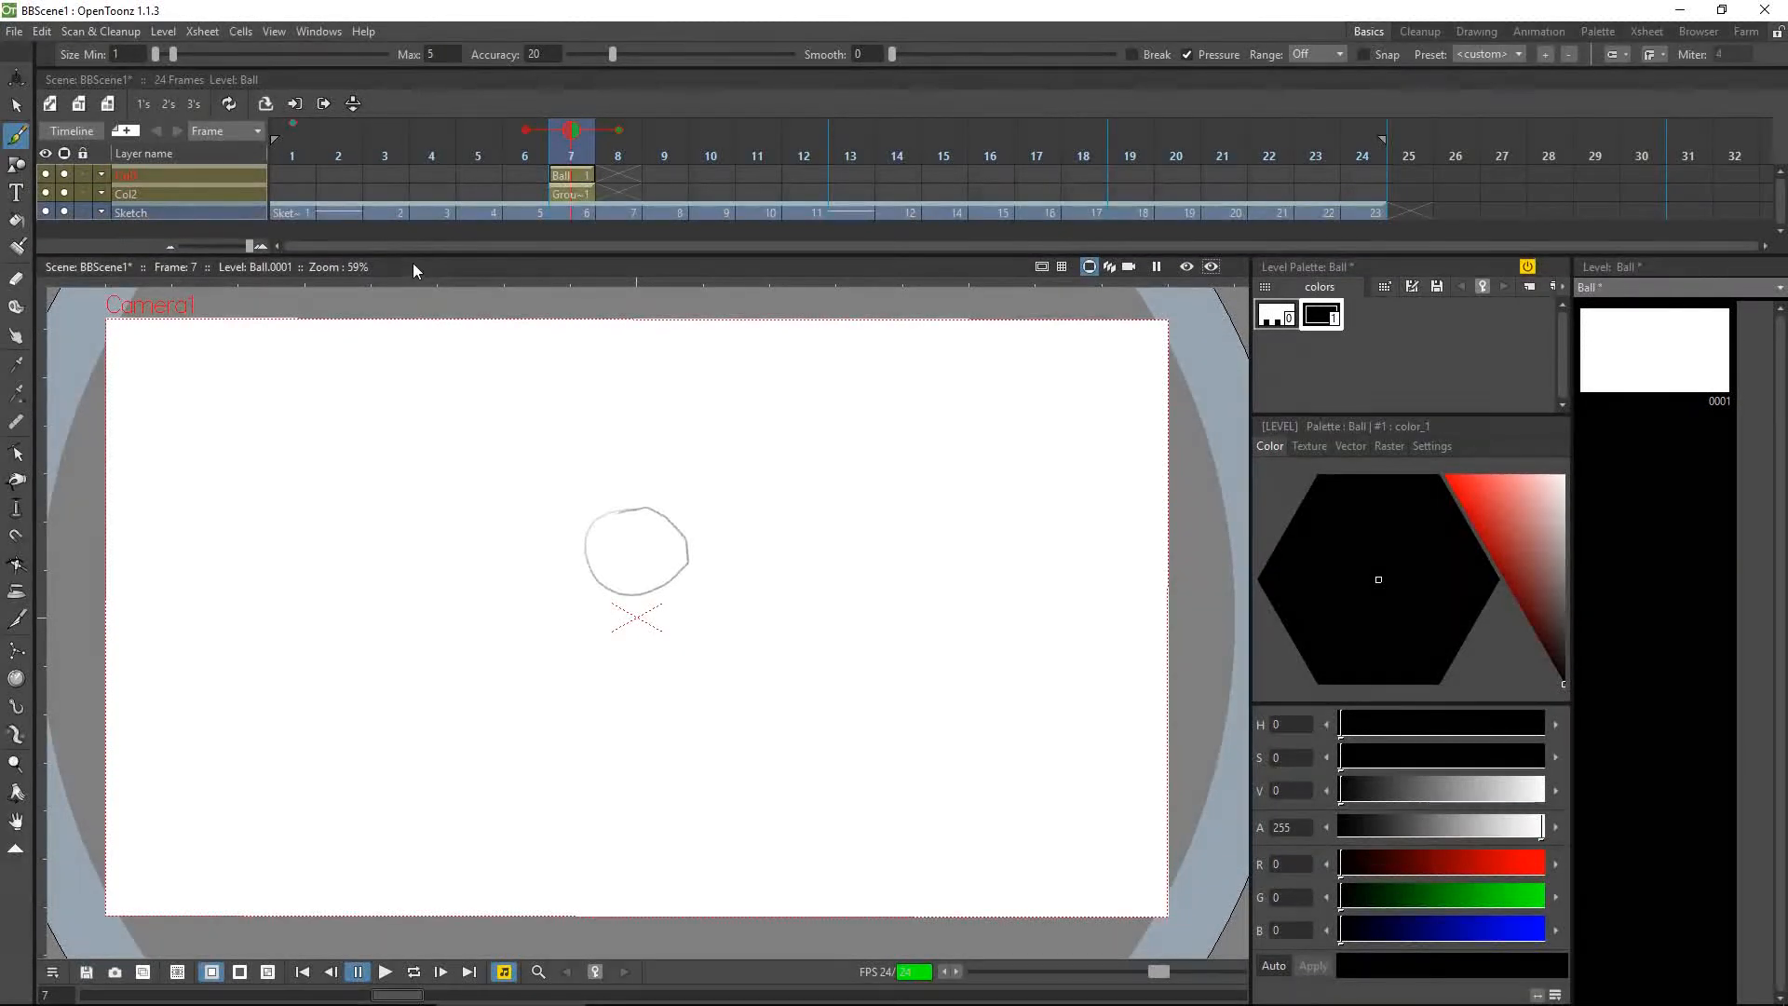
click(567, 193)
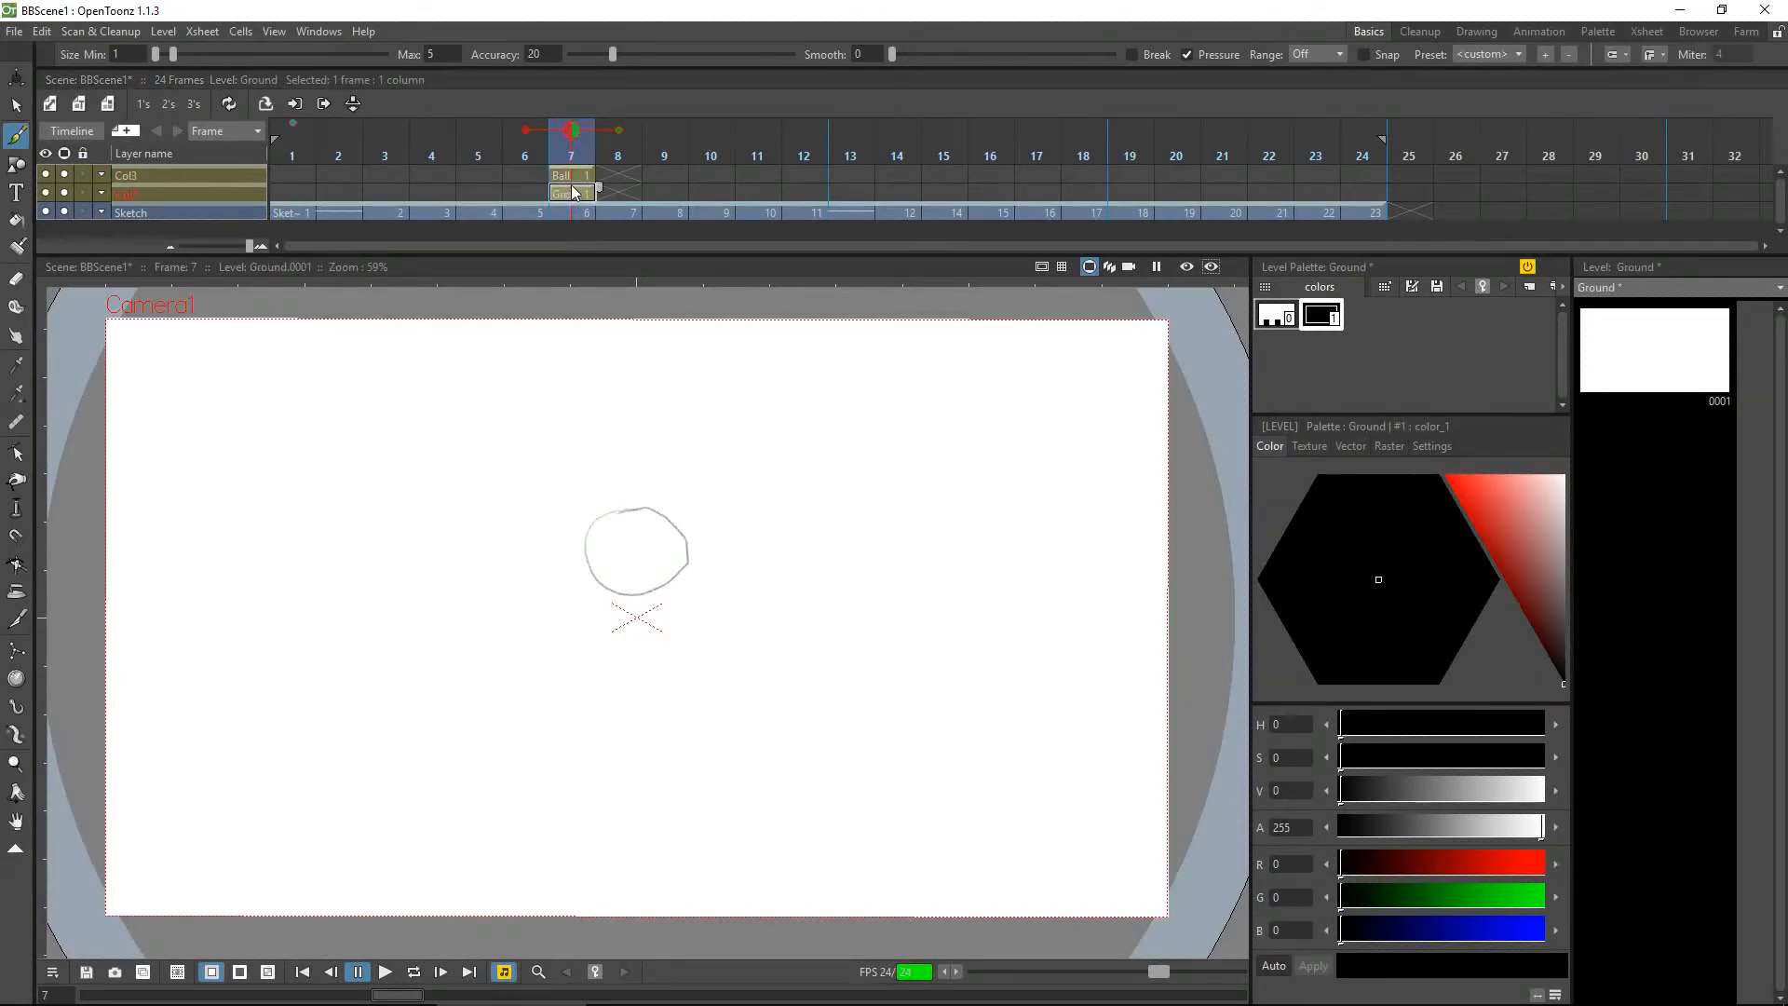
drag(565, 187, 289, 201)
drag(565, 171, 425, 177)
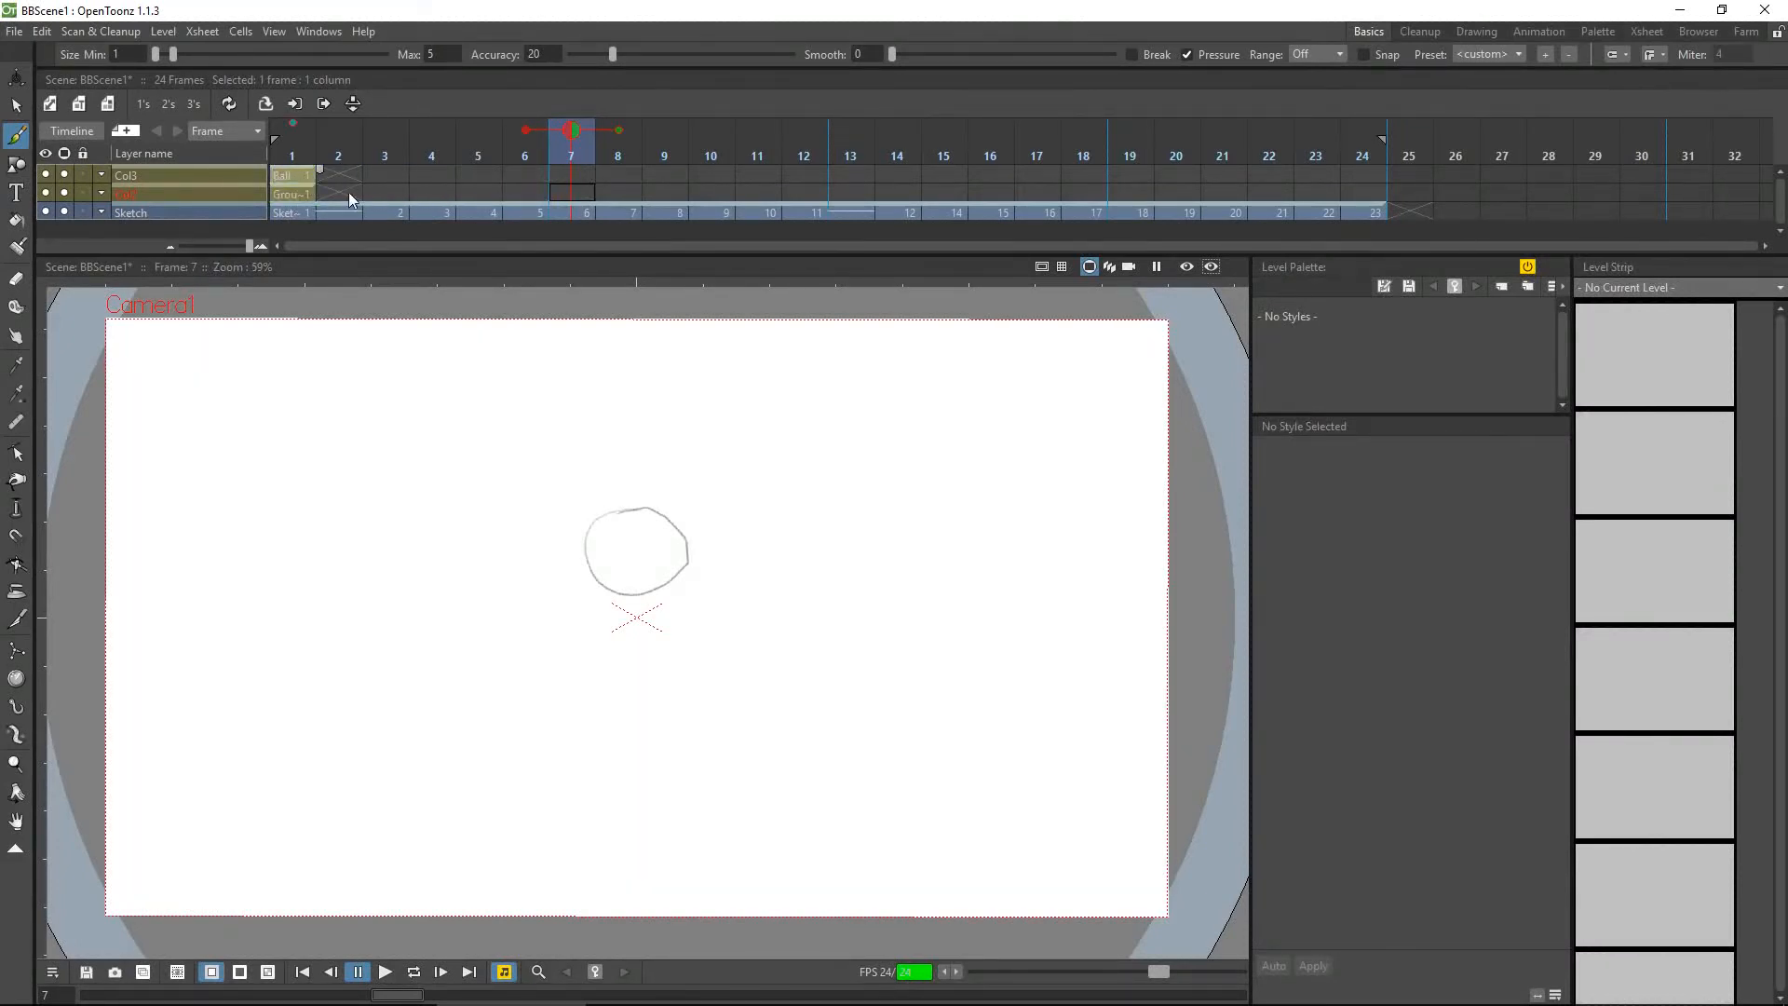
click(291, 156)
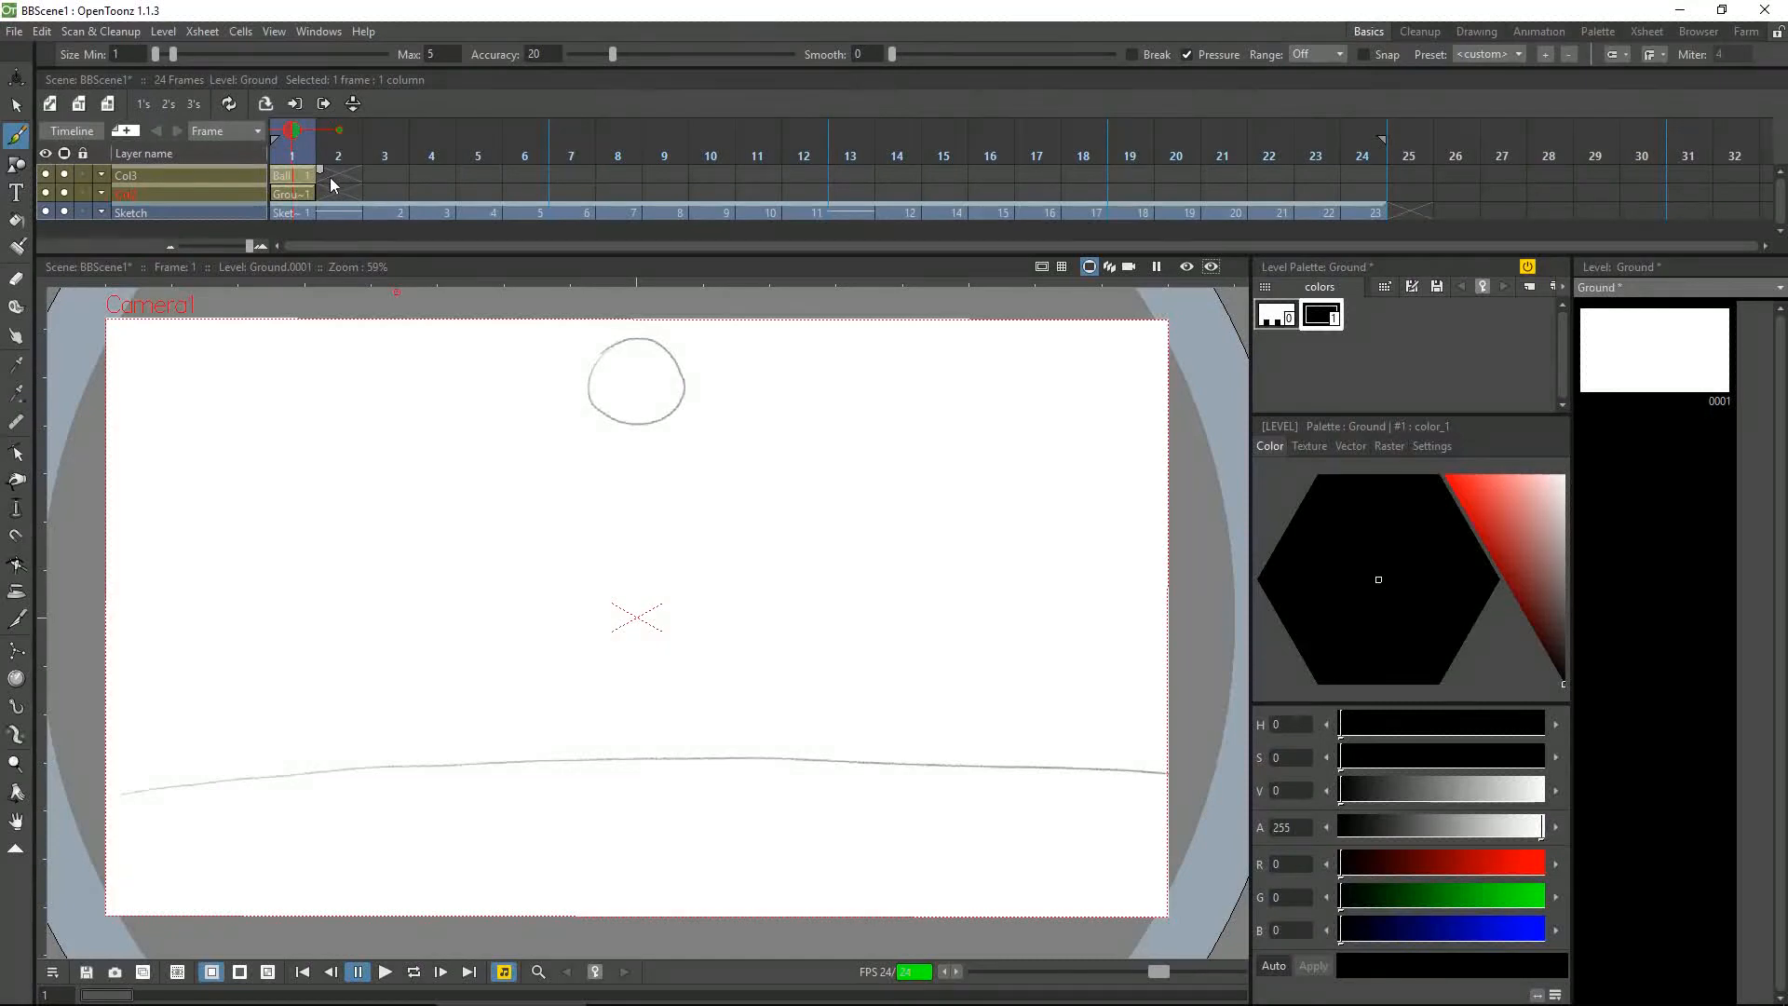
Rename the layer Col2 as Ground and the layer Col3 as Ball
double_click(125, 194)
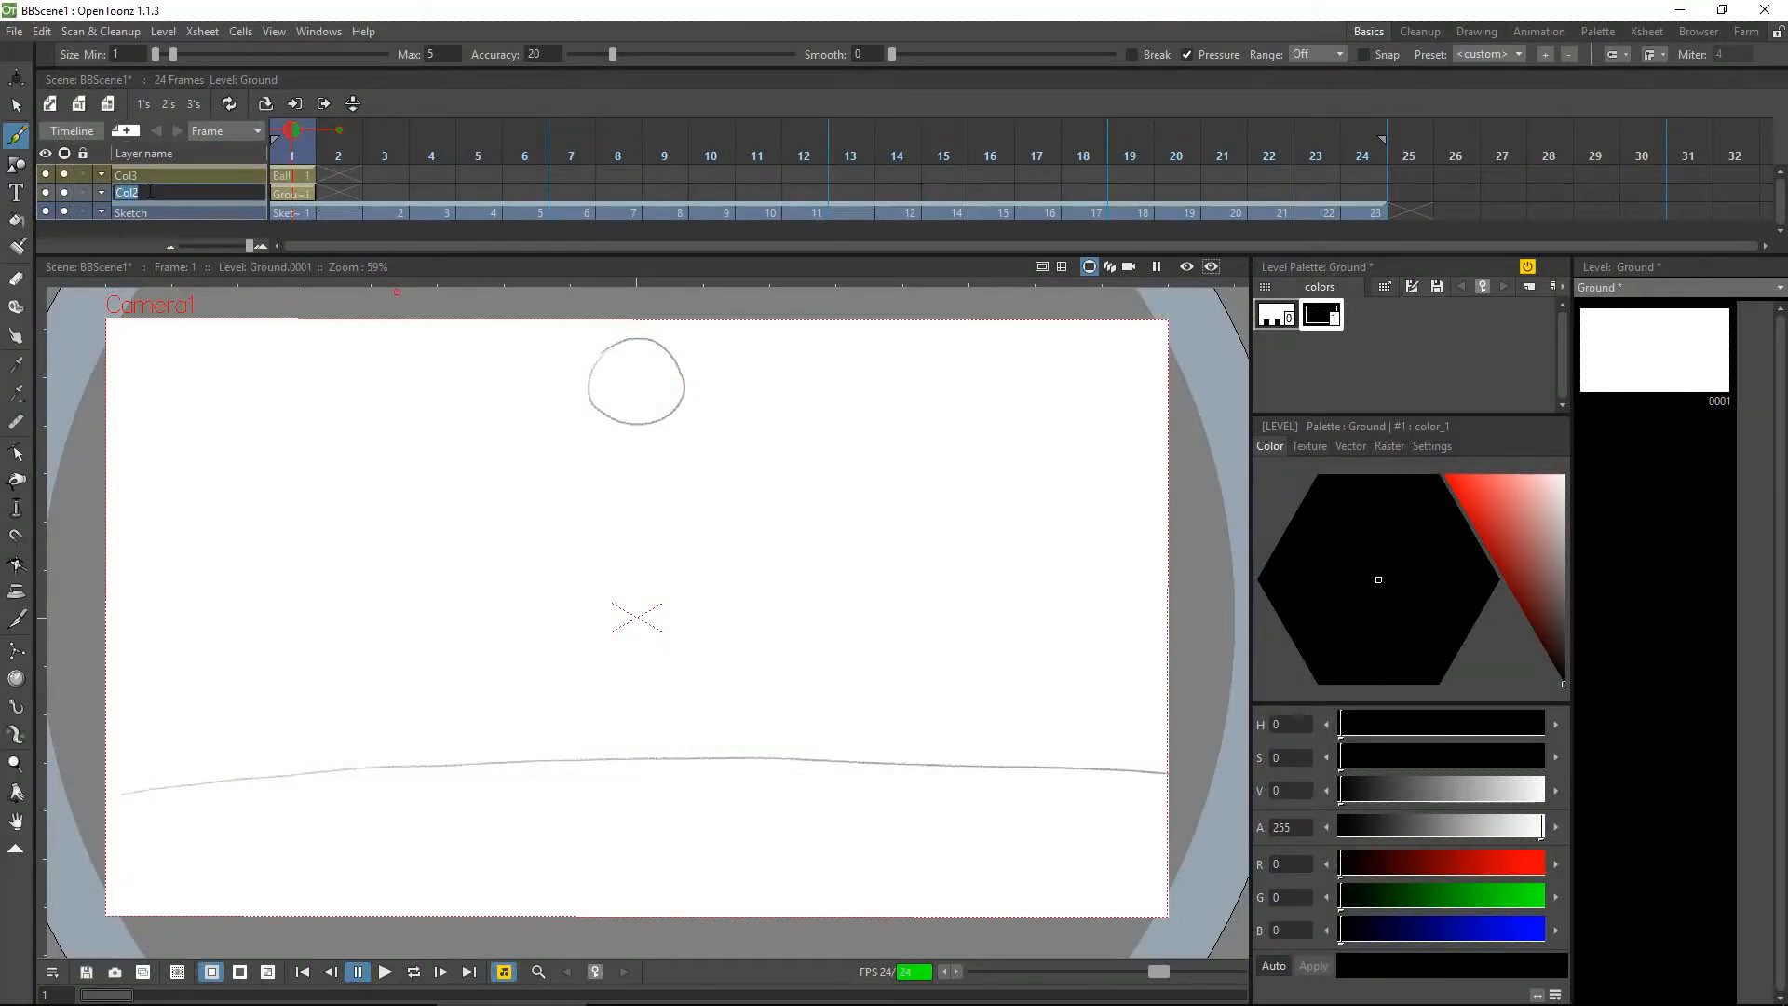
text(Ground)
key(Return)
double_click(134, 176)
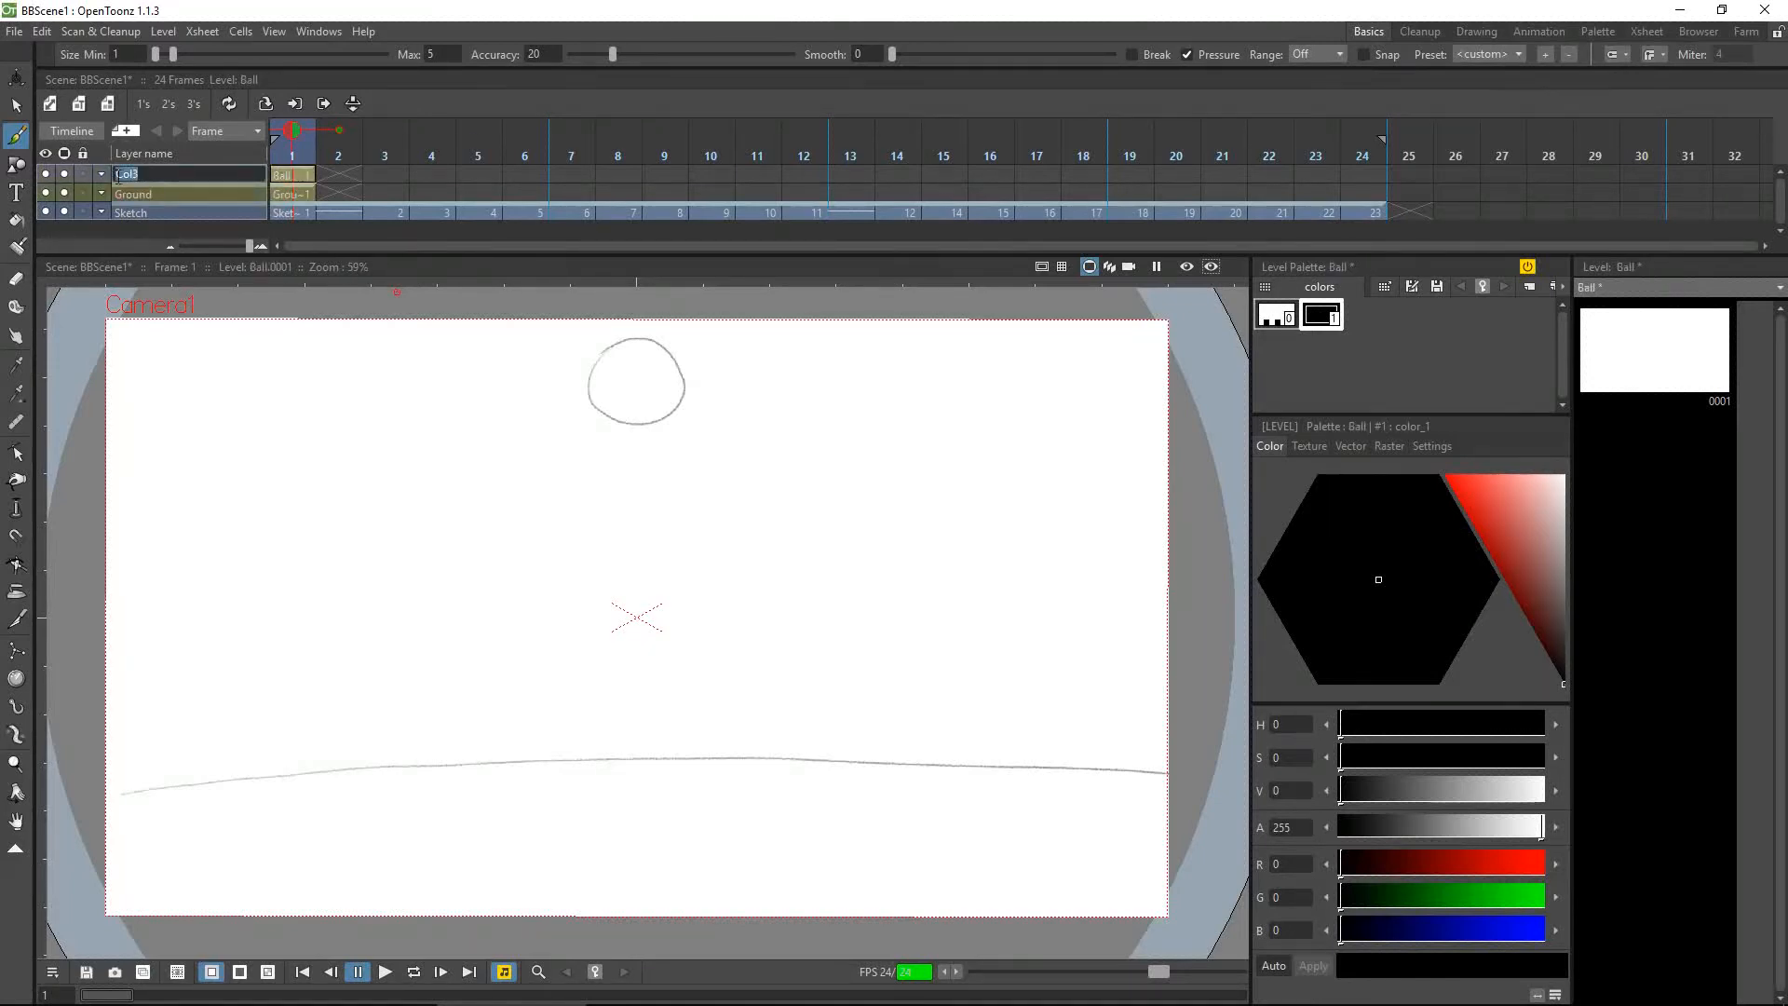
text(Ball)
key(Return)
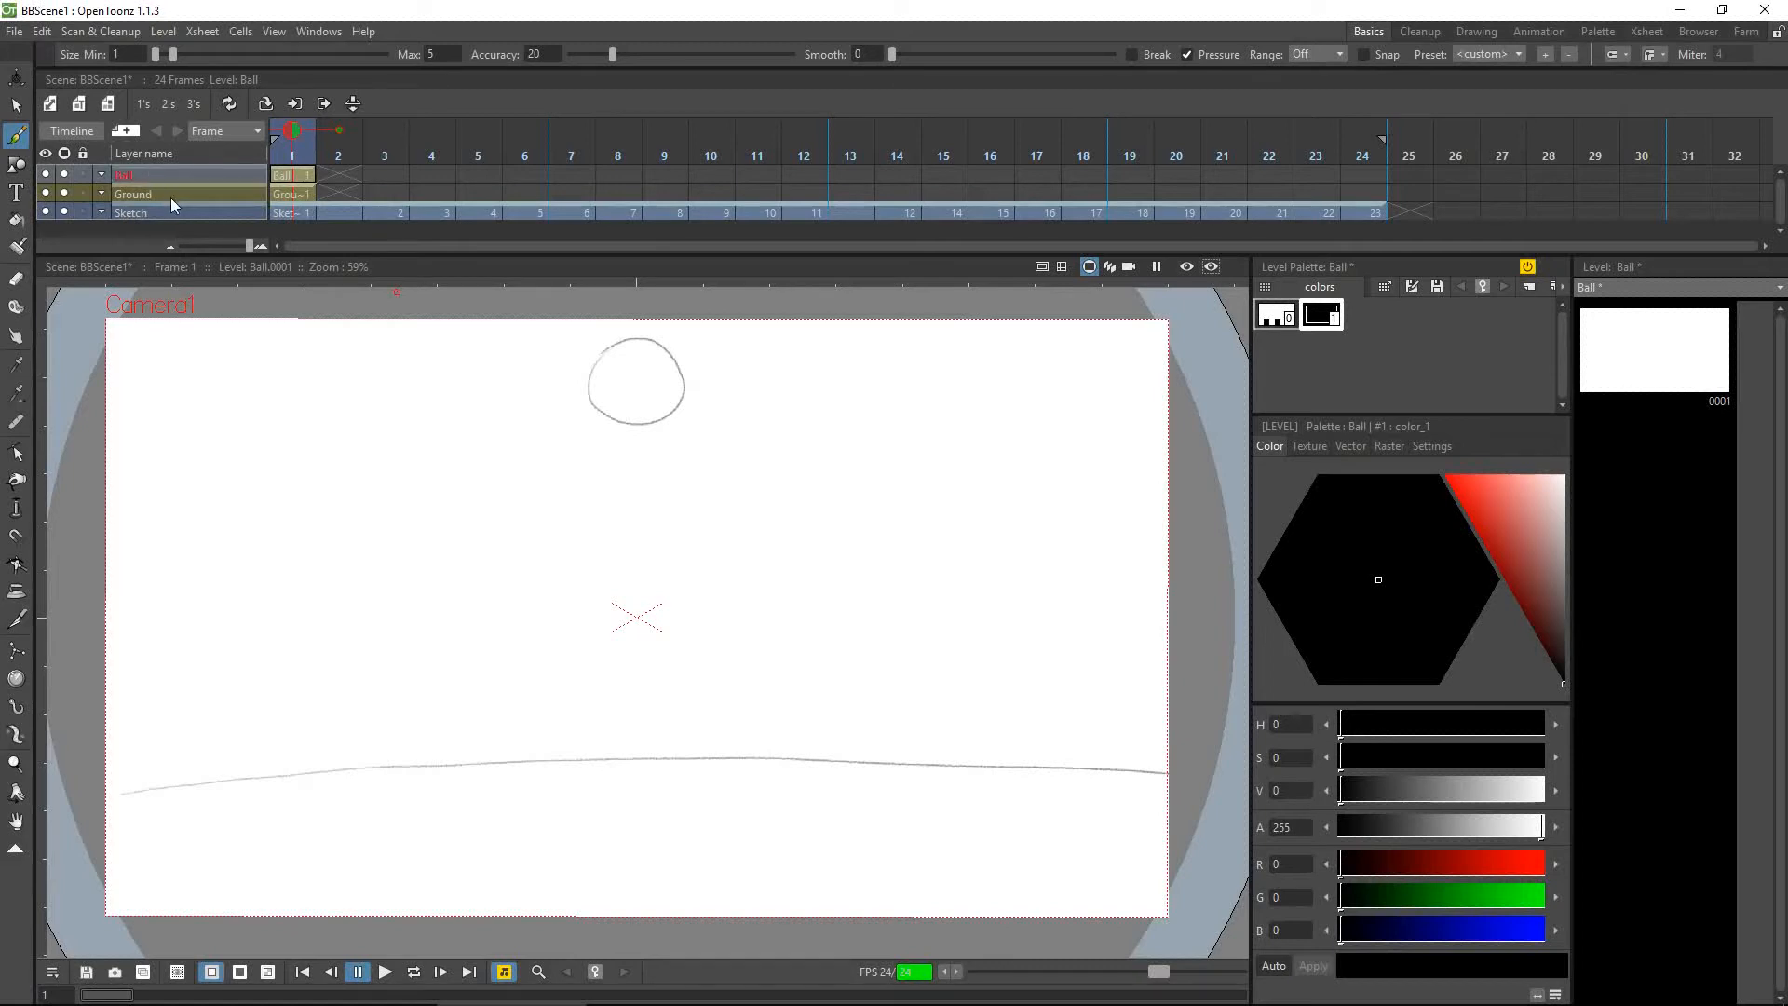
Lock the Sketch layer and turn off its preview visibility, keeping it shown in the camera stand
click(81, 209)
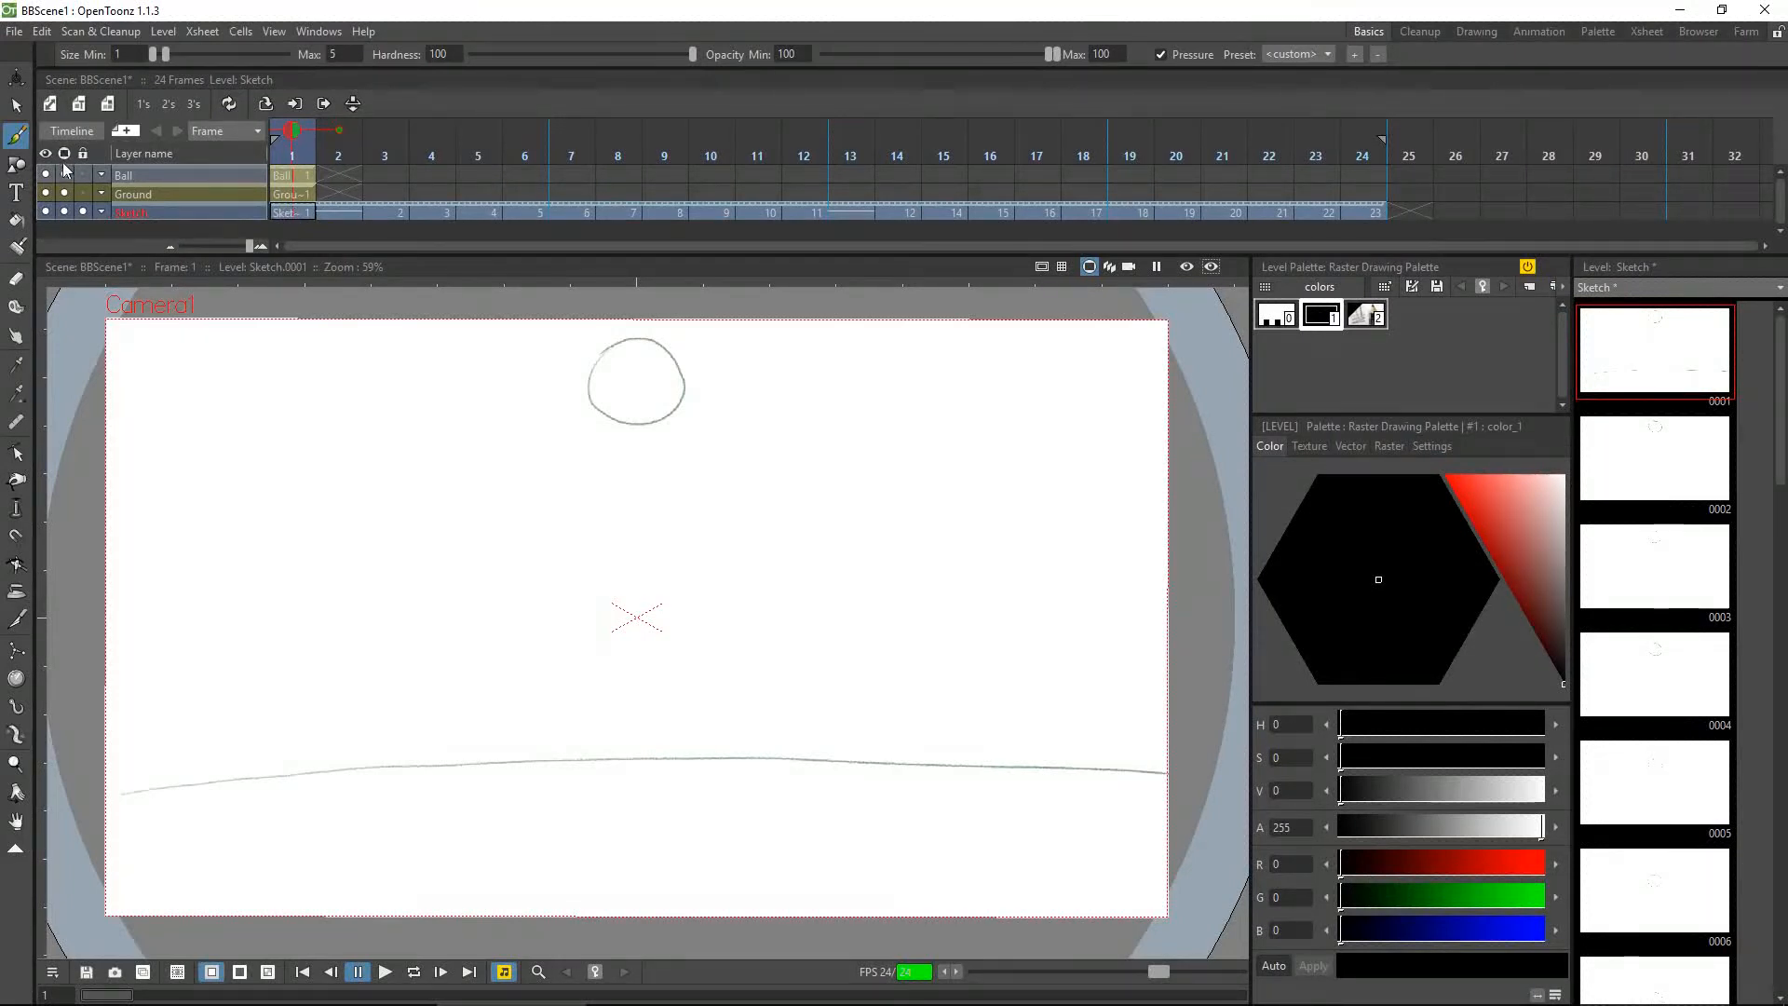
click(64, 210)
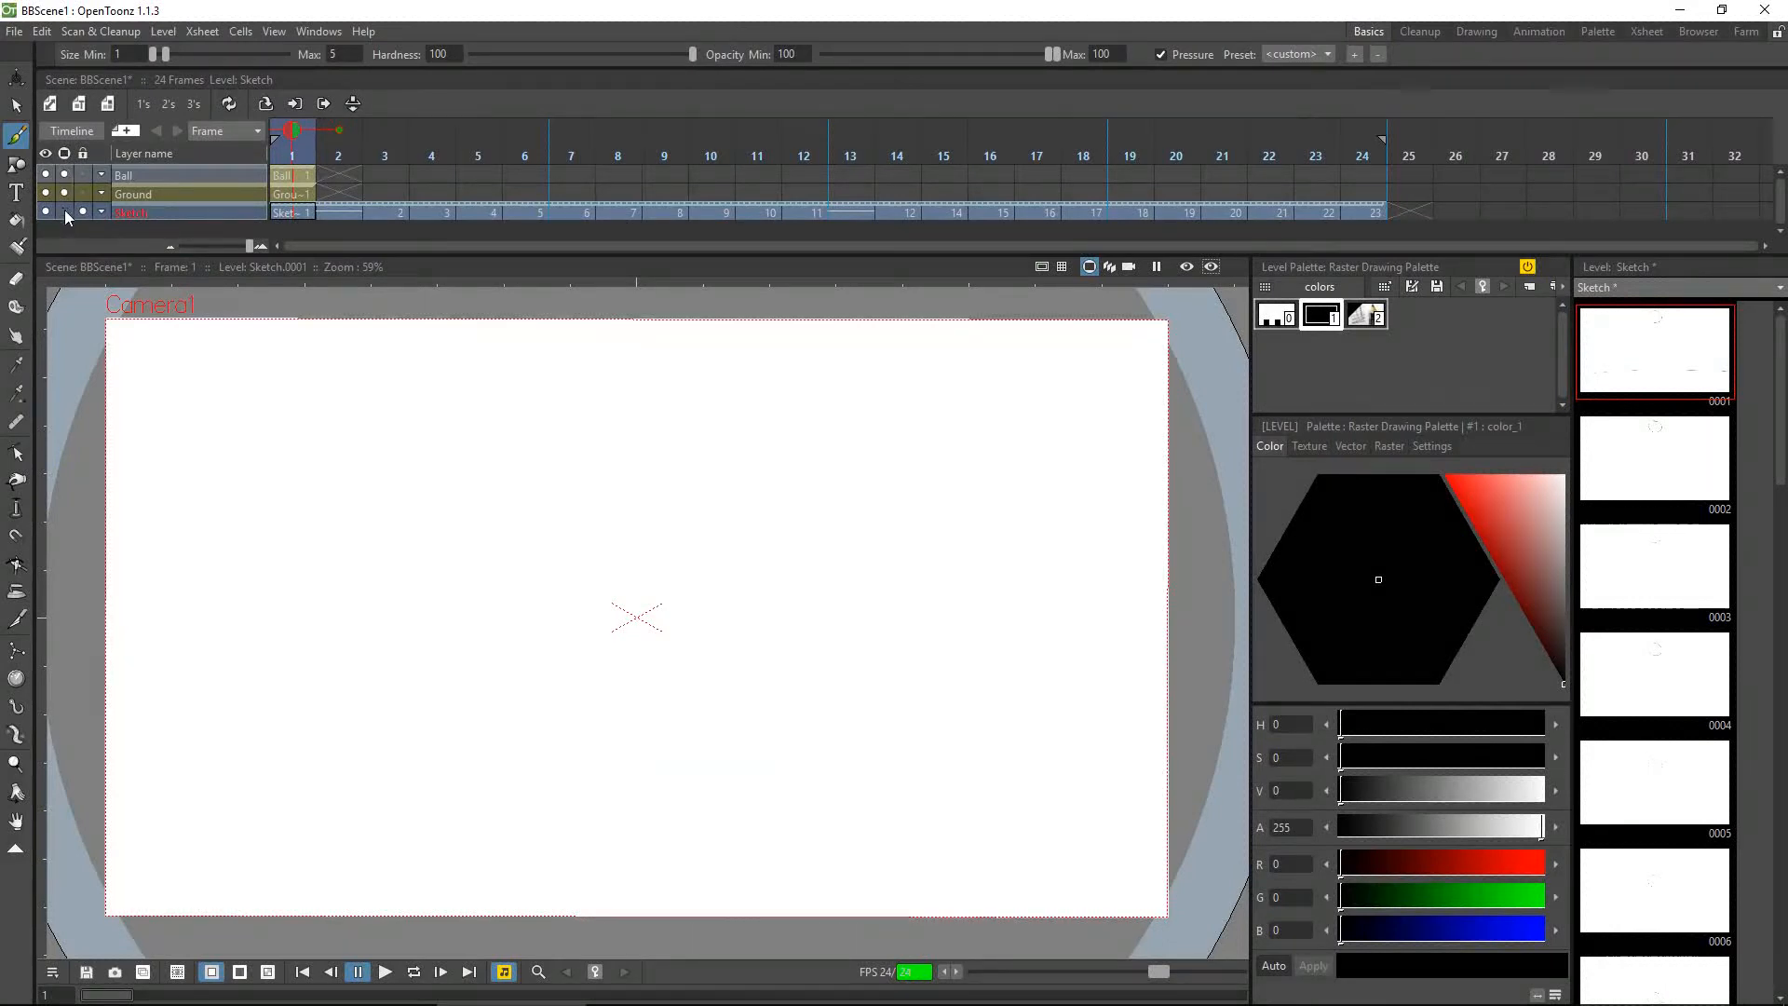
click(61, 210)
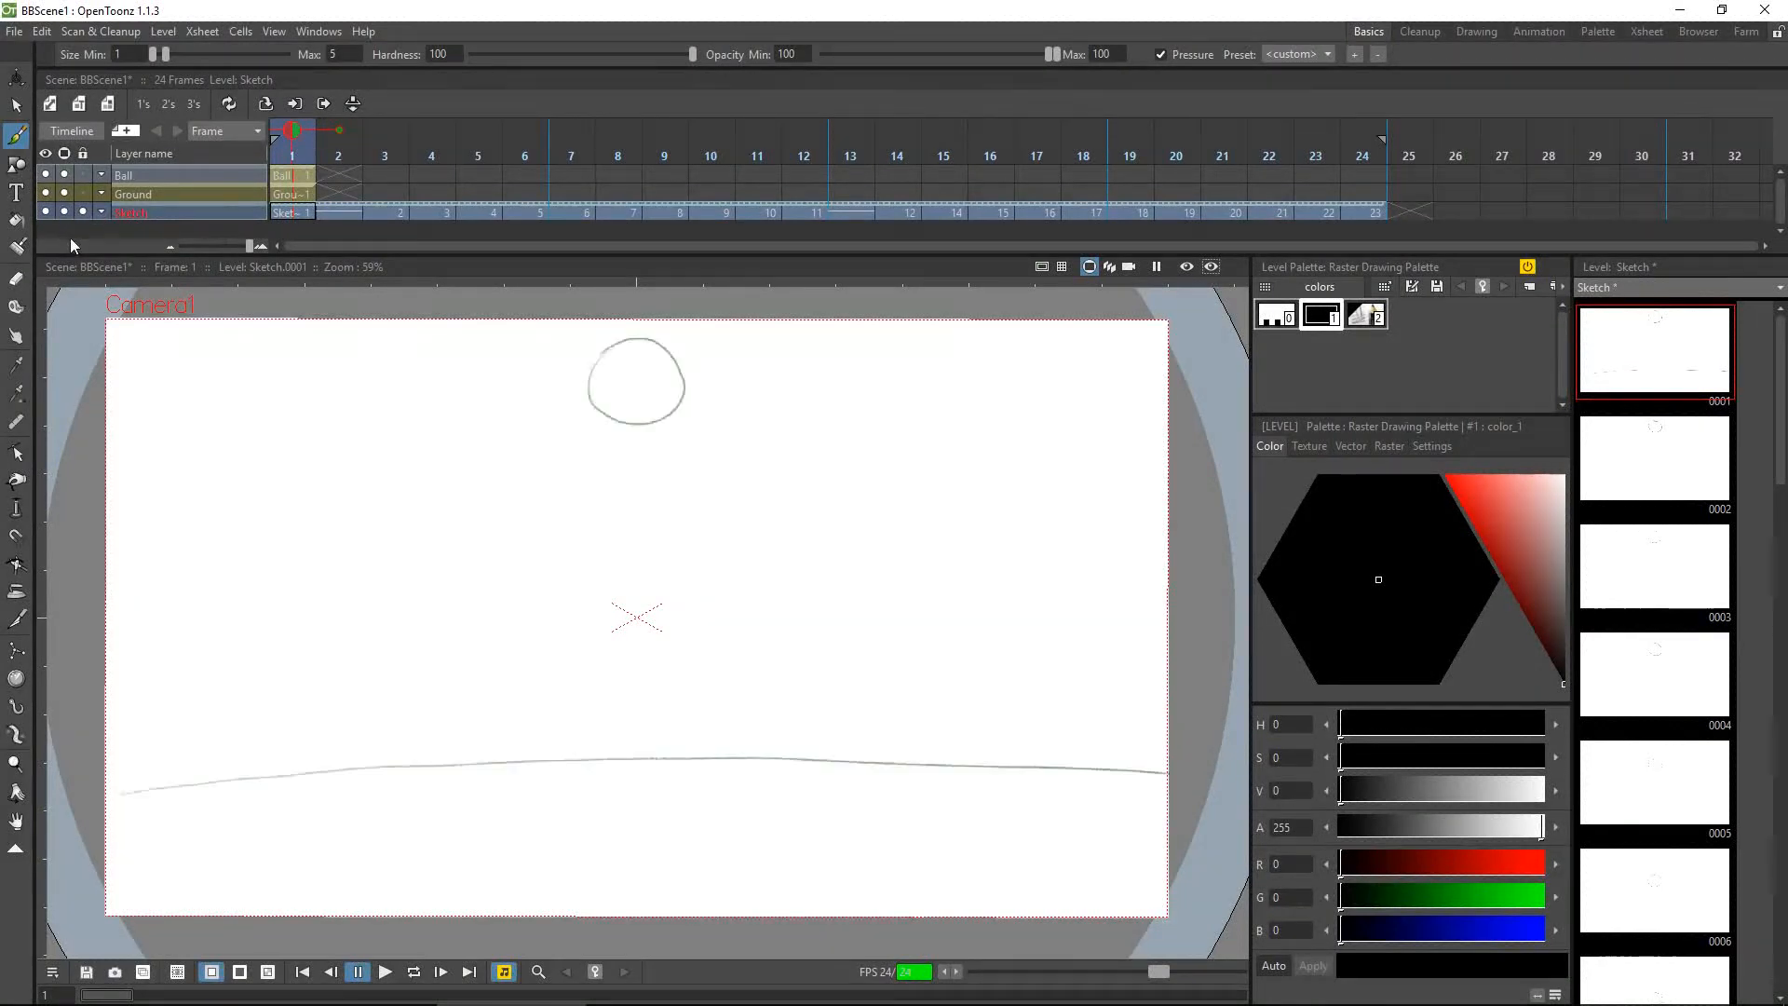
click(64, 210)
click(65, 212)
click(45, 210)
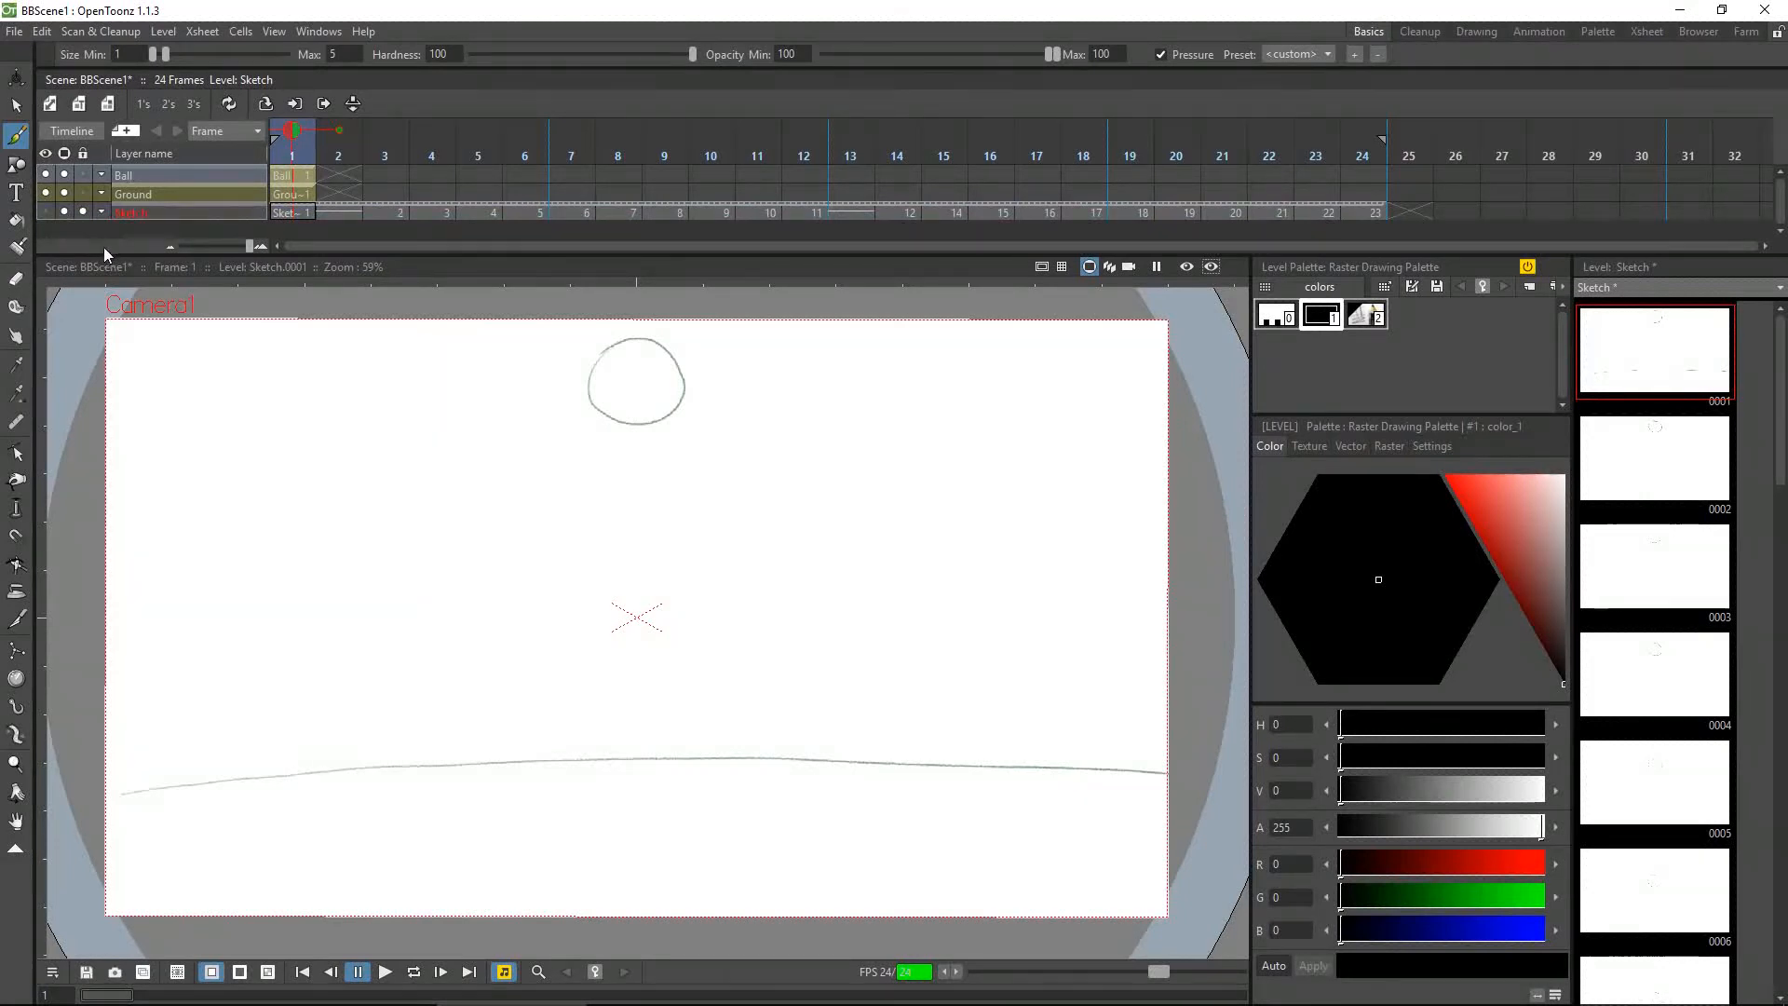
Brush a closed ground outline extending beyond the camera's lower edge on the Ground level and fill it with black
click(292, 193)
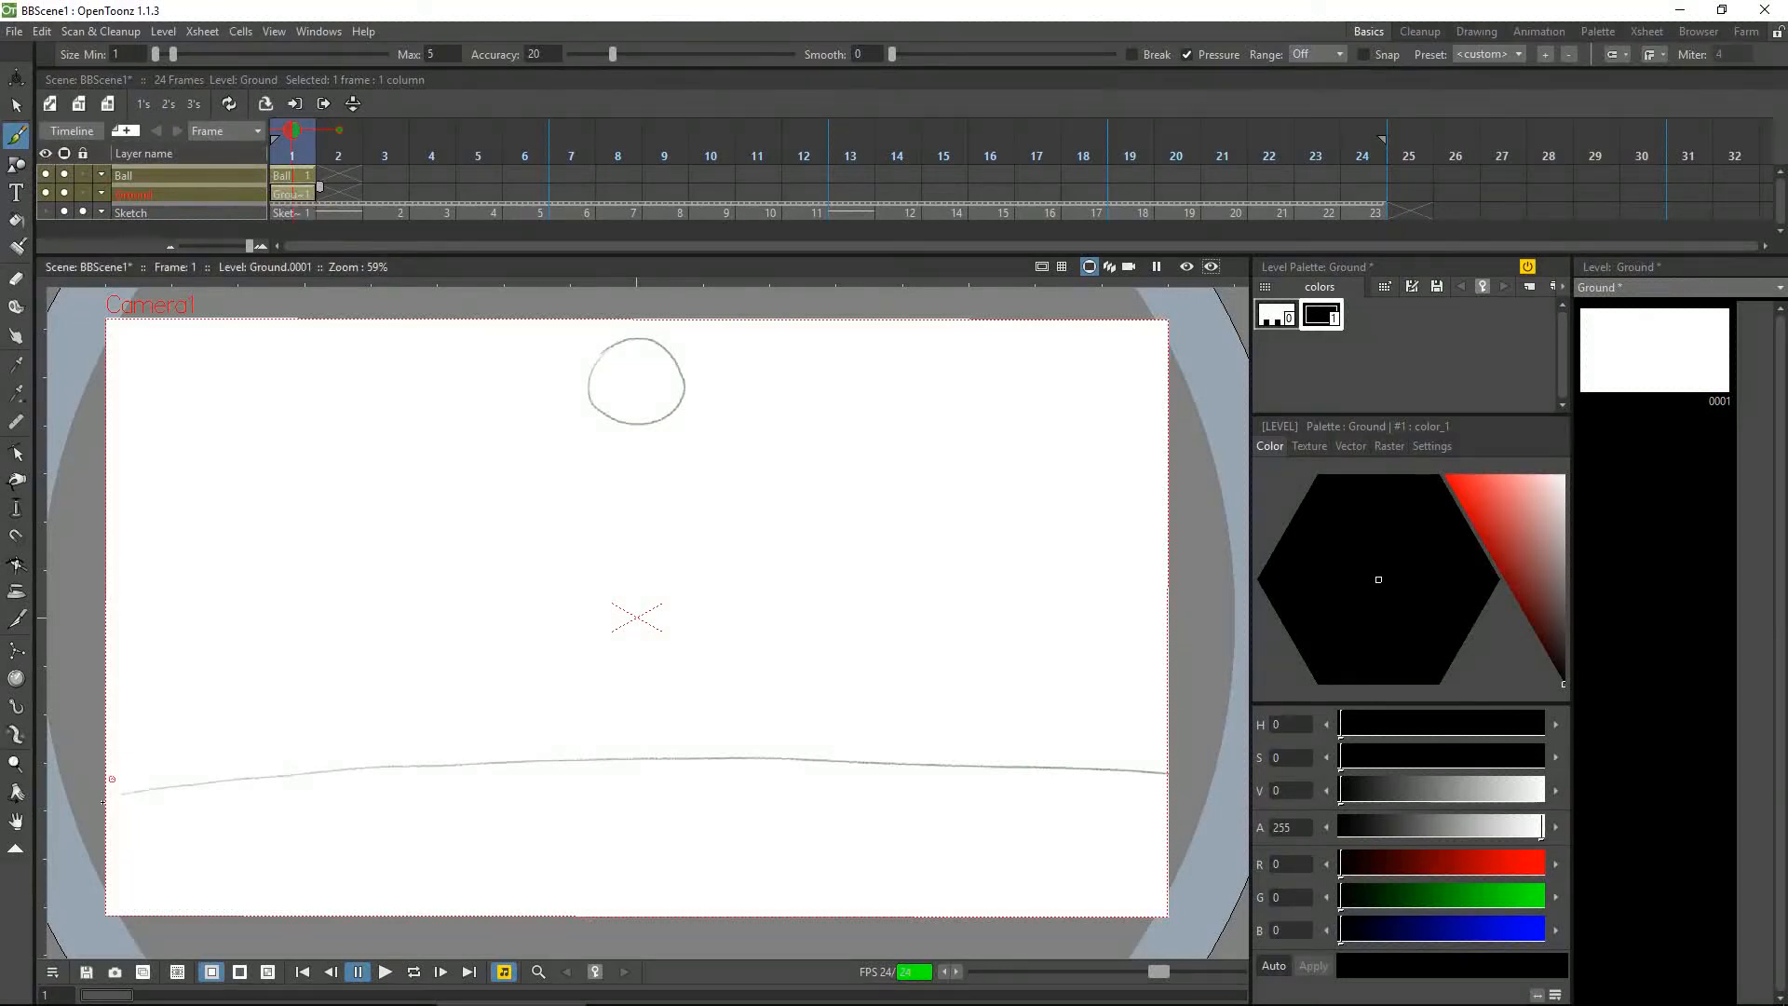
mouse_move(76, 798)
mouse_down()
mouse_move(740, 780)
mouse_move(1249, 812)
mouse_up()
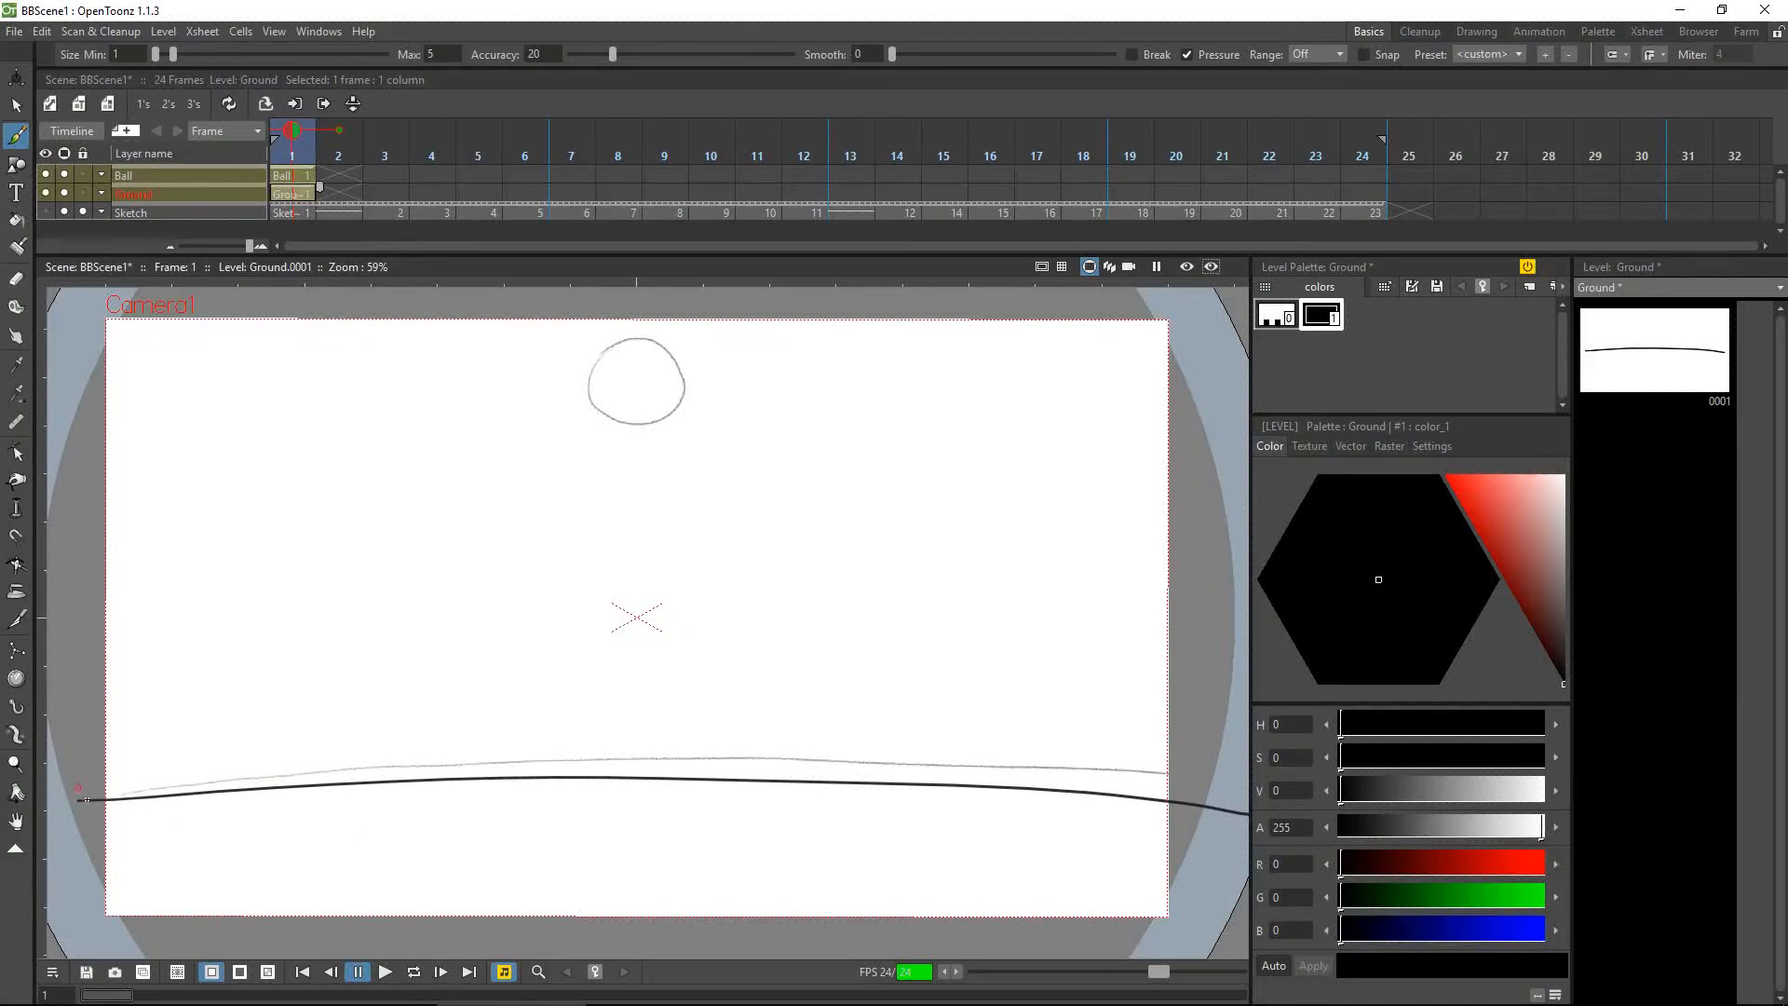
mouse_move(85, 787)
mouse_down()
mouse_move(102, 925)
mouse_move(128, 934)
mouse_move(1105, 939)
mouse_move(1182, 893)
mouse_move(1174, 753)
mouse_up()
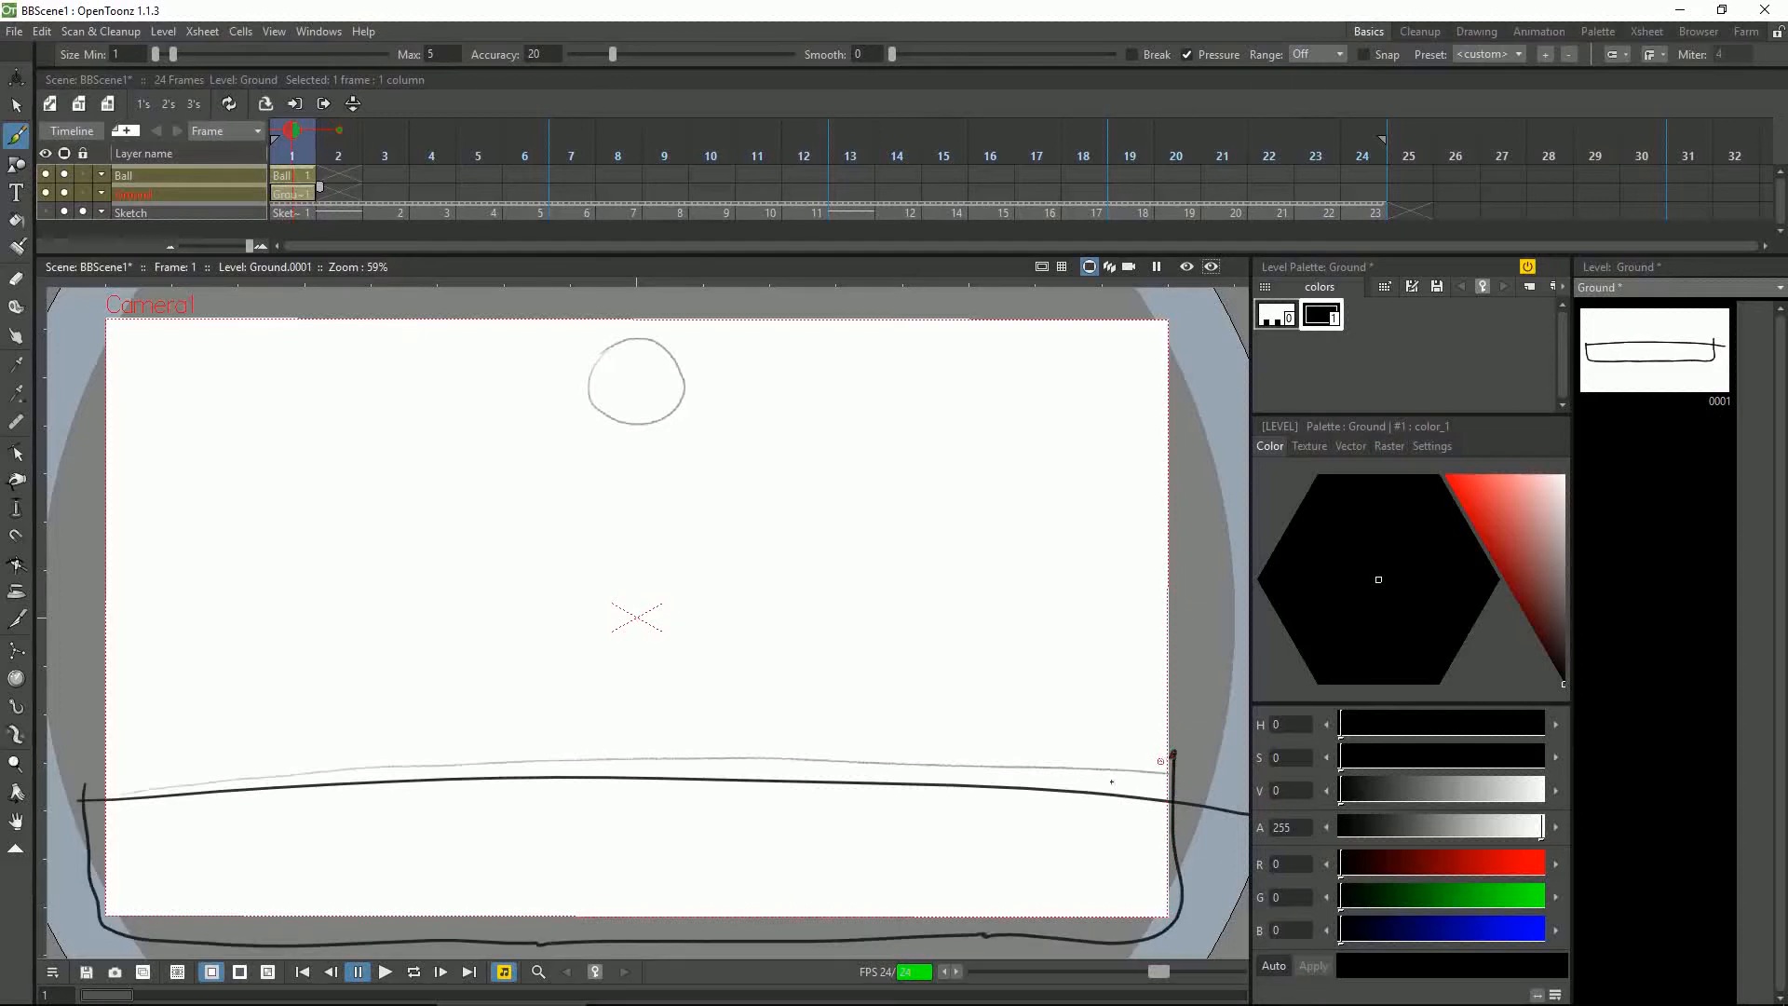
key(f)
click(748, 836)
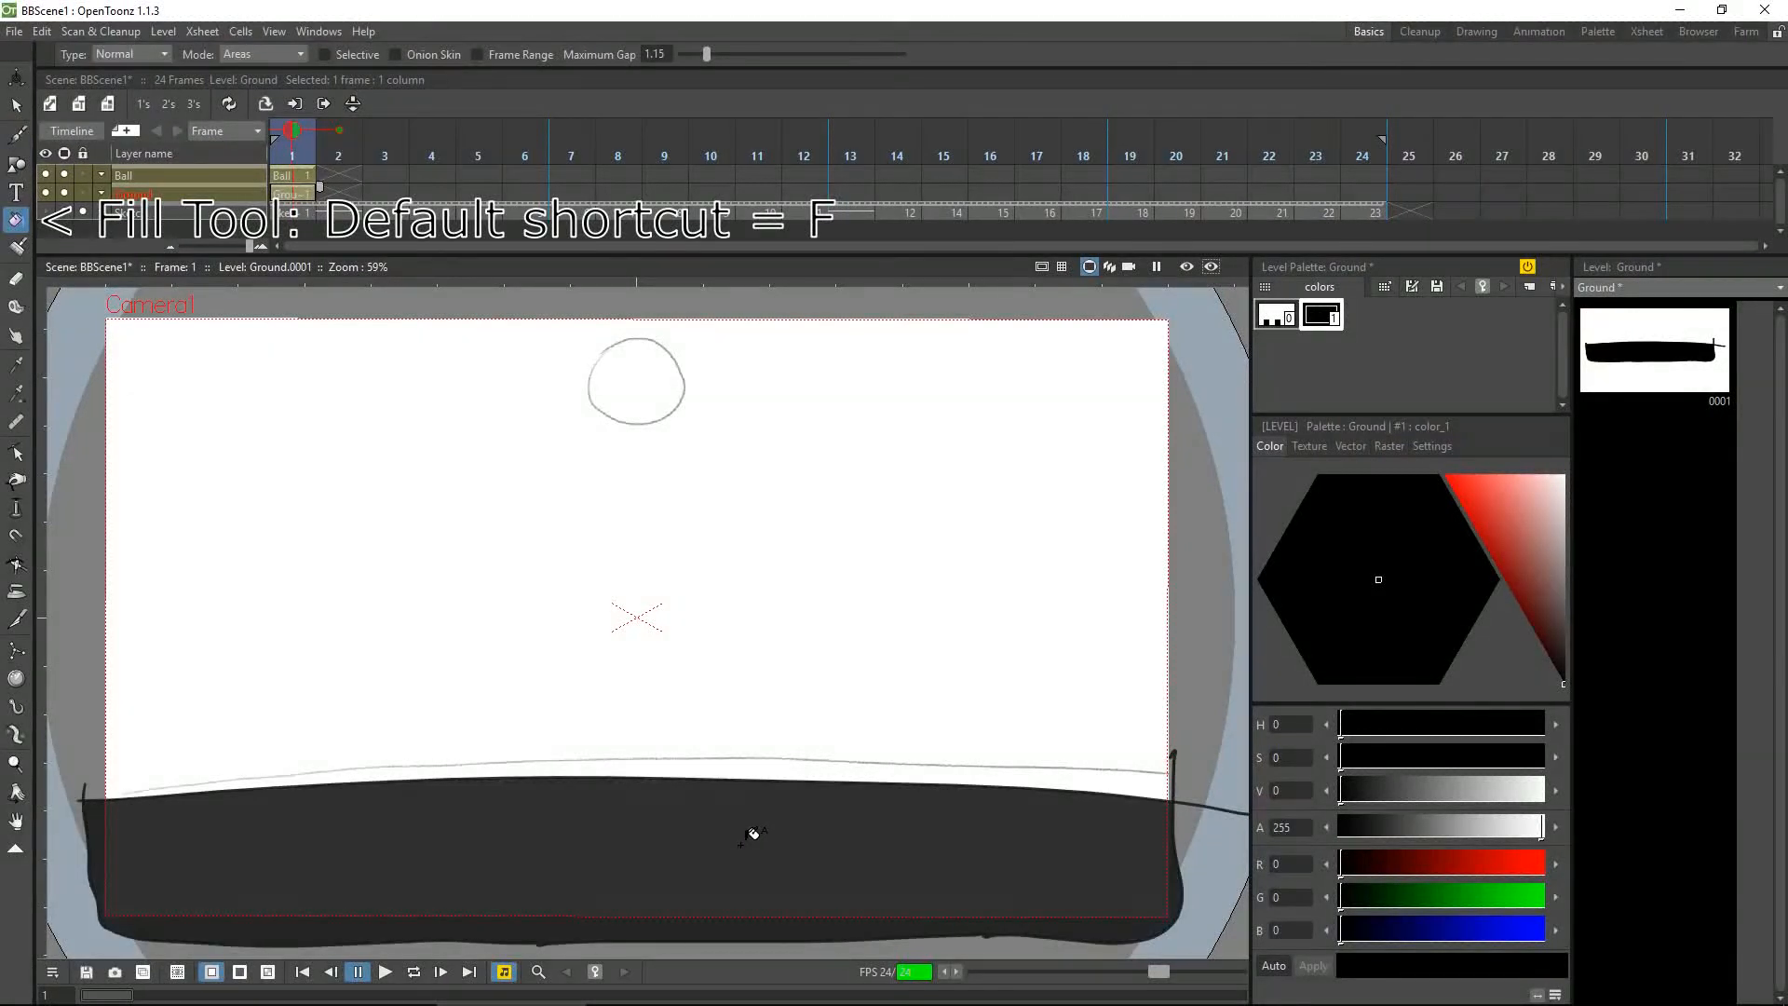
Undo the fill and both brush strokes on the Ground level
key(ctrl+z)
key(ctrl+z)
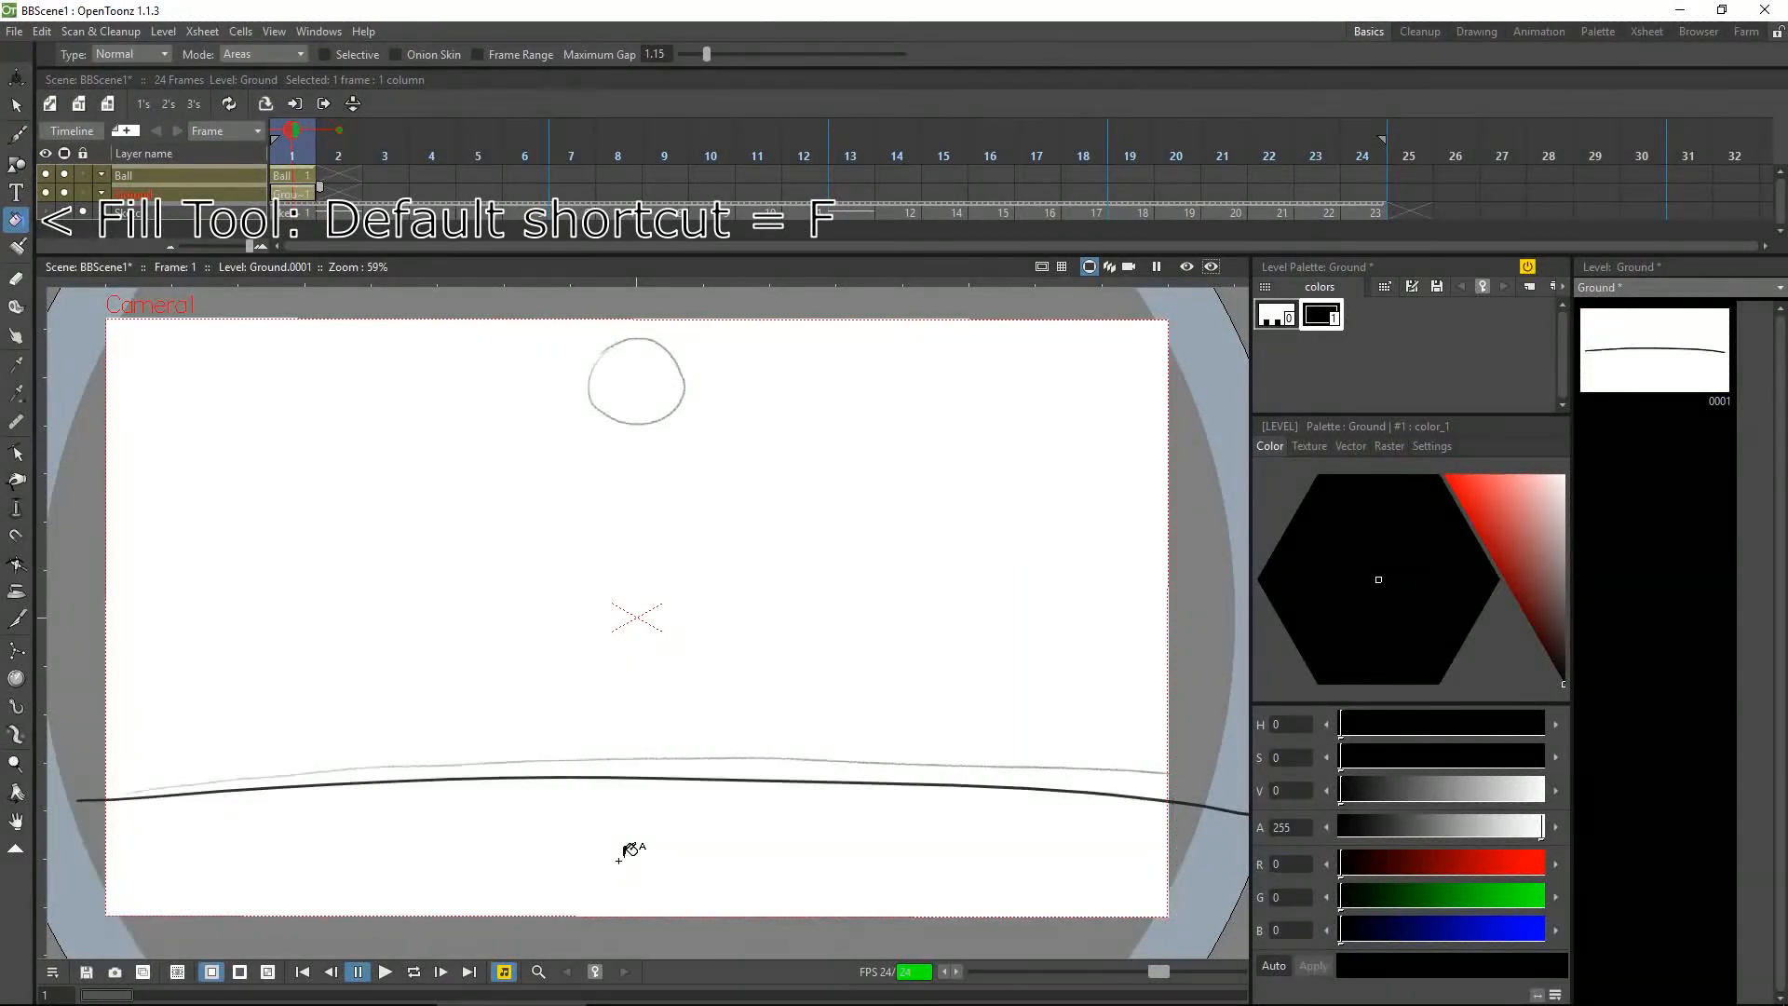
key(ctrl+z)
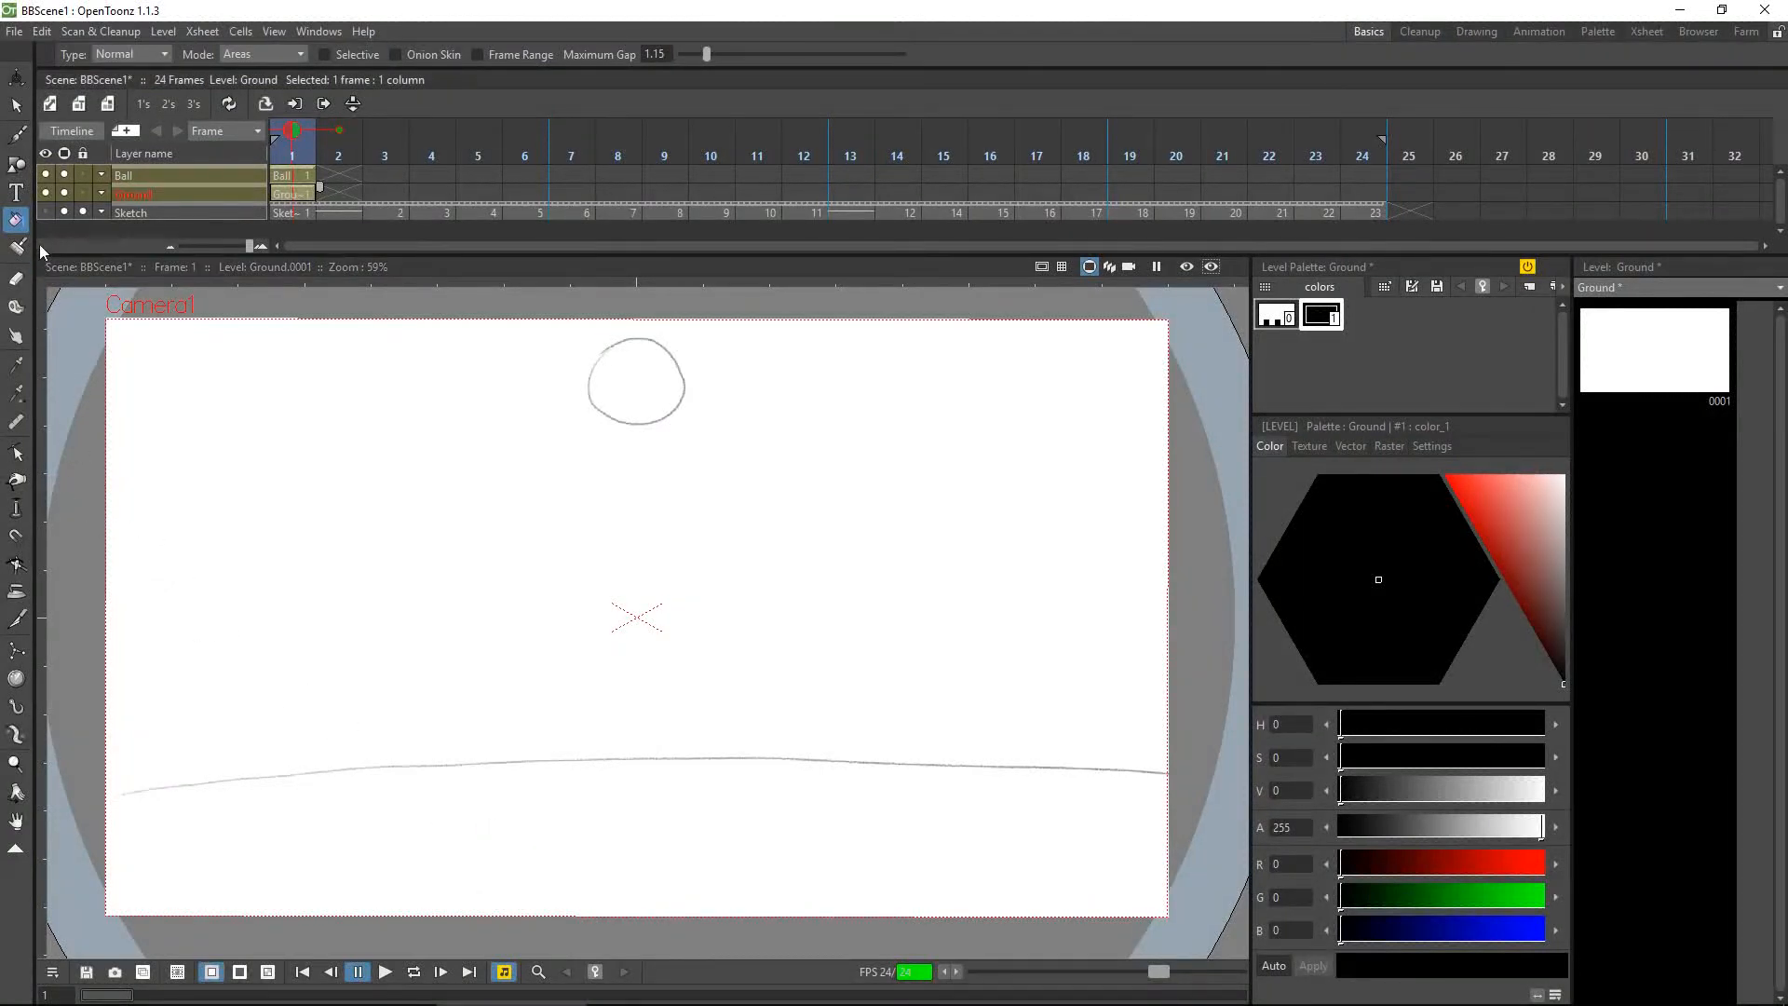
Draw a rectangle with the Geometric tool on the Ground level, from the sketched ground line to past the camera's lower edge
click(14, 165)
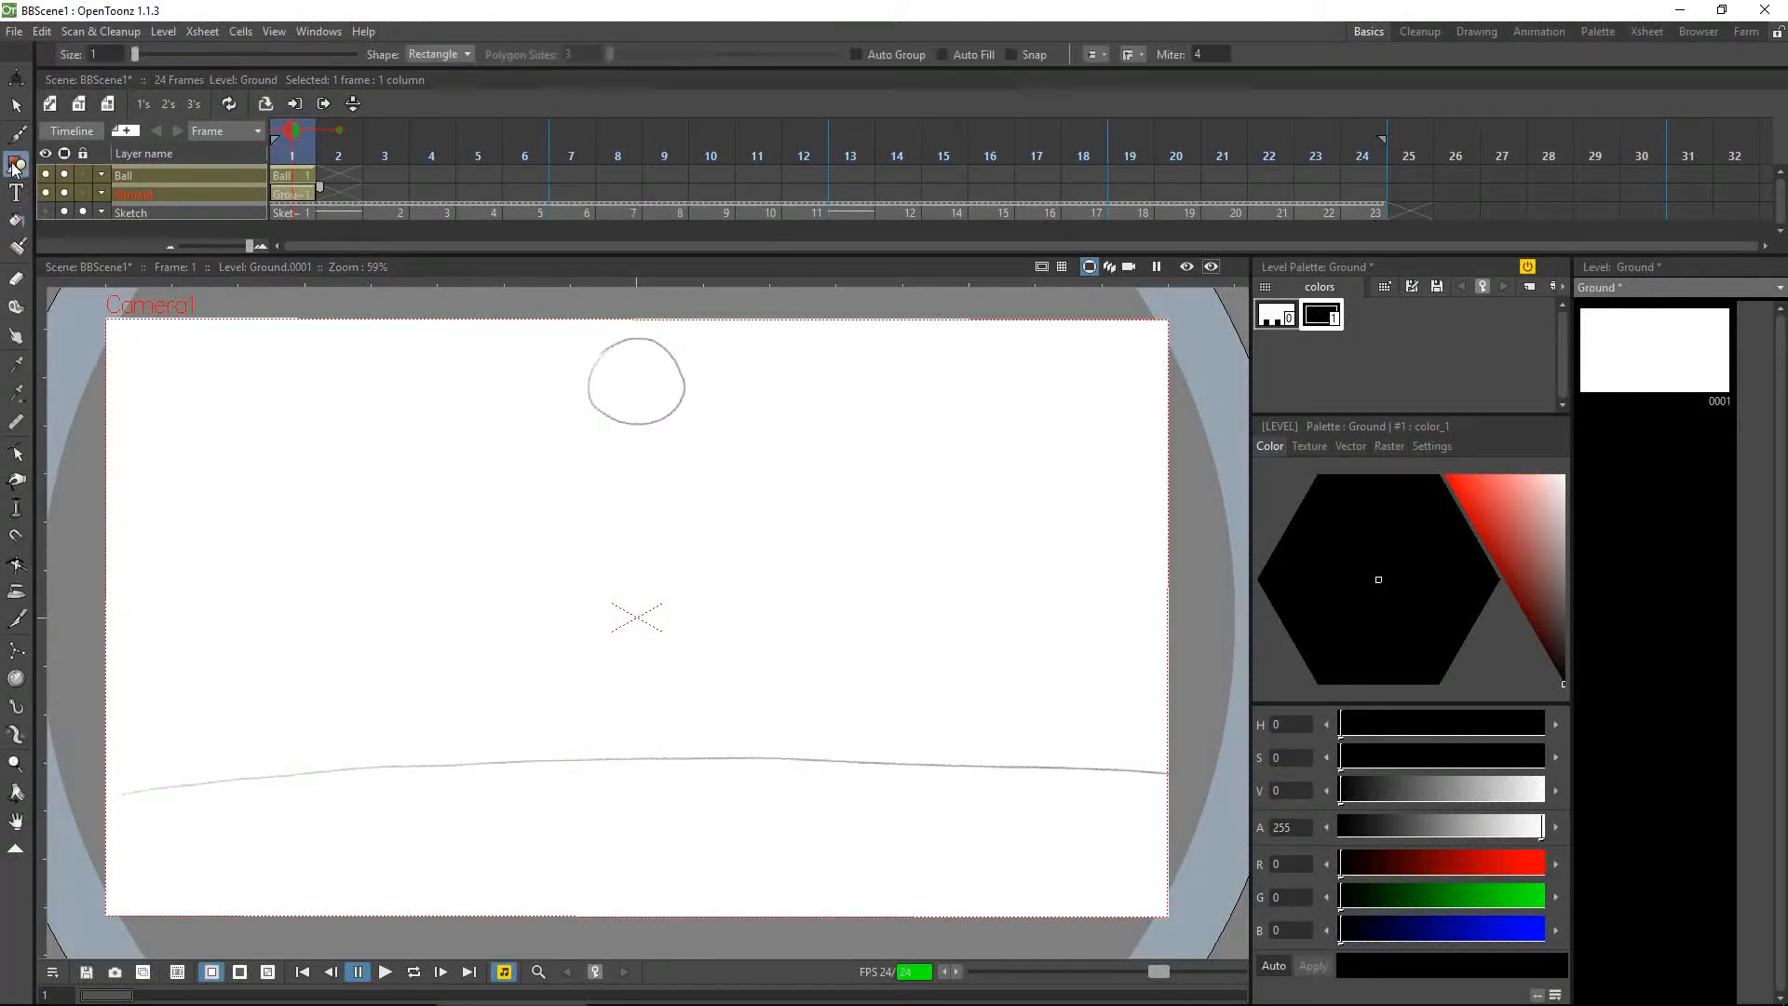
click(453, 52)
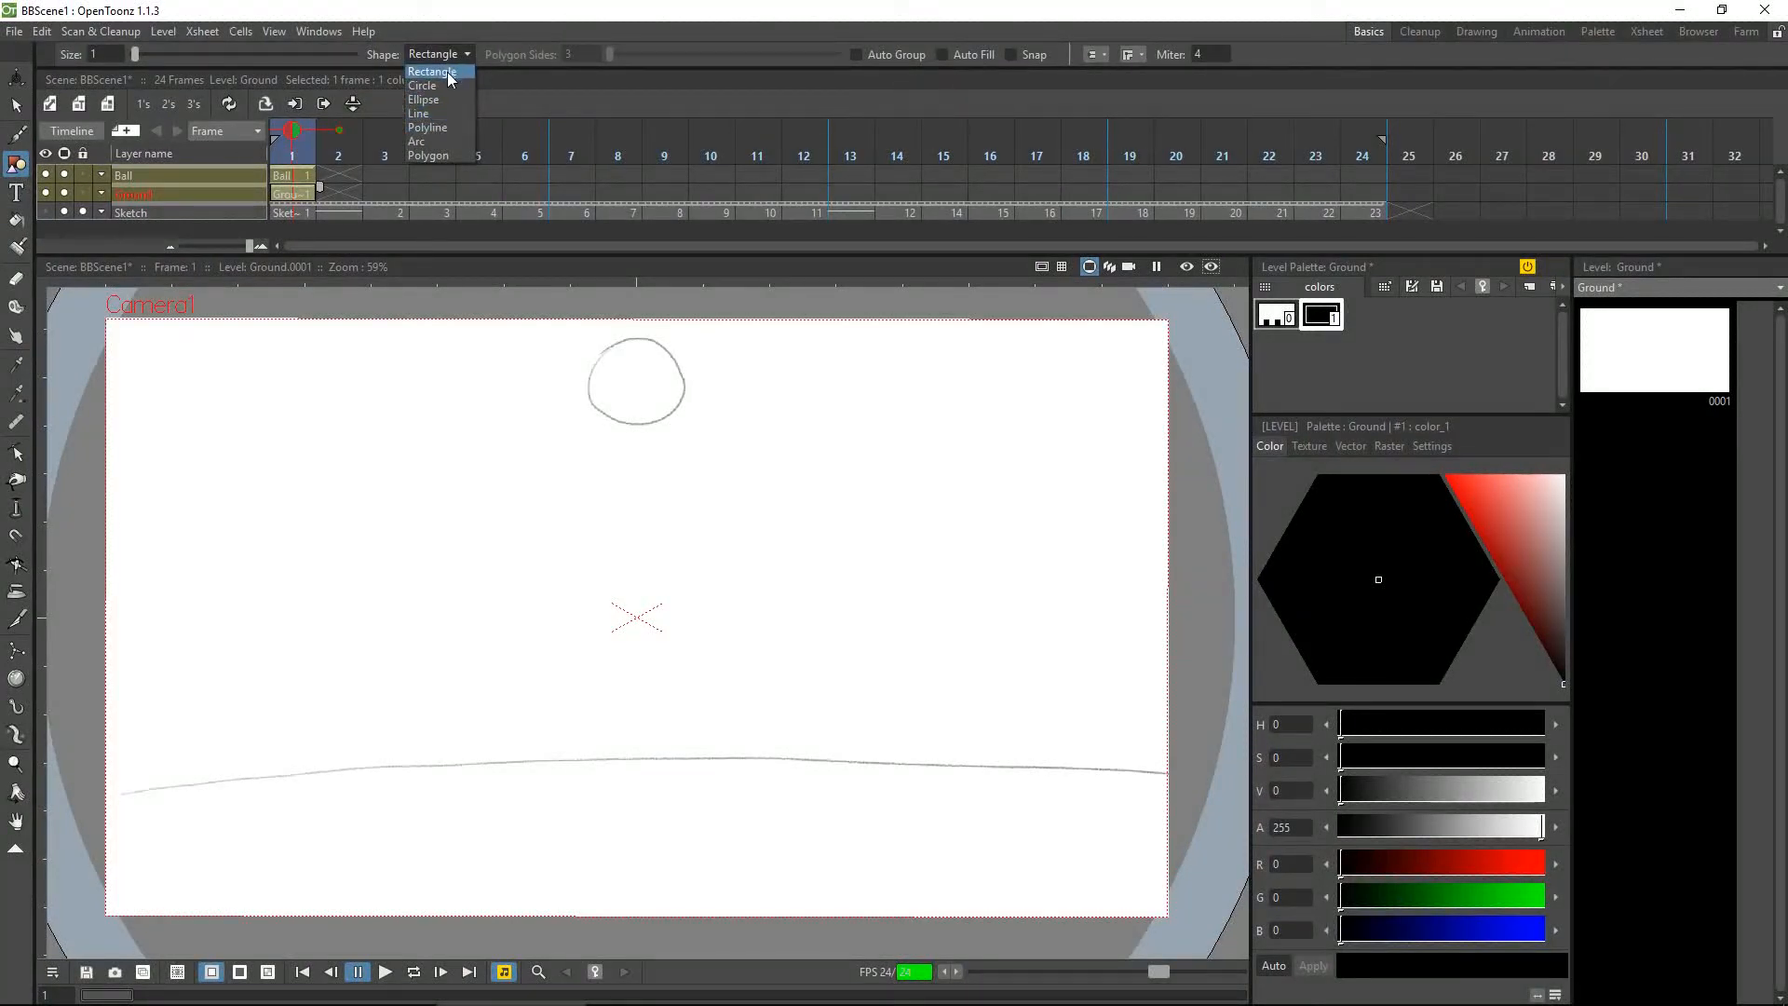
click(445, 73)
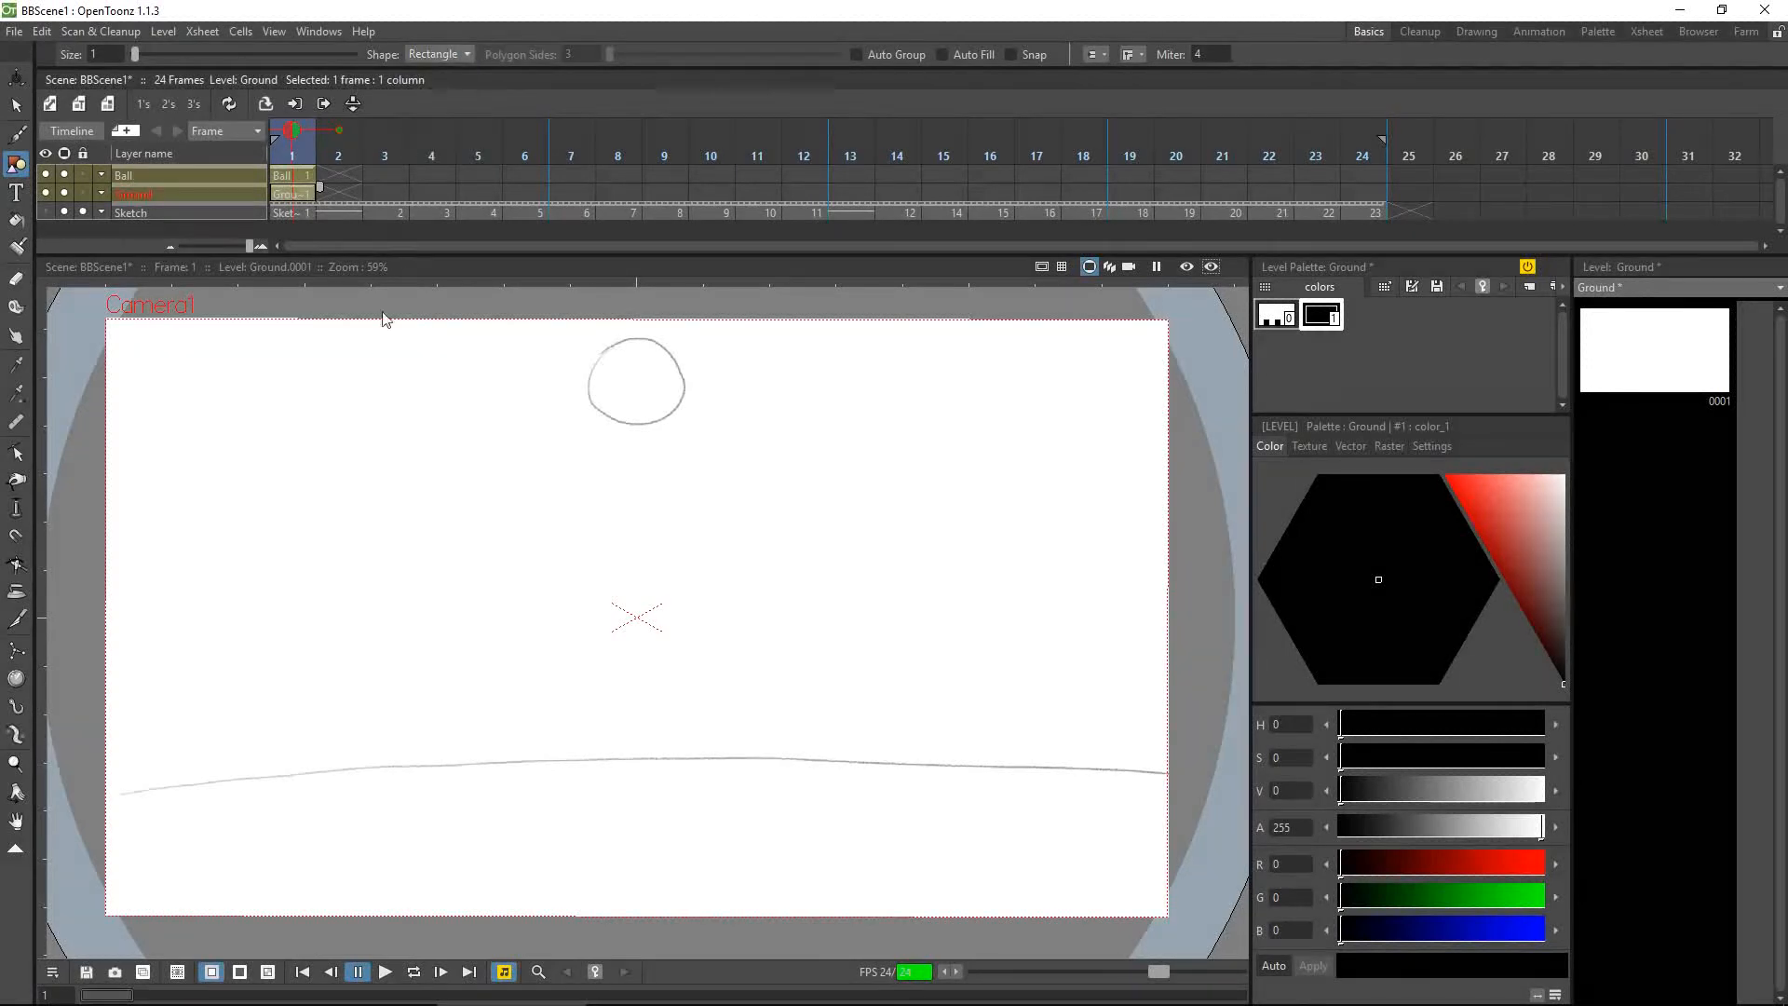
drag(67, 763, 1213, 939)
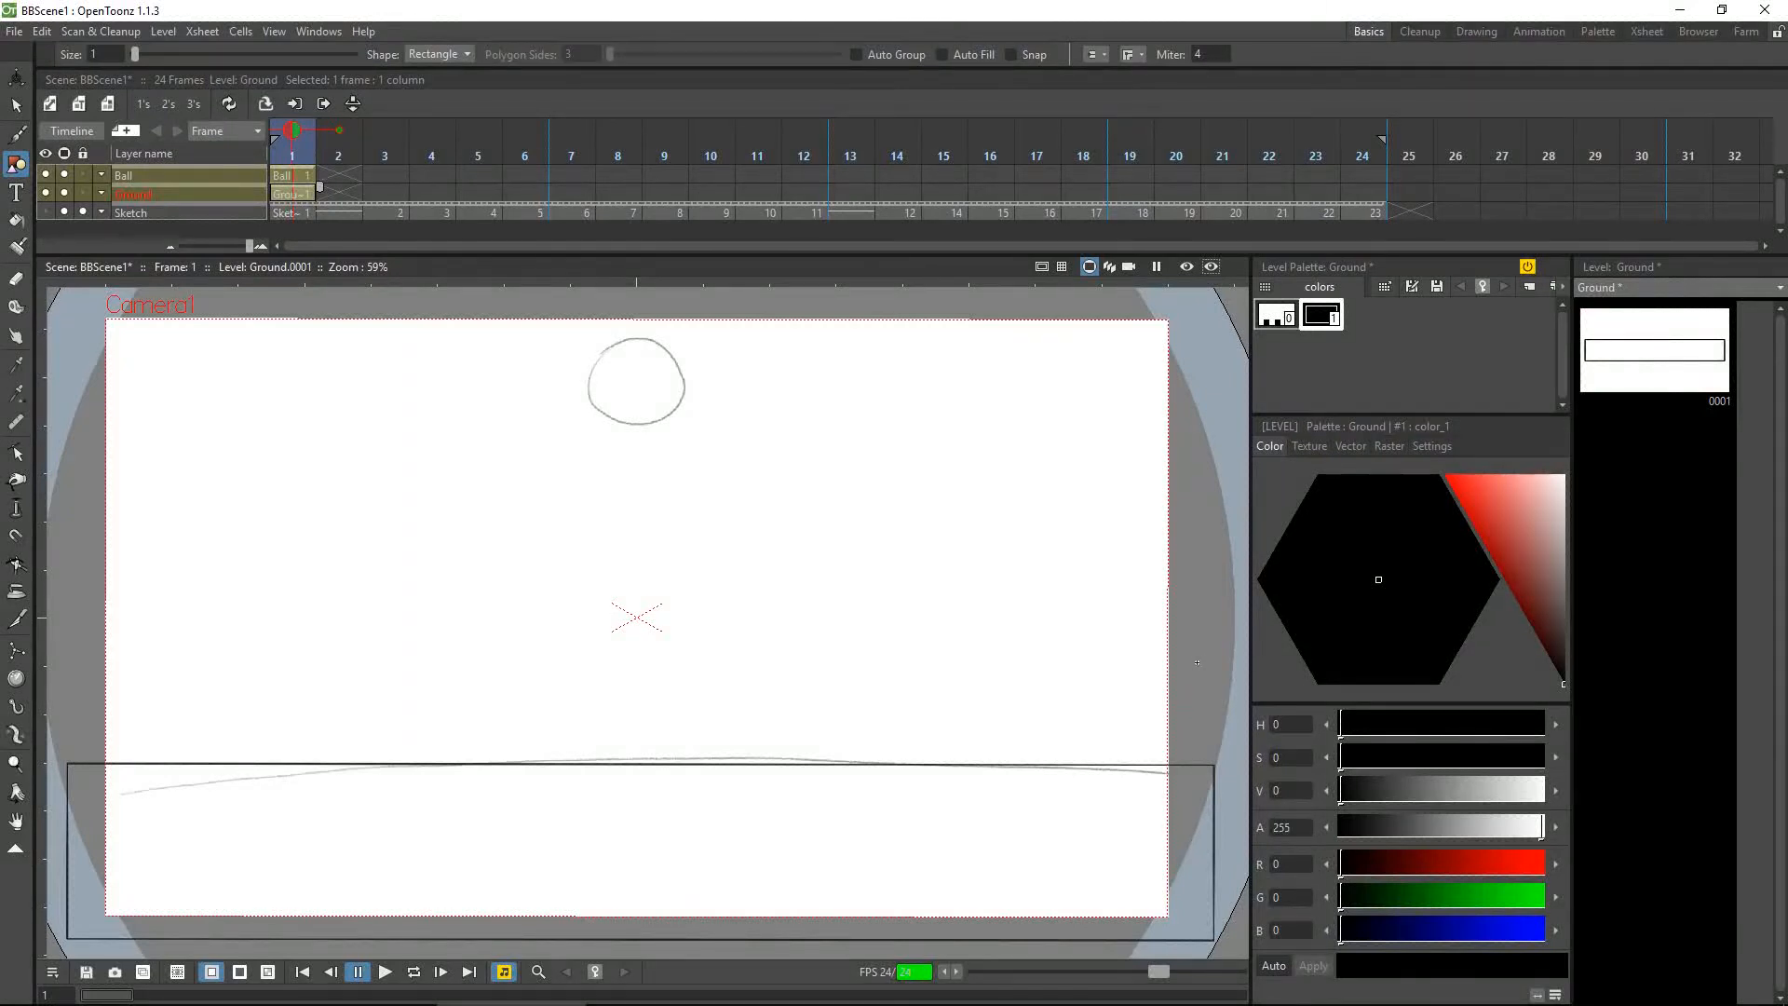
Extend the Ground drawing's exposure from frame 1 through frame 24
click(290, 152)
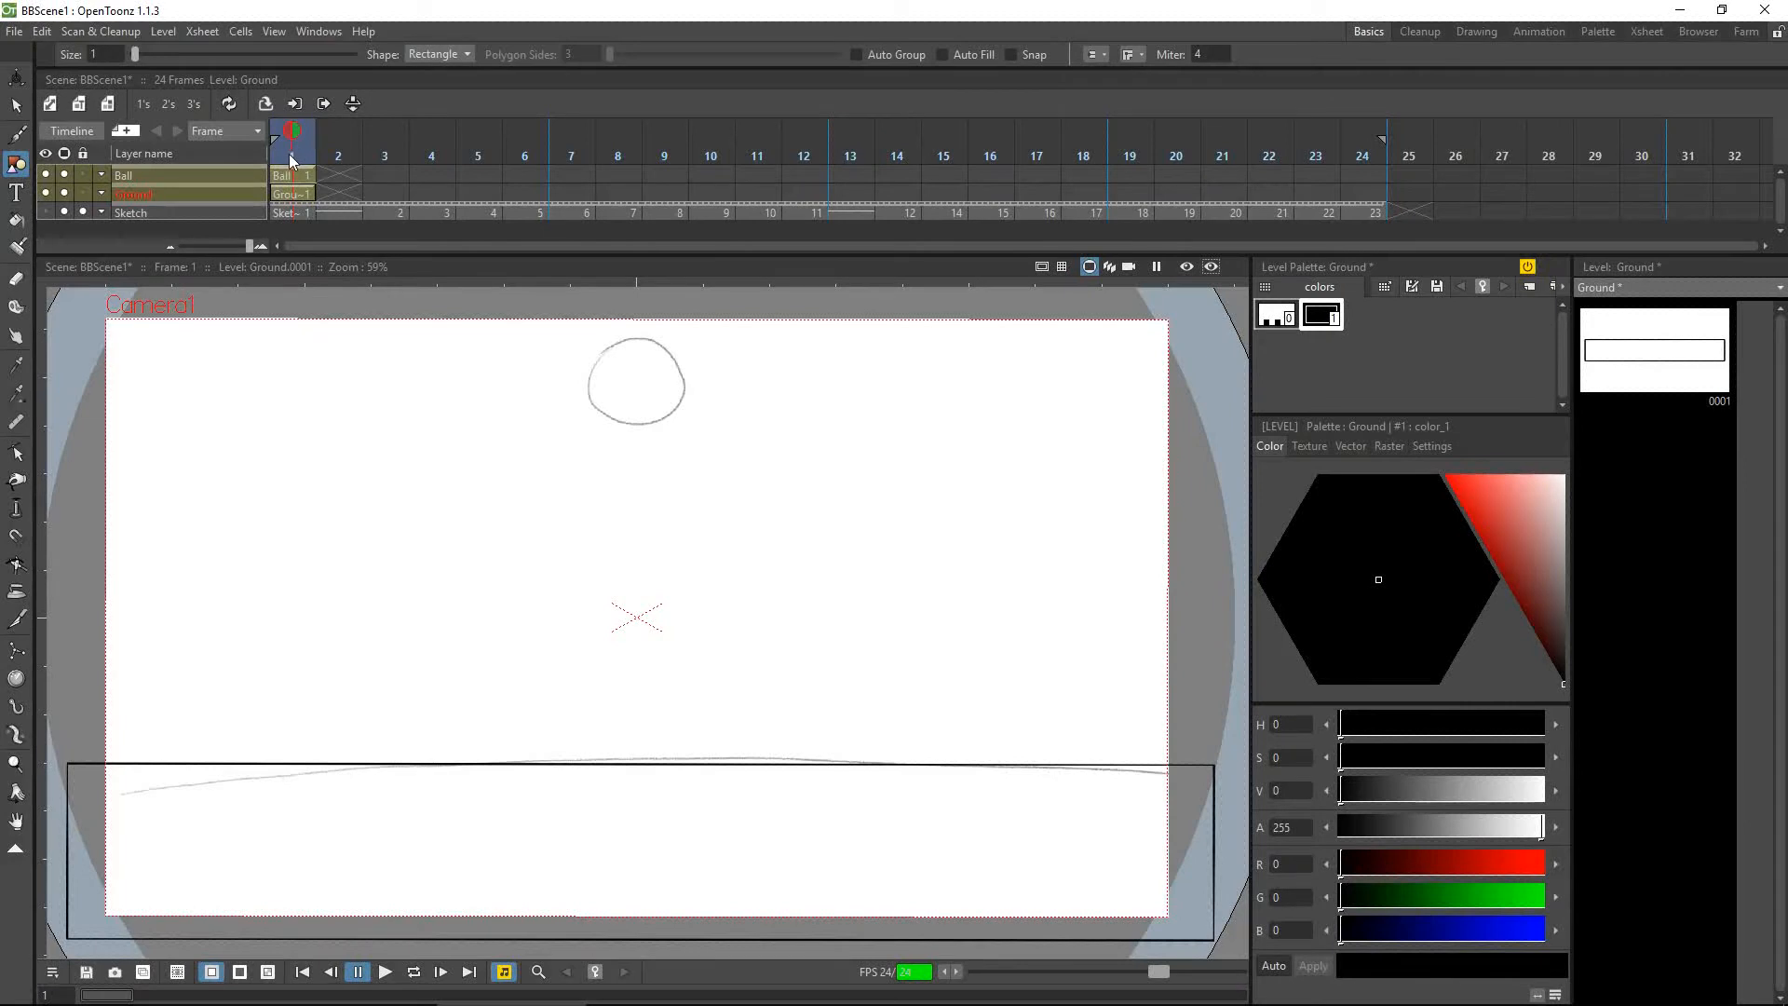
drag(300, 155, 315, 197)
click(298, 194)
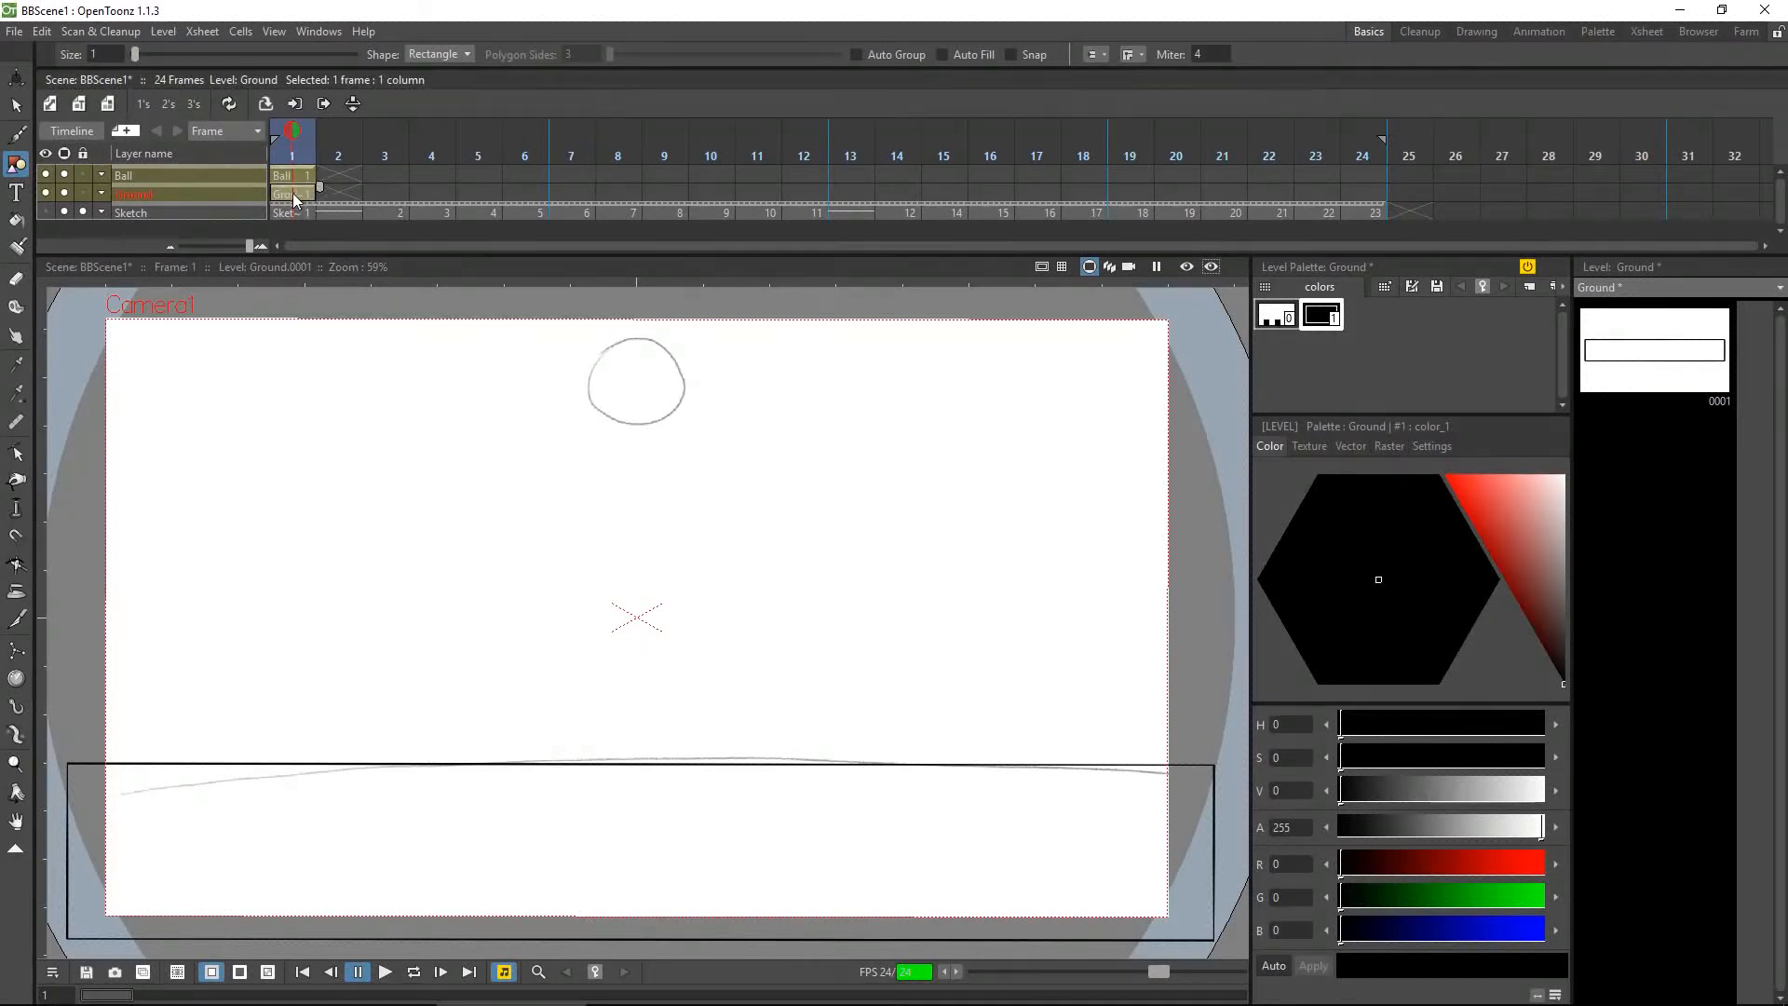
drag(317, 186, 1250, 193)
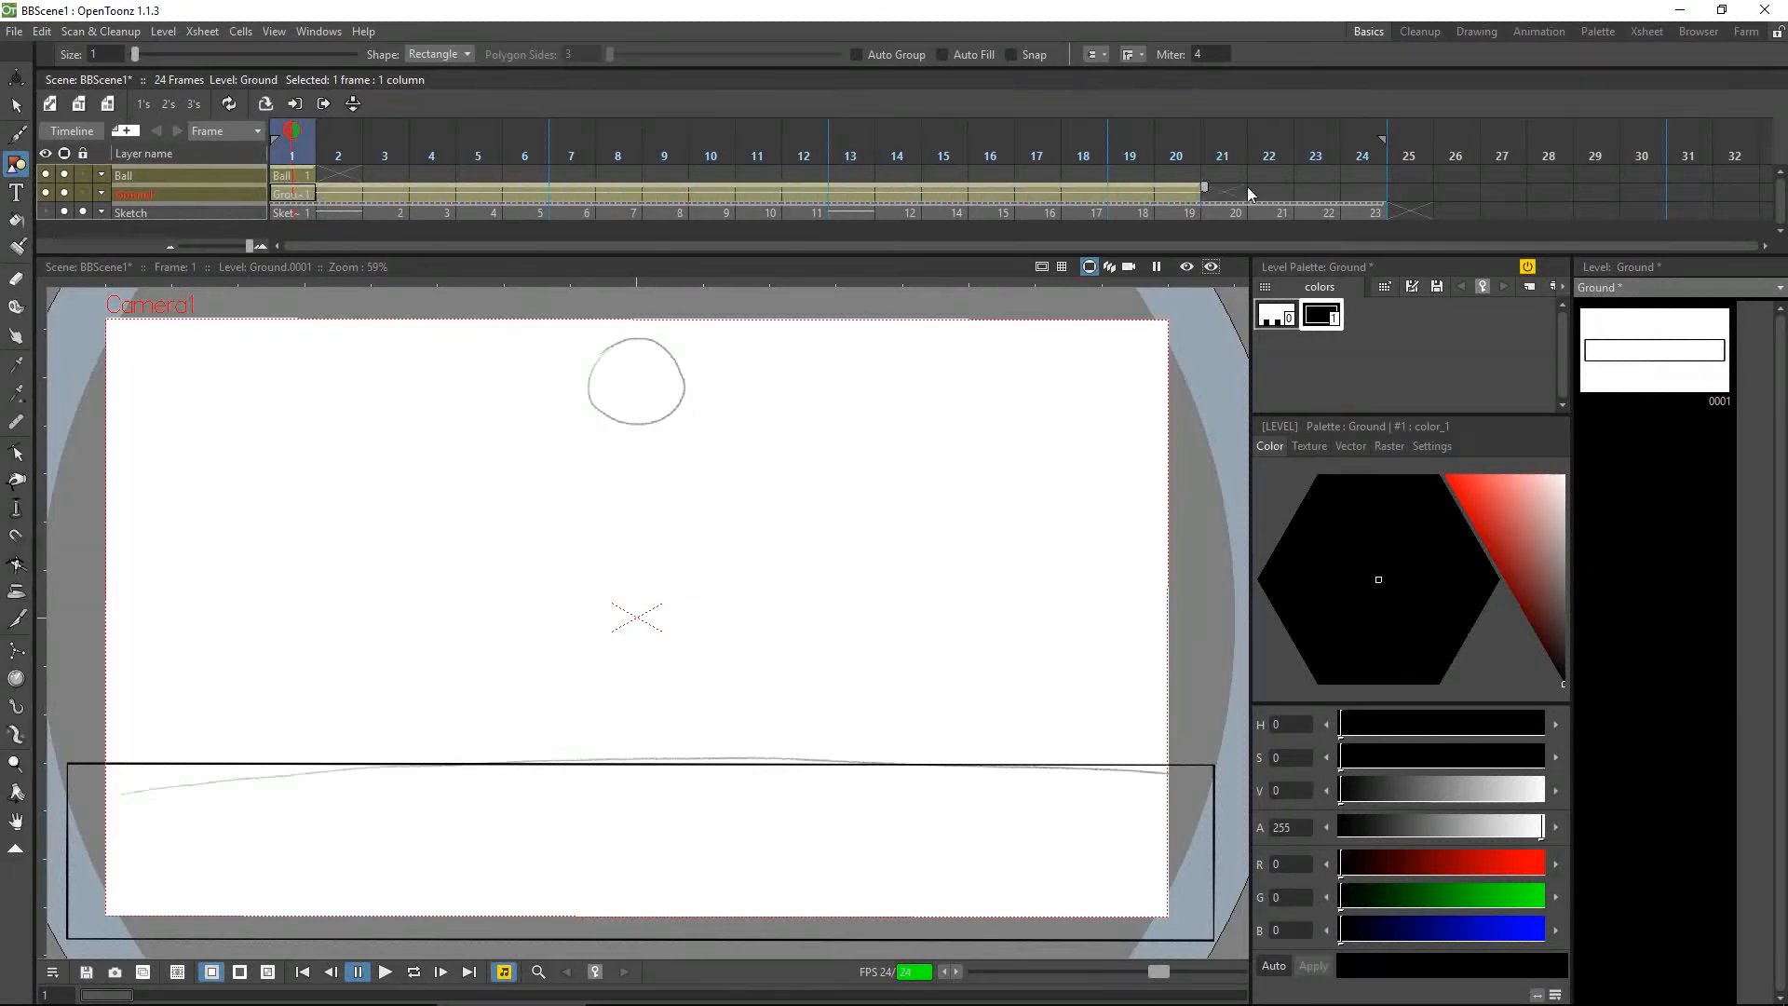
drag(1382, 188, 1394, 188)
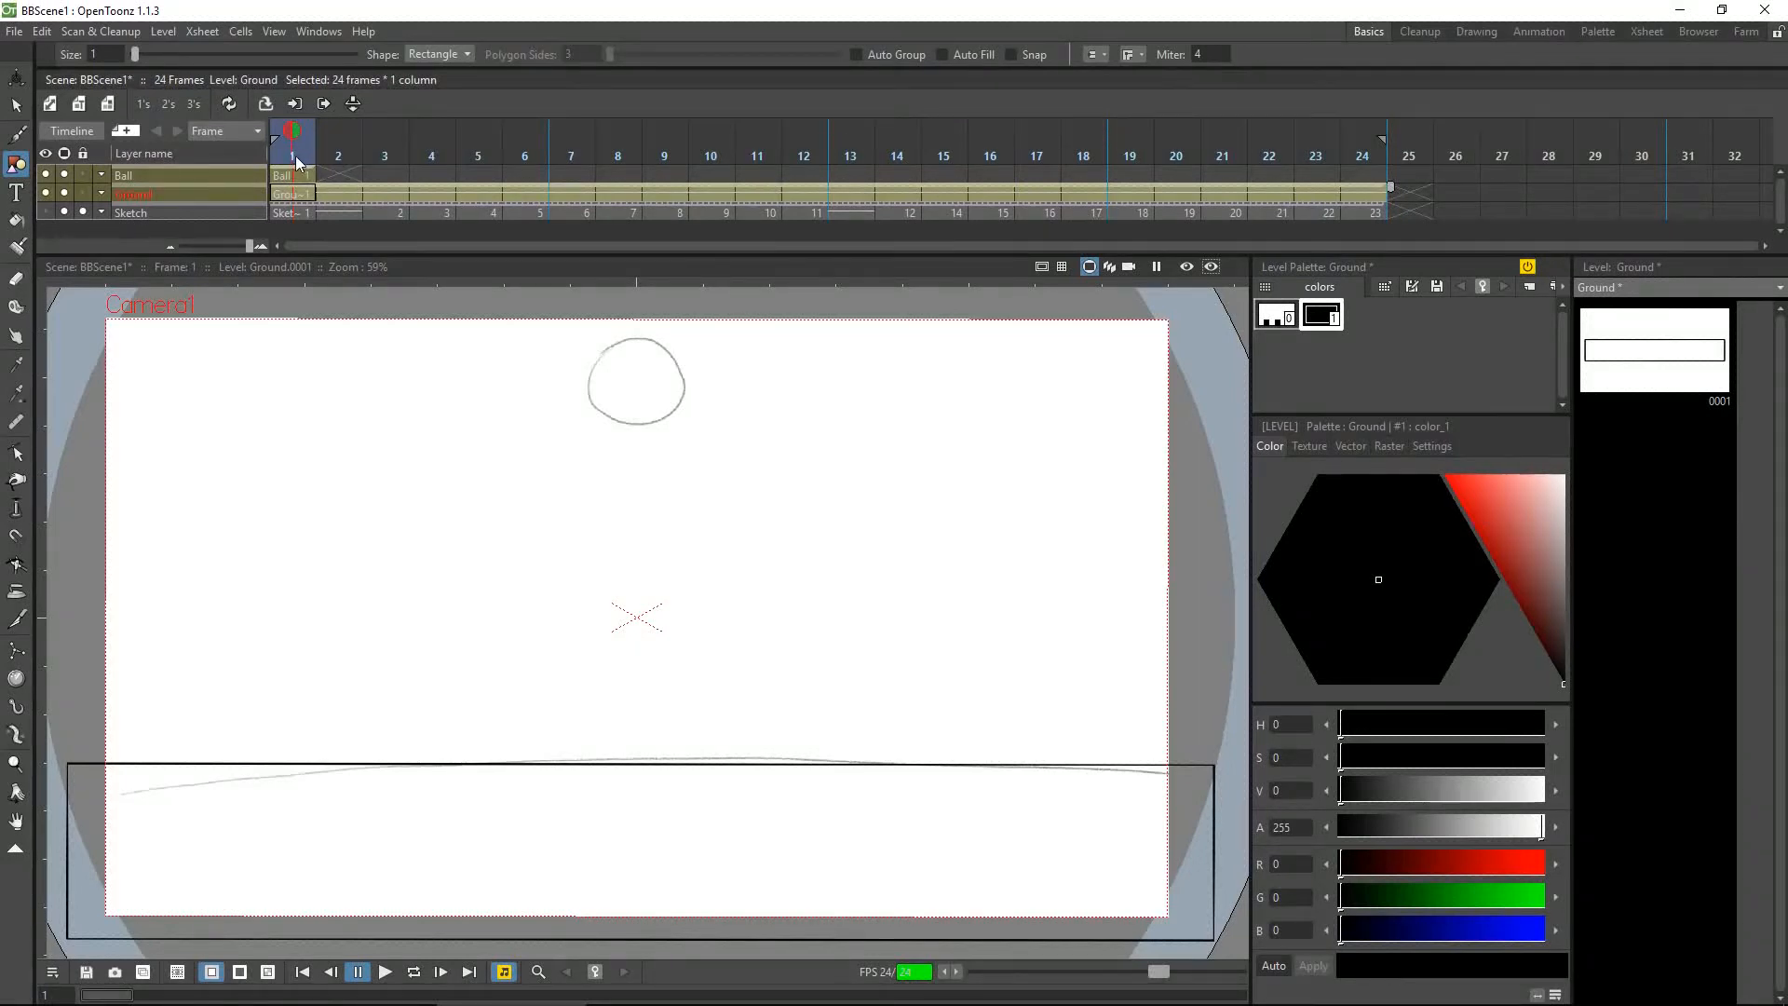
Draw a circle with the Geometric tool over the sketched ball in frame 1 of the Ball level
mouse_move(298, 155)
mouse_down()
mouse_move(788, 154)
mouse_move(293, 153)
mouse_up()
click(285, 177)
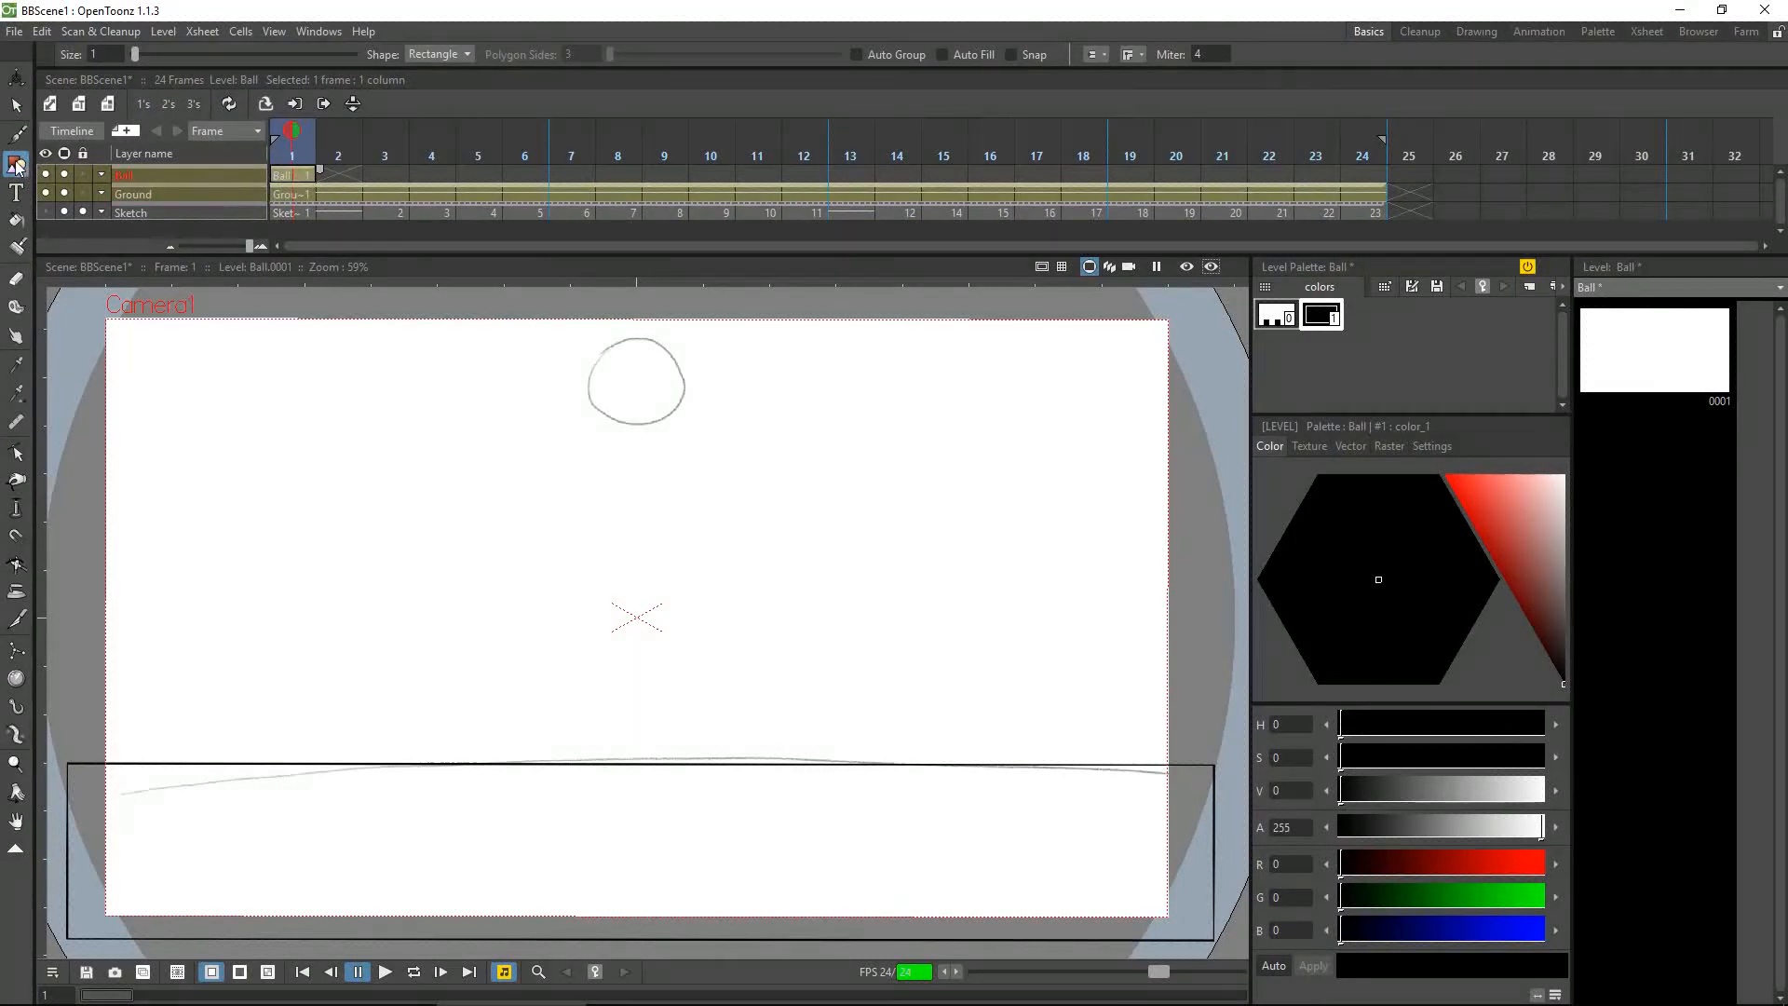
click(438, 53)
click(423, 85)
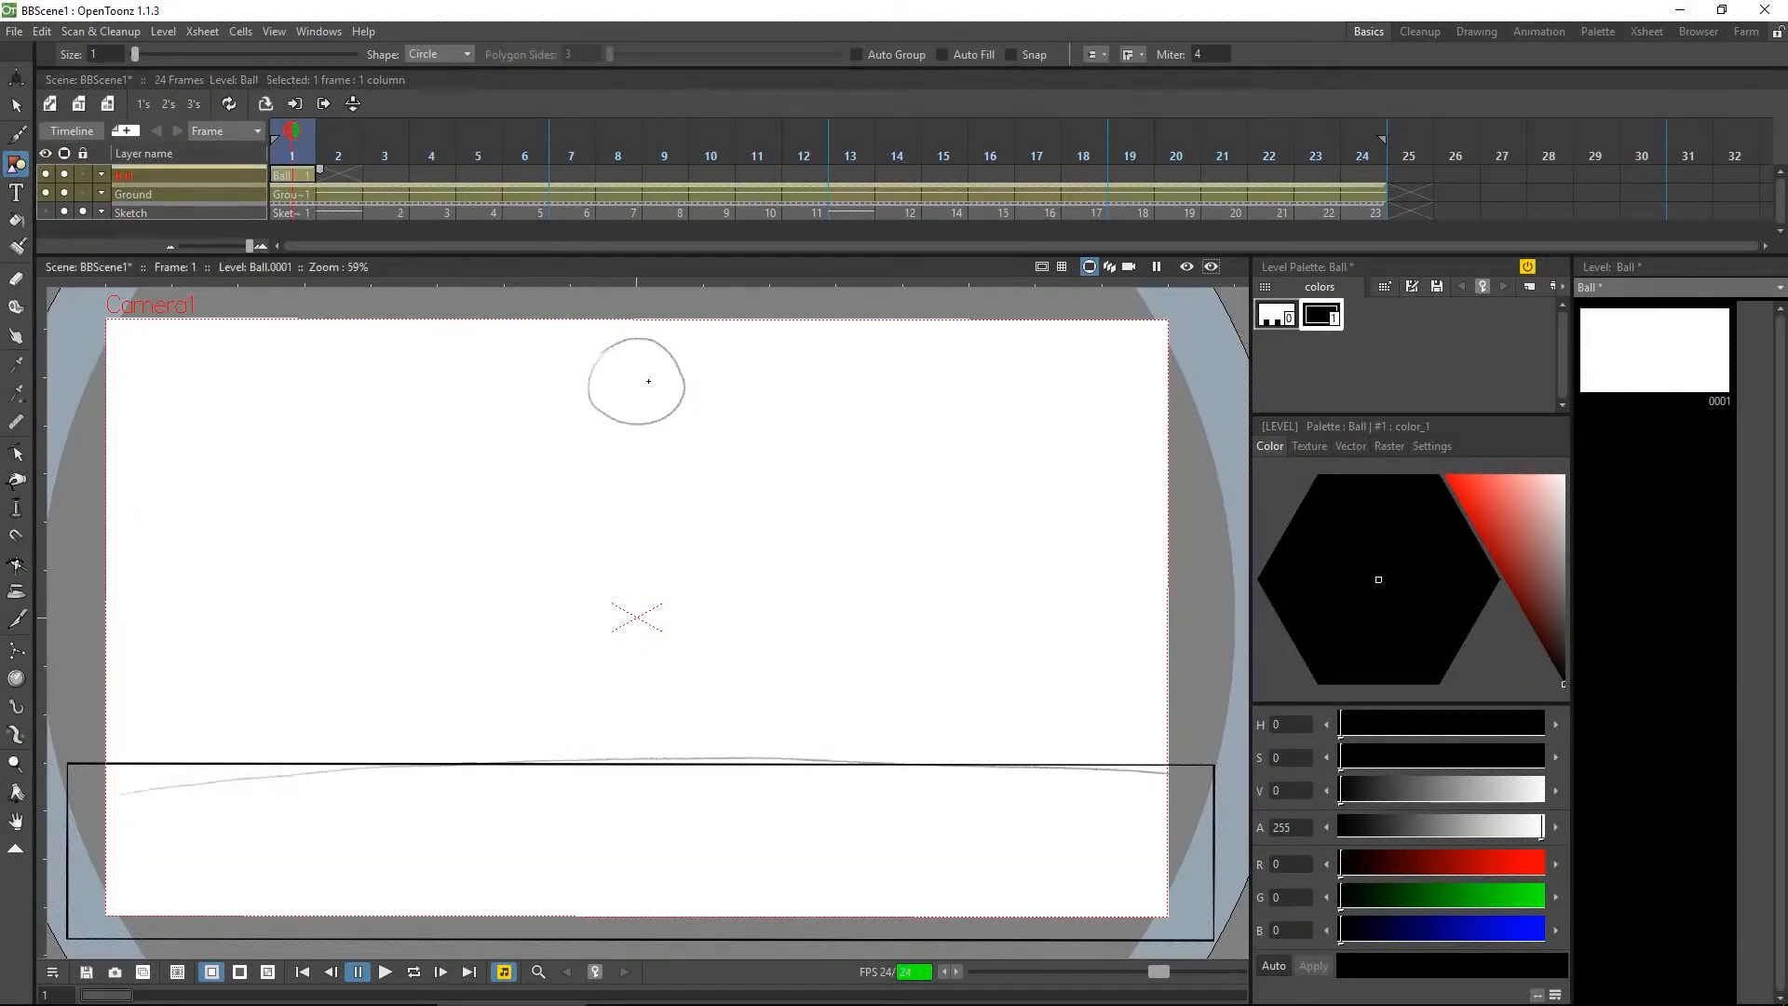
drag(641, 381, 680, 396)
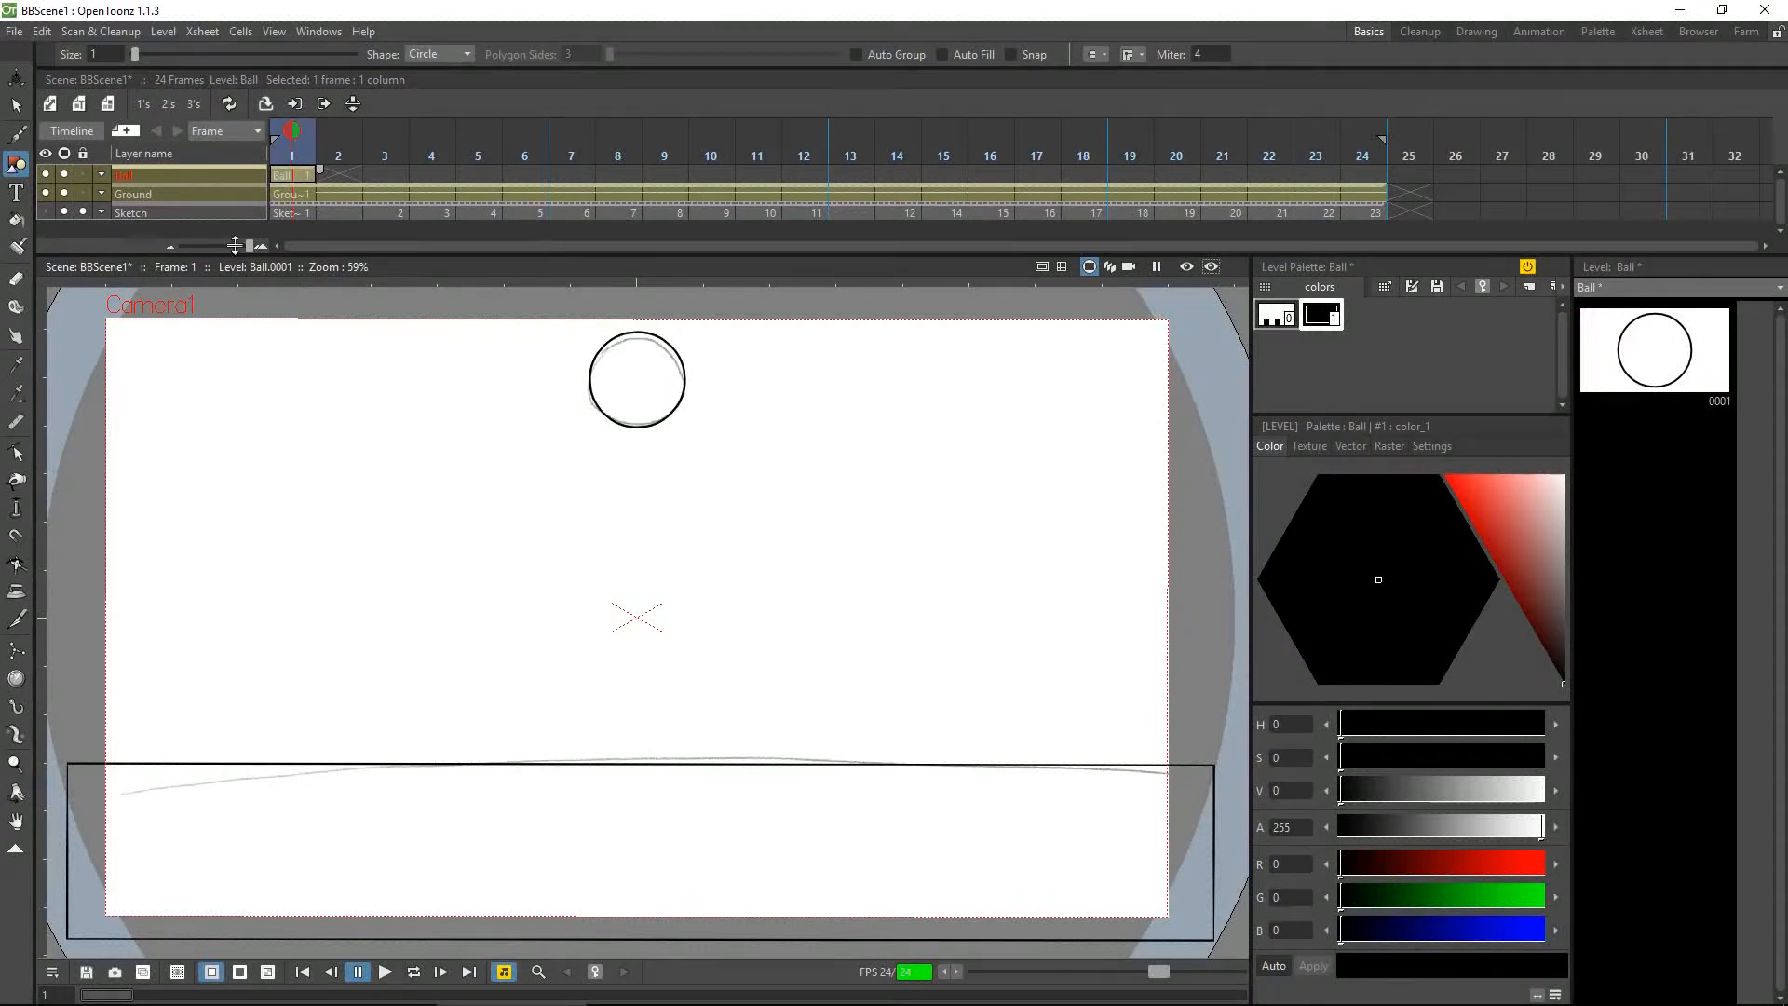
Shift the circle slightly down to match the sketched ball and extend its exposure through frame 2
click(16, 109)
drag(587, 326, 673, 437)
drag(672, 344, 669, 355)
click(714, 399)
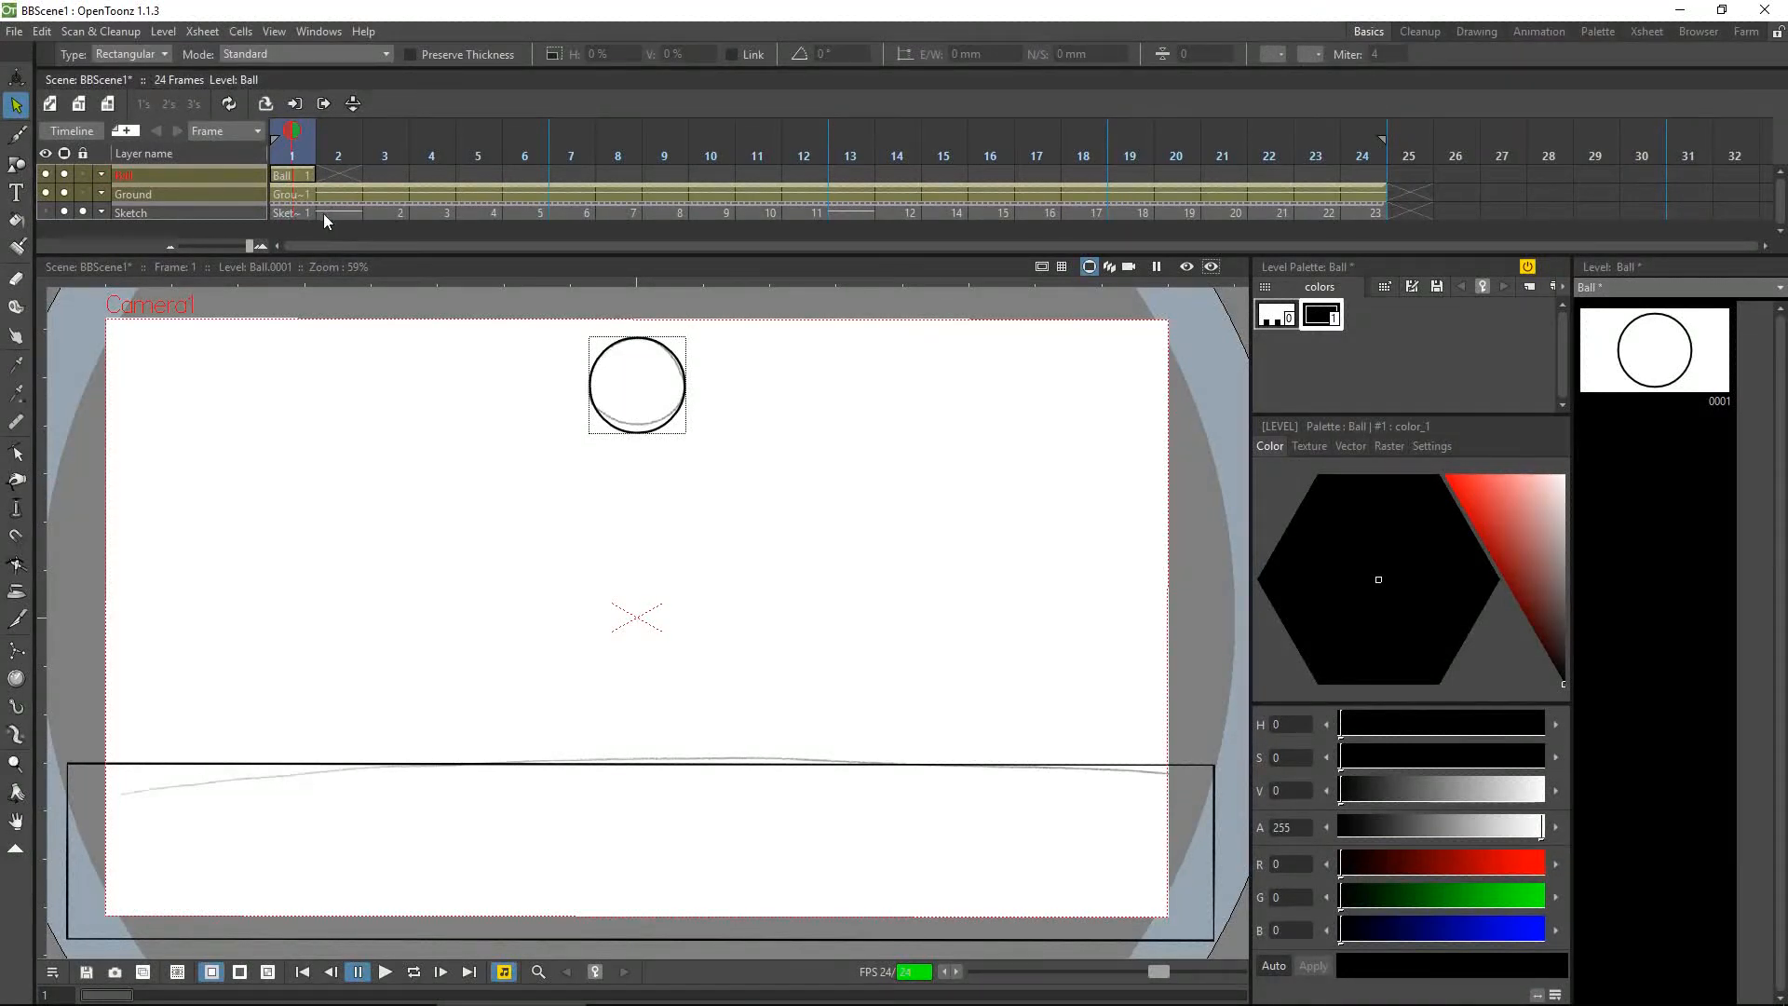
click(300, 175)
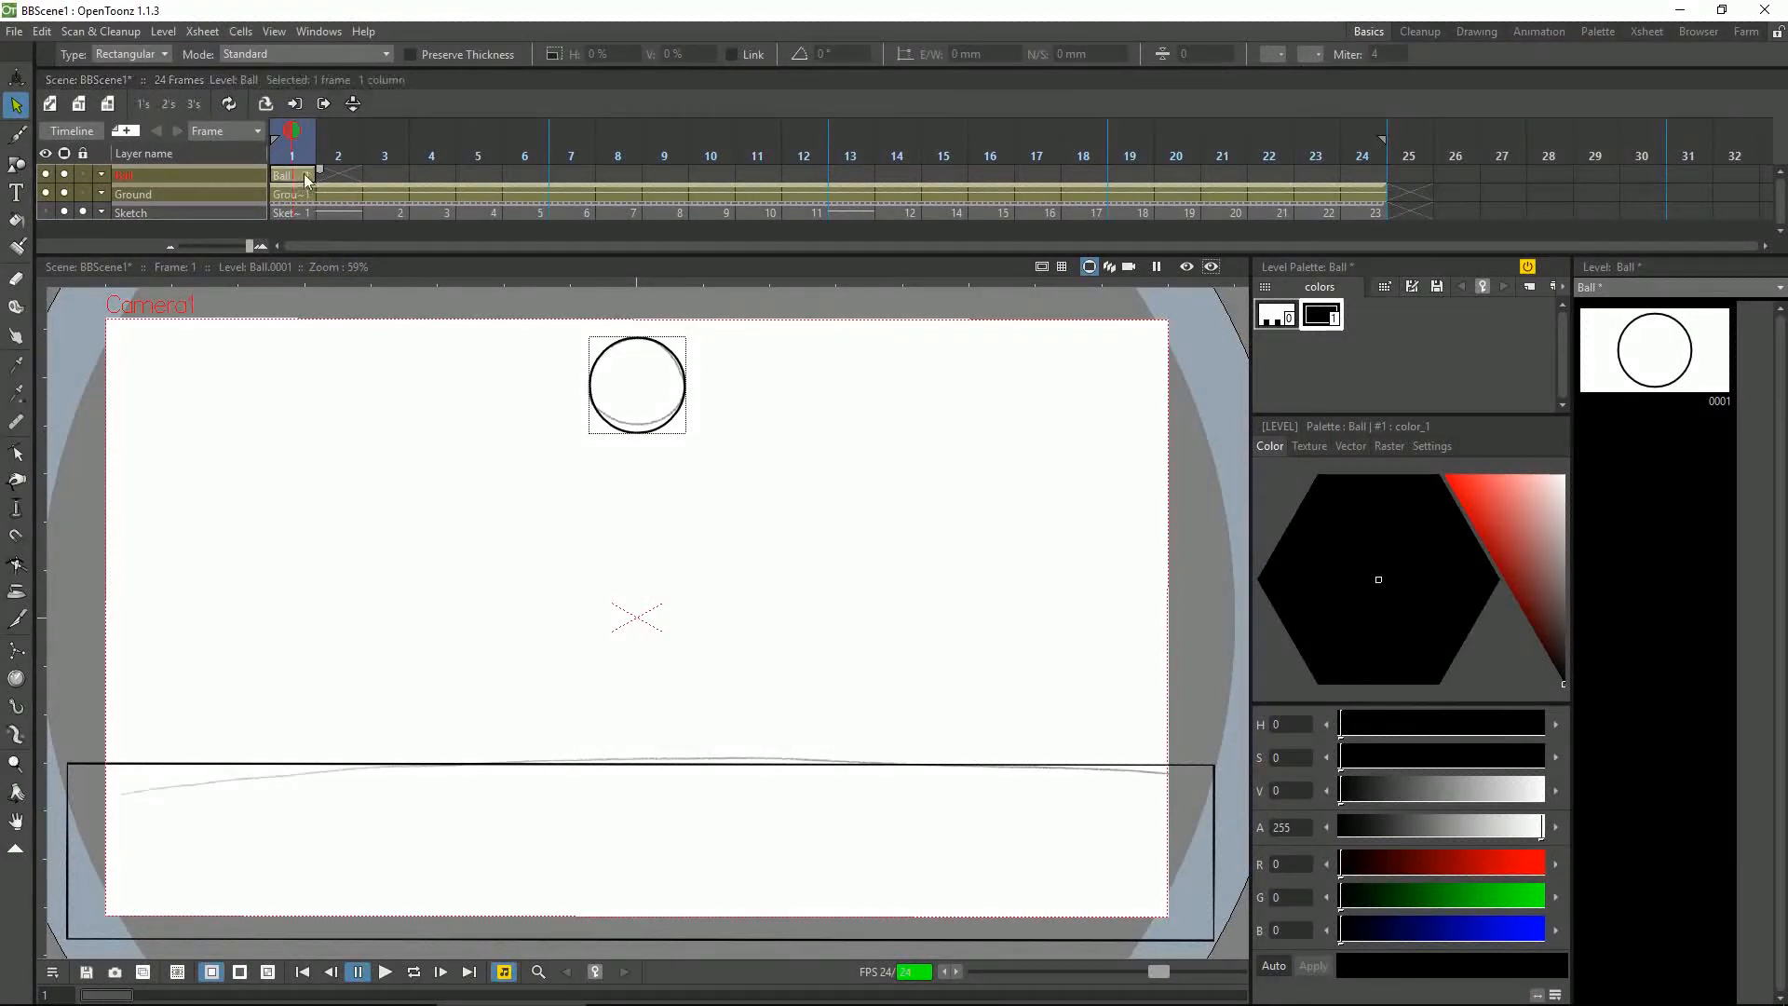
click(361, 174)
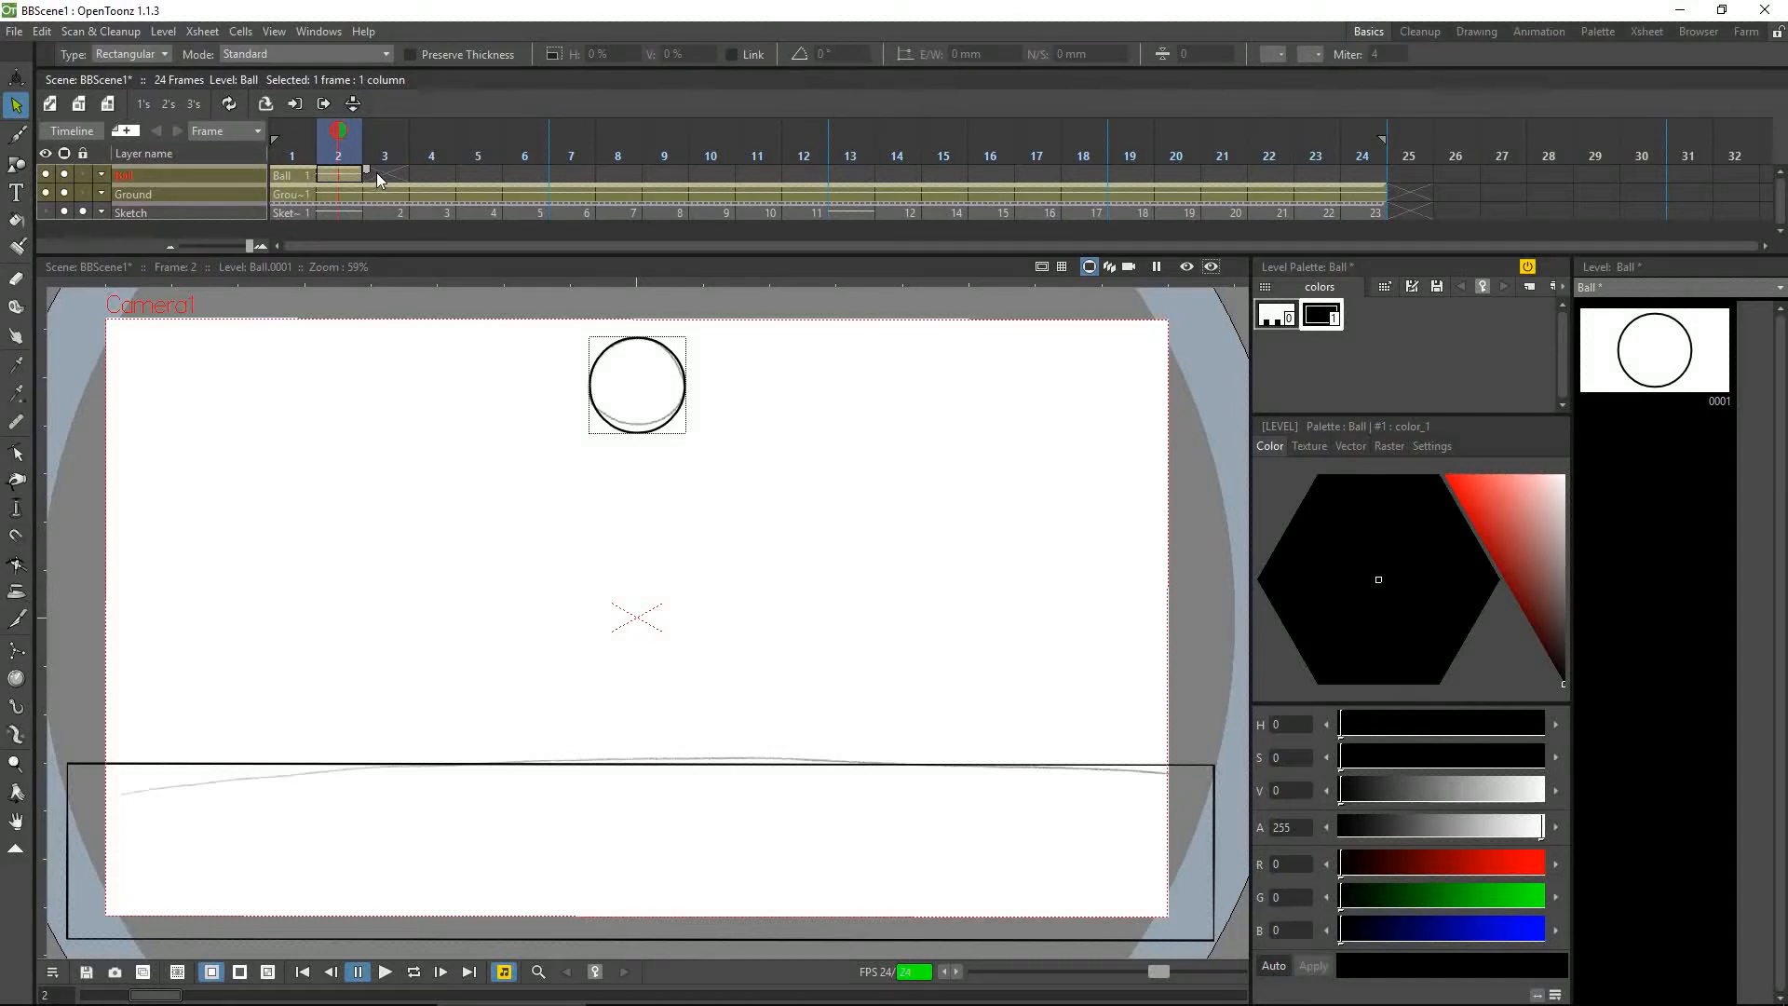
Copy the ball circle into frame 3 of the Ball level and move it onto that frame's sketched ball
click(674, 365)
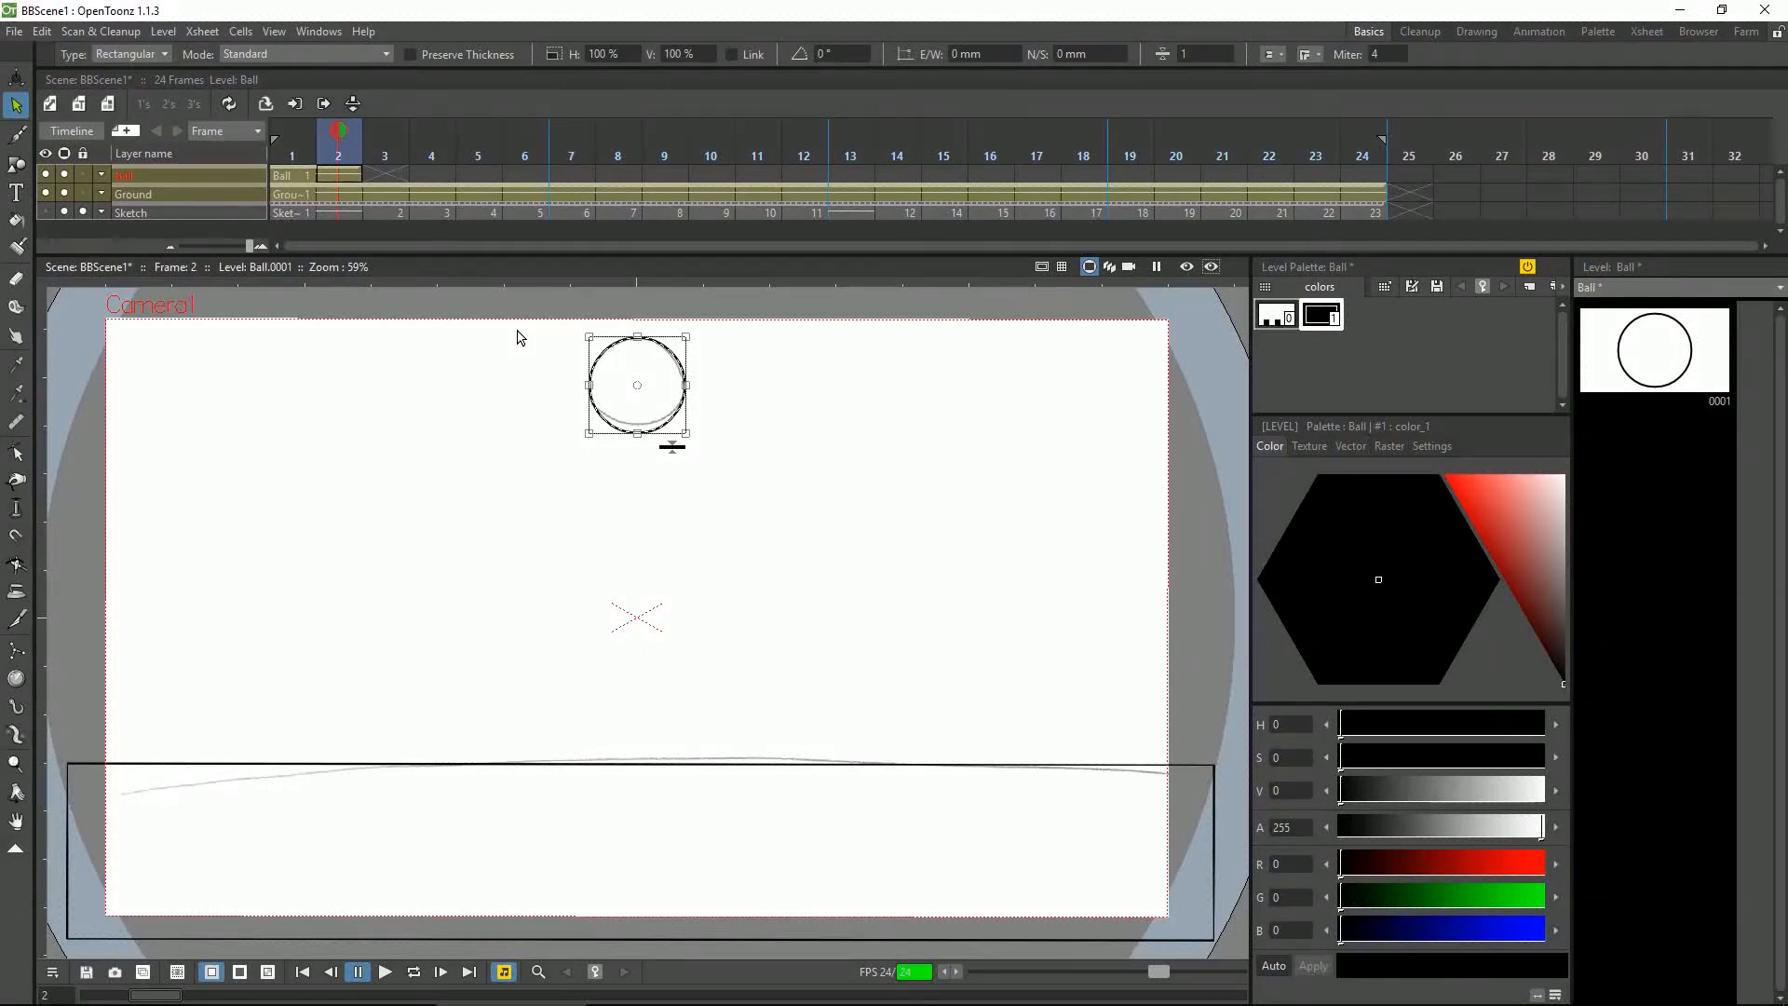
click(386, 172)
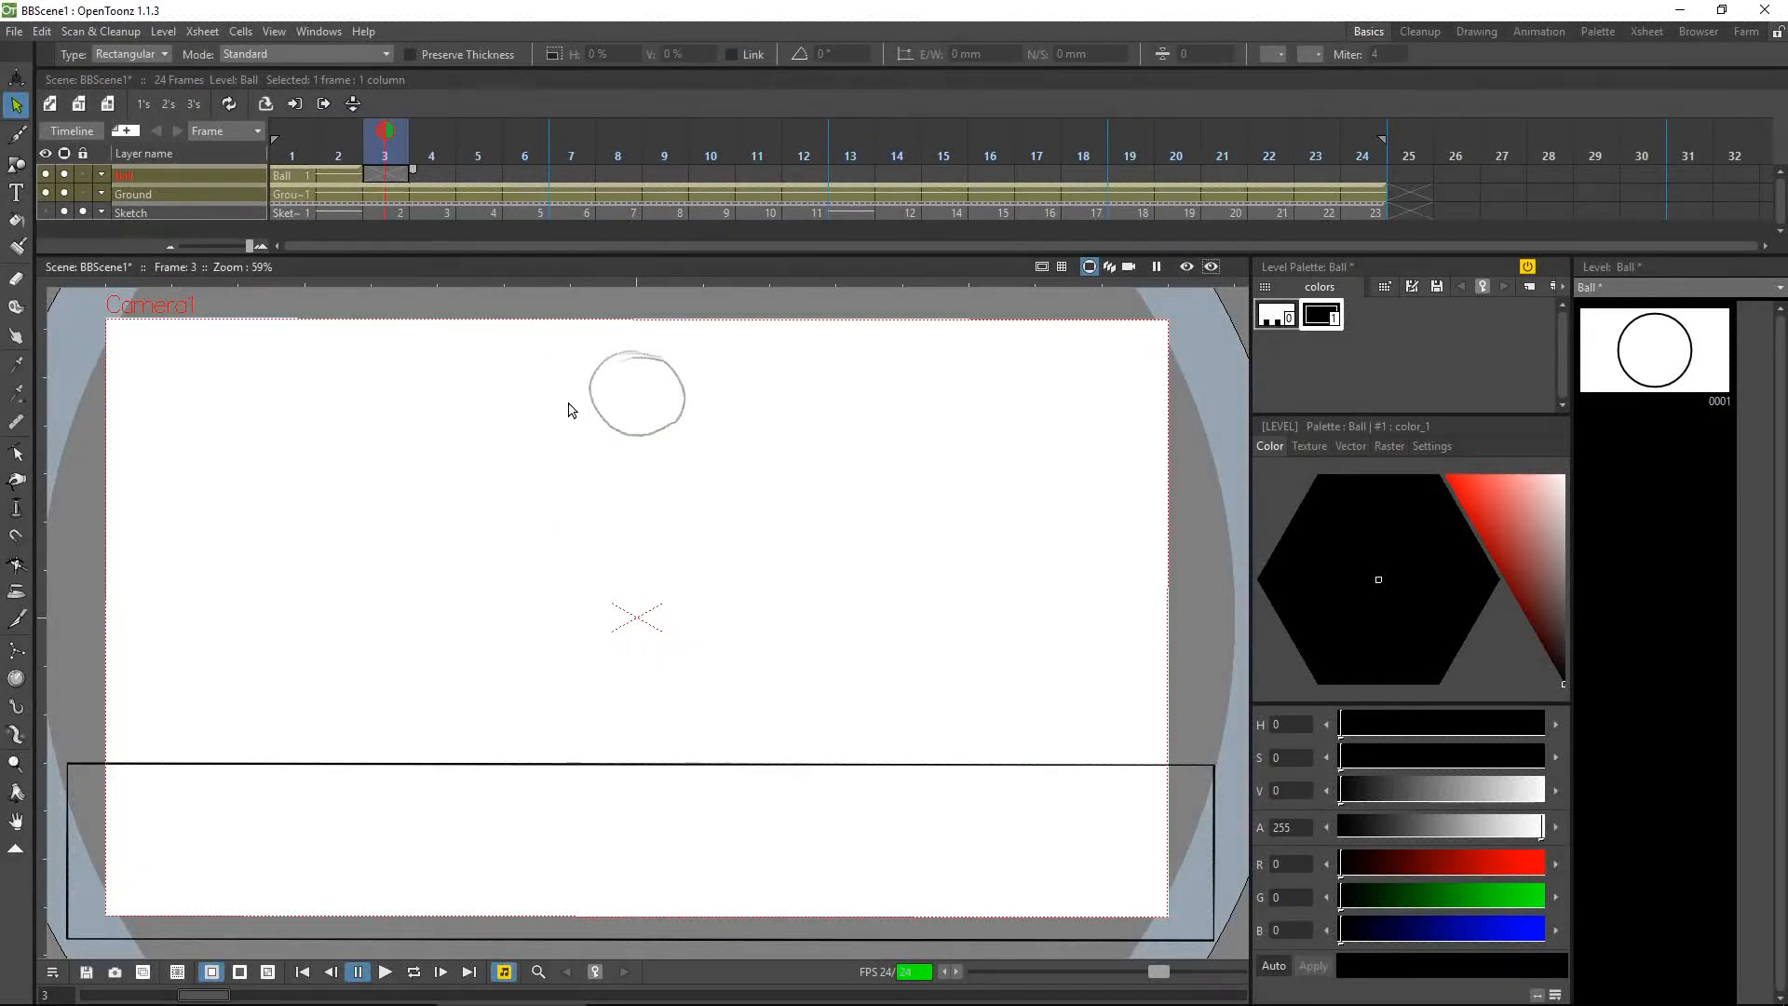
key(ctrl+v)
click(669, 355)
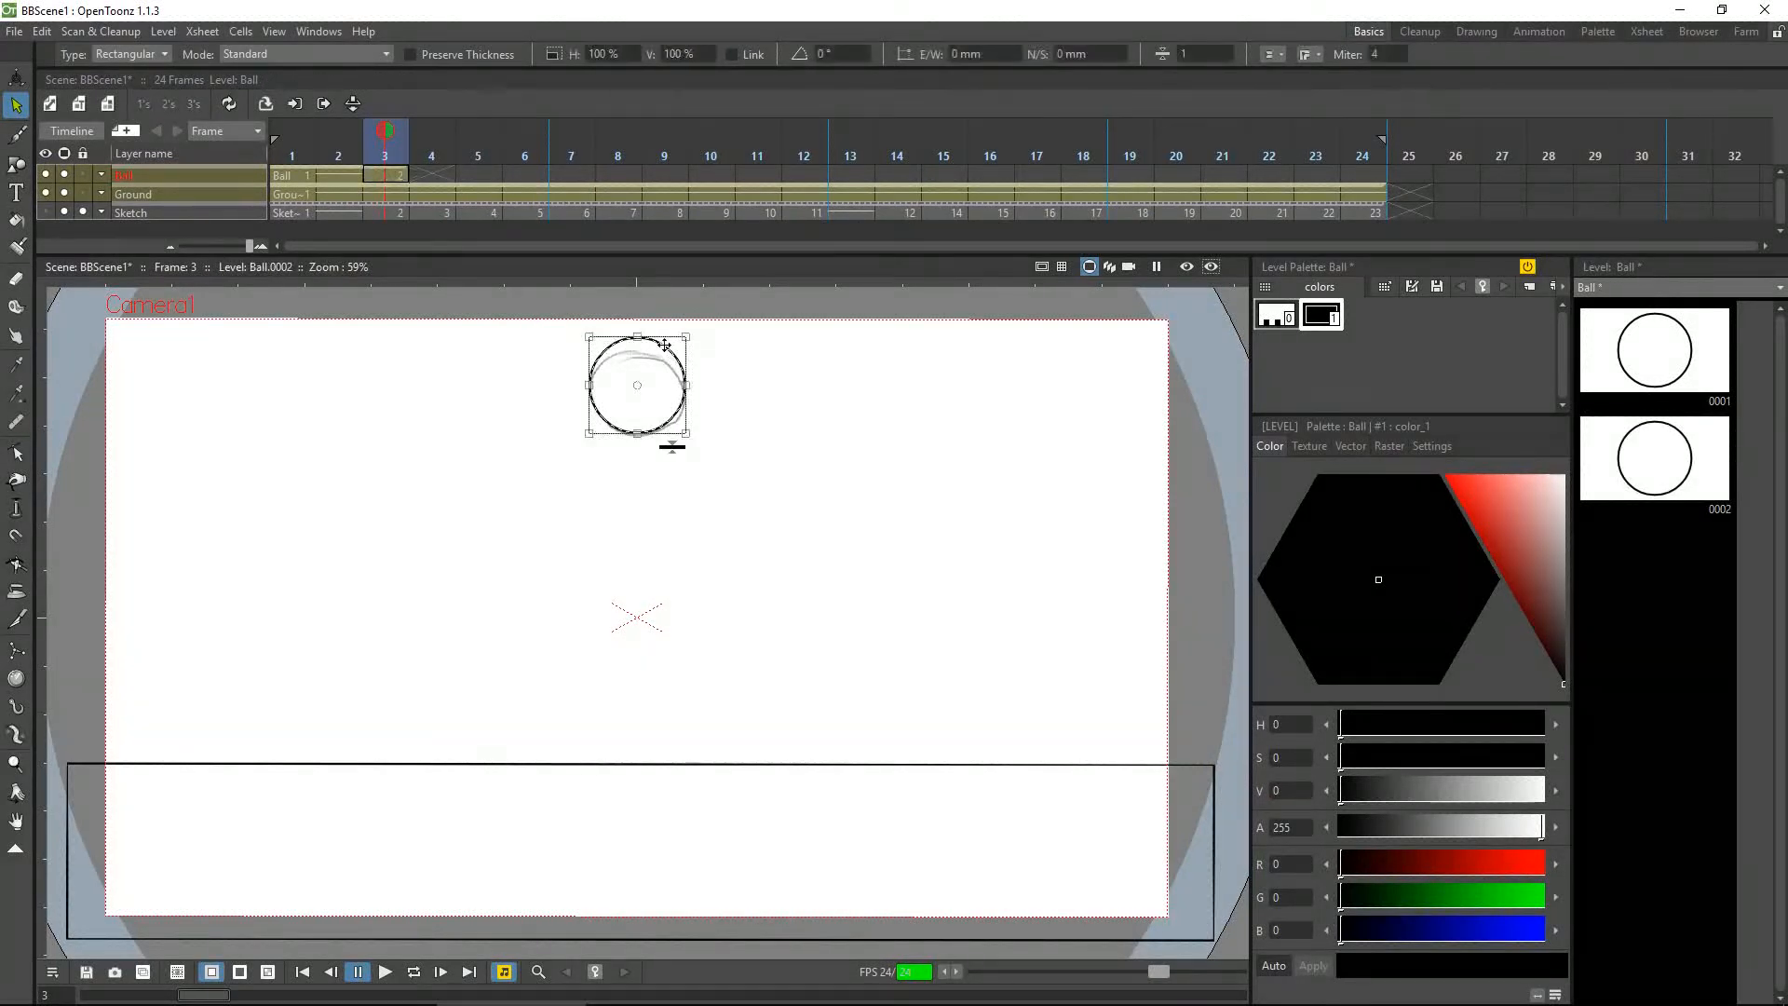
drag(669, 357, 668, 364)
click(644, 396)
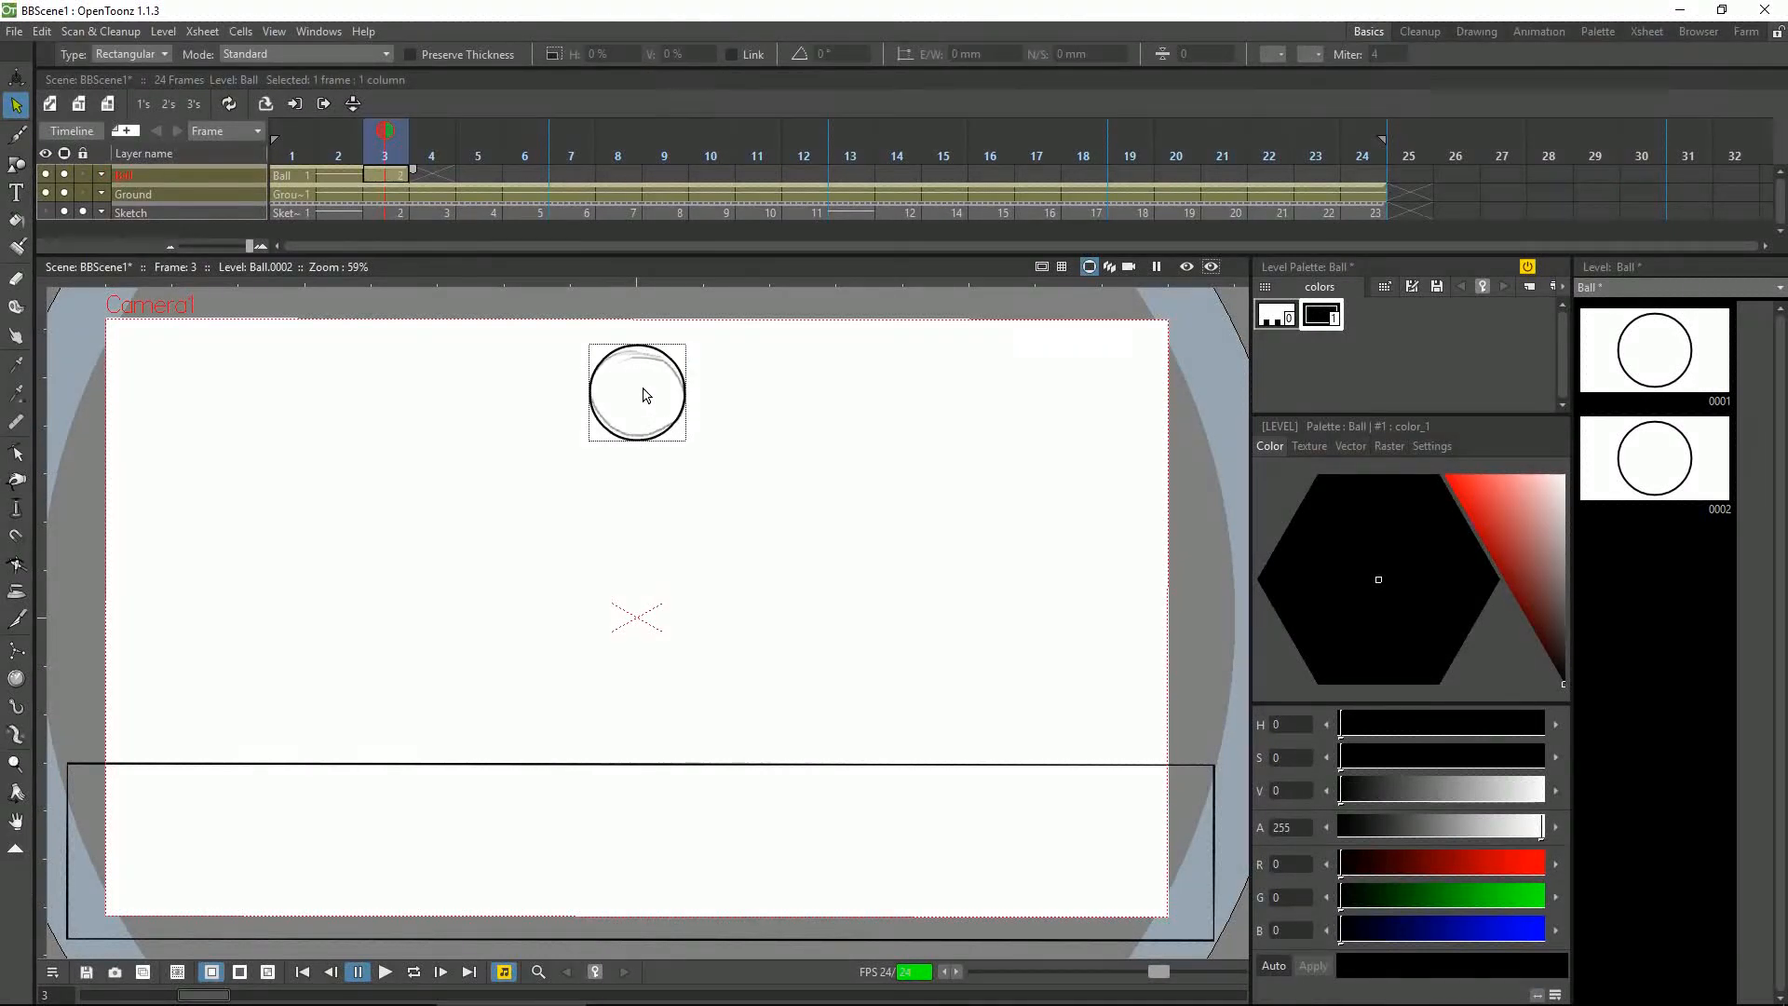
Paste the ball circle into frames 4 to 10 and position each copy over the falling sketched ball
click(431, 174)
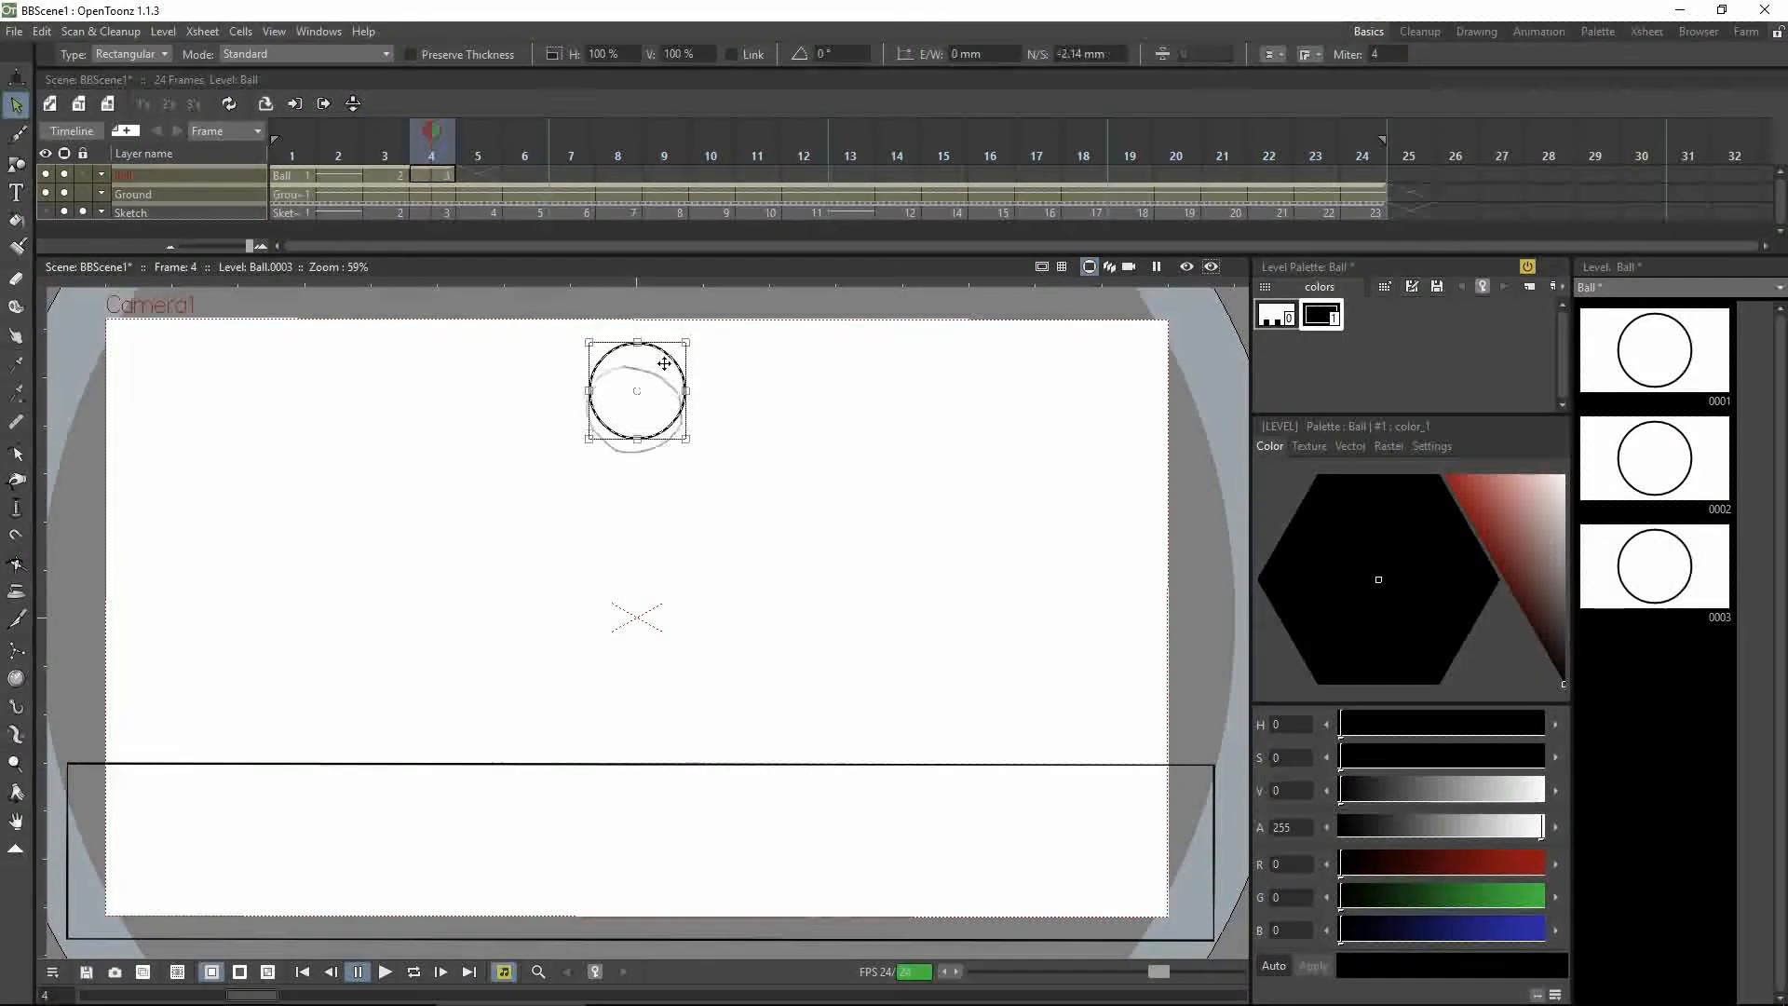
click(477, 175)
drag(664, 363, 675, 772)
click(523, 174)
click(570, 174)
click(616, 174)
click(663, 174)
click(709, 174)
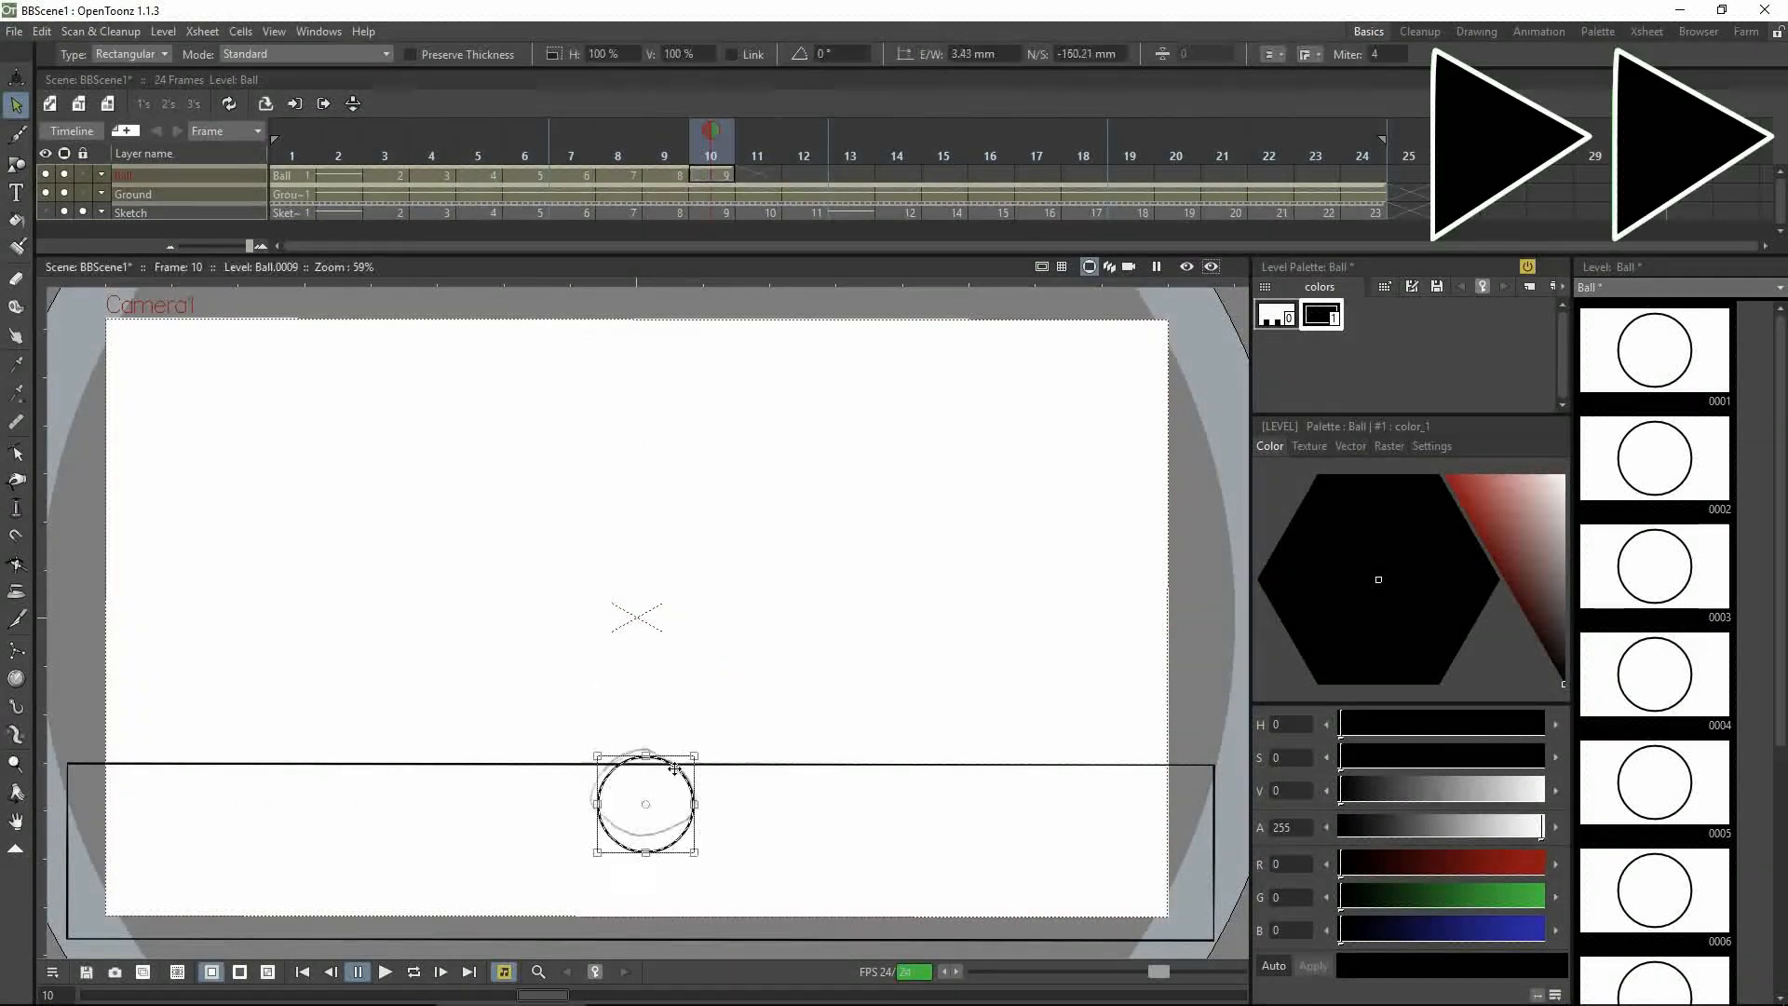
Paste the circle into frame 11, move it to the ground and squash it into a wide ellipse
click(756, 174)
drag(666, 402, 669, 809)
drag(640, 744, 706, 801)
click(710, 174)
click(757, 174)
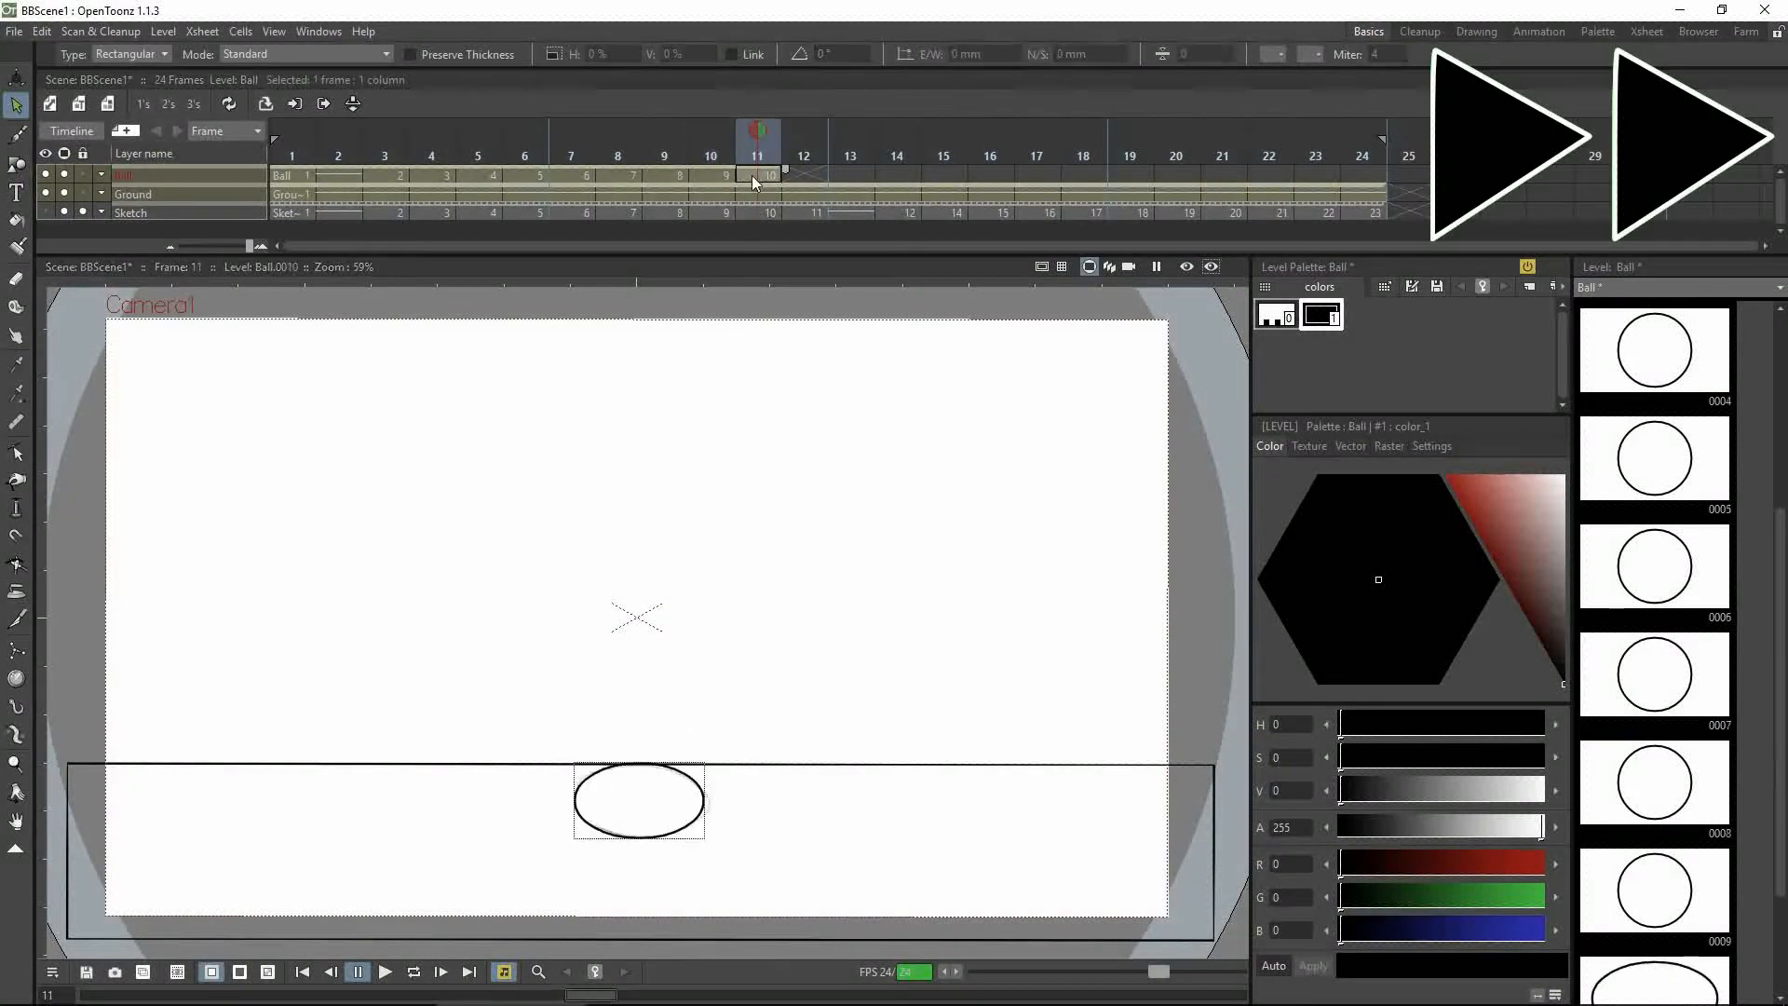
Paste the circle into frame 12, squash it into a flatter, wider ellipse and extend its exposure through frame 13
click(802, 175)
key(ctrl+v)
drag(657, 347, 728, 794)
drag(592, 794, 558, 794)
drag(642, 745, 642, 793)
click(849, 175)
click(803, 174)
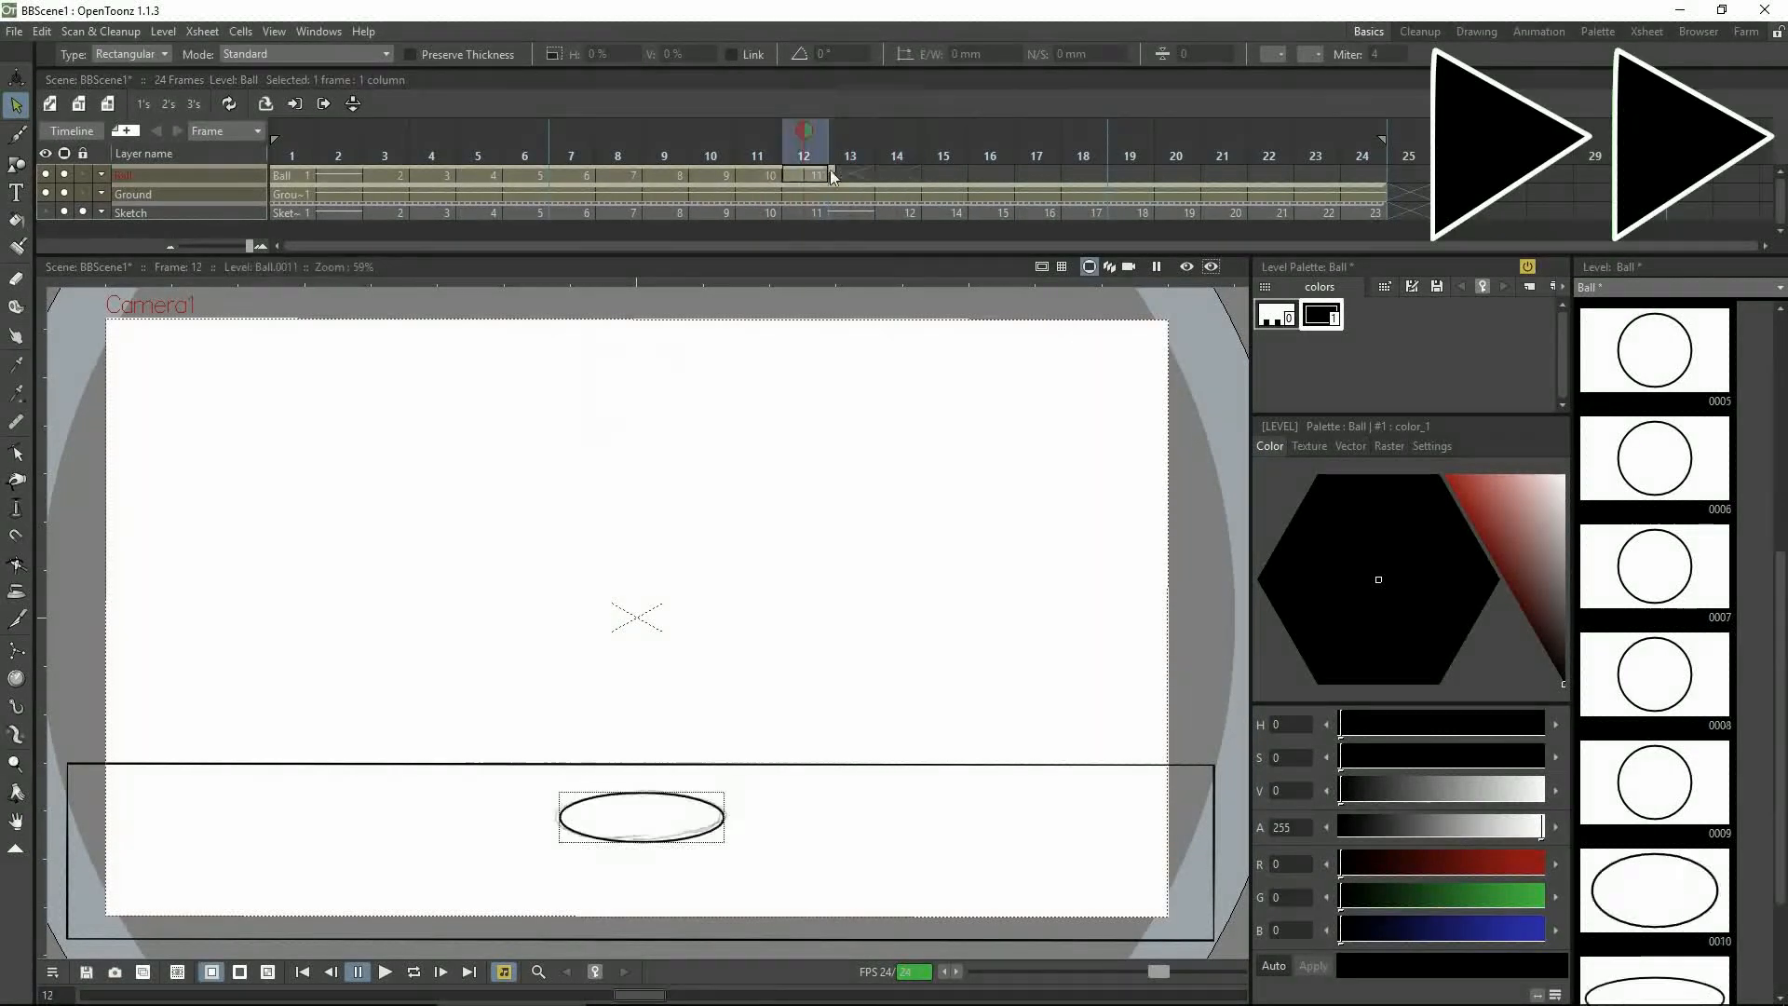
drag(829, 174, 873, 174)
Paste the circle into frame 14, squash it moderately at ground level and compare it with the preceding impact frames
click(896, 175)
key(ctrl+v)
drag(665, 350, 665, 759)
drag(686, 794, 700, 794)
drag(588, 795, 574, 794)
drag(637, 747, 637, 769)
click(849, 174)
key(Left)
key(Left)
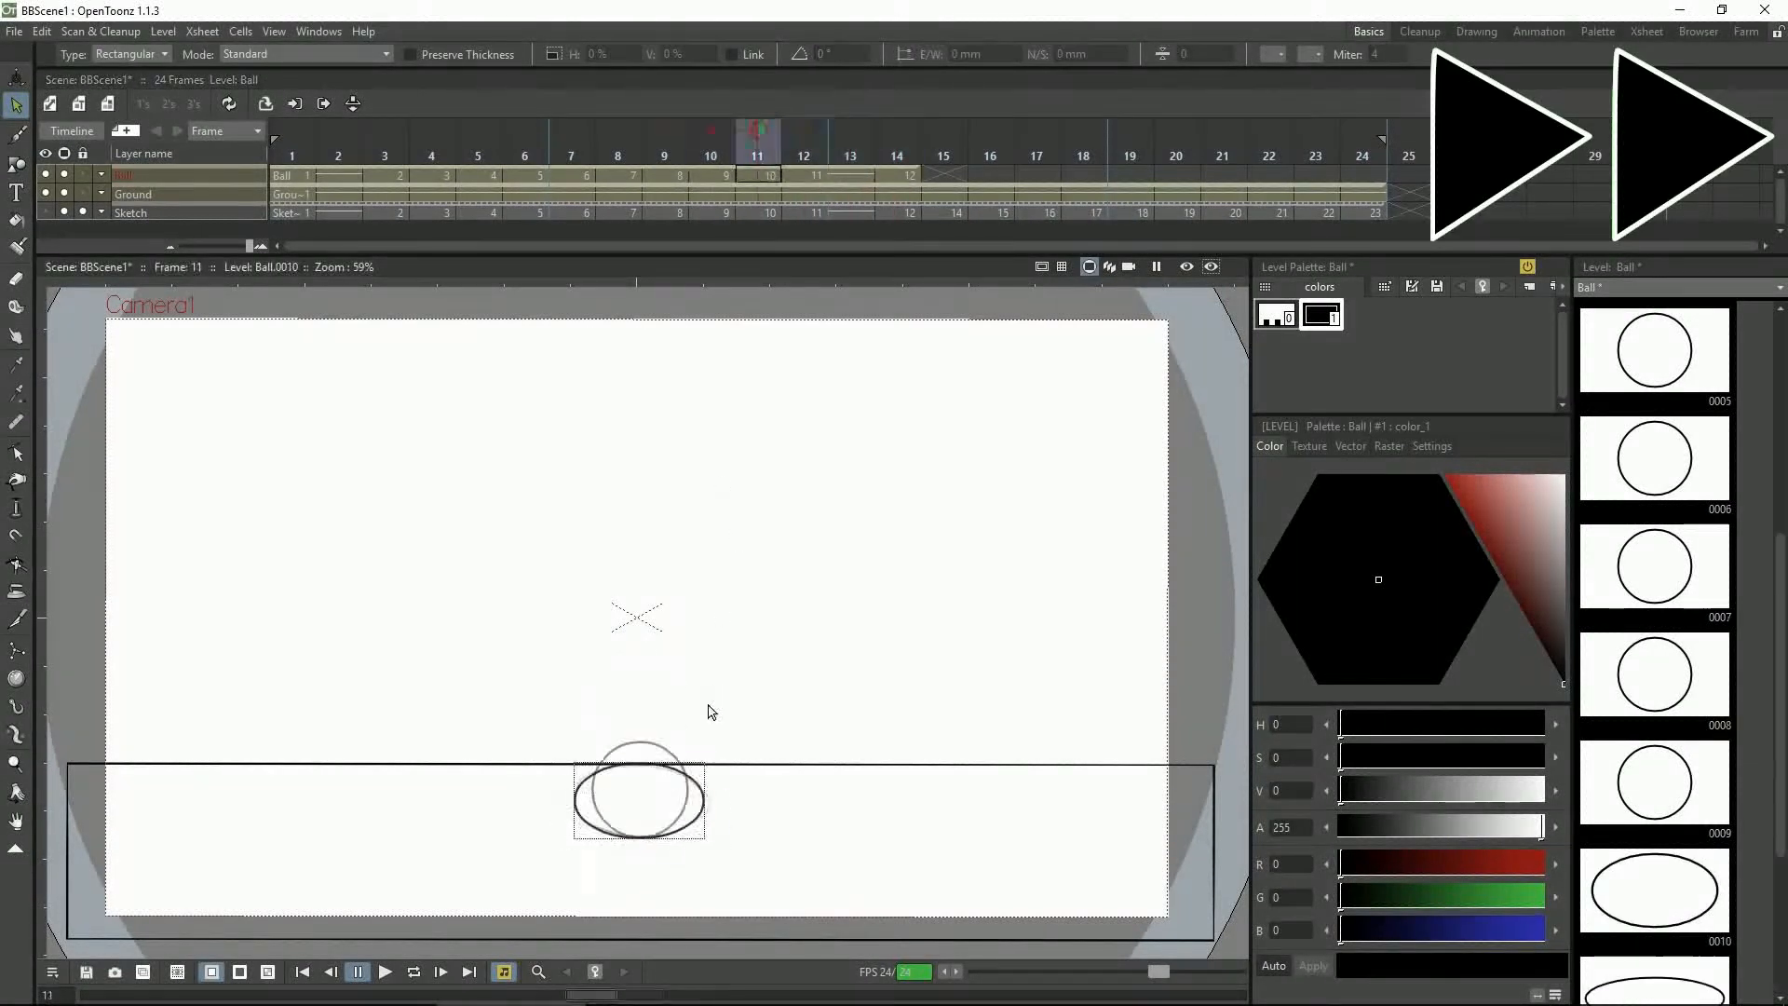
key(Right)
key(Right)
key(Right)
Paste the round ball into frame 15 and move it onto the sketched ball leaving the ground
click(944, 174)
key(ctrl+v)
drag(653, 344, 657, 733)
key(comma)
key(period)
Paste the ball circle into frames 16 to 19 and position each copy over the rising sketched ball
click(944, 175)
click(990, 174)
key(ctrl+v)
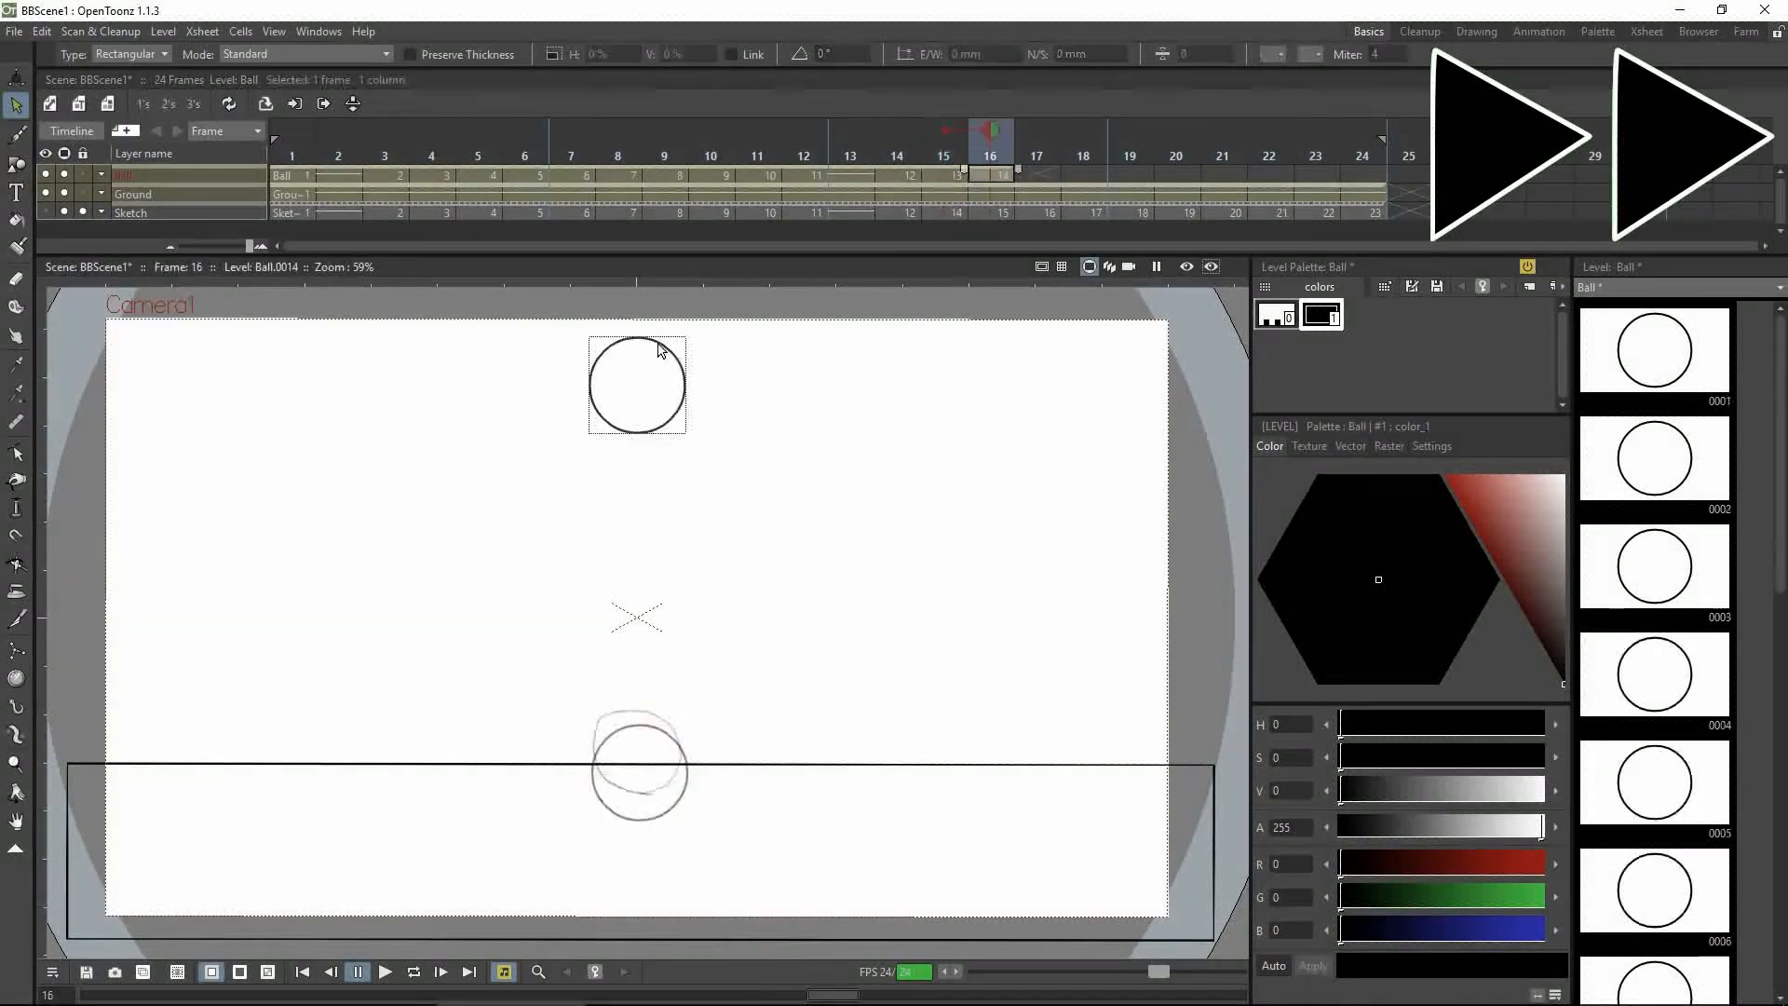
click(1037, 177)
drag(662, 351, 672, 658)
key(ctrl+v)
click(1084, 177)
key(ctrl+v)
click(1130, 177)
key(ctrl+v)
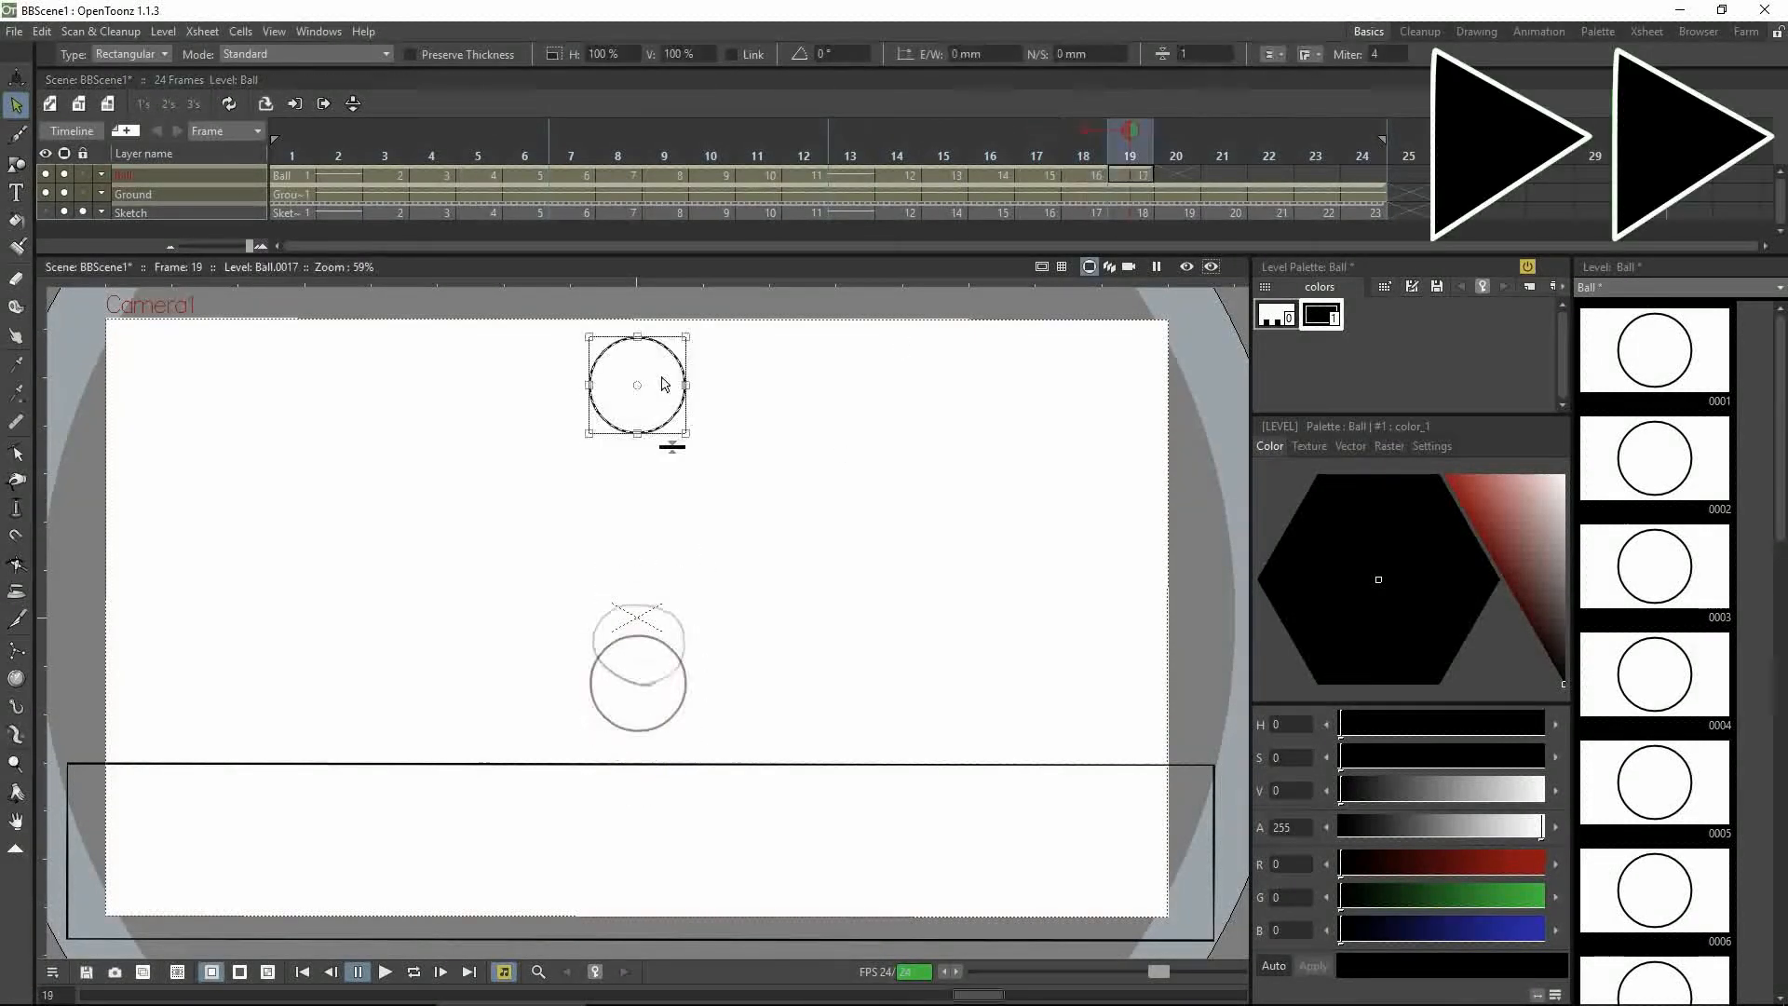
mouse_move(662, 380)
mouse_down()
mouse_move(665, 632)
mouse_move(662, 378)
mouse_up()
Complete the rising ball through frame 24 by pasting the circle and aligning each copy with the sketch
click(1222, 177)
key(ctrl+v)
click(1270, 177)
key(ctrl+v)
click(1316, 177)
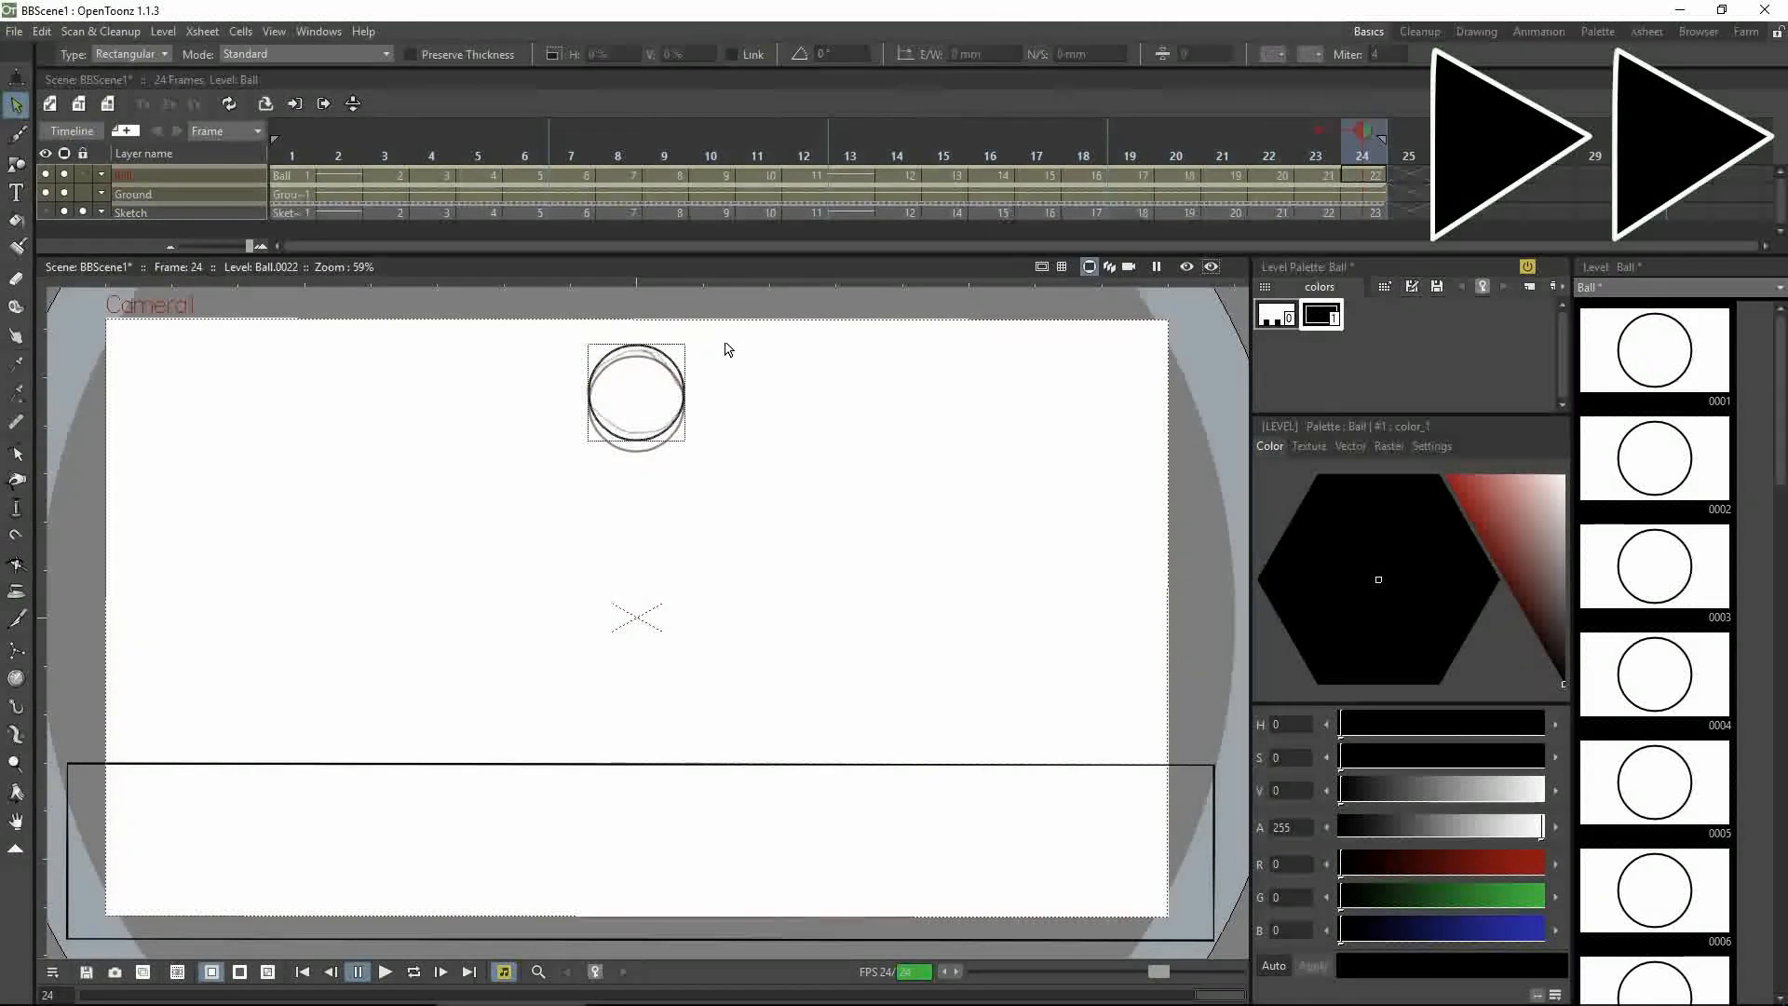
Hide the Sketch layer in the camera stand and loop the playback to review the clean bounce
click(63, 211)
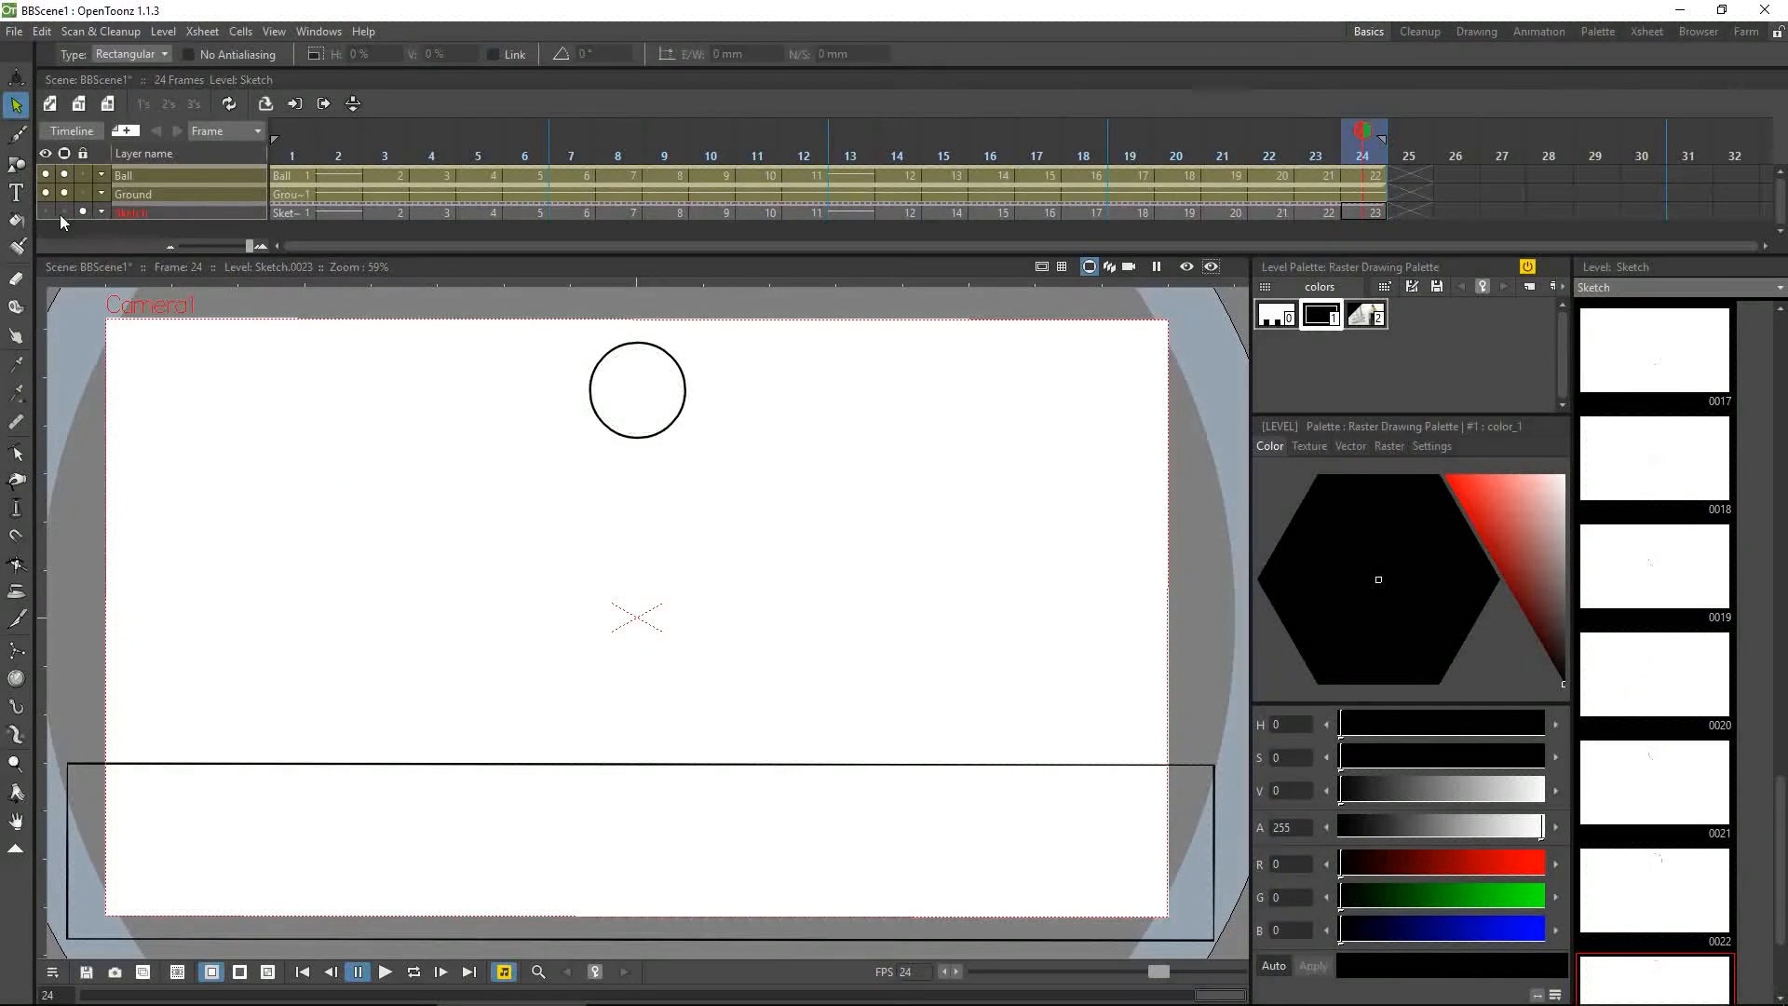
click(413, 972)
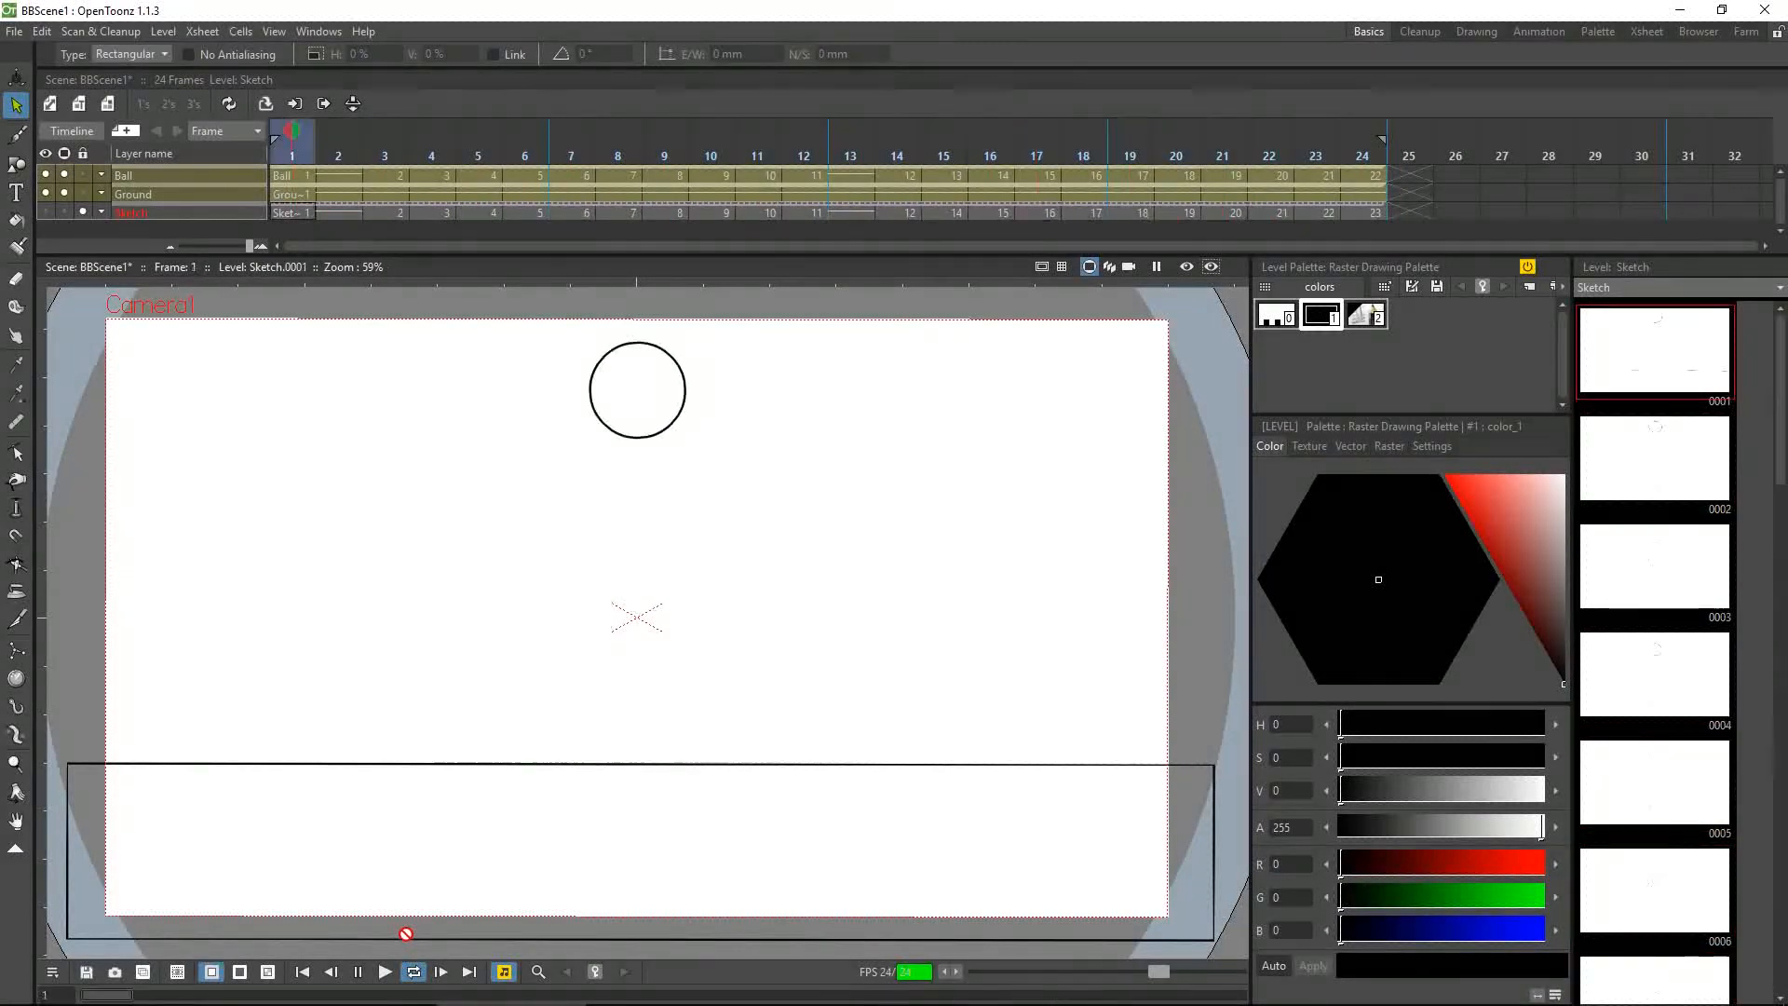
click(360, 972)
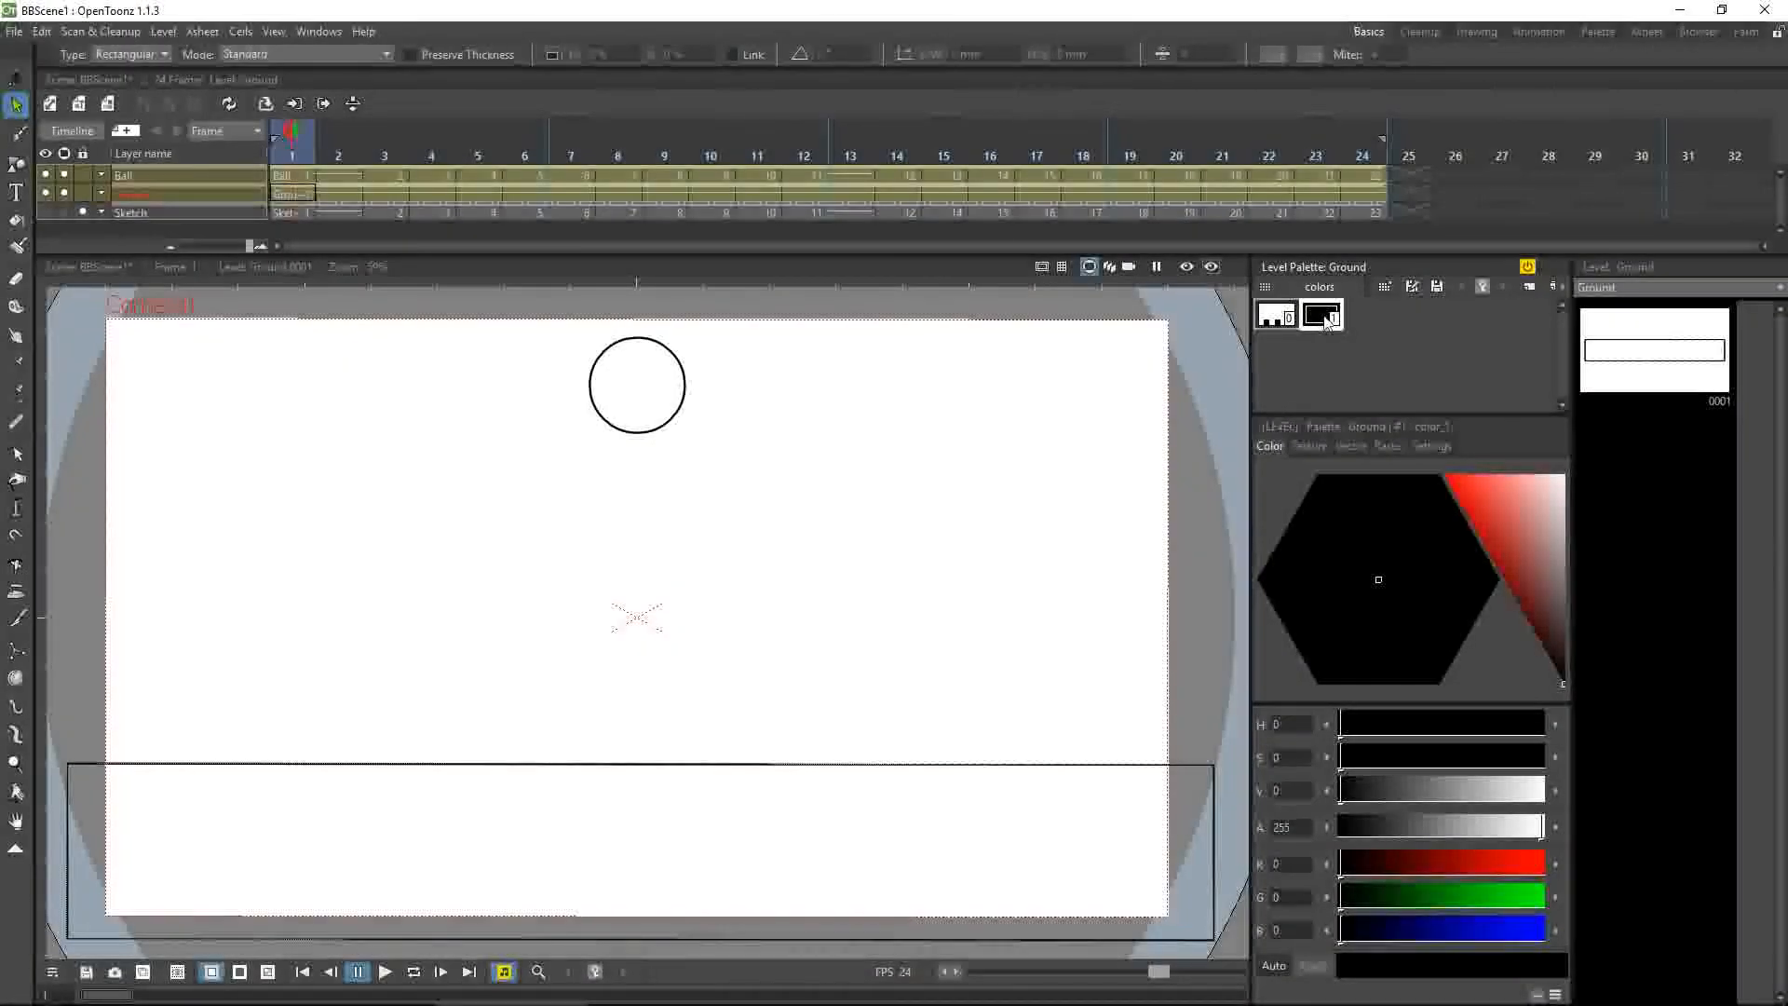
Add a new style to the Ground palette and set it to green, RGB 65, 232, 107
right_click(1378, 322)
click(1432, 546)
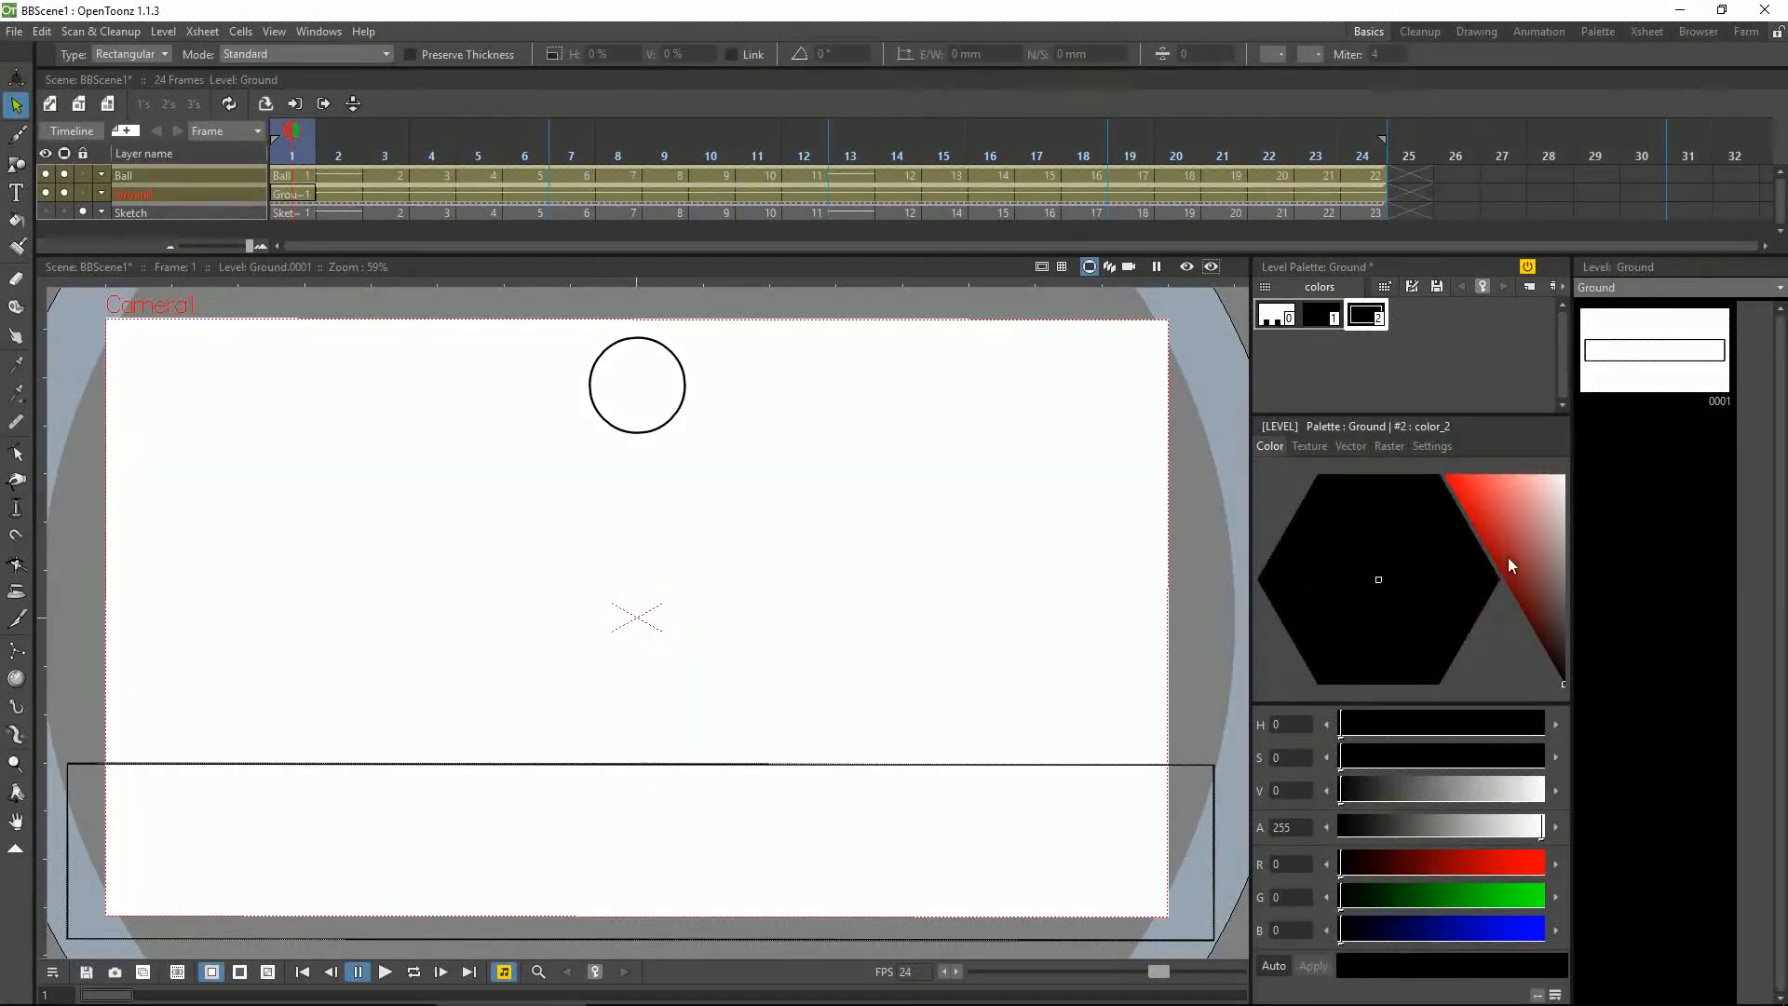
drag(1552, 622, 1534, 509)
drag(1327, 557, 1308, 507)
click(1487, 494)
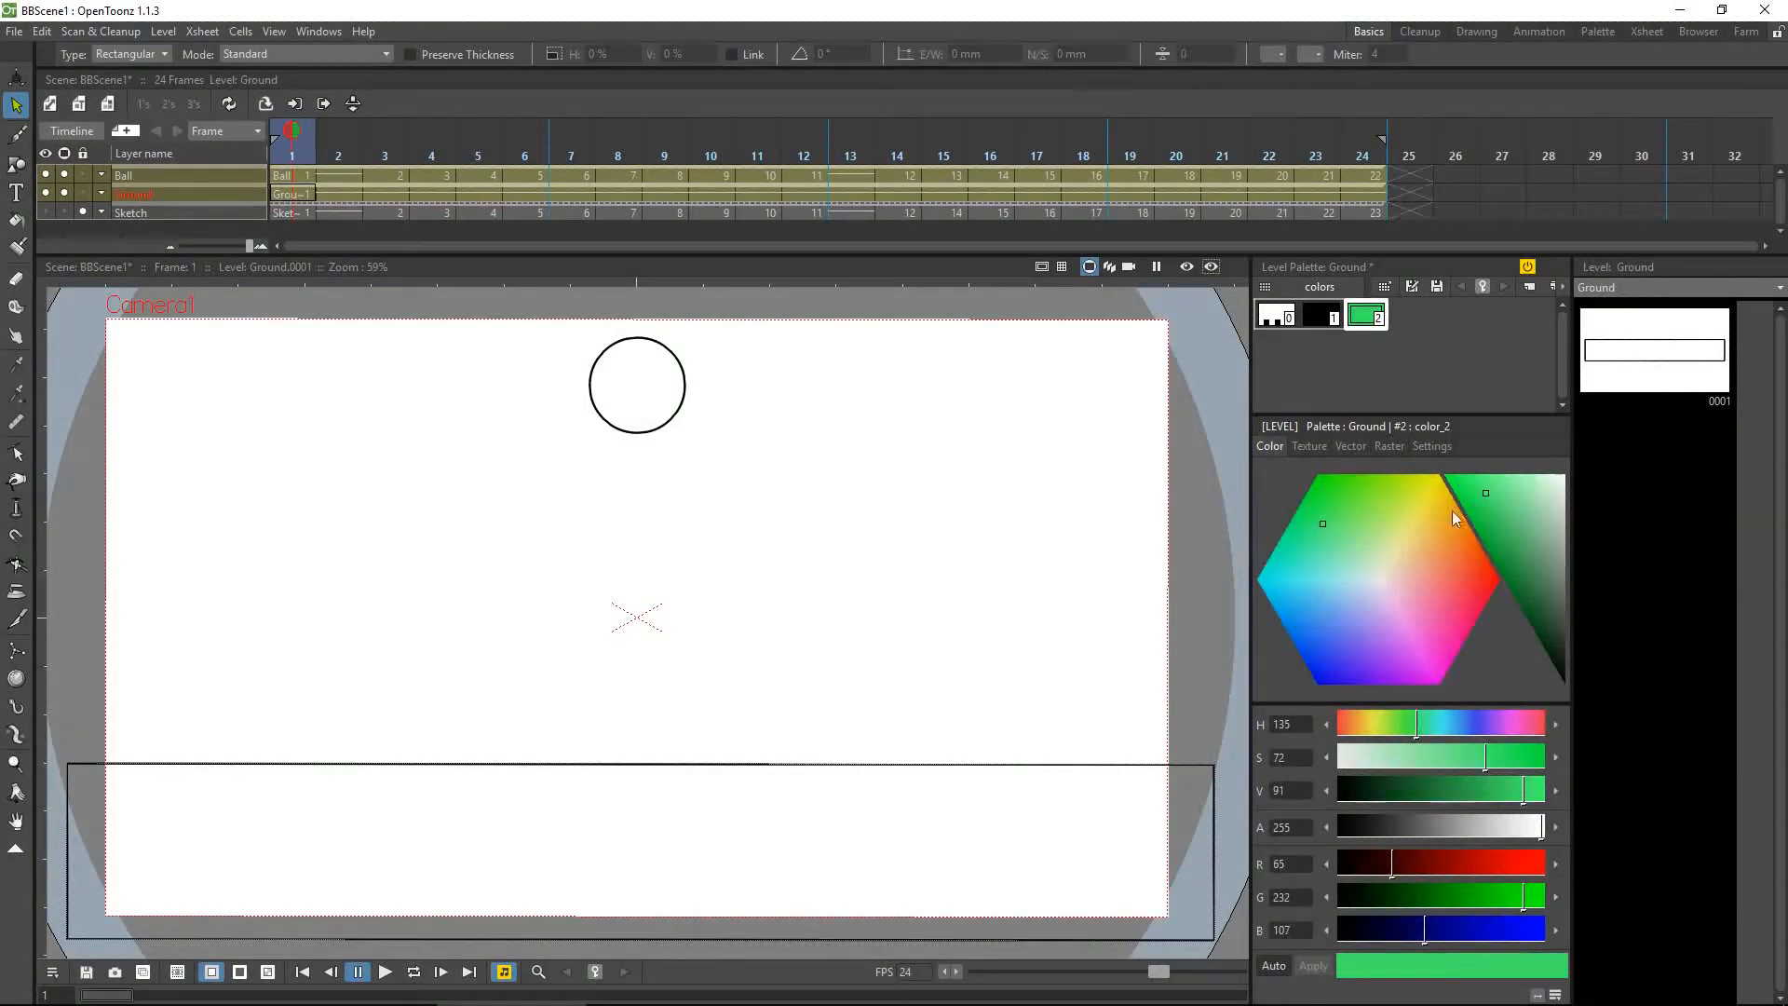
Fill the ground rectangle with the green style using the Fill tool in Areas mode
click(14, 221)
click(385, 806)
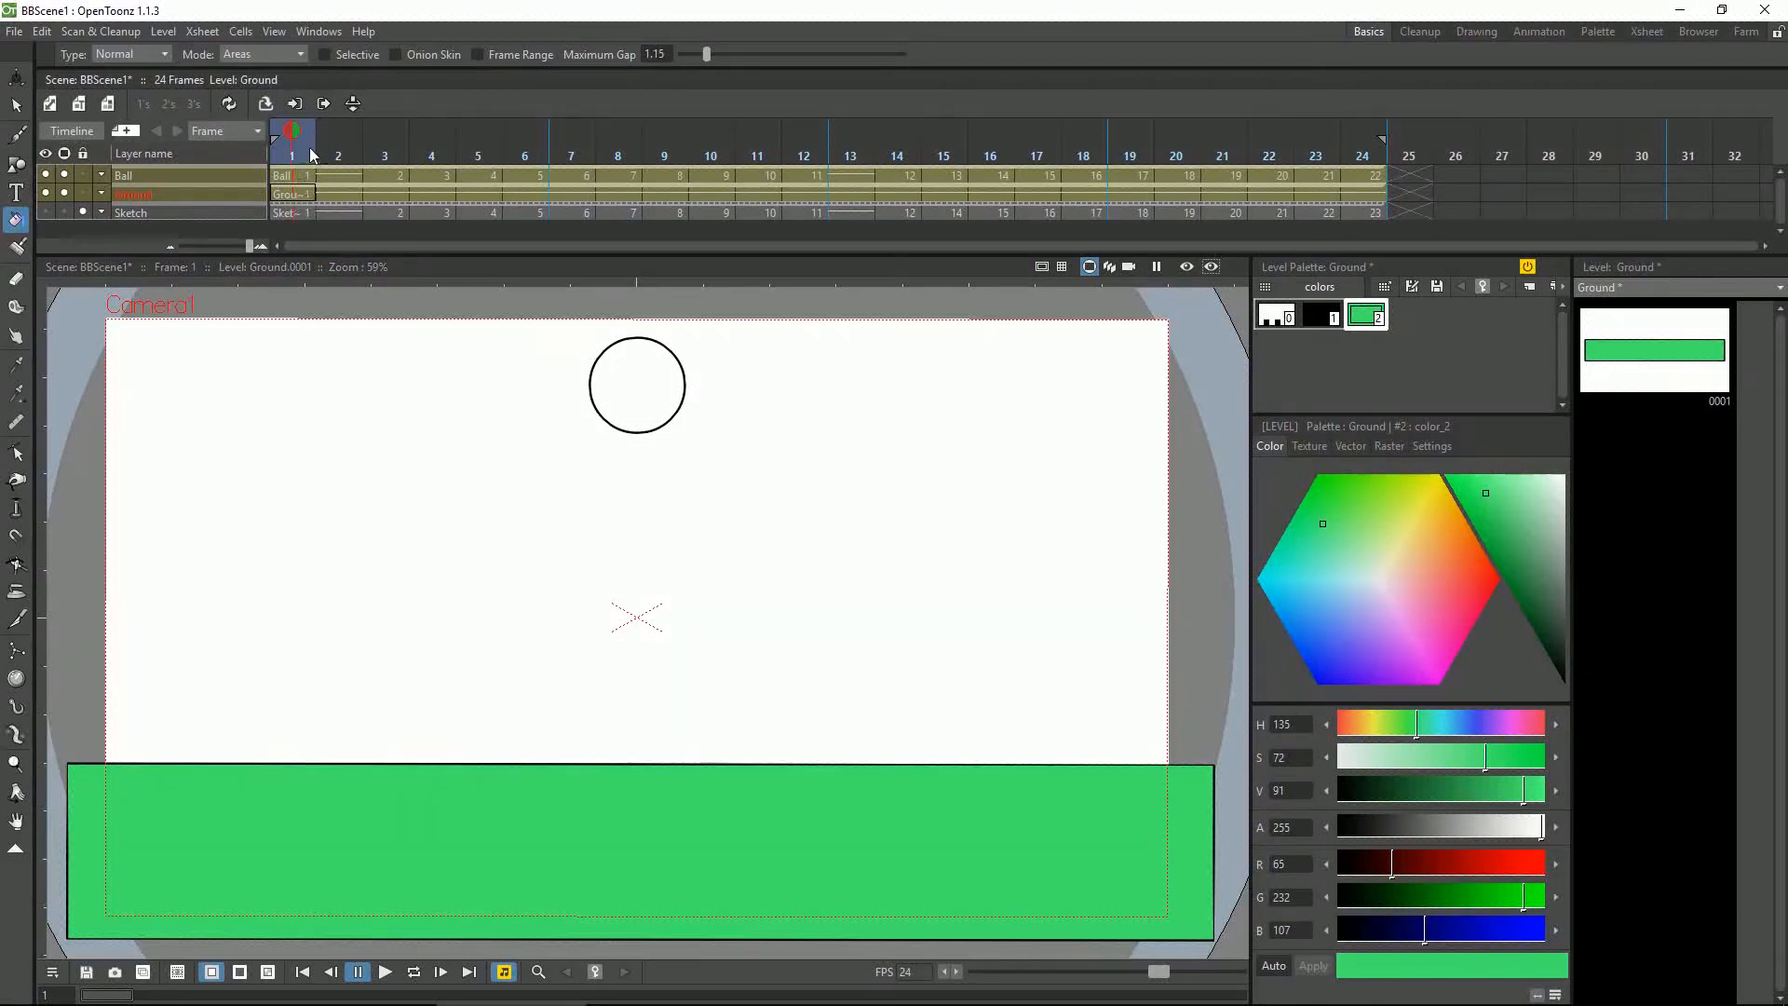
mouse_move(315, 149)
mouse_down()
mouse_move(618, 149)
mouse_move(304, 147)
mouse_up()
click(289, 196)
click(1281, 375)
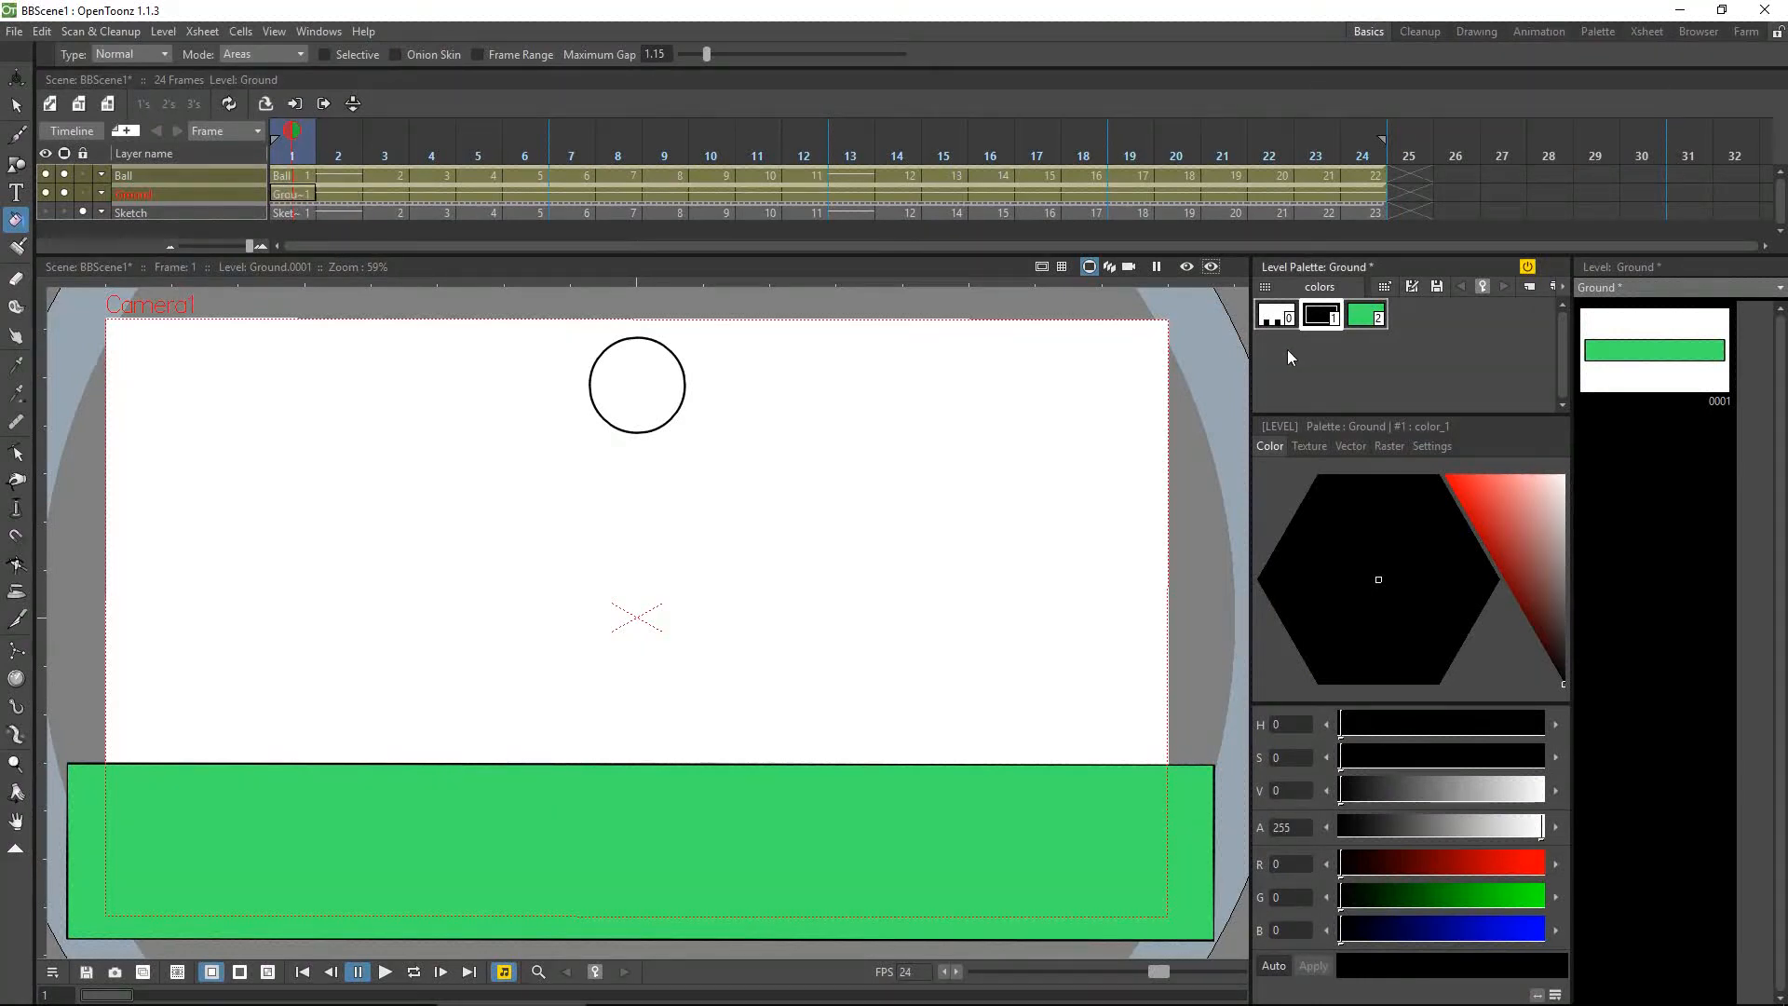
Add a new style to the Ball palette and set it to red, RGB 255, 64, 64
click(292, 177)
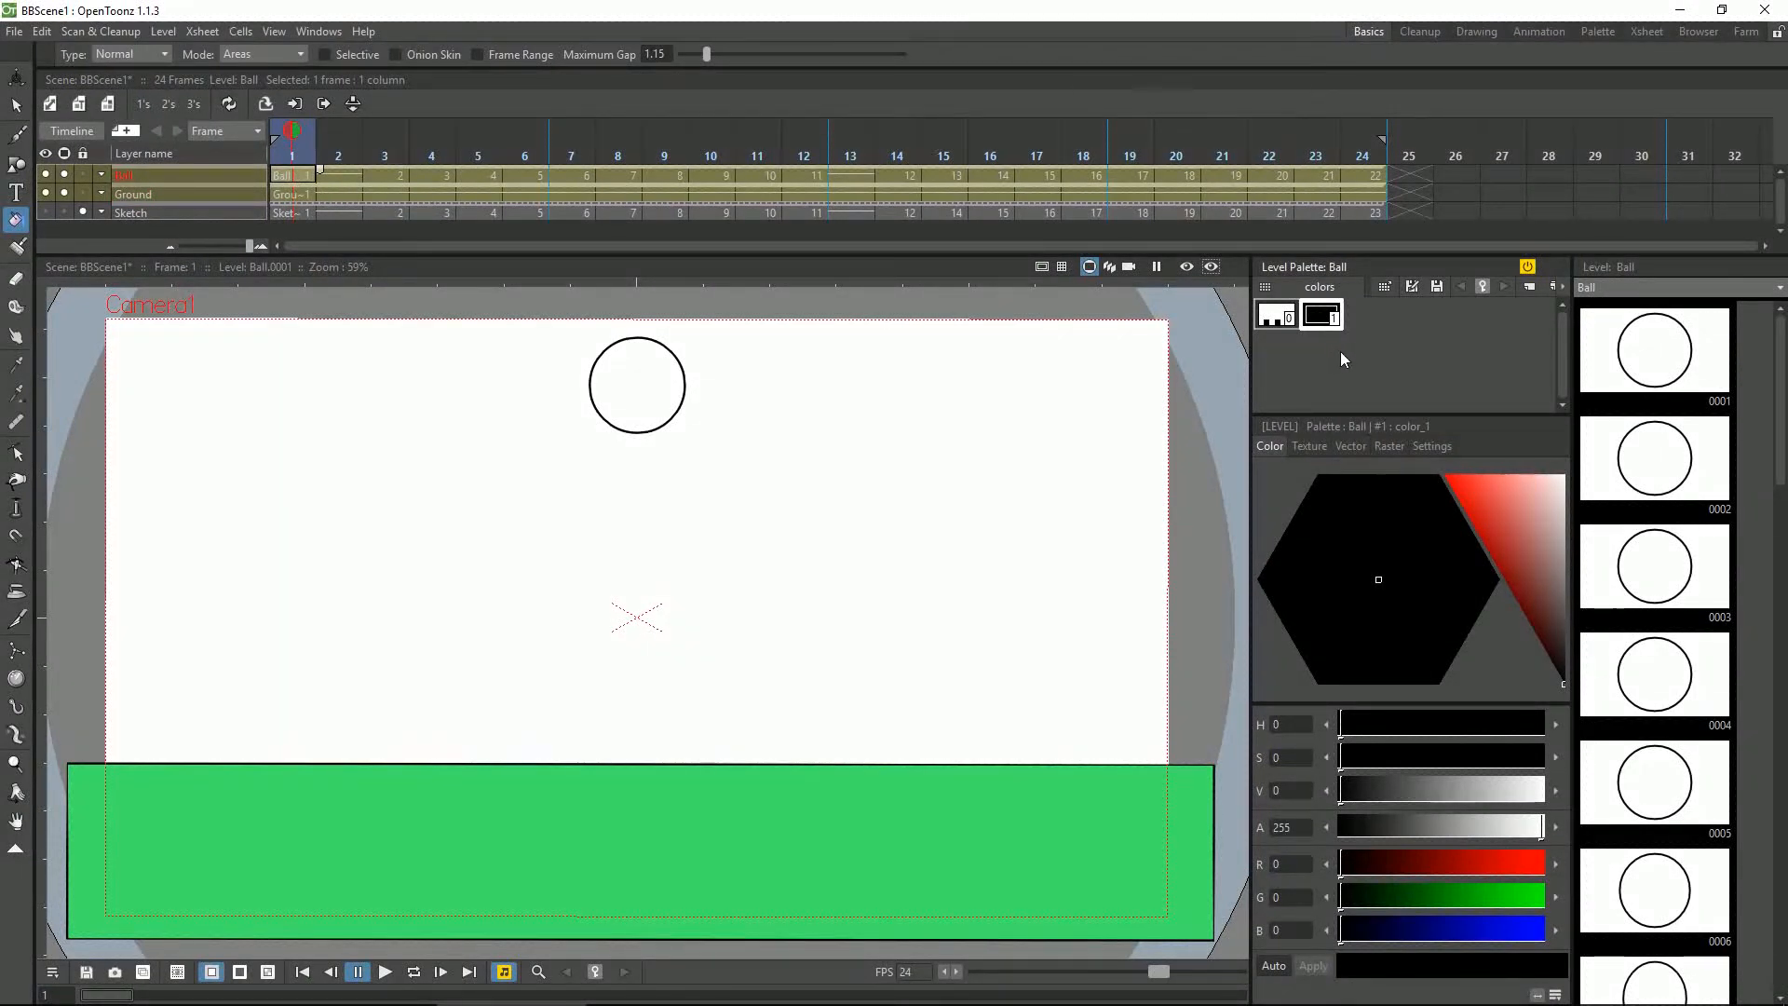
right_click(1373, 354)
click(1425, 568)
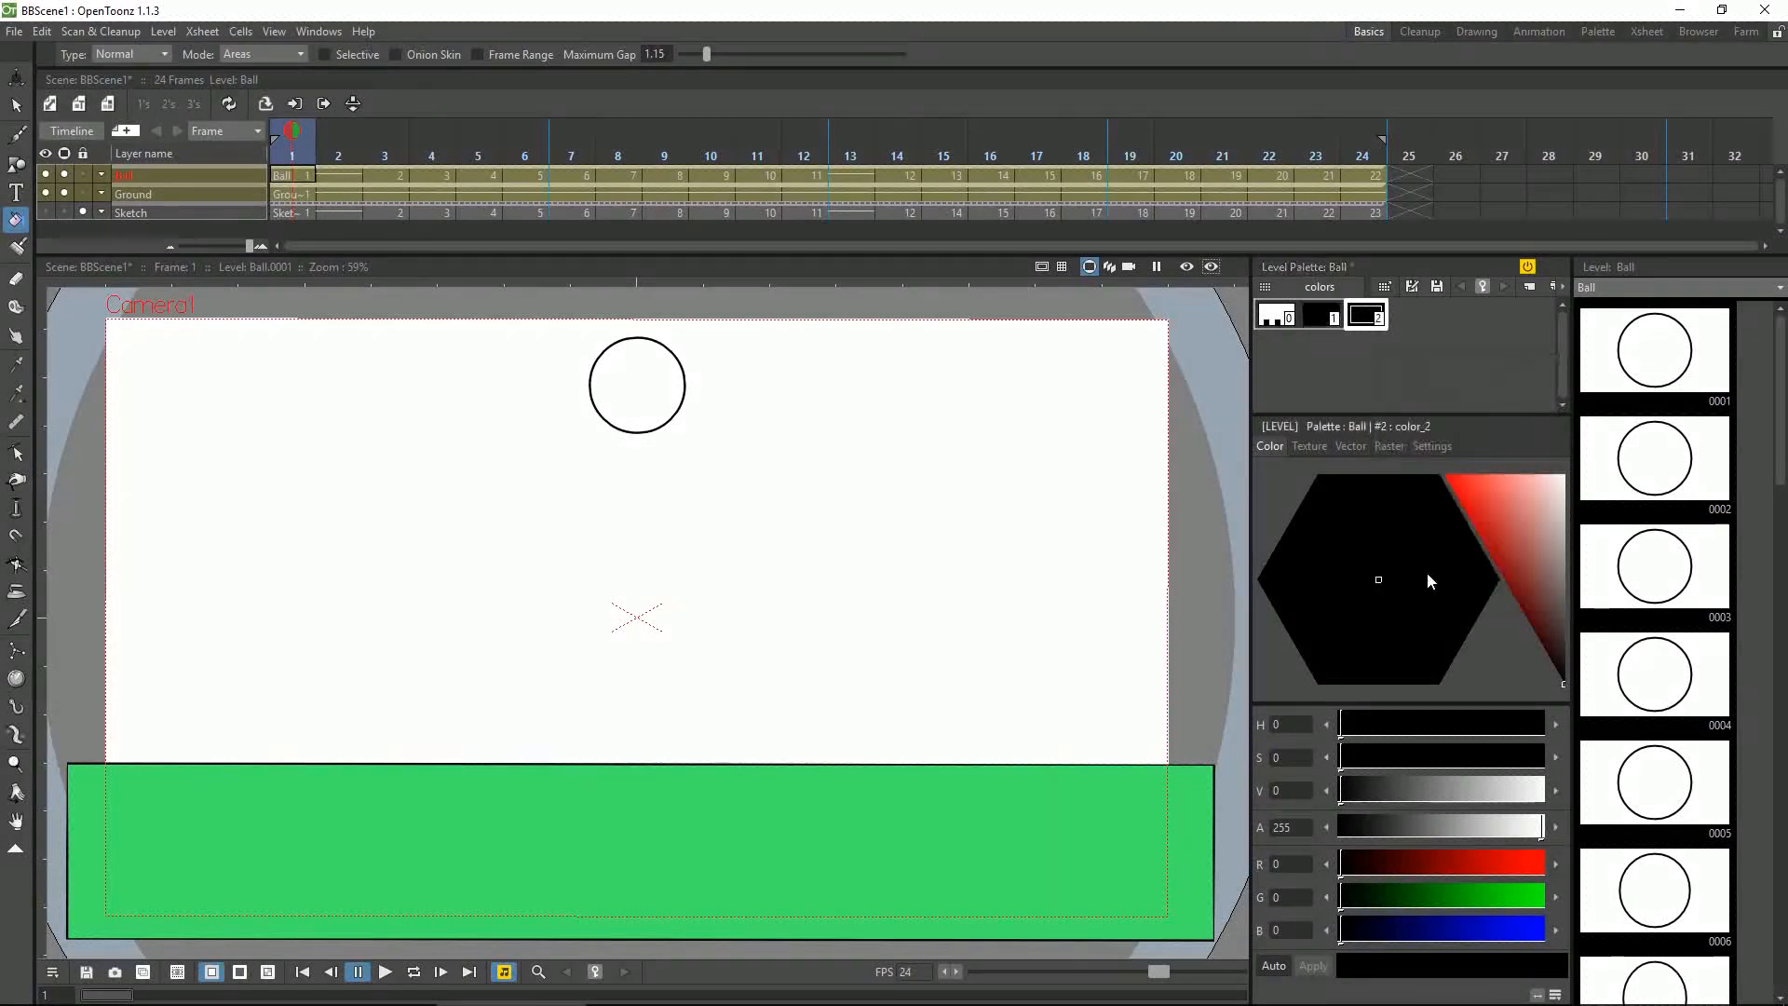
click(1366, 316)
drag(1557, 574, 1474, 474)
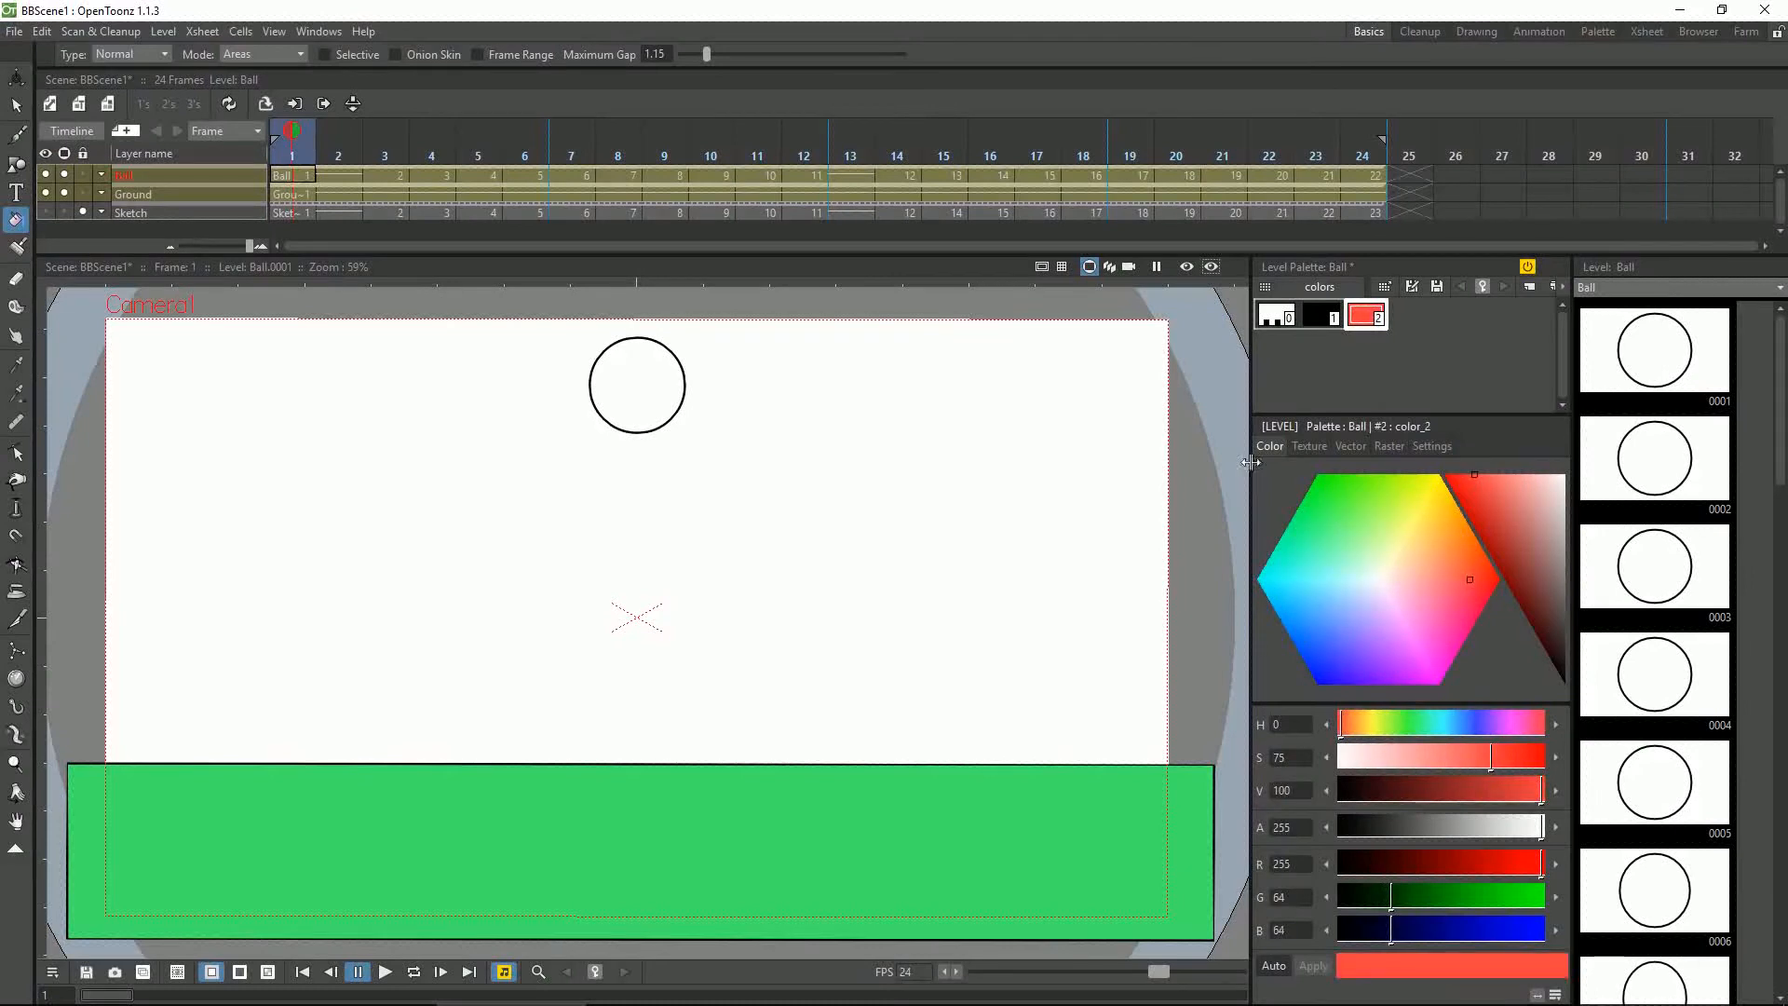
Fill the ball with the red style on every frame of the Ball level and loop the playback
click(640, 369)
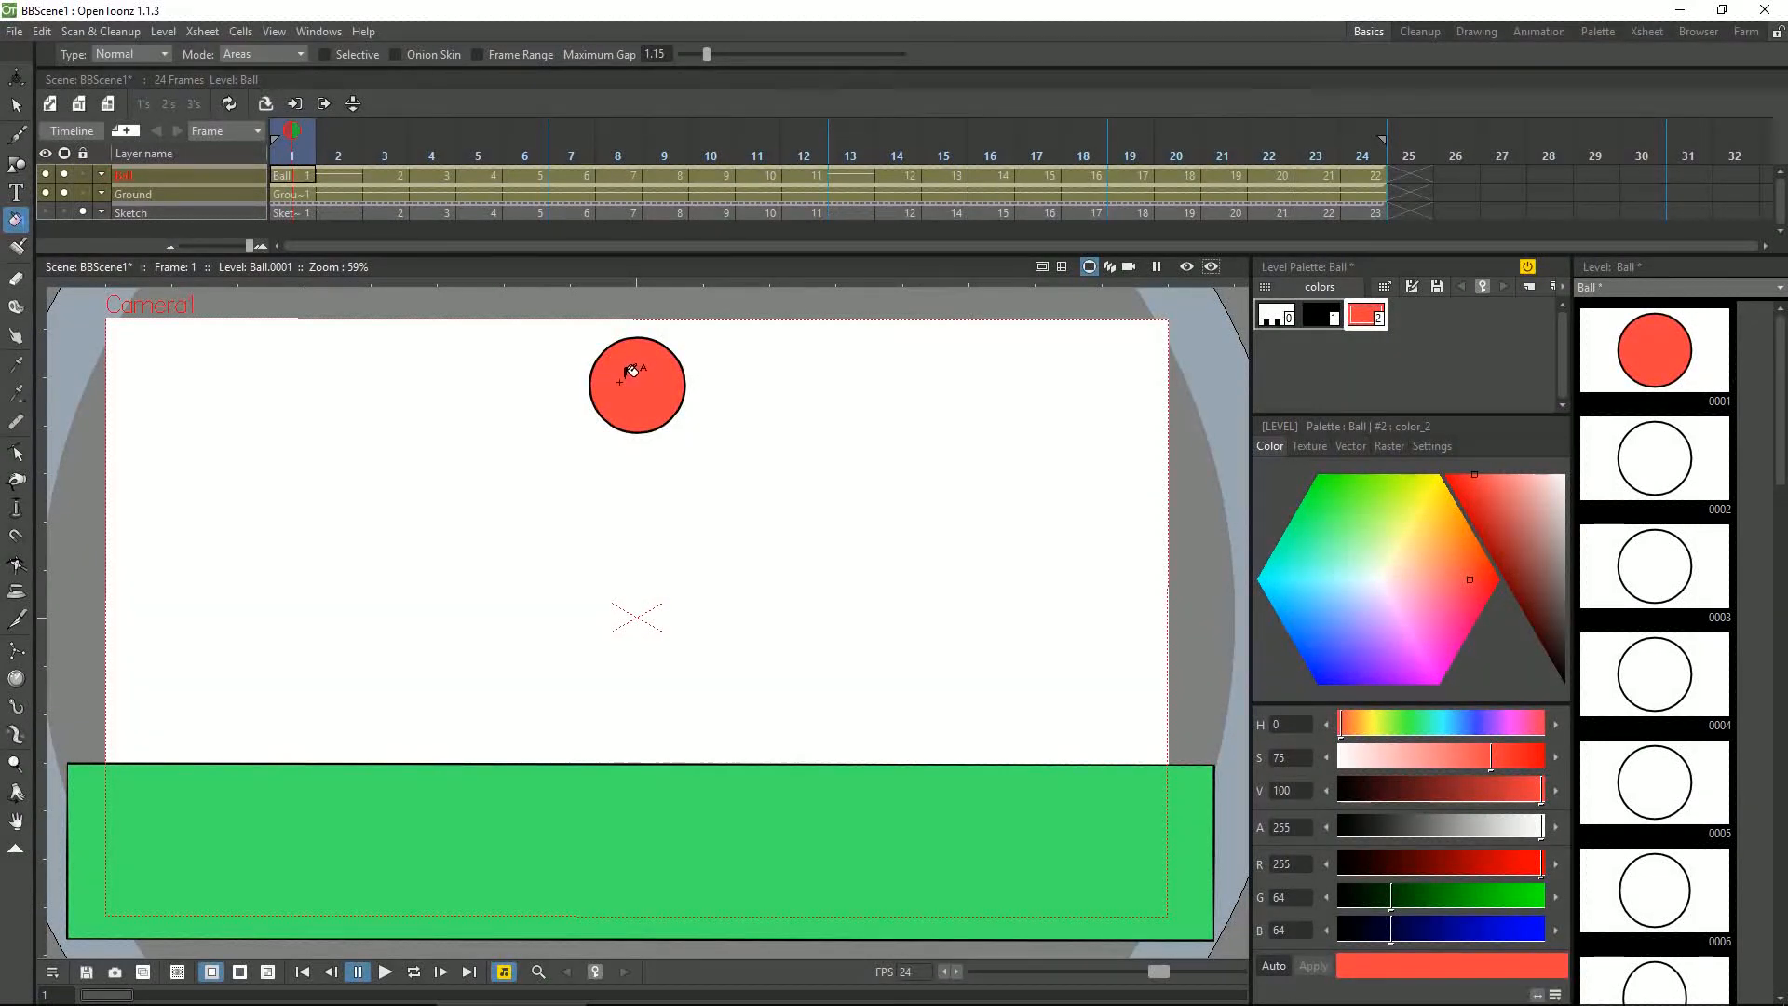
key(period)
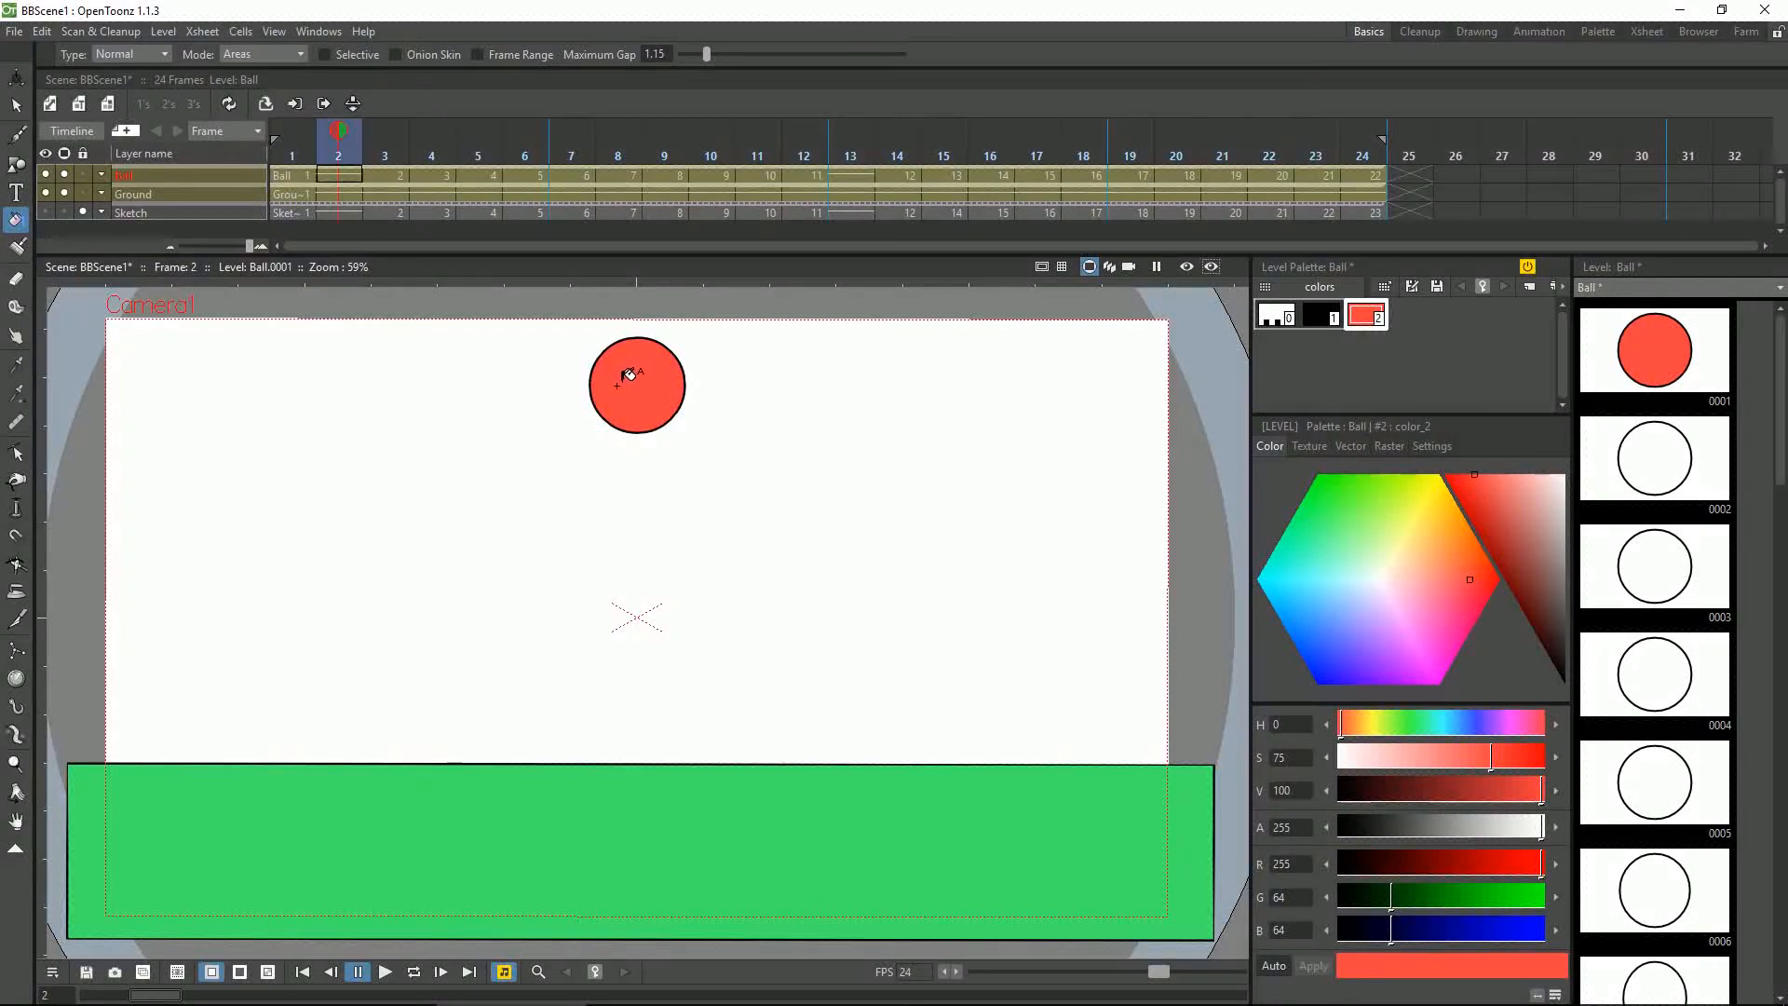
key(period)
click(644, 375)
key(period)
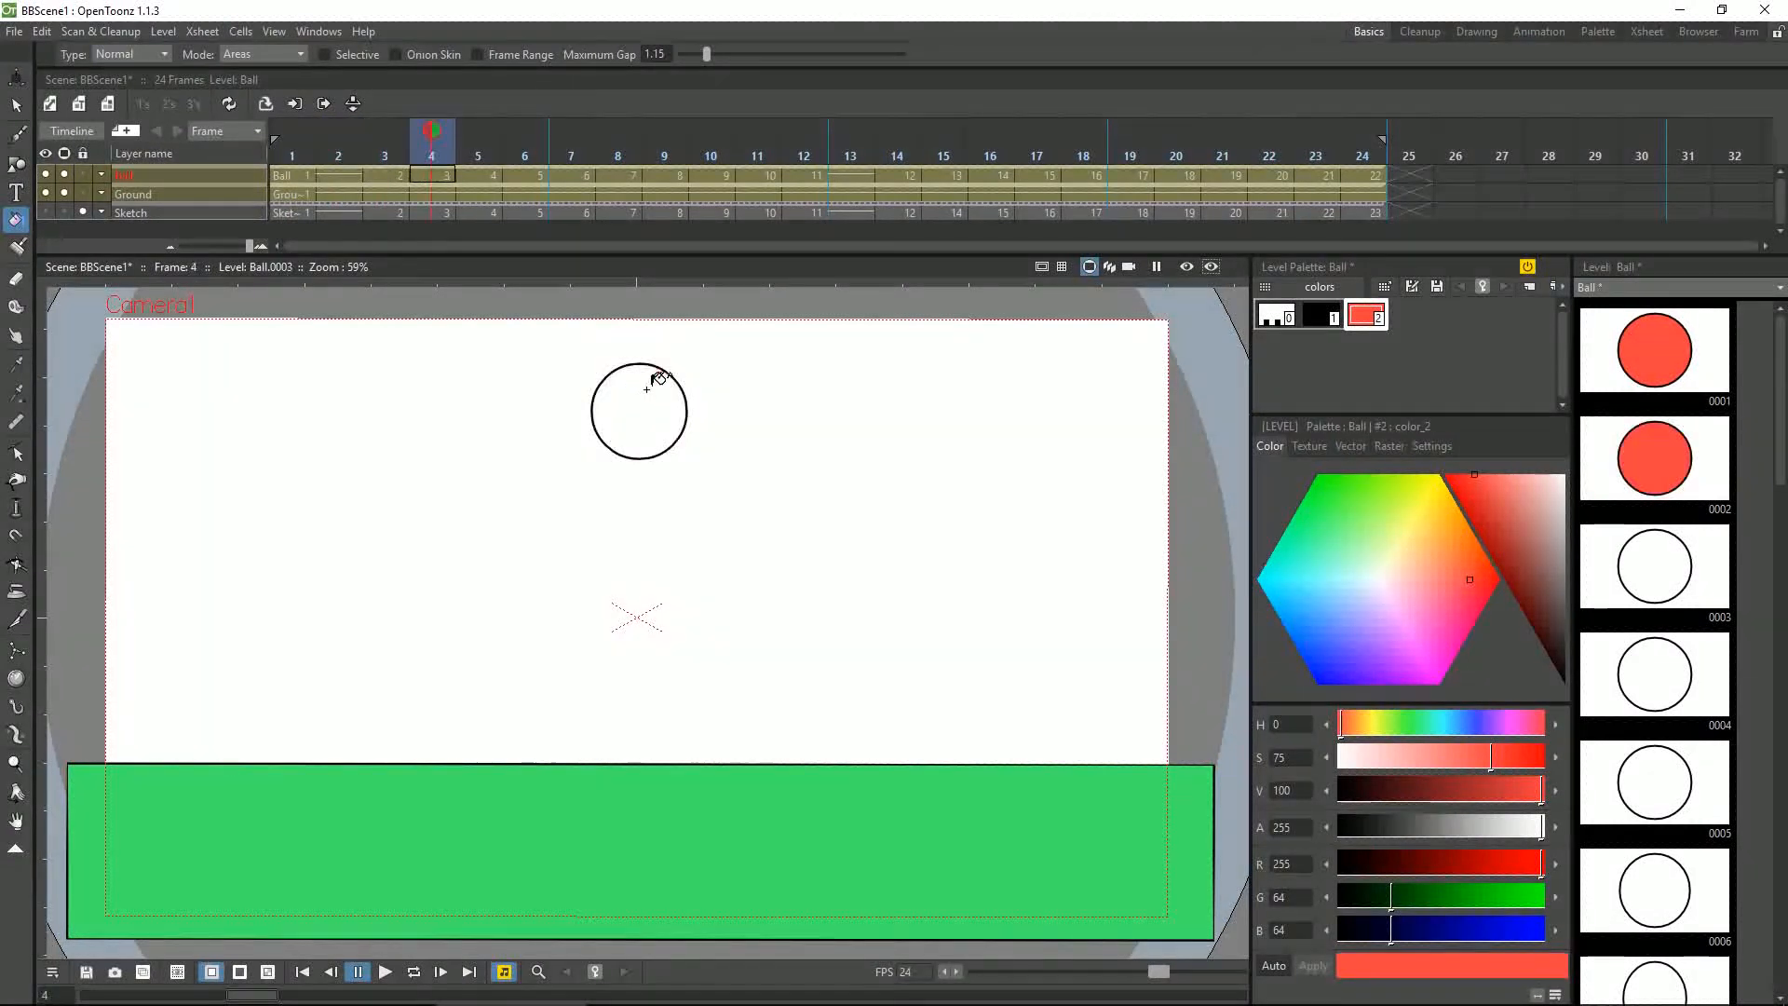
click(658, 377)
key(period)
click(651, 384)
key(period)
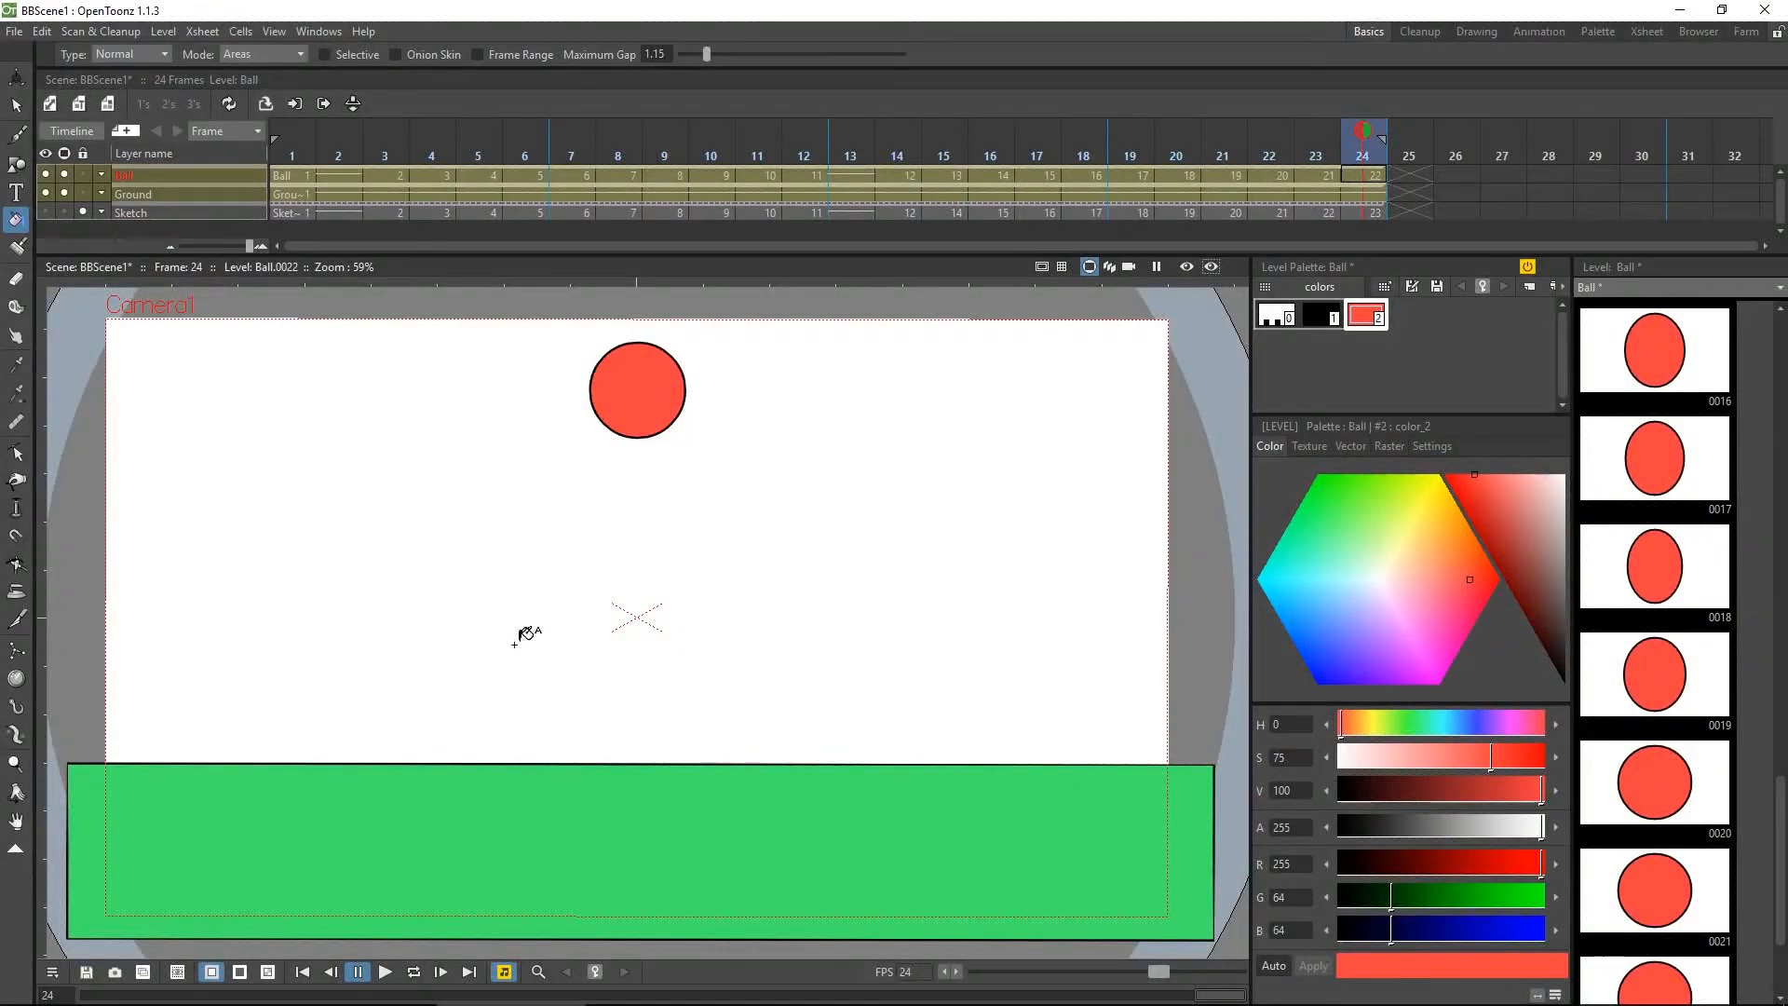
click(413, 971)
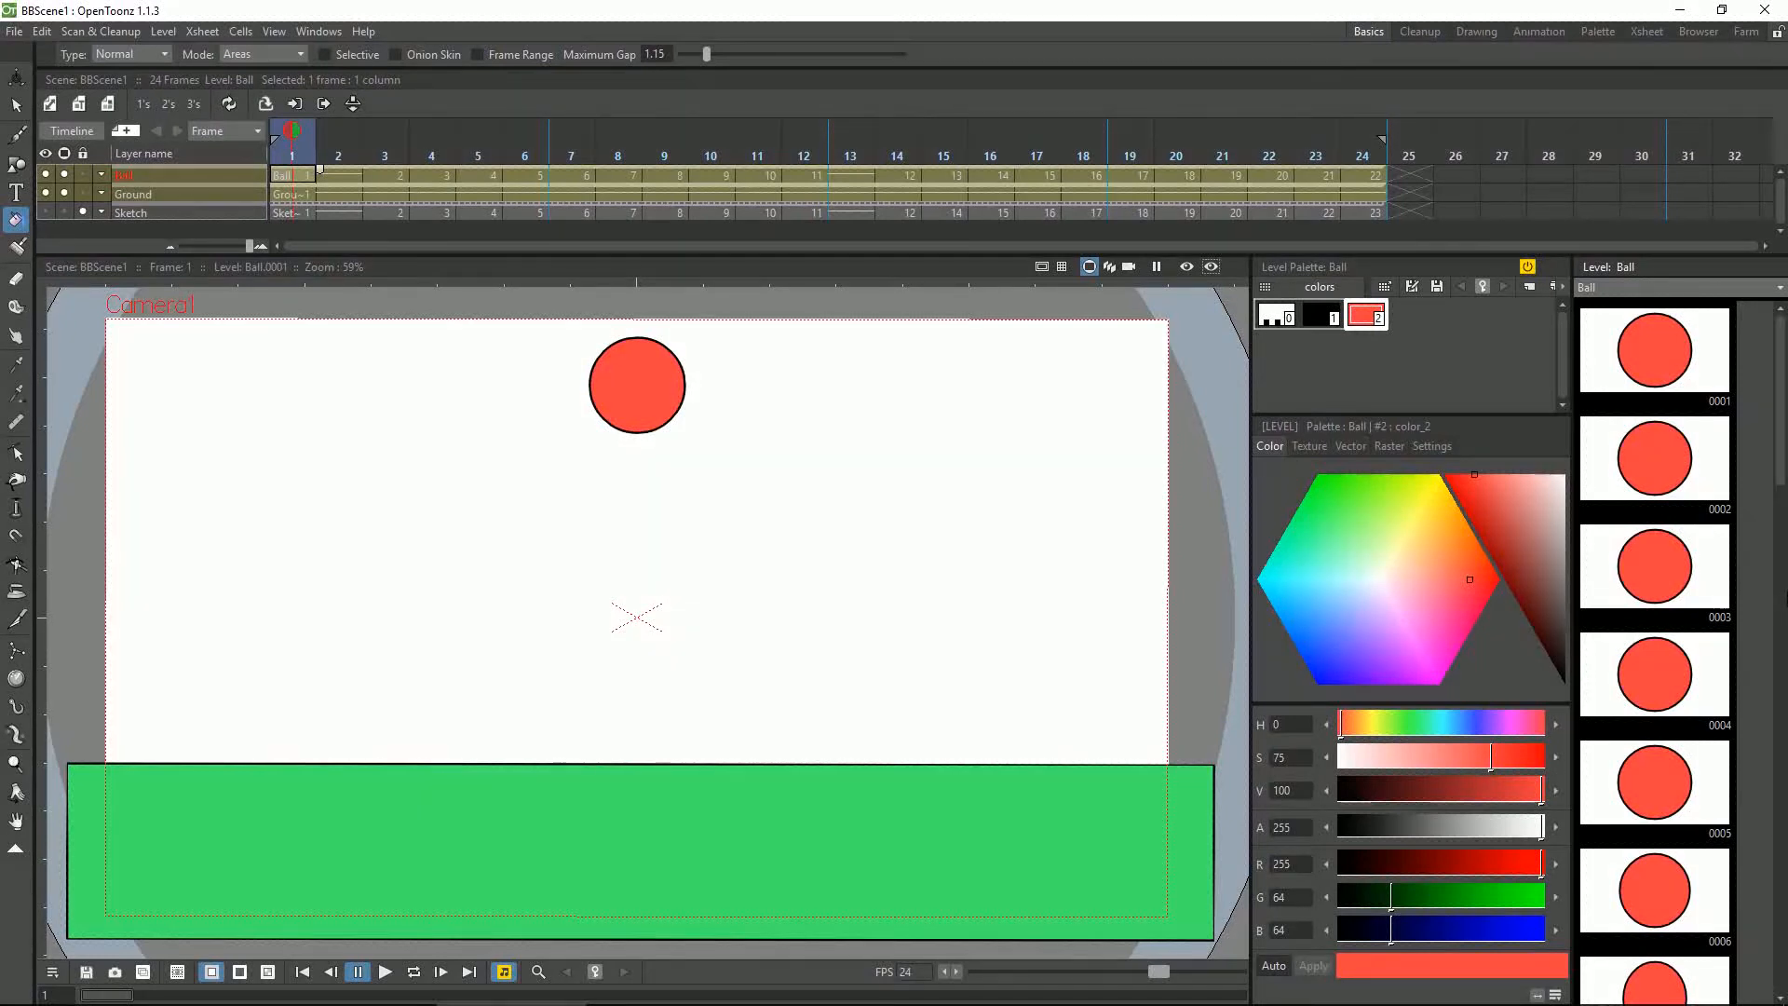
Open the scene's output settings and look through the camera resolution presets
click(15, 30)
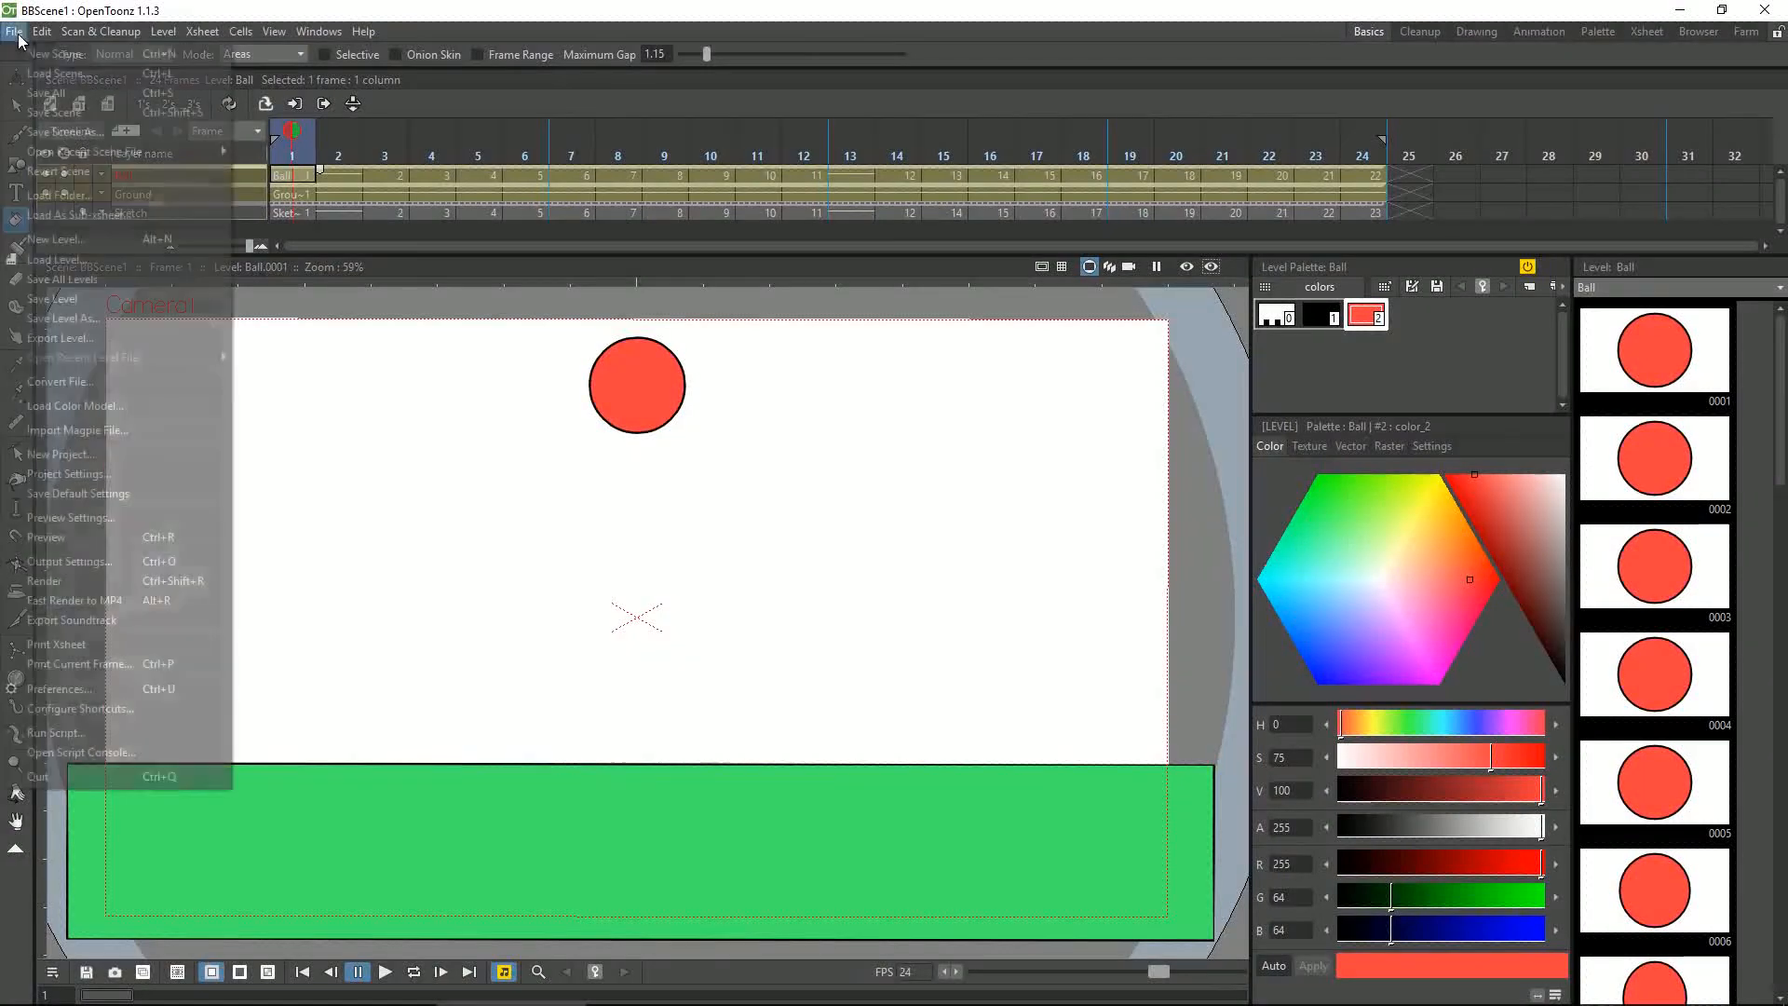
click(116, 561)
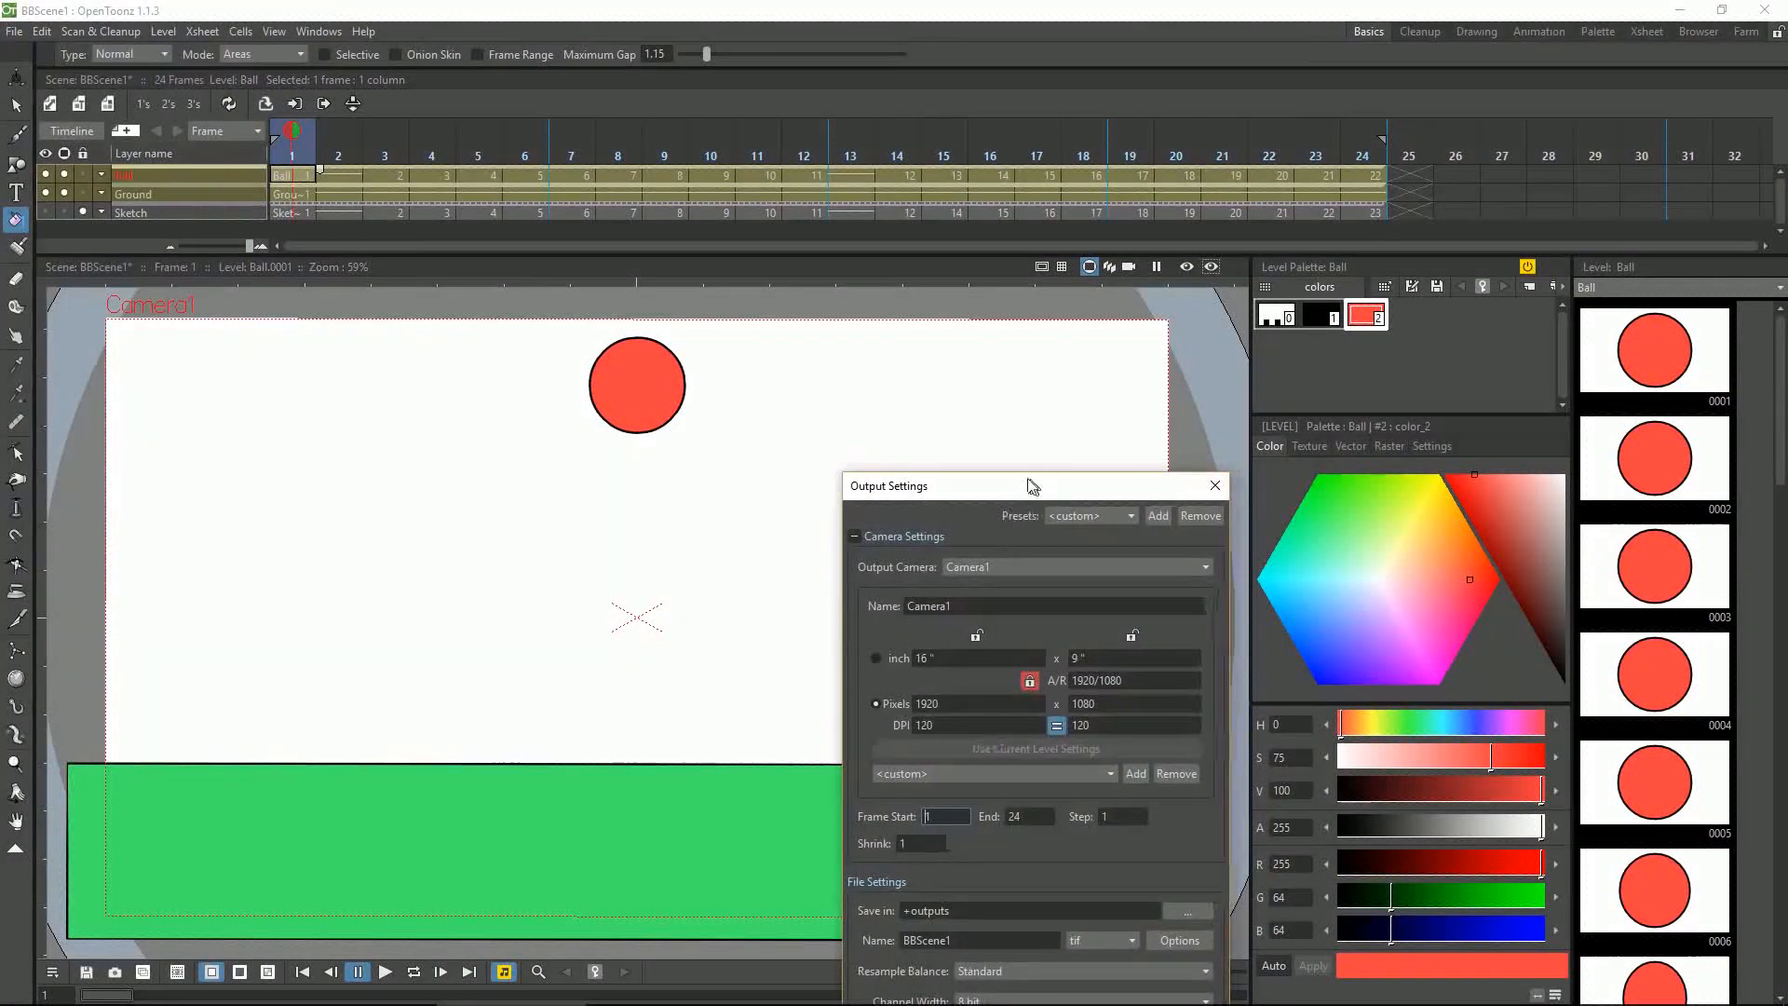
drag(1030, 484, 713, 155)
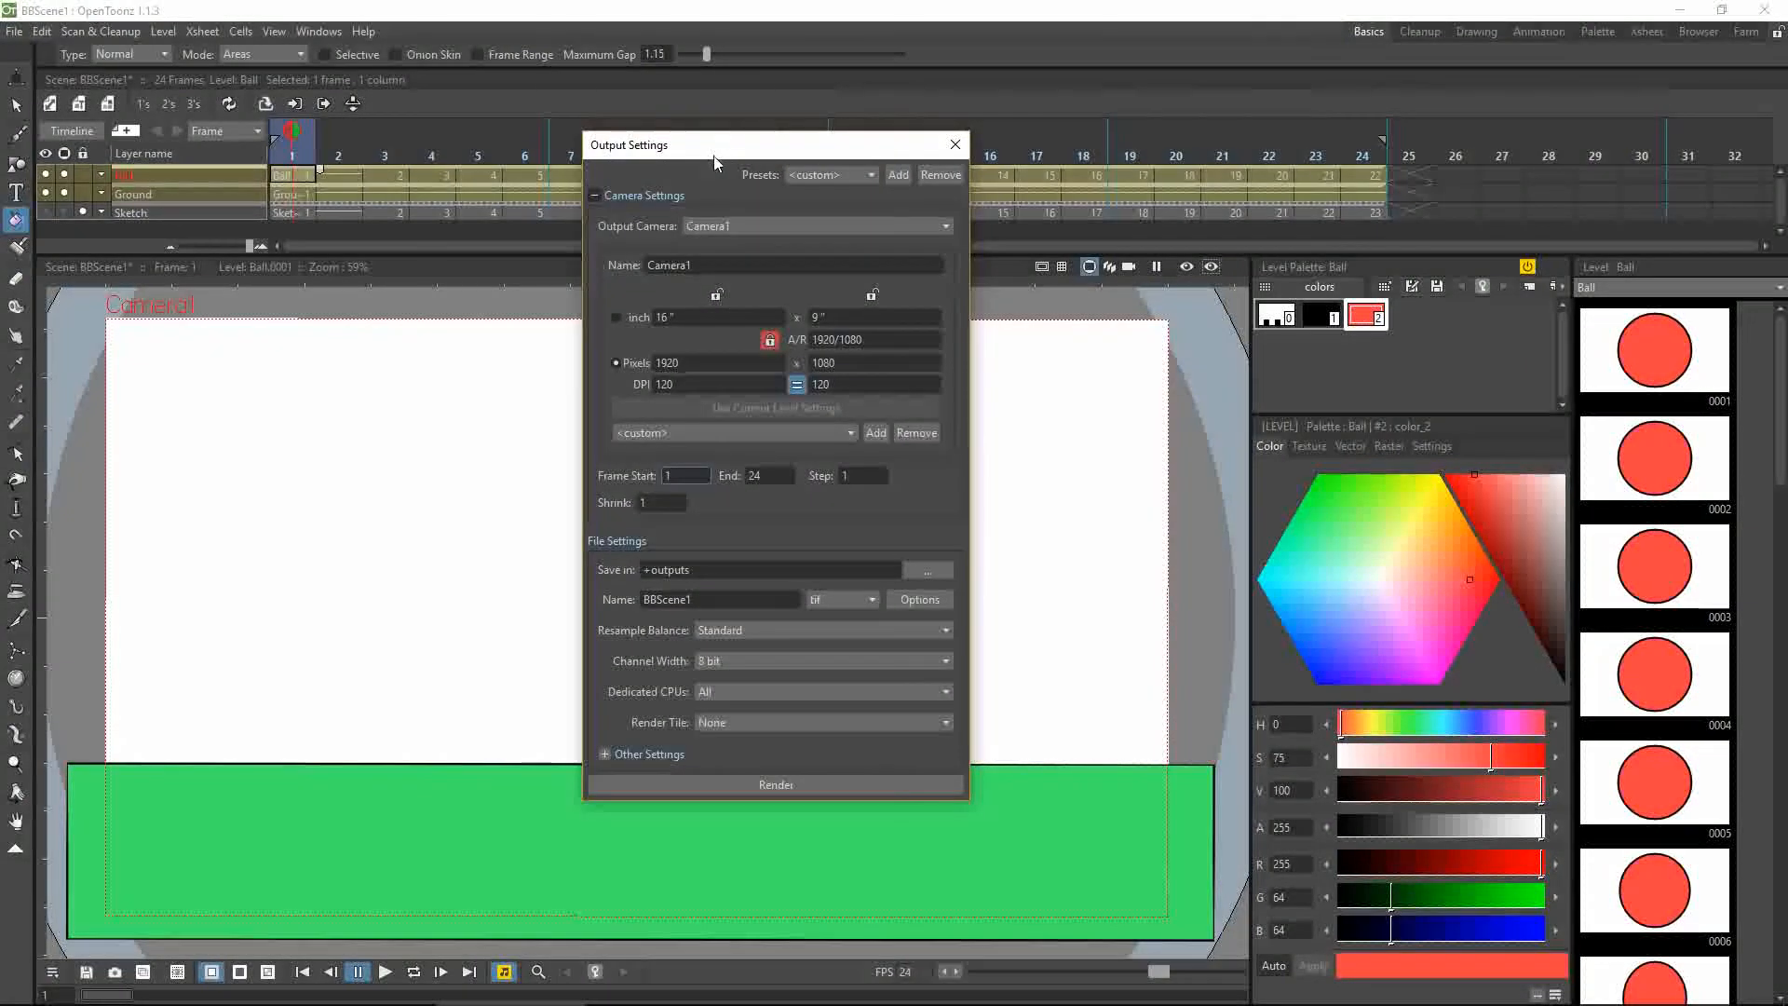
click(826, 434)
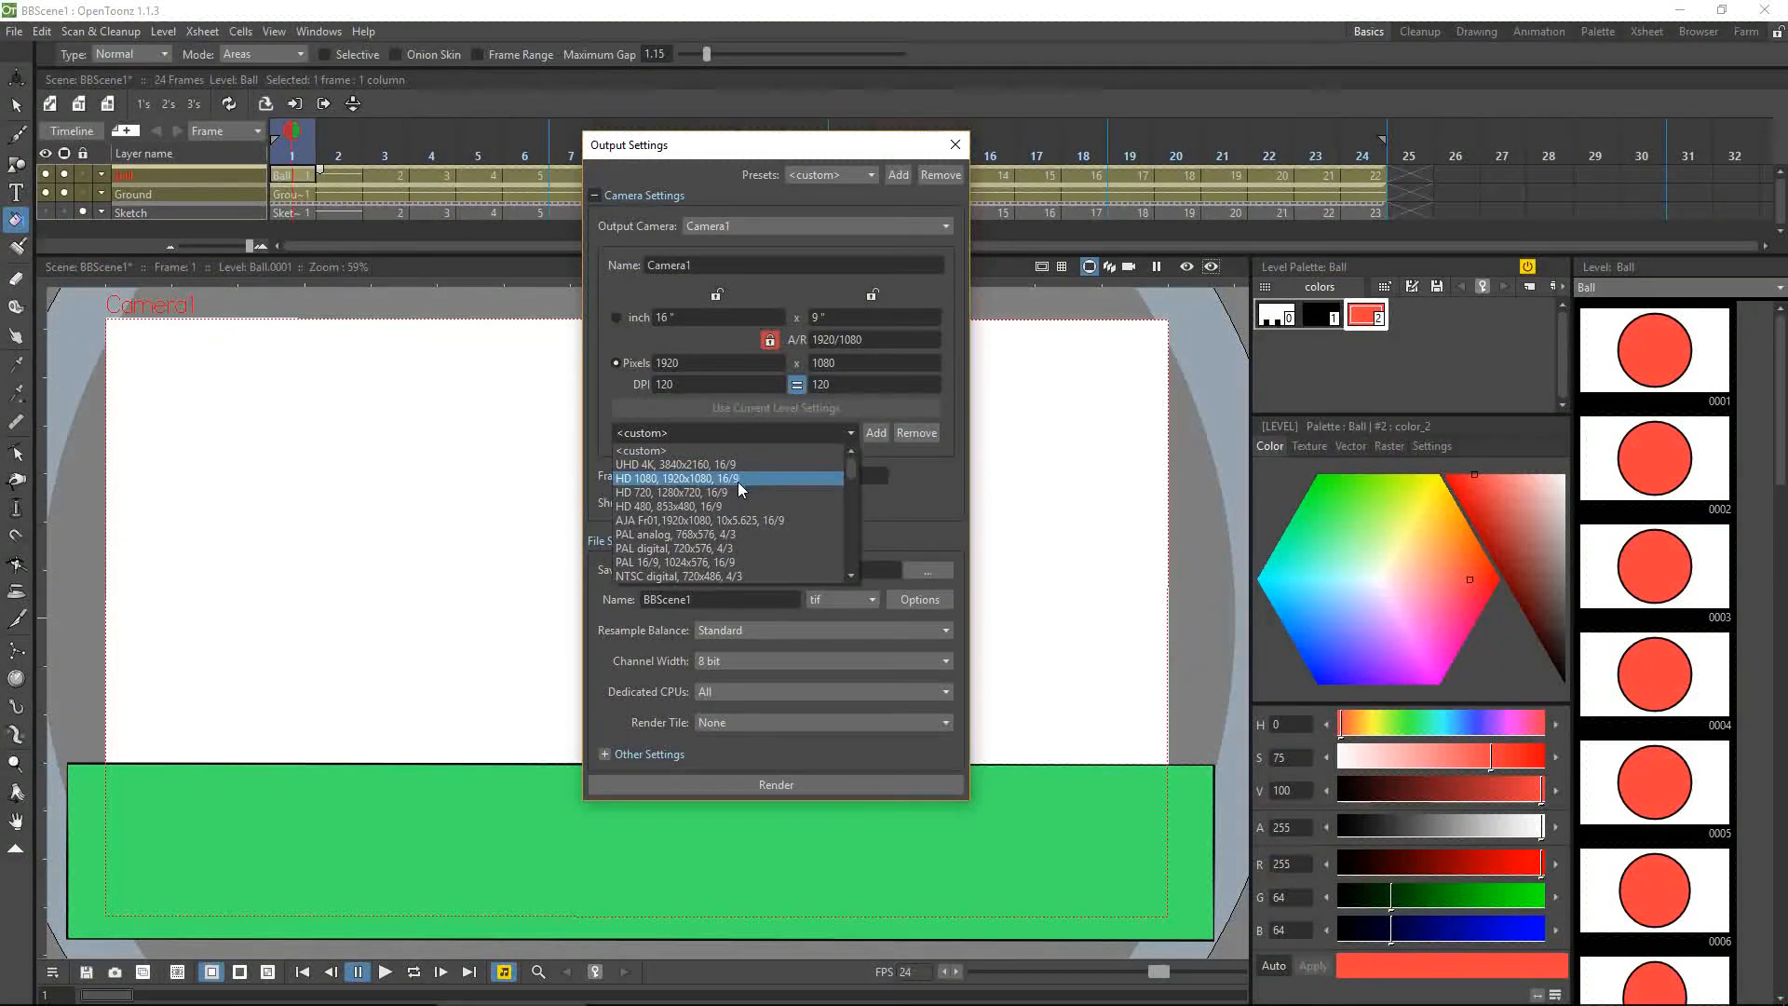
click(684, 479)
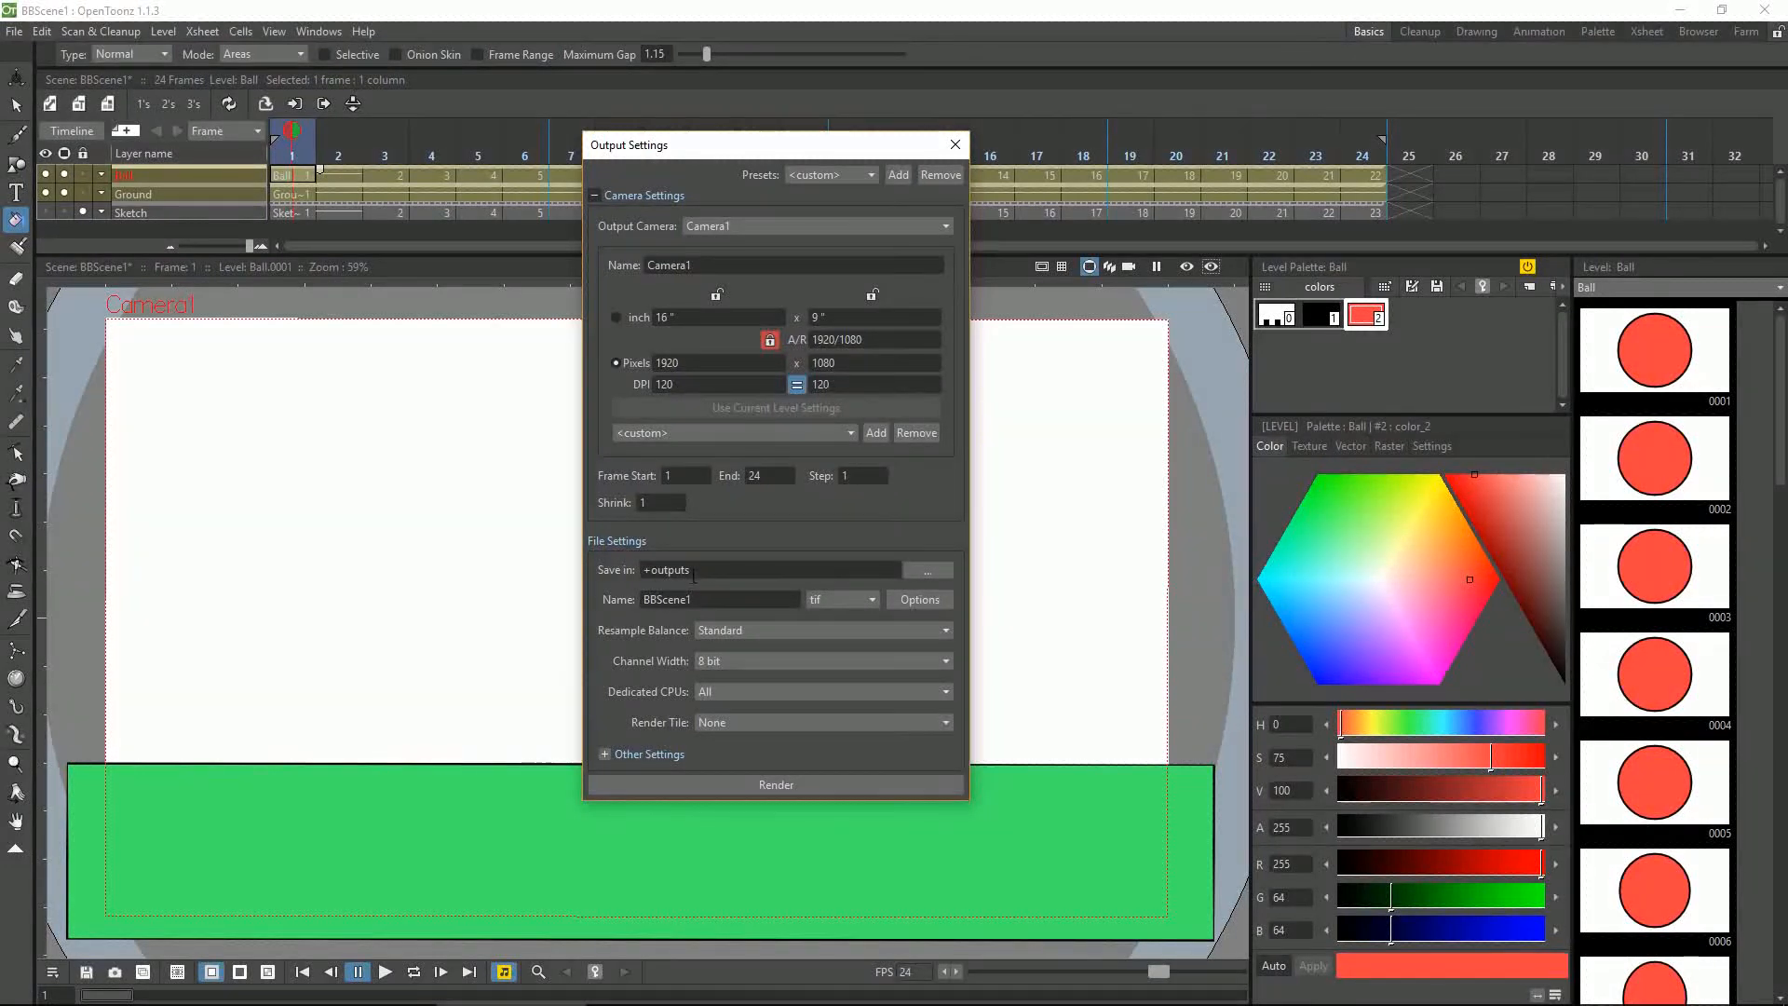
Set the output file format to avi and render the scene BBScene1 into the project's outputs folder
click(648, 596)
click(855, 602)
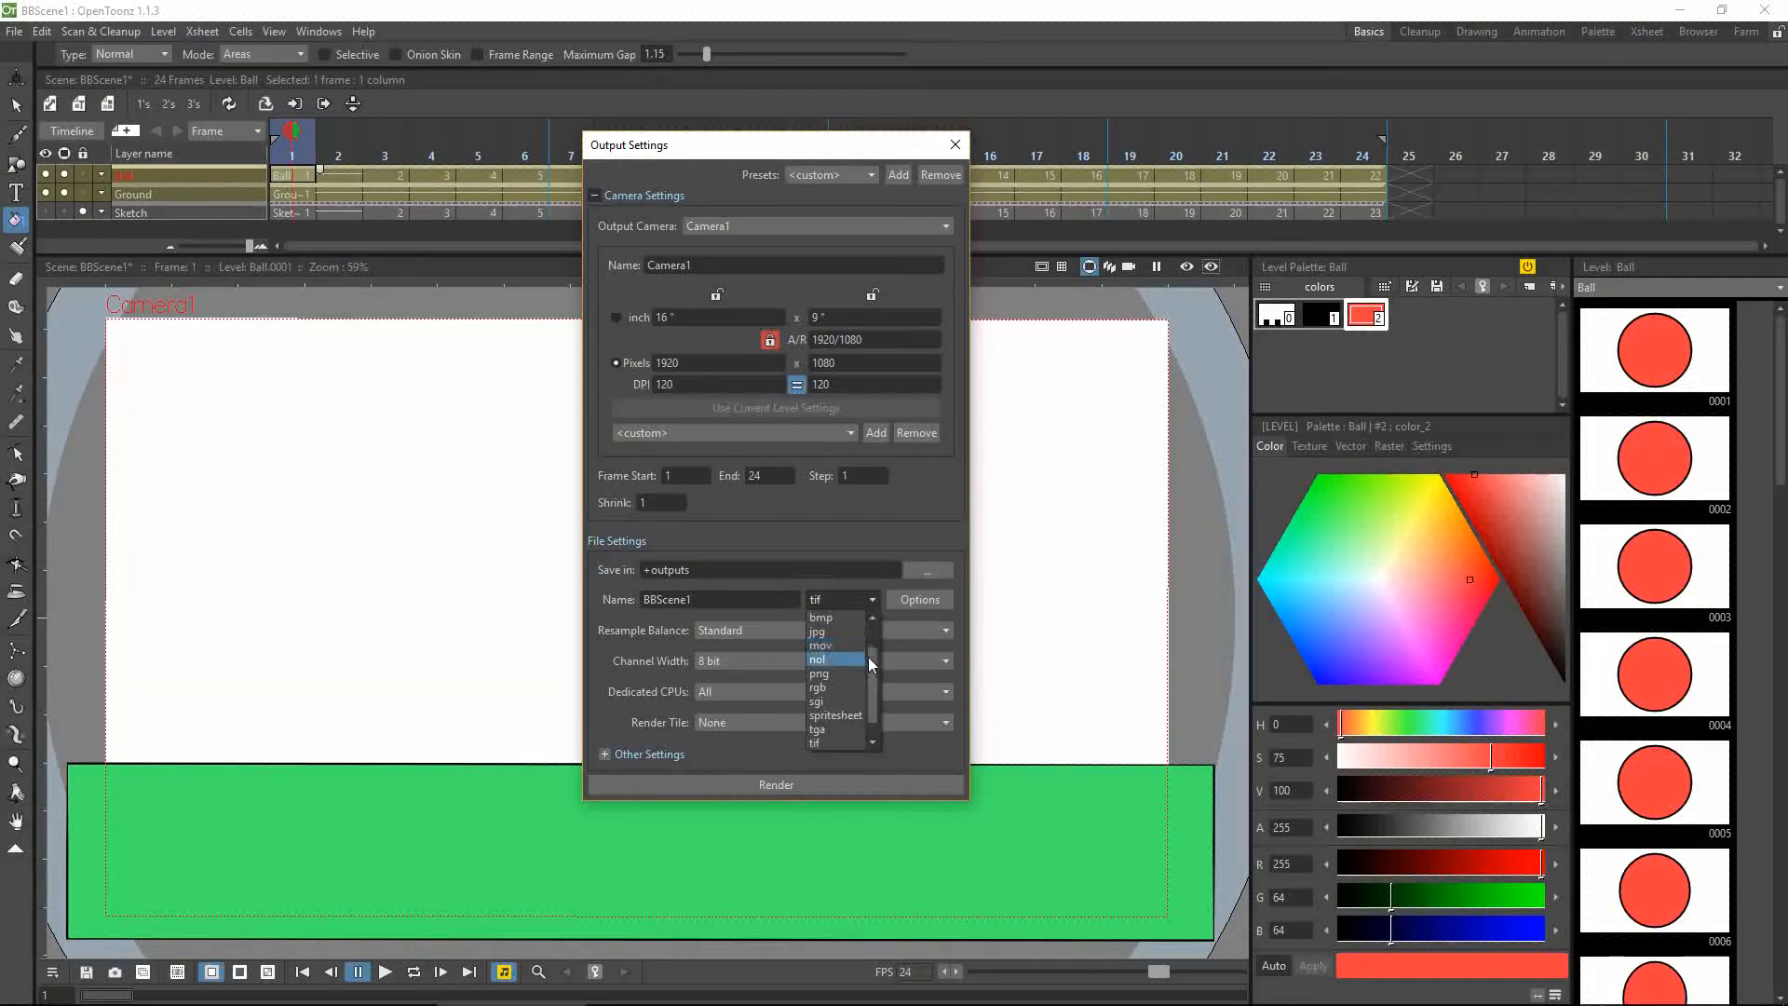
drag(874, 654, 875, 624)
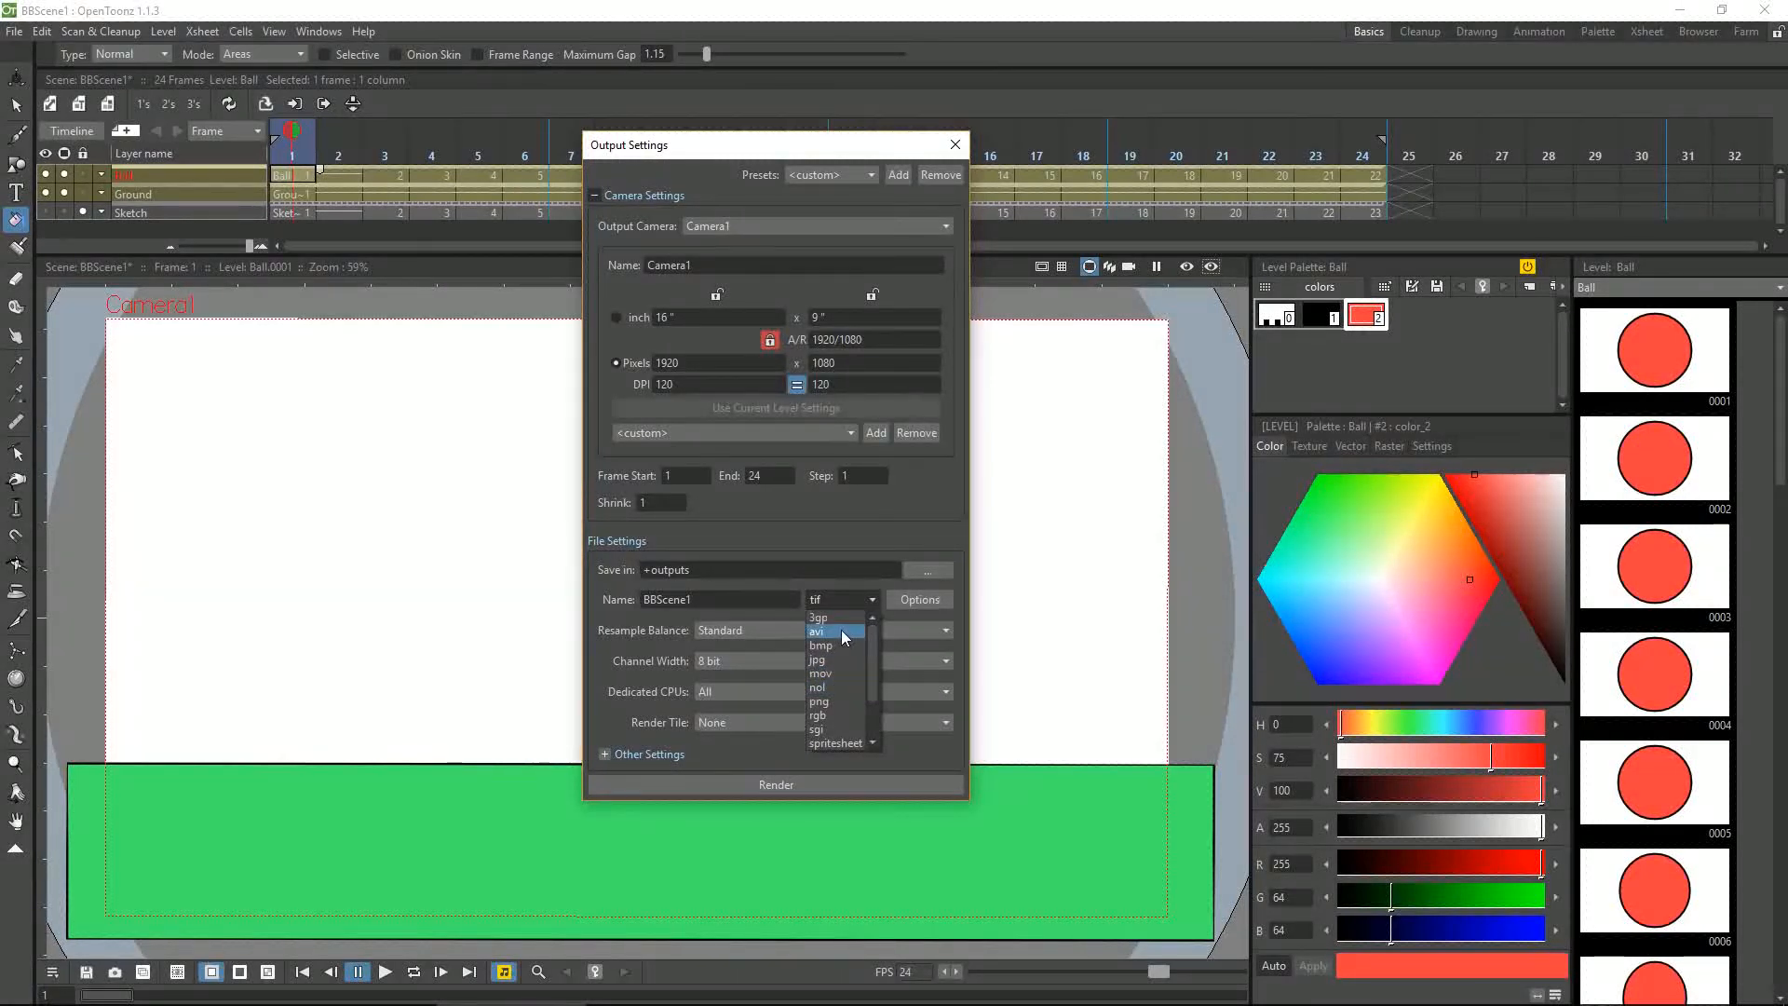
click(840, 632)
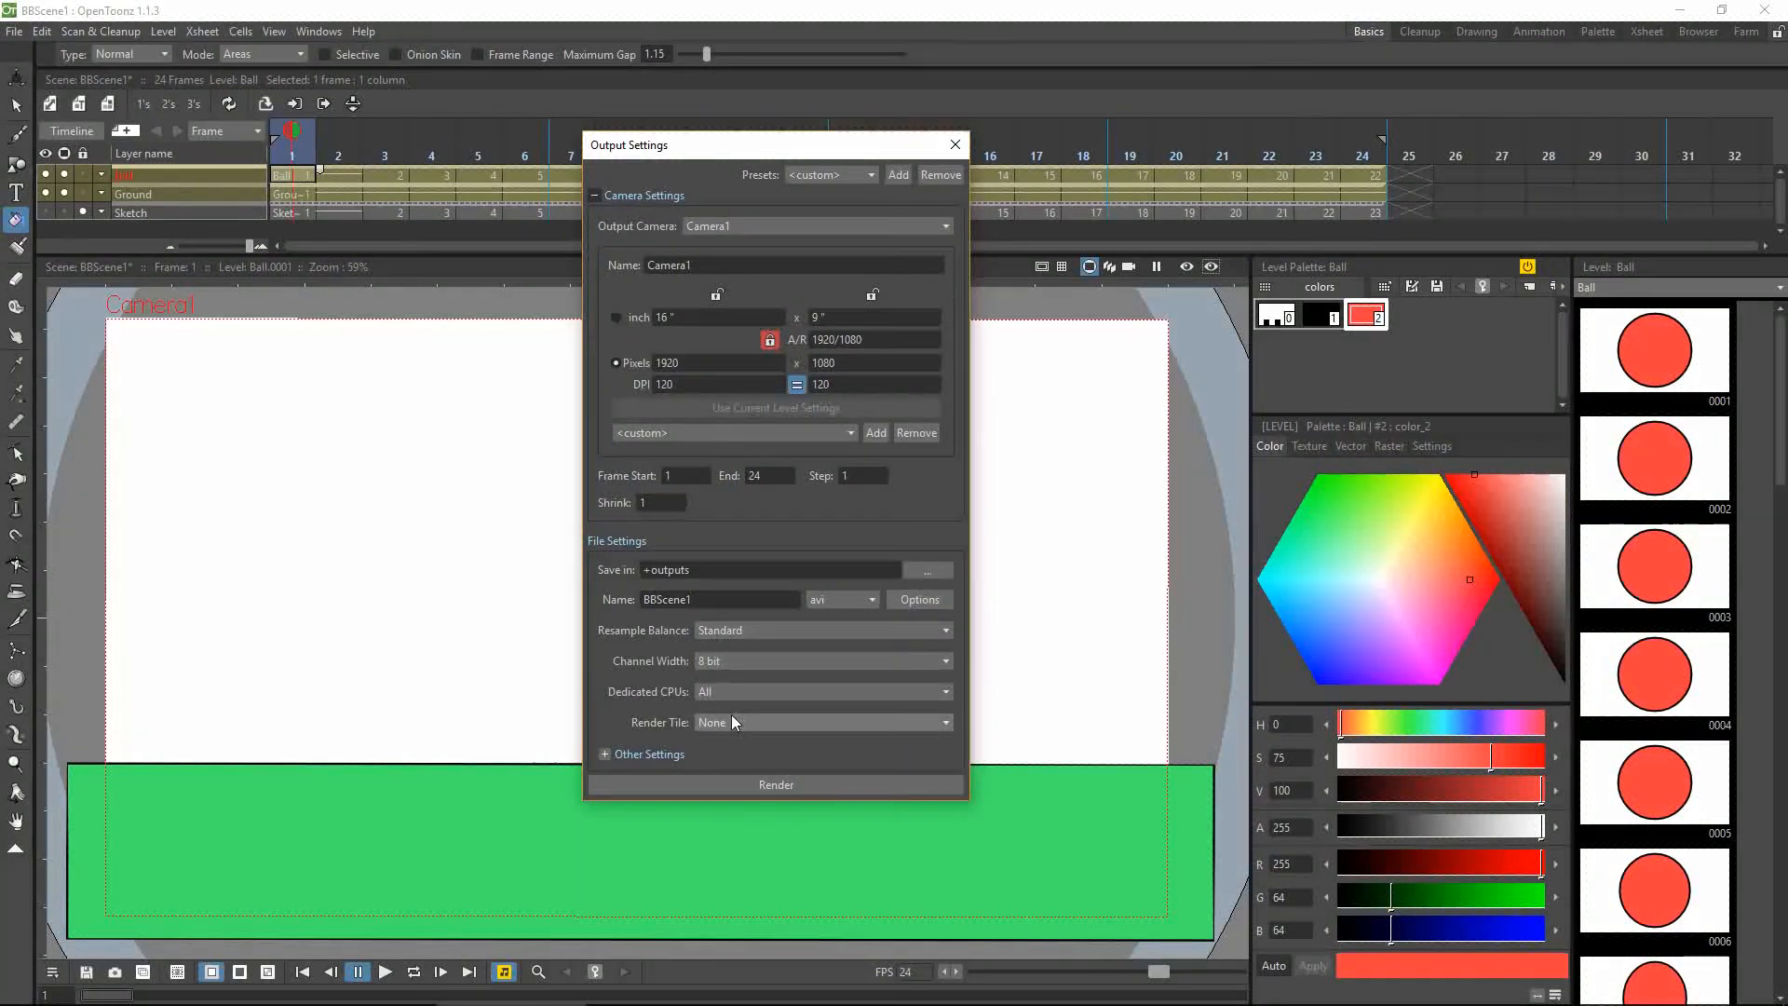
click(768, 784)
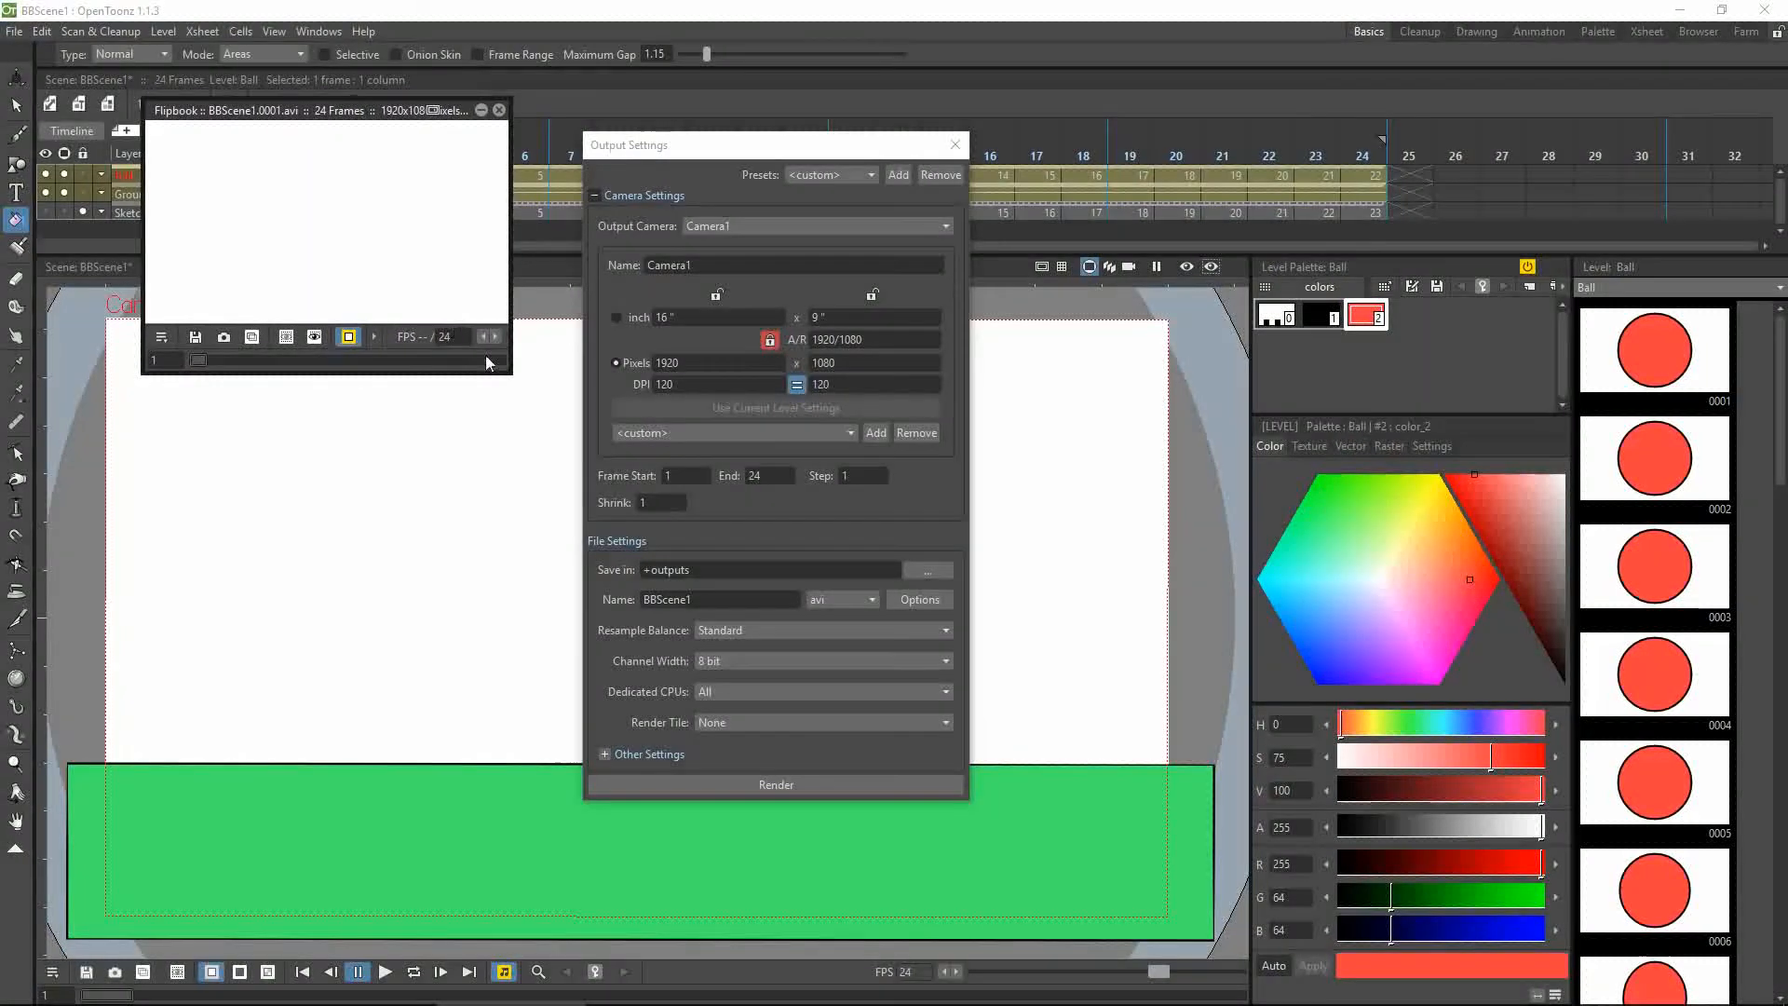
Enlarge the flipbook, fit the rendered image to it, loop the rendered bounce to review it, and close the flipbook
drag(511, 374, 1103, 652)
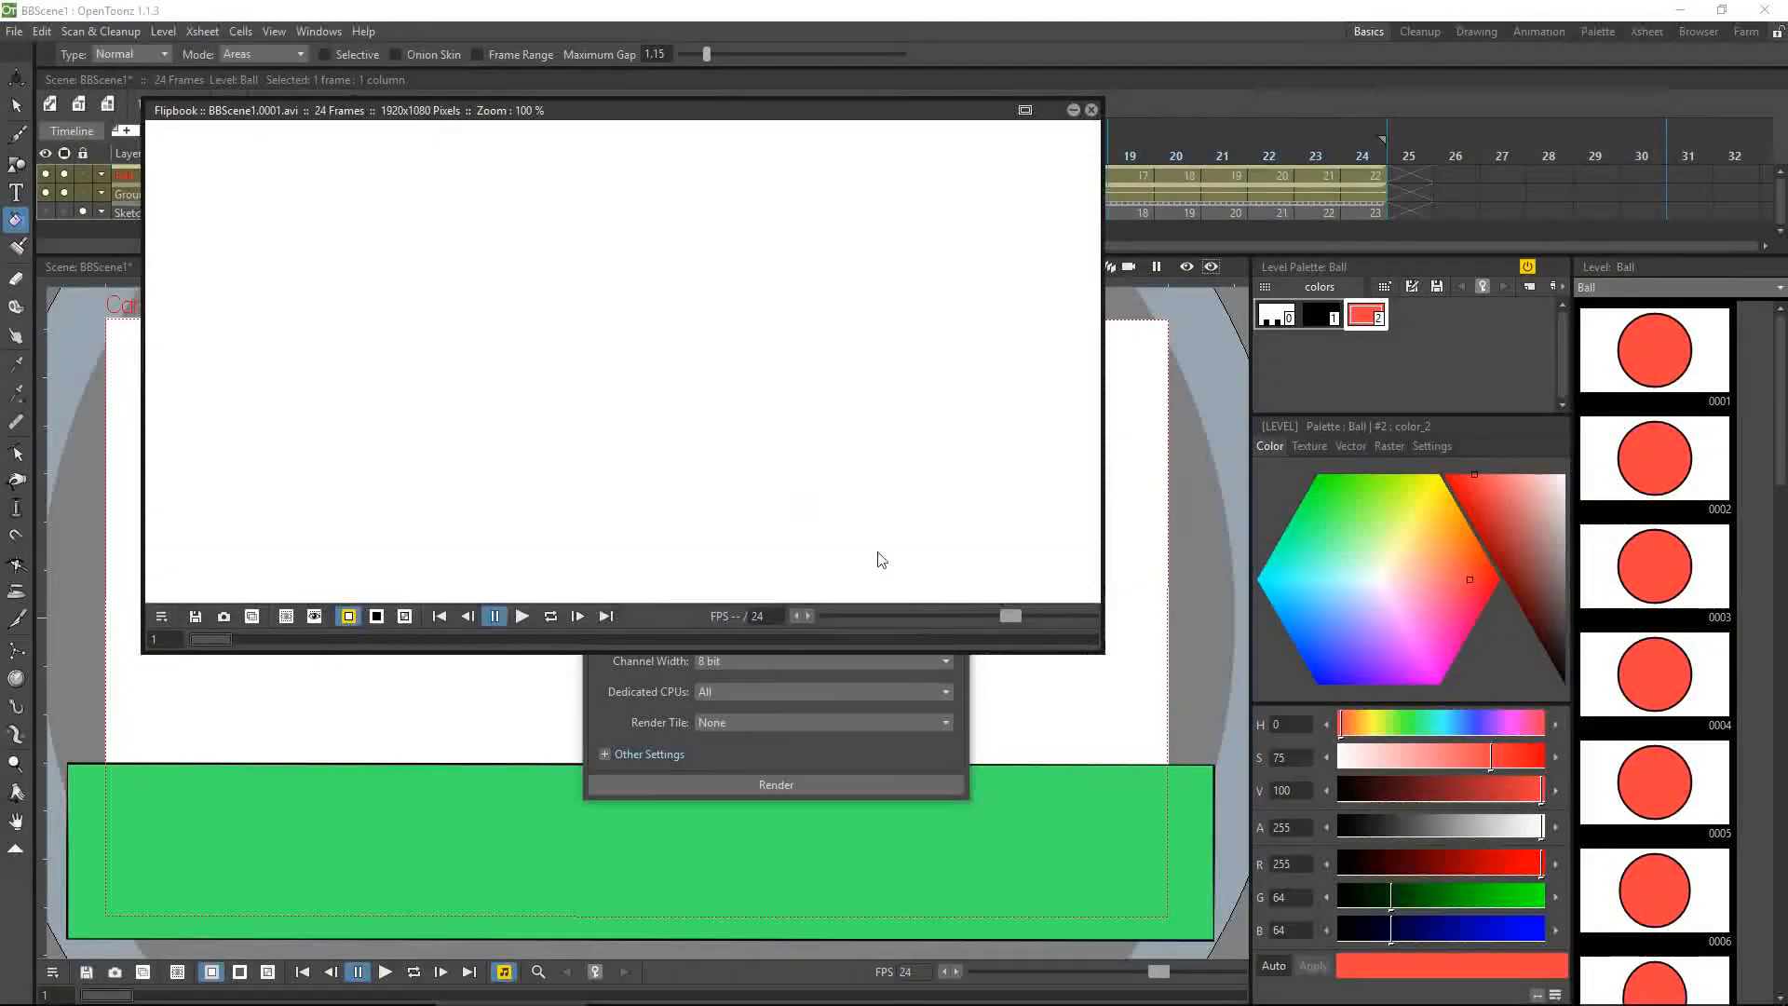
right_click(527, 307)
click(570, 400)
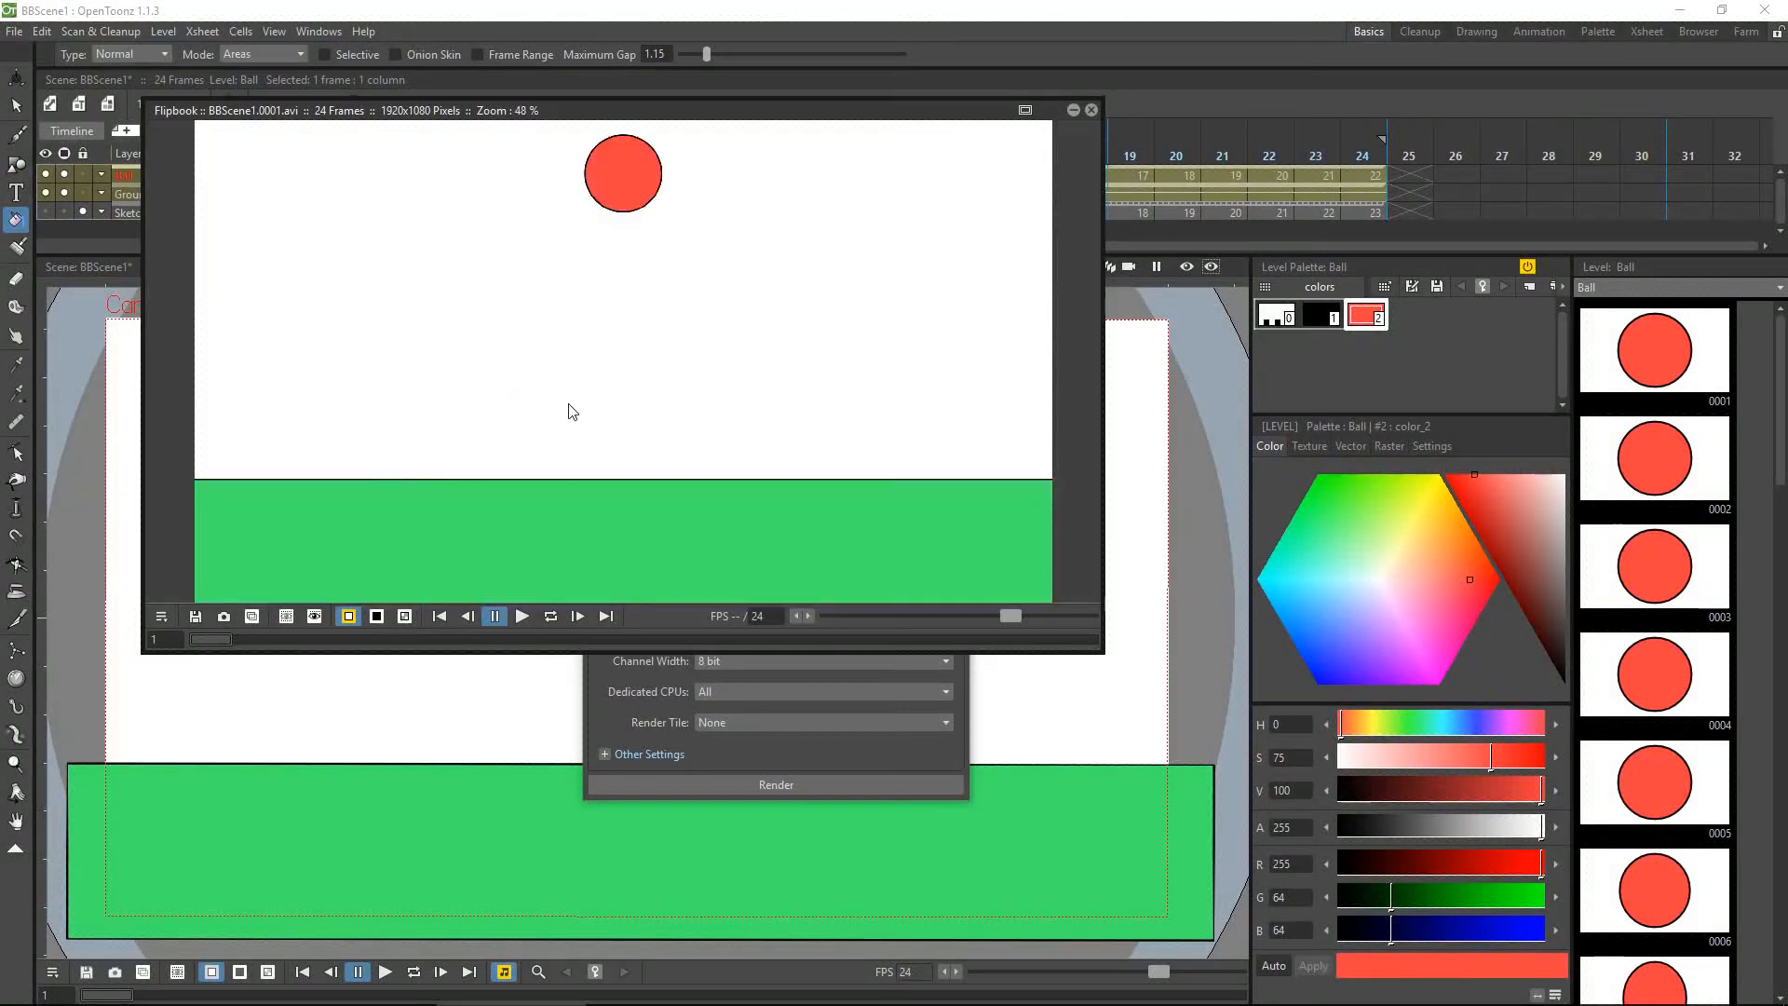
click(522, 615)
click(549, 617)
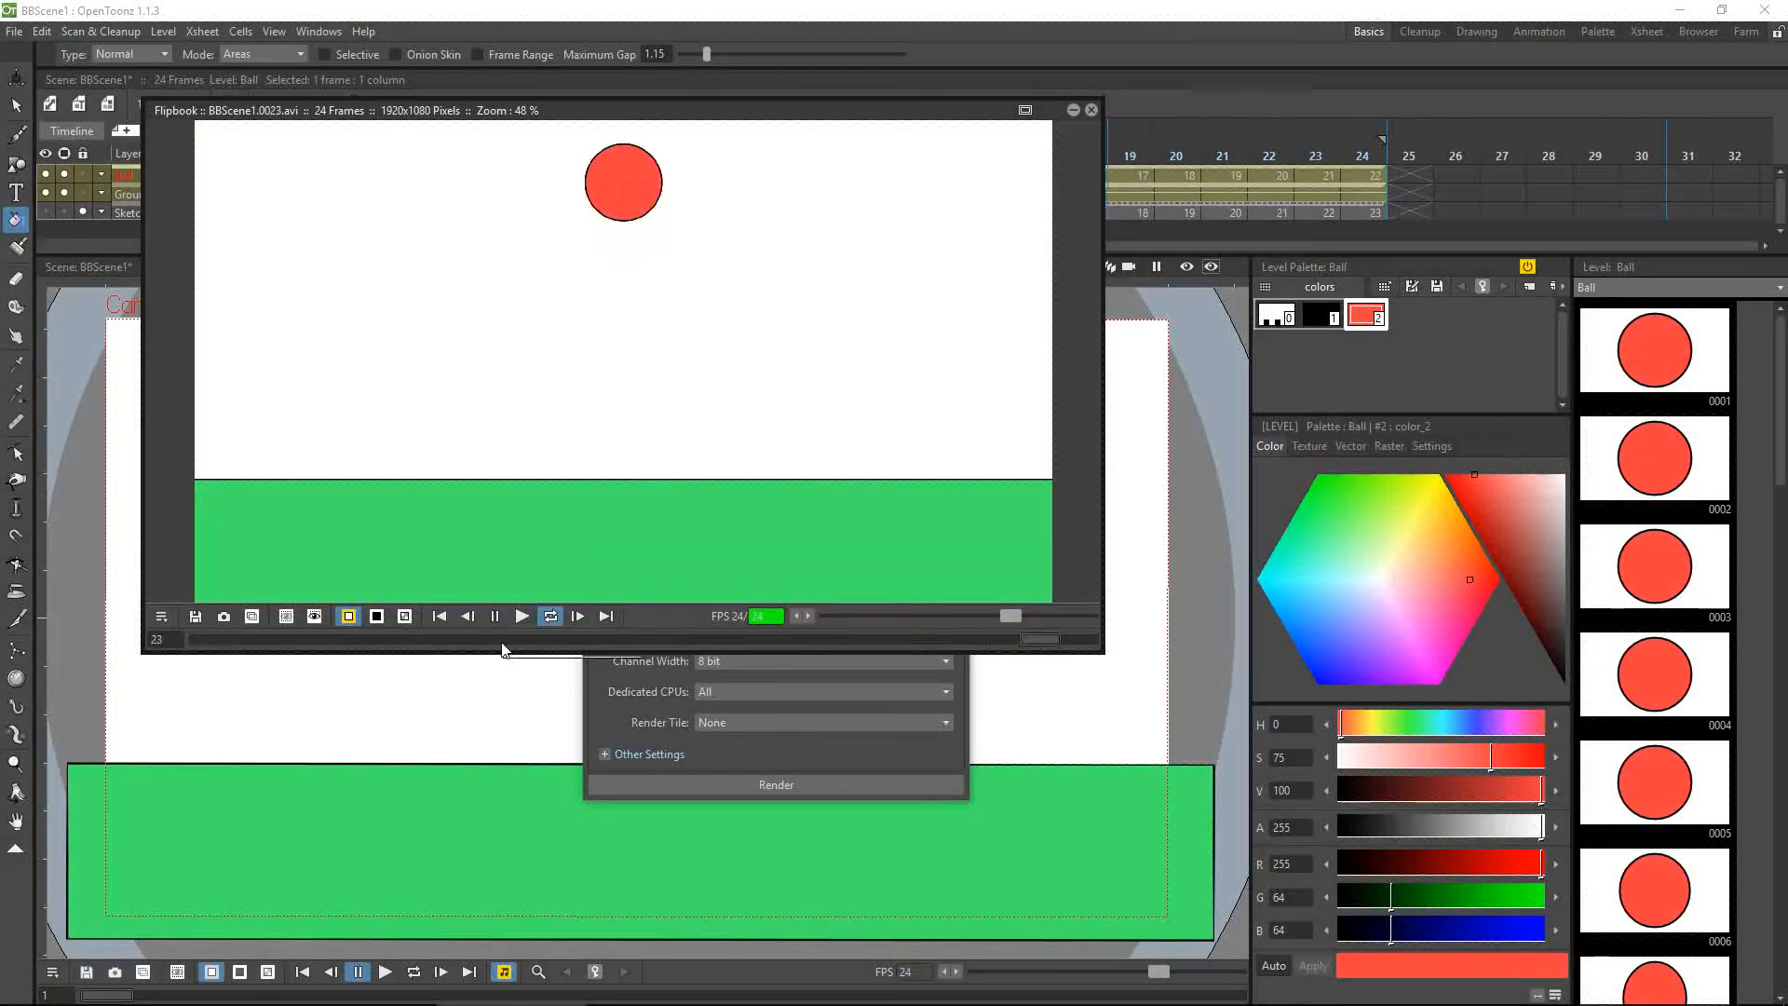
click(495, 617)
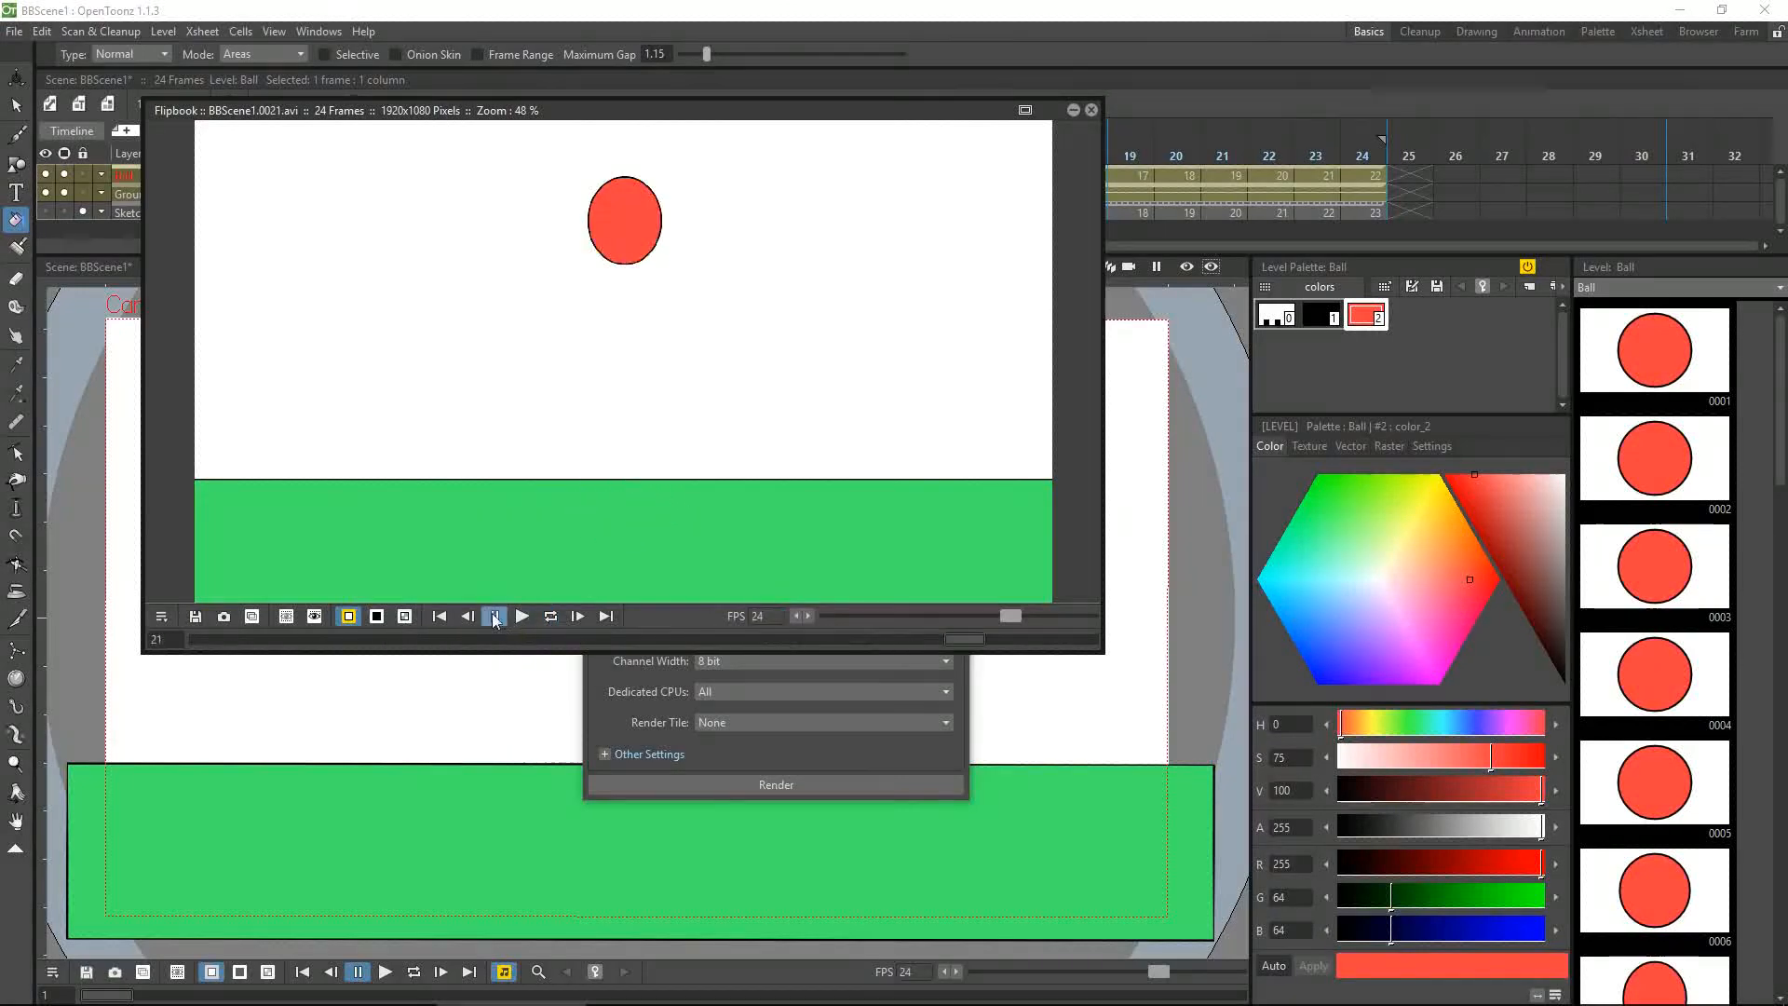
click(1088, 110)
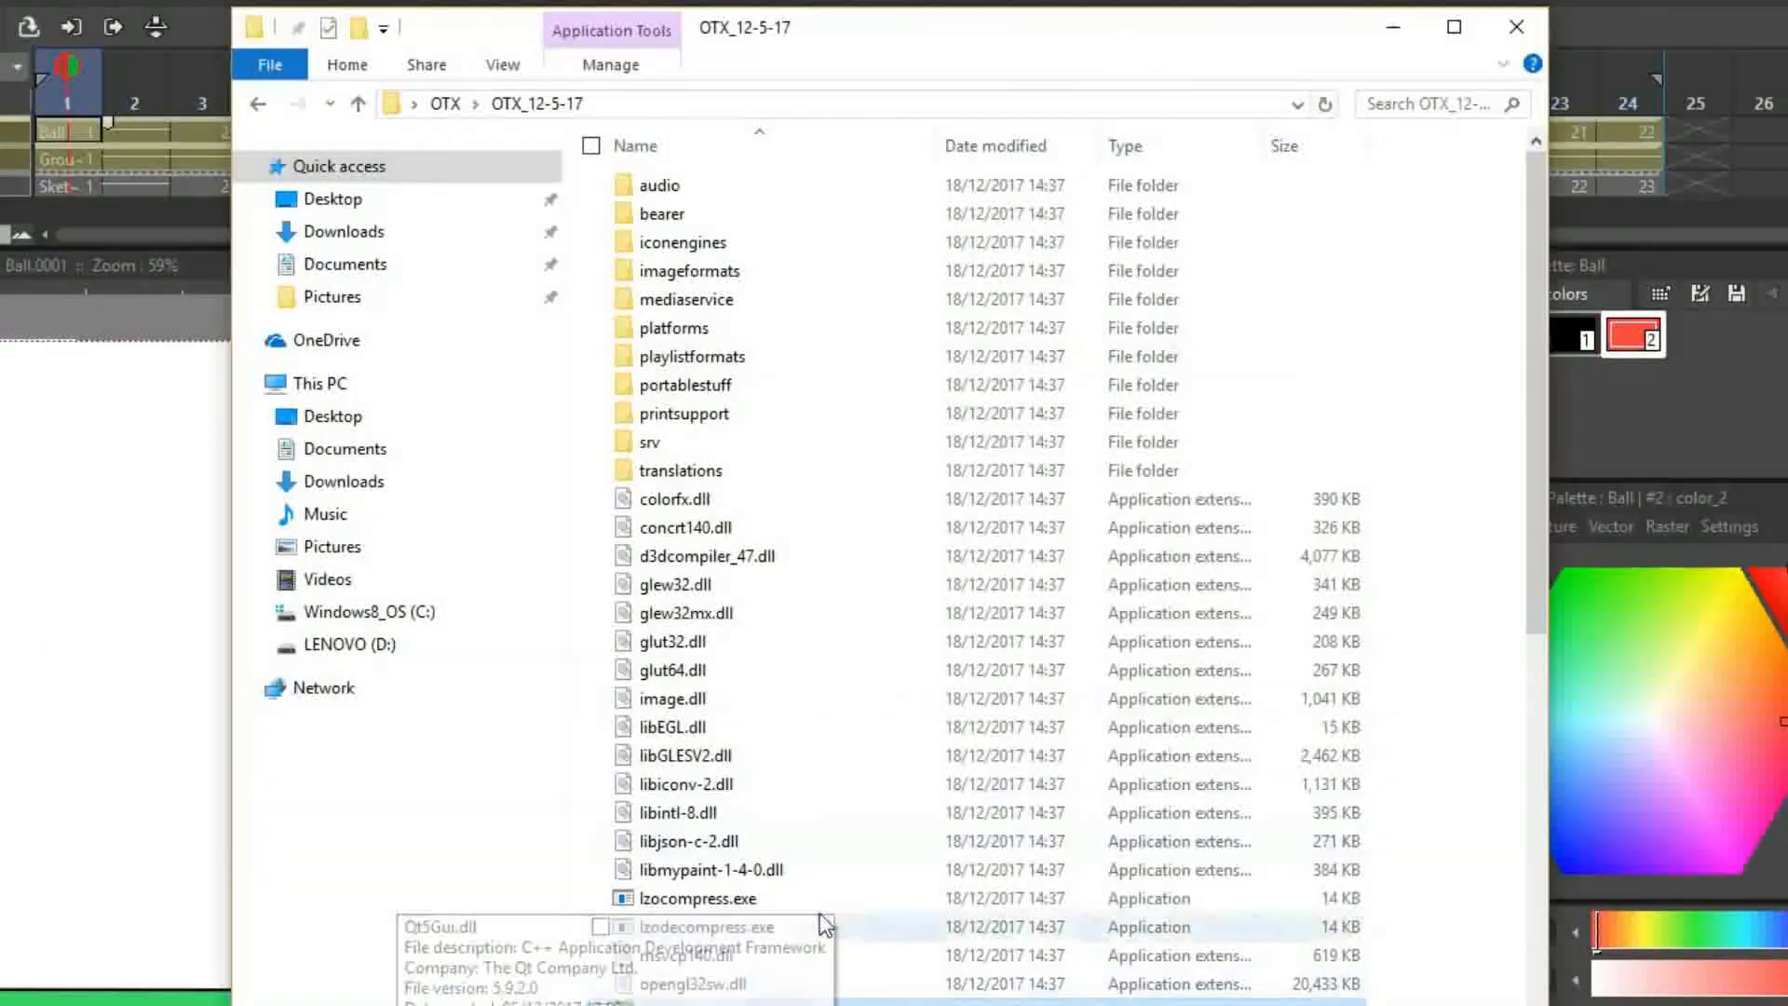
In File Explorer, browse through portablestuff and projects to the BouncingBall project's outputs folder
double_click(686, 386)
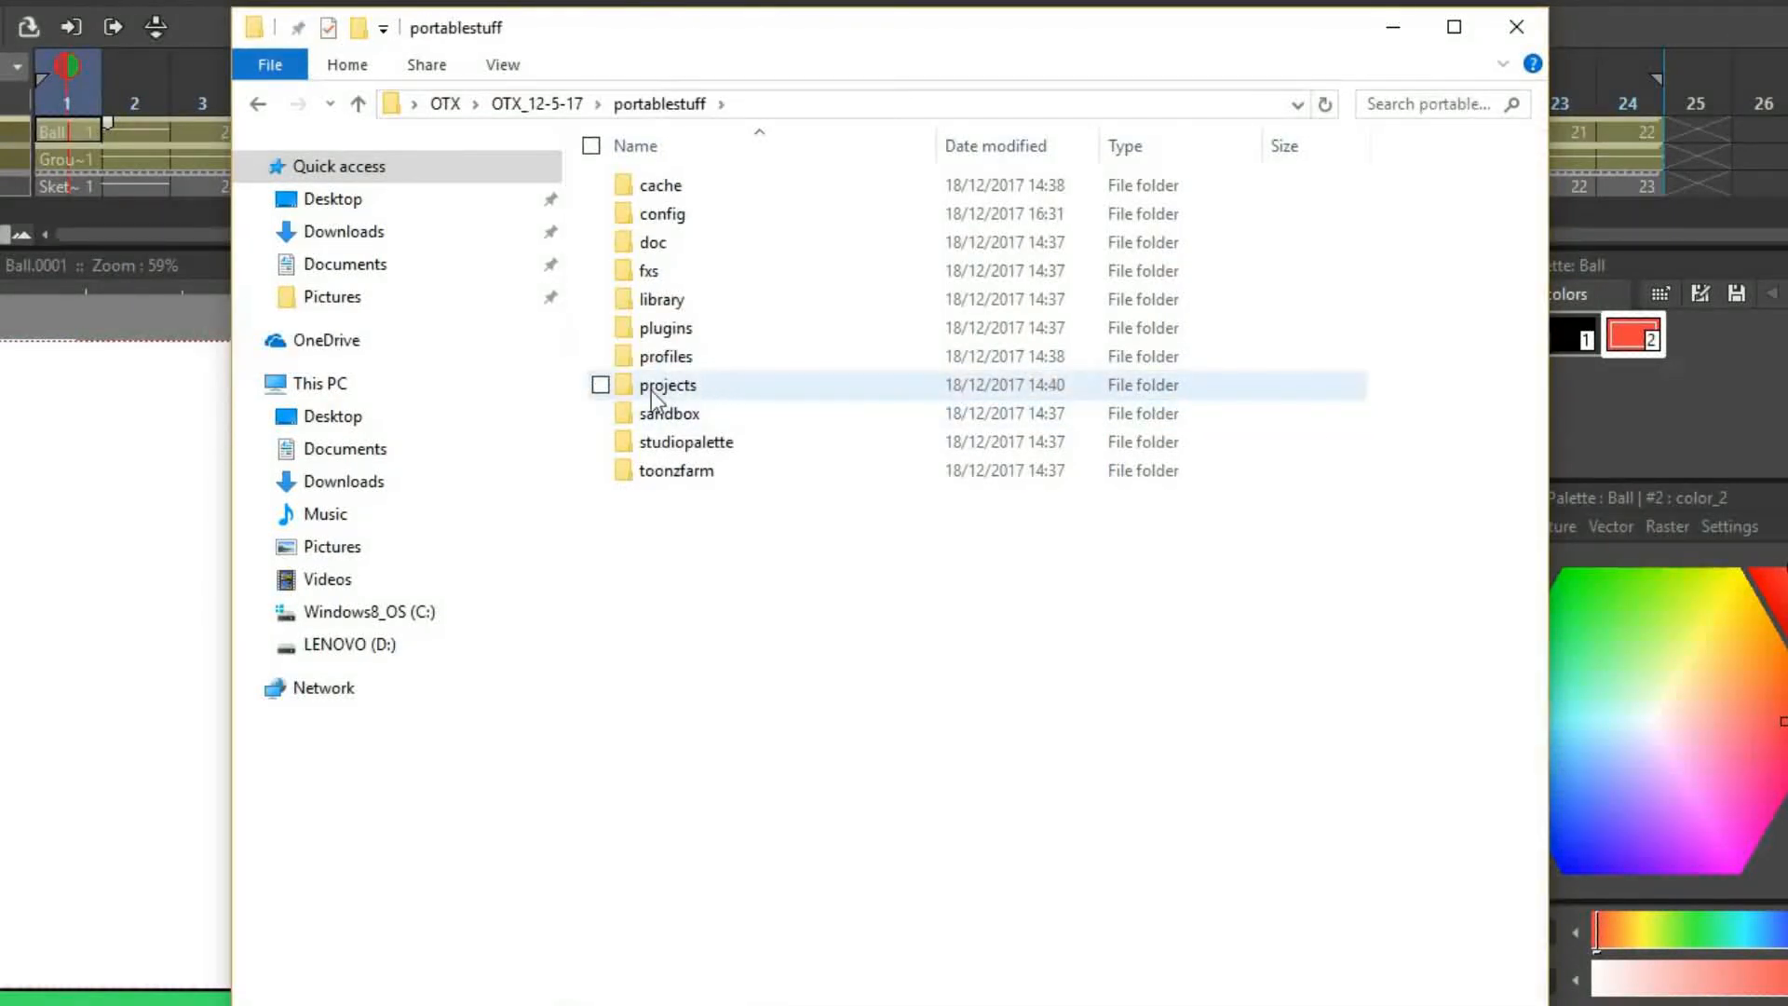
double_click(656, 390)
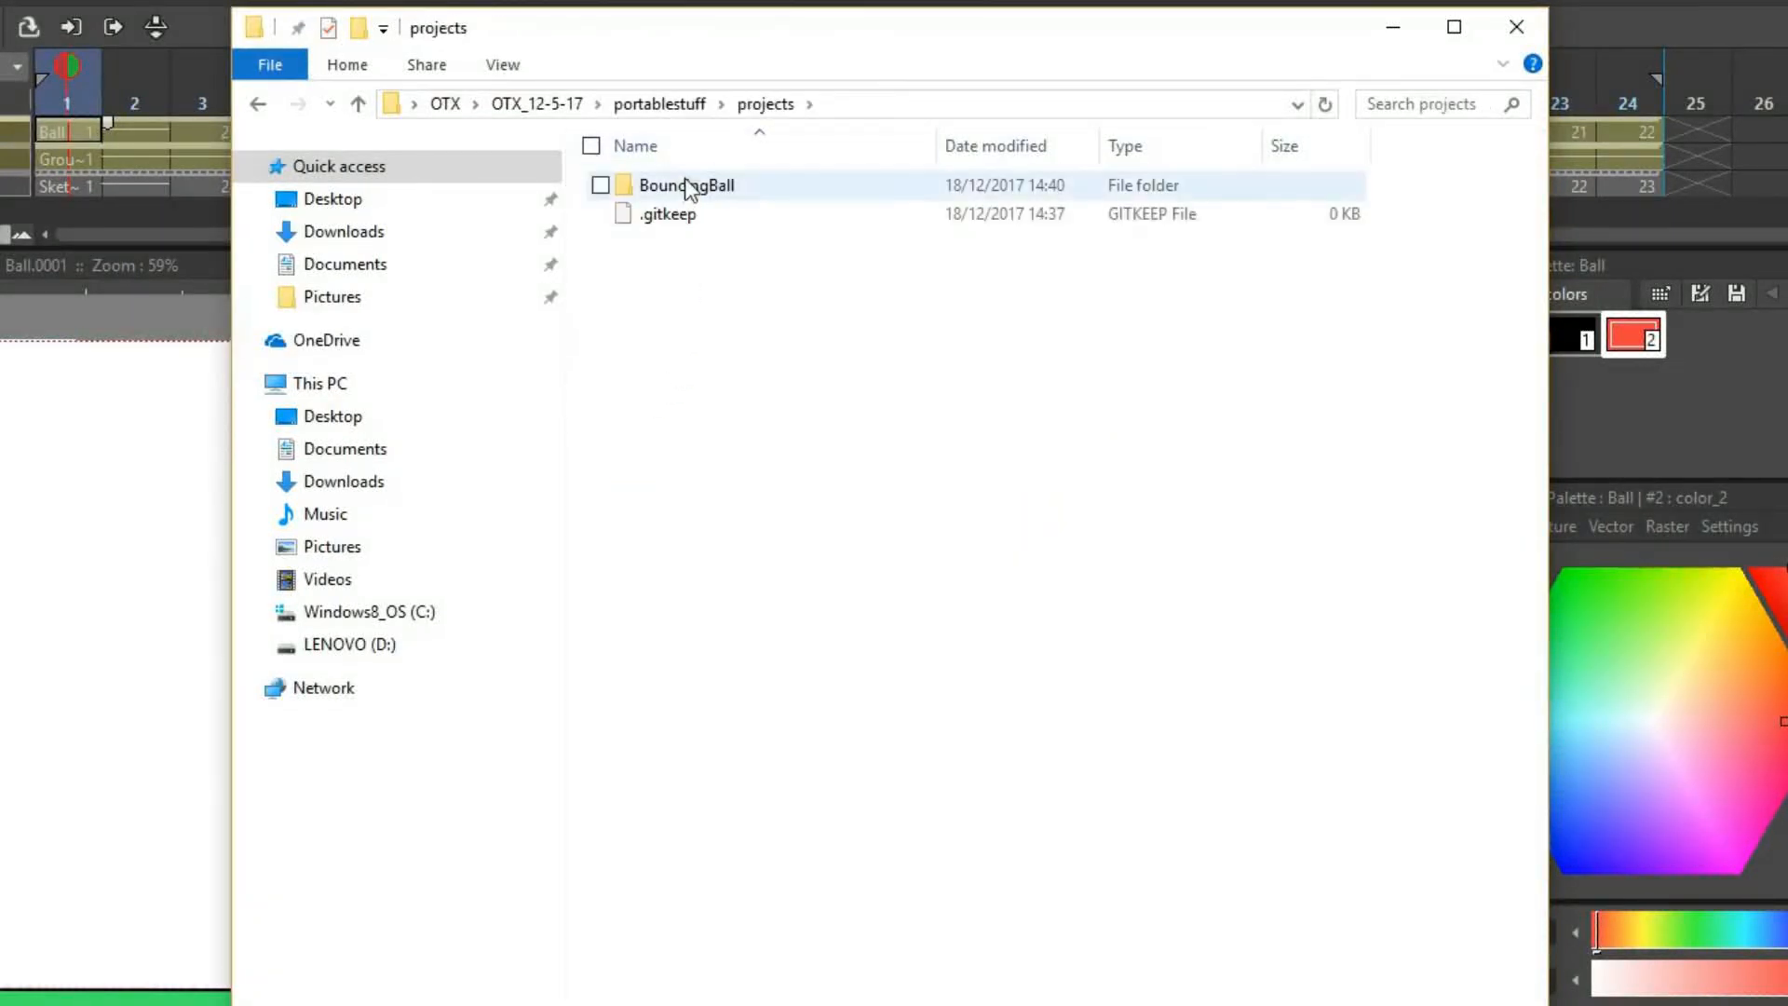
double_click(688, 186)
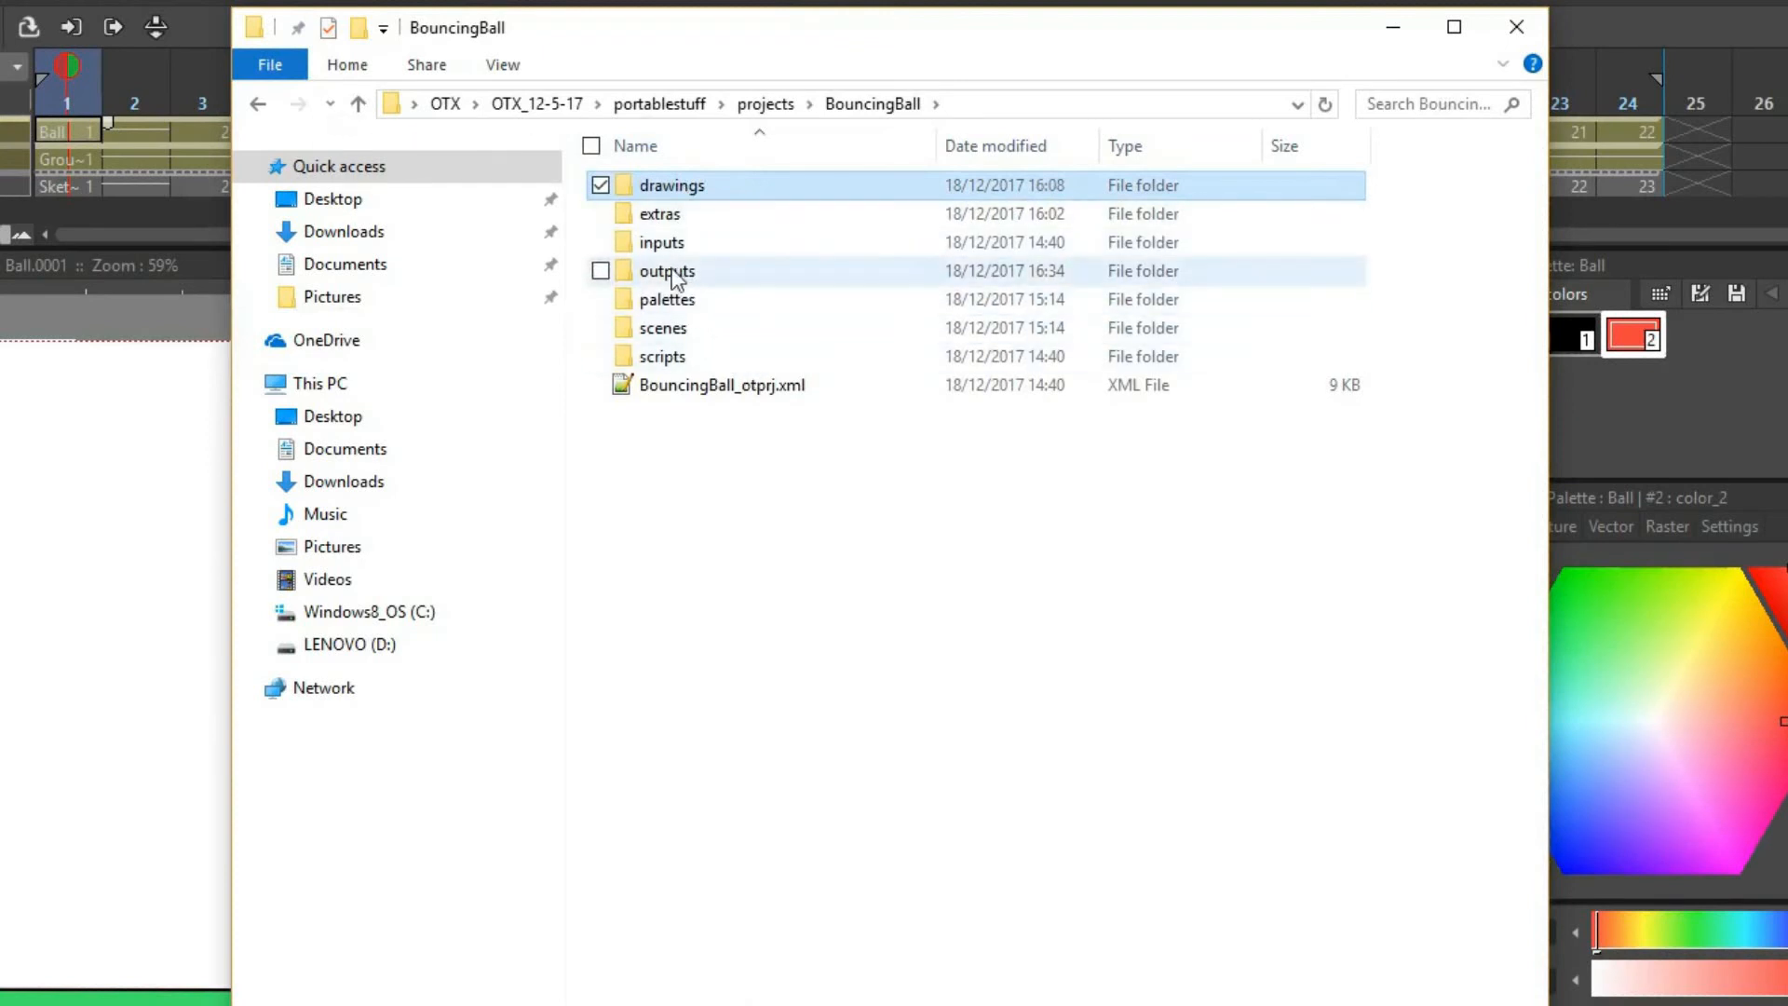
double_click(669, 270)
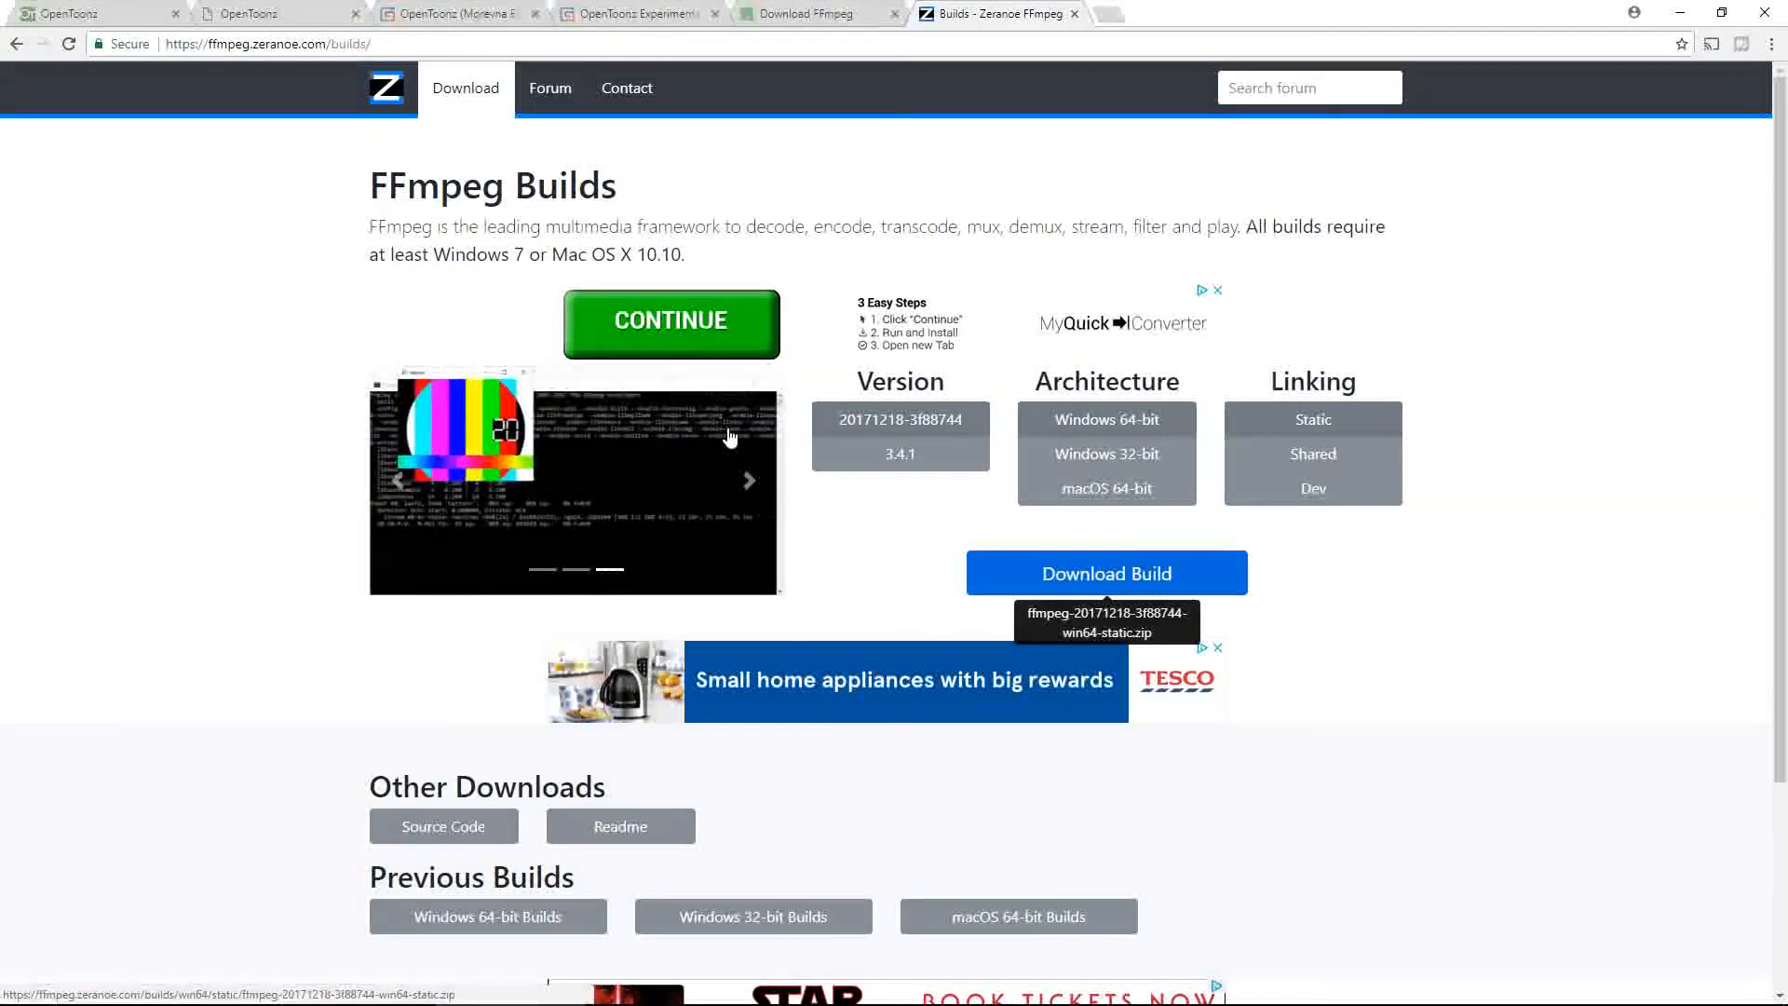
Download the Windows 64-bit static FFmpeg build 20171218-3f88744 and extract its zip file in the Downloads folder
click(1106, 572)
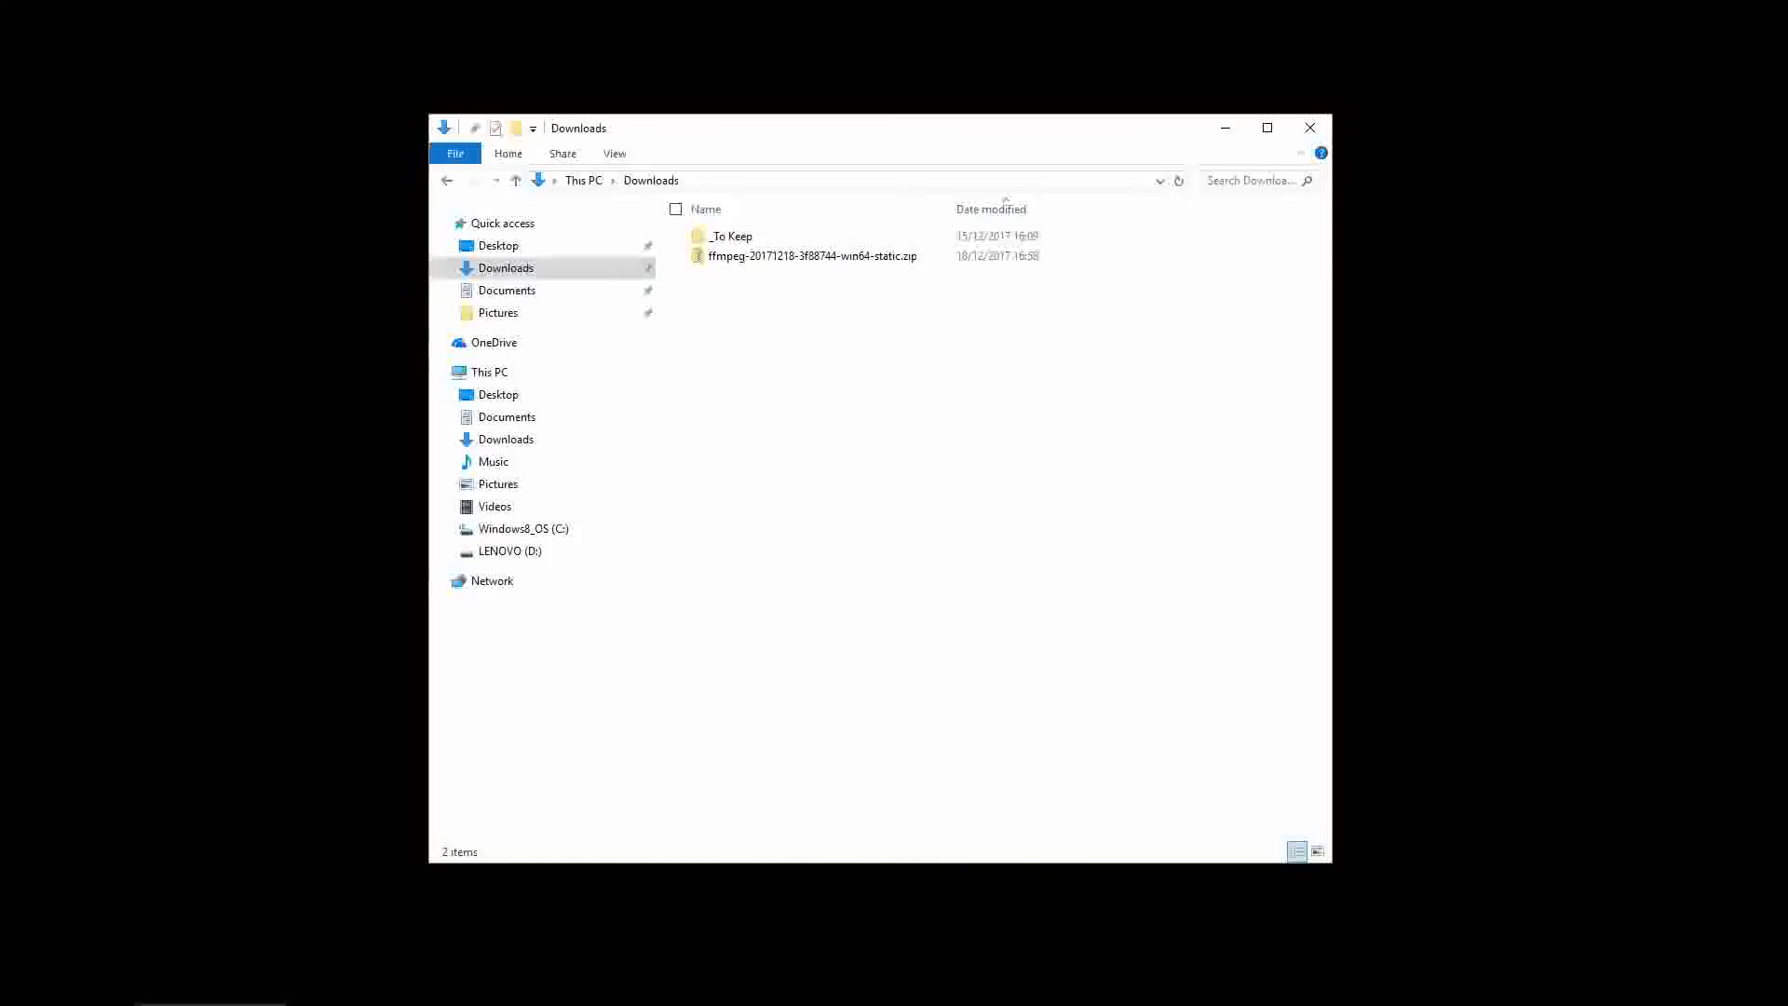
click(829, 260)
right_click(822, 263)
click(550, 360)
click(1058, 690)
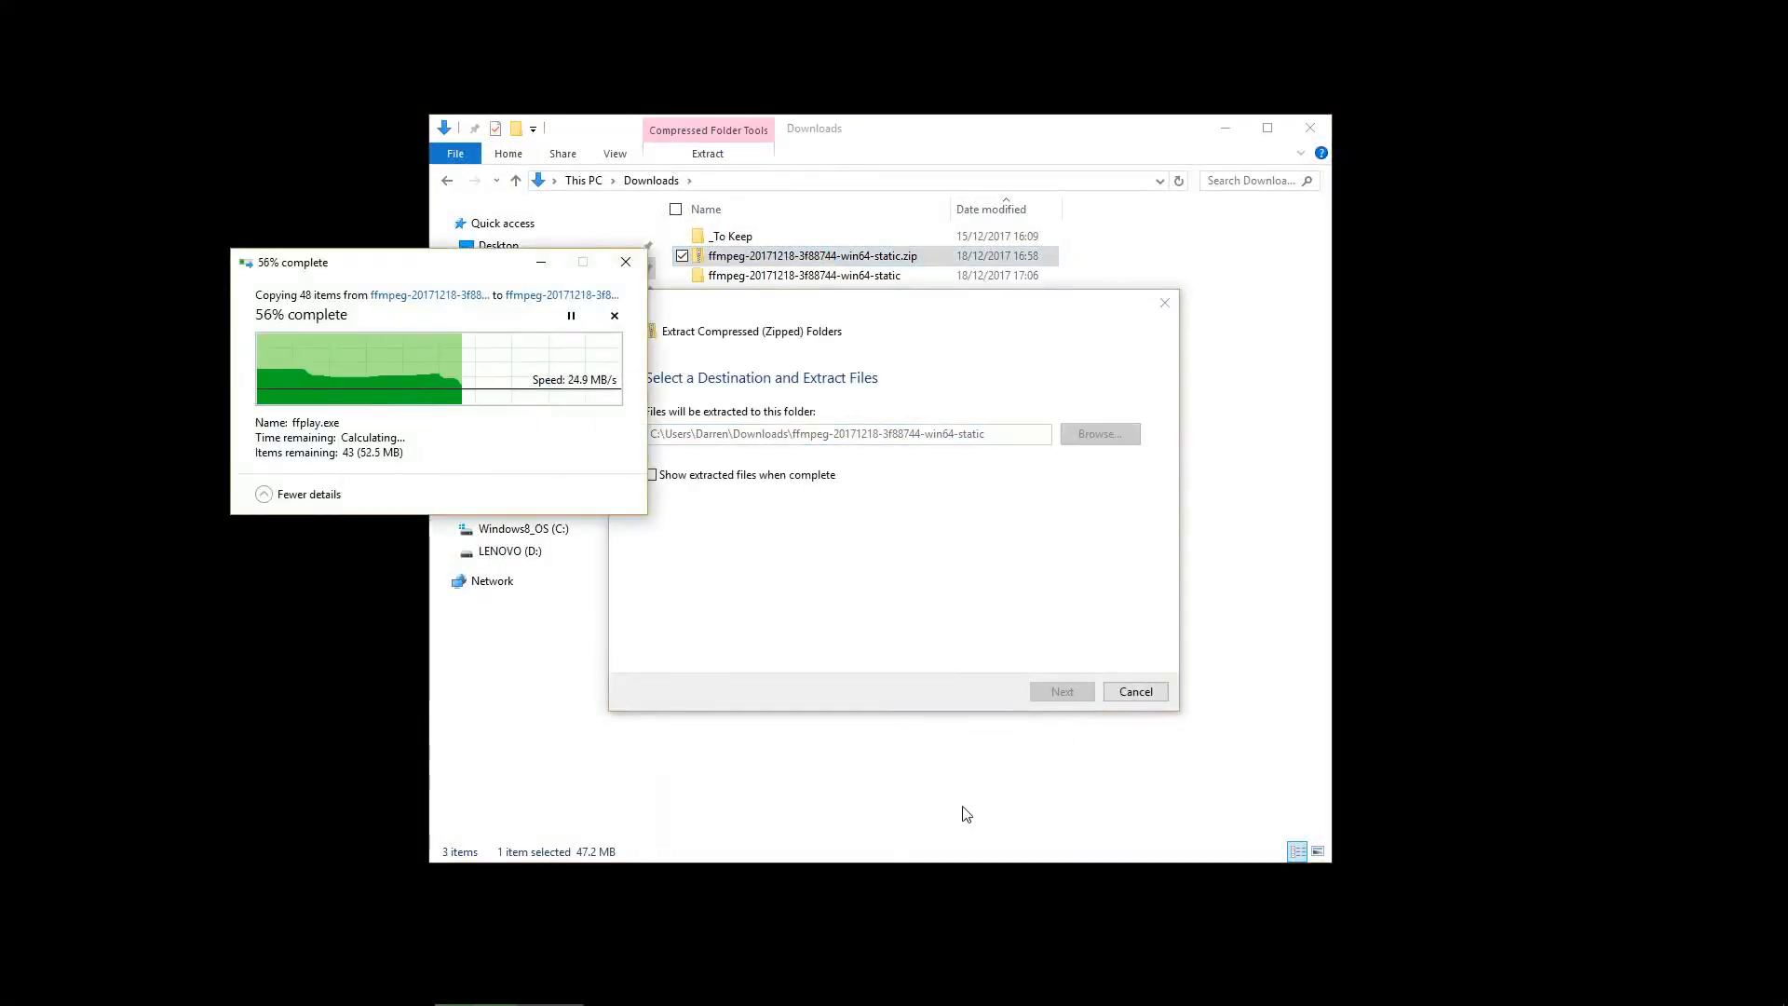
Copy the inner ffmpeg-20171218-3f88744-win64-static folder from the extracted files to the root of the C: drive
double_click(750, 257)
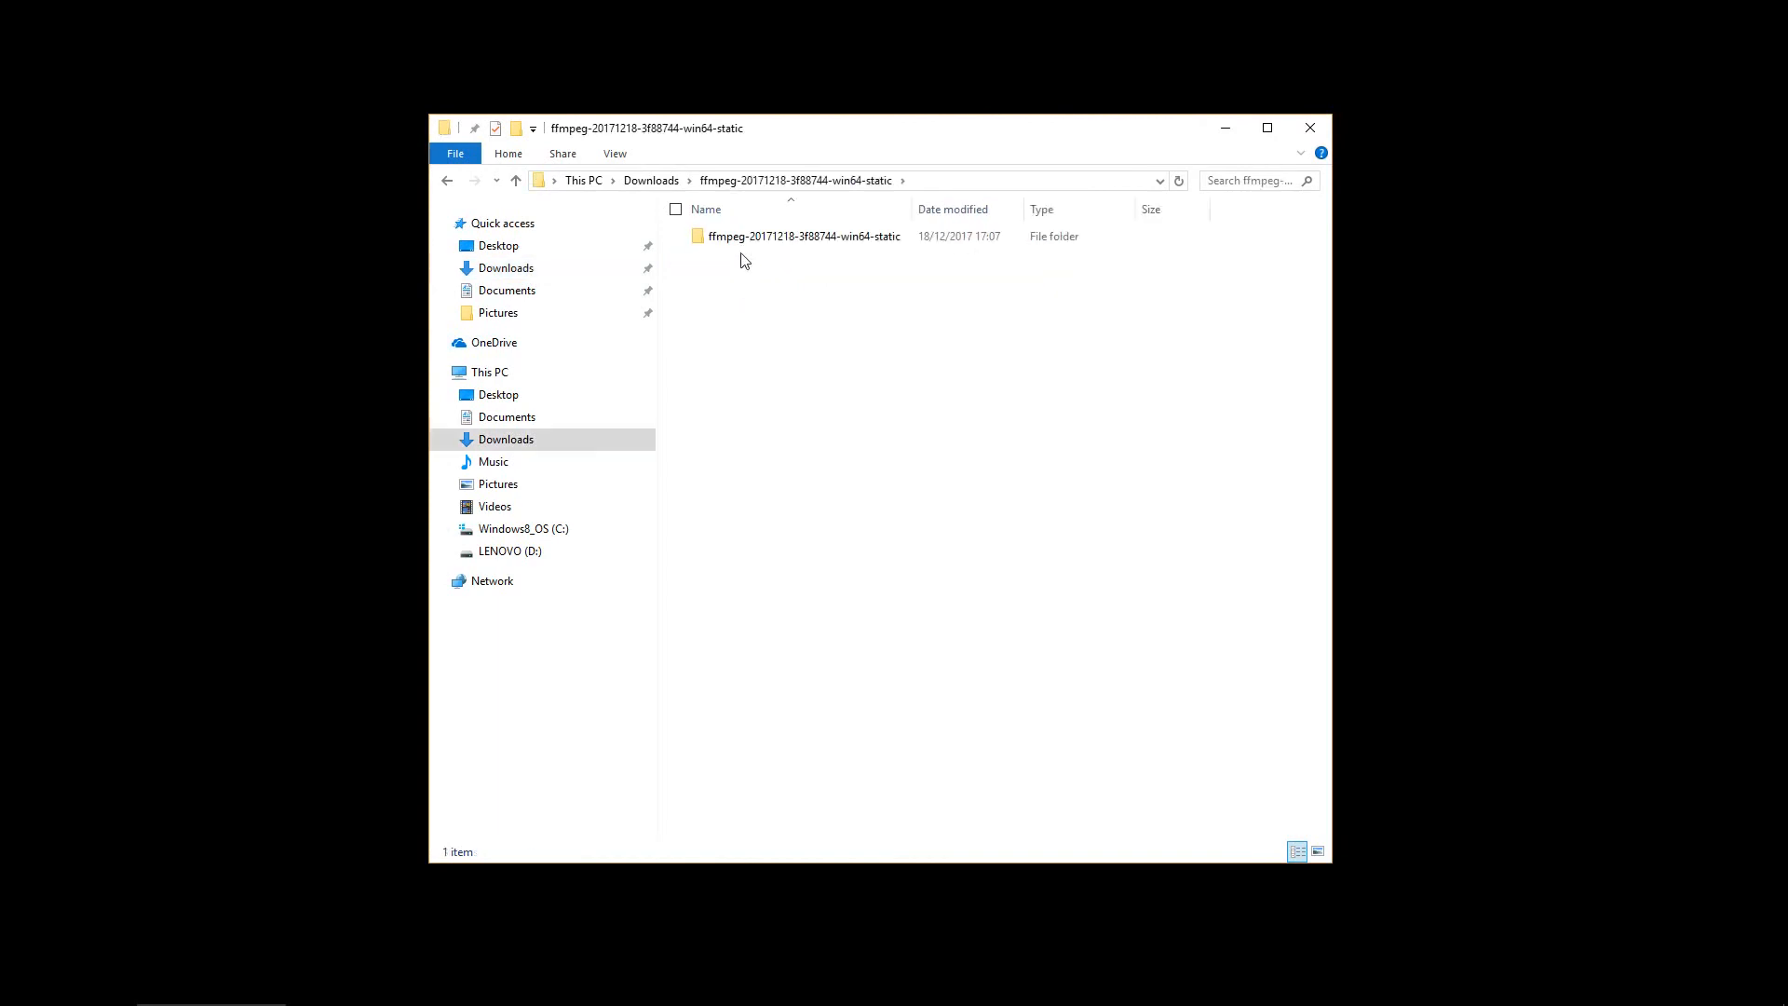
click(742, 239)
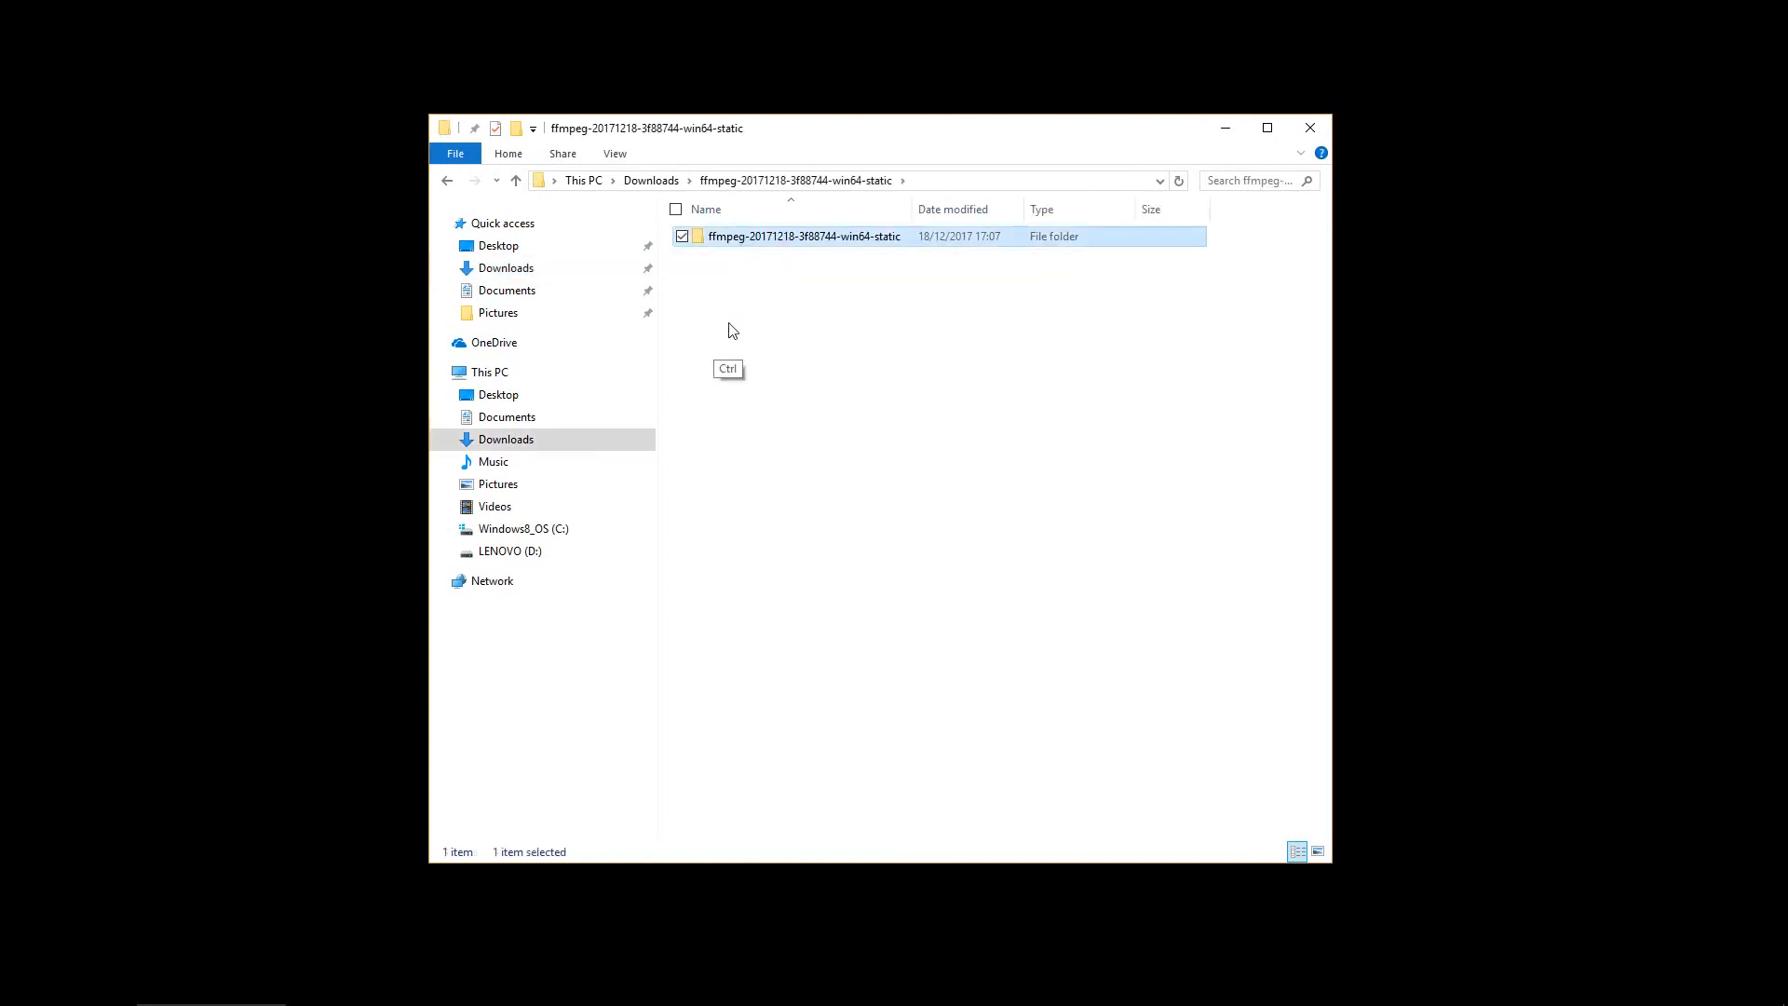
click(572, 536)
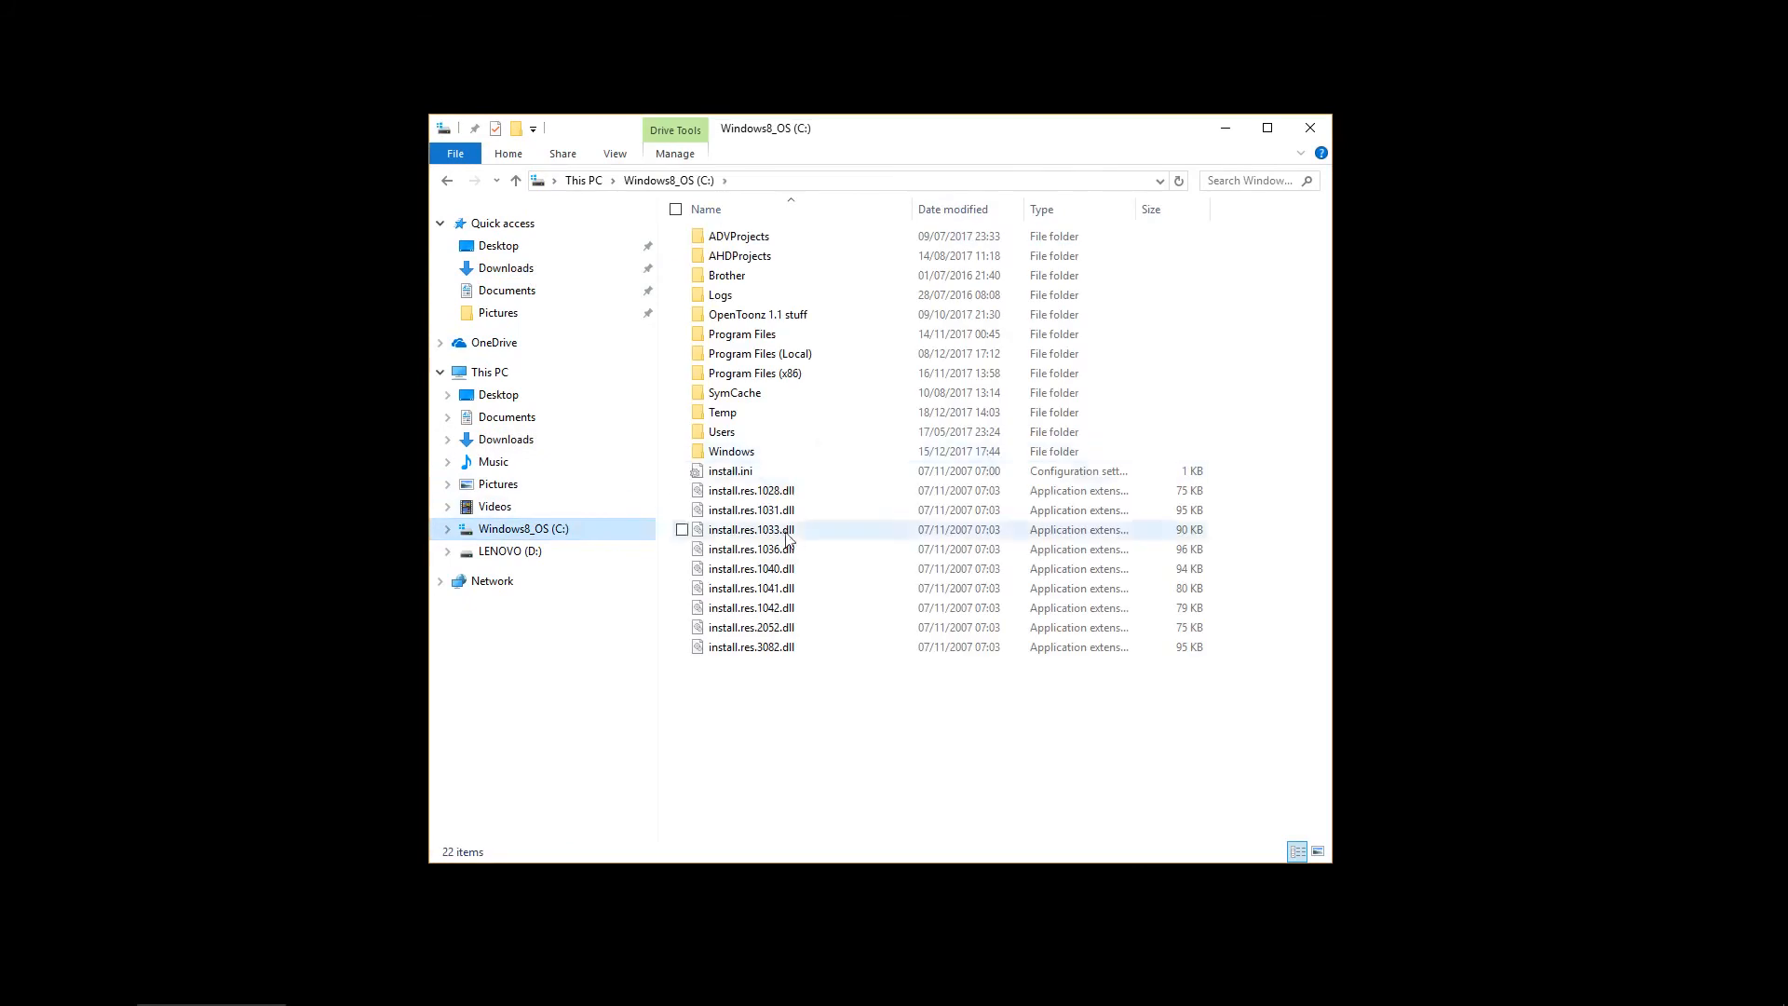
key(ctrl+v)
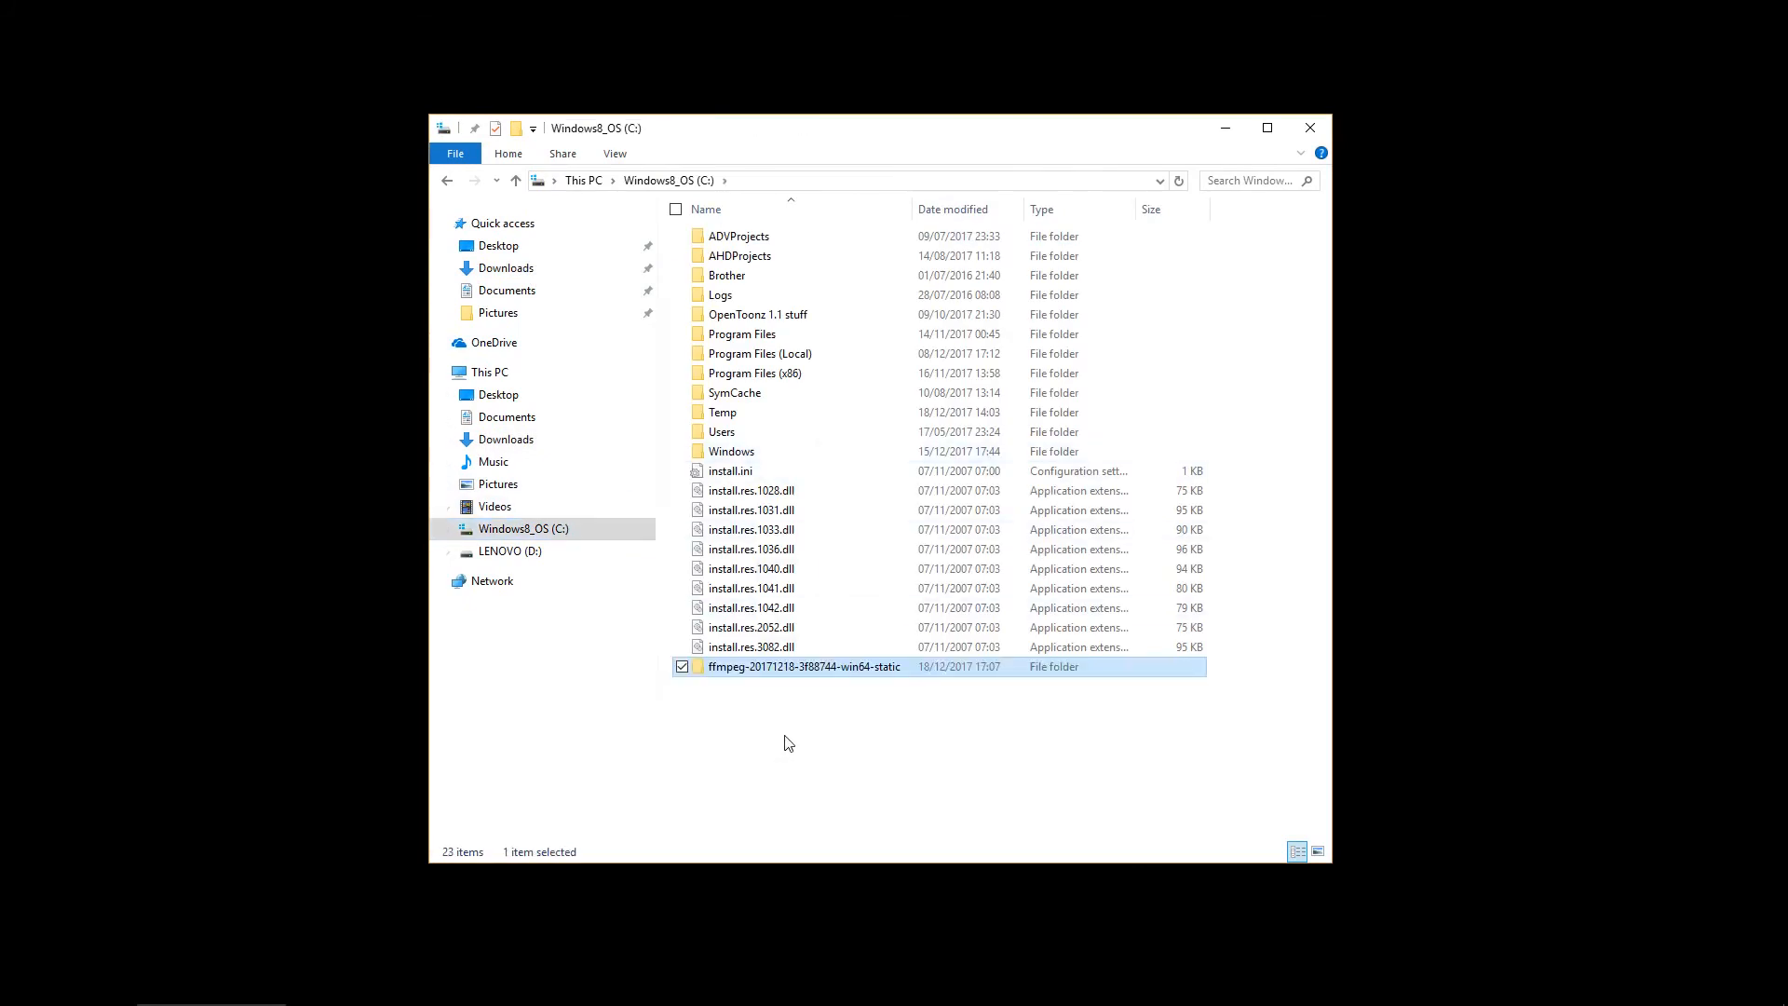
Open the bin folder inside the copied FFmpeg folder and select ffmpeg.exe
double_click(799, 669)
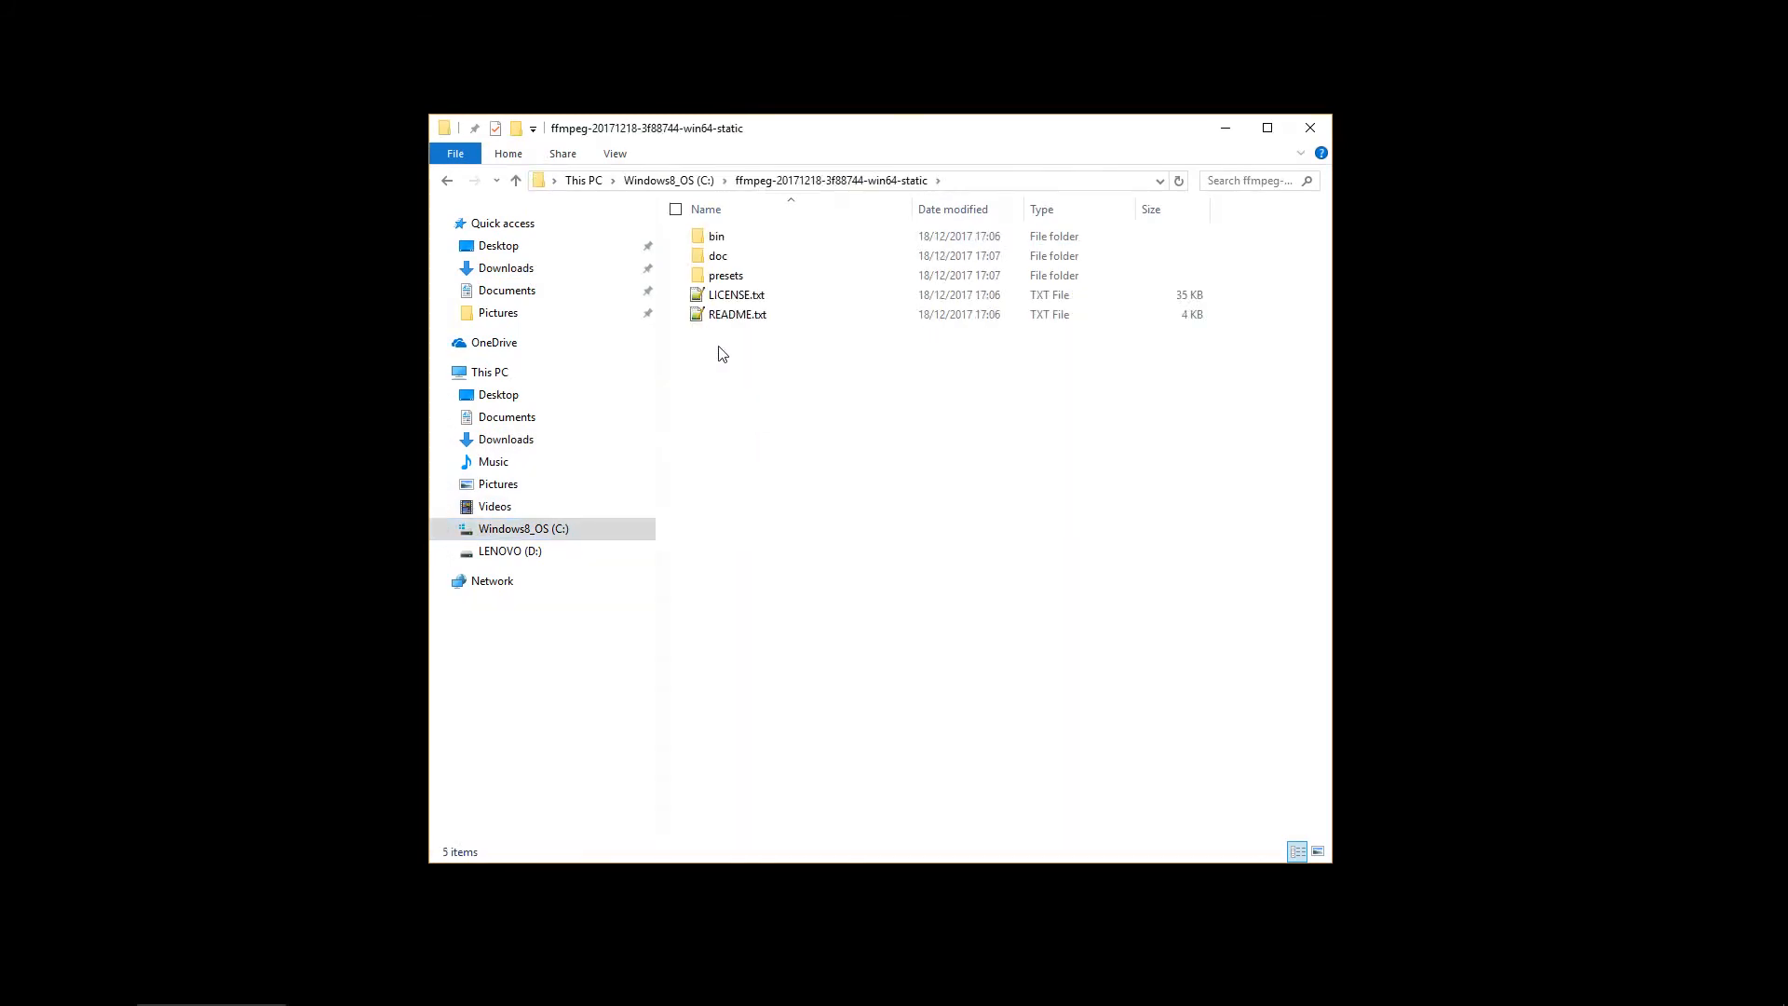
double_click(717, 236)
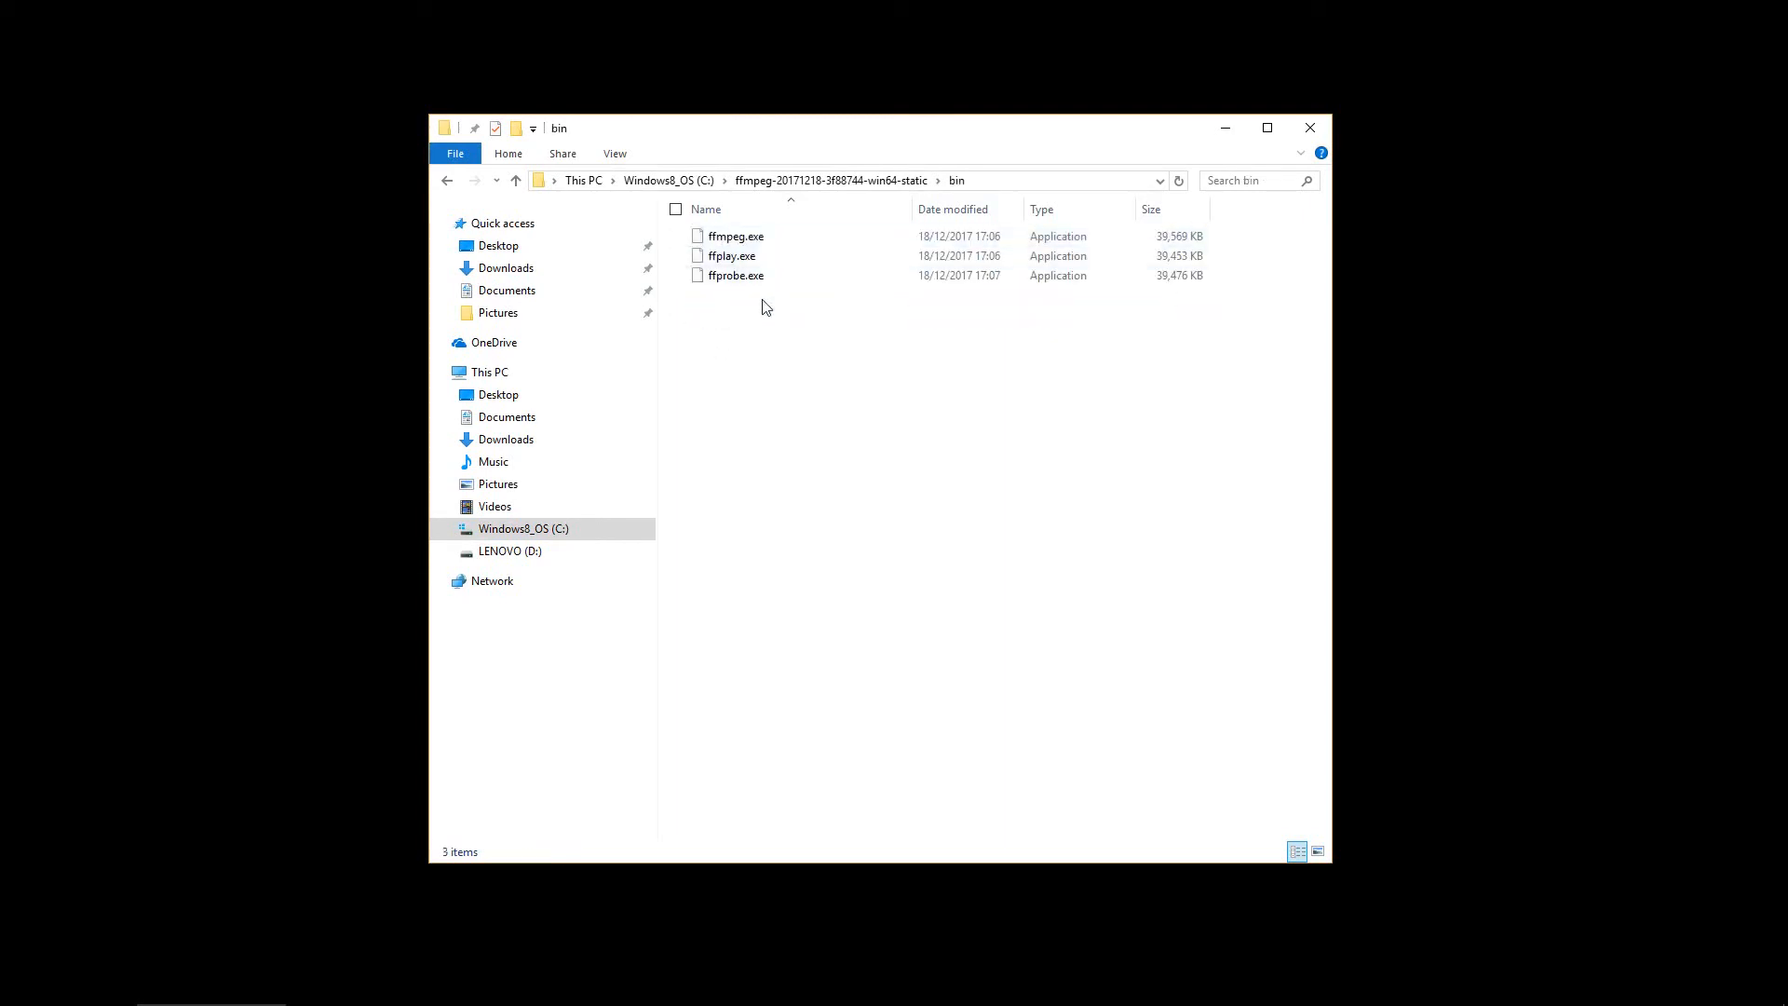
click(735, 238)
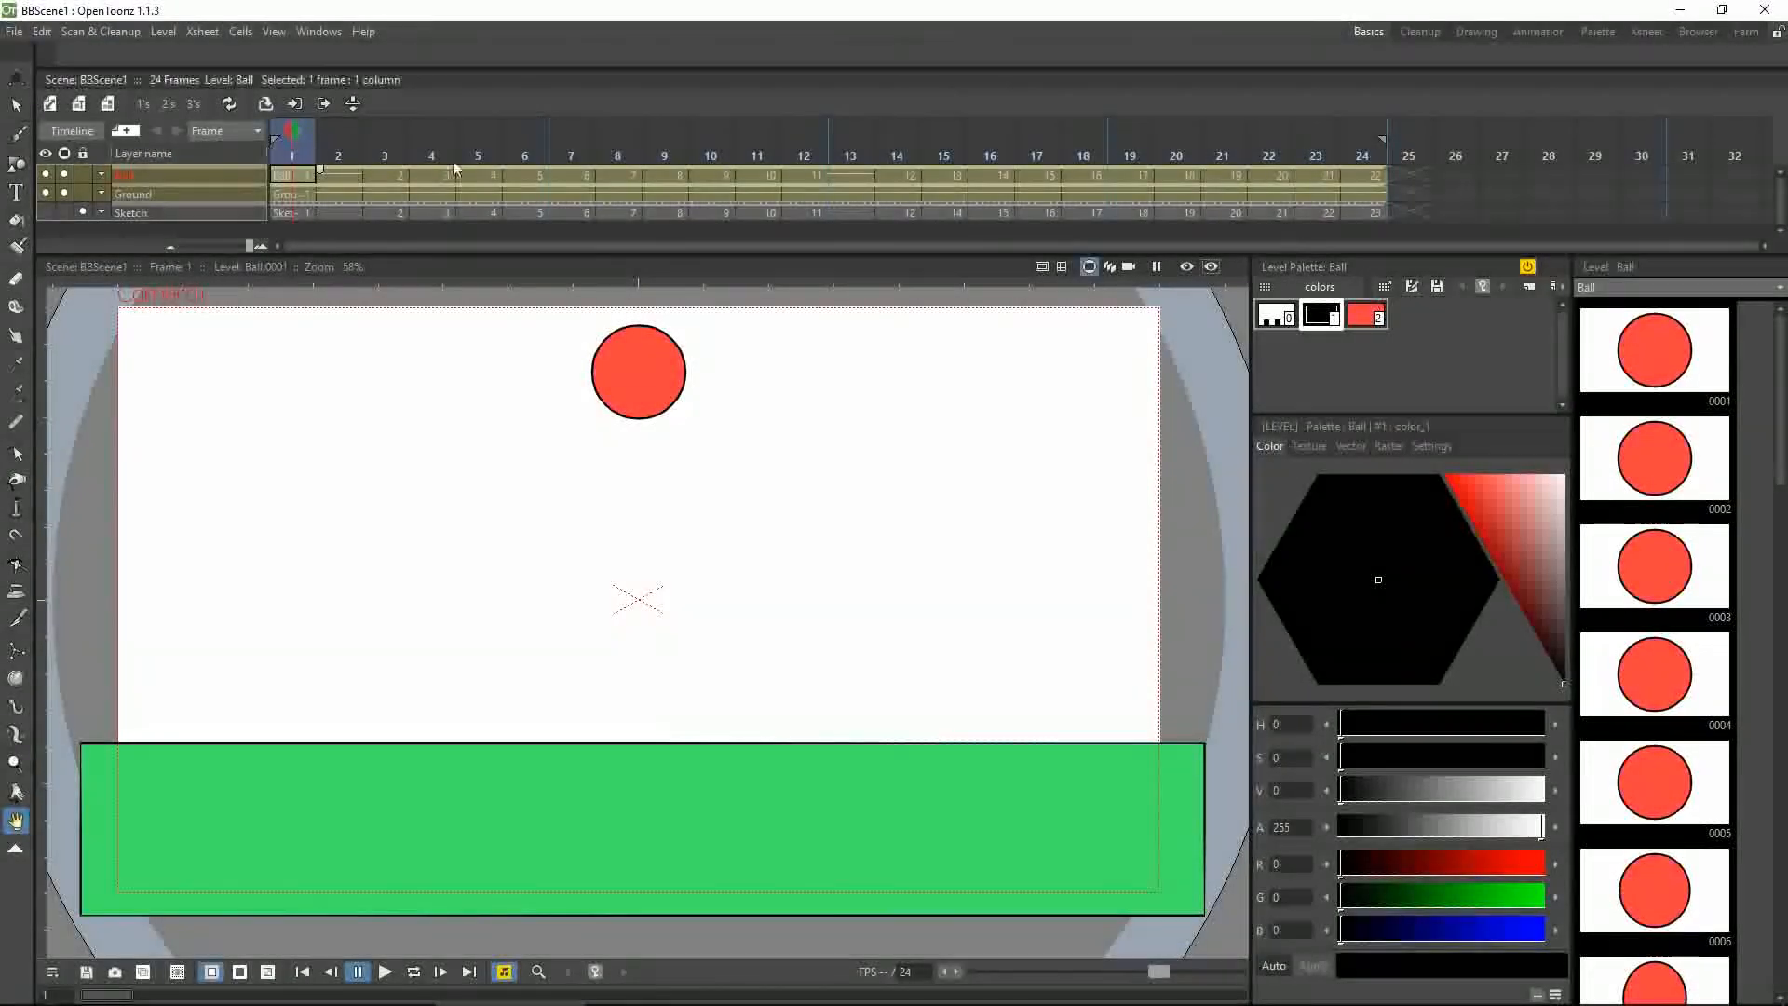
In the import/export preferences, set the FFmpeg path to C:\ffmpeg-20171218-3f88744-win64-static\bin and the FFmpeg timeout to 120 seconds
click(14, 30)
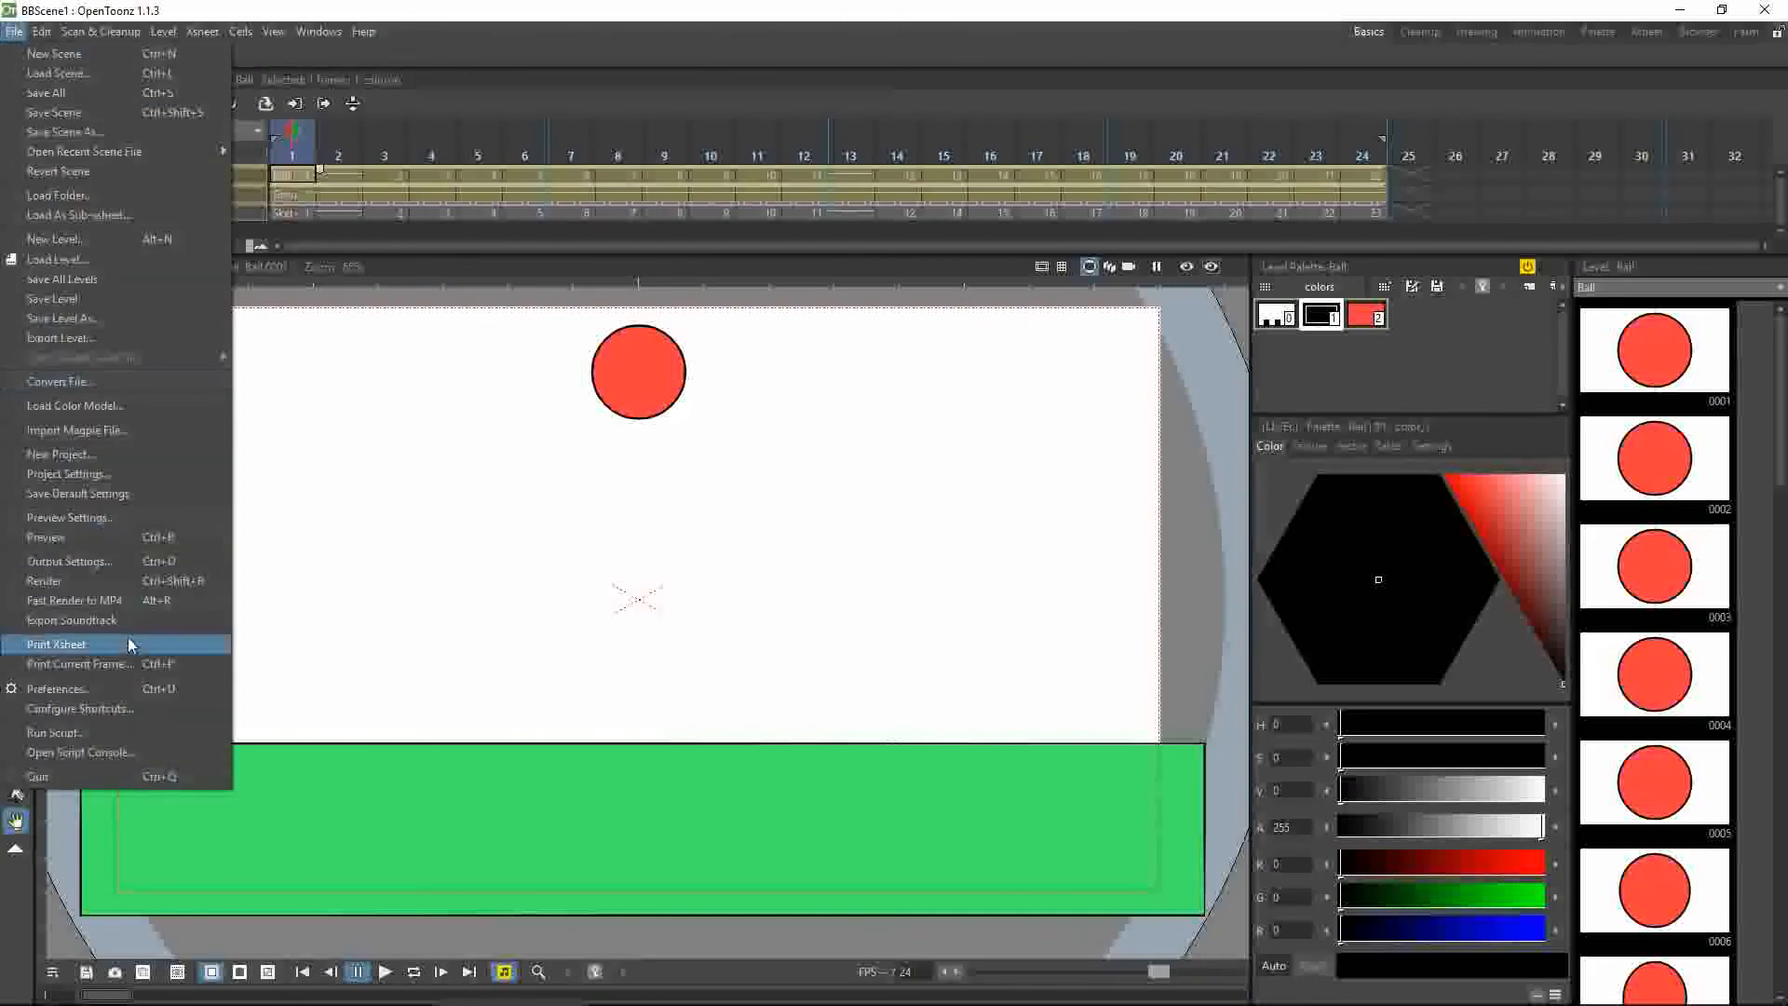
click(130, 686)
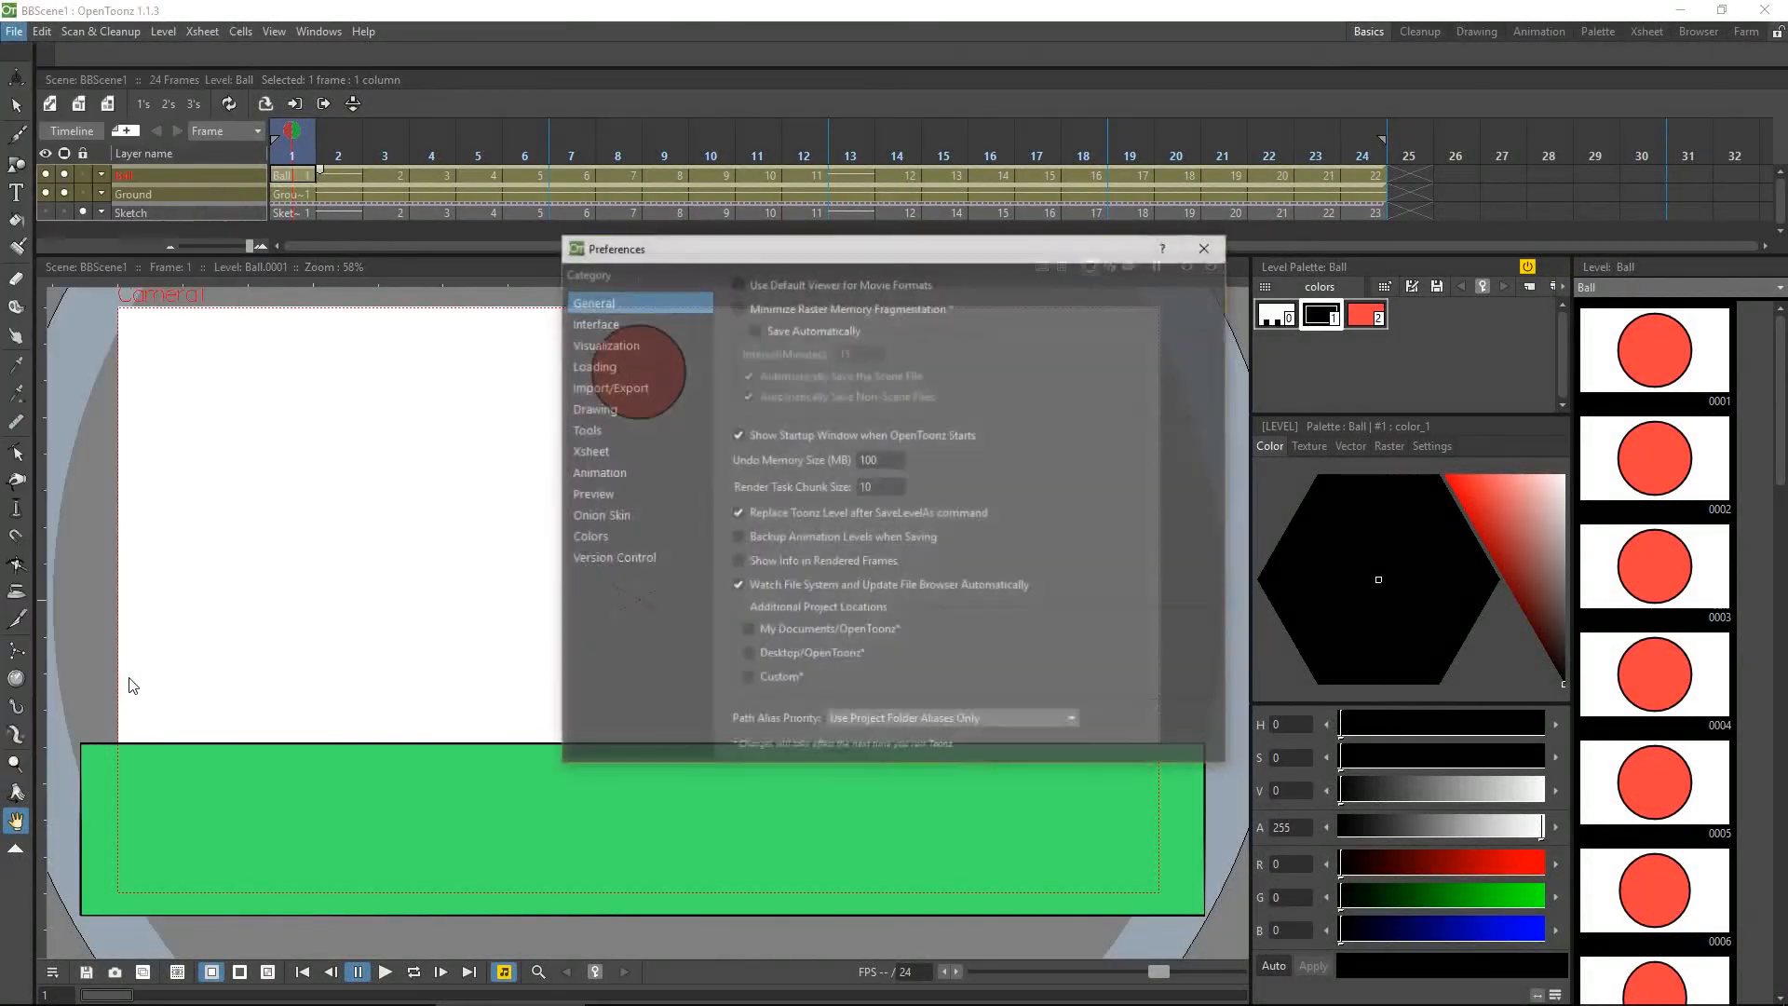
click(637, 386)
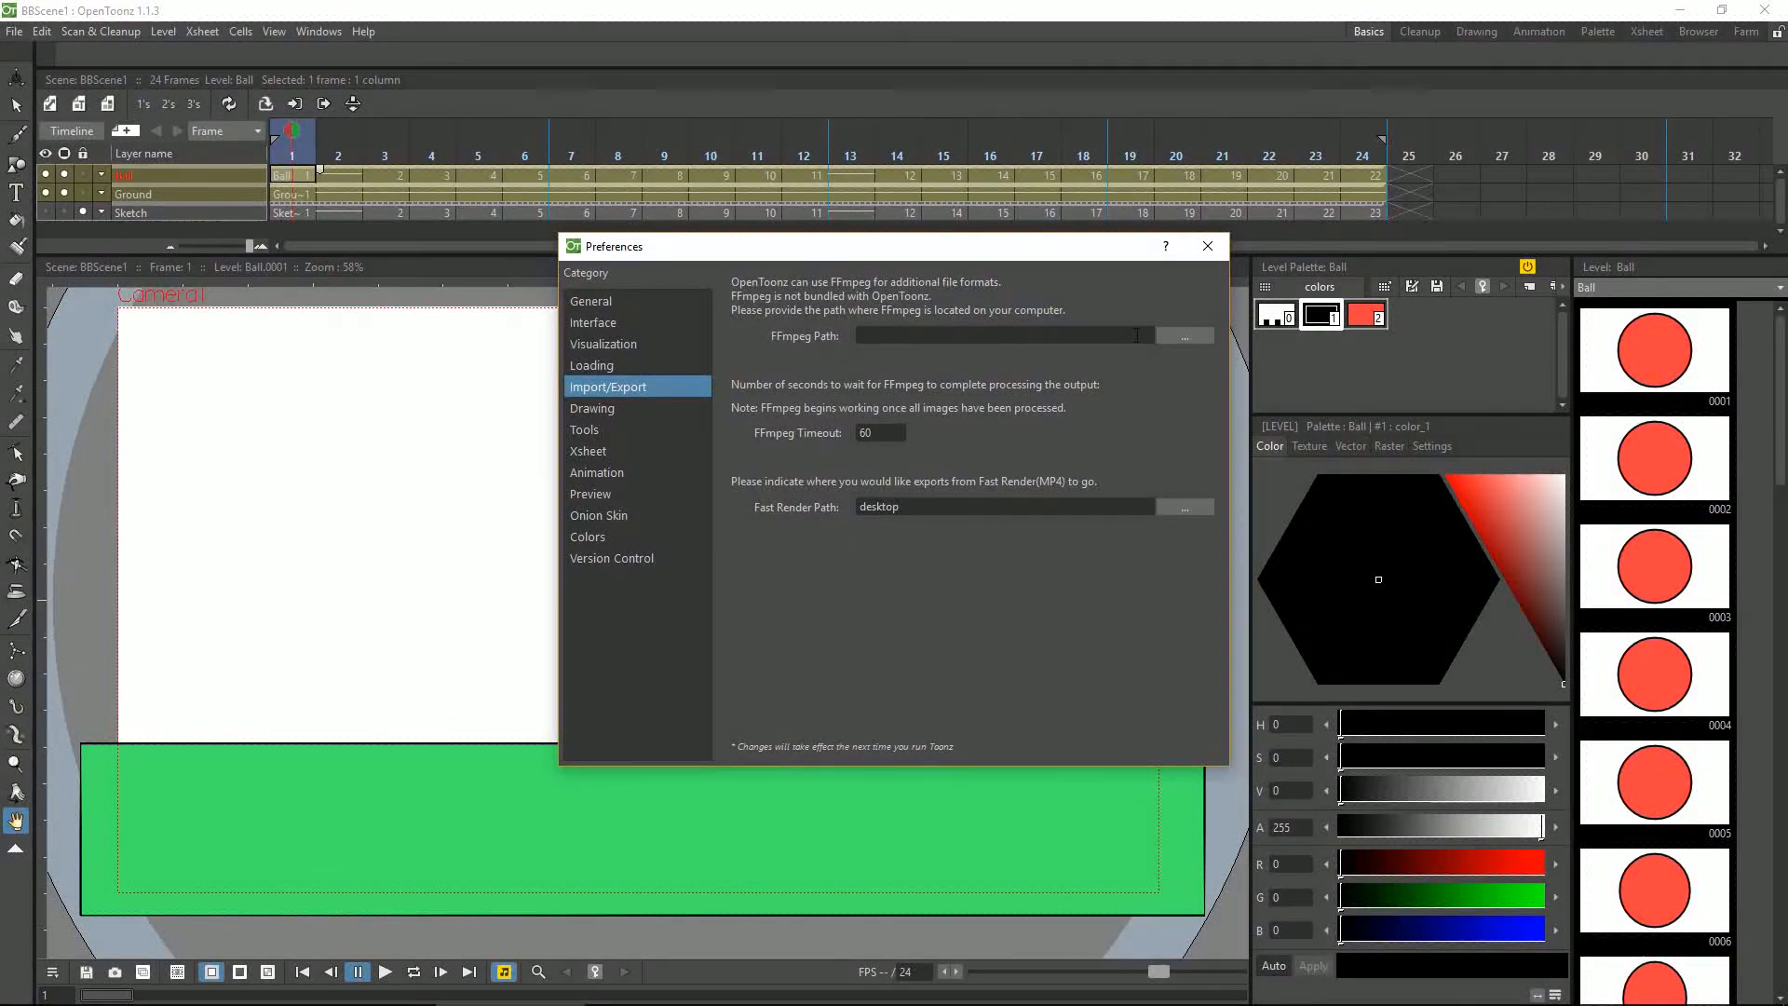
click(1188, 335)
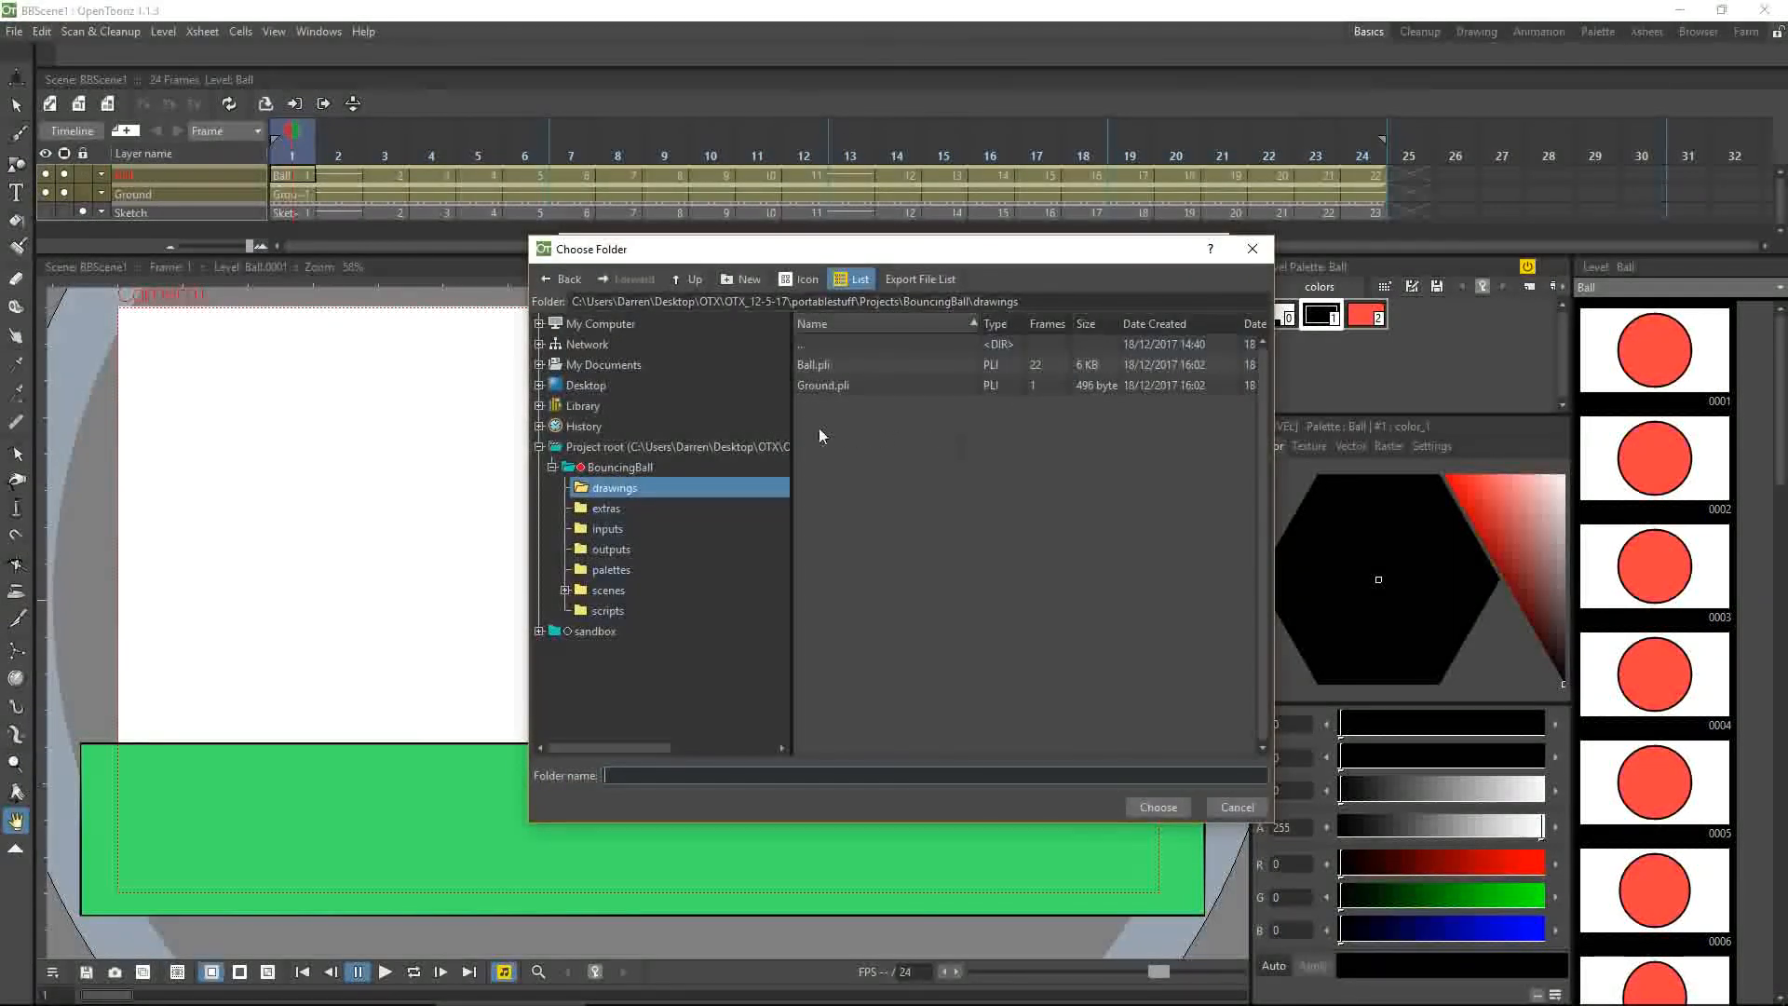
click(540, 325)
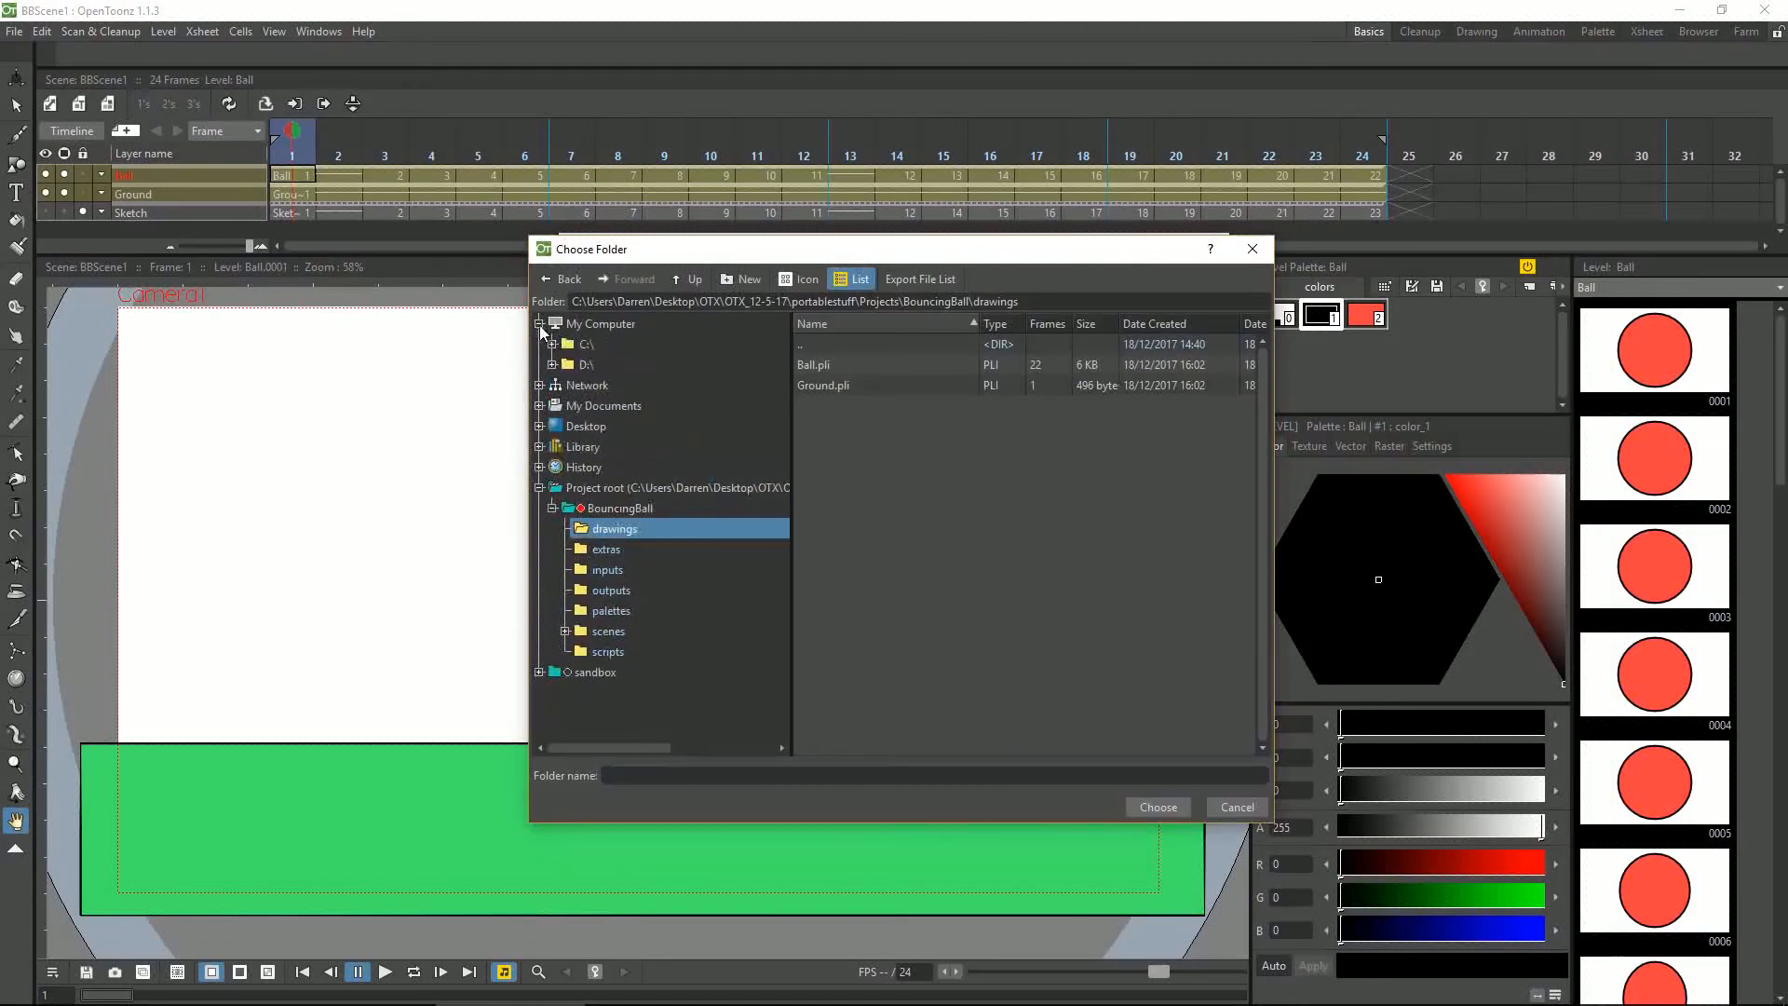
click(565, 426)
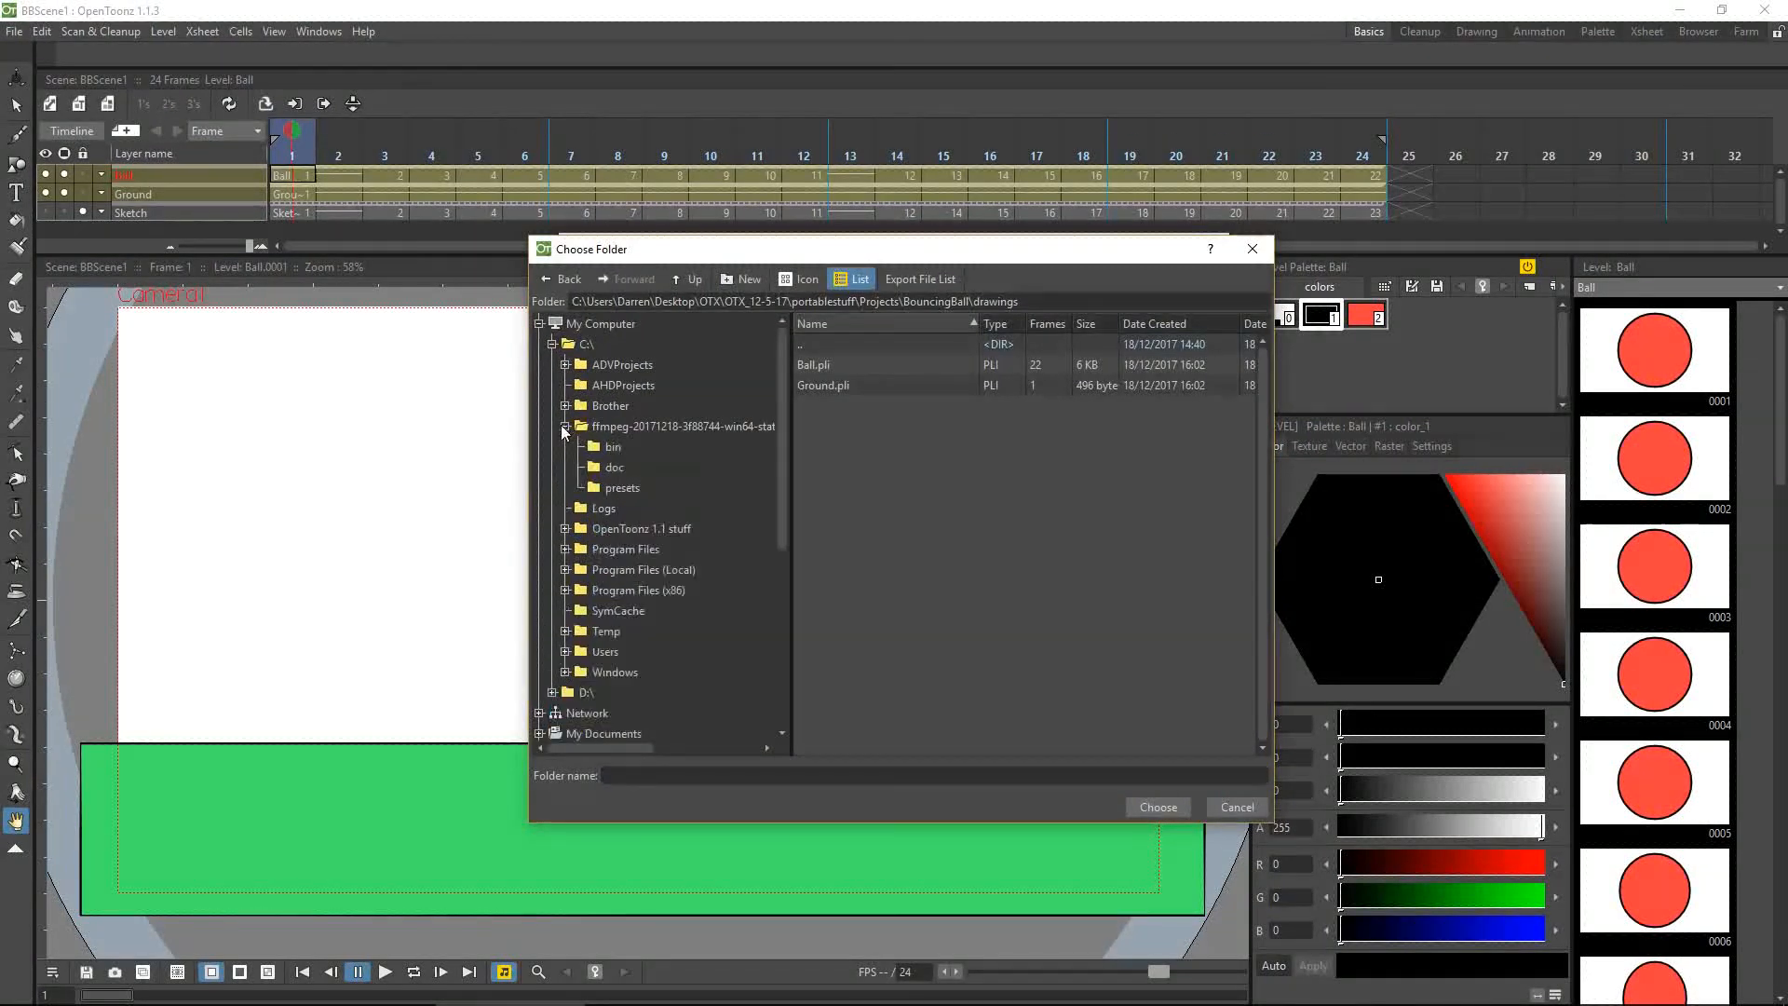
click(605, 447)
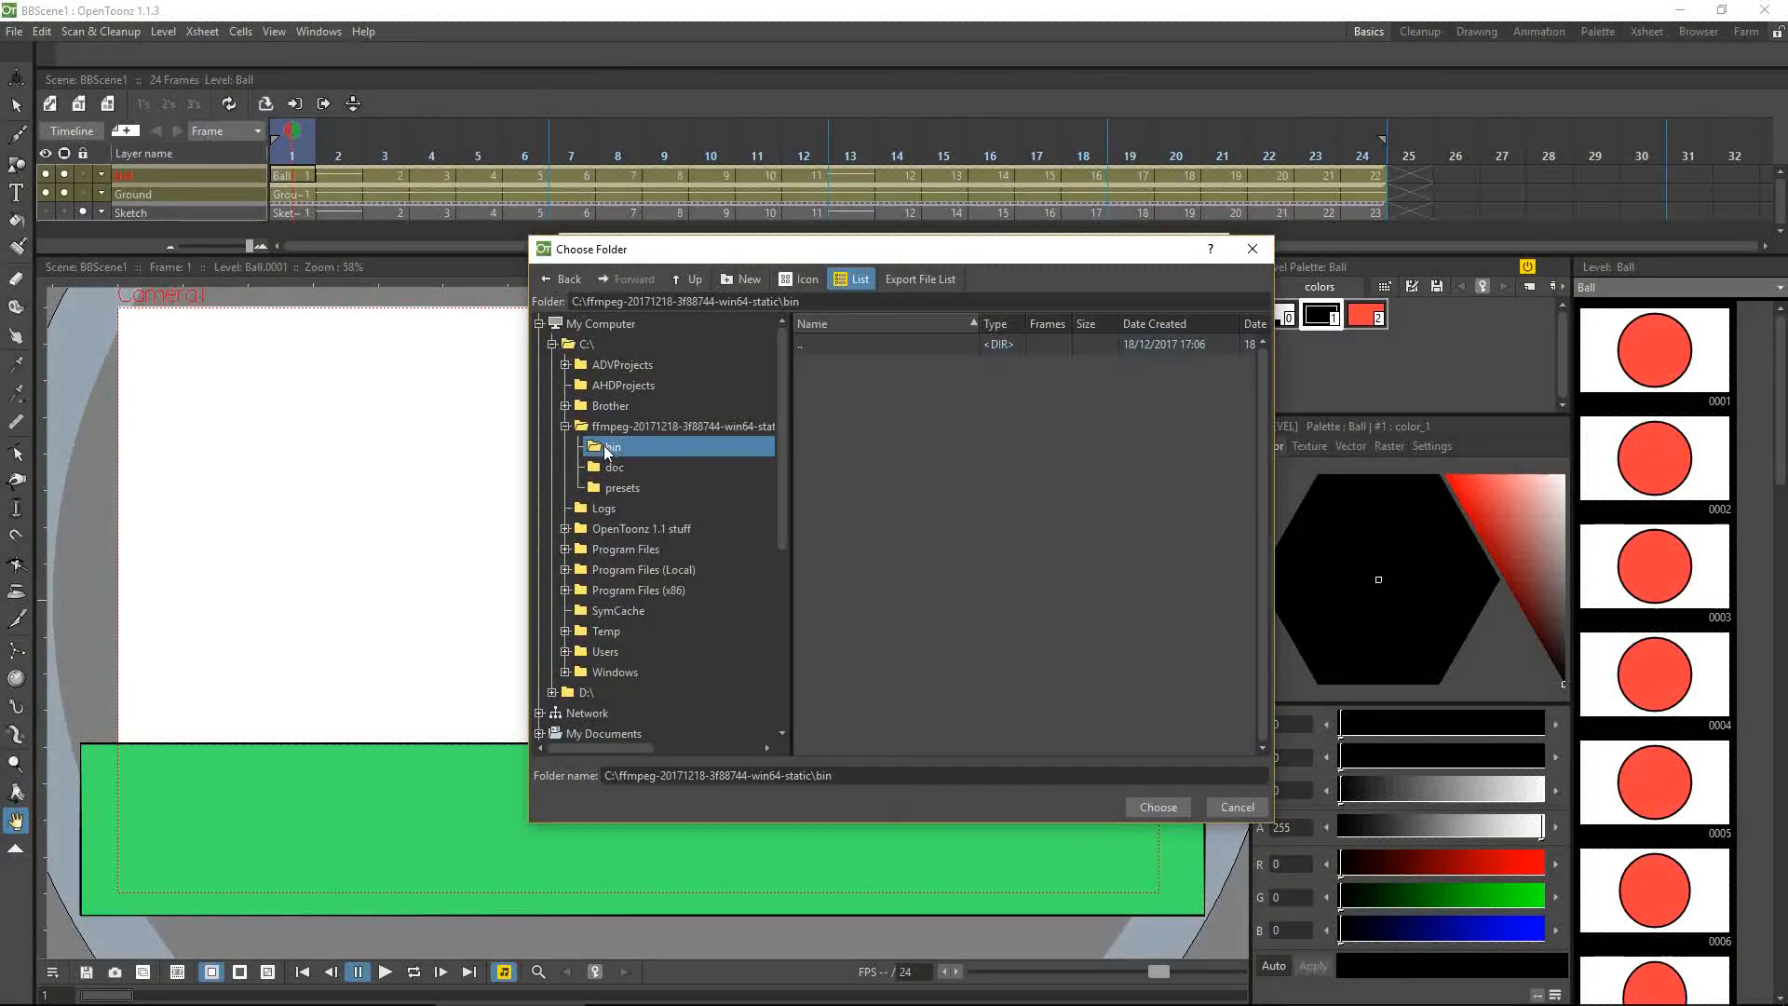
click(1158, 807)
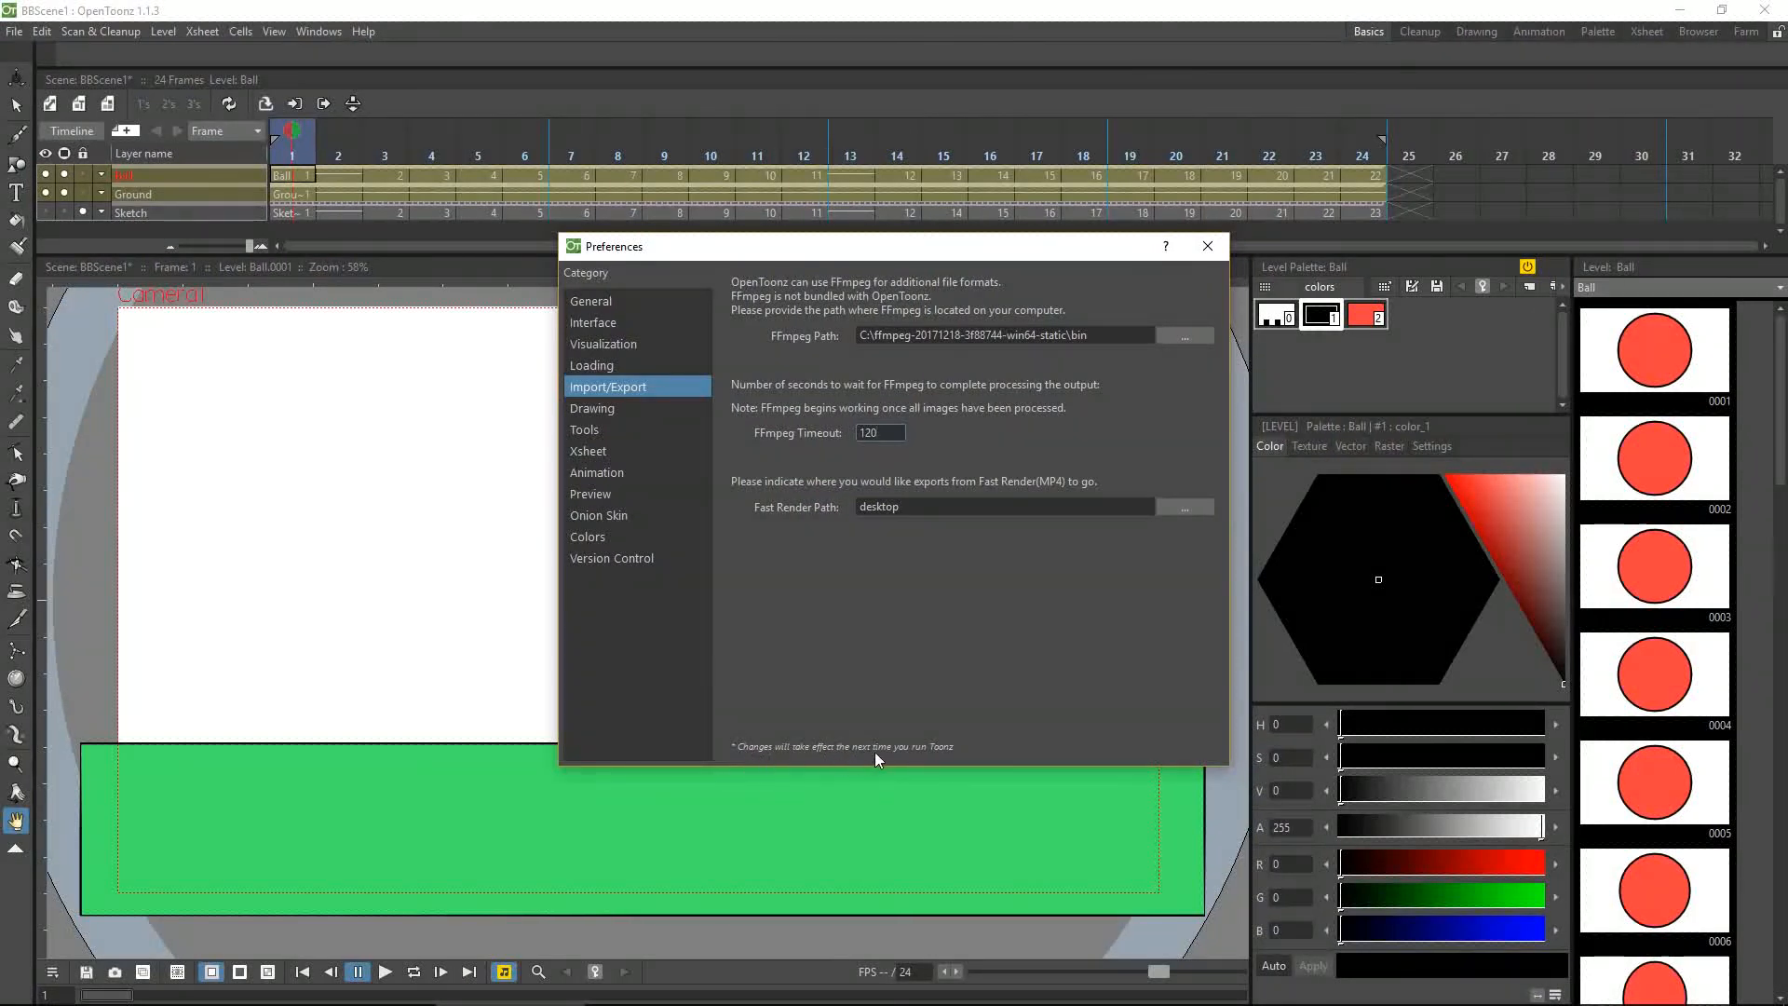
click(1207, 248)
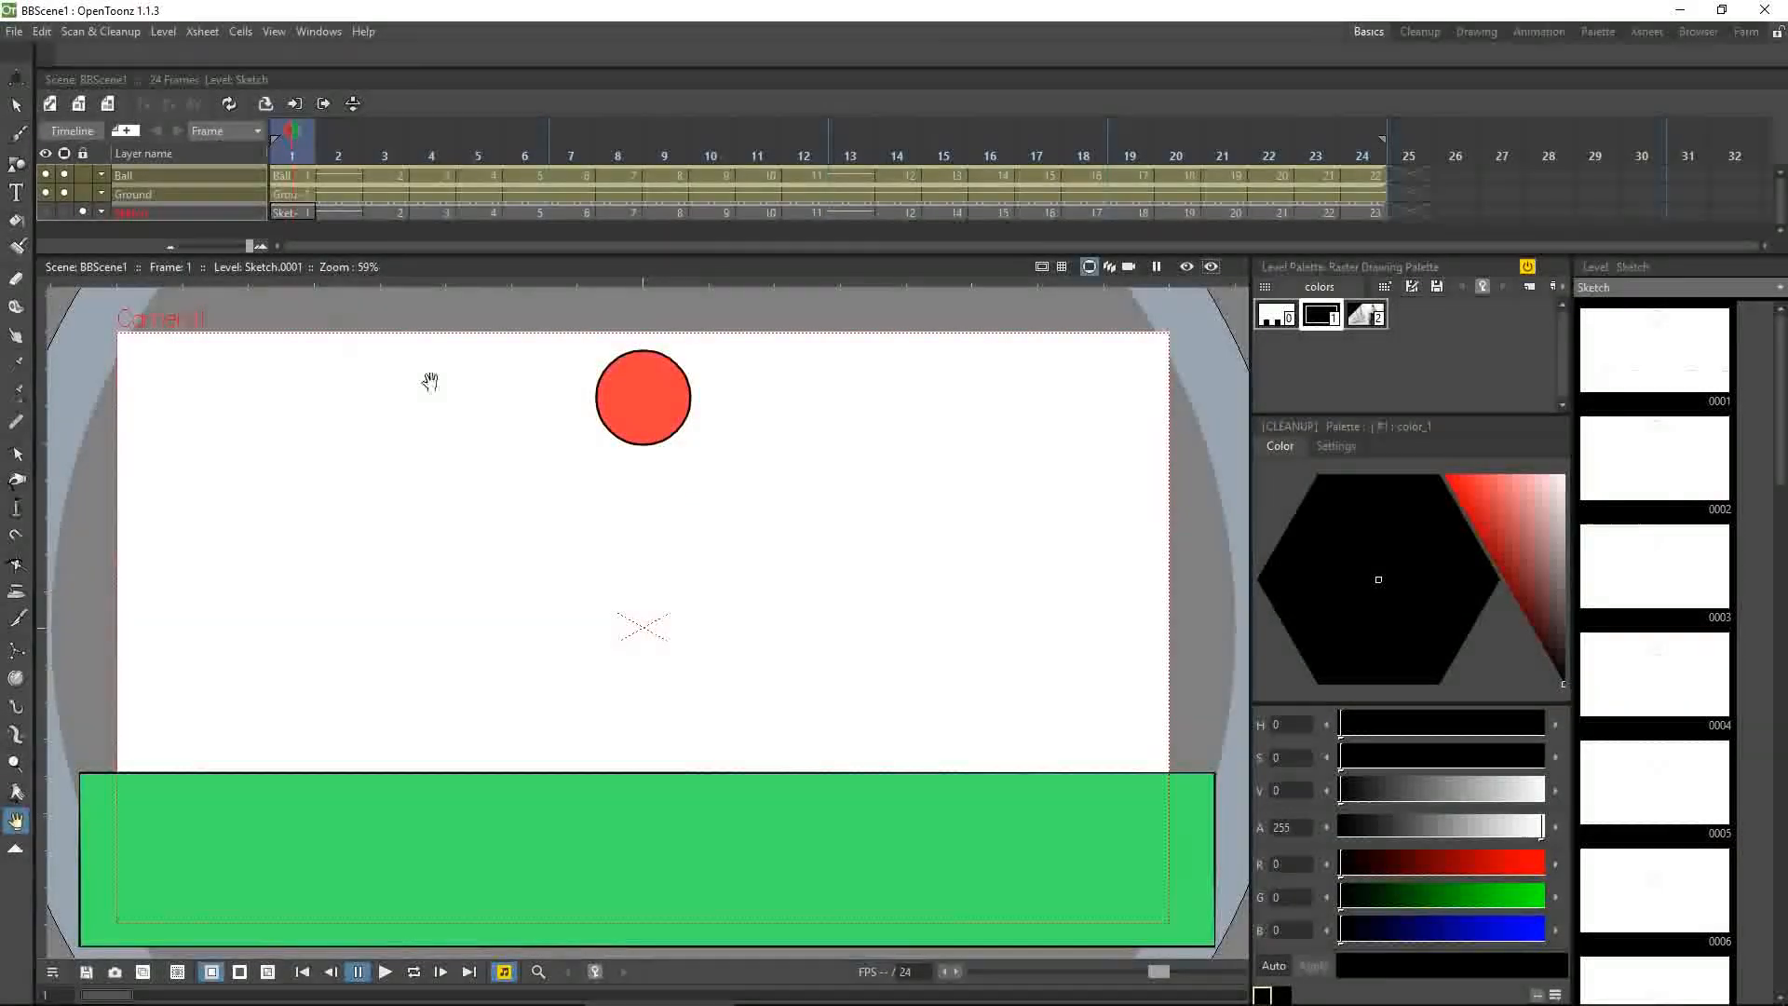
Set the output format of BBScene1 to mp4 and render the scene into the project's outputs folder
click(14, 30)
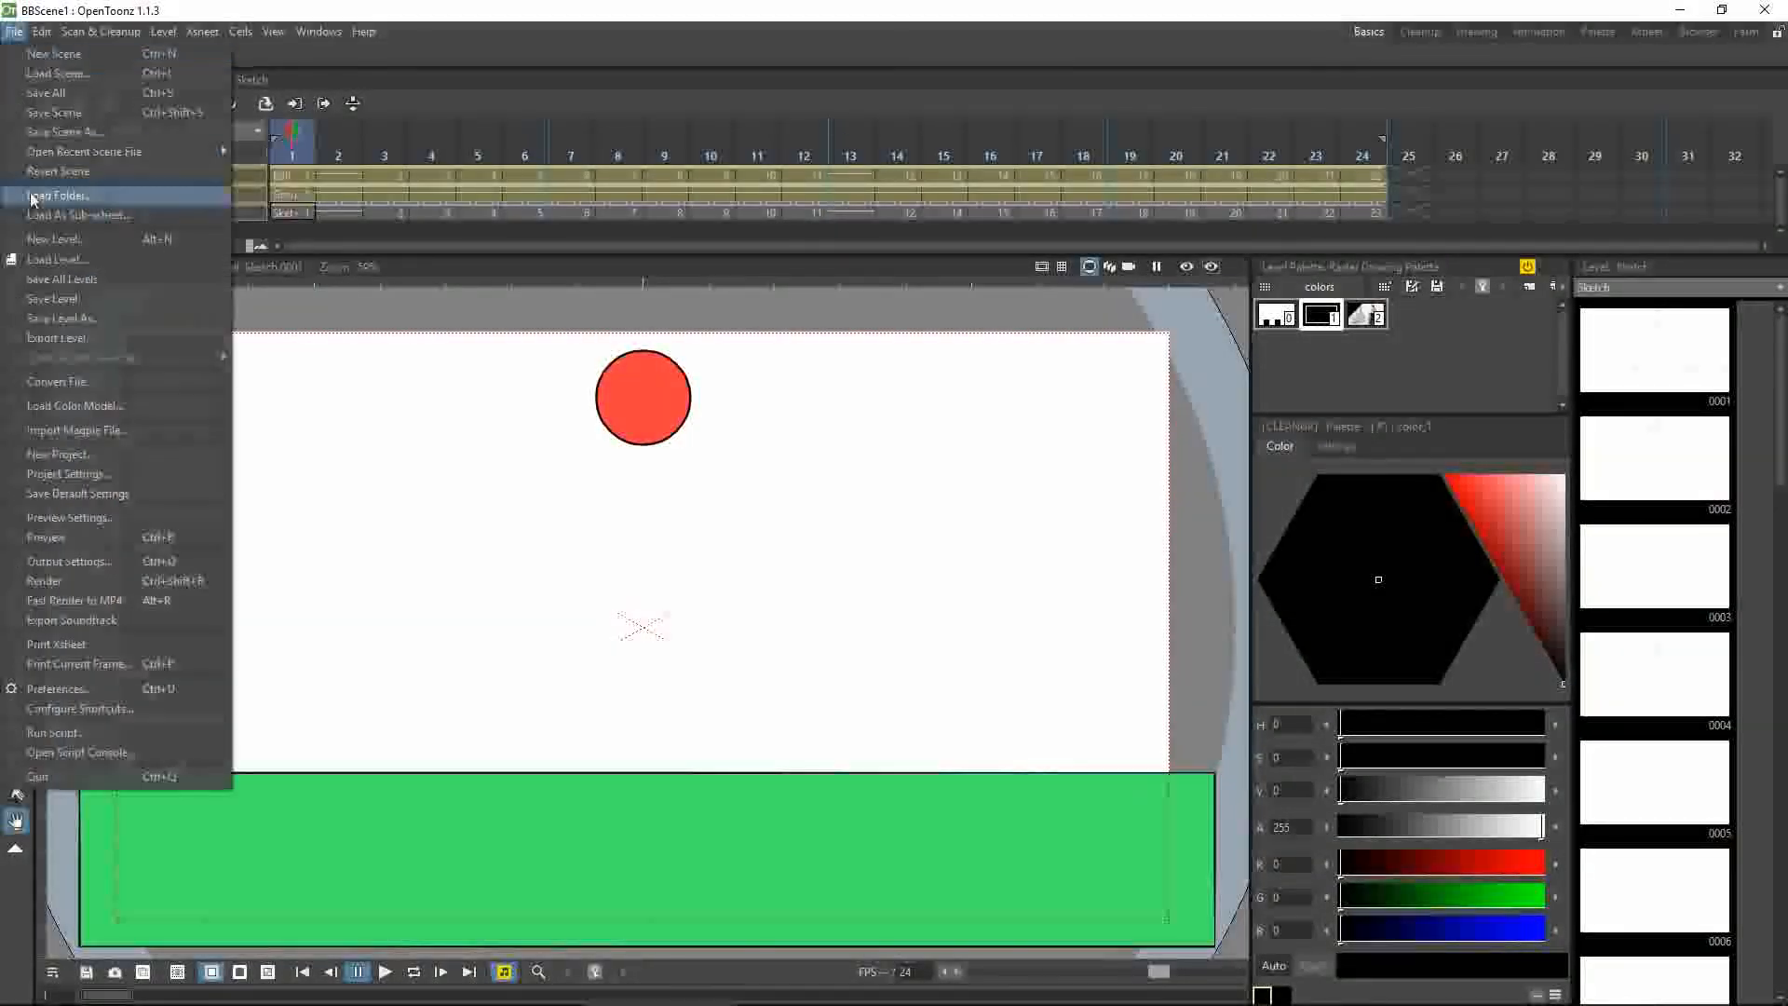
click(155, 560)
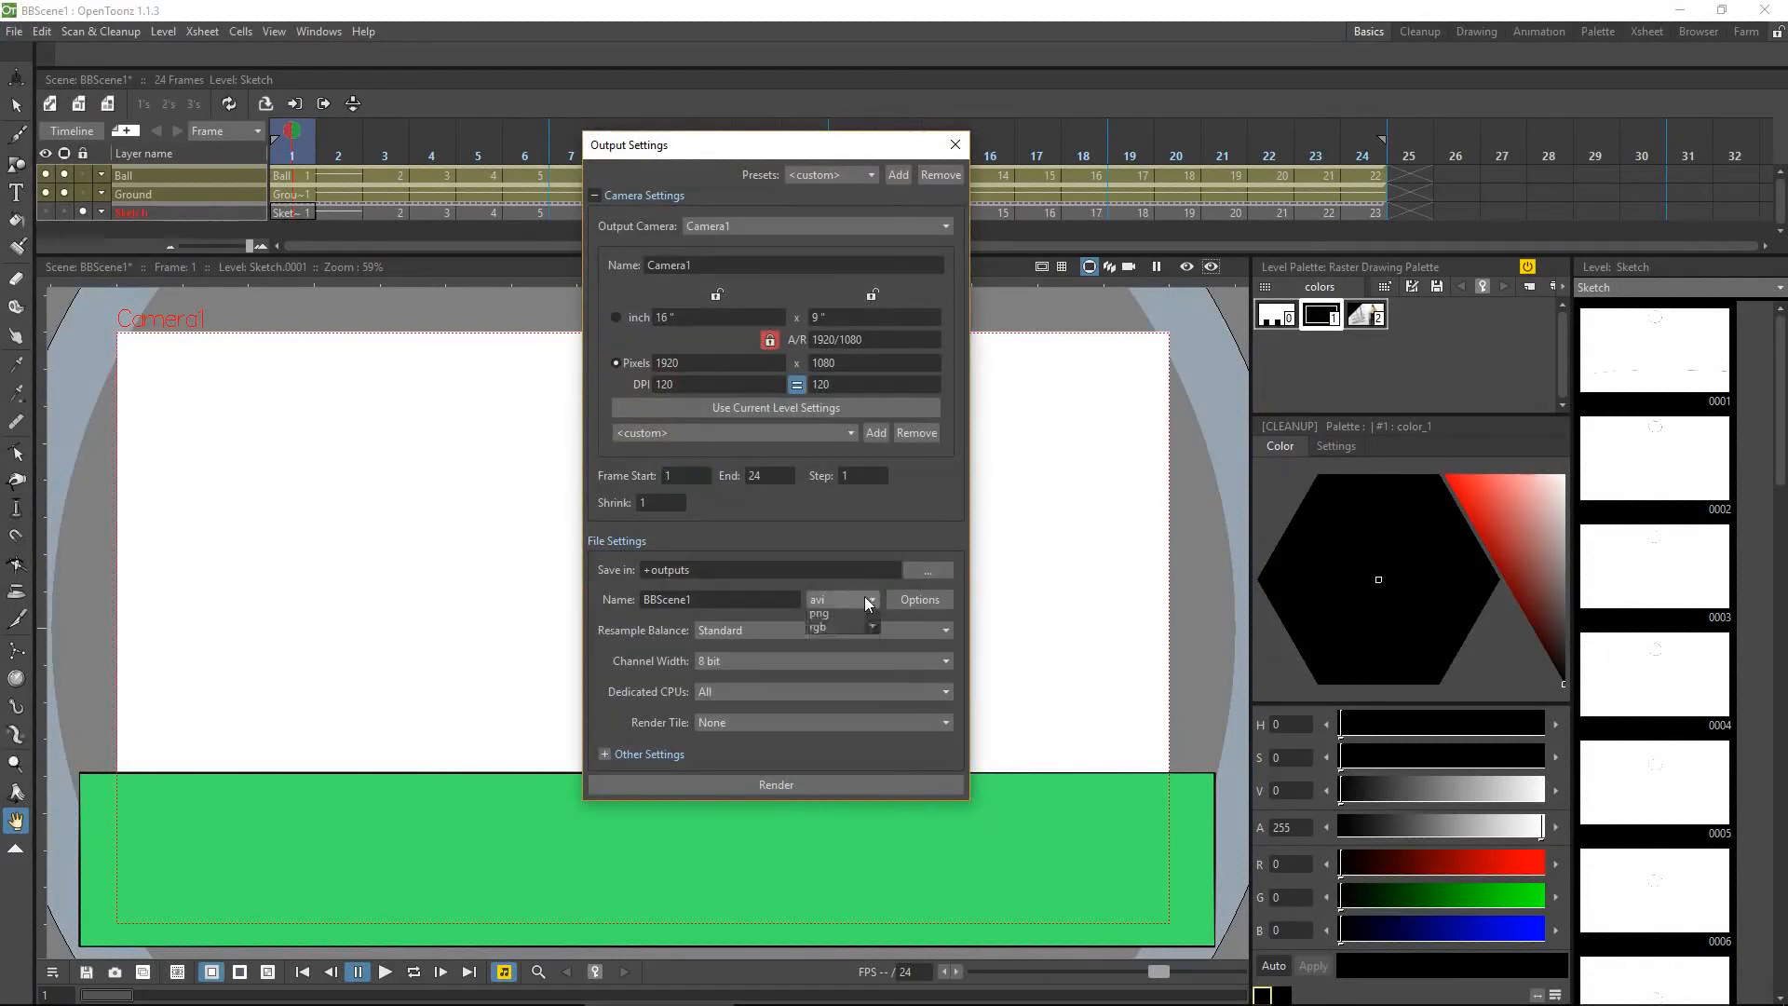
click(866, 598)
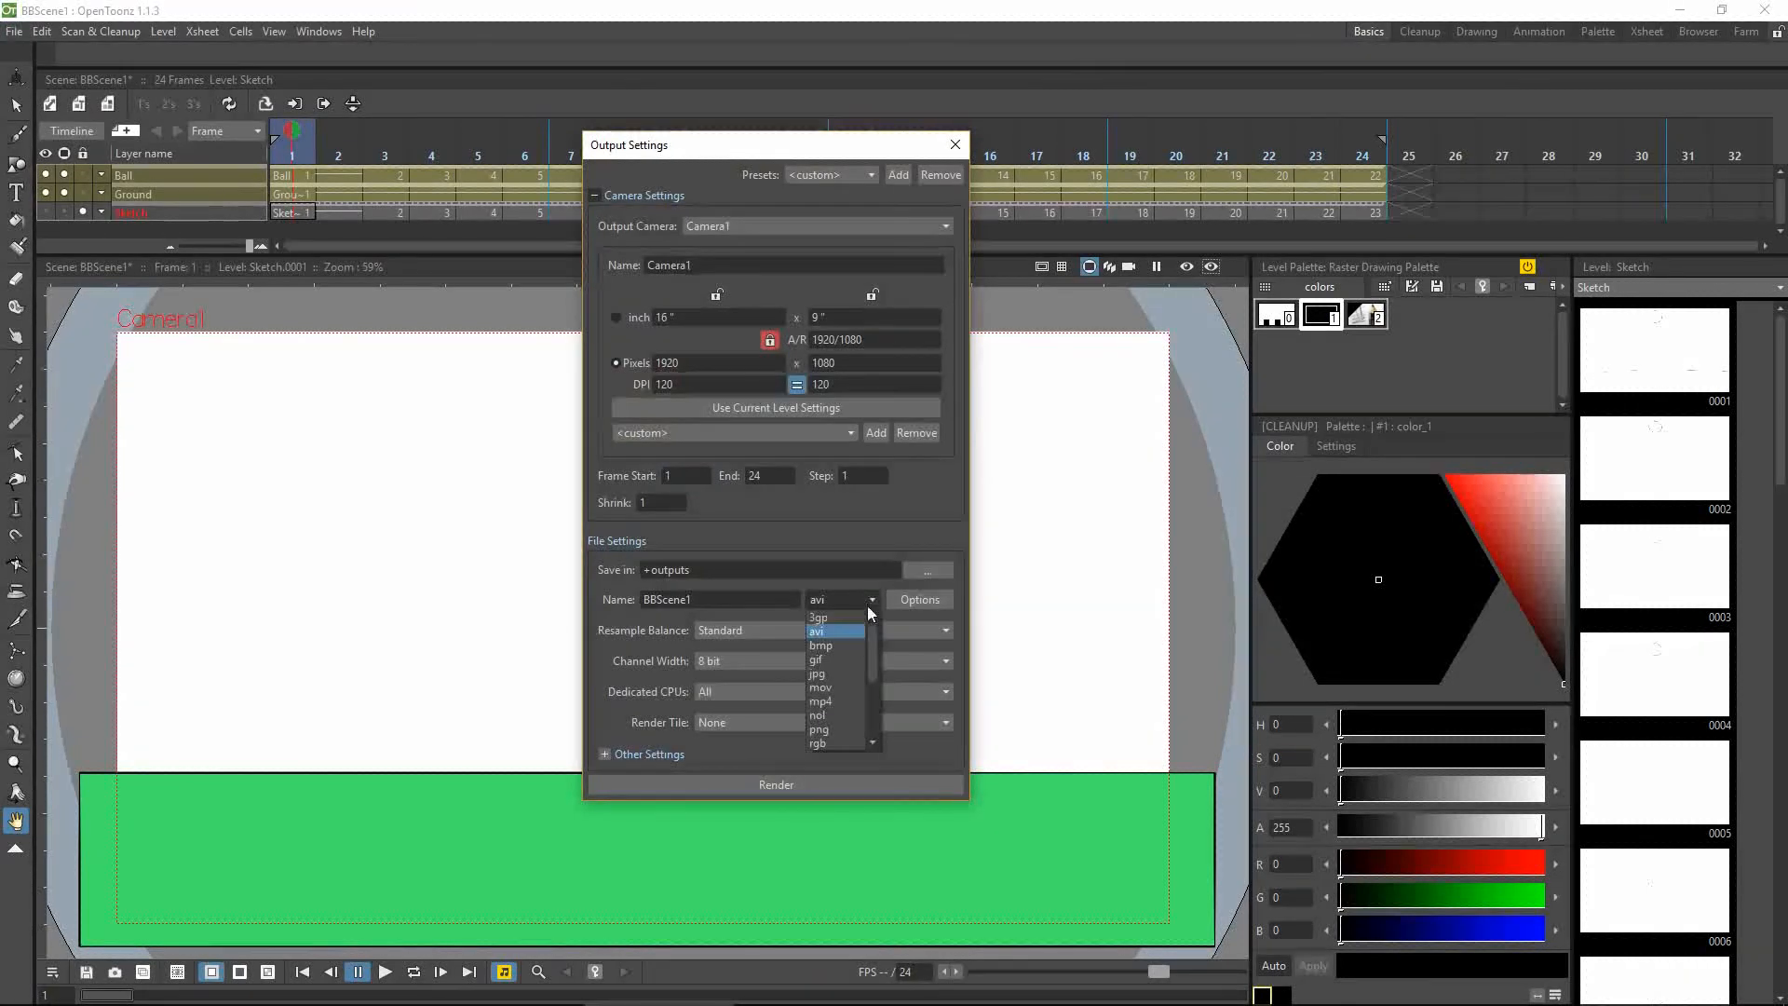
click(827, 701)
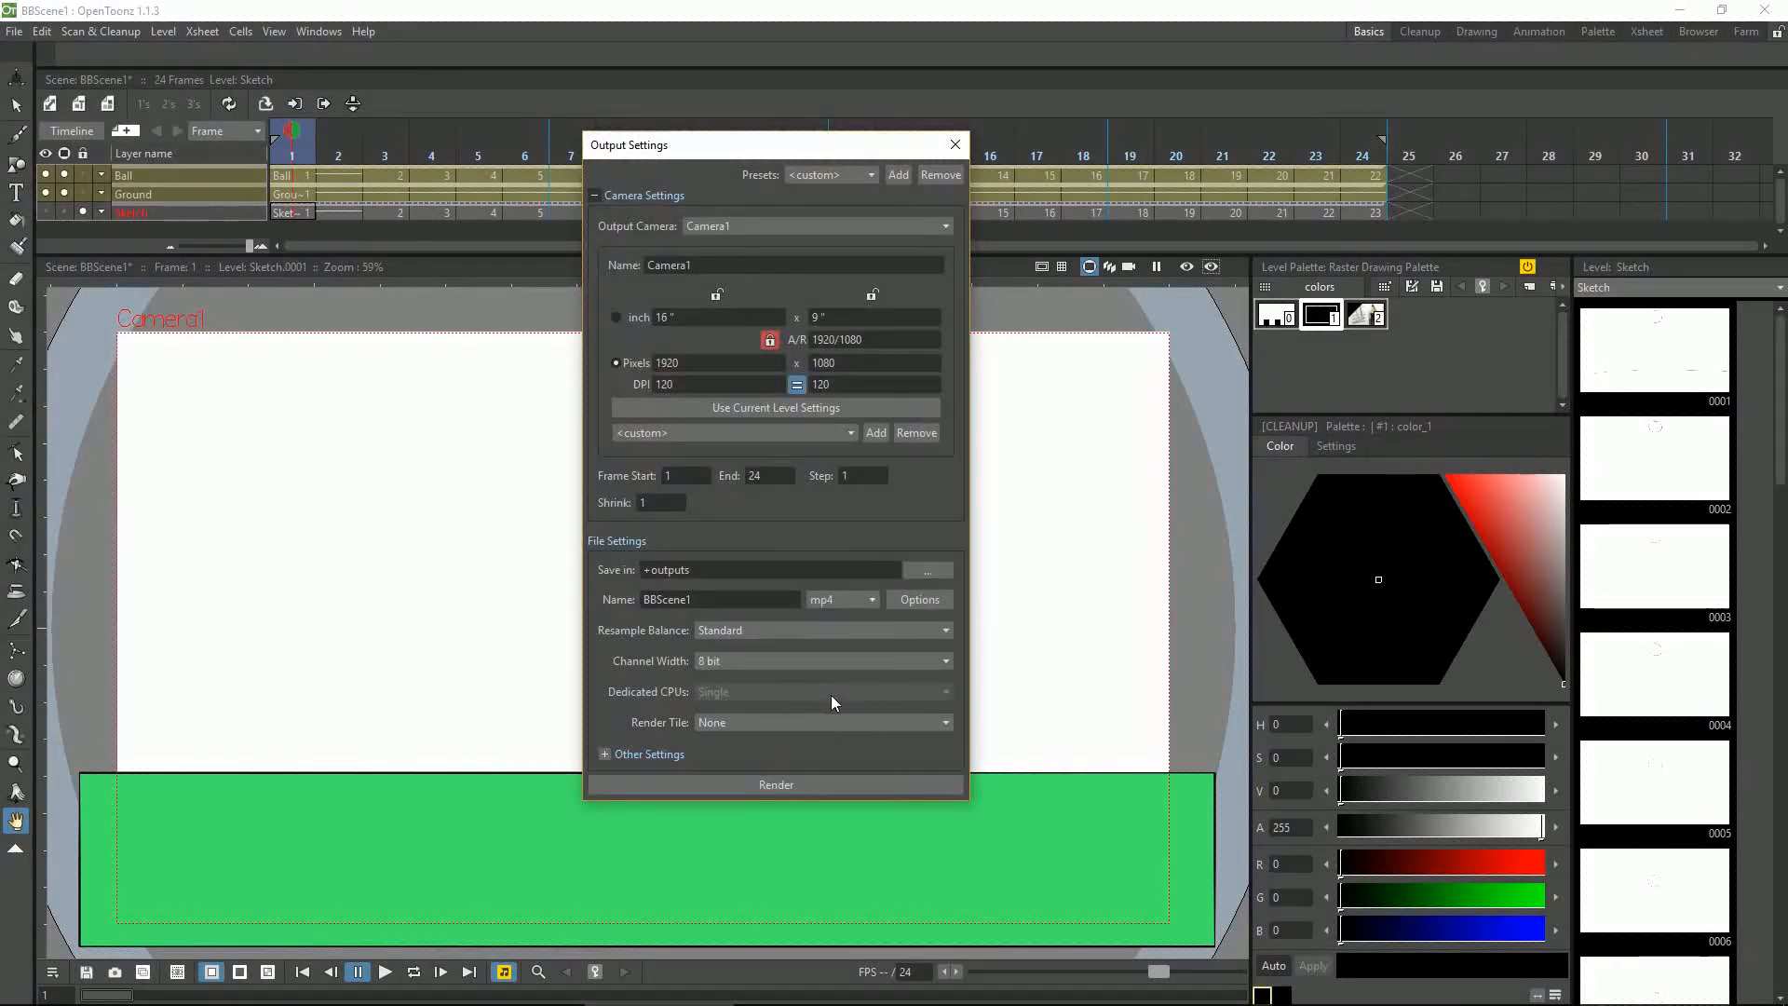
click(775, 785)
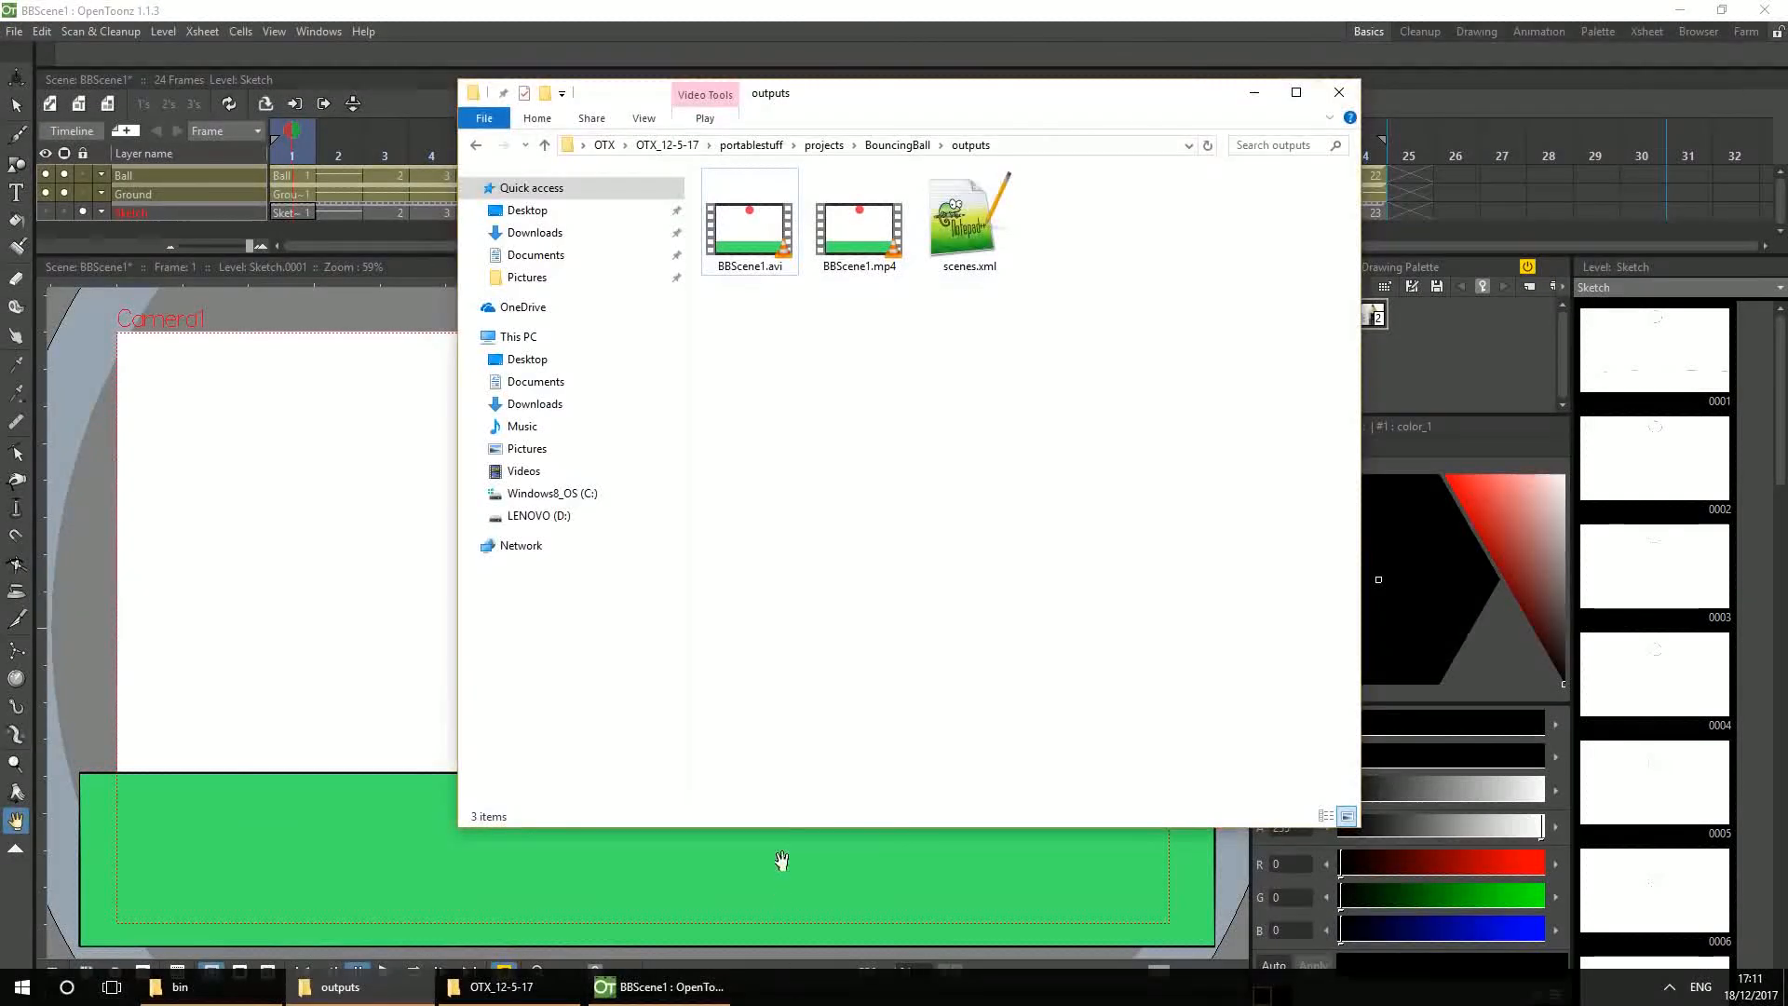
Check the rendered BBScene1.mp4 alongside BBScene1.avi in the BouncingBall outputs folder
click(862, 276)
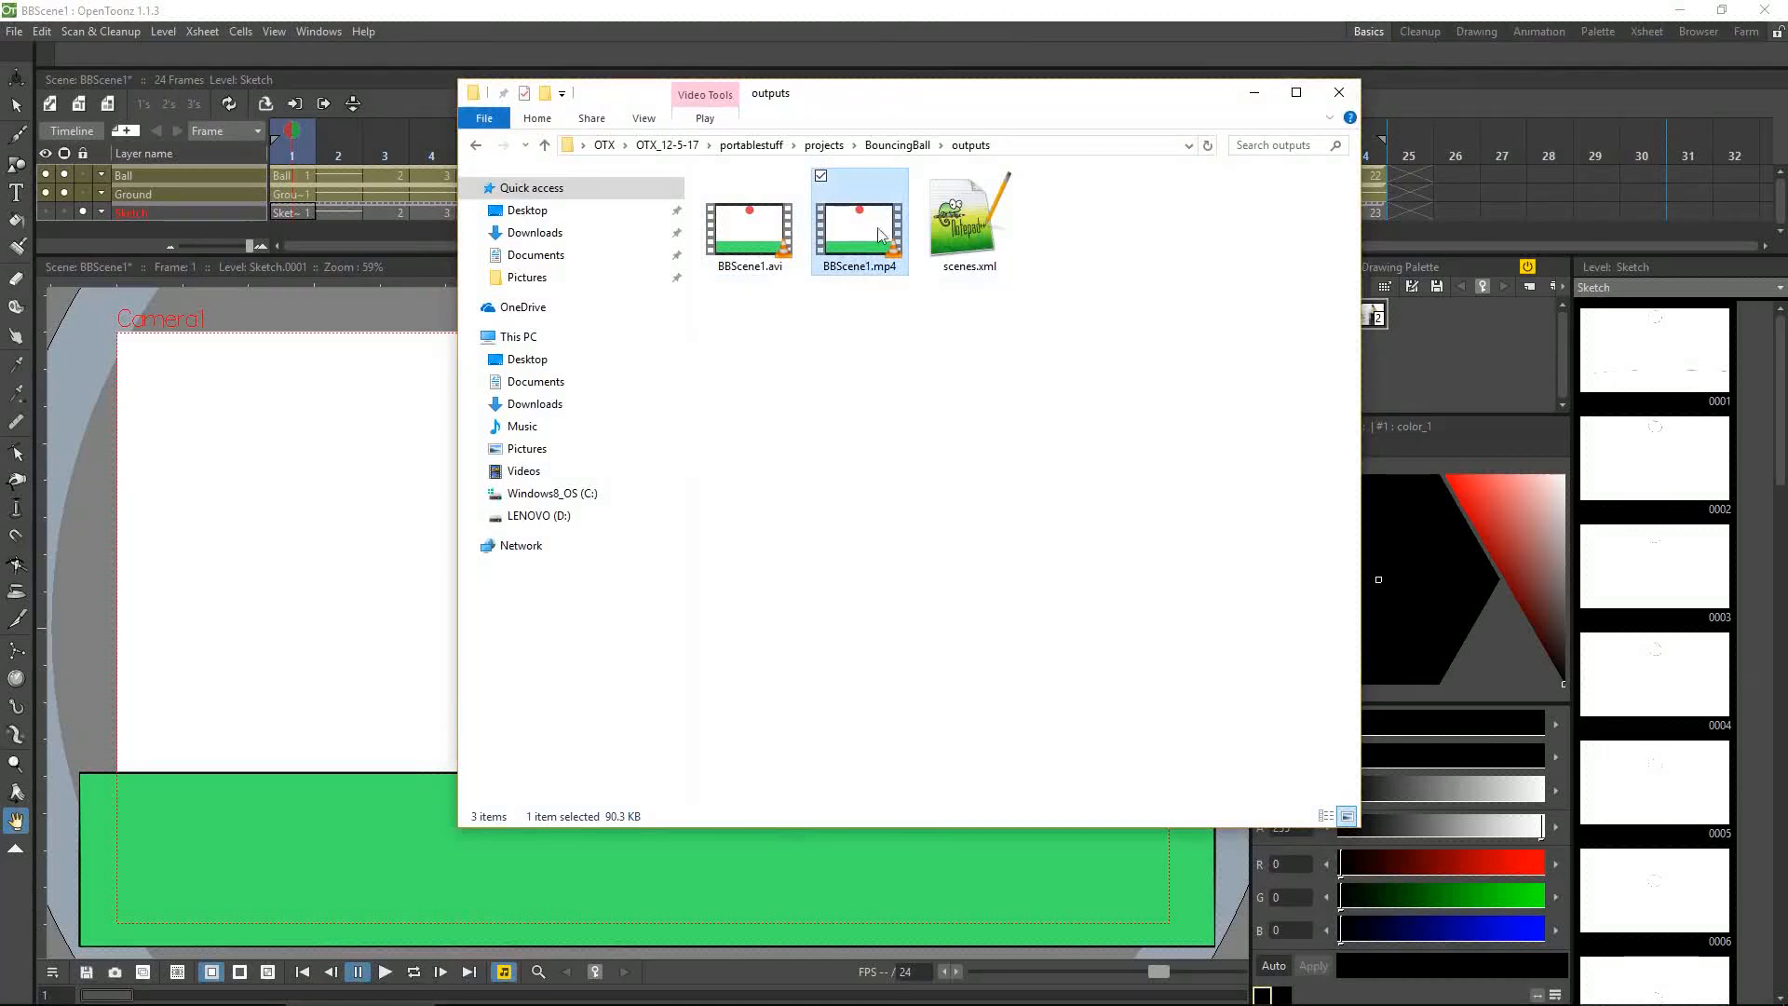
click(844, 281)
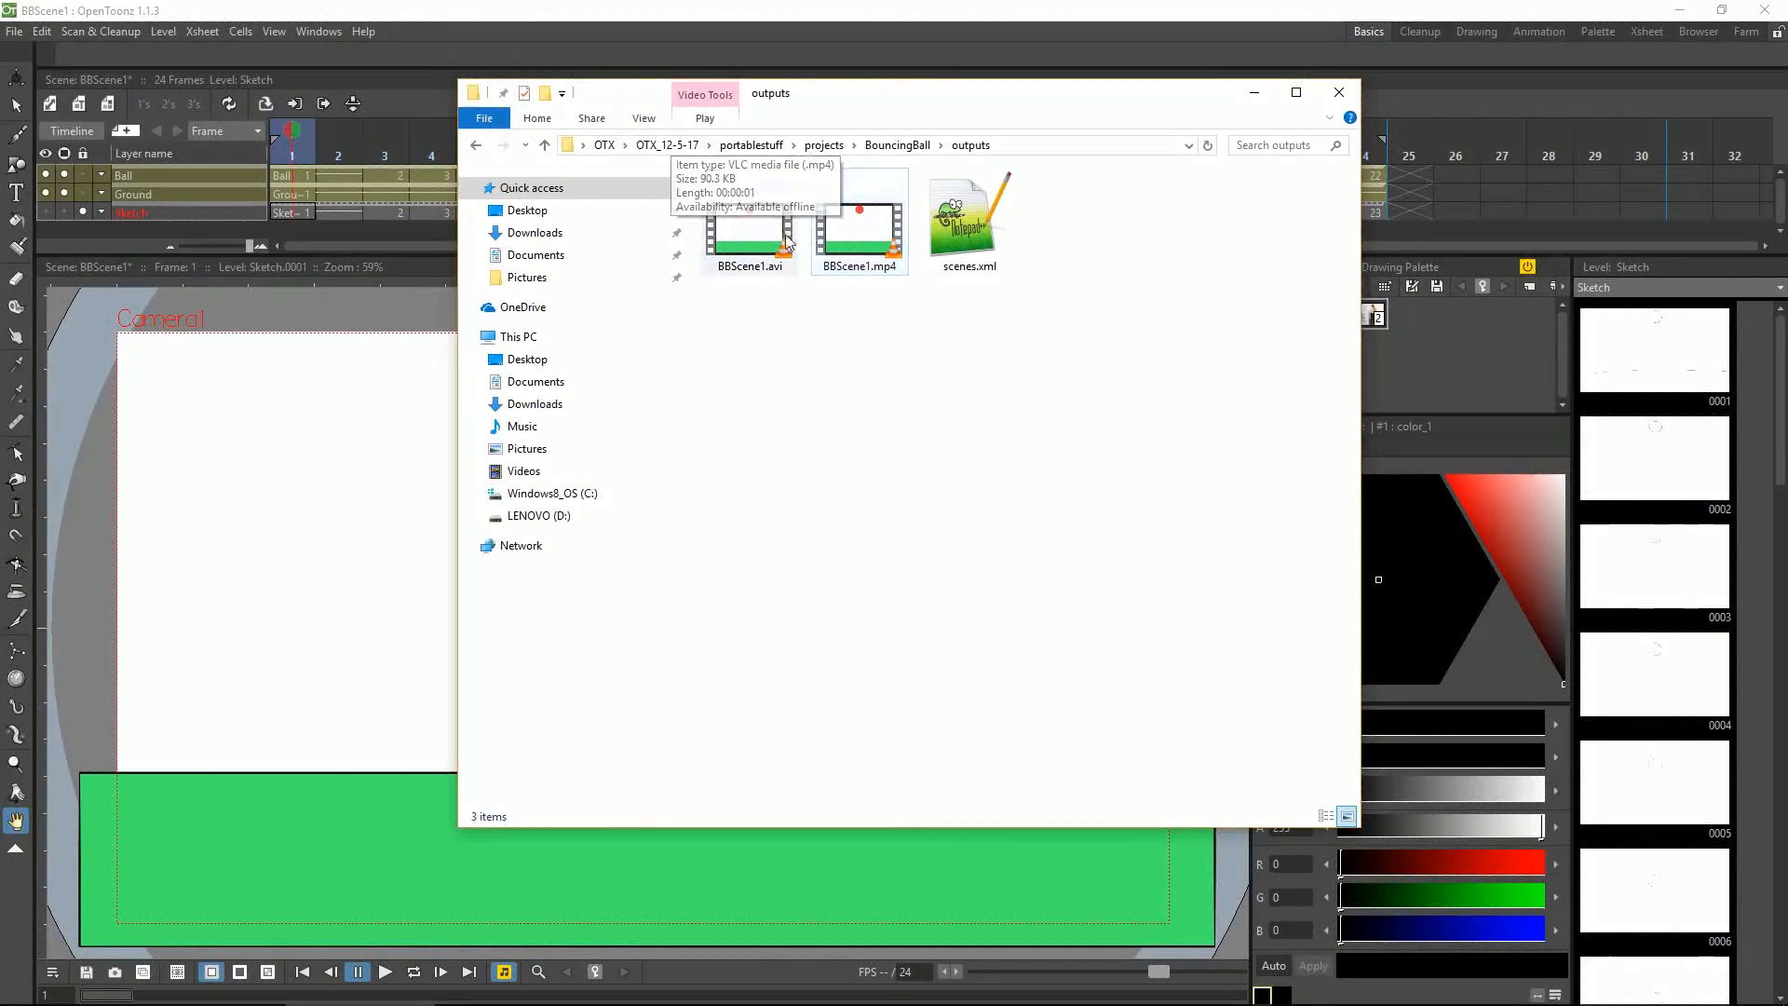
mouse_move(779, 234)
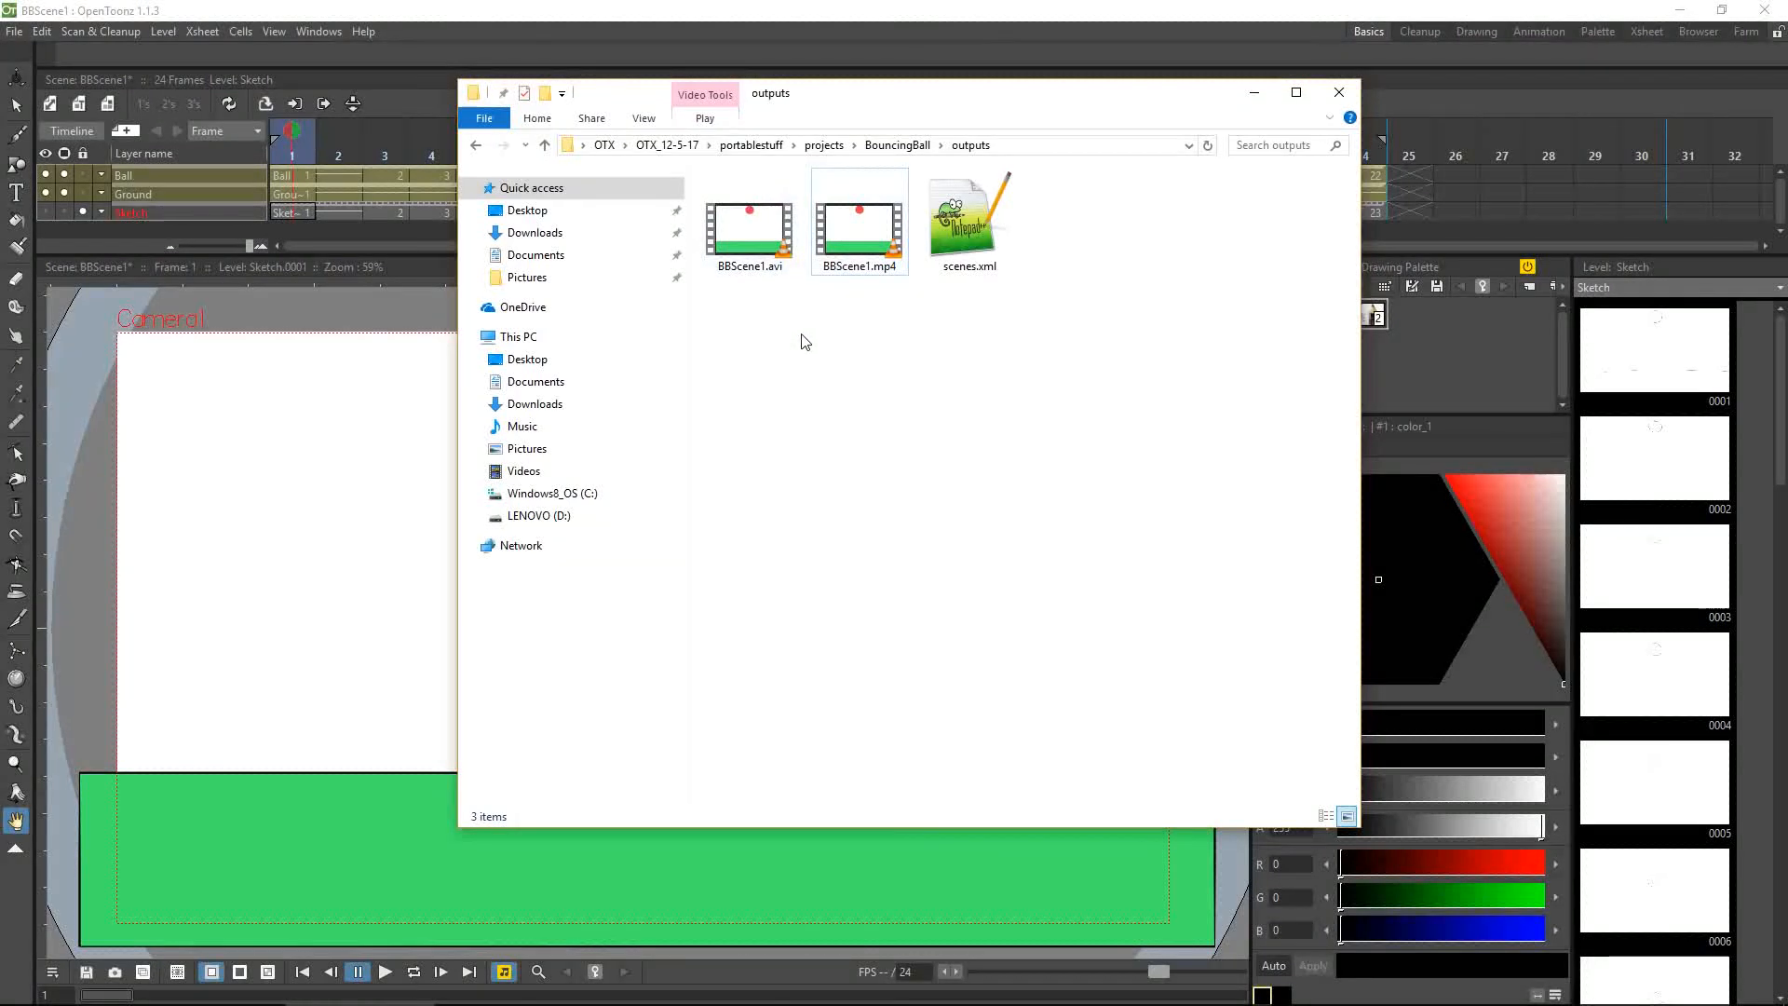
Switch back to OpenToonz, close the output settings and bring up the file commands
key(alt+Tab)
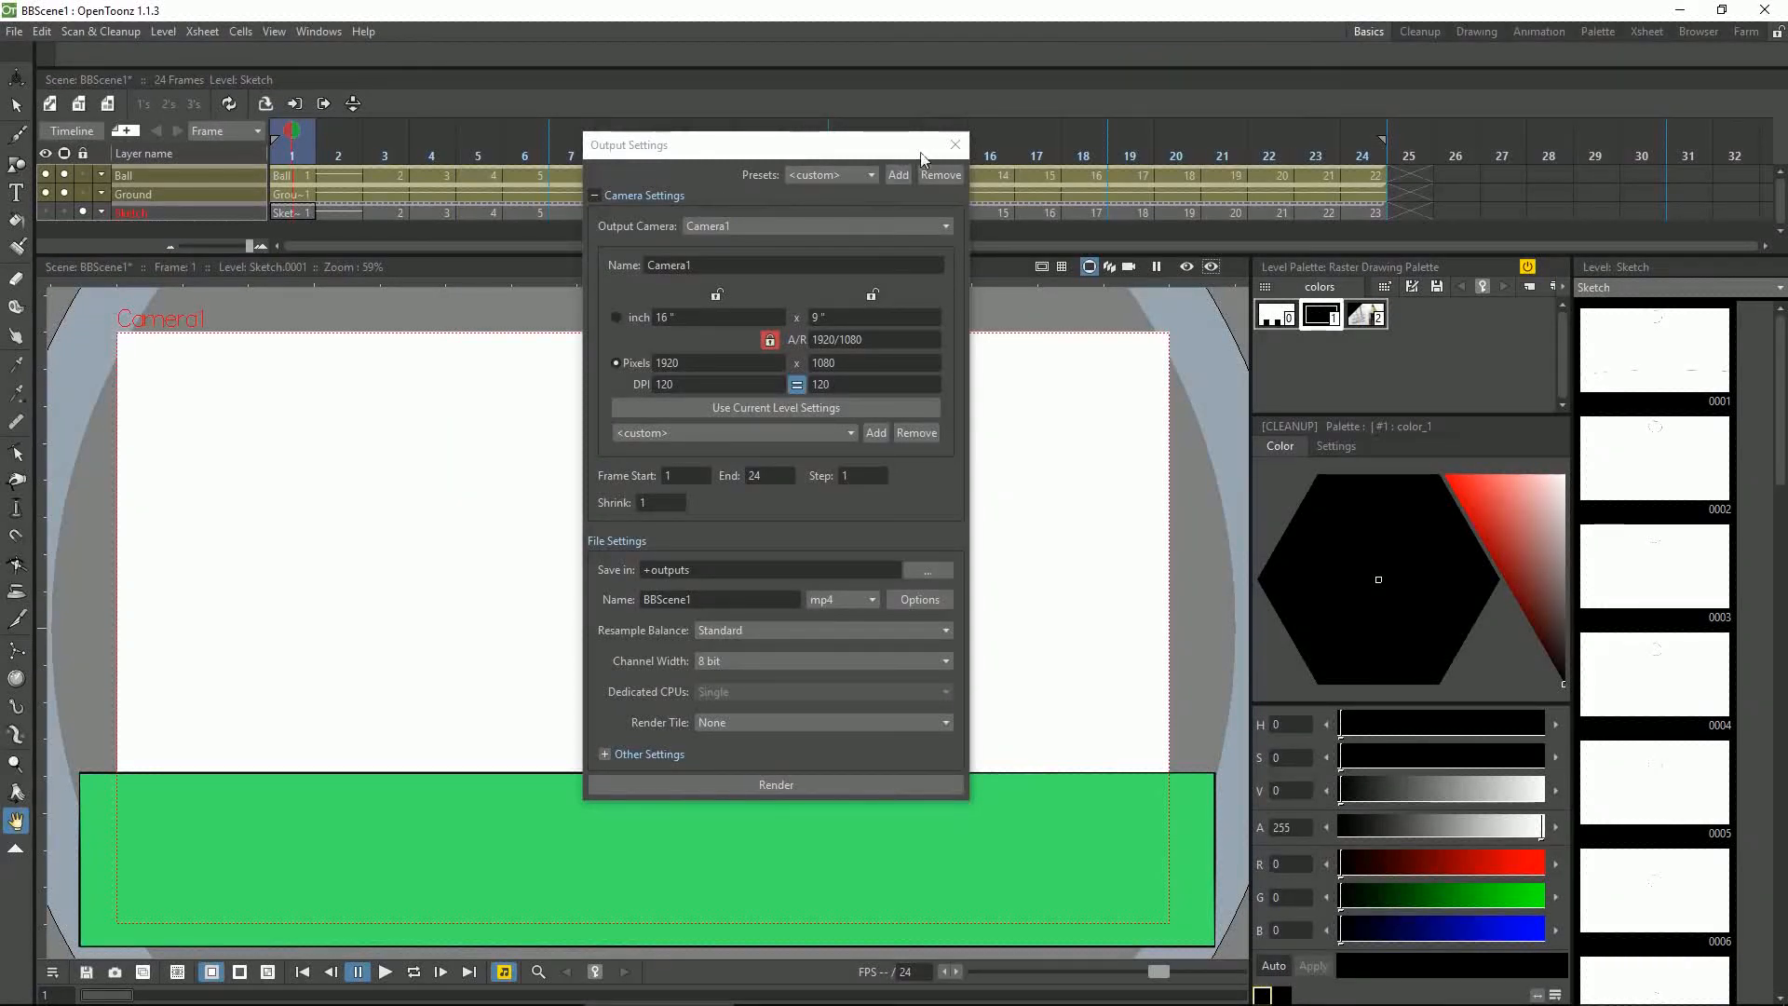
click(954, 146)
click(14, 30)
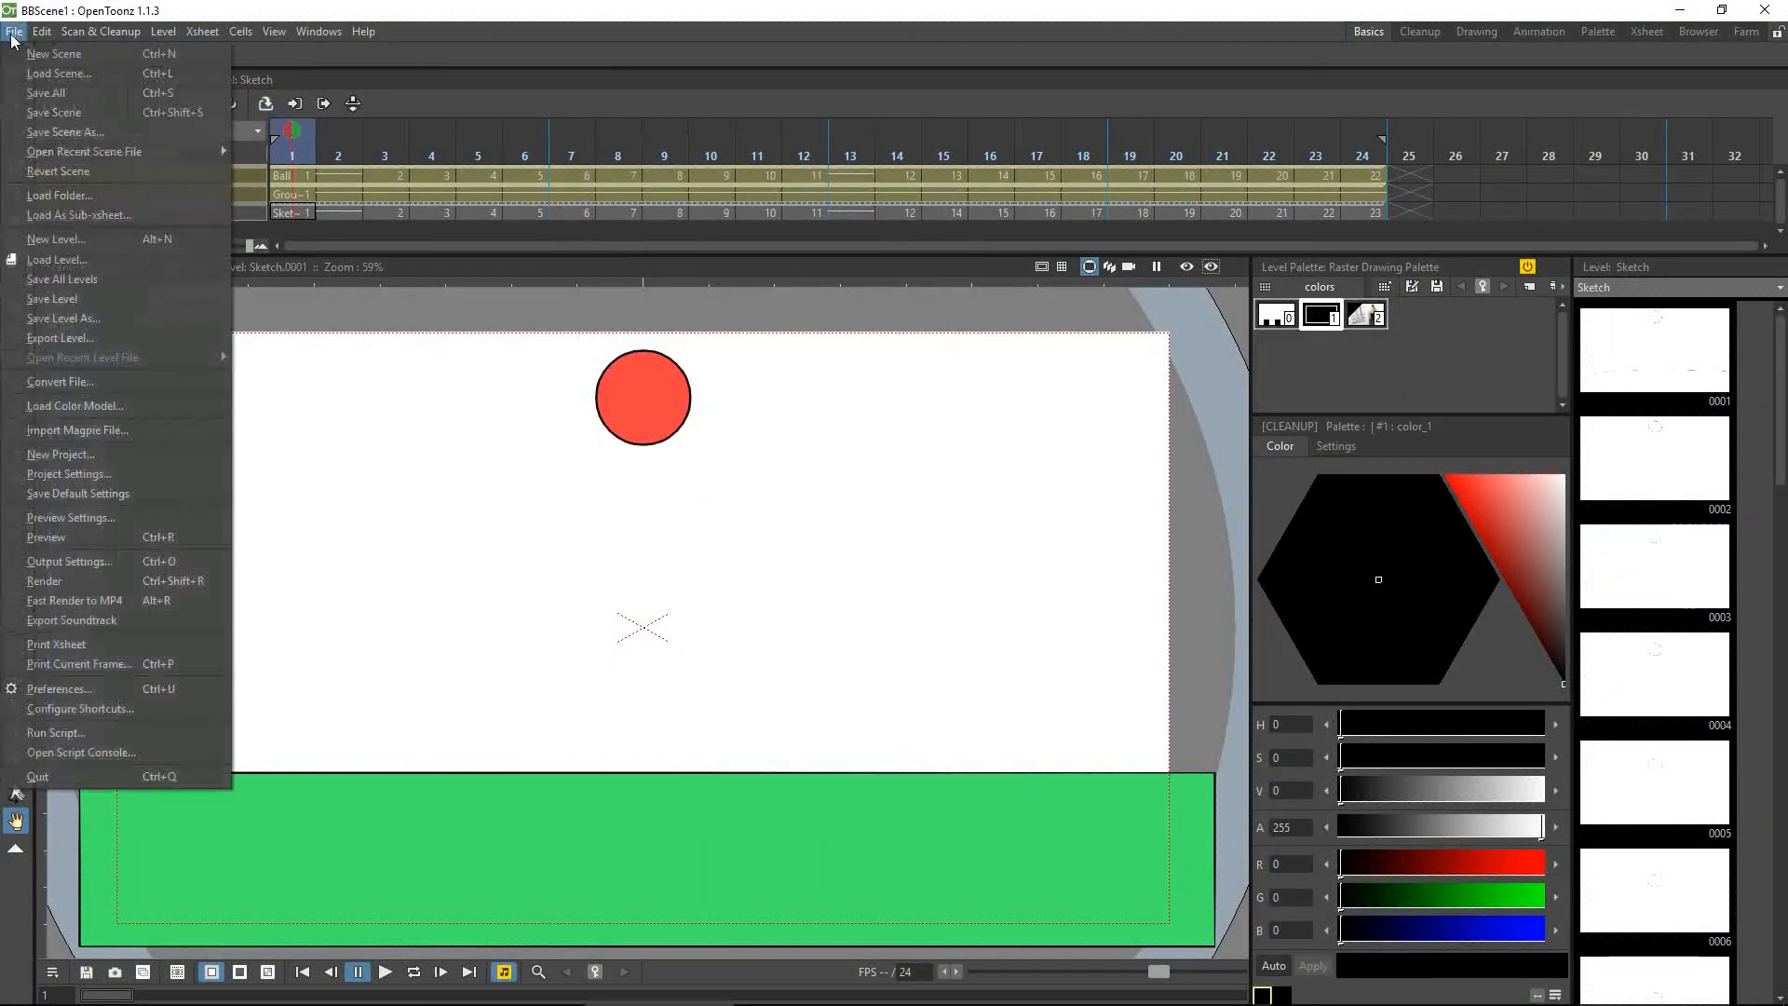